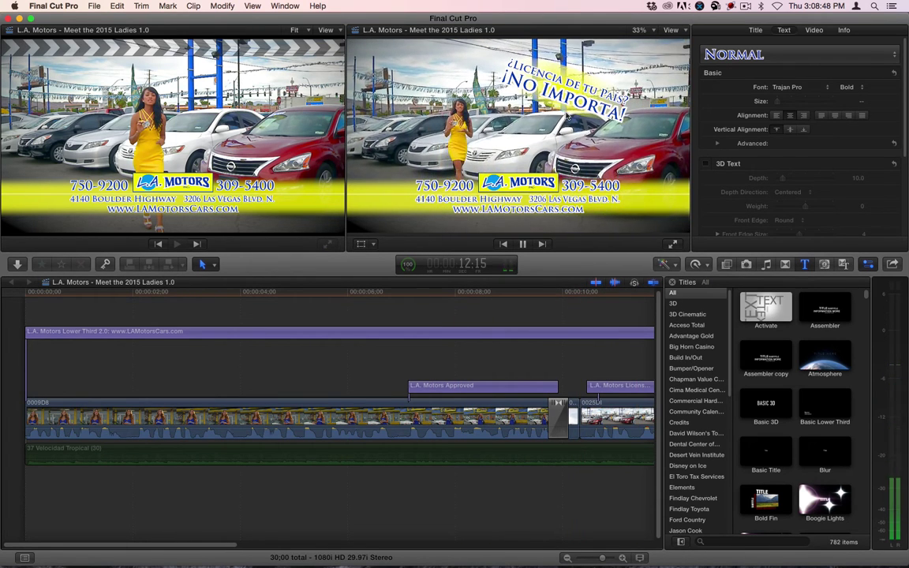
# Pause playback and move the playhead to the 100% Aprobado graphic near 8:11 in the Meet the 2015 Ladies project.
pyautogui.click(522, 243)
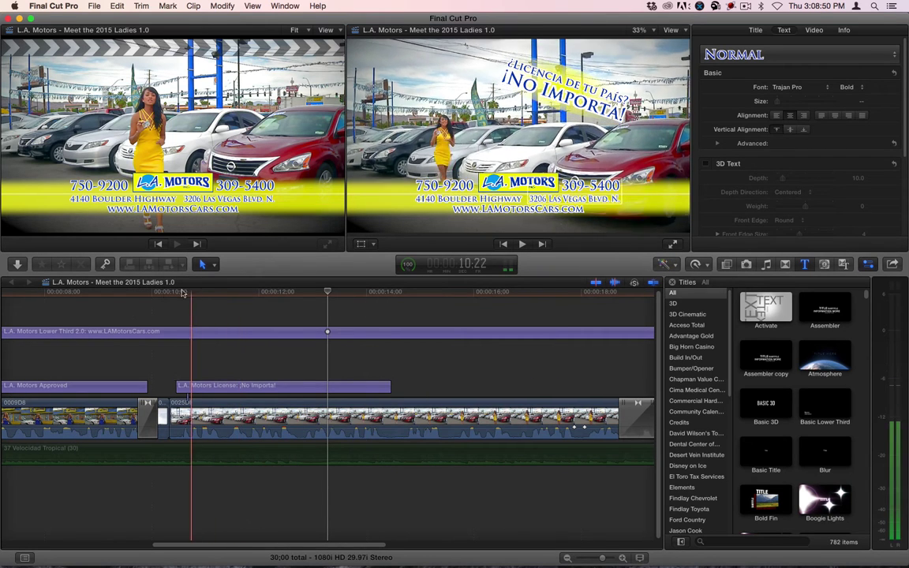
pyautogui.click(61, 295)
pyautogui.moveTo(63, 295); pyautogui.dragTo(67, 295)
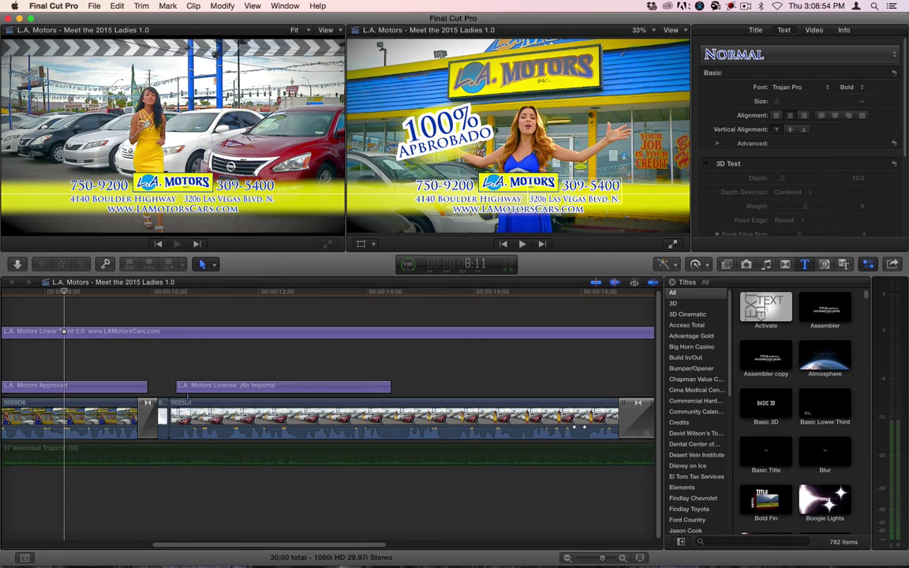
# Open the Meet the Ladies 2014 1.2 project and play its opening section where the 100% Aprobado graphic enters.
pyautogui.click(401, 71)
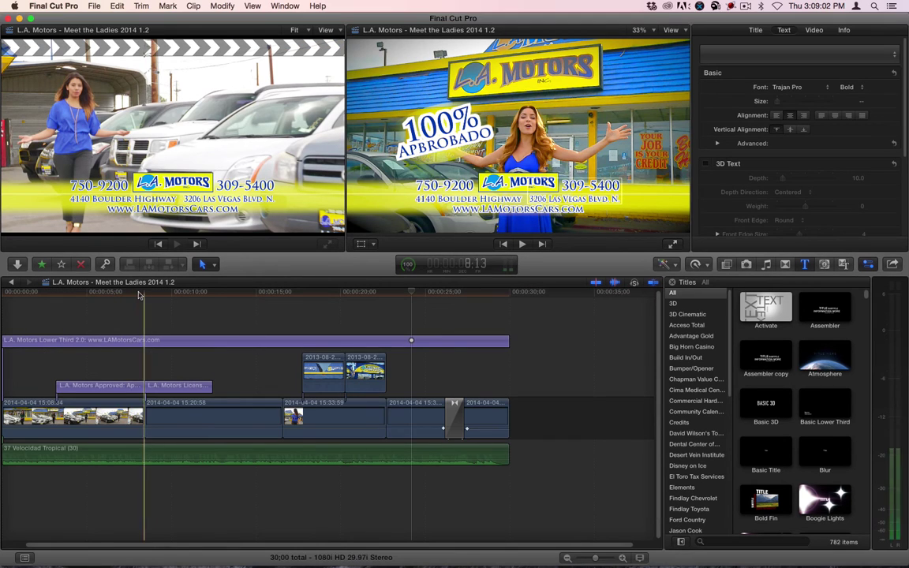
pyautogui.click(76, 473)
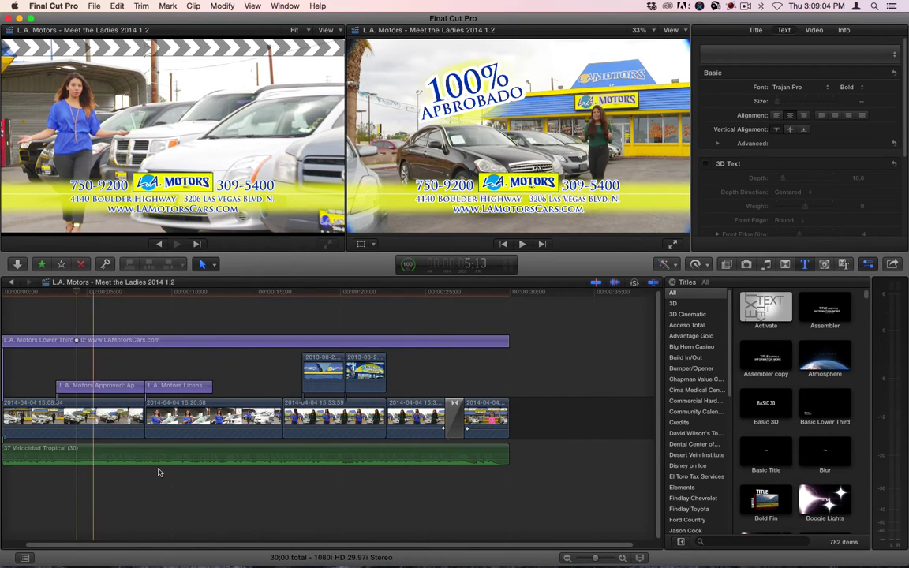
pyautogui.hscroll(-2, 272, 542)
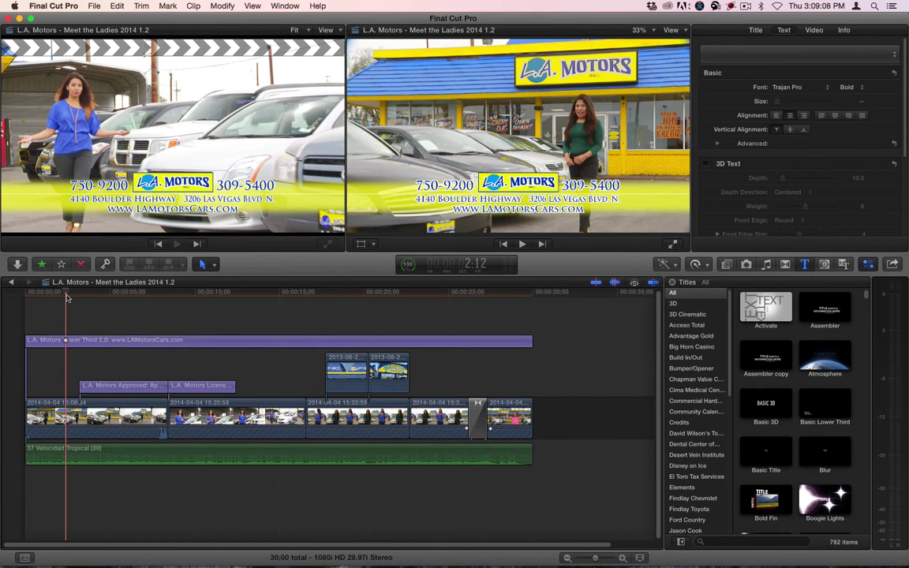
pyautogui.press('space')
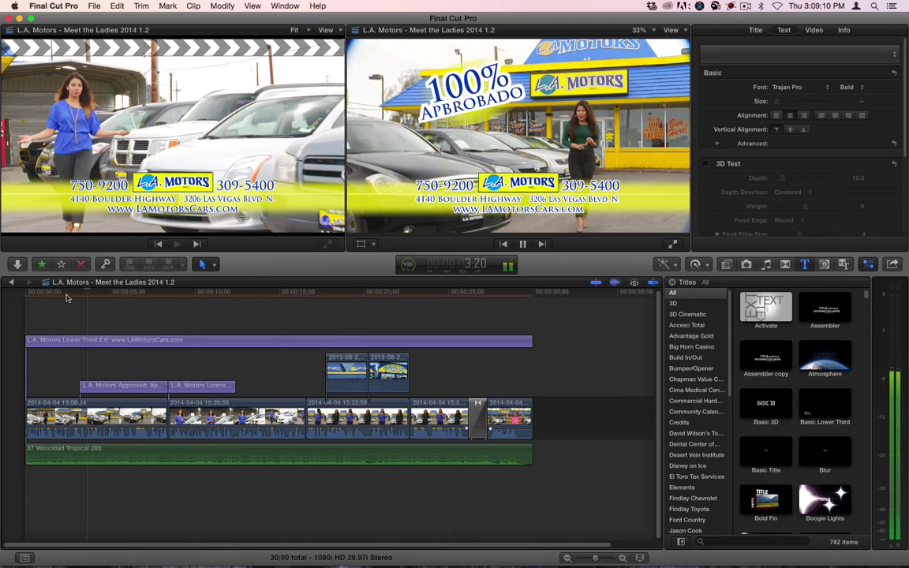
pyautogui.press('space')
pyautogui.click(153, 456)
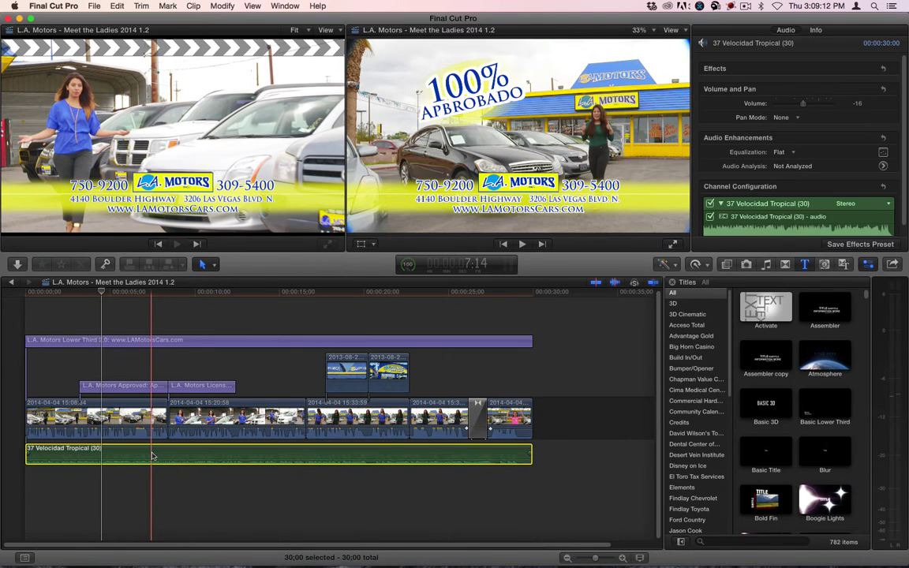
pyautogui.click(78, 293)
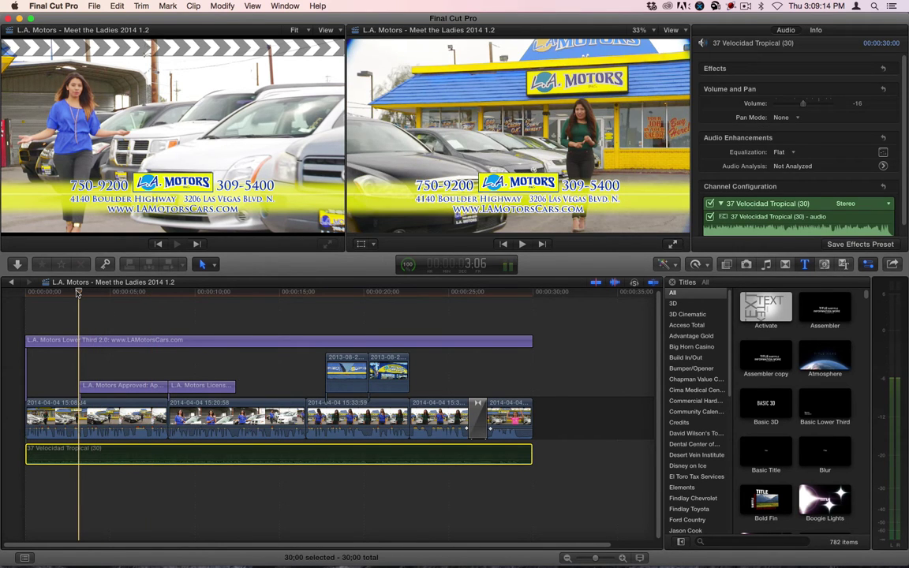
pyautogui.press('space')
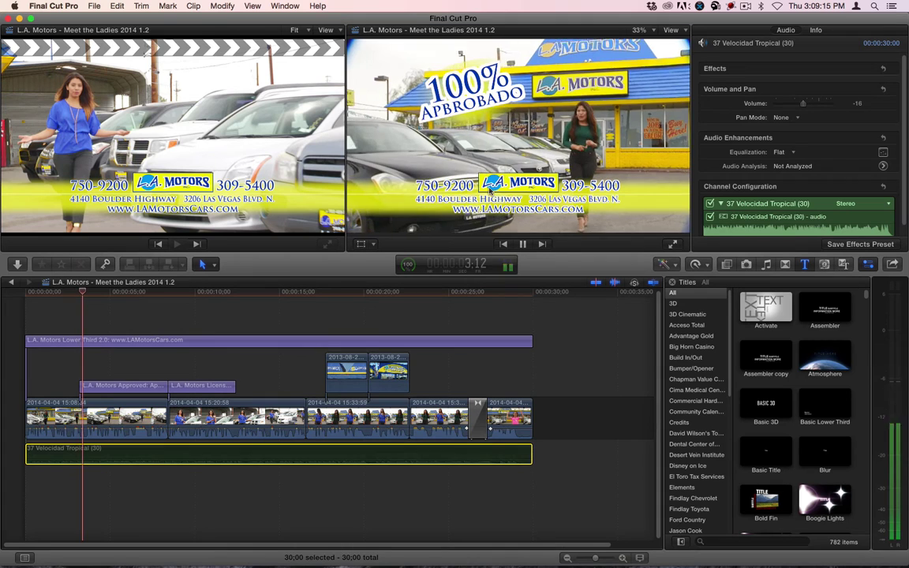
# Return to the Meet the 2015 Ladies 1.0 project and scrub through its remaining shots to about 26:13.
pyautogui.click(14, 284)
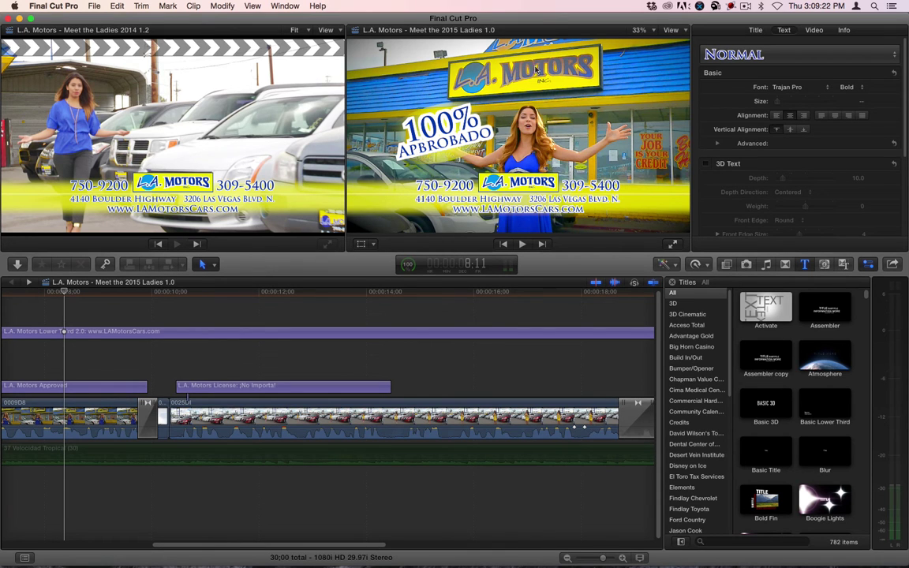
pyautogui.click(105, 292)
pyautogui.moveTo(105, 291); pyautogui.dragTo(503, 291)
pyautogui.press('space')
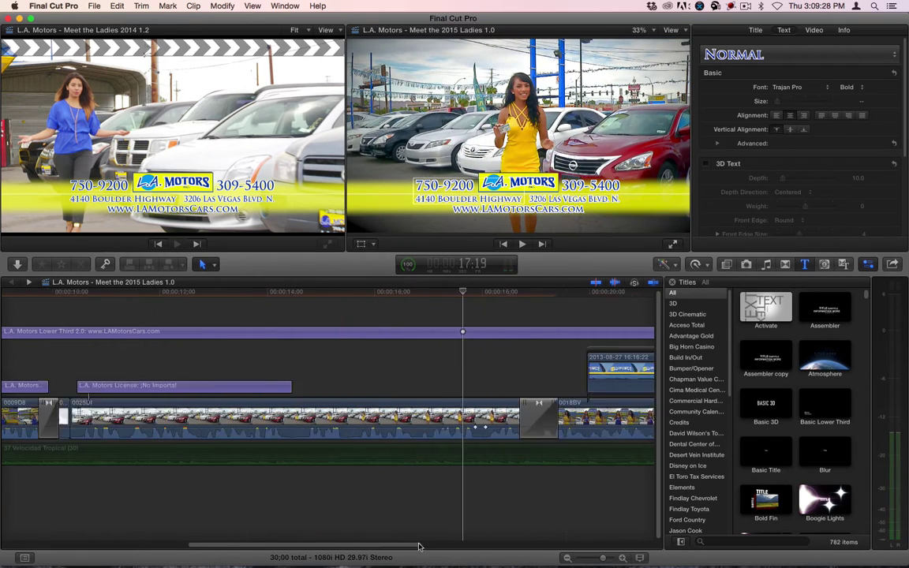
pyautogui.moveTo(327, 292); pyautogui.dragTo(172, 291)
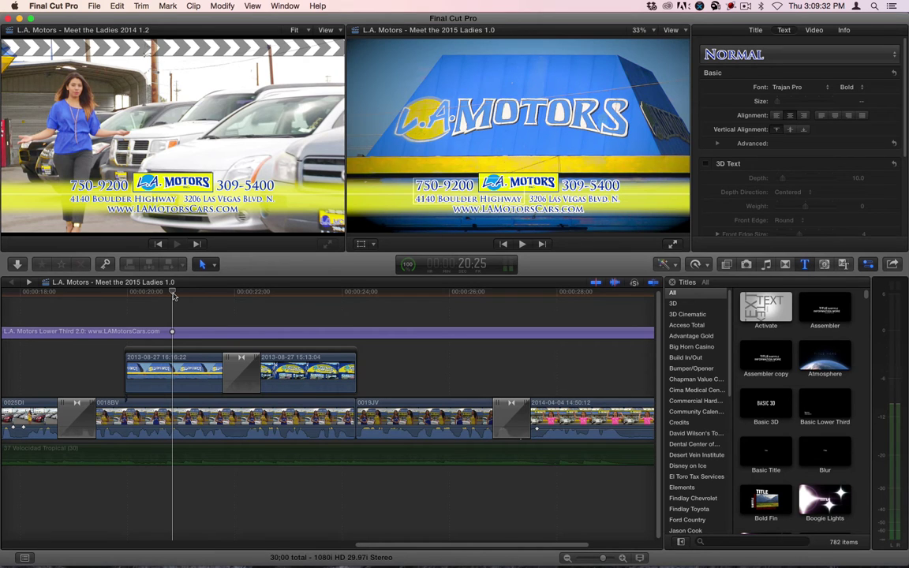
pyautogui.moveTo(174, 294); pyautogui.dragTo(473, 293)
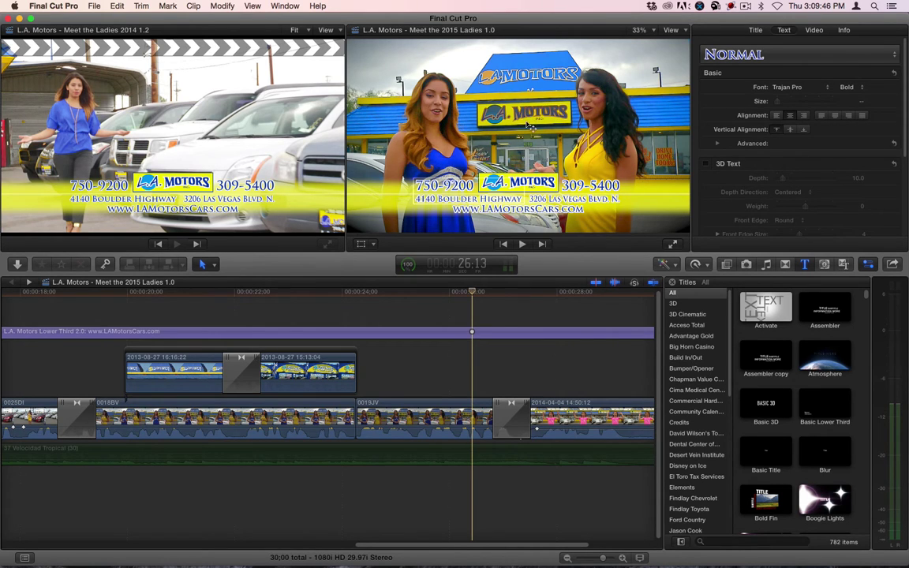
# Go back to the Meet the Ladies 2014 1.2 project and park the playhead on the 100% Aprobado graphic at 4:07.
pyautogui.moveTo(461, 543); pyautogui.dragTo(134, 536)
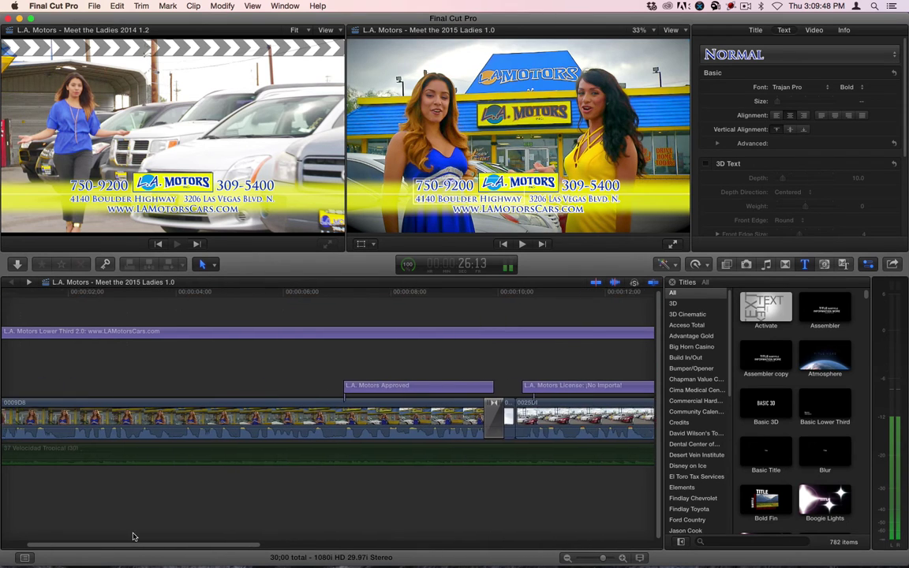
pyautogui.click(12, 283)
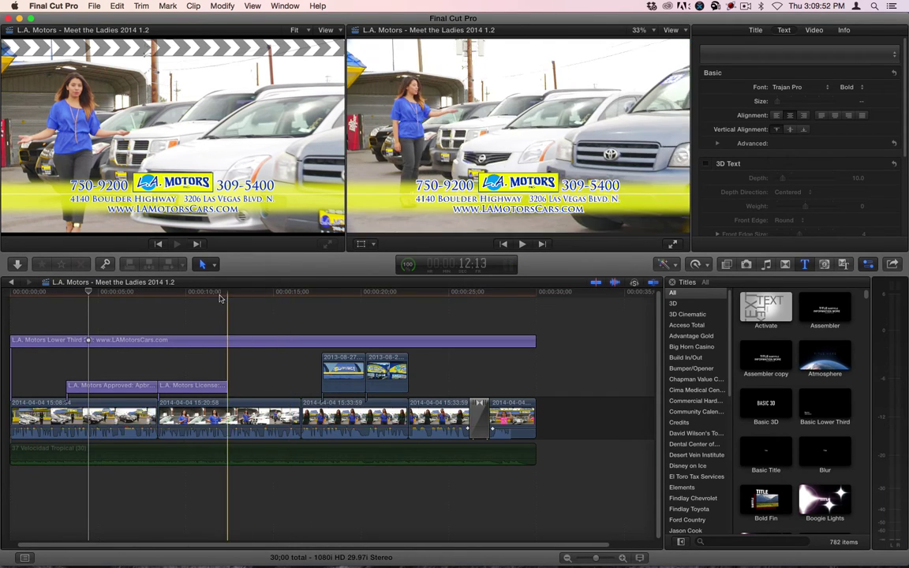
pyautogui.click(85, 297)
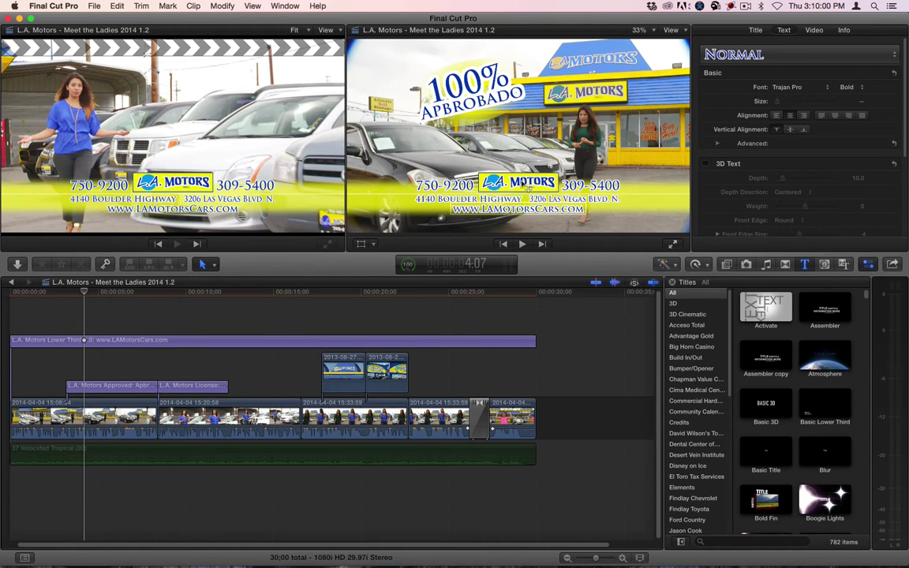
# Switch to Motion and create a blank Motion Project at Broadcast HD 1080, 29.97 fps NTSC, with a 10-second duration.
pyautogui.moveTo(647, 562)
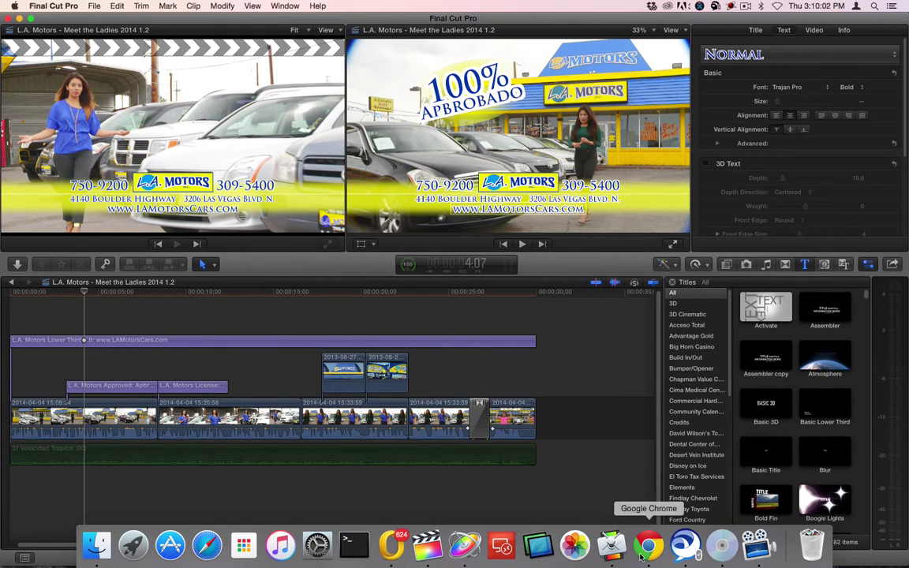
pyautogui.click(466, 550)
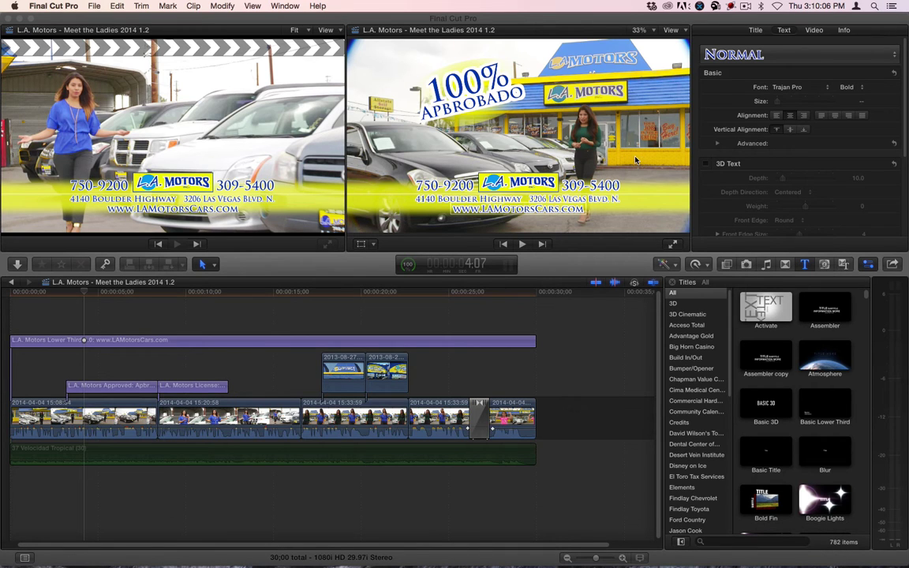
pyautogui.moveTo(536, 562)
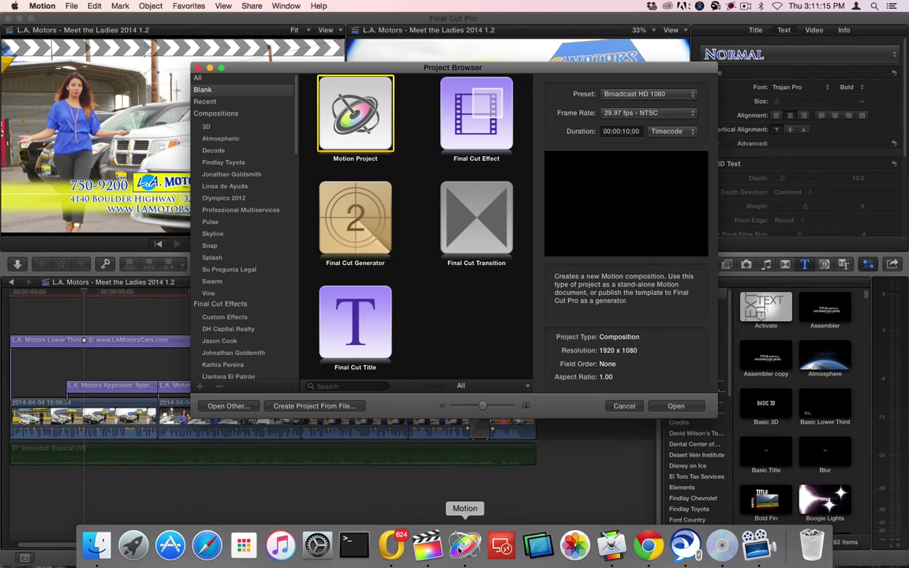
pyautogui.click(456, 337)
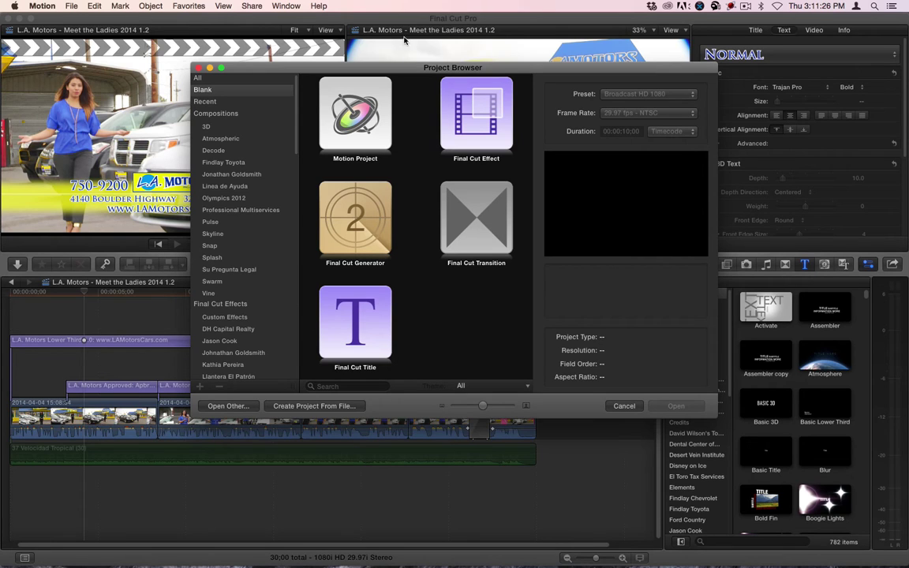
pyautogui.click(364, 101)
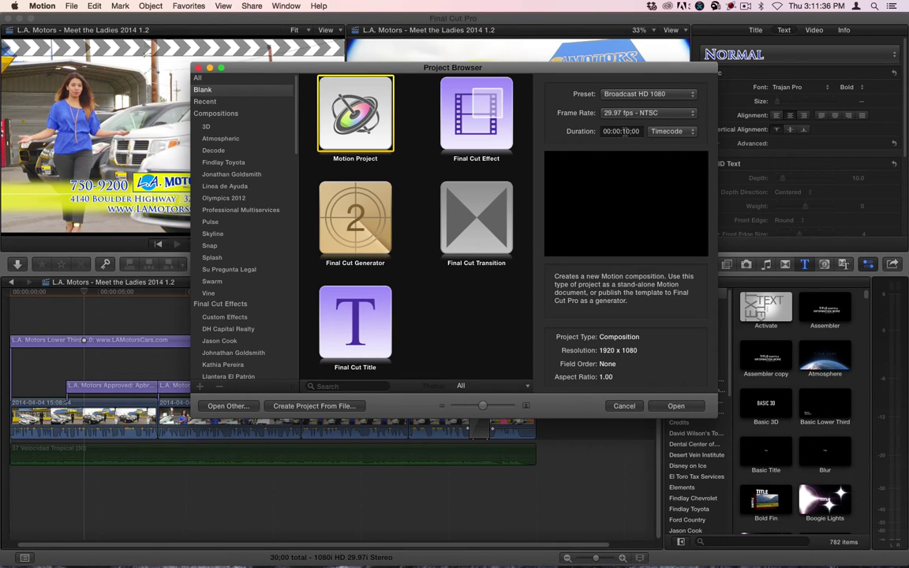
pyautogui.click(677, 406)
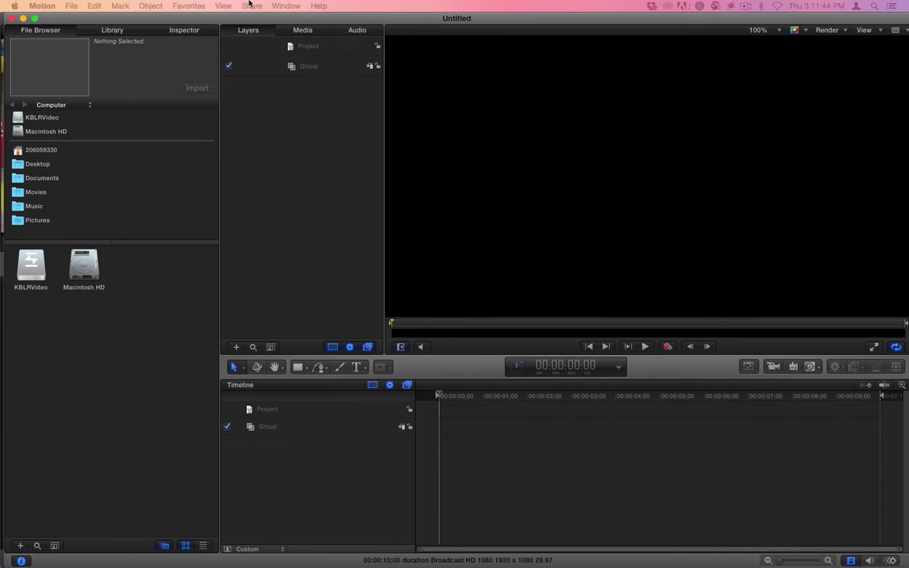
# Switch to Final Cut Pro, return to the Meet the 2015 Ladies project, and reveal the source file of clip 0009D8 in Finder.
pyautogui.moveTo(280, 545)
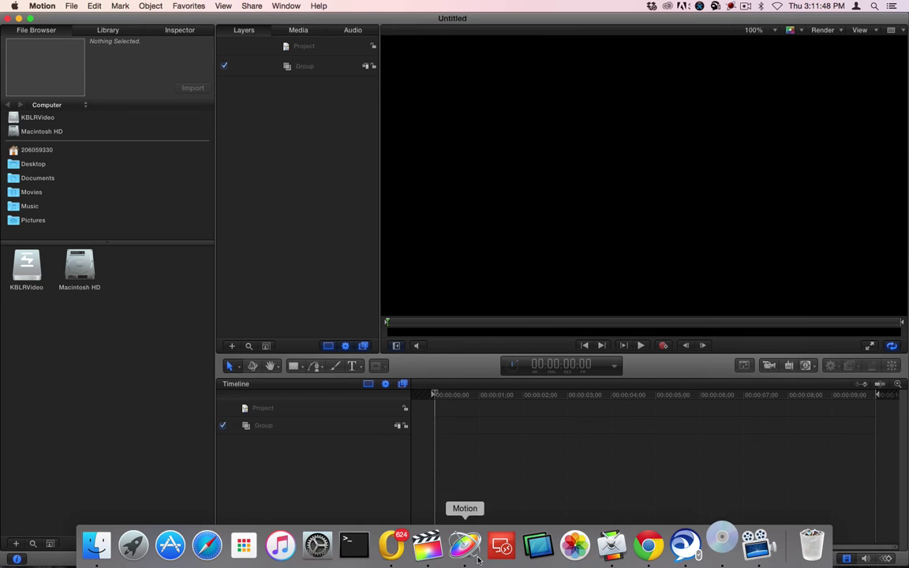
pyautogui.click(418, 554)
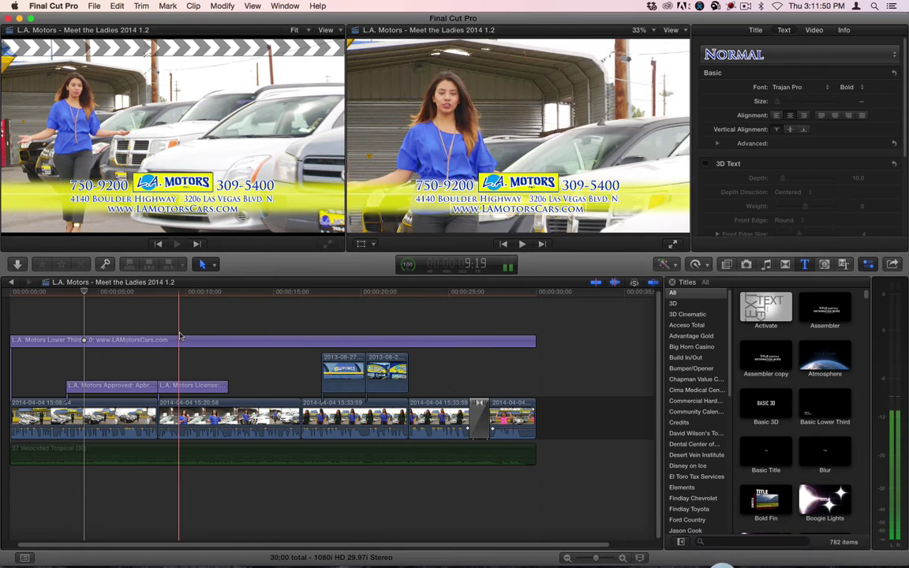
pyautogui.click(29, 282)
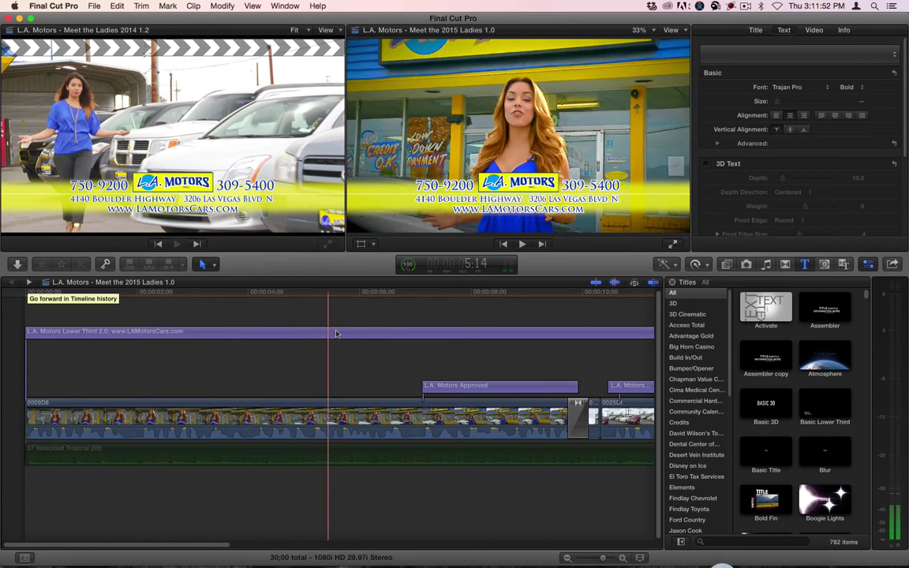
pyautogui.rightClick(493, 404)
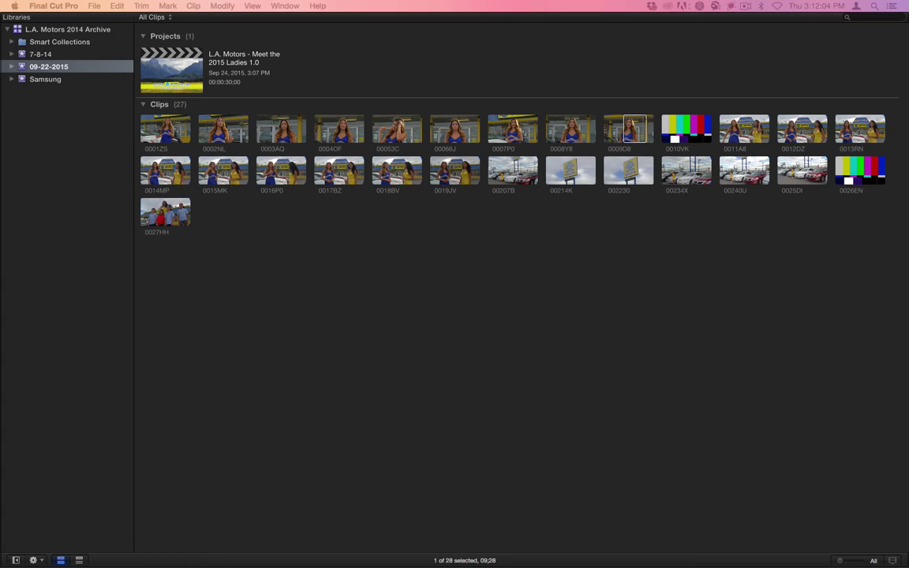
pyautogui.click(633, 133)
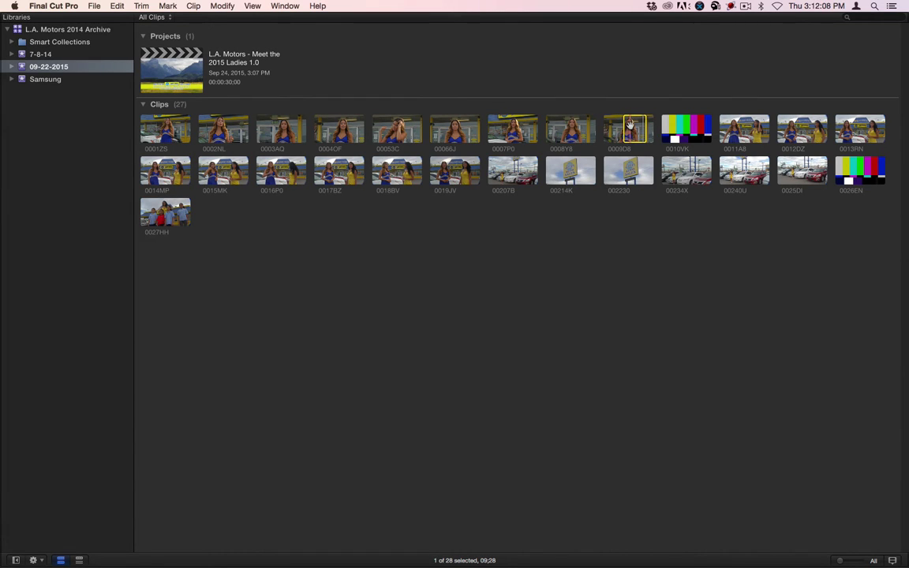
pyautogui.rightClick(631, 129)
pyautogui.click(662, 217)
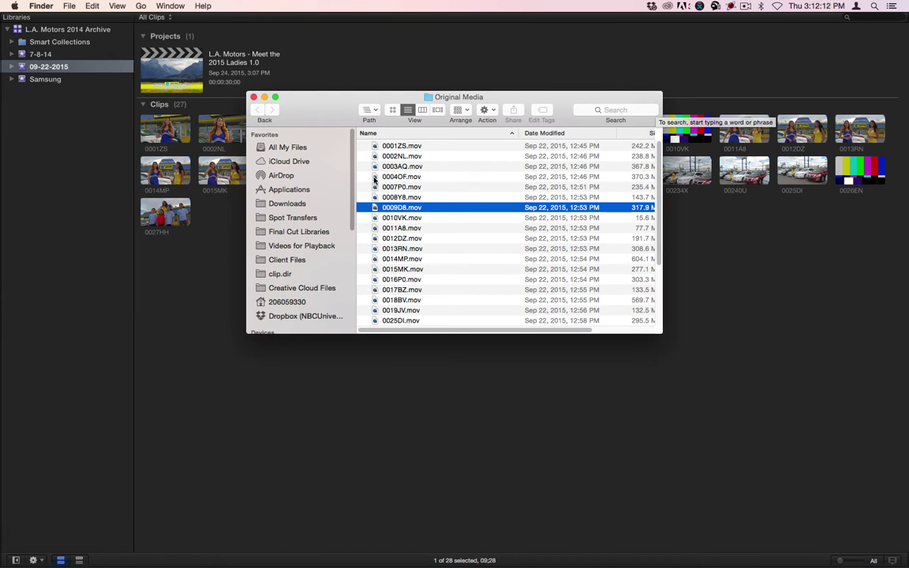
# Bring 0009D8.mov from the Original Media folder into the Group of the untitled Motion project and set the canvas zoom to Fit.
pyautogui.click(396, 209)
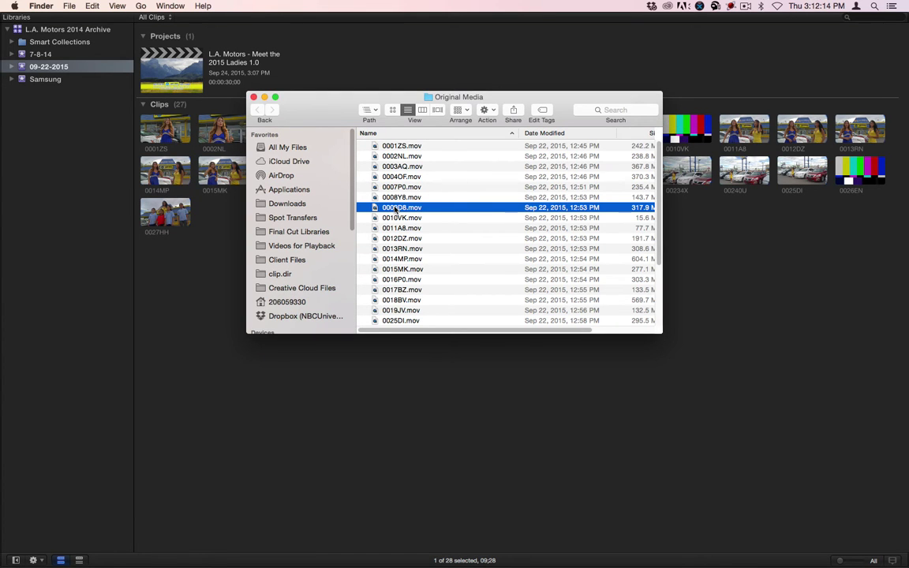
pyautogui.press('super+Tab')
pyautogui.press('super+Tab')
pyautogui.moveTo(396, 209); pyautogui.dragTo(291, 426)
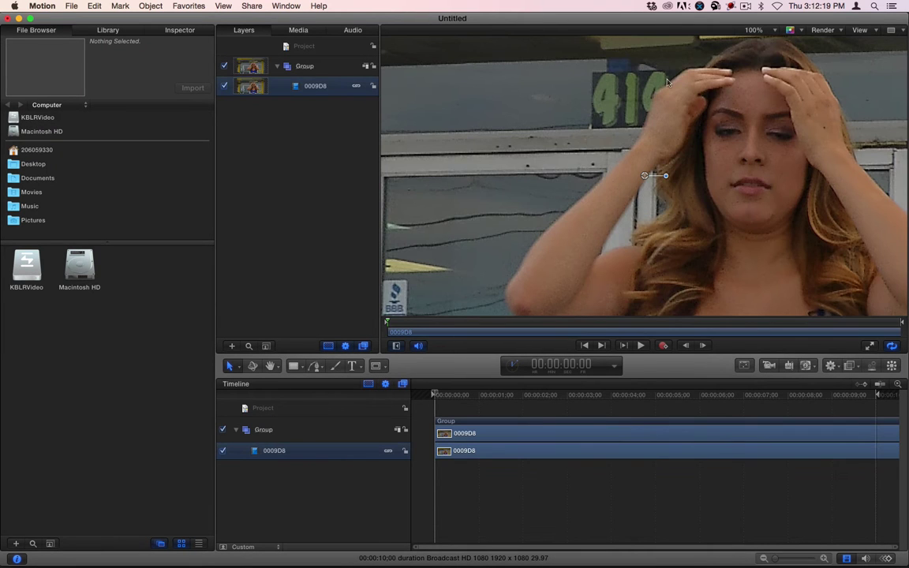
pyautogui.click(773, 30)
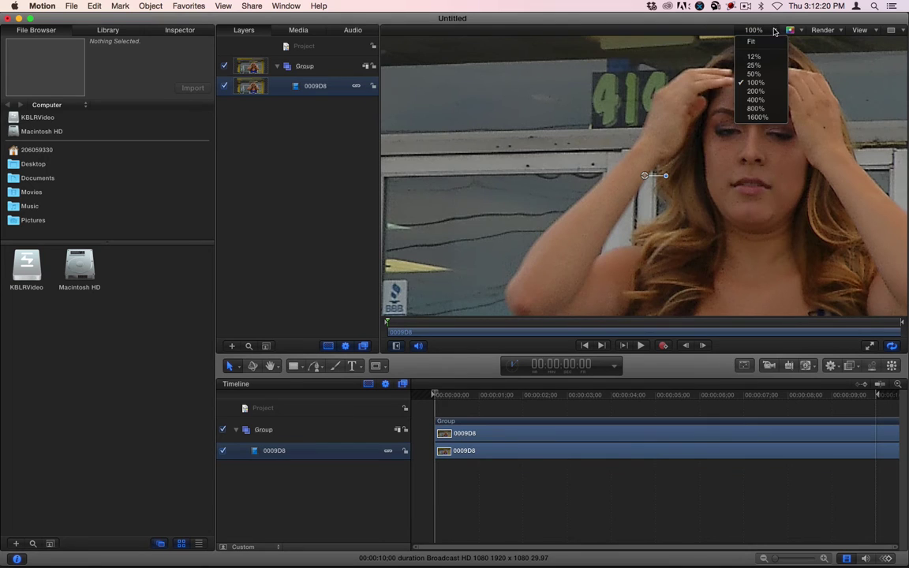
pyautogui.click(751, 41)
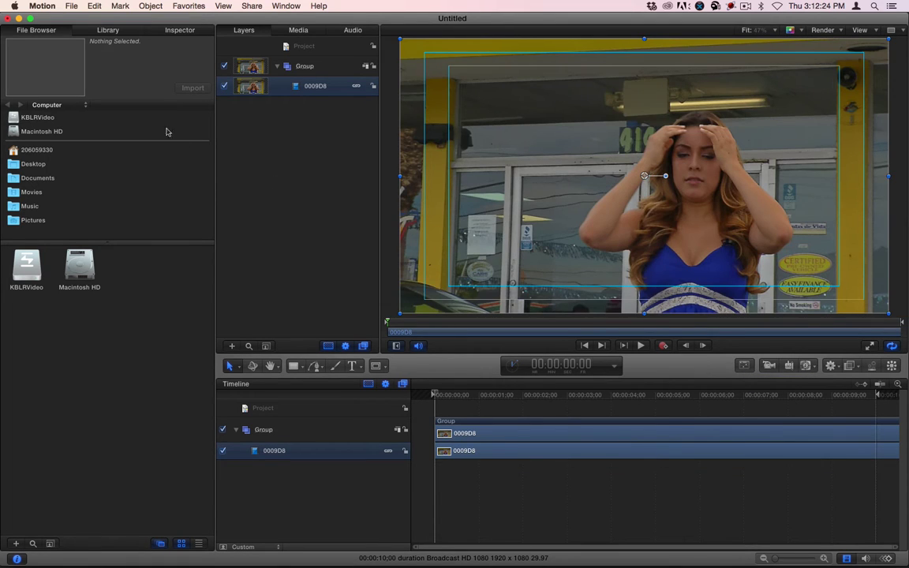
# Set the Motion project's duration to 00:00:30;00 in its project properties.
pyautogui.click(290, 408)
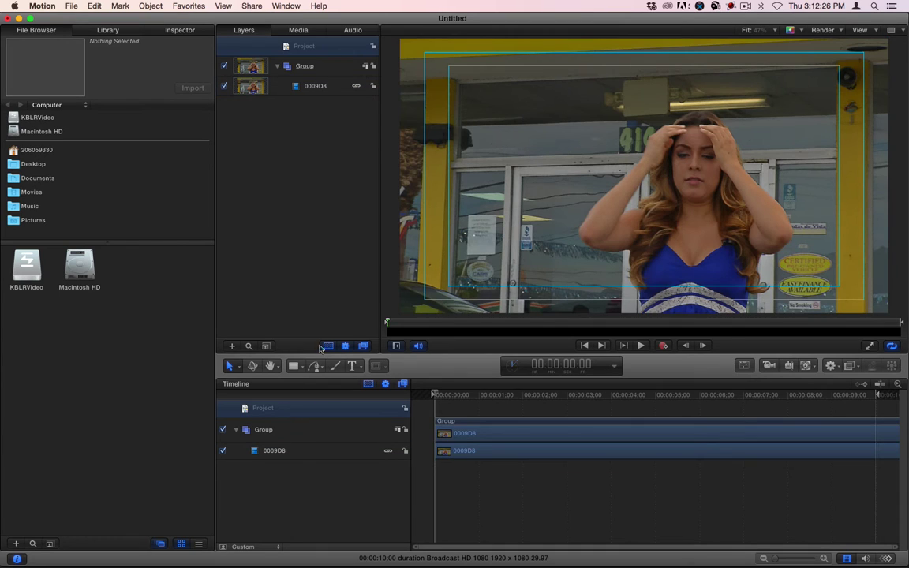
pyautogui.click(180, 30)
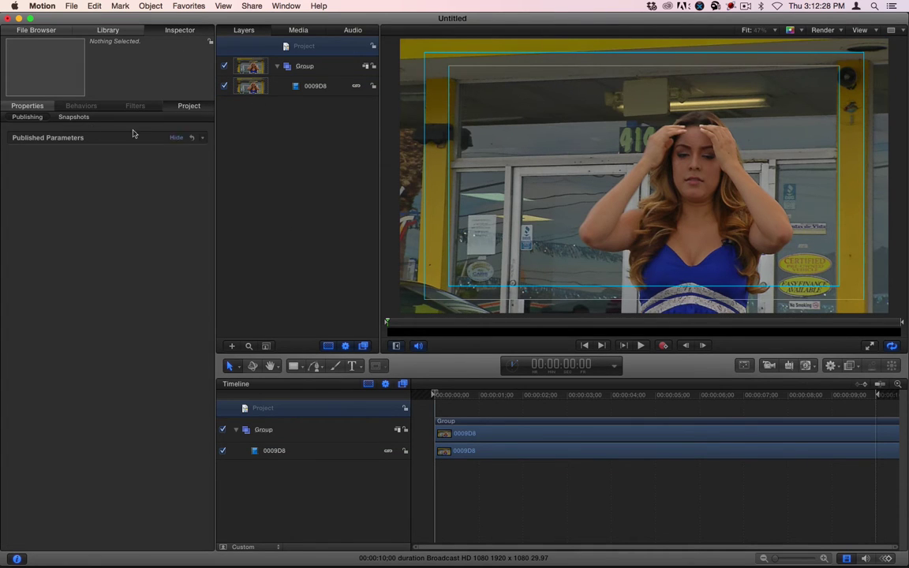
pyautogui.click(26, 104)
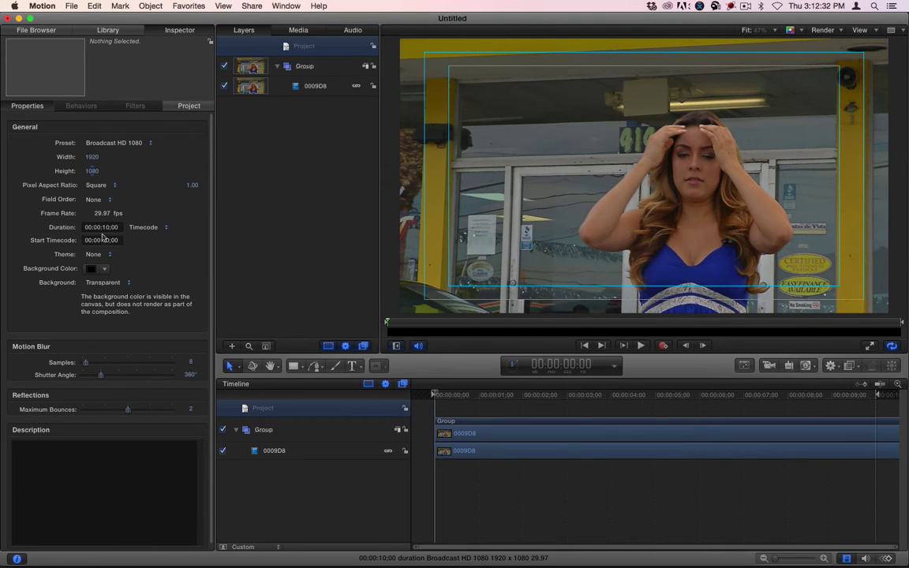
pyautogui.click(102, 227)
pyautogui.write('3000')
pyautogui.press('Return')
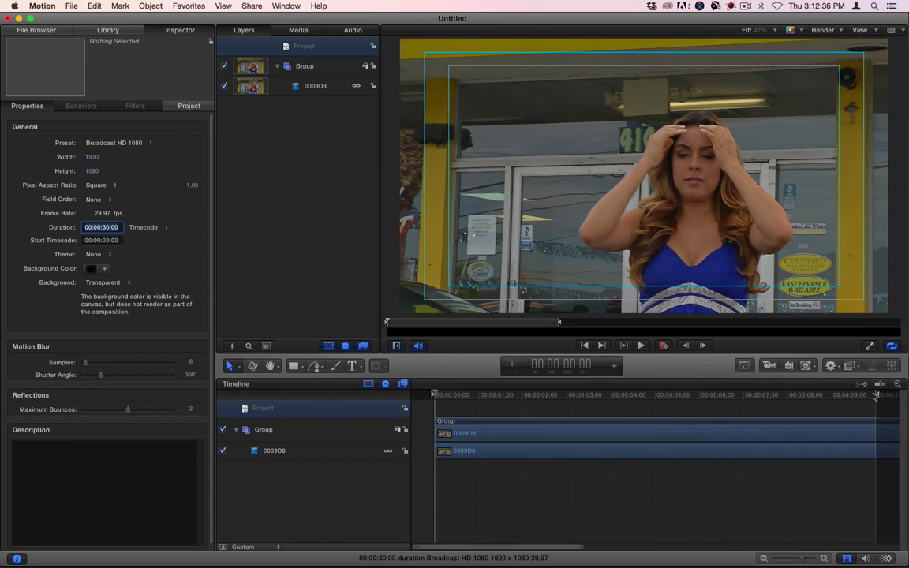
# Extend the play range to the project's end, fit the whole project in the timeline, and park the playhead at 18:10.
pyautogui.moveTo(875, 396); pyautogui.dragTo(905, 399)
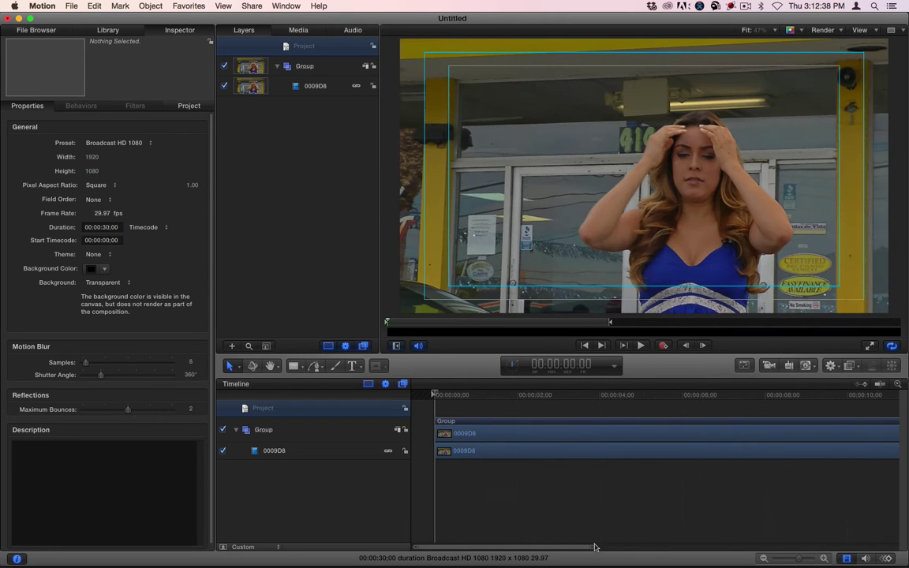
pyautogui.hotkey('shift', 'z')
pyautogui.moveTo(626, 397); pyautogui.dragTo(877, 397)
pyautogui.moveTo(532, 398); pyautogui.dragTo(705, 393)
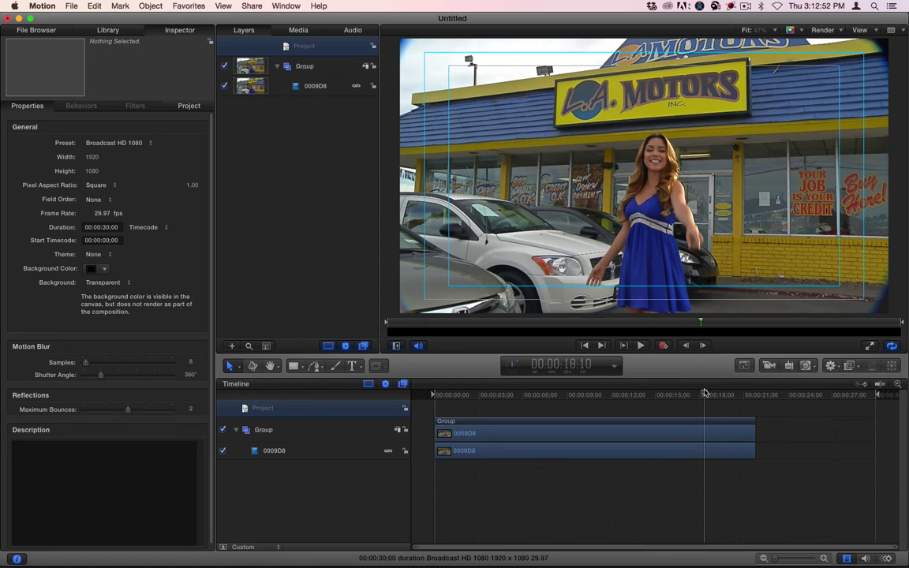
# Switch to Finder, open the L.A. Motors folder in Client Files, and bring the L.A. Motors Logo file into the Motion Group above 0009D8.
pyautogui.moveTo(309, 565)
pyautogui.click(97, 551)
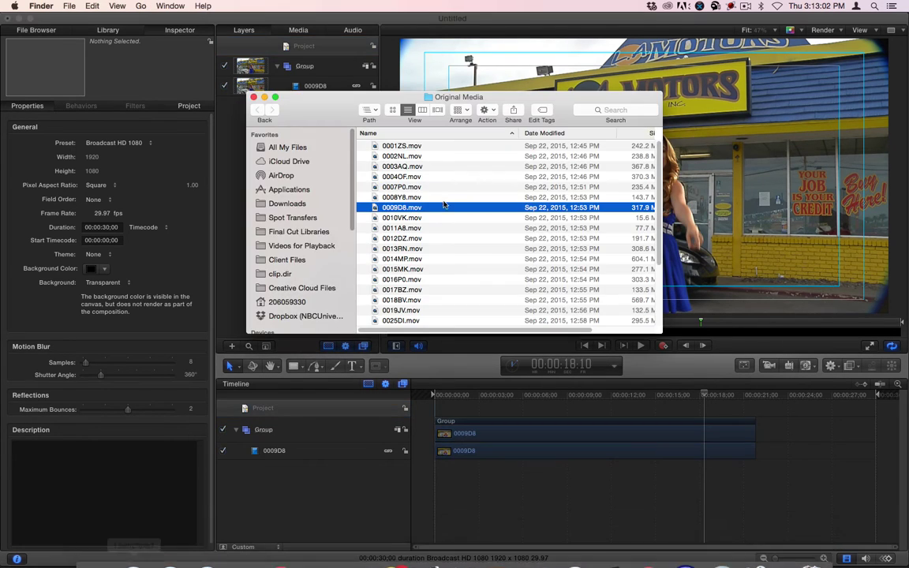
pyautogui.click(286, 260)
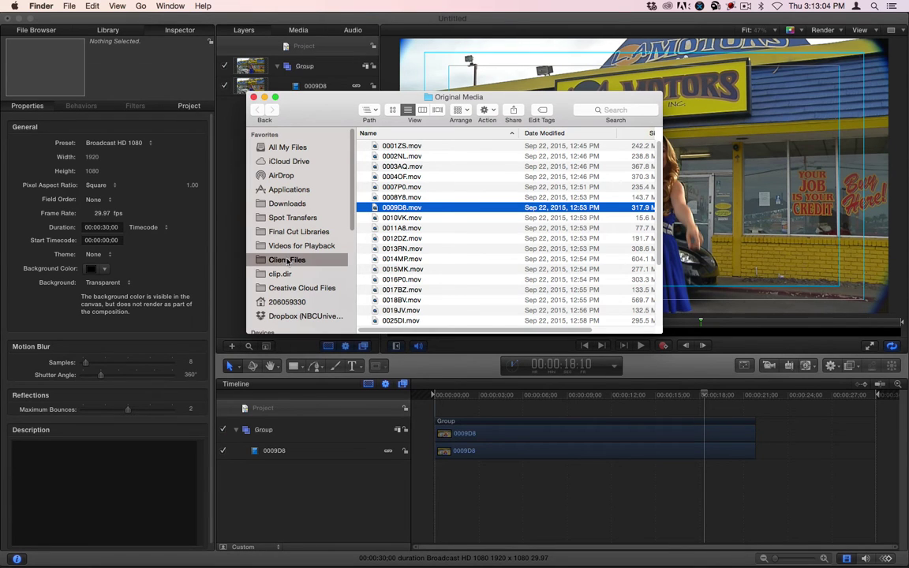
pyautogui.click(431, 202)
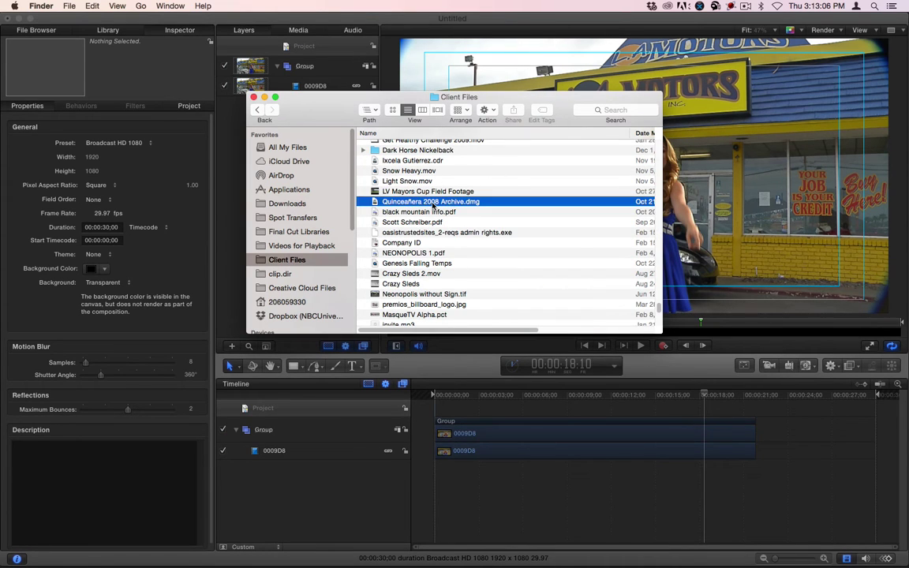
pyautogui.press('l')
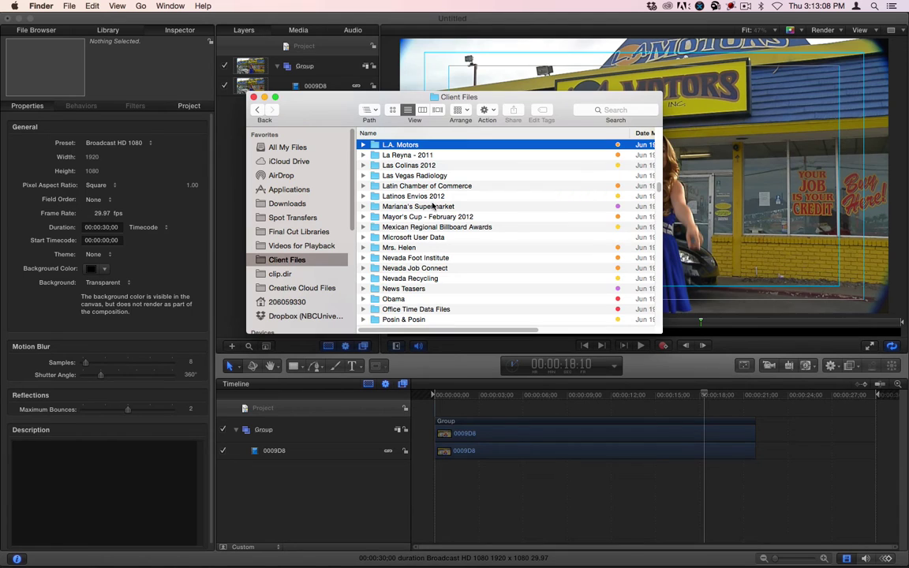
pyautogui.doubleClick(413, 148)
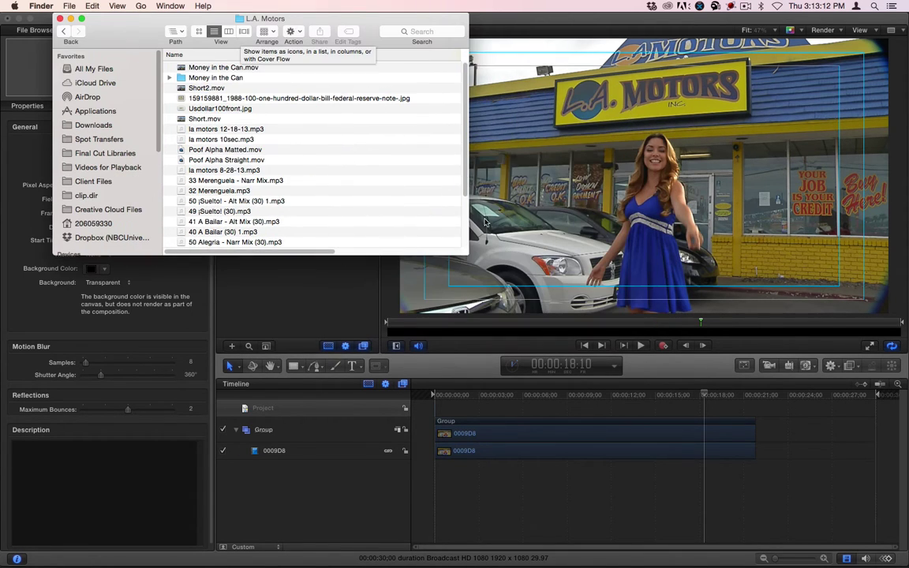
pyautogui.moveTo(467, 253); pyautogui.dragTo(548, 418)
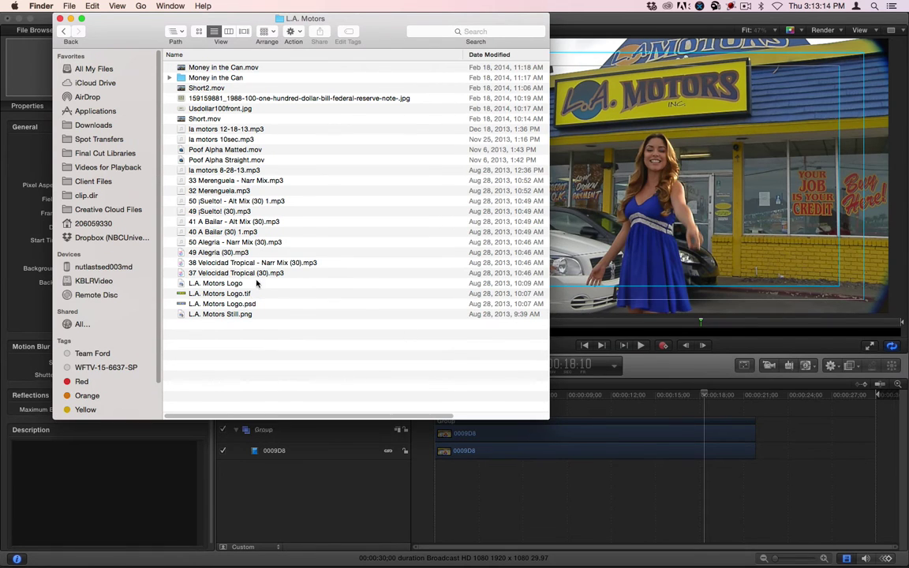
pyautogui.moveTo(223, 287); pyautogui.dragTo(317, 434)
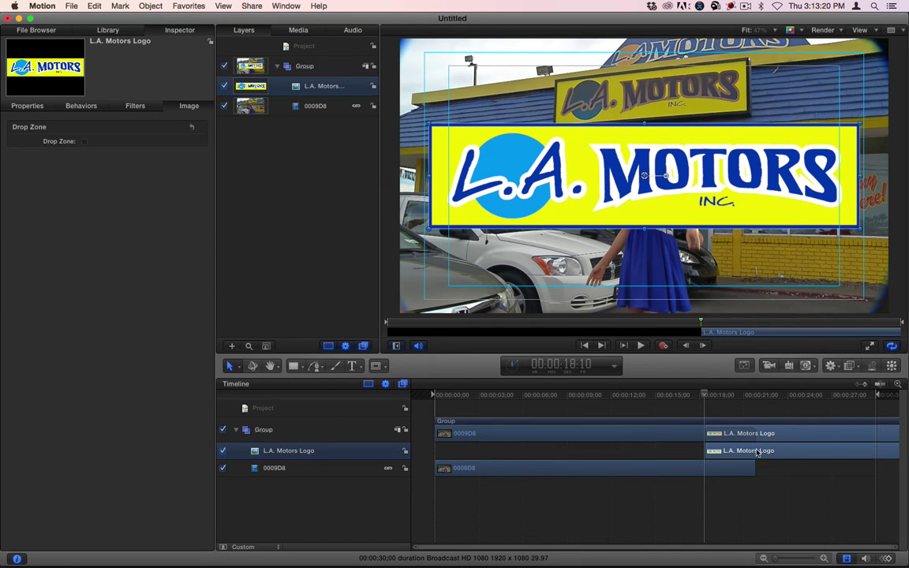
# Move the L.A. Motors Logo layer to the start of the timeline and park the playhead at 18:08.
pyautogui.moveTo(737, 450); pyautogui.dragTo(470, 455)
pyautogui.moveTo(655, 390); pyautogui.dragTo(702, 394)
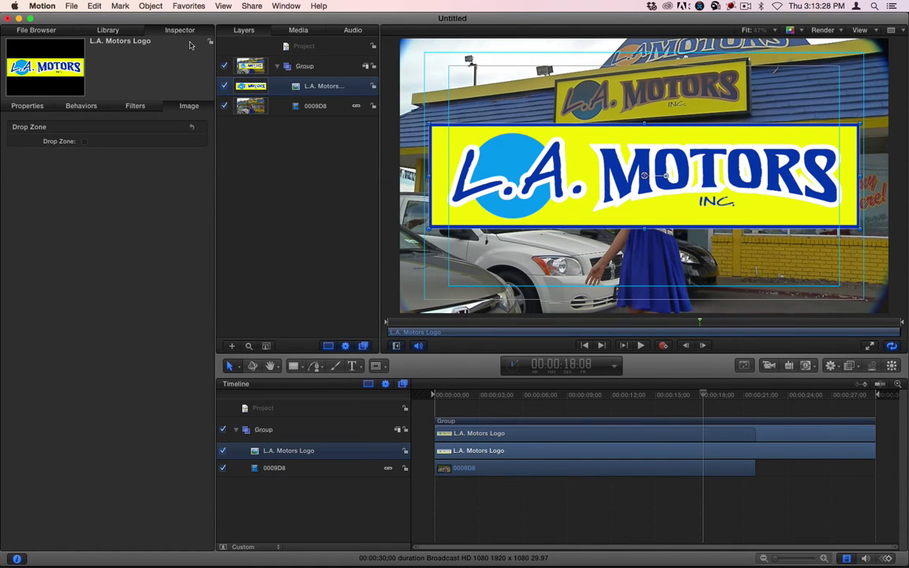
# Examine the Four Corner parameters in the logo's properties, leaving Four Corner disabled.
pyautogui.click(33, 103)
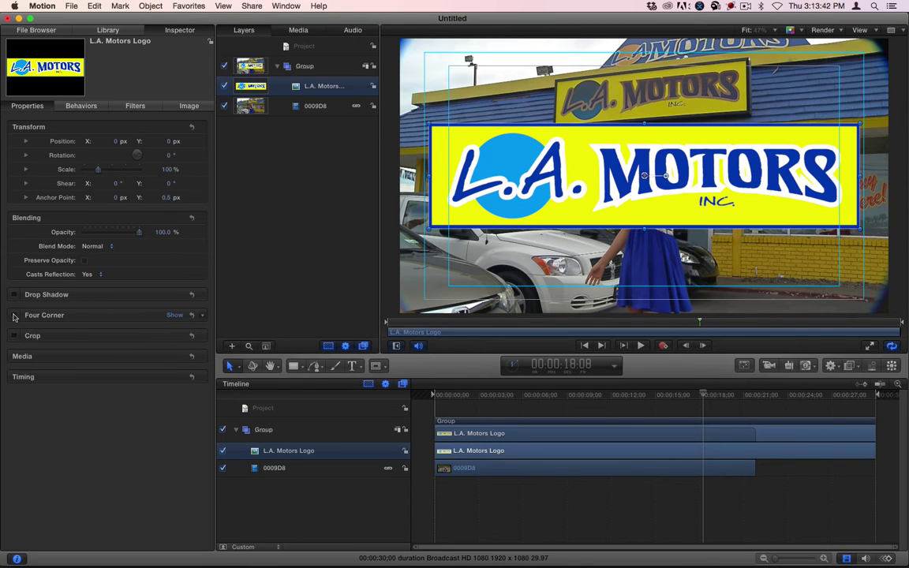
pyautogui.click(174, 314)
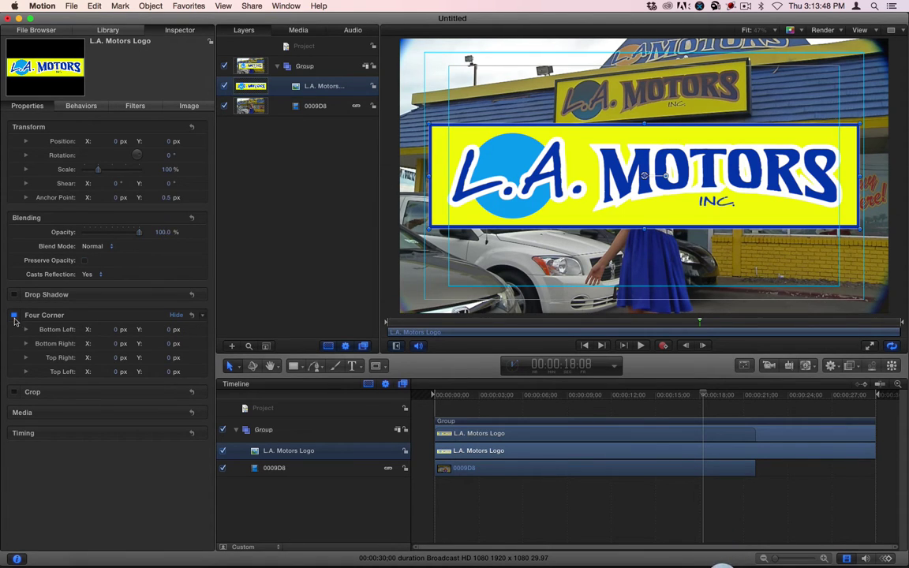
pyautogui.click(14, 314)
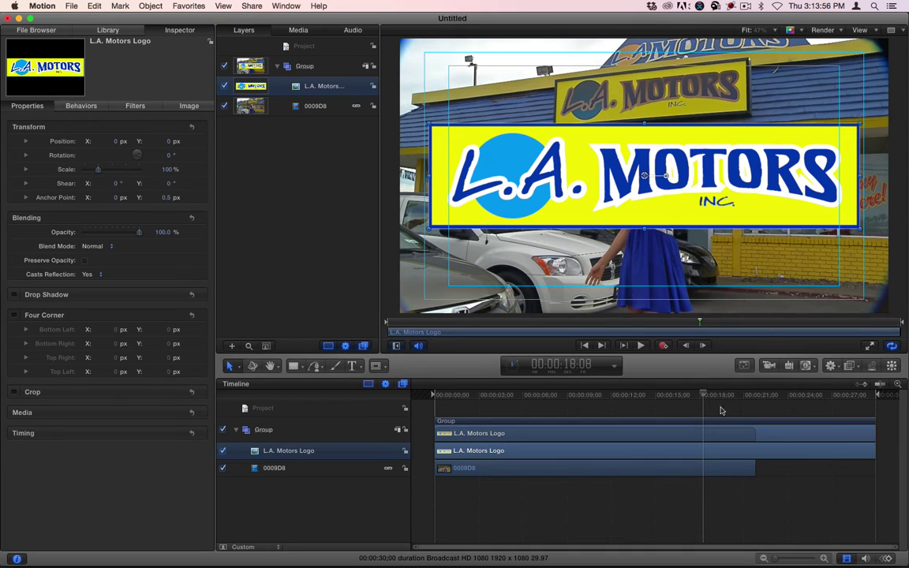
# Park the playhead at 17:23, expand the logo's position and rotation axes, and scale the logo to 66%.
pyautogui.click(691, 396)
pyautogui.moveTo(691, 396)
pyautogui.mouseDown()
pyautogui.moveTo(605, 413)
pyautogui.moveTo(695, 402)
pyautogui.mouseUp()
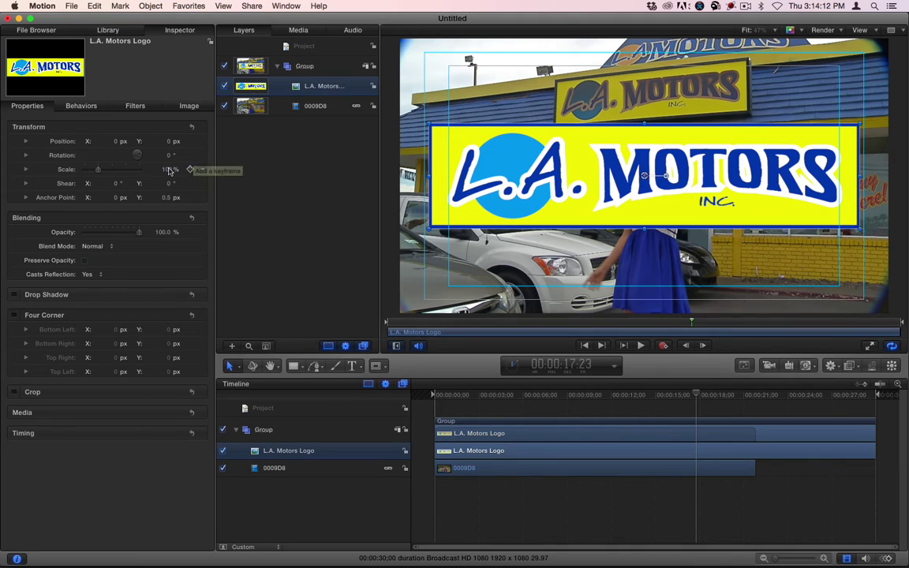
pyautogui.click(25, 155)
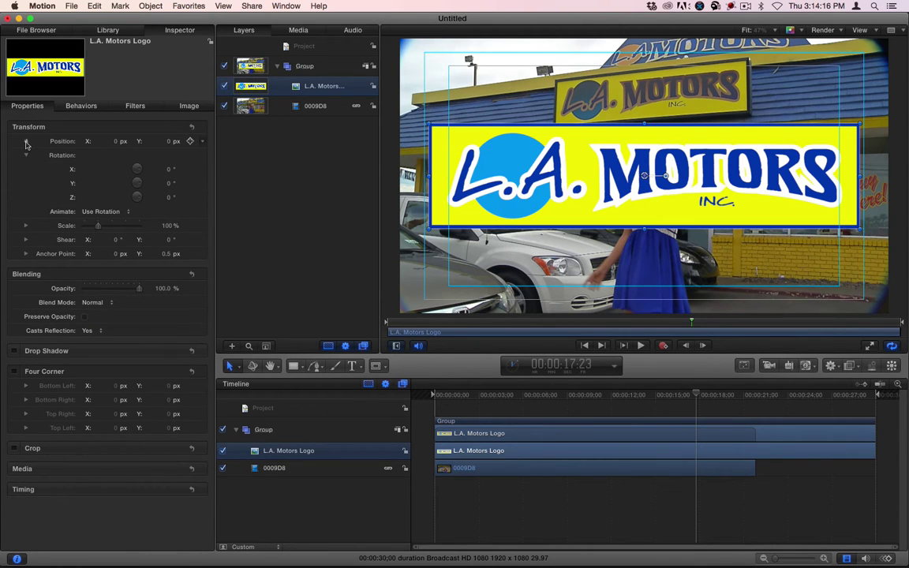
pyautogui.click(26, 142)
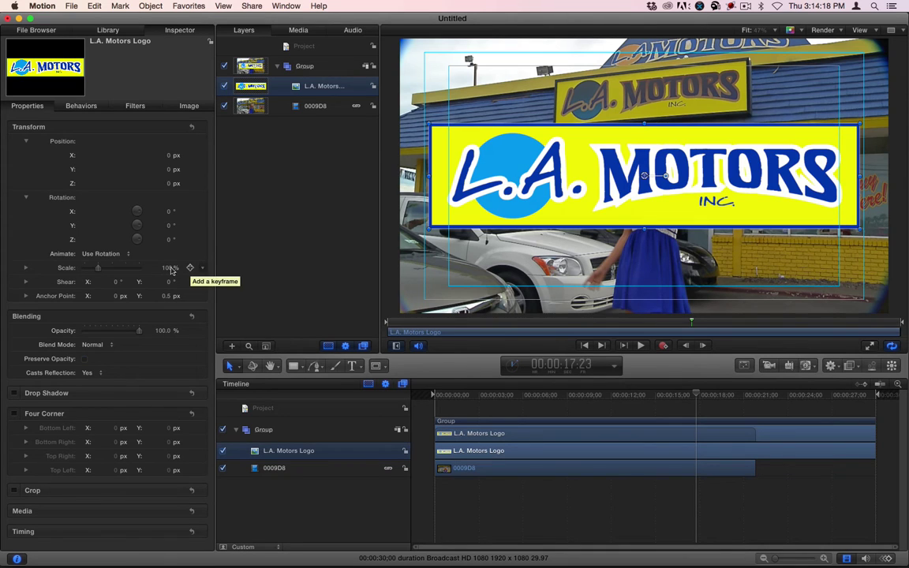
pyautogui.moveTo(171, 269); pyautogui.dragTo(144, 270)
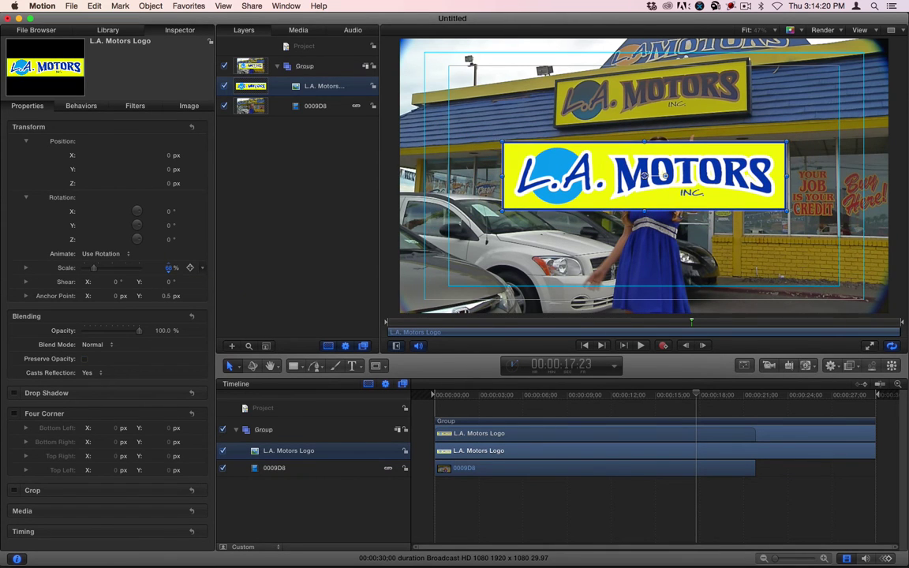
# Set the logo's X scale to 60% and move it over the building's sign, to about X 17, Y 334 px.
pyautogui.click(26, 268)
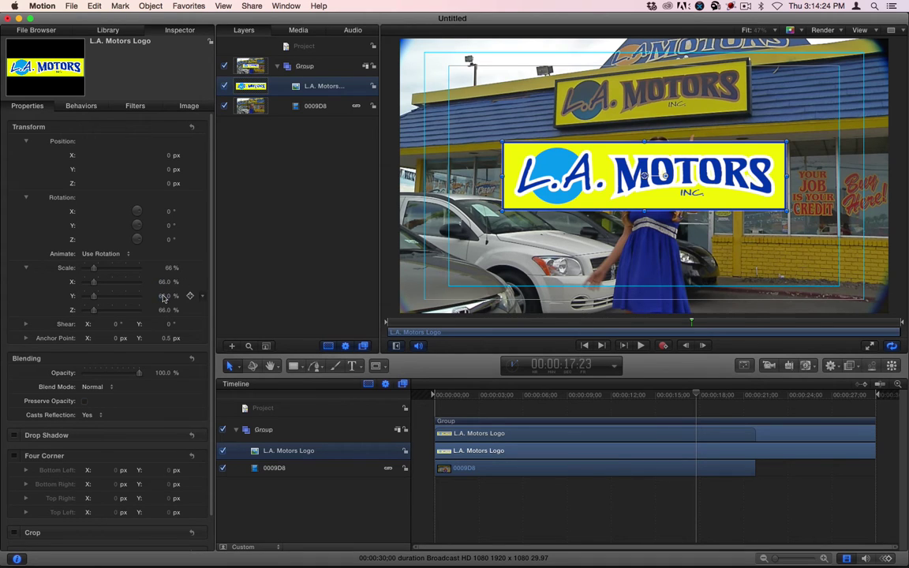
pyautogui.moveTo(163, 298); pyautogui.dragTo(160, 281)
pyautogui.press('super+z')
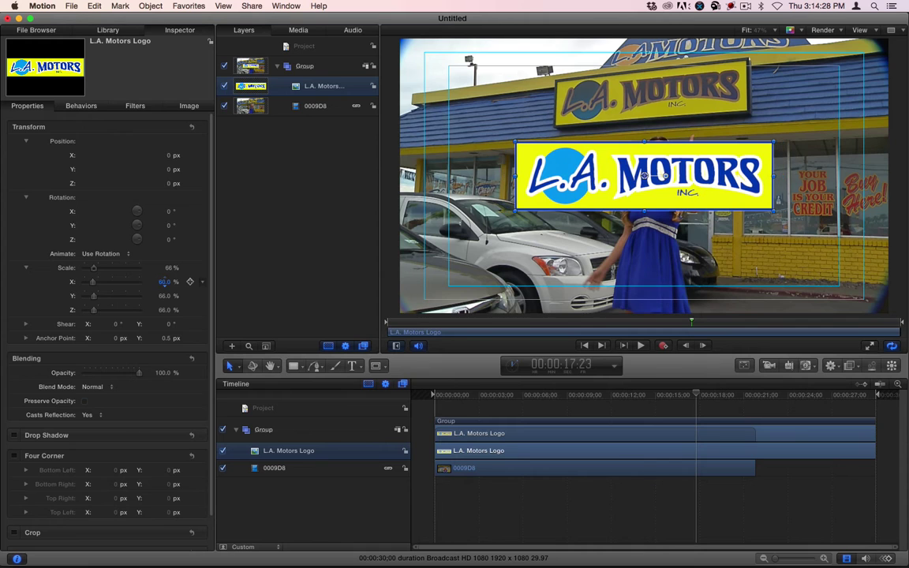
pyautogui.moveTo(645, 175); pyautogui.dragTo(647, 93)
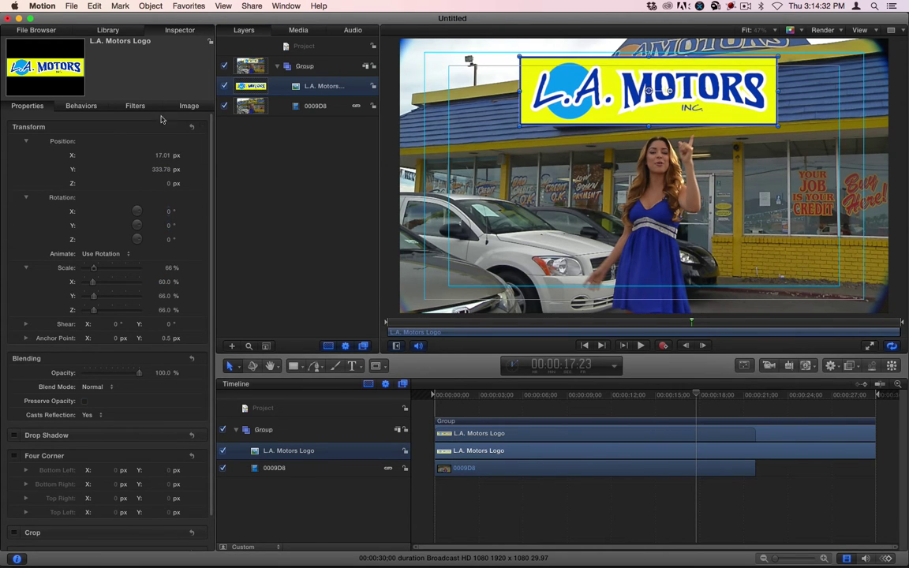
# Set the logo's opacity to 50%.
pyautogui.doubleClick(164, 372)
pyautogui.write('50')
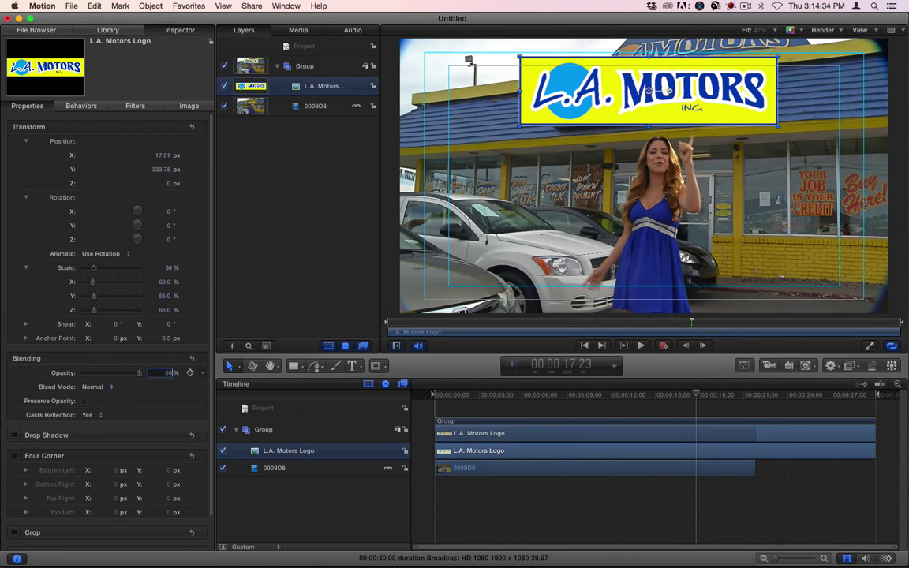
pyautogui.press('Return')
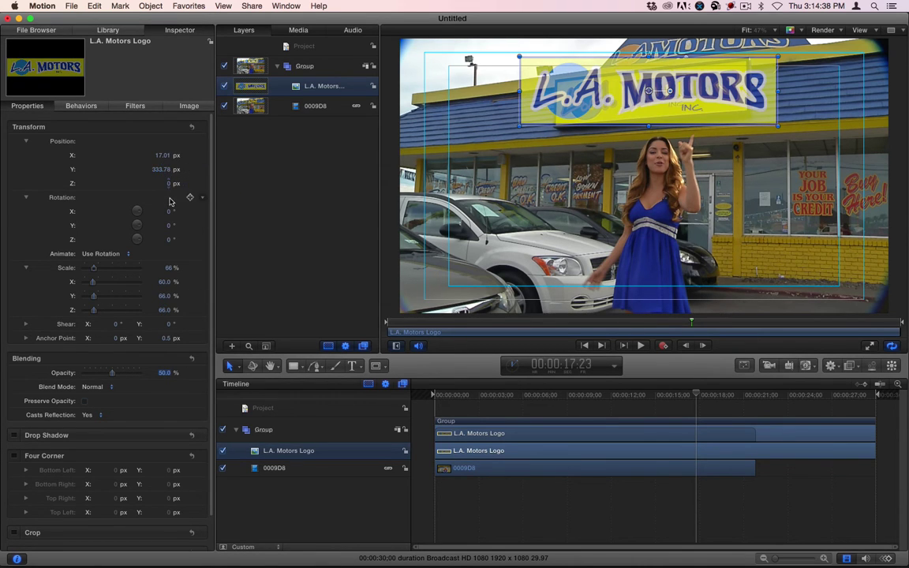
# Rotate the logo to match the building sign's perspective, with X -2°, Y -28° and Z 1°.
pyautogui.moveTo(164, 226); pyautogui.dragTo(138, 225)
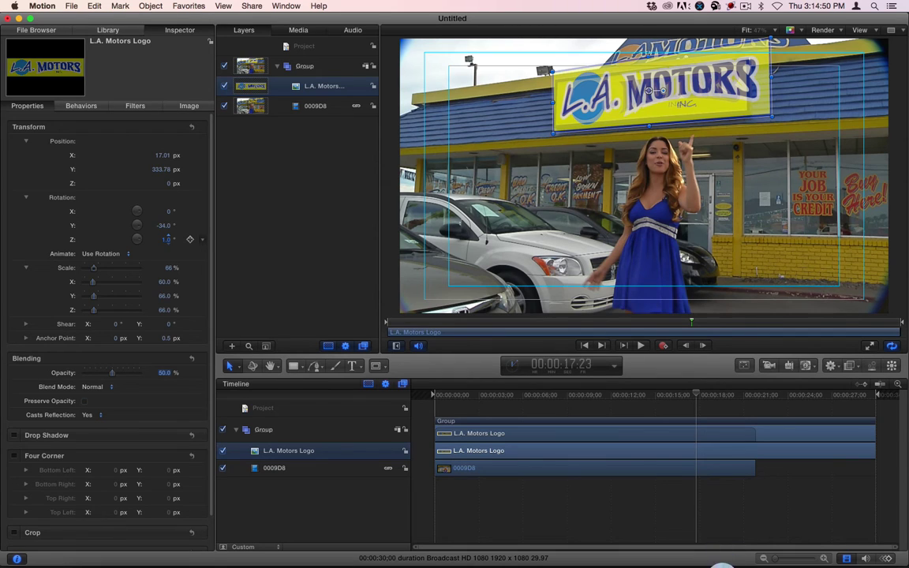
pyautogui.moveTo(168, 239); pyautogui.dragTo(165, 211)
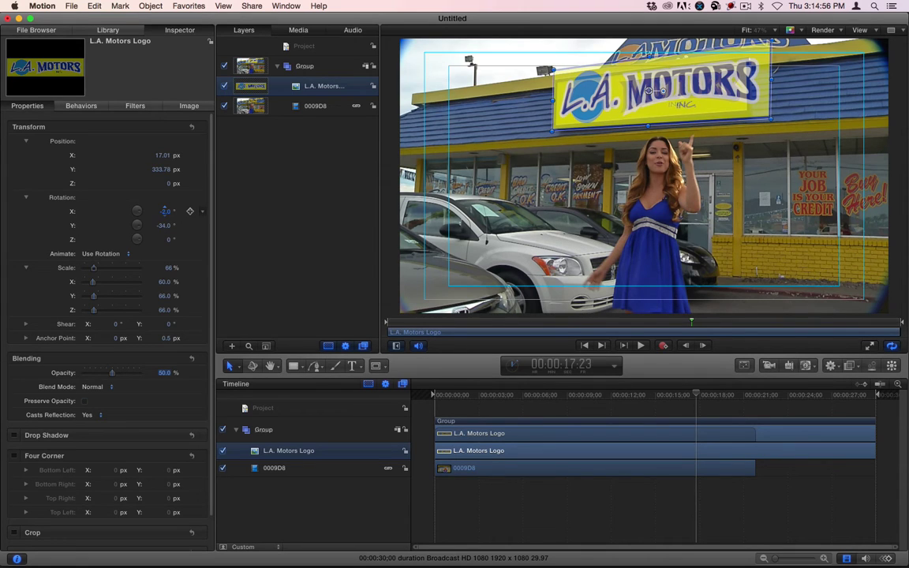
pyautogui.moveTo(163, 226); pyautogui.dragTo(164, 225)
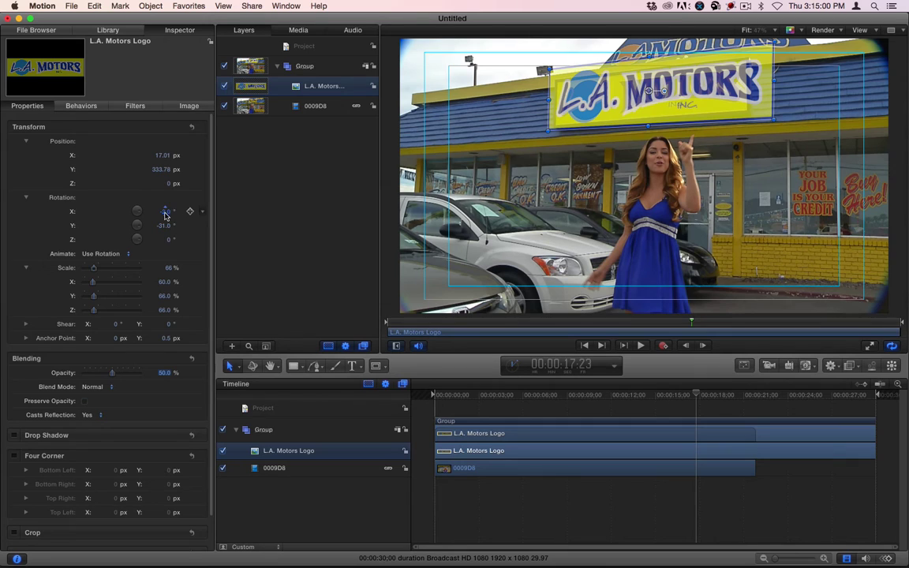
pyautogui.click(166, 212)
pyautogui.press('Return')
pyautogui.moveTo(169, 242); pyautogui.dragTo(169, 239)
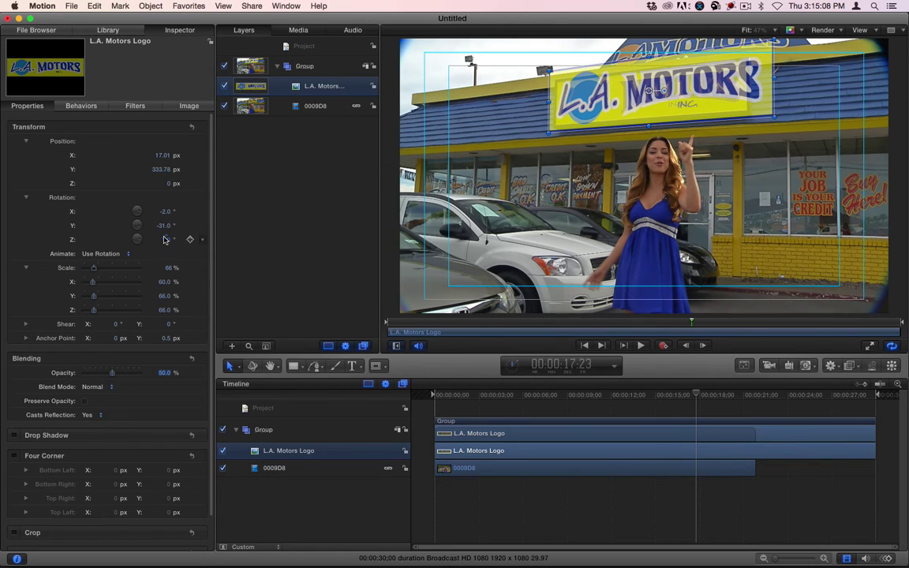
pyautogui.moveTo(166, 228); pyautogui.dragTo(158, 225)
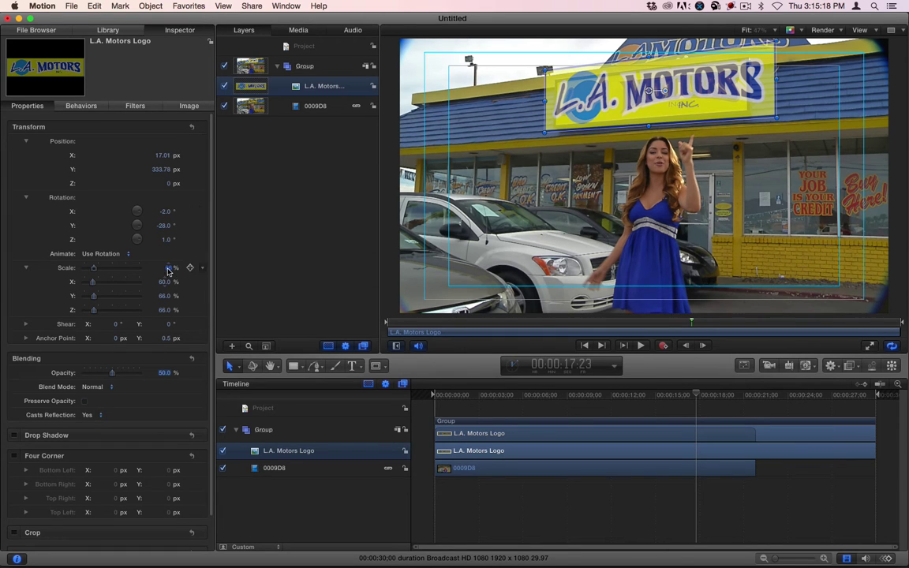
# Scale the logo to 55% and fit its edges to the building sign, with about 49.76% X scale and 46.43% Y scale.
pyautogui.moveTo(168, 268); pyautogui.dragTo(157, 268)
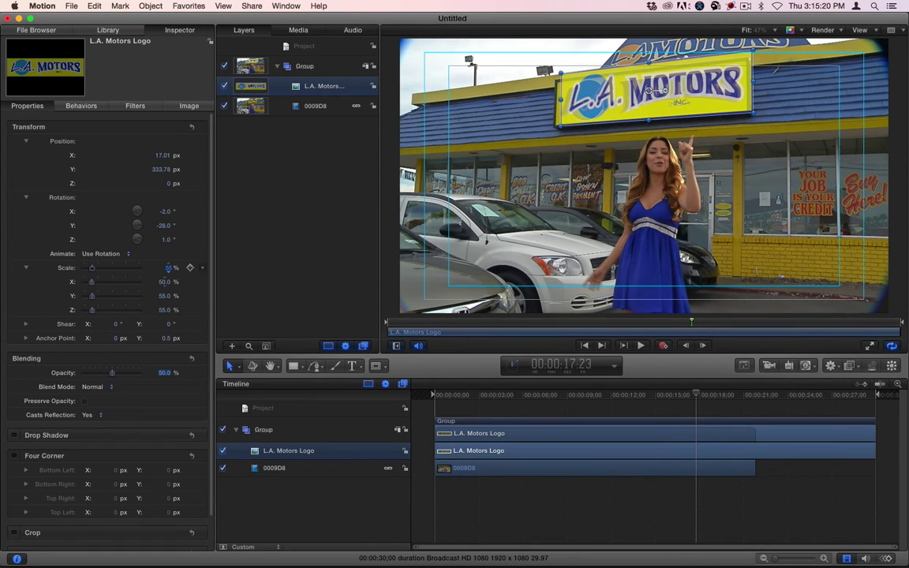
pyautogui.moveTo(623, 107); pyautogui.dragTo(617, 105)
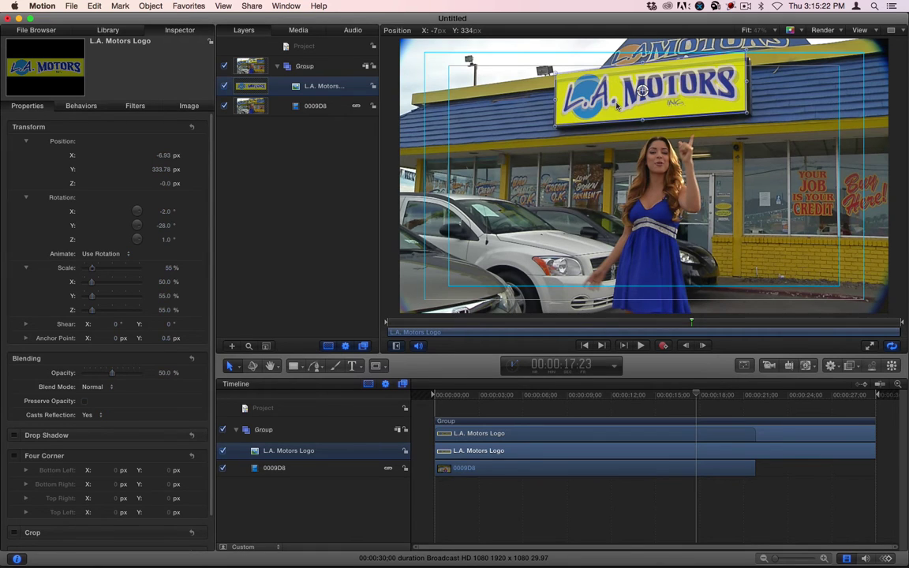
pyautogui.moveTo(642, 54); pyautogui.dragTo(643, 121)
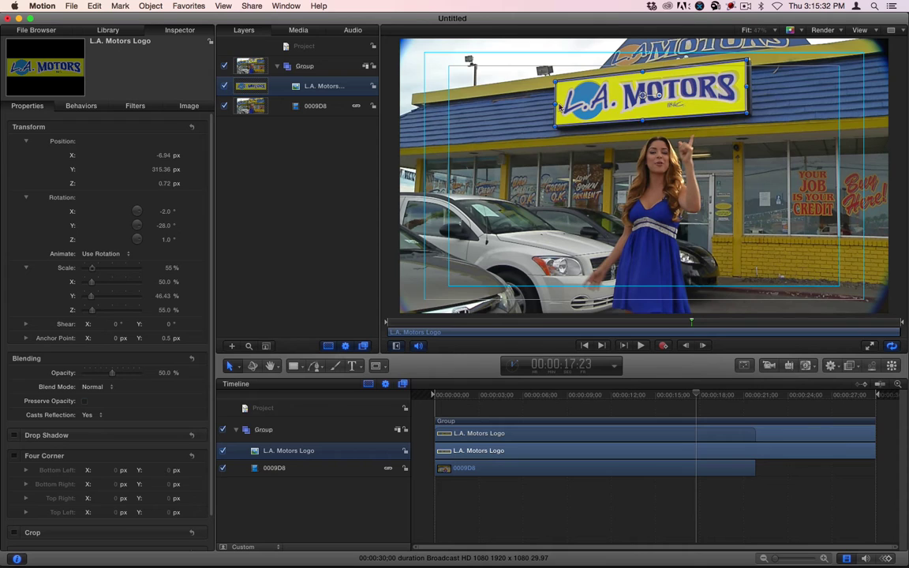
pyautogui.moveTo(556, 98); pyautogui.dragTo(559, 105)
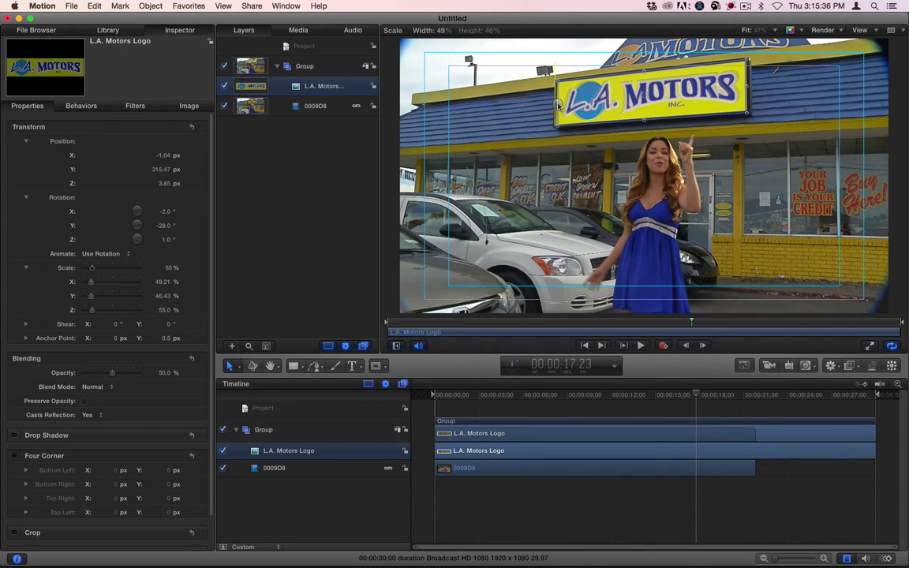
pyautogui.moveTo(557, 104); pyautogui.dragTo(555, 105)
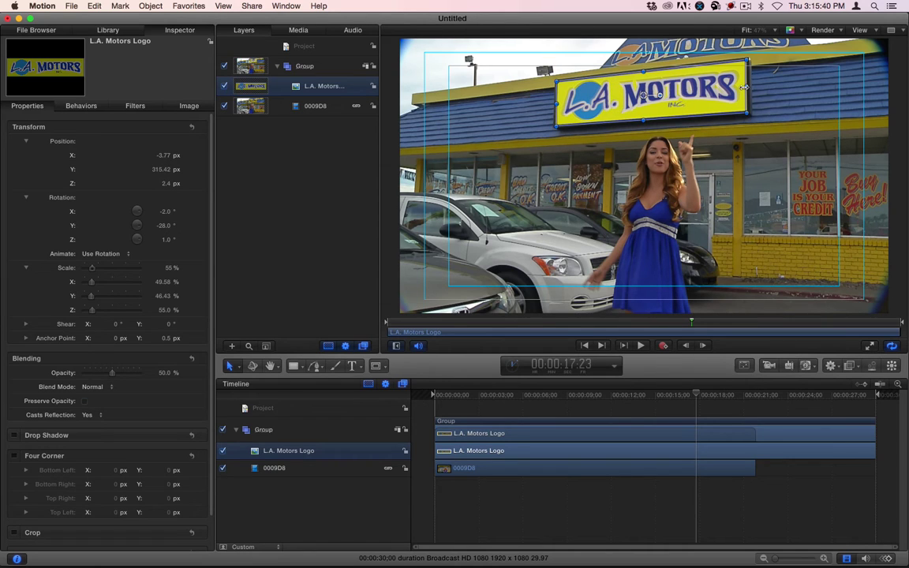
pyautogui.moveTo(743, 87); pyautogui.dragTo(747, 85)
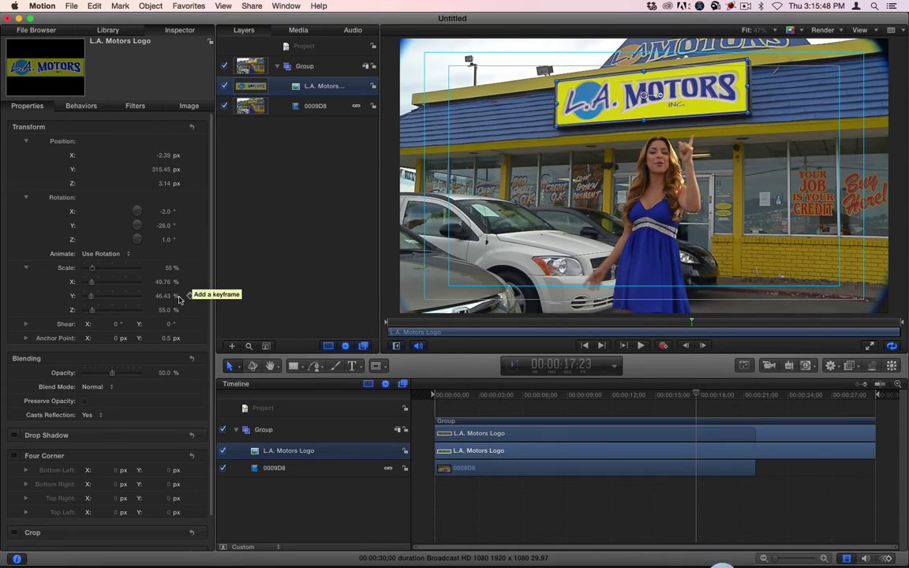
# Set the logo's opacity to 100%.
pyautogui.click(164, 373)
pyautogui.write('100')
pyautogui.press('Return')
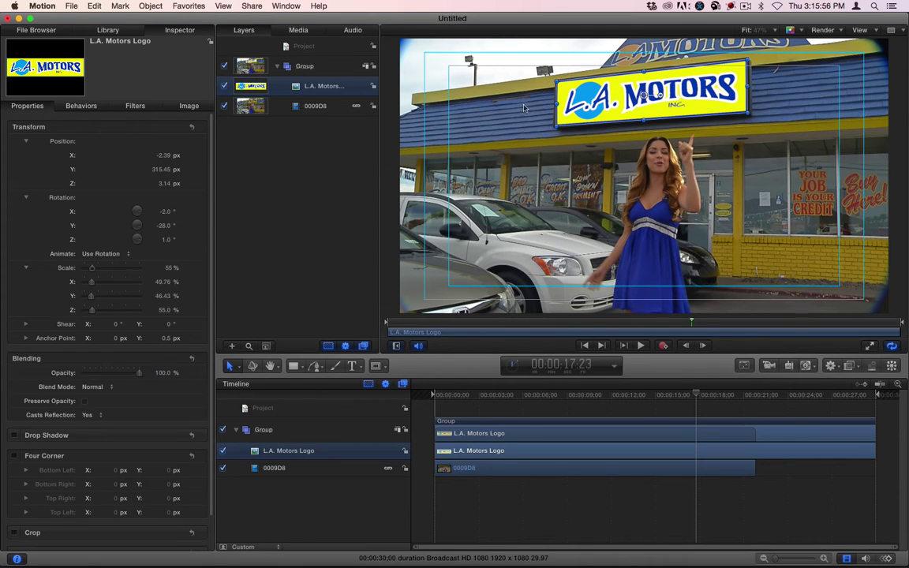
# Apply the Hue/Saturation color correction filter to the L.A. Motors Logo layer.
pyautogui.click(108, 30)
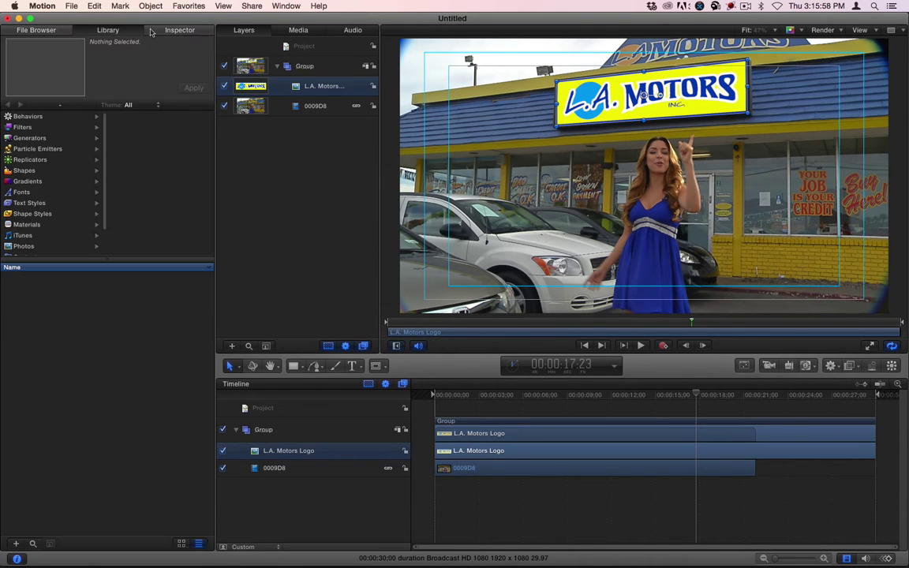
pyautogui.click(24, 126)
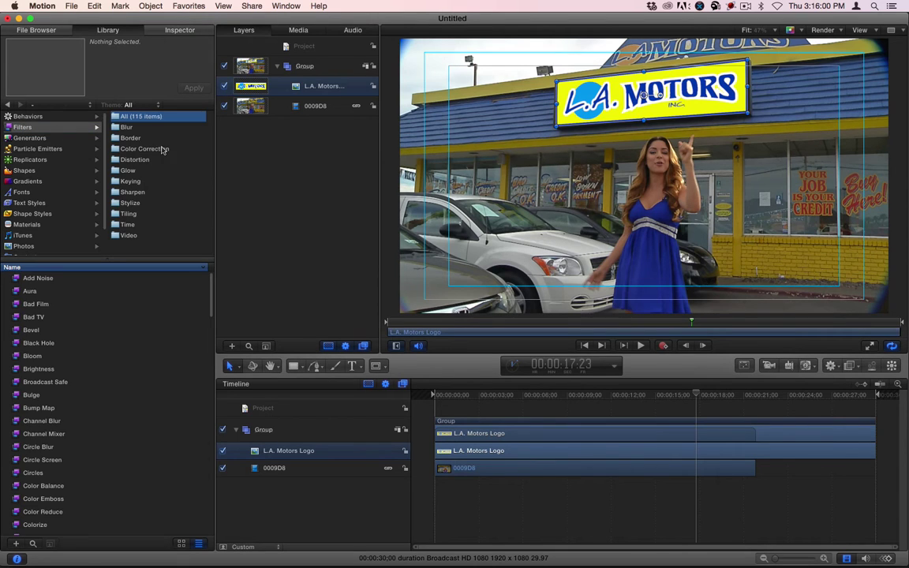
pyautogui.click(134, 149)
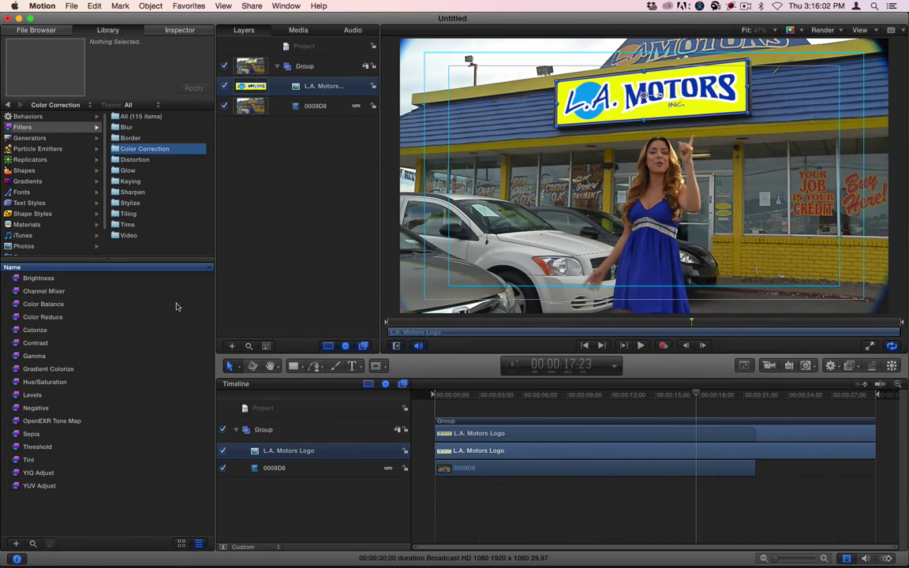
pyautogui.moveTo(36, 383); pyautogui.dragTo(333, 453)
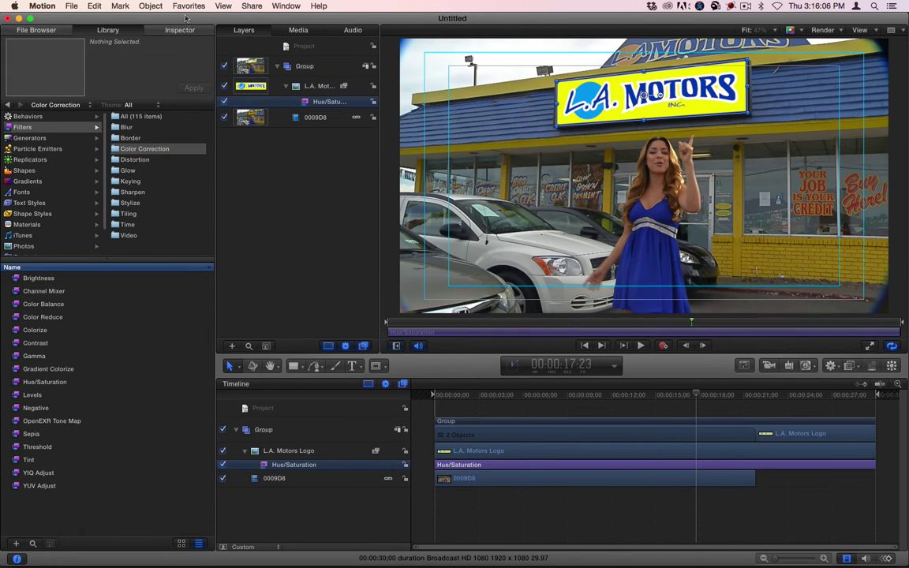
# Adjust the logo's Hue/Saturation filter to a saturation of 0.1 and a value of 0.78.
pyautogui.click(180, 30)
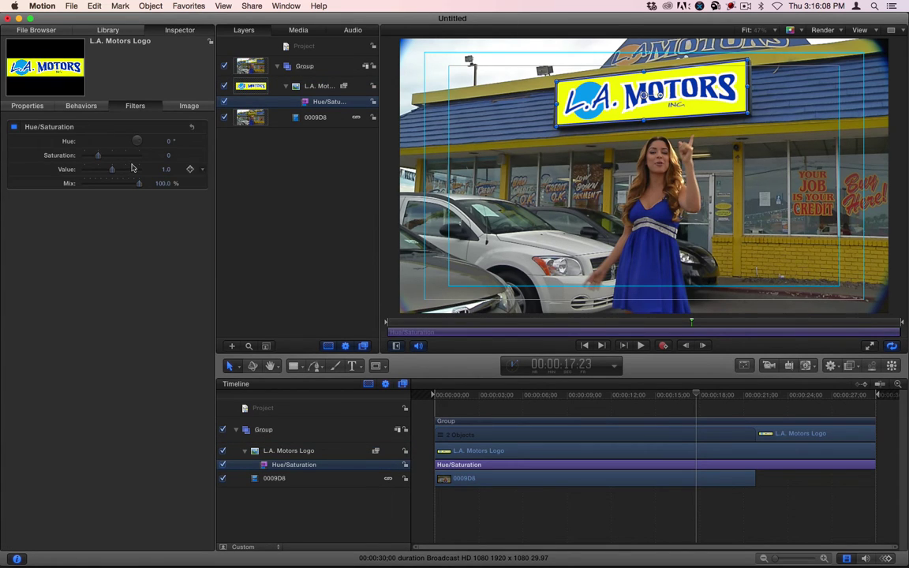
pyautogui.moveTo(102, 158)
pyautogui.mouseDown()
pyautogui.moveTo(91, 158)
pyautogui.moveTo(111, 171)
pyautogui.moveTo(103, 156)
pyautogui.mouseUp()
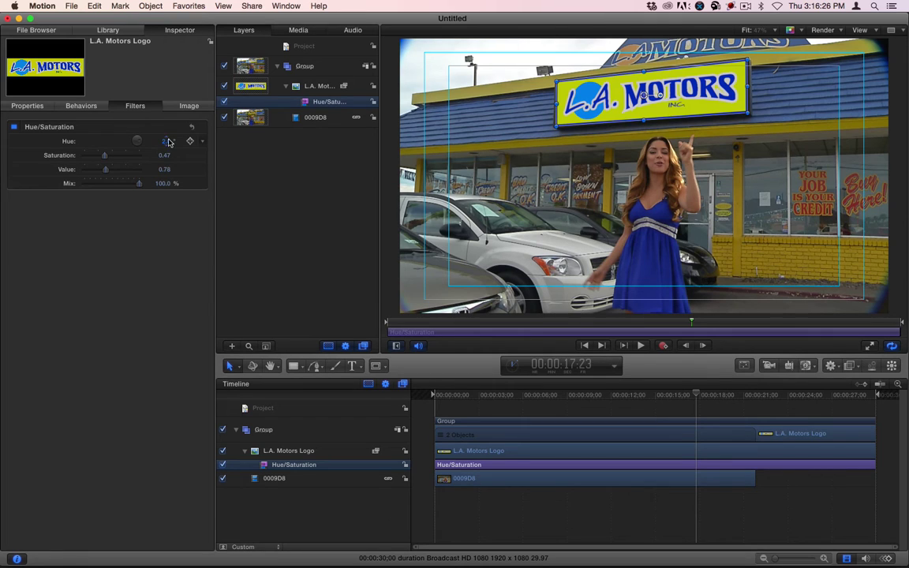
pyautogui.moveTo(164, 155)
pyautogui.mouseDown()
pyautogui.moveTo(178, 156)
pyautogui.moveTo(149, 155)
pyautogui.moveTo(159, 169)
pyautogui.mouseUp()
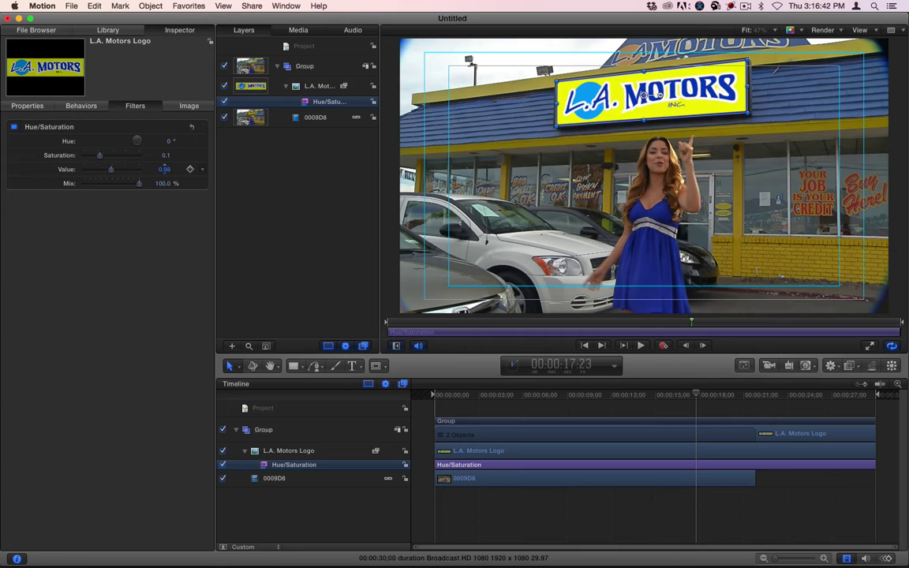
pyautogui.moveTo(163, 169); pyautogui.dragTo(172, 168)
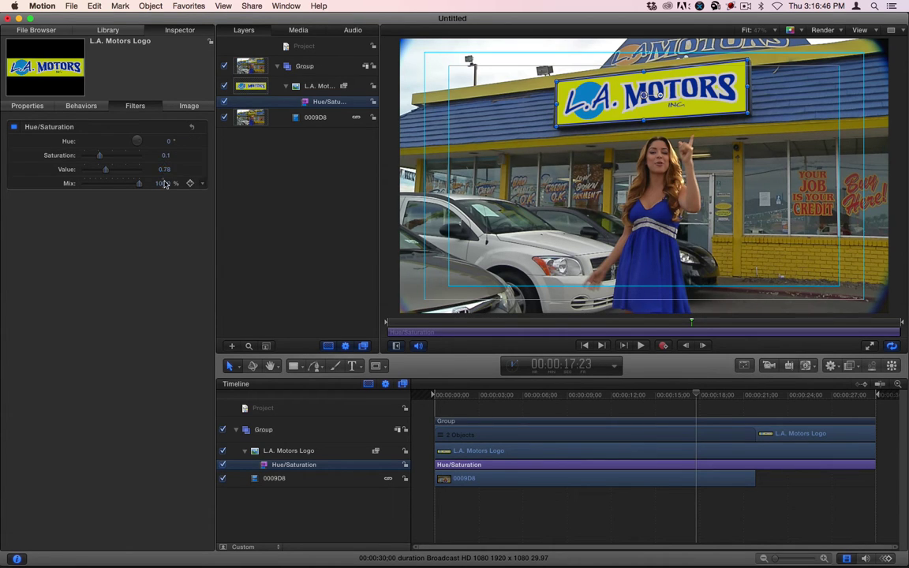
# Set the filter's hue to 351° and saturation to -0.2, and undo a trial value of 0.88.
pyautogui.moveTo(166, 183); pyautogui.dragTo(172, 161)
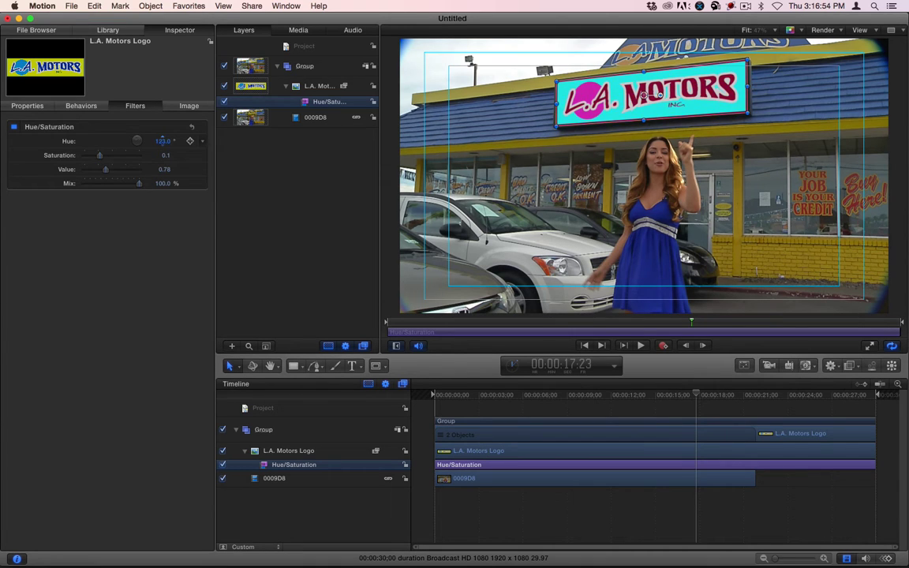
pyautogui.moveTo(161, 140); pyautogui.dragTo(162, 140)
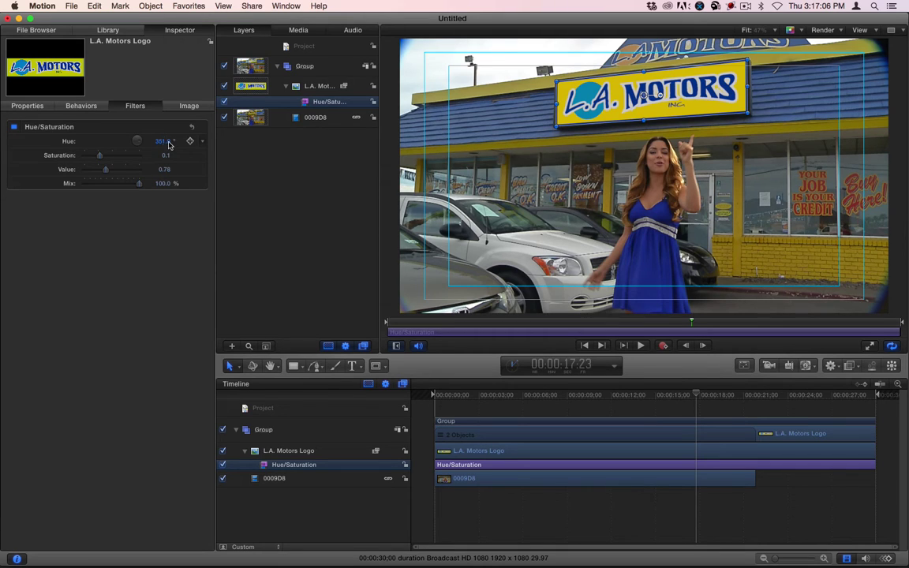
pyautogui.moveTo(167, 158); pyautogui.dragTo(156, 158)
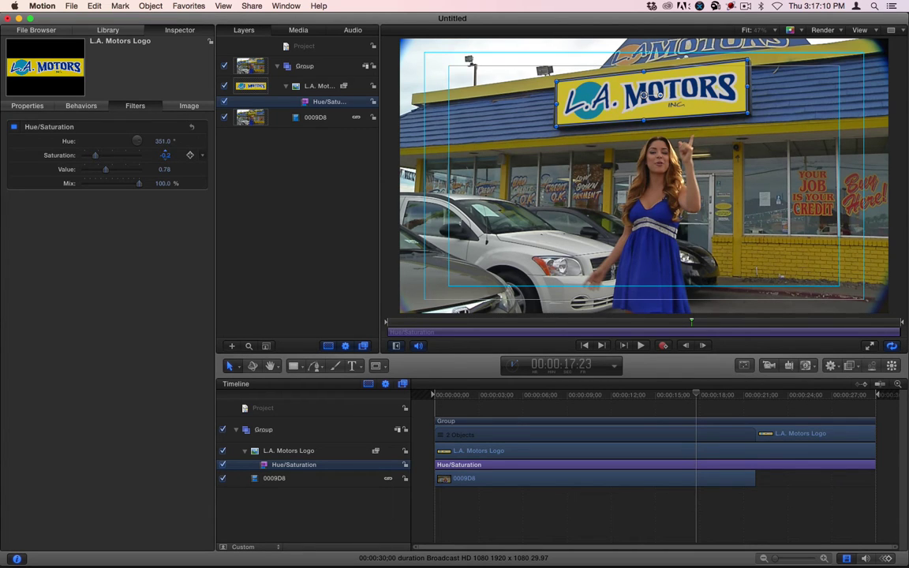
pyautogui.moveTo(164, 169); pyautogui.dragTo(172, 168)
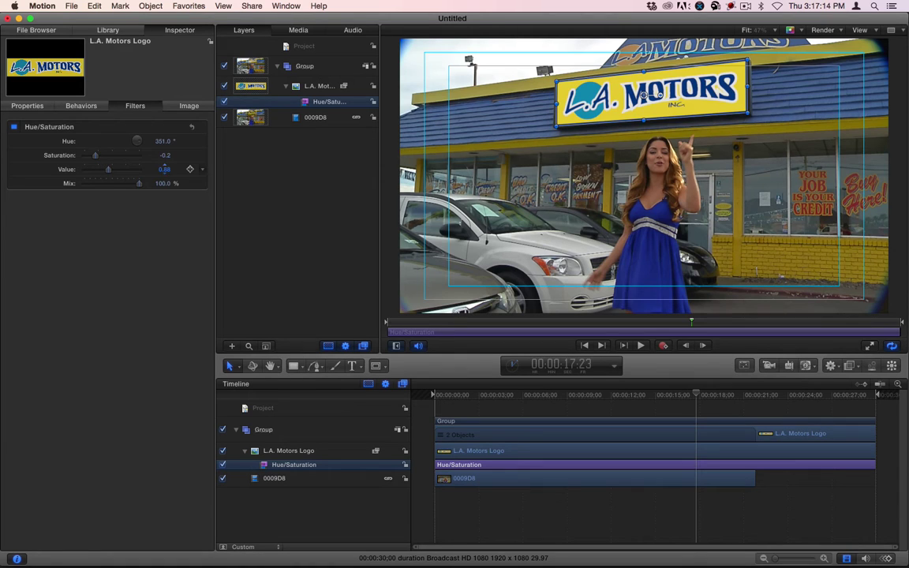
pyautogui.press('super+z')
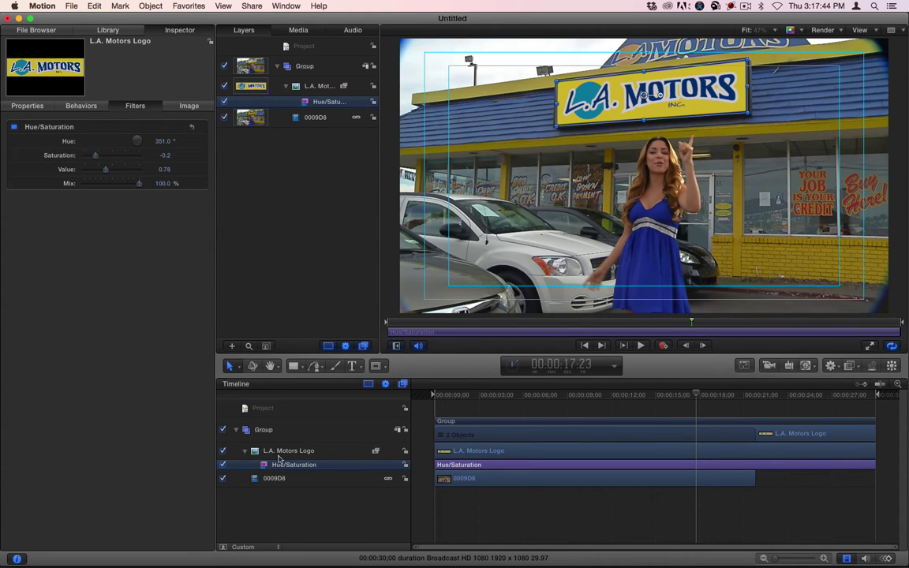
# Add position, rotation and scale keyframes to the L.A. Motors Logo layer at 17:23.
pyautogui.click(272, 451)
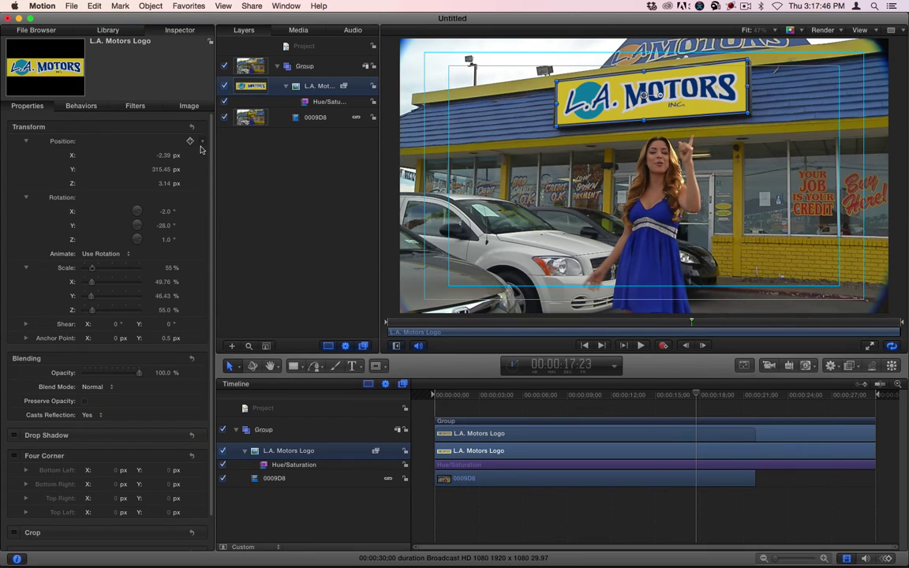
pyautogui.click(190, 141)
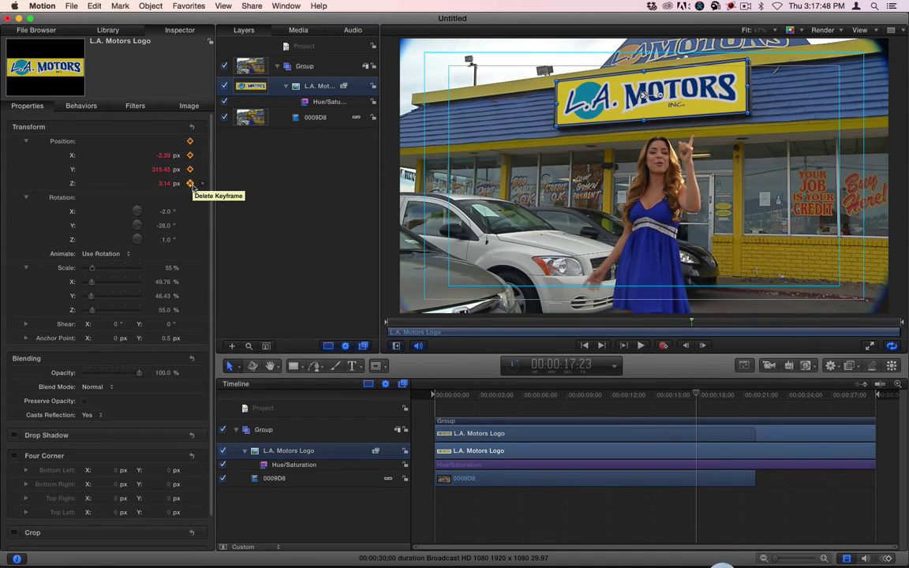
pyautogui.click(189, 198)
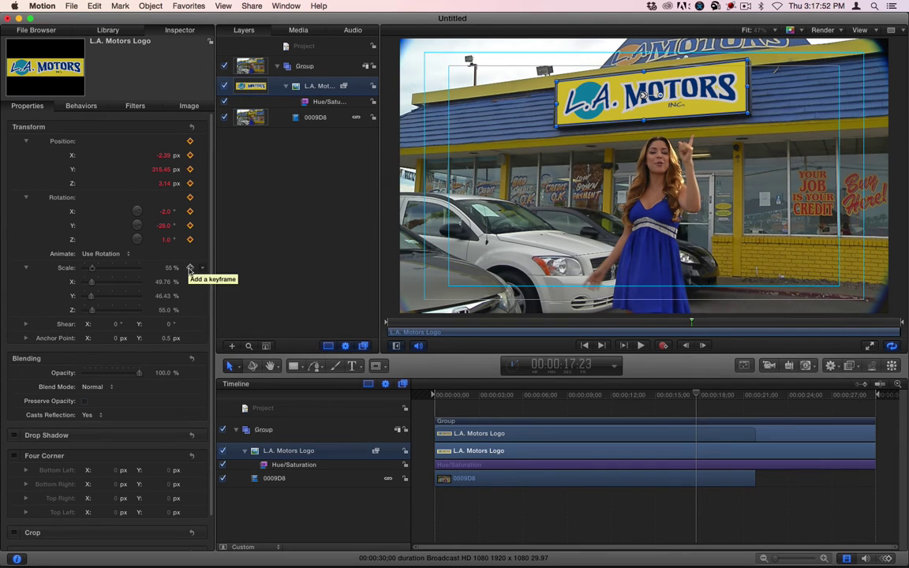
pyautogui.click(190, 267)
# Step through the frames after the logo's keyframe and back again, checking how the logo lines up with the building sign.
pyautogui.click(697, 396)
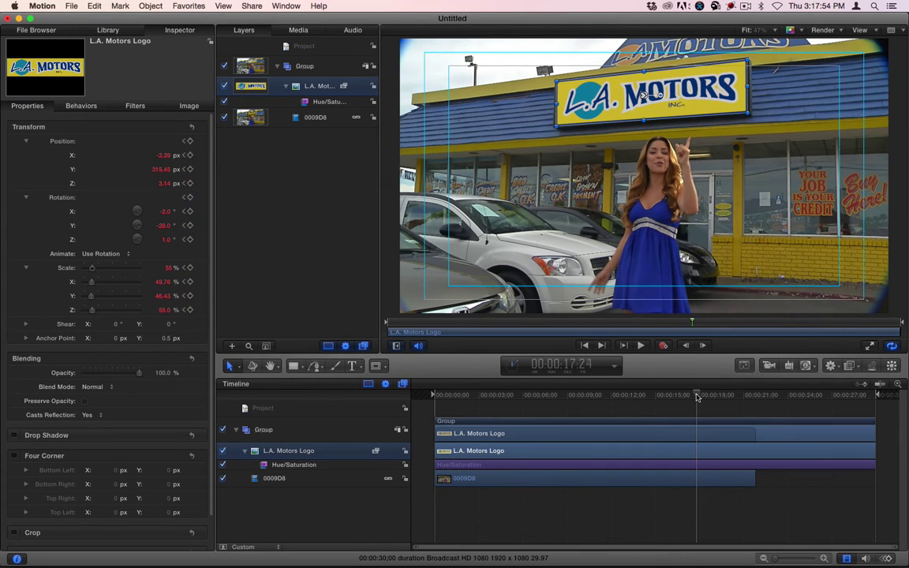
pyautogui.press('Right')
pyautogui.press('Right')
pyautogui.press('Right')
pyautogui.press('Right')
pyautogui.press('Right')
pyautogui.press('Right')
pyautogui.press('Right')
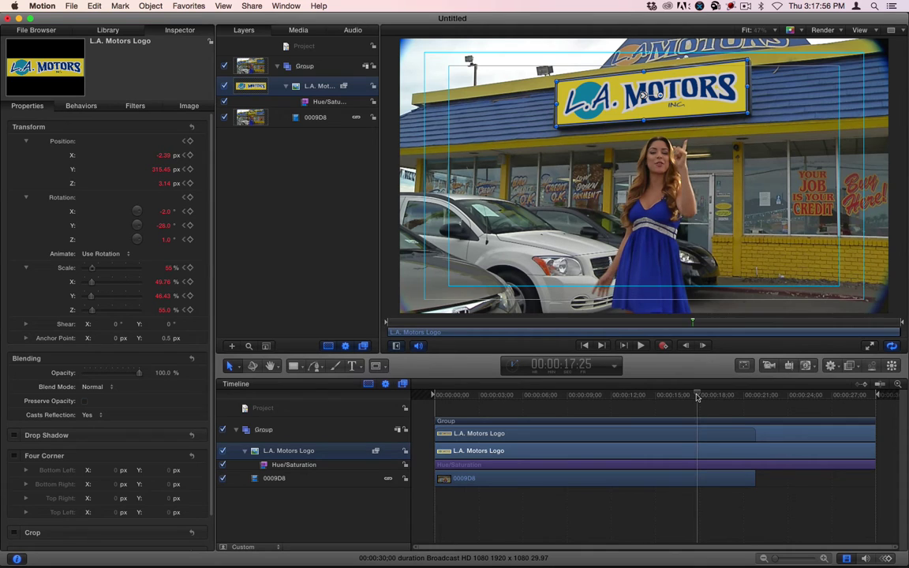
pyautogui.press('Right')
pyautogui.press('Right')
pyautogui.press('Right')
pyautogui.press('Right')
pyautogui.press('Right')
pyautogui.press('Right')
pyautogui.press('Right')
pyautogui.press('Right')
pyautogui.press('Right')
pyautogui.press('Right')
pyautogui.press('Right')
pyautogui.press('Right')
pyautogui.press('Right')
pyautogui.press('Right')
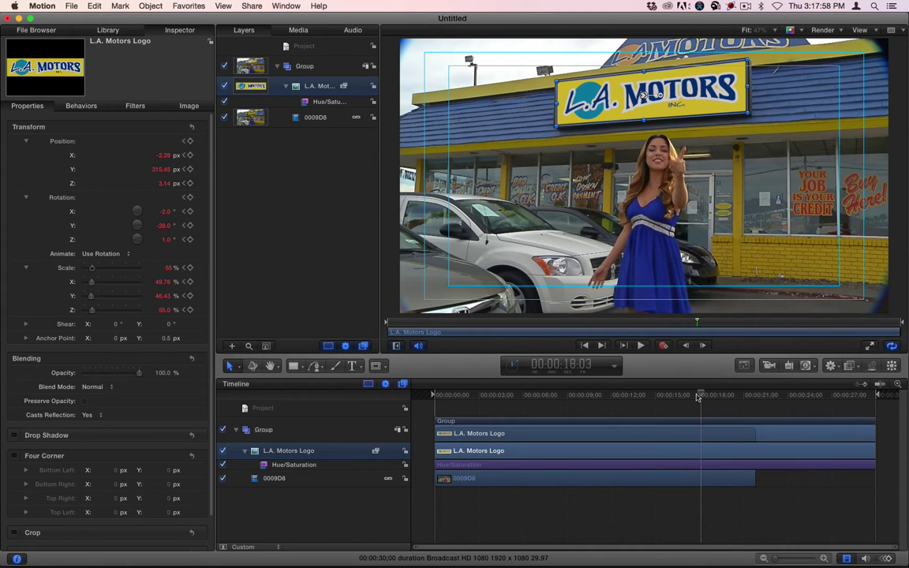
pyautogui.press('Right')
pyautogui.press('Right')
pyautogui.press('Right')
pyautogui.press('Right')
pyautogui.press('Right')
pyautogui.press('Right')
pyautogui.press('Right')
pyautogui.press('Right')
pyautogui.press('Right')
pyautogui.press('Right')
pyautogui.press('Right')
pyautogui.press('Right')
pyautogui.press('Right')
pyautogui.press('Right')
pyautogui.press('Right')
pyautogui.press('Right')
pyautogui.press('Right')
pyautogui.press('Right')
pyautogui.press('Right')
pyautogui.press('Right')
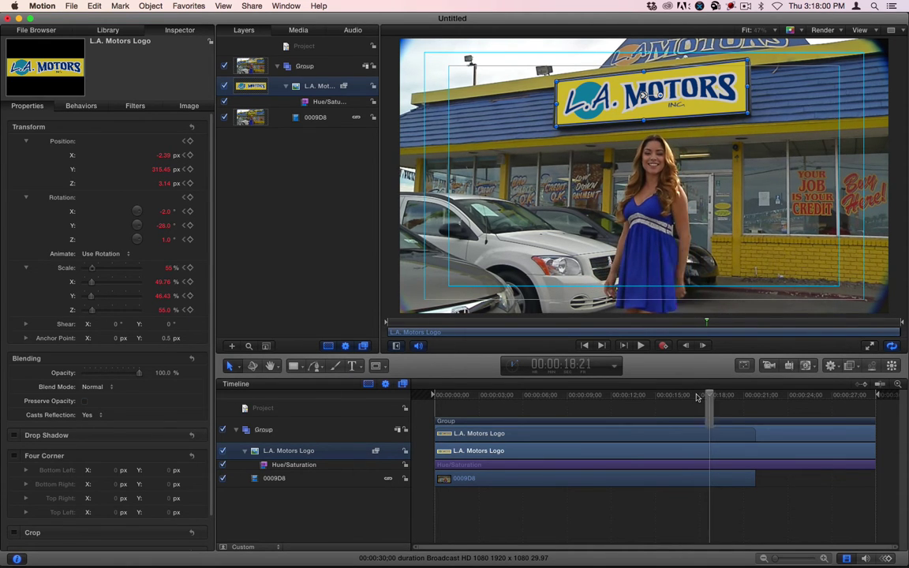
pyautogui.press('Left')
pyautogui.press('Left')
pyautogui.press('Left')
pyautogui.press('Left')
pyautogui.press('Left')
pyautogui.press('Left')
pyautogui.press('Left')
pyautogui.press('Left')
pyautogui.press('Left')
pyautogui.press('Left')
pyautogui.press('Left')
pyautogui.press('Left')
pyautogui.press('Left')
pyautogui.press('Left')
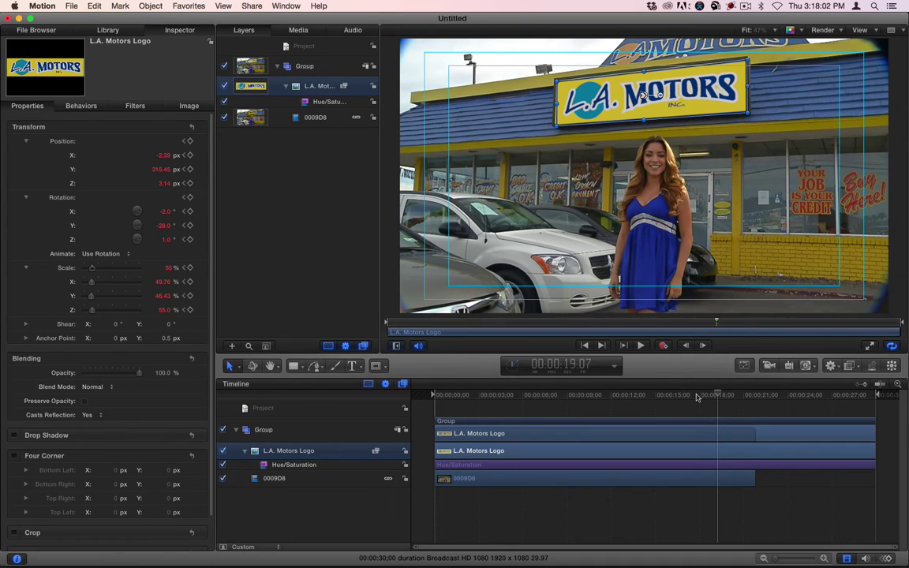
pyautogui.press('Left')
pyautogui.press('Left')
pyautogui.press('Left')
pyautogui.press('Left')
pyautogui.press('Left')
pyautogui.press('Left')
pyautogui.press('Left')
pyautogui.press('Left')
pyautogui.press('Left')
pyautogui.press('Left')
pyautogui.press('Left')
pyautogui.press('Left')
pyautogui.press('Left')
pyautogui.press('Left')
pyautogui.press('Left')
pyautogui.press('Left')
pyautogui.press('Left')
pyautogui.press('Left')
pyautogui.press('Left')
pyautogui.press('Left')
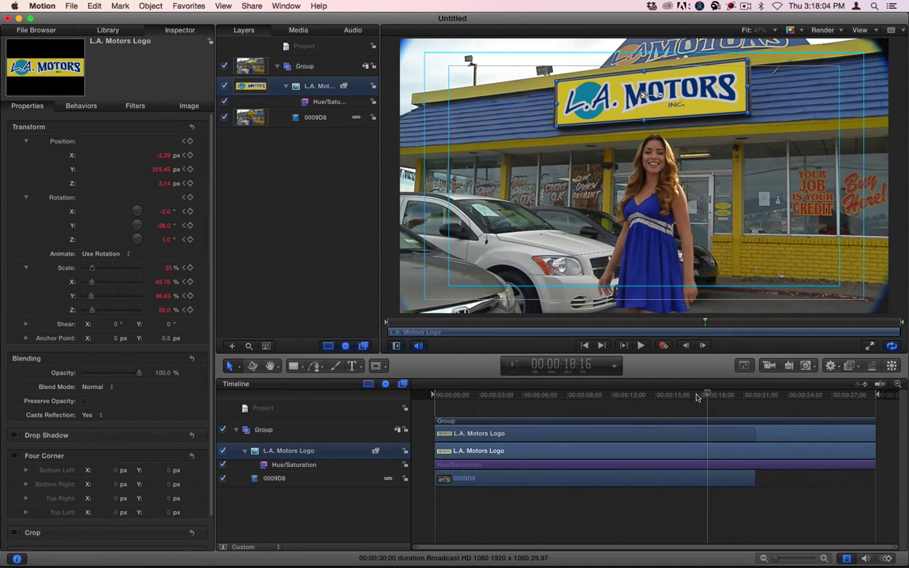
pyautogui.press('Left')
pyautogui.press('Left')
pyautogui.press('Left')
pyautogui.press('Left')
pyautogui.press('Left')
pyautogui.press('Left')
pyautogui.press('Left')
pyautogui.press('Left')
pyautogui.press('Left')
pyautogui.press('Left')
pyautogui.press('Left')
pyautogui.press('Left')
pyautogui.press('Left')
pyautogui.press('Left')
pyautogui.press('Left')
pyautogui.press('Left')
pyautogui.press('Left')
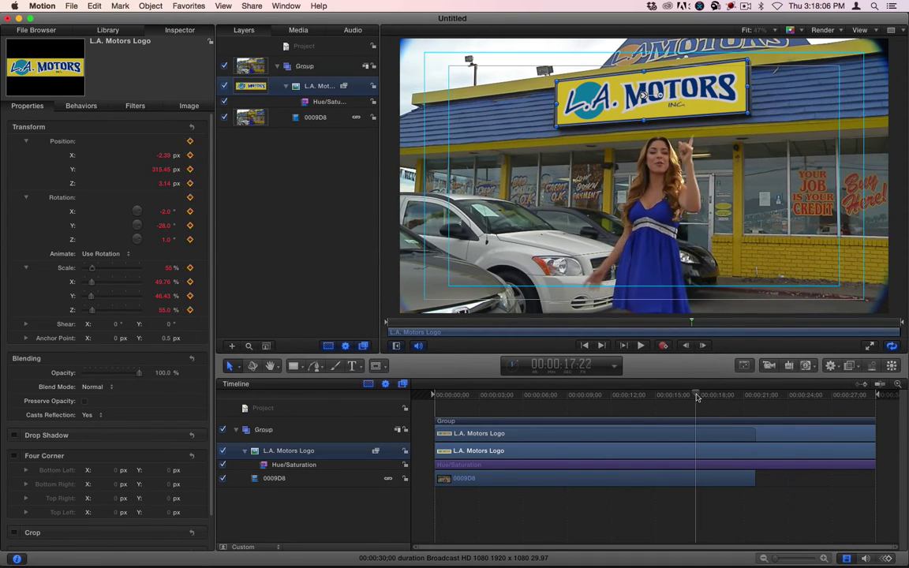
# Step through the frames from 17:14 to 18:26, checking how the logo lines up with the building sign.
pyautogui.press('Right')
pyautogui.press('Right')
pyautogui.press('Right')
pyautogui.press('Right')
pyautogui.press('Right')
pyautogui.press('Right')
pyautogui.press('Right')
pyautogui.press('Right')
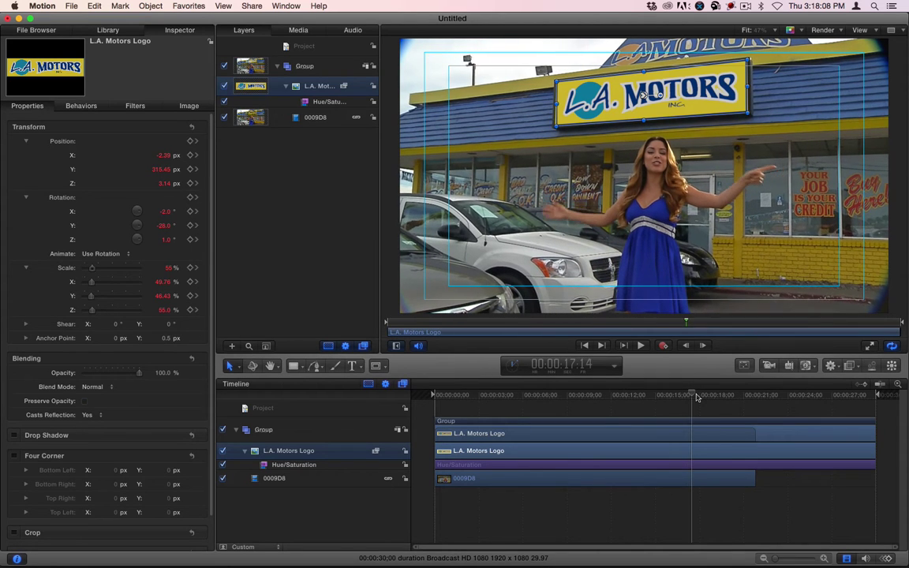
pyautogui.press('Right')
pyautogui.press('Right')
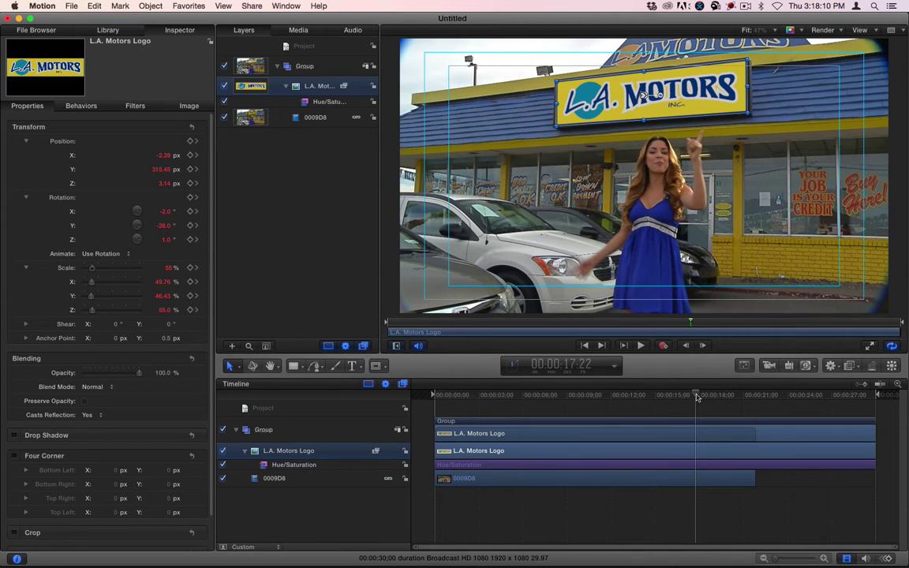
pyautogui.press('Right')
pyautogui.press('Right')
pyautogui.press('Right')
pyautogui.press('Right')
pyautogui.press('Right')
pyautogui.press('Right')
pyautogui.press('Right')
pyautogui.press('Right')
pyautogui.press('Right')
pyautogui.press('Right')
pyautogui.press('Right')
pyautogui.press('Right')
pyautogui.press('Right')
pyautogui.press('Right')
pyautogui.press('Right')
pyautogui.press('Right')
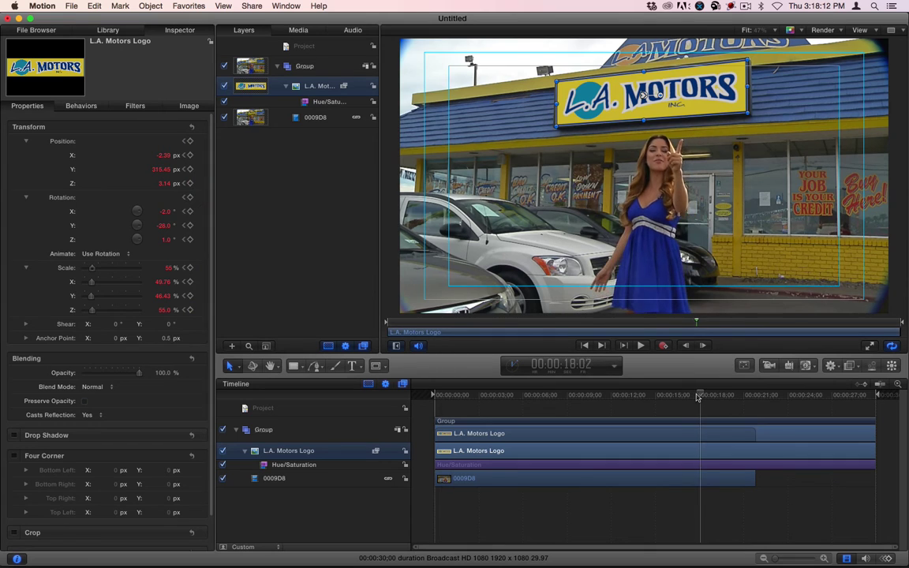
pyautogui.press('Right')
pyautogui.press('Right')
pyautogui.press('Right')
pyautogui.press('Right')
pyautogui.press('Right')
pyautogui.press('Right')
pyautogui.press('Right')
pyautogui.press('Right')
pyautogui.press('Right')
pyautogui.press('Right')
pyautogui.press('Right')
pyautogui.press('Right')
pyautogui.press('Right')
pyautogui.press('Right')
pyautogui.press('Right')
pyautogui.press('Right')
pyautogui.press('Right')
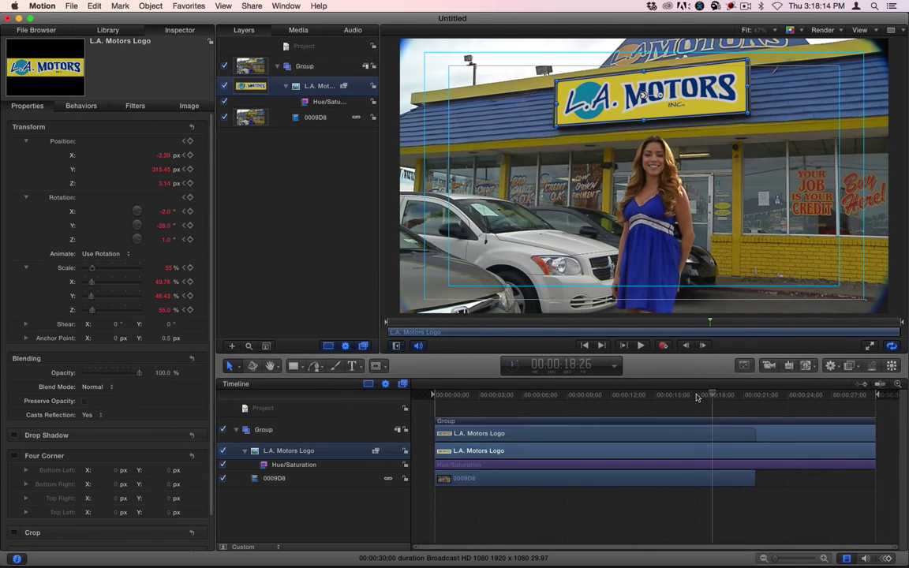
# Add position, rotation and scale keyframes to the L.A. Motors Logo layer at 18:19.
pyautogui.press('Left')
pyautogui.press('Left')
pyautogui.press('Left')
pyautogui.press('Left')
pyautogui.press('Left')
pyautogui.press('Left')
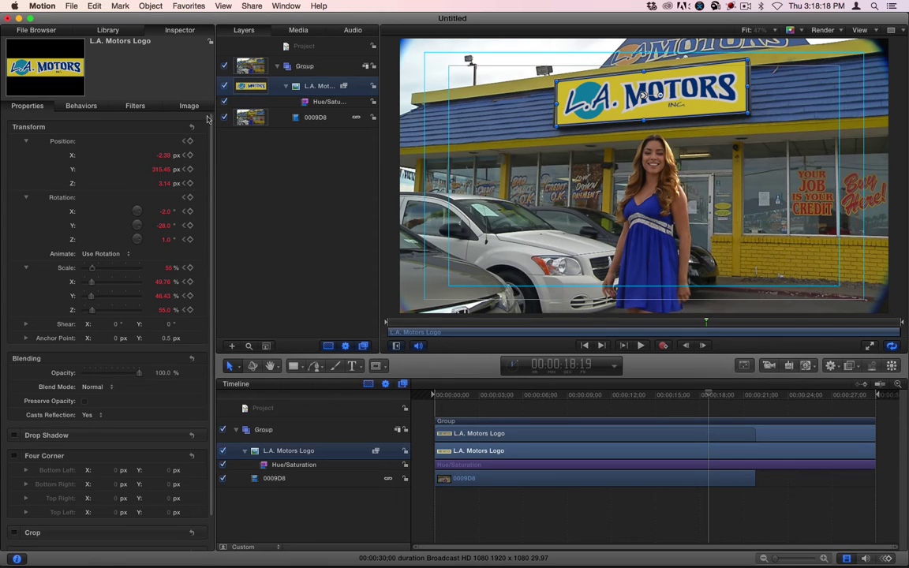
pyautogui.click(190, 140)
pyautogui.click(189, 197)
pyautogui.click(189, 267)
# Go past 19:05 and reposition the logo over the building sign at X -6.39 px and Y 321.45 px.
pyautogui.press('Right')
pyautogui.press('Right')
pyautogui.press('Right')
pyautogui.press('Right')
pyautogui.press('Right')
pyautogui.press('Right')
pyautogui.press('Right')
pyautogui.press('Right')
pyautogui.press('Right')
pyautogui.press('Right')
pyautogui.press('Right')
pyautogui.press('Right')
pyautogui.press('Right')
pyautogui.press('Right')
pyautogui.press('Right')
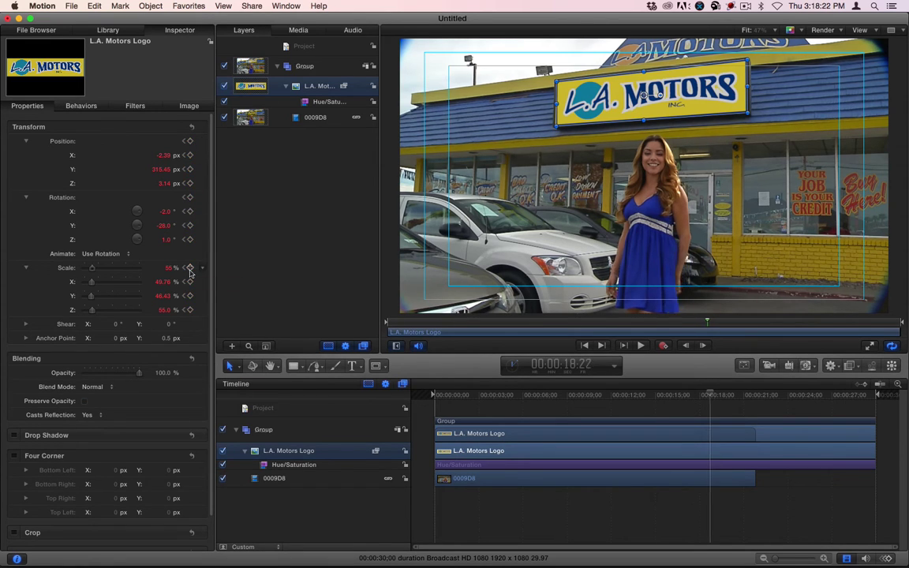
pyautogui.press('Right')
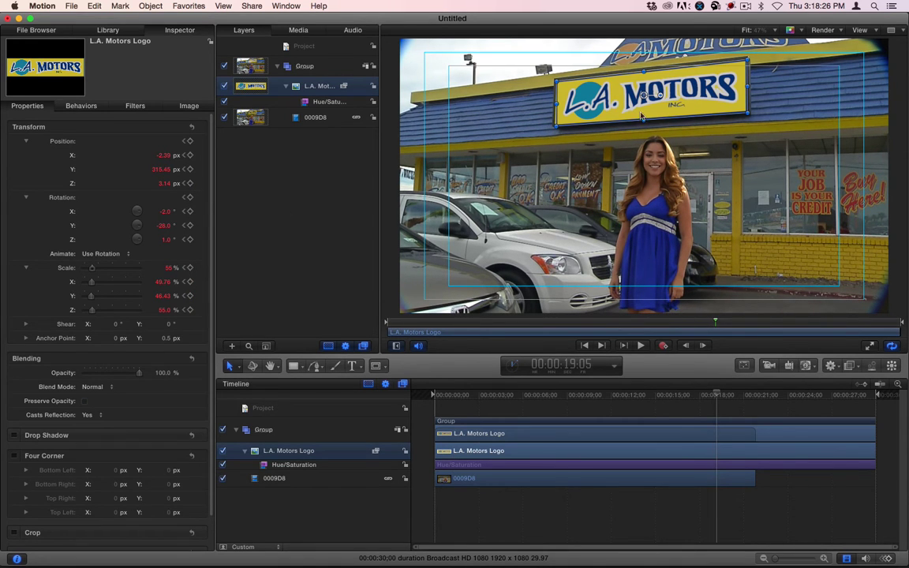
pyautogui.click(190, 169)
pyautogui.moveTo(652, 96); pyautogui.dragTo(642, 93)
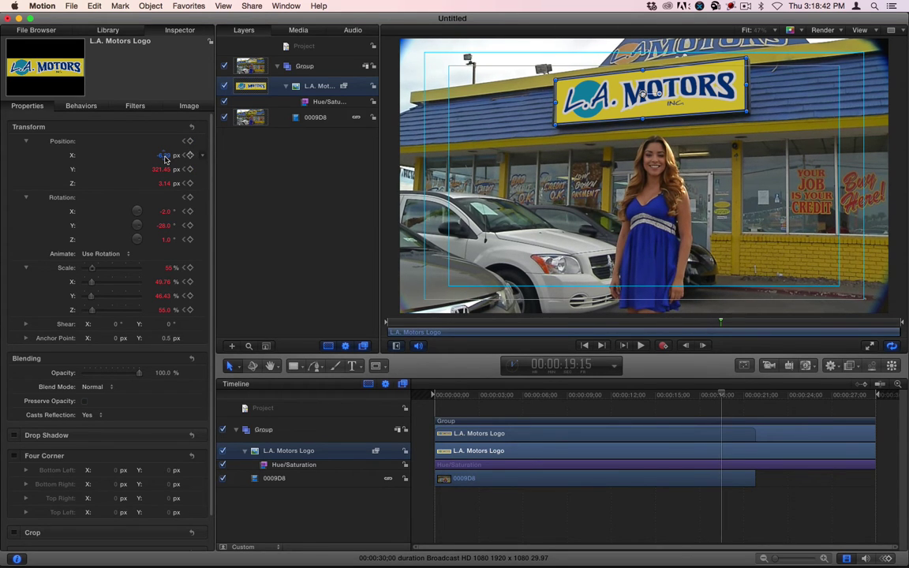
# Keyframe the logo's position, rotation and scale at 19:15, and set its Y position to 323.45 px.
pyautogui.click(189, 140)
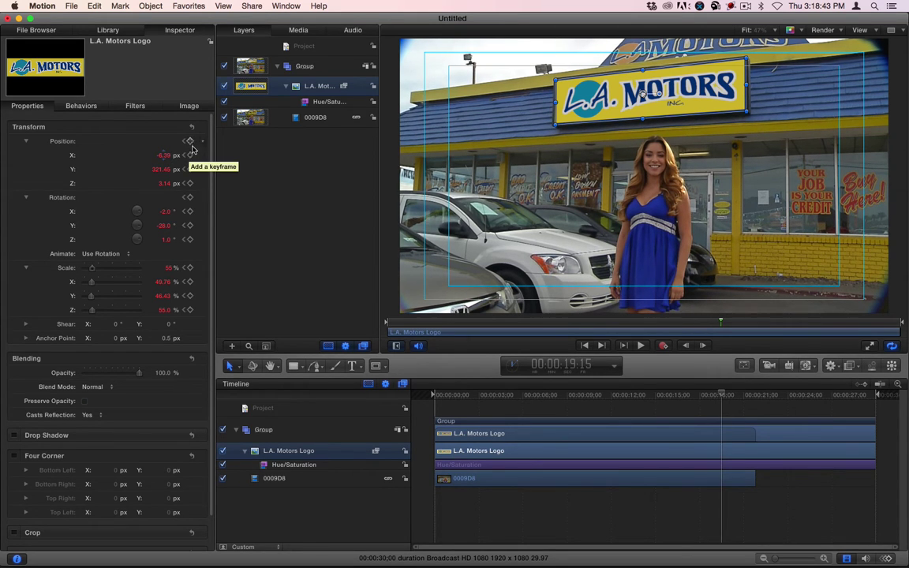
pyautogui.click(189, 197)
pyautogui.click(190, 268)
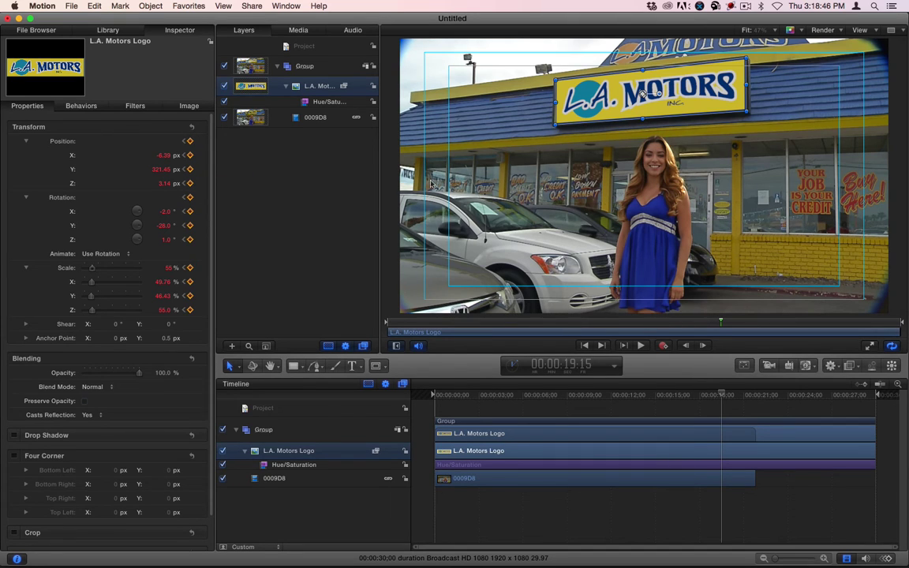
pyautogui.click(161, 170)
pyautogui.write('323.45')
pyautogui.press('Return')
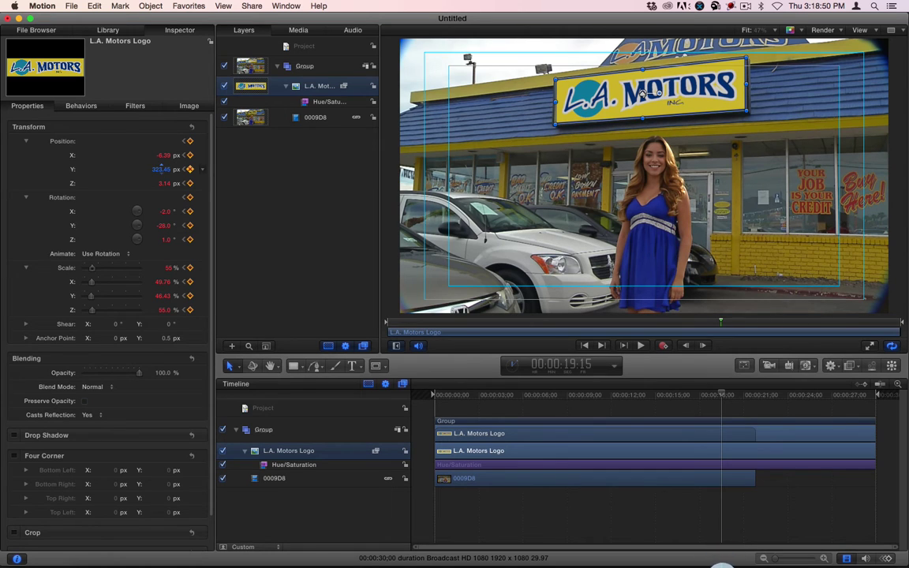
# Switch to Create Disc, dismiss its burn alert without burning again, and return to Motion.
pyautogui.click(729, 533)
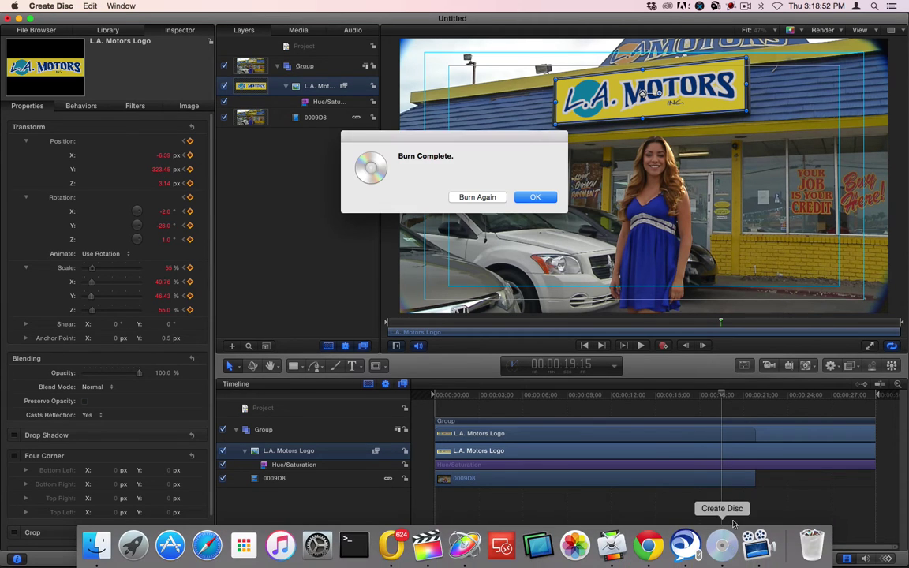
pyautogui.click(535, 196)
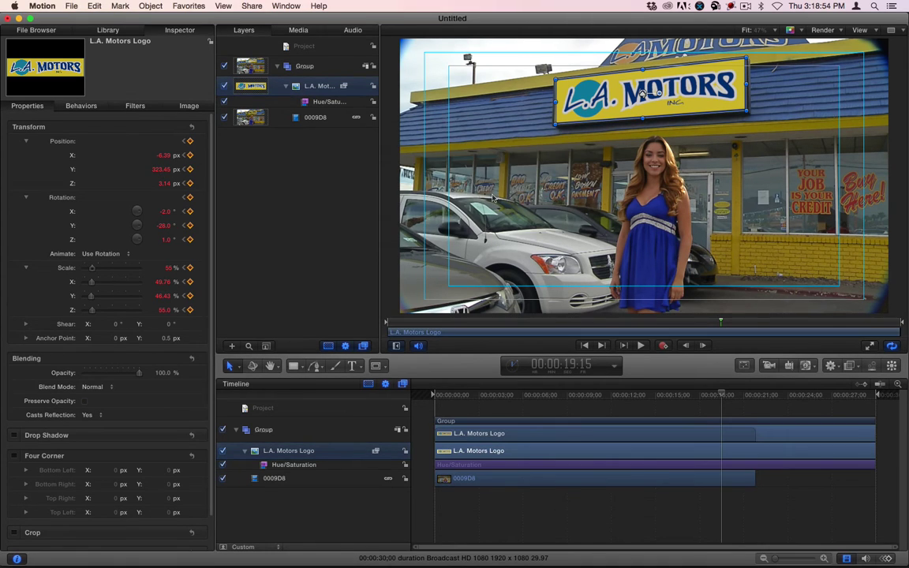
# At 16:29, keyframe the logo's position, rotation and scale, fitting it to the sign at 59% scale, X -4.5 px and Y 330.22 px.
pyautogui.moveTo(720, 394); pyautogui.dragTo(697, 397)
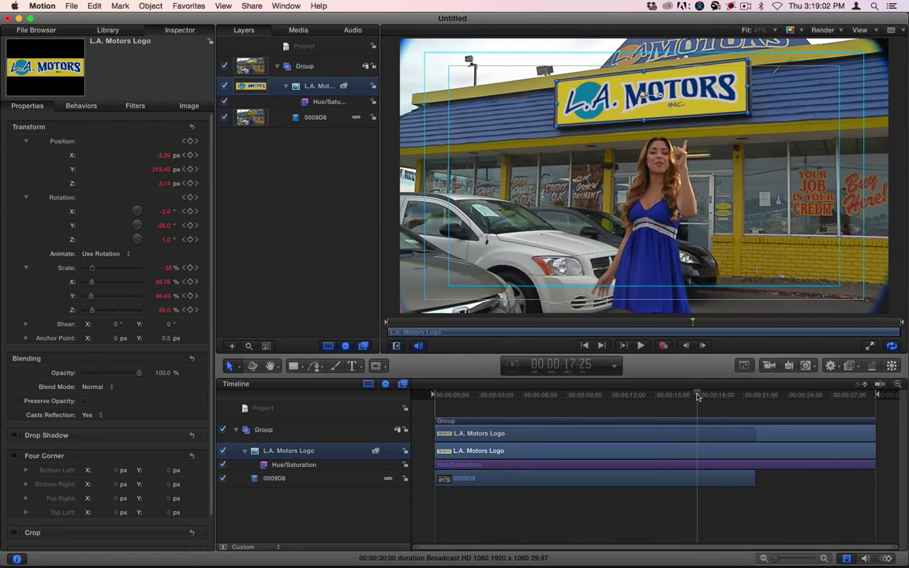
pyautogui.press('Left')
pyautogui.press('Left')
pyautogui.press('Left')
pyautogui.press('Left')
pyautogui.press('Left')
pyautogui.press('Left')
pyautogui.press('Left')
pyautogui.press('Left')
pyautogui.press('Left')
pyautogui.press('Left')
pyautogui.press('Left')
pyautogui.press('Left')
pyautogui.press('Left')
pyautogui.press('Left')
pyautogui.press('Left')
pyautogui.press('Left')
pyautogui.press('Left')
pyautogui.press('Left')
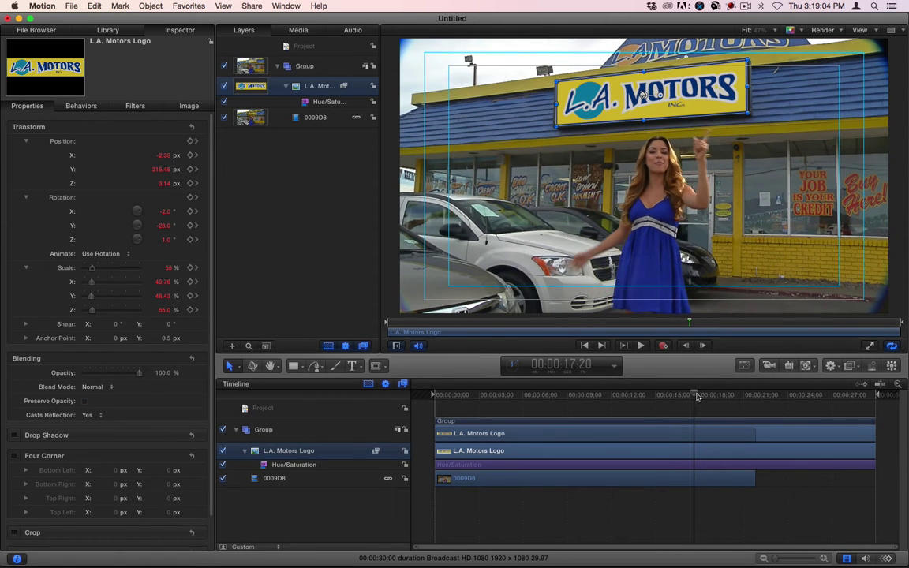
pyautogui.press('Left')
pyautogui.press('Left')
pyautogui.press('Left')
pyautogui.press('Left')
pyautogui.press('Left')
pyautogui.press('Left')
pyautogui.press('Left')
pyautogui.press('Left')
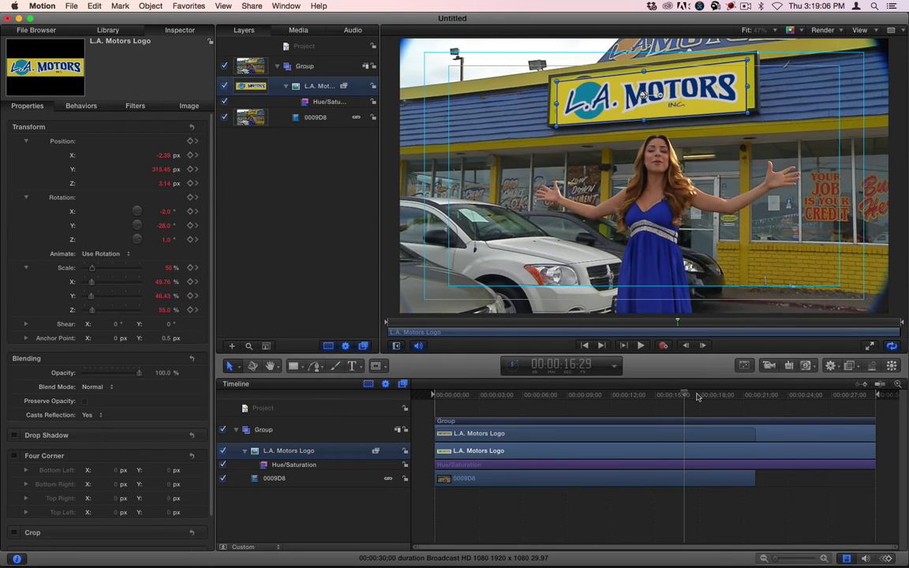
pyautogui.click(190, 141)
pyautogui.click(190, 197)
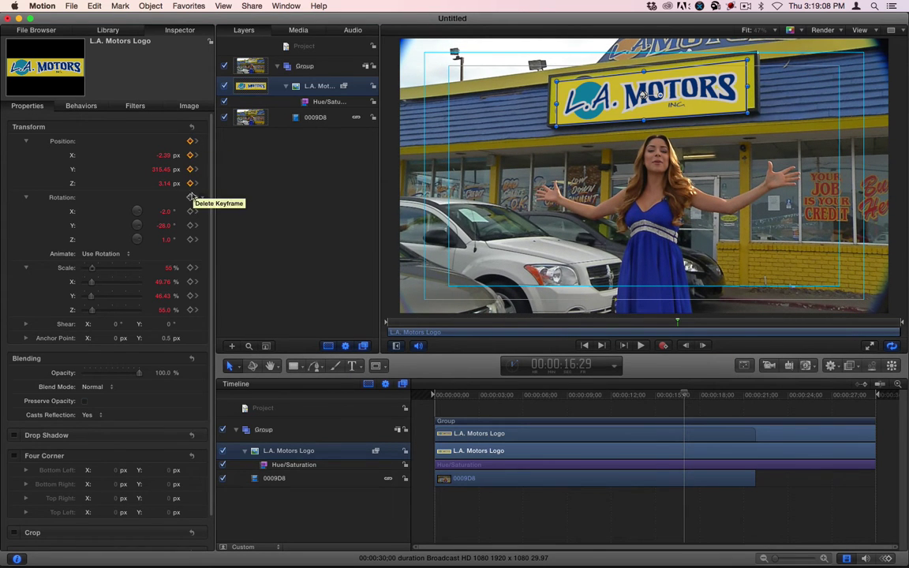
pyautogui.click(190, 268)
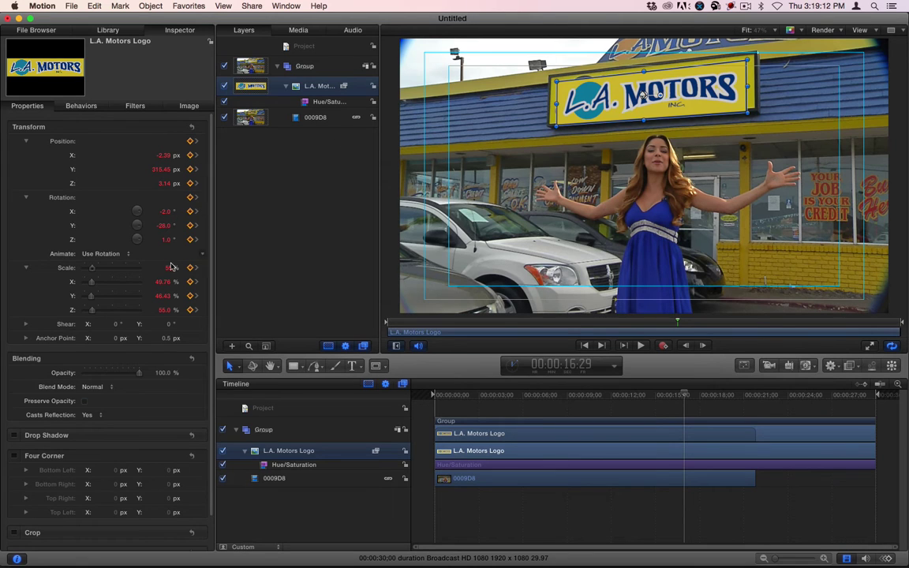
pyautogui.moveTo(167, 270)
pyautogui.mouseDown()
pyautogui.moveTo(177, 269)
pyautogui.moveTo(168, 268)
pyautogui.mouseUp()
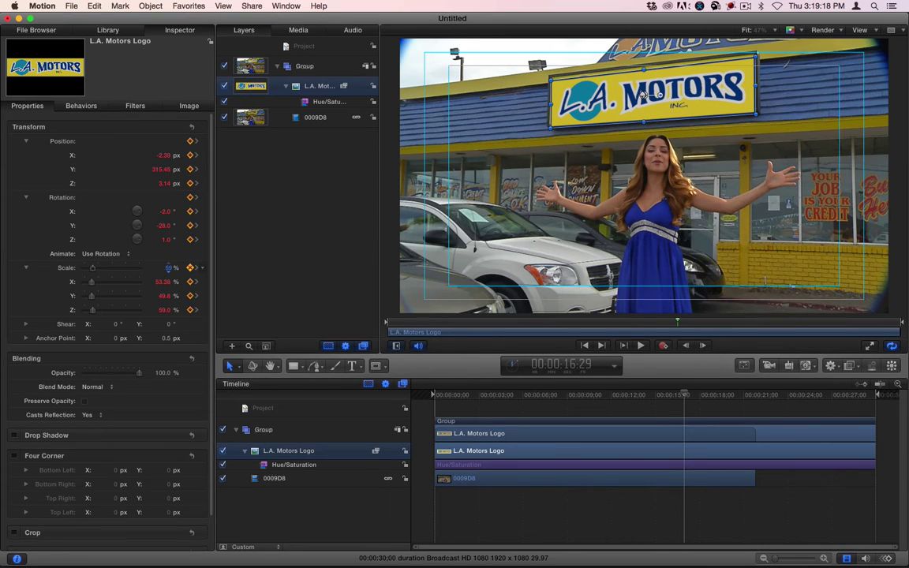
pyautogui.moveTo(650, 99); pyautogui.dragTo(649, 103)
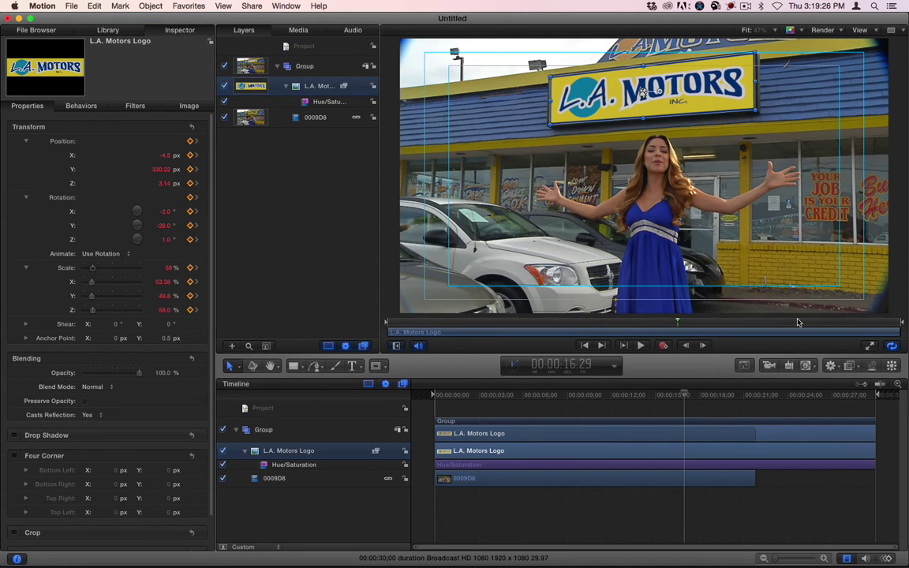
# At 16:16, scale the logo to 66% and move it over the sign at X -11.15 px and Y 379.01 px.
pyautogui.press('Left')
pyautogui.press('Left')
pyautogui.press('Left')
pyautogui.press('Left')
pyautogui.press('Left')
pyautogui.press('Left')
pyautogui.press('Left')
pyautogui.press('Left')
pyautogui.press('Left')
pyautogui.press('Left')
pyautogui.press('Left')
pyautogui.press('Left')
pyautogui.press('Left')
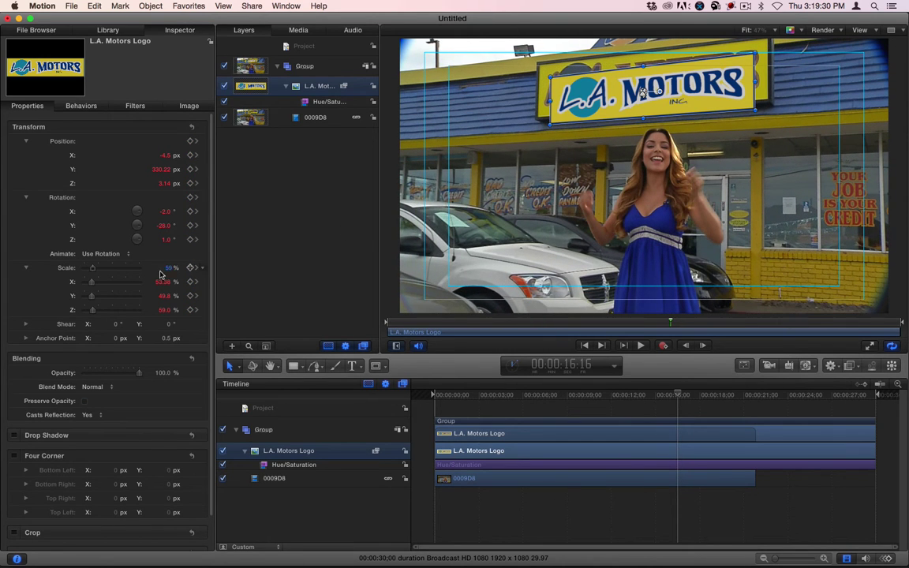
pyautogui.moveTo(168, 267); pyautogui.dragTo(179, 267)
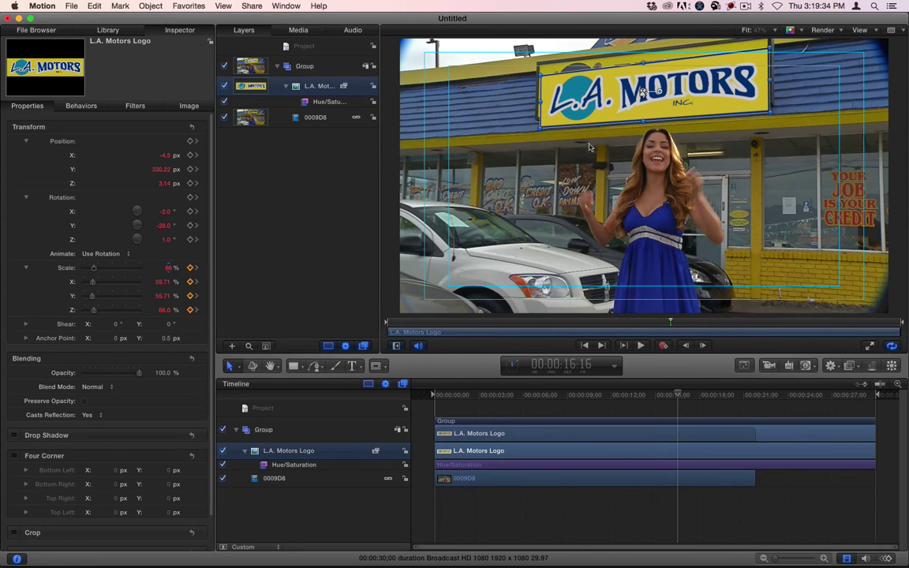
pyautogui.moveTo(642, 93); pyautogui.dragTo(596, 92)
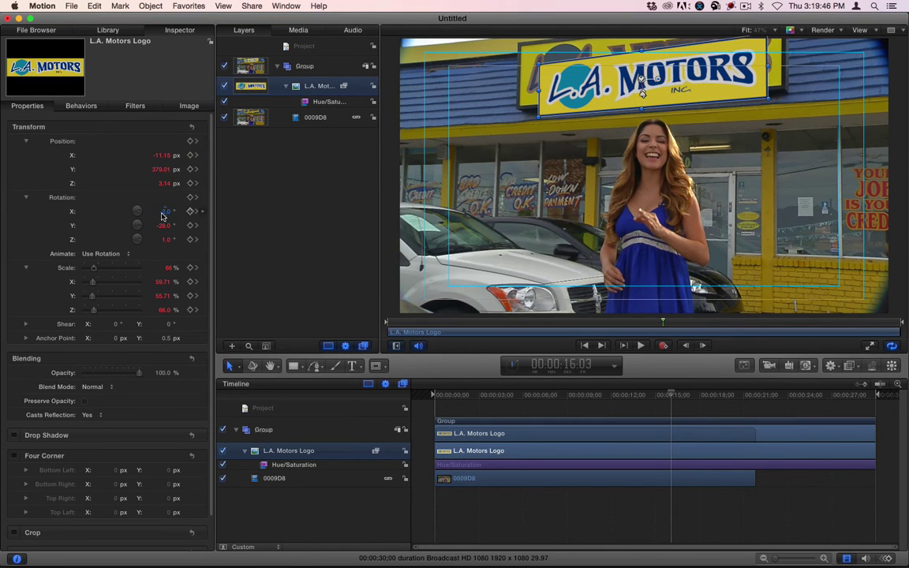
# At 16:03, set the logo's scale to 69%, rotation to X -4° and Y -22°, and position to X -15.44 px, Y 439.05 px.
pyautogui.moveTo(170, 270); pyautogui.dragTo(185, 270)
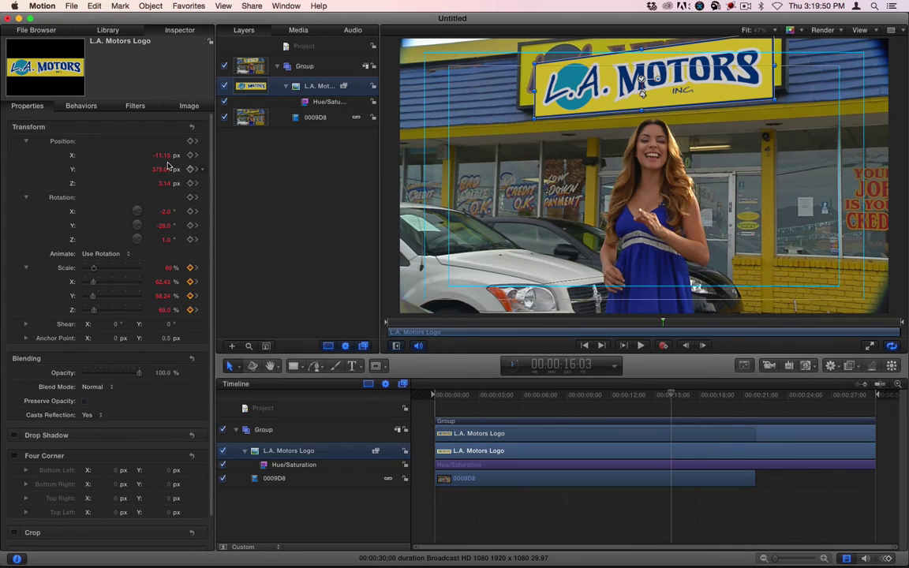
pyautogui.moveTo(164, 227); pyautogui.dragTo(164, 213)
pyautogui.moveTo(624, 100); pyautogui.dragTo(622, 88)
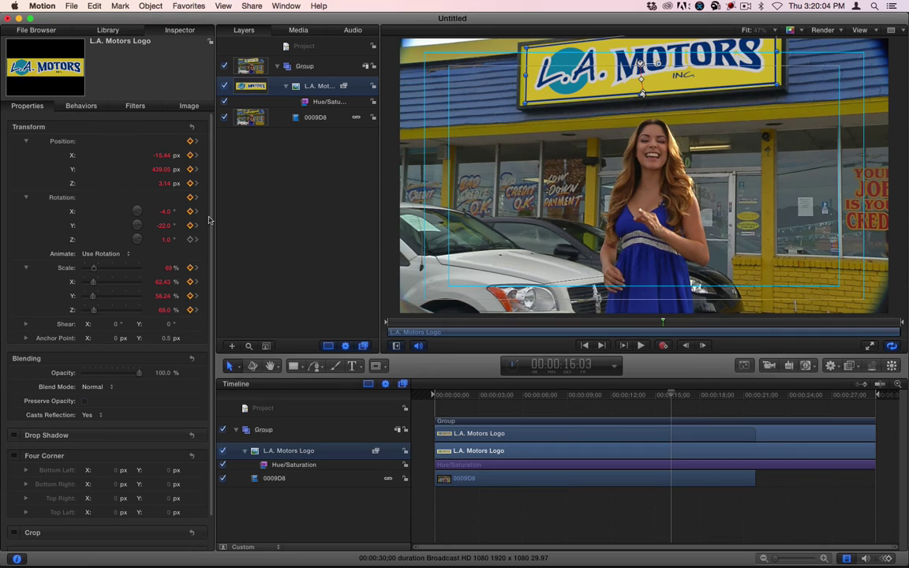
# Refine the logo's fit at 16:03 with 72% scale, Y rotation of -23°, and position X -24.21 px, Y 443.45 px.
pyautogui.moveTo(167, 267); pyautogui.dragTo(170, 267)
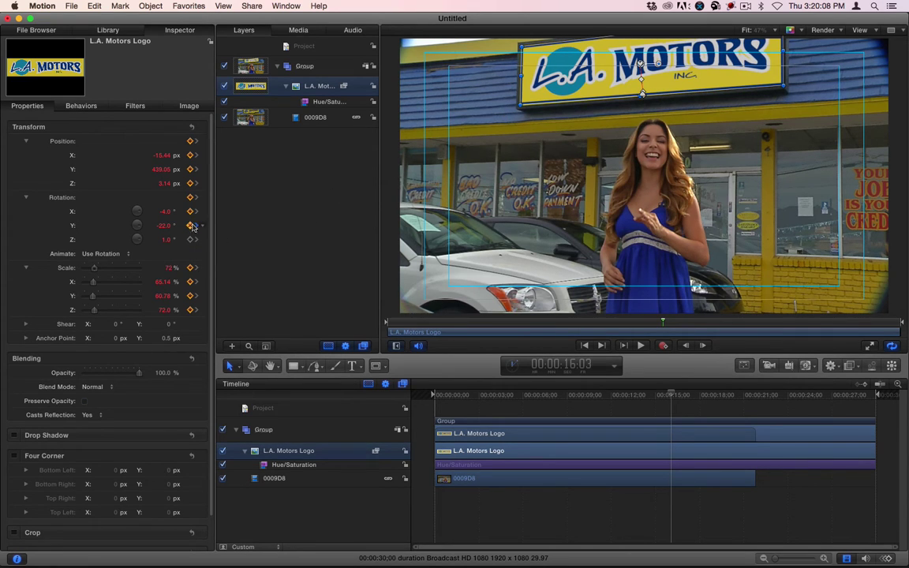
pyautogui.moveTo(164, 227); pyautogui.dragTo(160, 226)
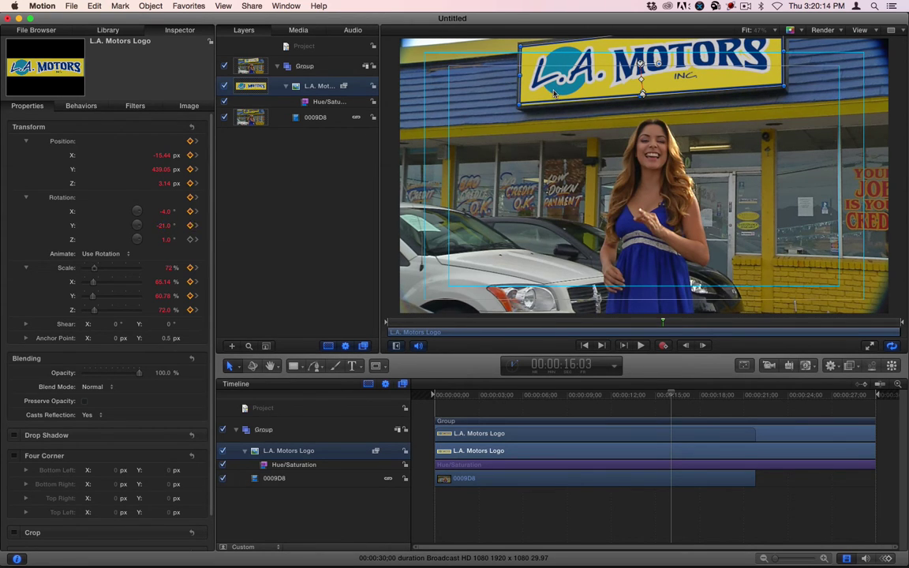
pyautogui.moveTo(553, 93); pyautogui.dragTo(554, 92)
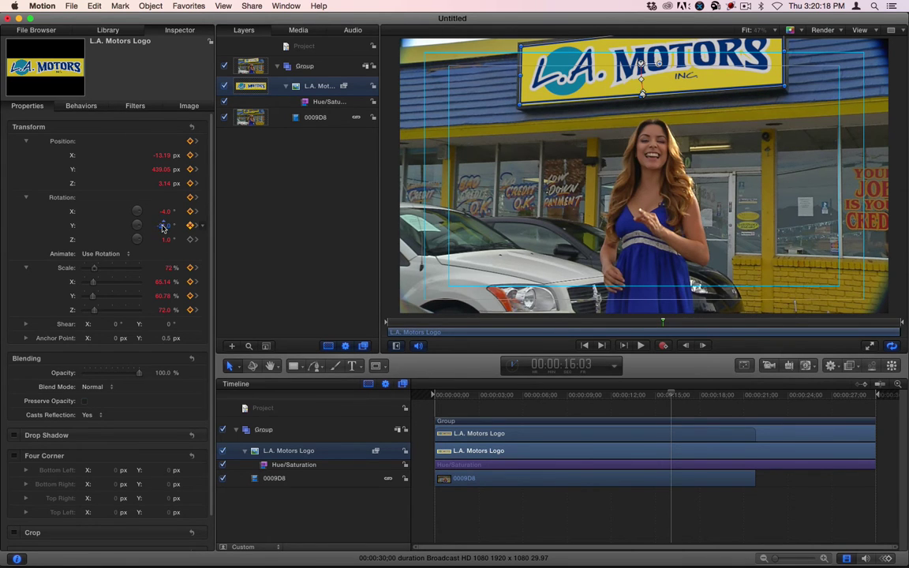
pyautogui.moveTo(163, 227); pyautogui.dragTo(161, 227)
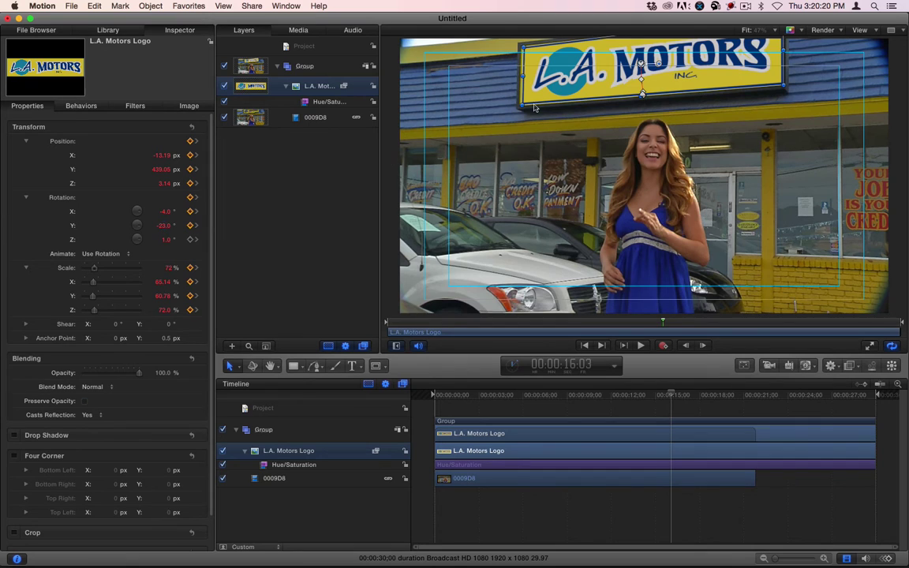
pyautogui.moveTo(588, 92); pyautogui.dragTo(585, 87)
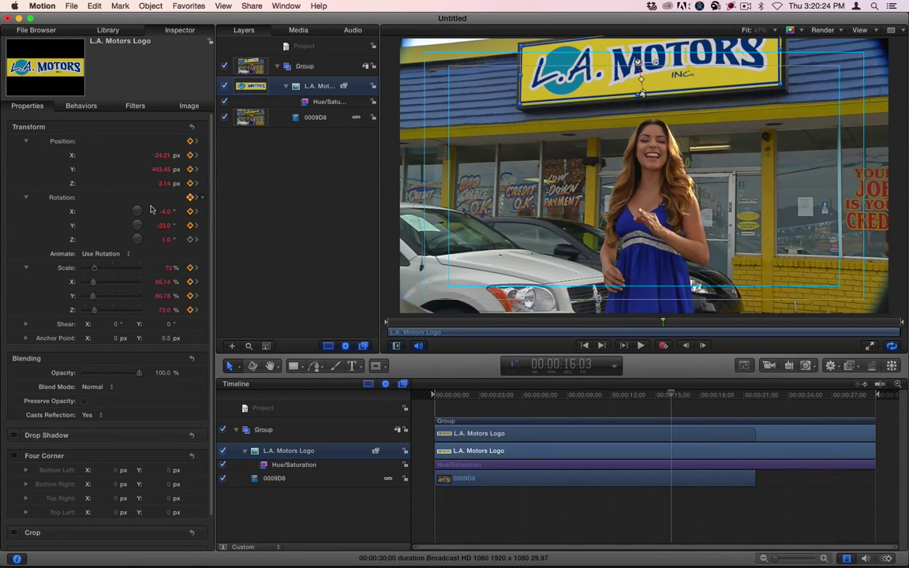
# Undo a trial uniform 73% scale on the logo and scale it proportionally to 73%, with X 66.05% and Y 61.62%.
pyautogui.click(168, 268)
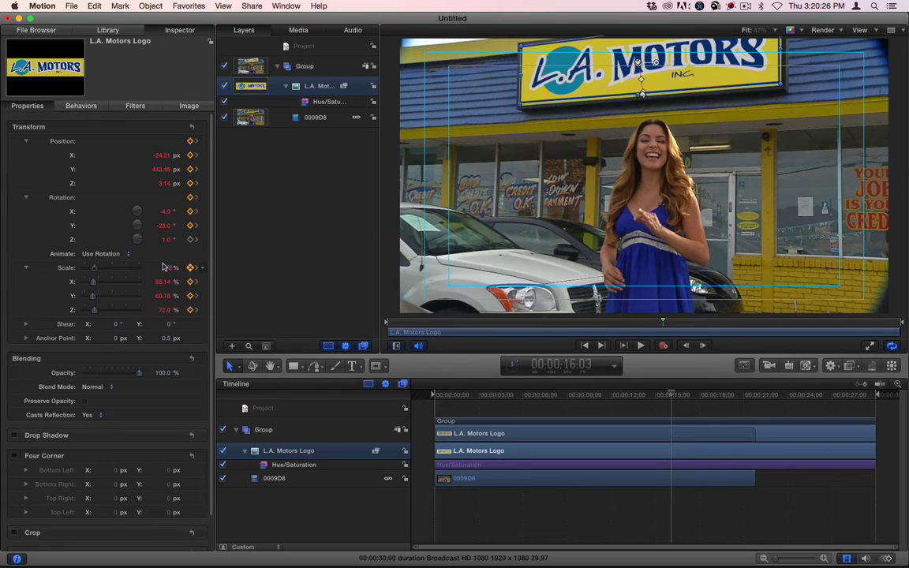
pyautogui.write('73')
pyautogui.press('Return')
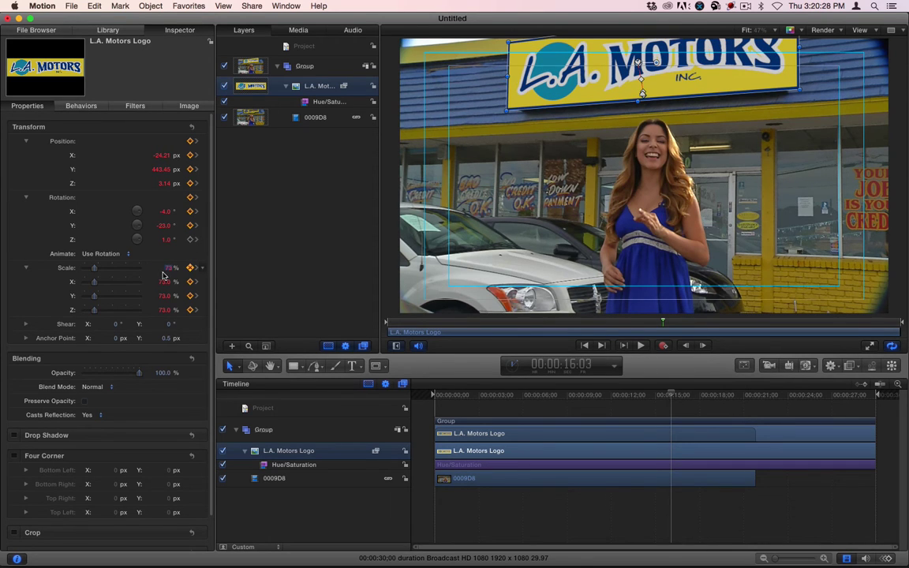
pyautogui.press('super+z')
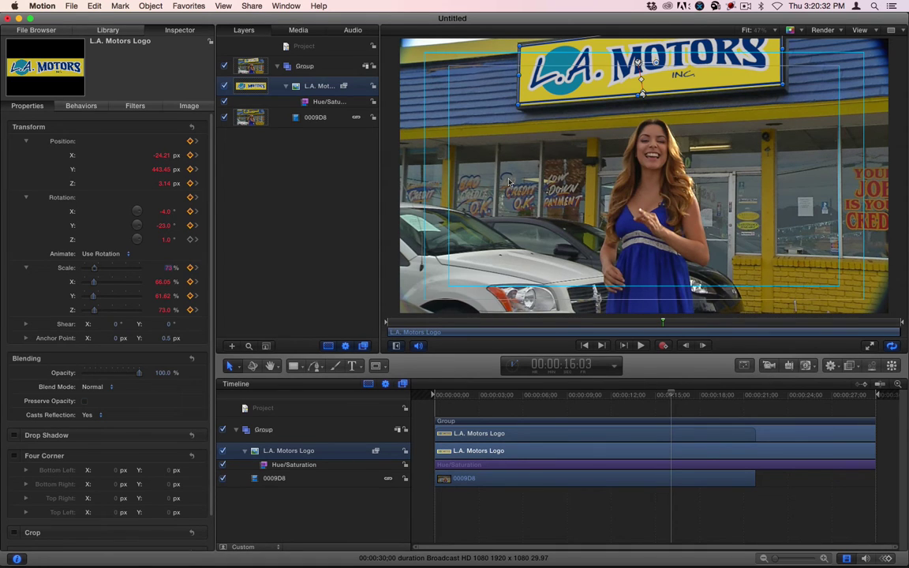
# Stretch the logo's Y scale to 64.73% and nudge its position to X -21.95 px, Y 438.66 px and Z 3.6 px.
pyautogui.moveTo(580, 98); pyautogui.dragTo(581, 94)
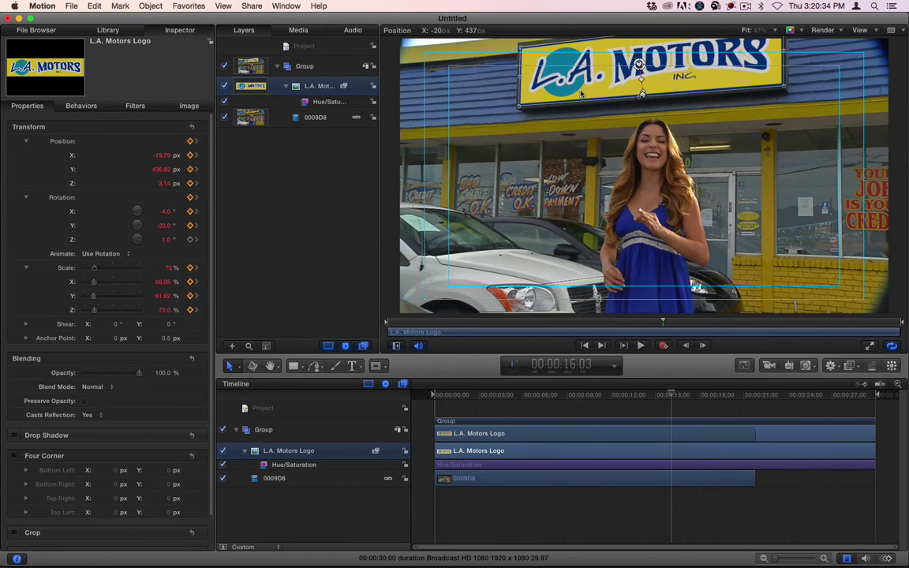
pyautogui.moveTo(656, 93); pyautogui.dragTo(639, 96)
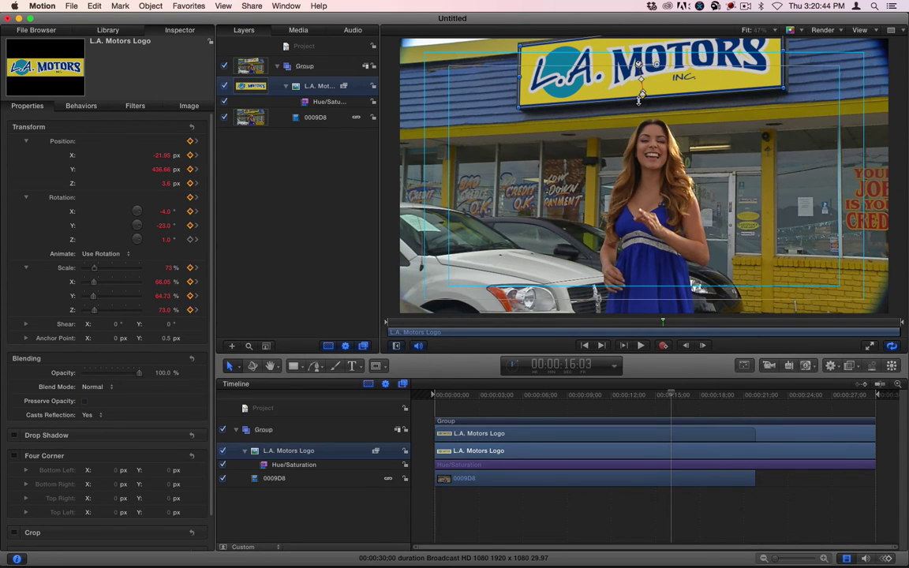
# Undo the last vertical stretch and set the logo's Y scale to 63.19%, with position X -21.92 px, Y 439.86 px and Z 3.37 px.
pyautogui.press('super+z')
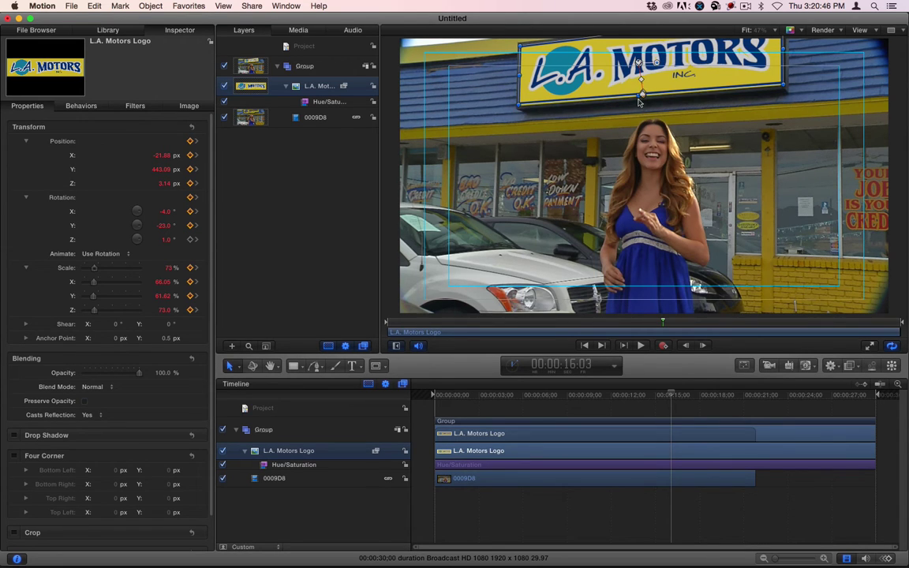
pyautogui.moveTo(639, 97); pyautogui.dragTo(639, 95)
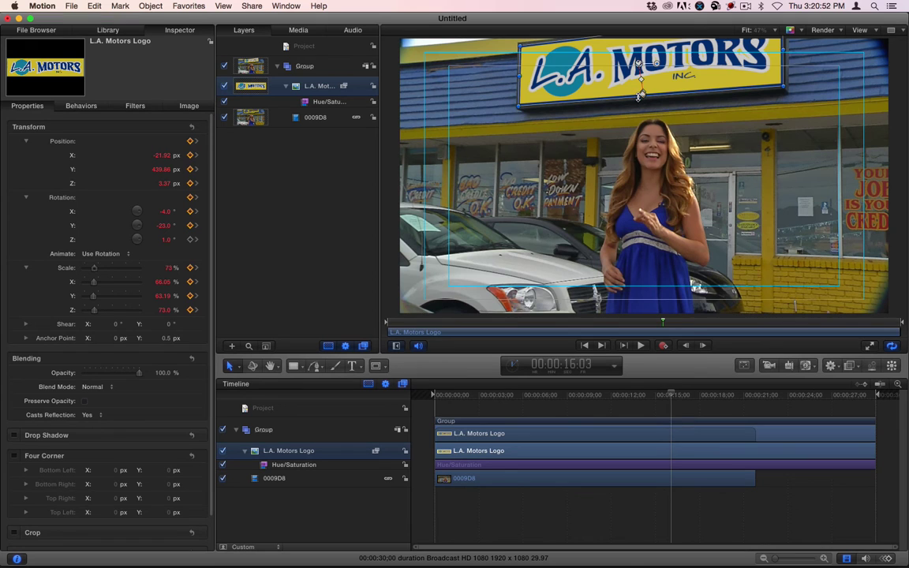
# At 15:24, keyframe the logo with 81% scale, Y rotation -23°, and position X -39.67 px, Y 499.77 px.
pyautogui.press('Left')
pyautogui.press('Left')
pyautogui.press('Left')
pyautogui.press('Left')
pyautogui.press('Left')
pyautogui.press('Left')
pyautogui.press('Left')
pyautogui.press('Left')
pyautogui.press('Left')
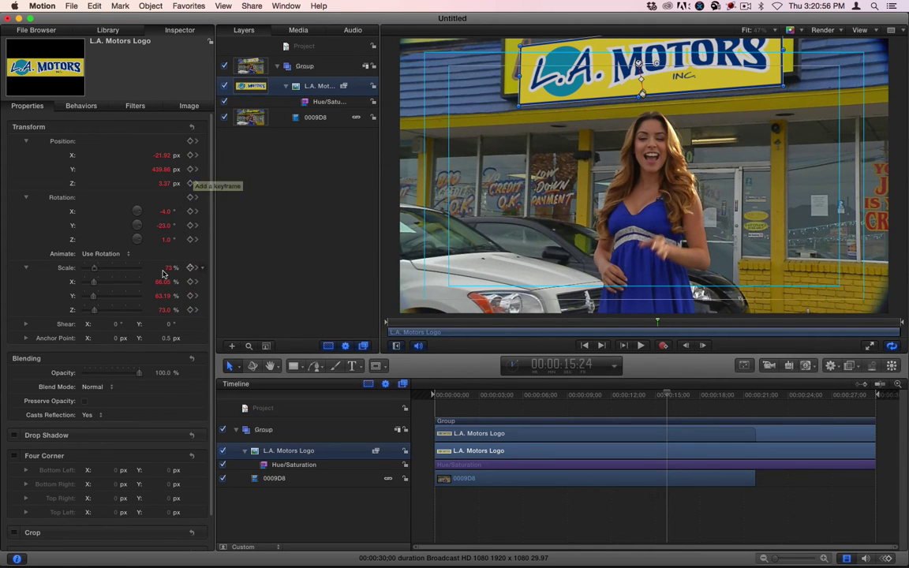
pyautogui.moveTo(168, 268); pyautogui.dragTo(178, 268)
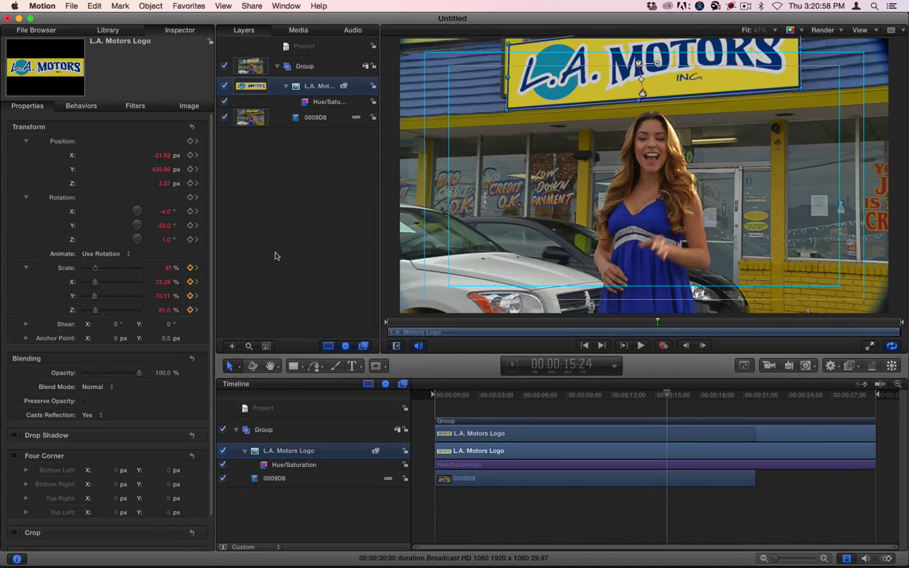
pyautogui.moveTo(588, 69); pyautogui.dragTo(571, 70)
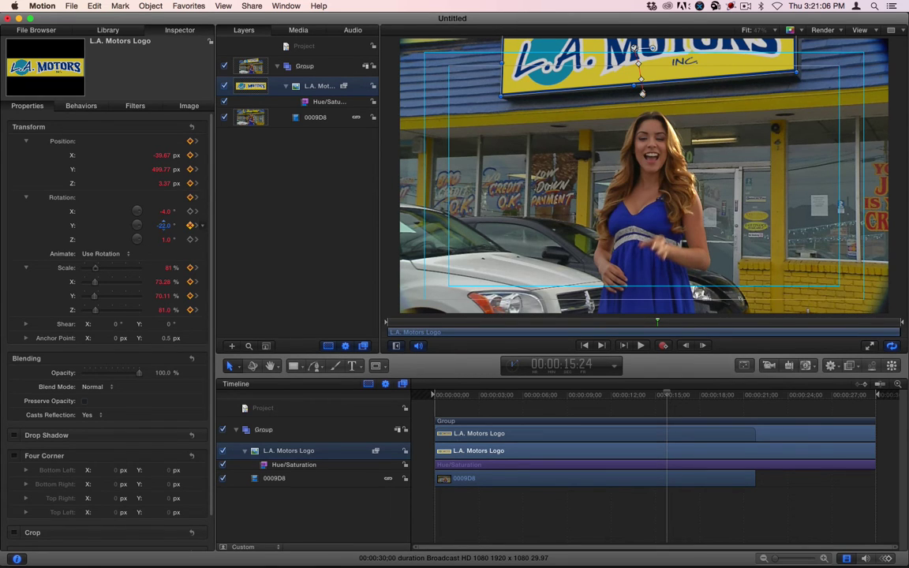
pyautogui.moveTo(164, 225); pyautogui.dragTo(166, 225)
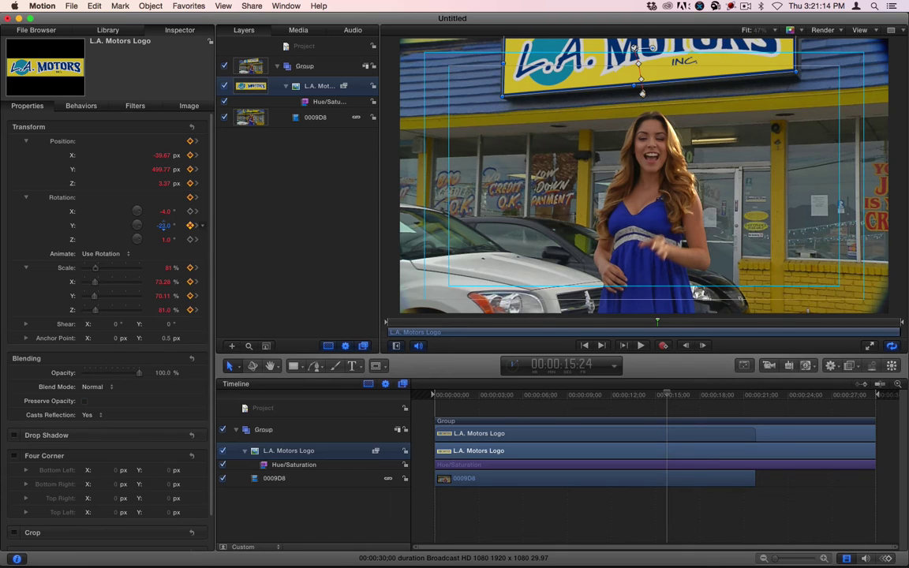
pyautogui.click(169, 269)
pyautogui.press('Return')
# At 15:09, fit the logo to the sign with 87% scale, Y rotation -18°, and position X -60.23 px, Y 556.71 px.
pyautogui.moveTo(667, 396); pyautogui.dragTo(660, 396)
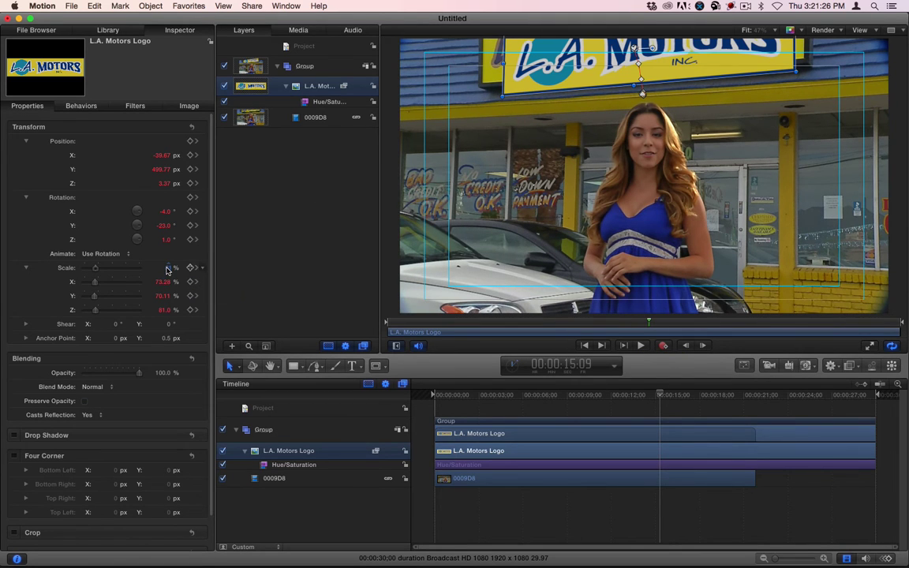
pyautogui.moveTo(165, 270); pyautogui.dragTo(180, 269)
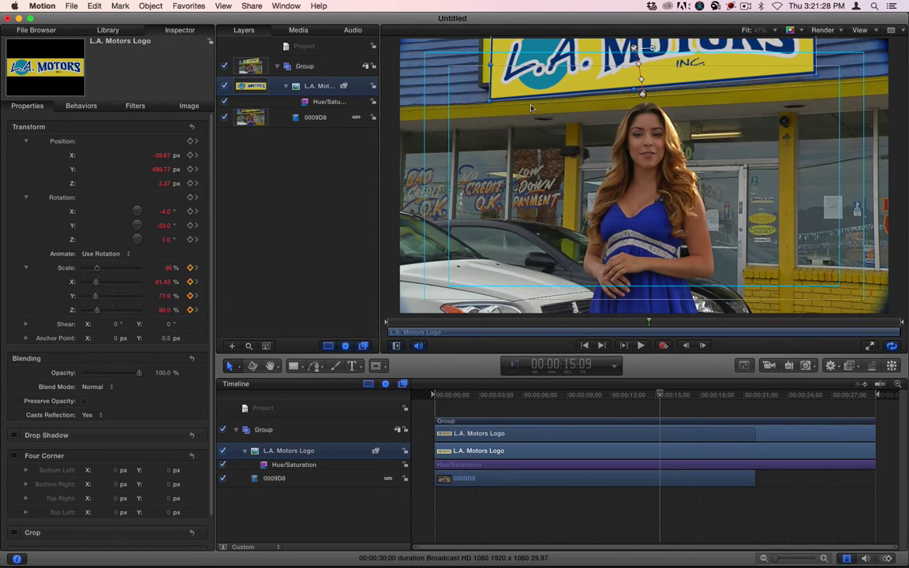
pyautogui.moveTo(497, 76); pyautogui.dragTo(538, 38)
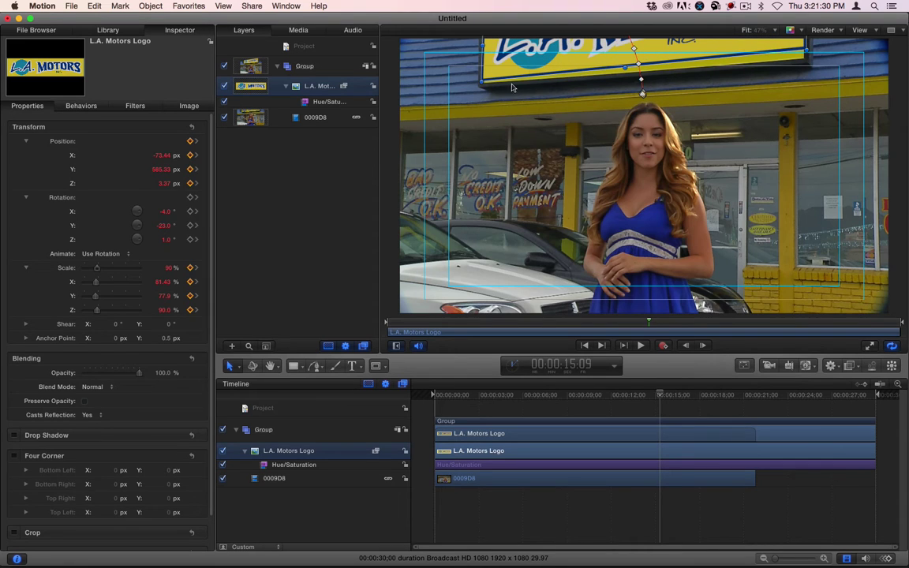
pyautogui.moveTo(163, 225); pyautogui.dragTo(169, 225)
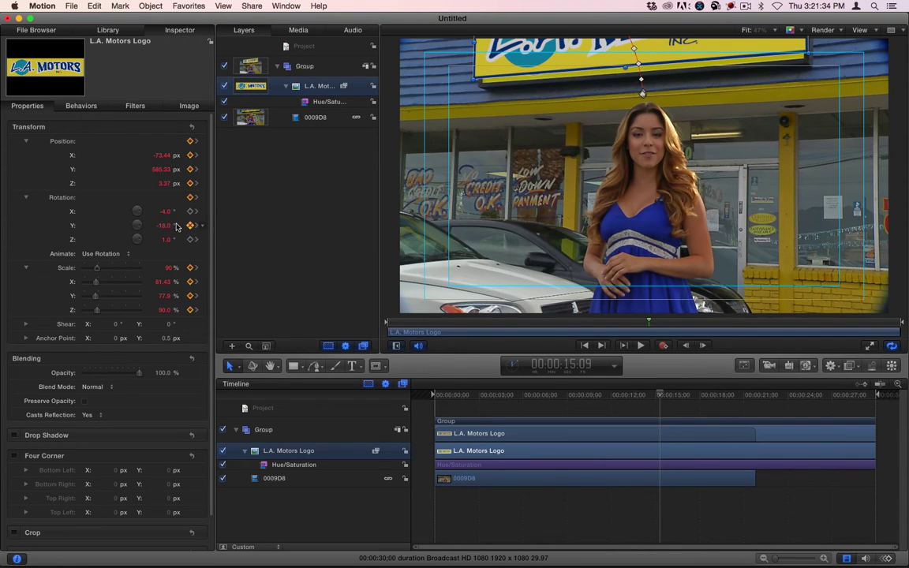
pyautogui.moveTo(170, 267); pyautogui.dragTo(167, 267)
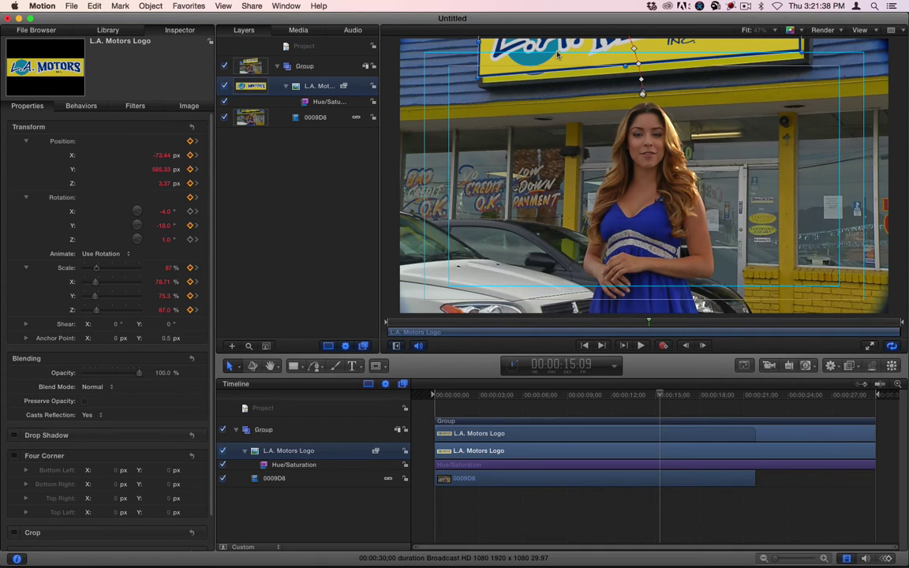
pyautogui.moveTo(557, 53); pyautogui.dragTo(561, 61)
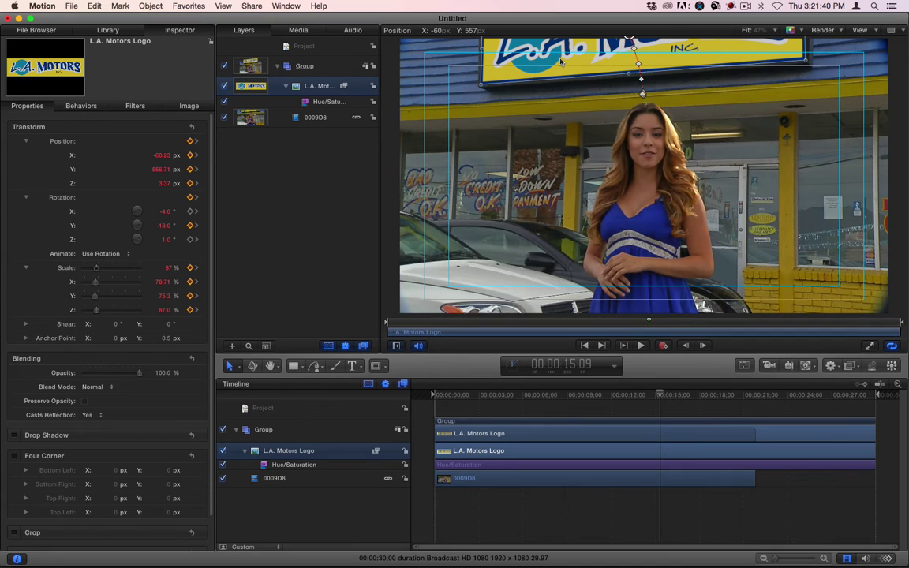
# At 14:16, set the logo's scale to 91%, Y rotation to -17°, and position to X -69.19 px, Y 595.91 px.
pyautogui.click(656, 395)
pyautogui.moveTo(656, 394)
pyautogui.mouseDown()
pyautogui.moveTo(640, 396)
pyautogui.moveTo(648, 395)
pyautogui.mouseUp()
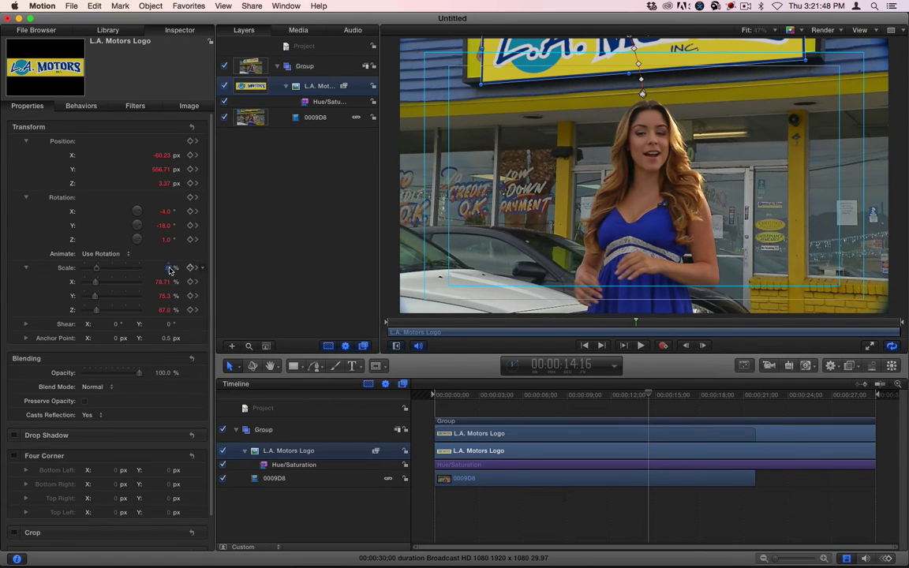
pyautogui.moveTo(168, 268); pyautogui.dragTo(175, 267)
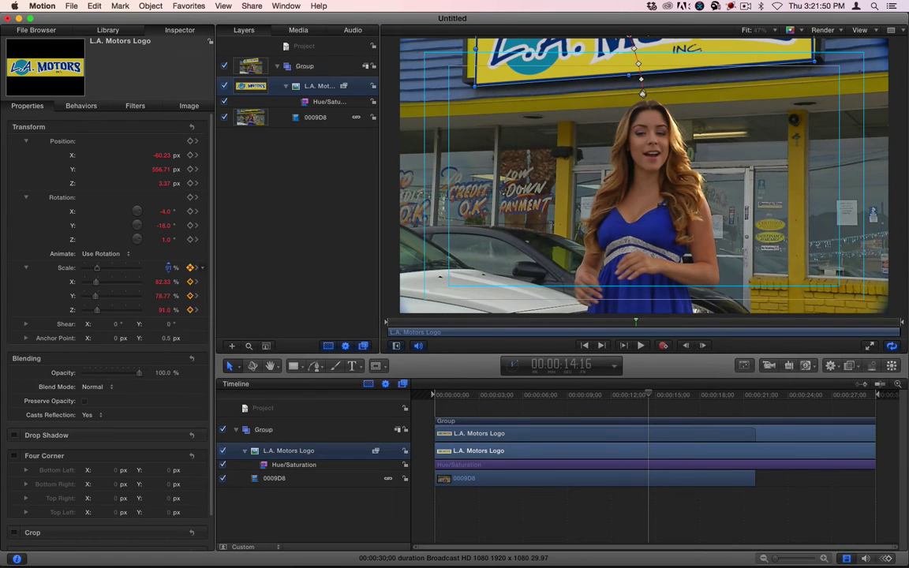
pyautogui.moveTo(167, 226)
pyautogui.mouseDown()
pyautogui.moveTo(175, 226)
pyautogui.moveTo(163, 225)
pyautogui.mouseUp()
pyautogui.moveTo(553, 73); pyautogui.dragTo(554, 61)
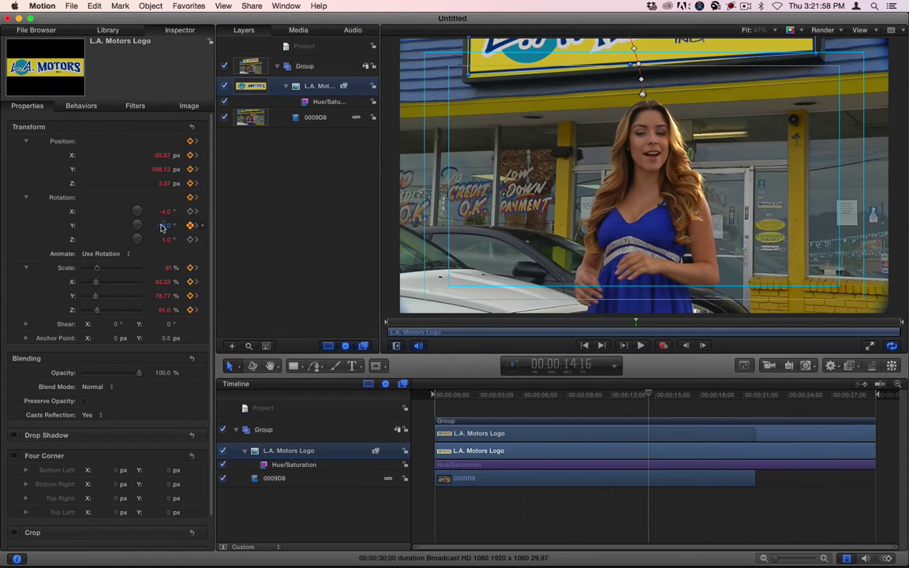
pyautogui.moveTo(163, 226); pyautogui.dragTo(157, 226)
pyautogui.moveTo(542, 53); pyautogui.dragTo(538, 53)
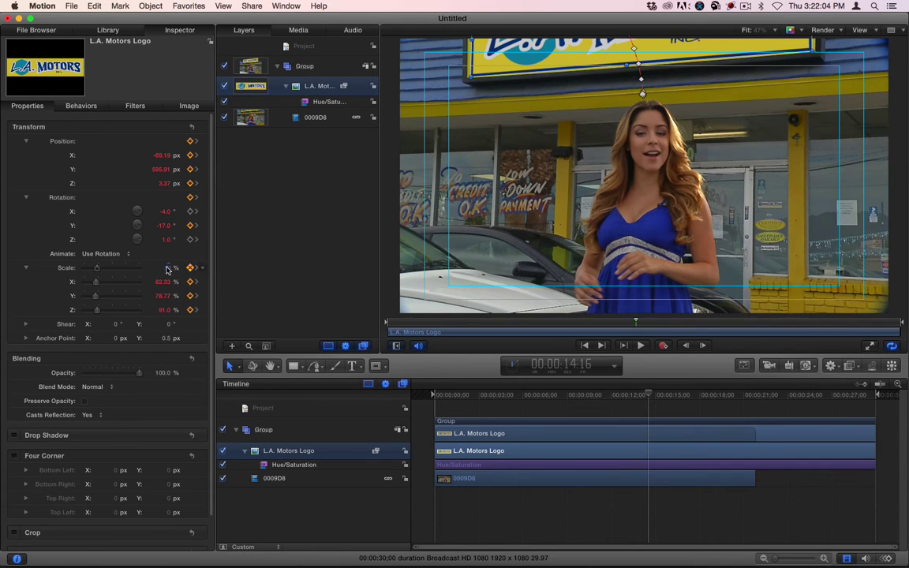
# Refine the logo's fit at 14:16 with 94% scale and position X -71.25 px, Y 591.78 px.
pyautogui.moveTo(167, 267); pyautogui.dragTo(173, 267)
pyautogui.moveTo(606, 50); pyautogui.dragTo(669, 54)
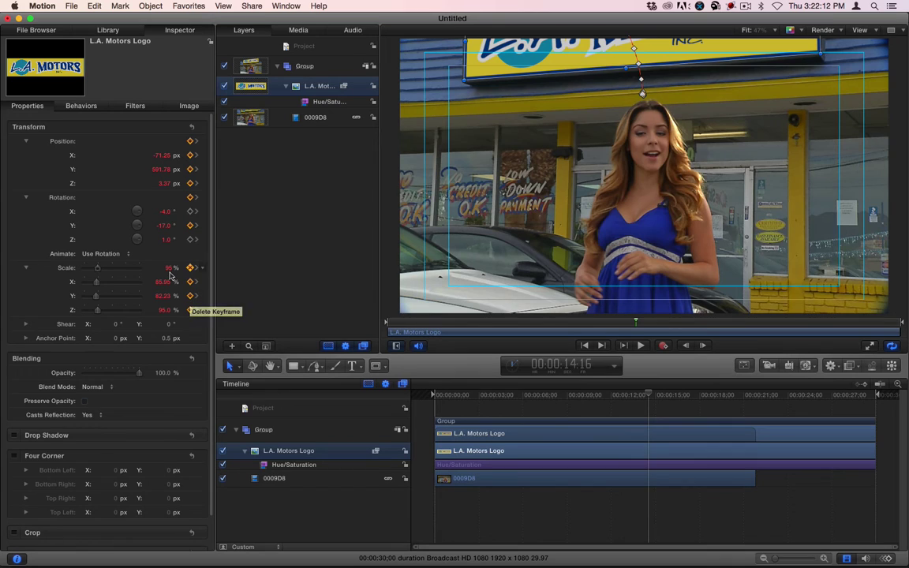
pyautogui.moveTo(168, 270); pyautogui.dragTo(163, 270)
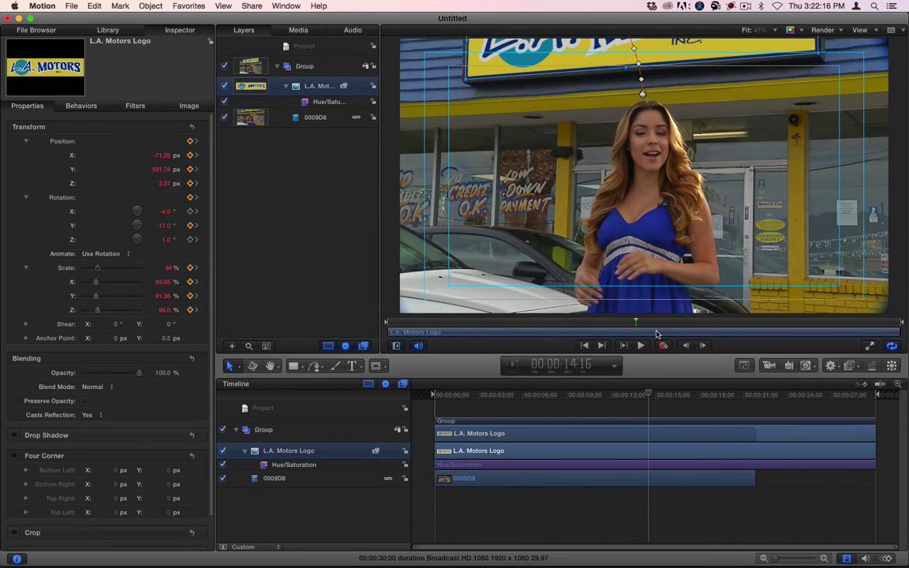
# At 13:14, match the logo to the sign with 102% scale, Y rotation -14°, and position X -66.3 px, Y 622.86 px.
pyautogui.moveTo(648, 395); pyautogui.dragTo(630, 396)
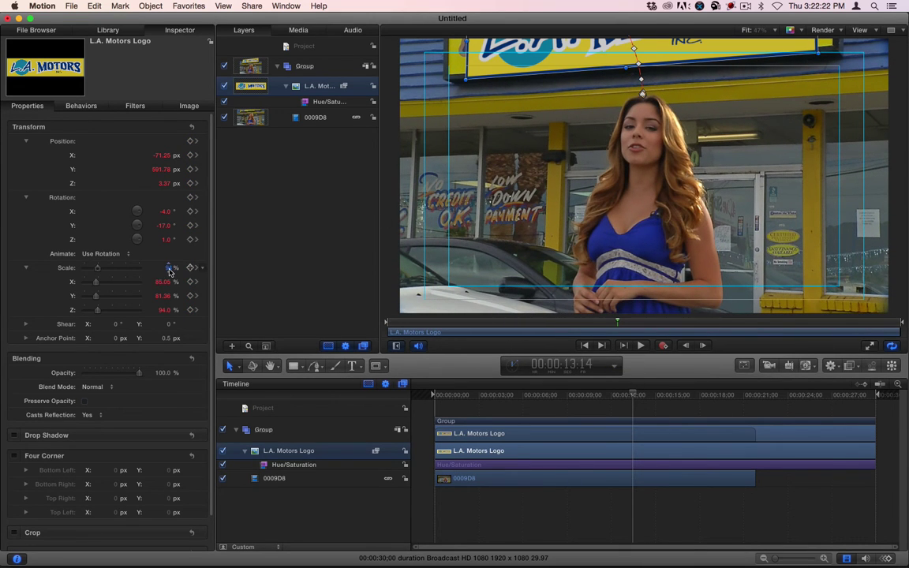
pyautogui.moveTo(169, 270); pyautogui.dragTo(177, 270)
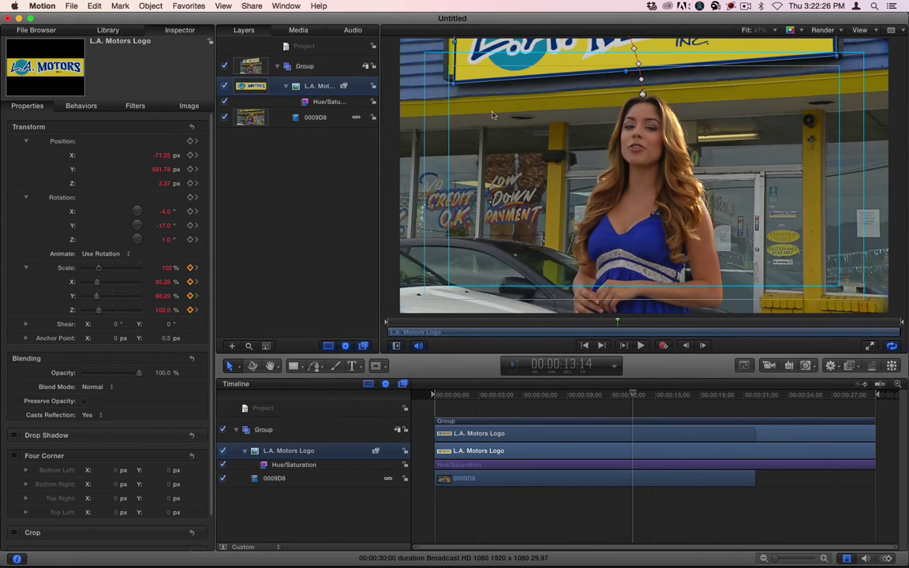
pyautogui.moveTo(479, 70); pyautogui.dragTo(520, 60)
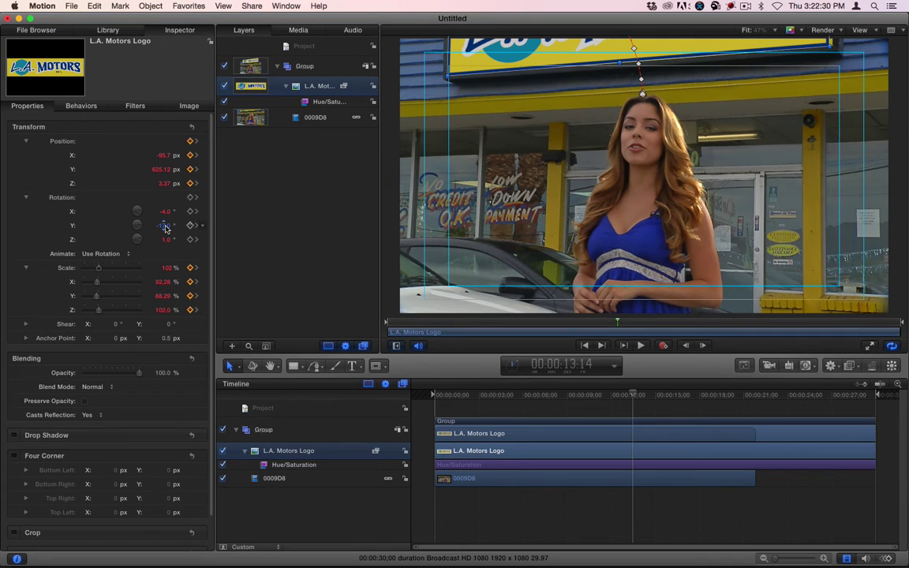
pyautogui.moveTo(165, 229)
pyautogui.mouseDown()
pyautogui.moveTo(142, 229)
pyautogui.moveTo(166, 226)
pyautogui.mouseUp()
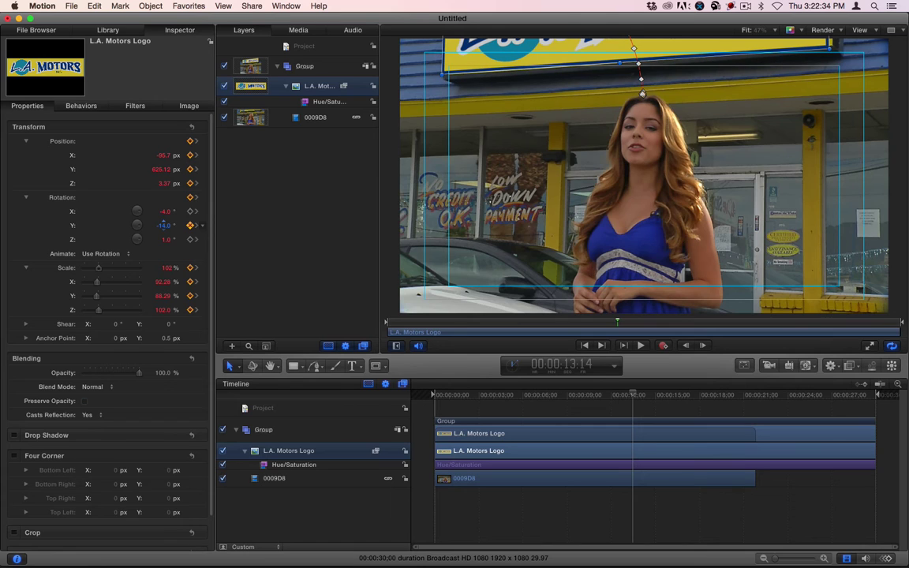
pyautogui.moveTo(468, 47); pyautogui.dragTo(477, 51)
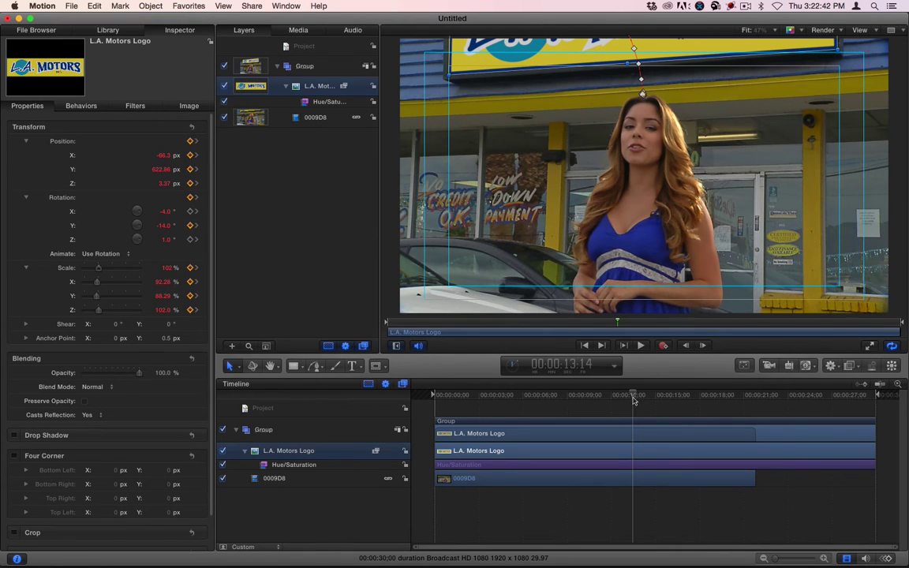
# At 12:24, keyframe the logo at 110% scale, Y rotation -15°, and position X -101.42 px, Y 644.94 px.
pyautogui.moveTo(633, 400); pyautogui.dragTo(623, 400)
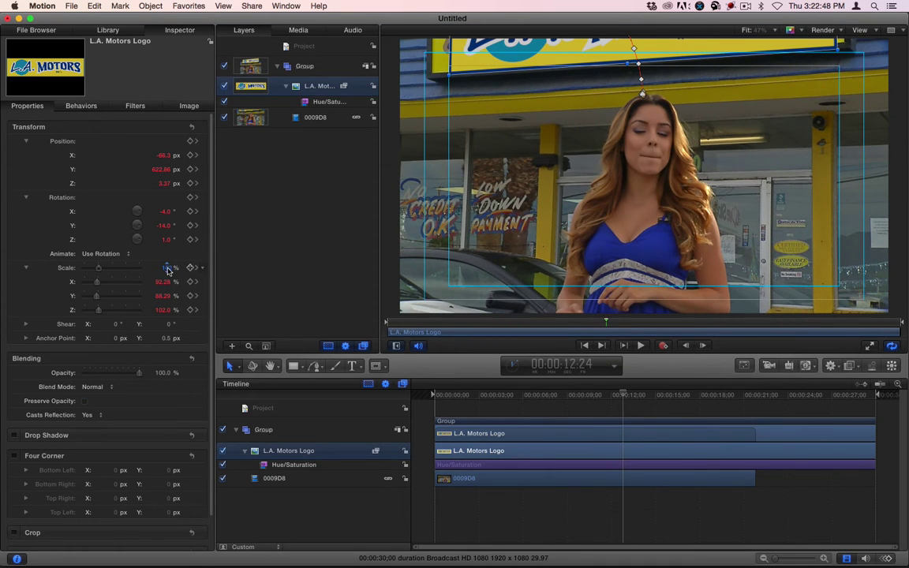
pyautogui.moveTo(167, 270); pyautogui.dragTo(166, 229)
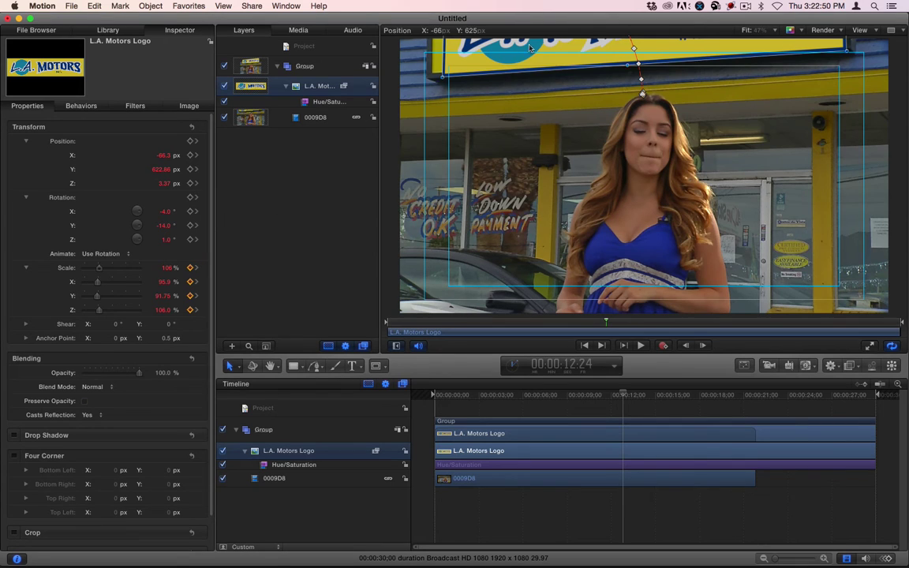
pyautogui.moveTo(530, 48); pyautogui.dragTo(515, 48)
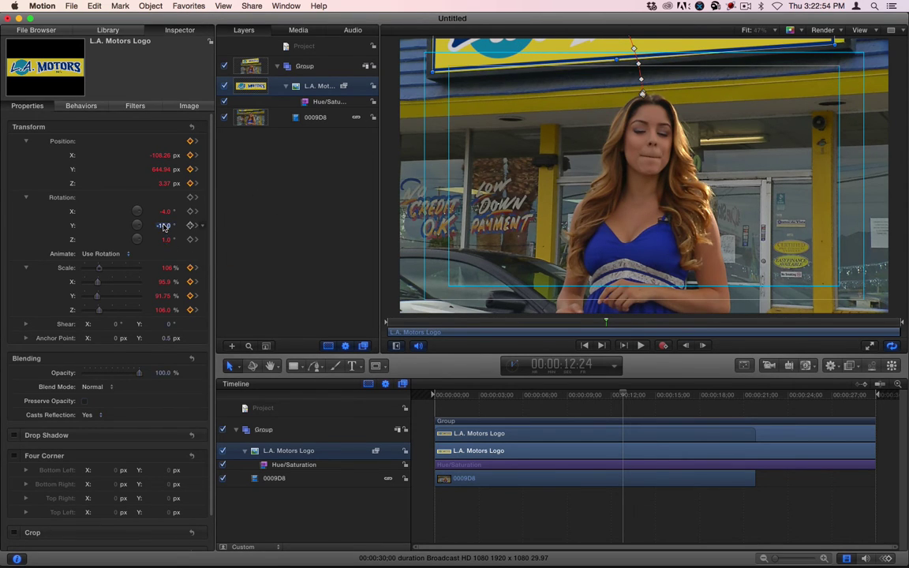
pyautogui.moveTo(164, 225); pyautogui.dragTo(162, 224)
pyautogui.moveTo(163, 225); pyautogui.dragTo(164, 226)
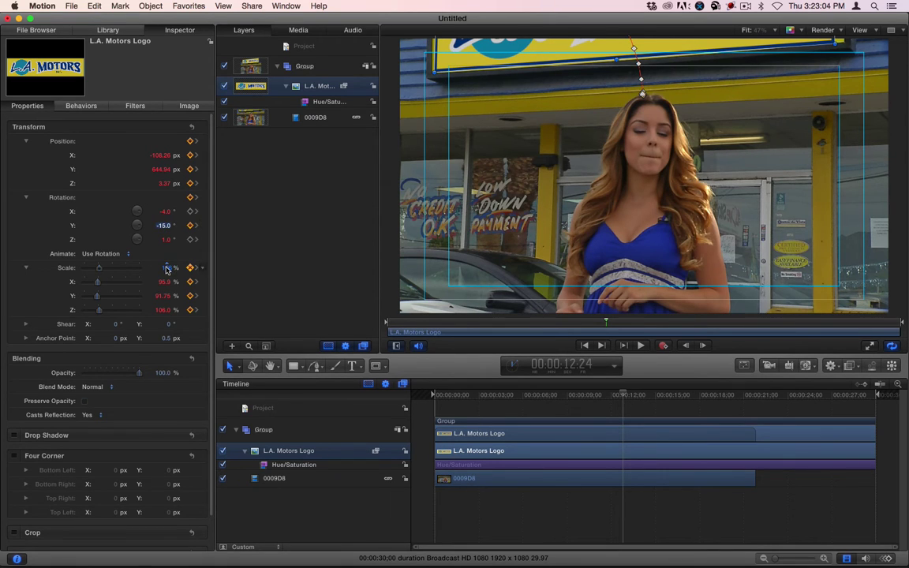
pyautogui.moveTo(166, 270); pyautogui.dragTo(168, 269)
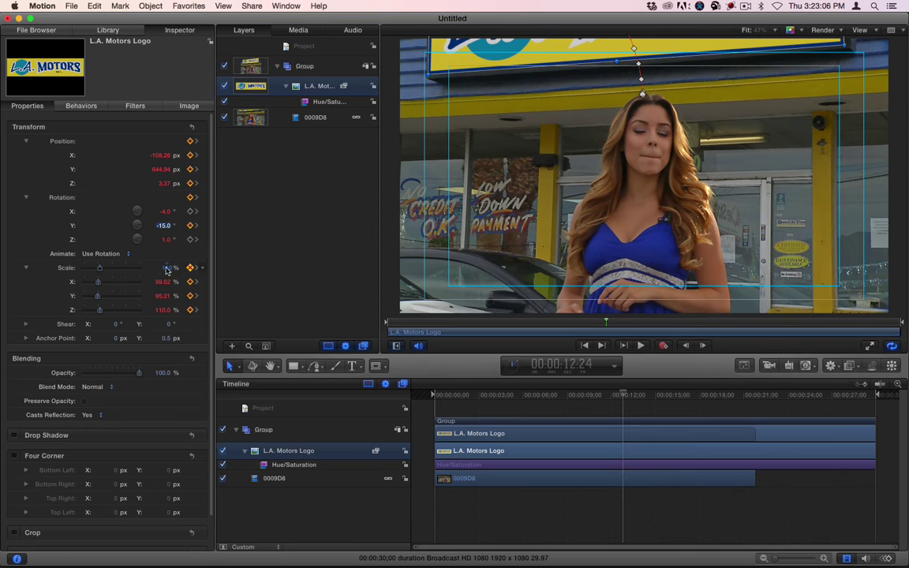
pyautogui.moveTo(453, 73); pyautogui.dragTo(459, 68)
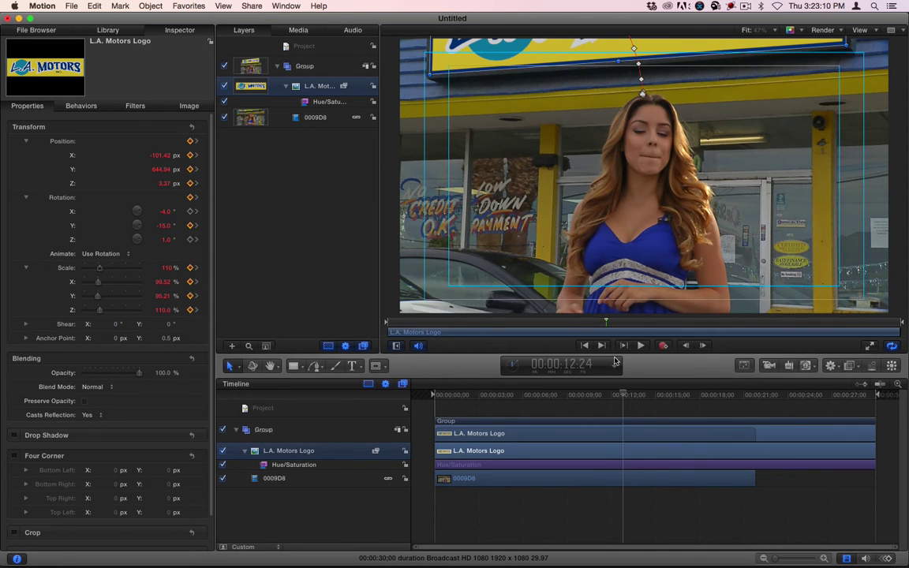
# At 12:02, set the logo's scale to 113%, Y rotation to -12°, and position to X -222.88 px, Y 701.18 px.
pyautogui.moveTo(624, 396); pyautogui.dragTo(612, 396)
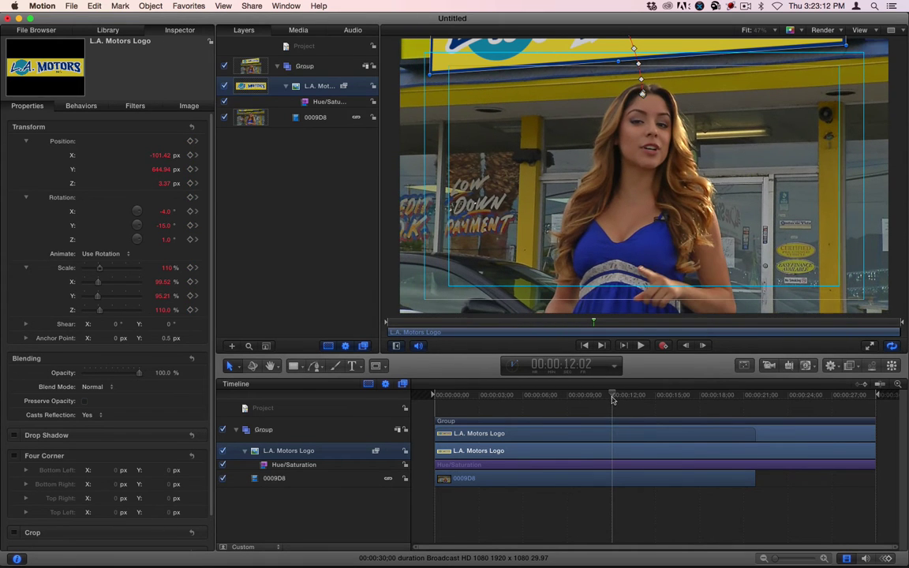
pyautogui.moveTo(563, 78); pyautogui.dragTo(532, 63)
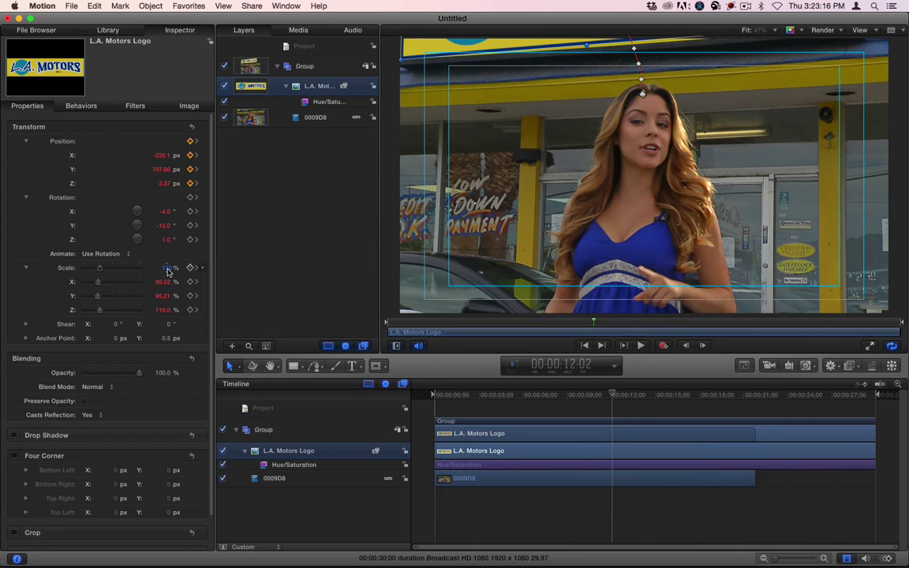
pyautogui.moveTo(166, 267); pyautogui.dragTo(169, 268)
pyautogui.moveTo(164, 230); pyautogui.dragTo(152, 229)
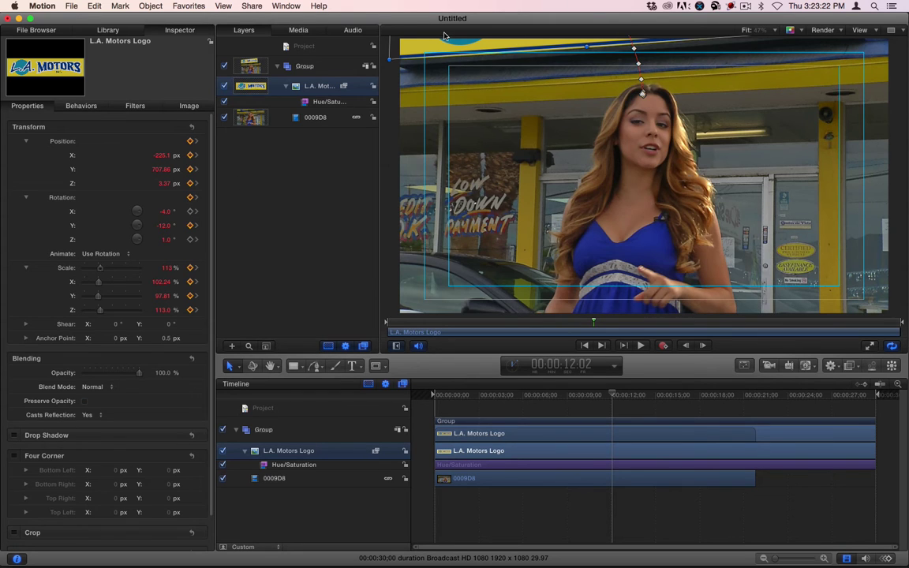
pyautogui.moveTo(446, 44); pyautogui.dragTo(448, 49)
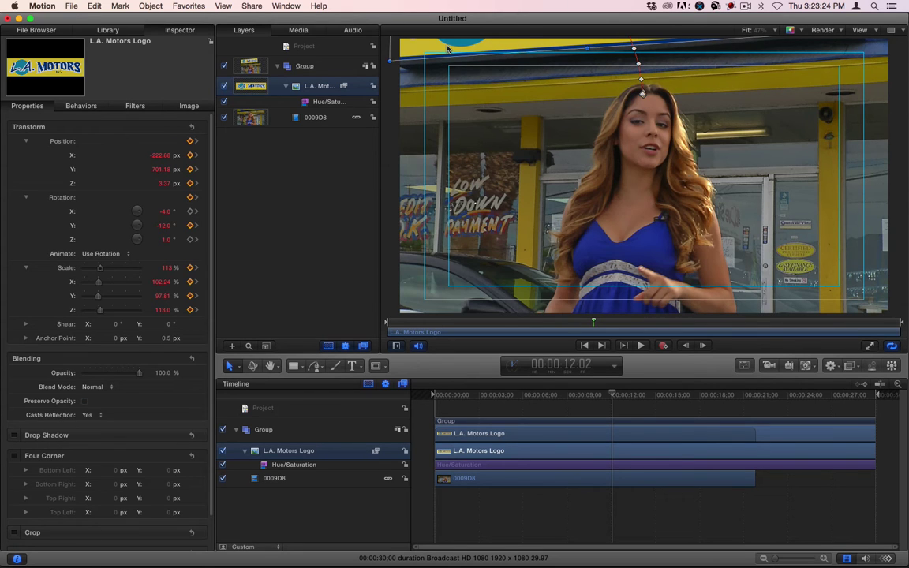
# At 11:17, move the logo up and slightly left, out over the frame's upper edge, to follow the sign.
pyautogui.moveTo(607, 394); pyautogui.dragTo(605, 398)
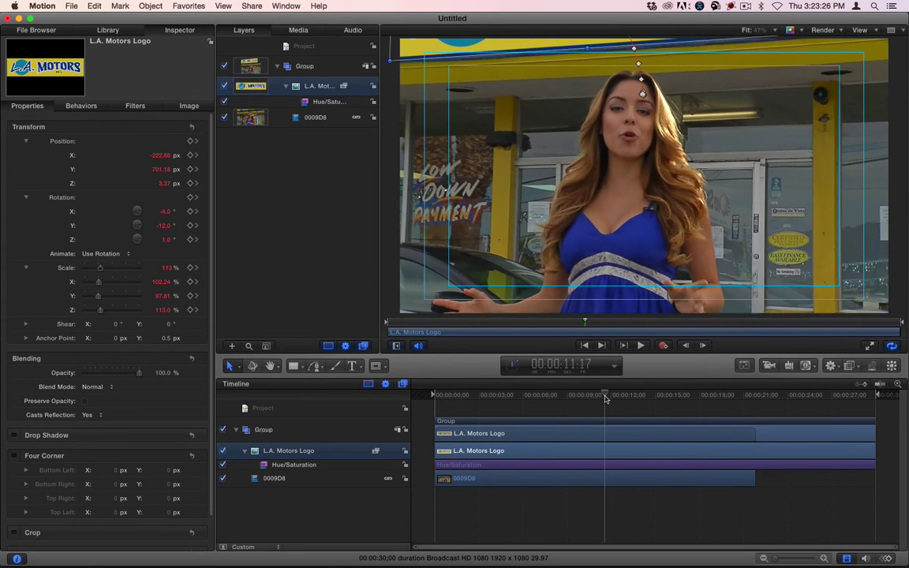
pyautogui.moveTo(518, 53); pyautogui.dragTo(505, 26)
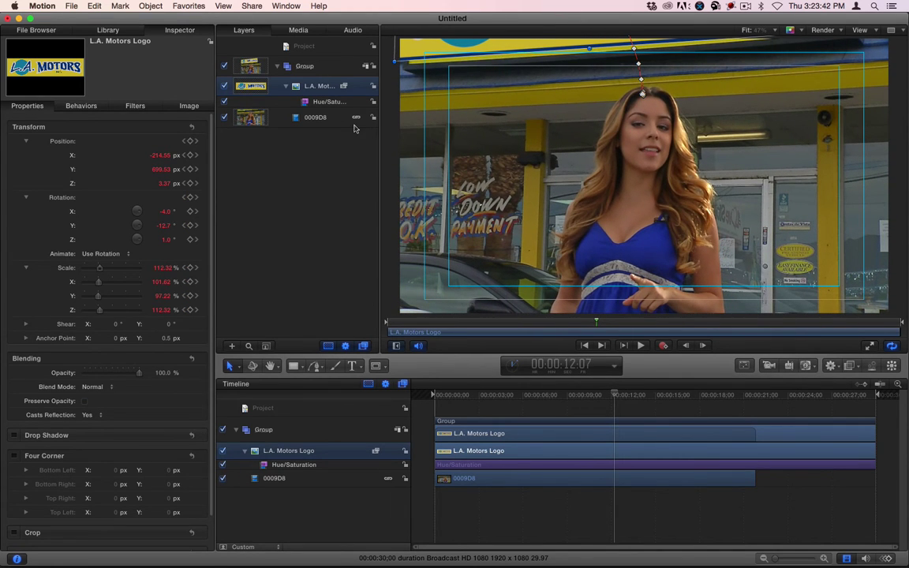
# At 12:07, set the logo's scale to 106.32% and its position to X -196.99 px, Y 671 px to match the sign.
pyautogui.moveTo(166, 271); pyautogui.dragTo(161, 271)
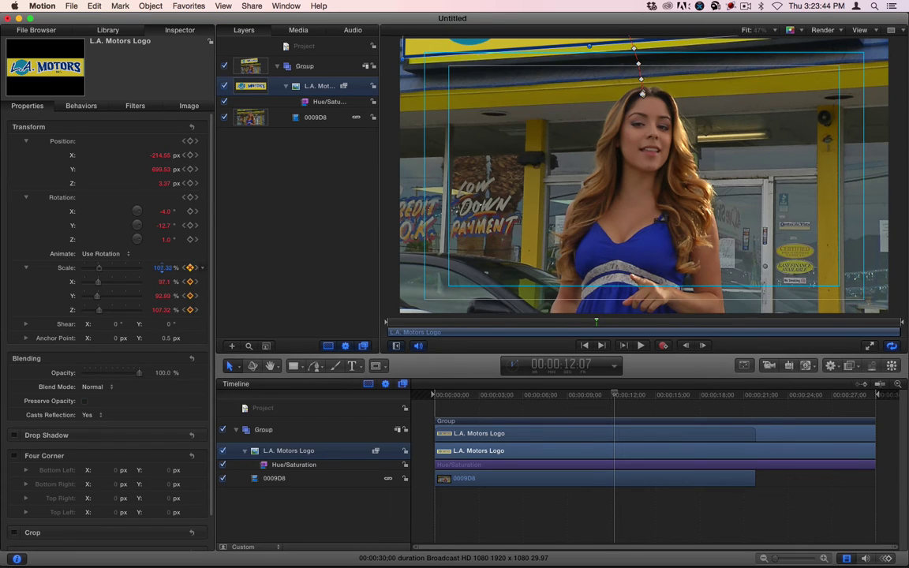
pyautogui.moveTo(492, 49); pyautogui.dragTo(497, 57)
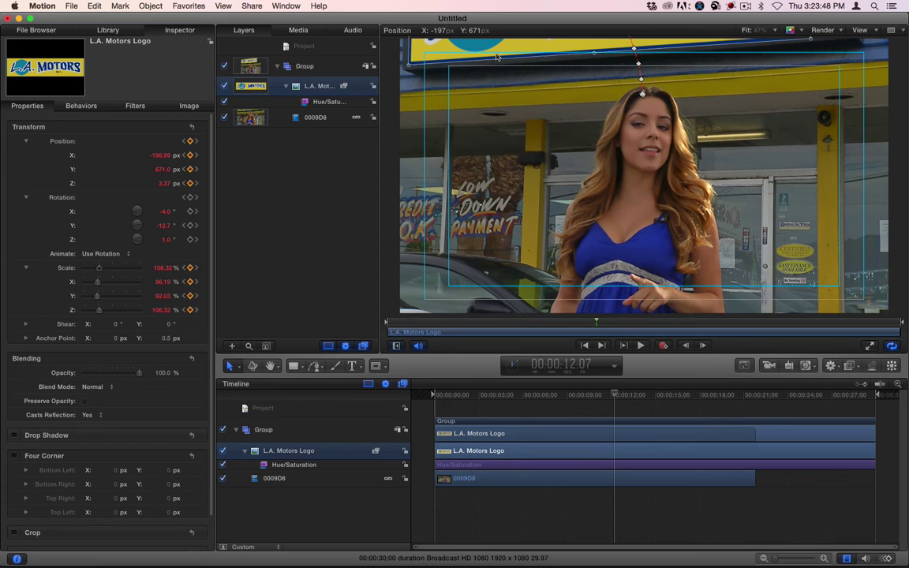
# At 13:03, nudge the logo over the sign to position X -89.2 px, Y 631.07 px.
pyautogui.press('Left')
pyautogui.press('Left')
pyautogui.press('Left')
pyautogui.press('Left')
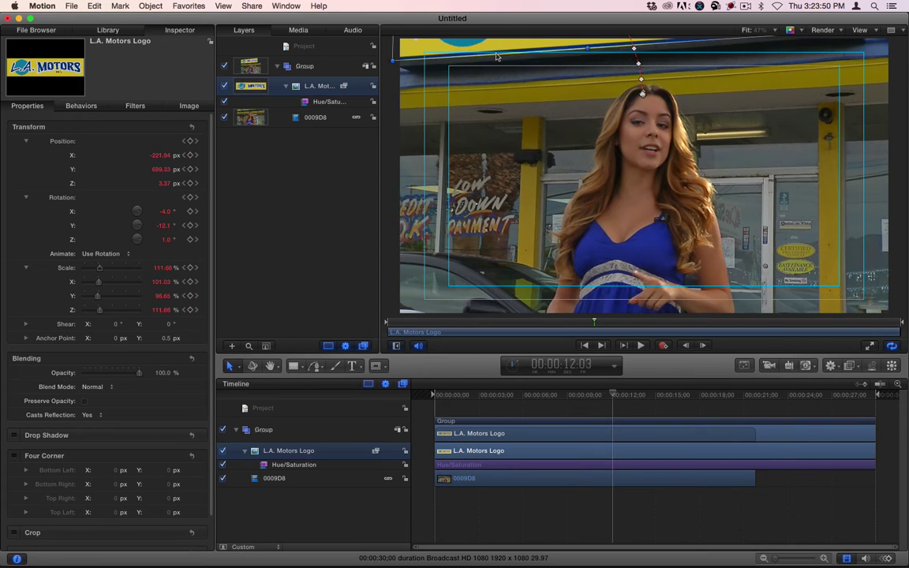
pyautogui.press('Right')
pyautogui.press('Right')
pyautogui.press('Right')
pyautogui.press('Right')
pyautogui.press('Right')
pyautogui.press('Right')
pyautogui.press('Right')
pyautogui.press('Right')
pyautogui.press('Right')
pyautogui.press('Right')
pyautogui.press('Right')
pyautogui.press('Right')
pyautogui.press('Right')
pyautogui.press('Right')
pyautogui.press('Right')
pyautogui.press('Right')
pyautogui.press('Right')
pyautogui.press('Right')
pyautogui.press('Right')
pyautogui.press('Right')
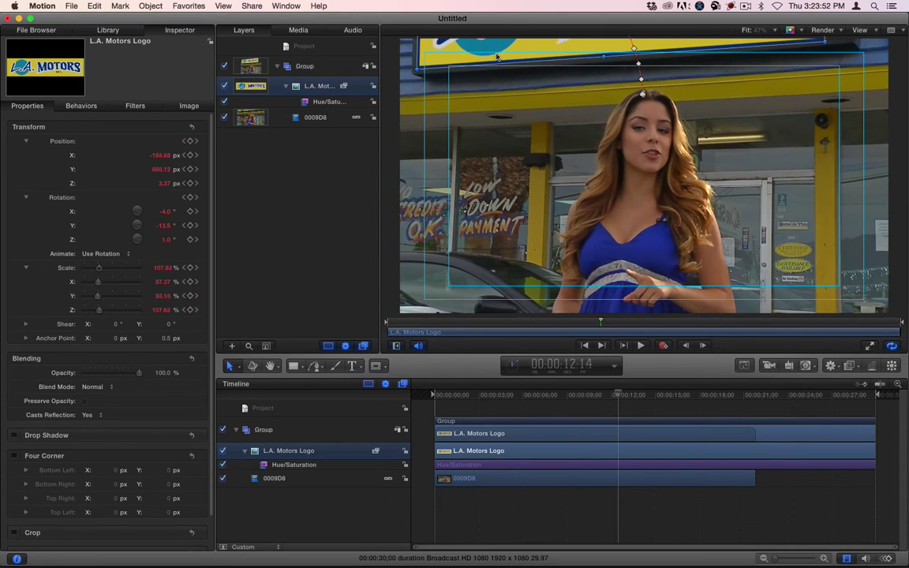
pyautogui.press('Right')
pyautogui.press('Right')
pyautogui.press('Right')
pyautogui.press('Right')
pyautogui.press('Right')
pyautogui.press('Right')
pyautogui.press('Right')
pyautogui.press('Right')
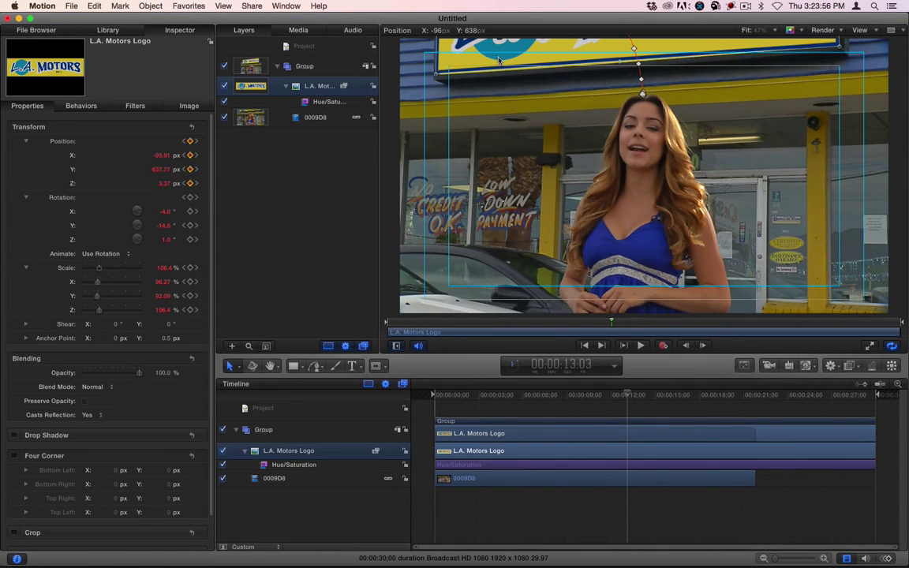
pyautogui.moveTo(496, 55); pyautogui.dragTo(499, 61)
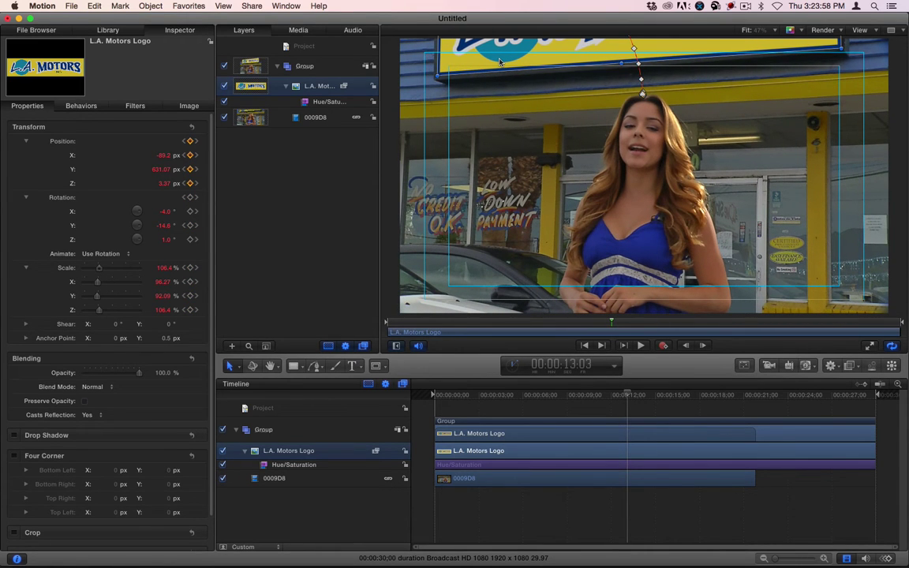
# Review the logo against the sign frame by frame backwards from 13:03 to 12:12.
pyautogui.press('Left')
pyautogui.press('Left')
pyautogui.press('Left')
pyautogui.press('Left')
pyautogui.press('Left')
pyautogui.press('Left')
pyautogui.press('Left')
pyautogui.press('Left')
pyautogui.press('Left')
pyautogui.press('Left')
pyautogui.press('Left')
pyautogui.press('Left')
pyautogui.press('Left')
pyautogui.press('Left')
pyautogui.press('Left')
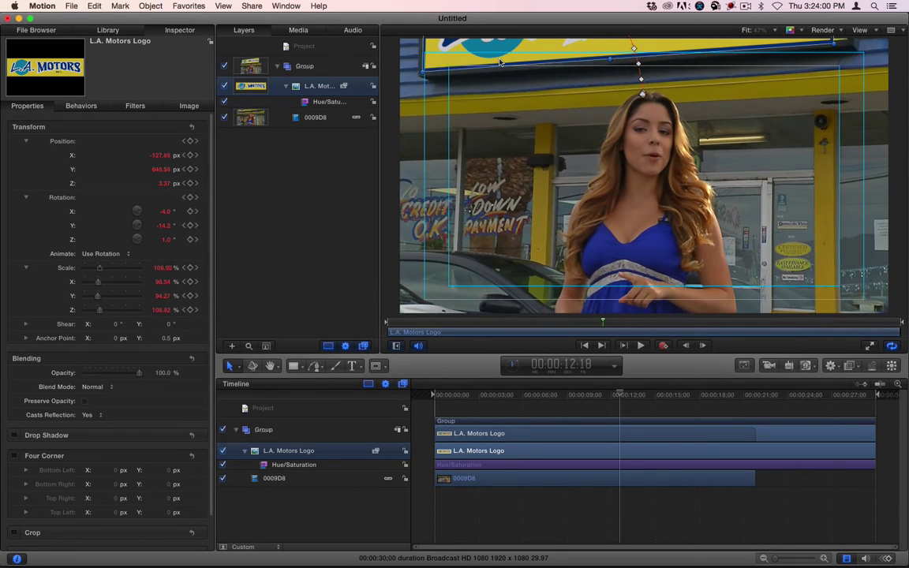
pyautogui.press('Left')
pyautogui.press('Left')
pyautogui.press('Left')
pyautogui.press('Left')
pyautogui.press('Left')
pyautogui.press('Left')
# Show the logo's animation curves, select all their keyframes, and set the interpolation to Linear.
pyautogui.press('super+8')
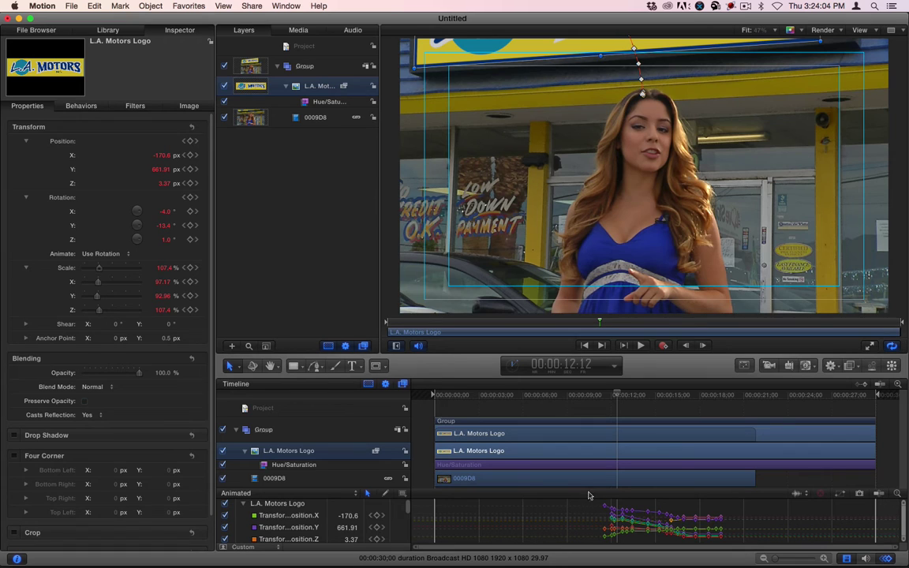
pyautogui.moveTo(590, 487); pyautogui.dragTo(731, 535)
pyautogui.rightClick(632, 451)
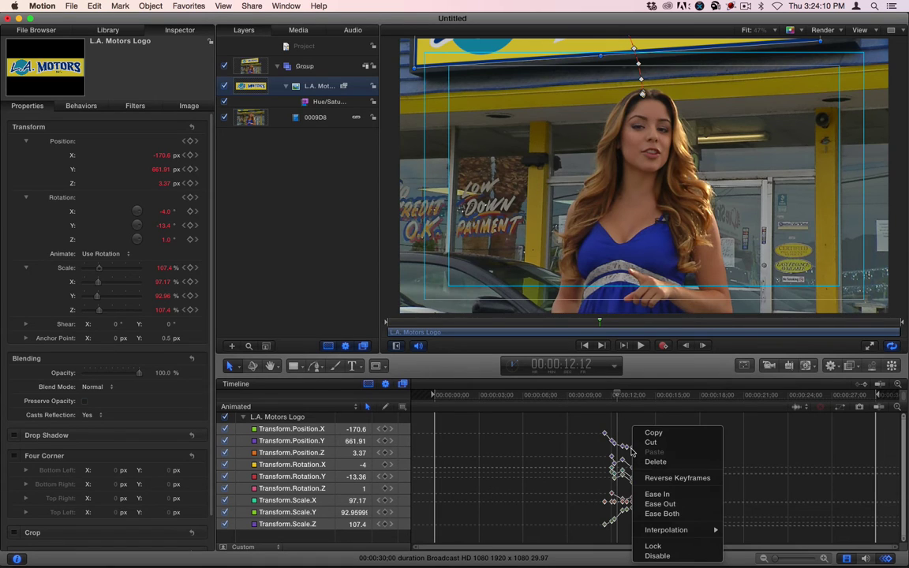
pyautogui.moveTo(670, 533)
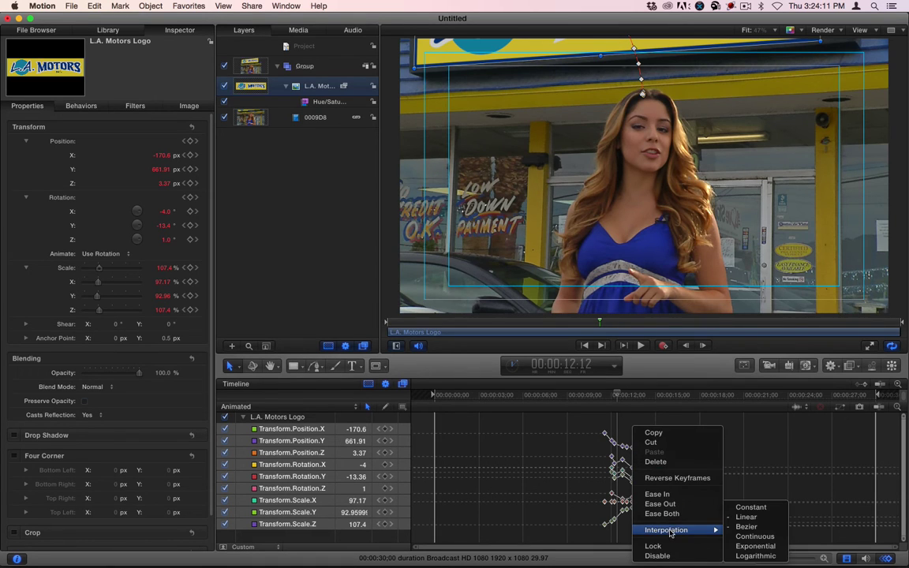
pyautogui.click(753, 518)
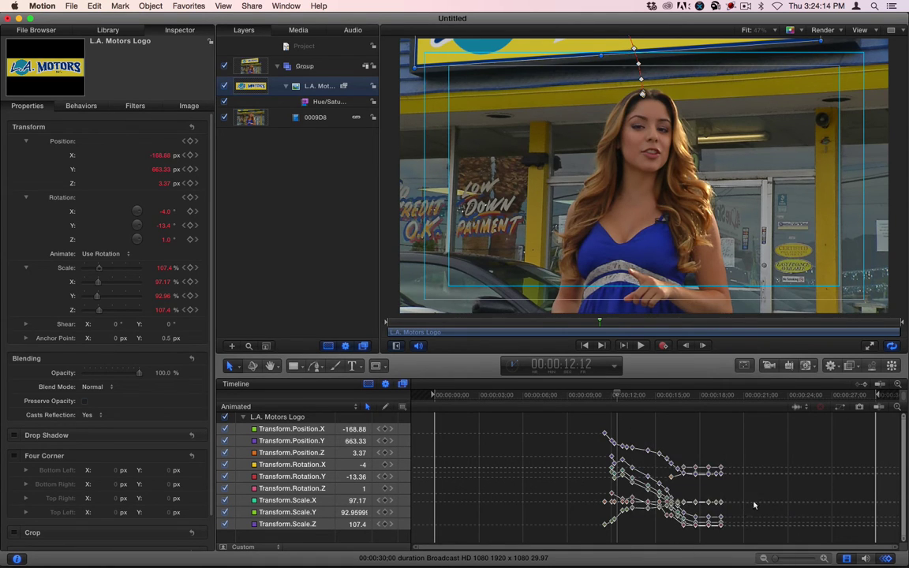
# Play back the clip from before the logo's first keyframe to check the tracking.
pyautogui.moveTo(626, 402); pyautogui.dragTo(581, 401)
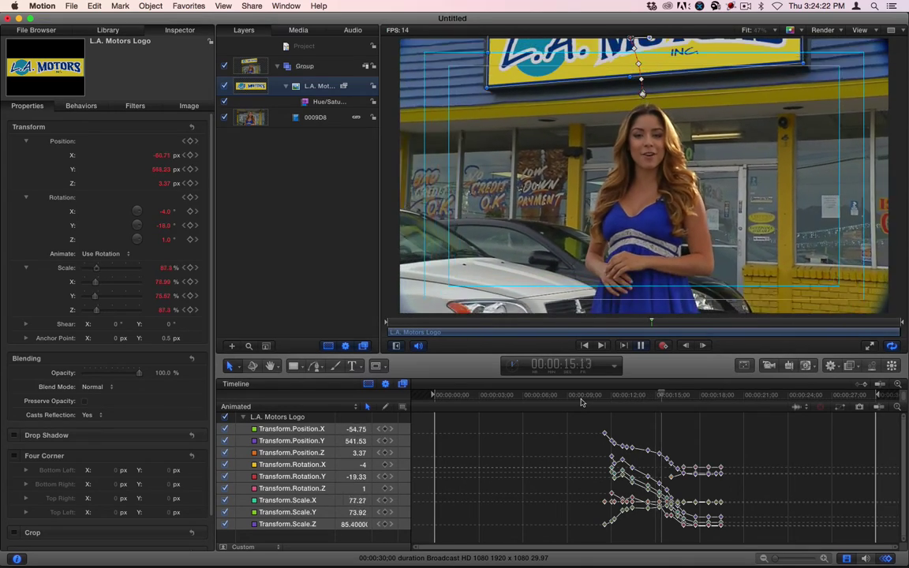
pyautogui.press('space')
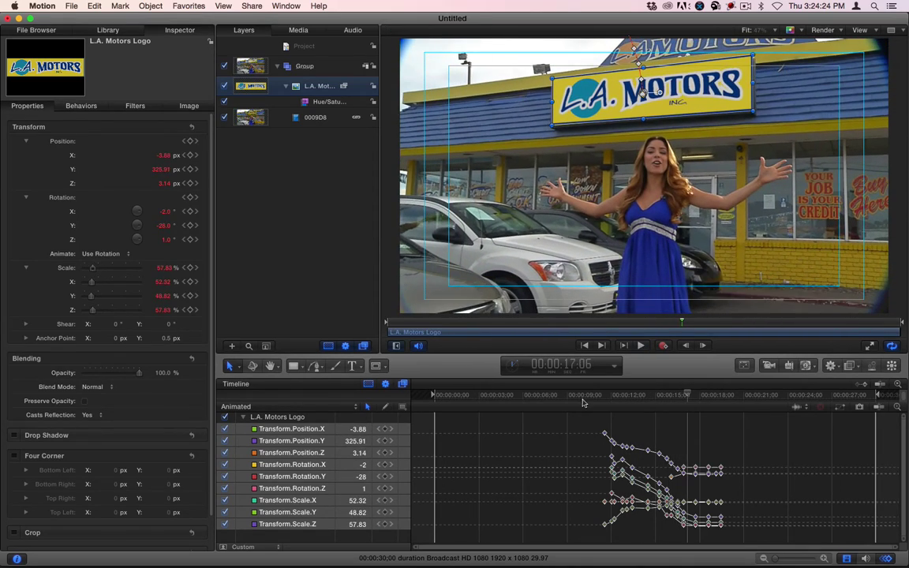
# At 16:09, match the logo to the sign with 68.77% scale, Y rotation -25.2°, and position Y 403.73 px.
pyautogui.moveTo(687, 395); pyautogui.dragTo(674, 403)
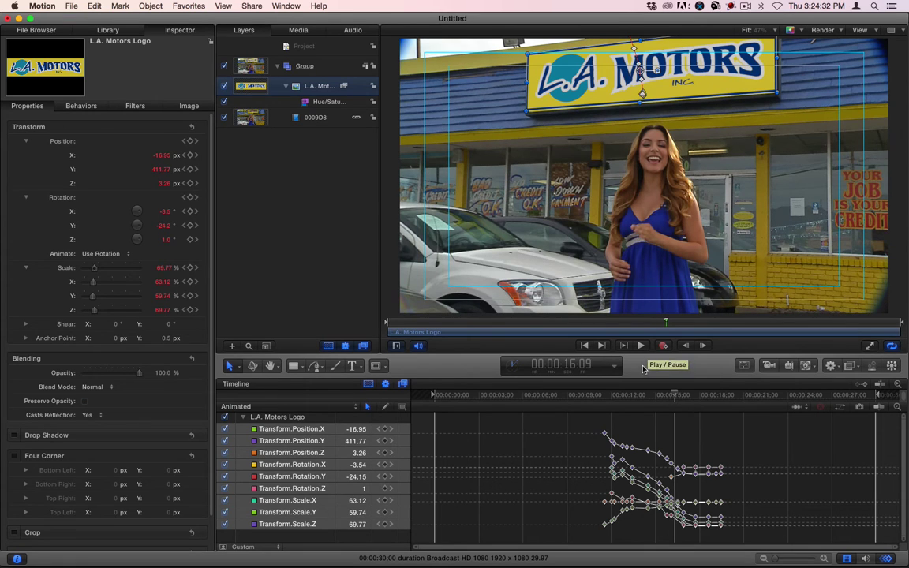
pyautogui.click(165, 268)
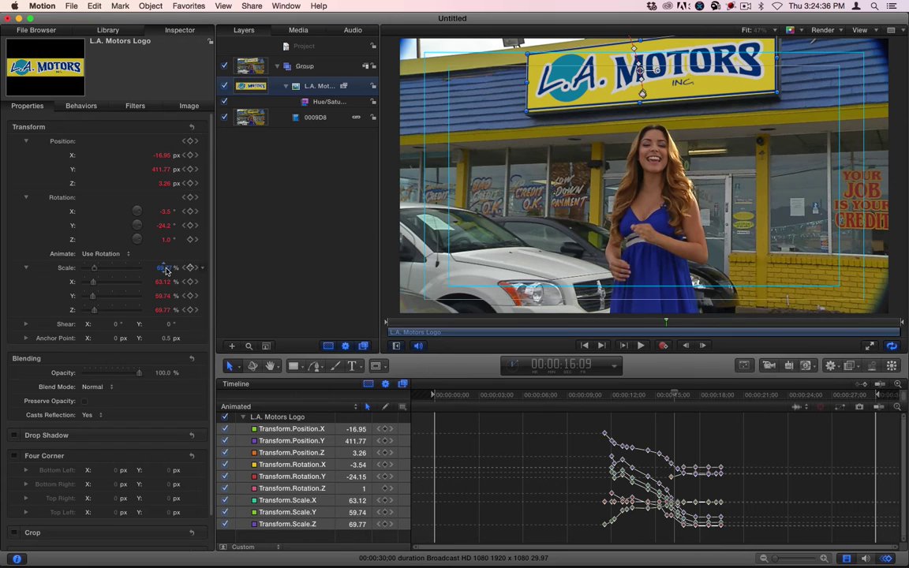
pyautogui.press('Down')
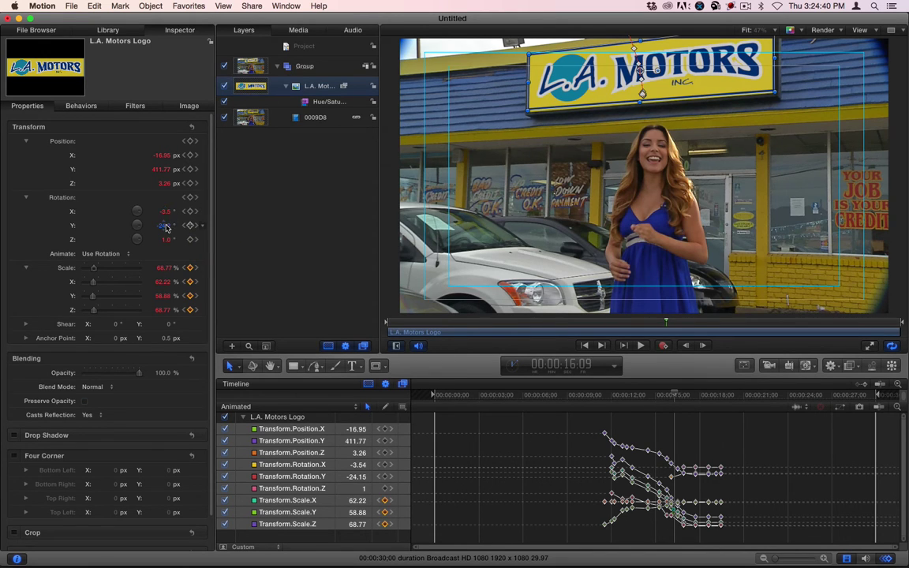
pyautogui.moveTo(165, 226); pyautogui.dragTo(158, 226)
pyautogui.moveTo(708, 91); pyautogui.dragTo(707, 92)
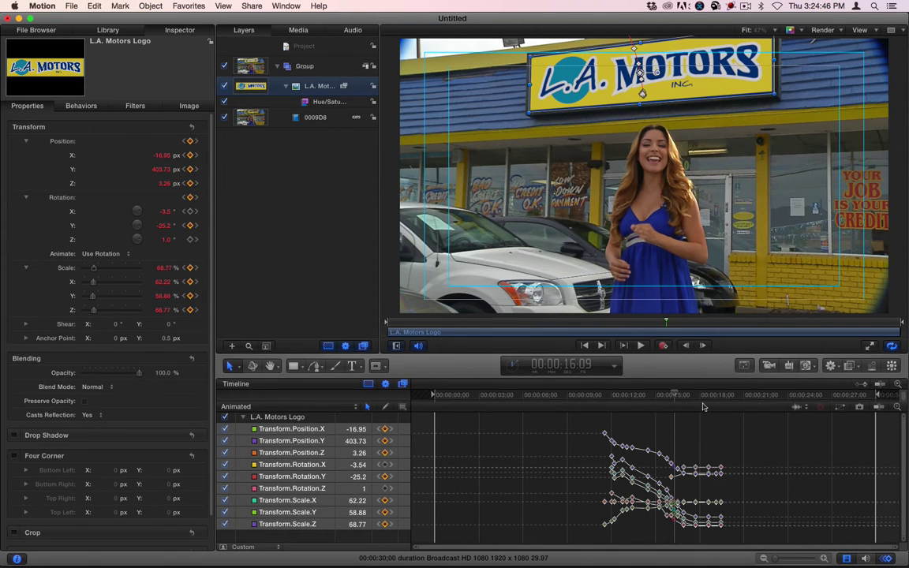
# Replay the clip from 10:12 to past 17 seconds and check how the logo follows the sign.
pyautogui.moveTo(672, 400); pyautogui.dragTo(586, 396)
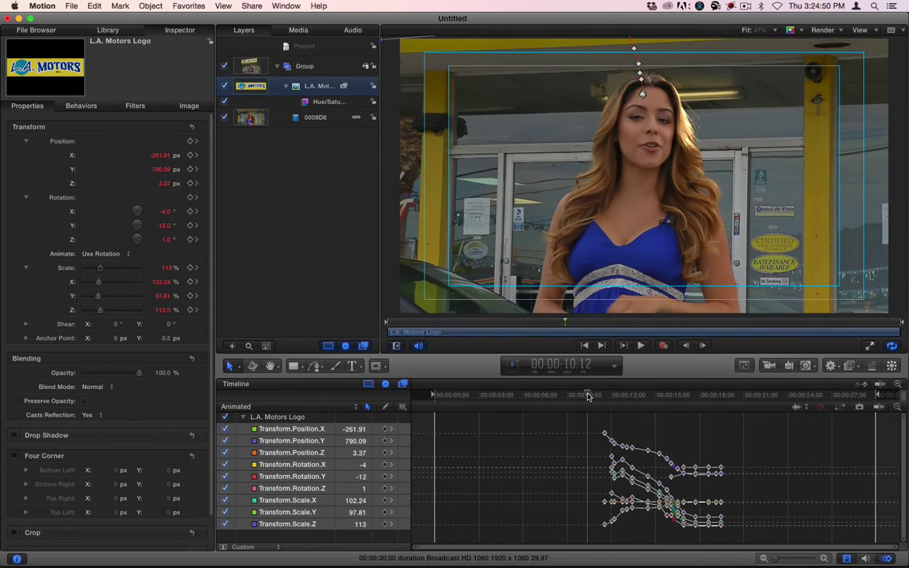
pyautogui.press('space')
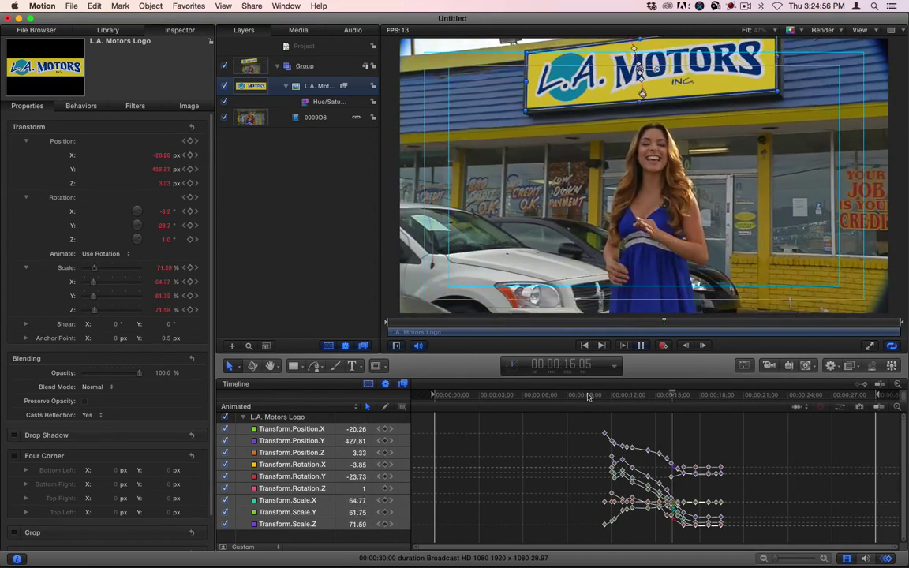
pyautogui.press('space')
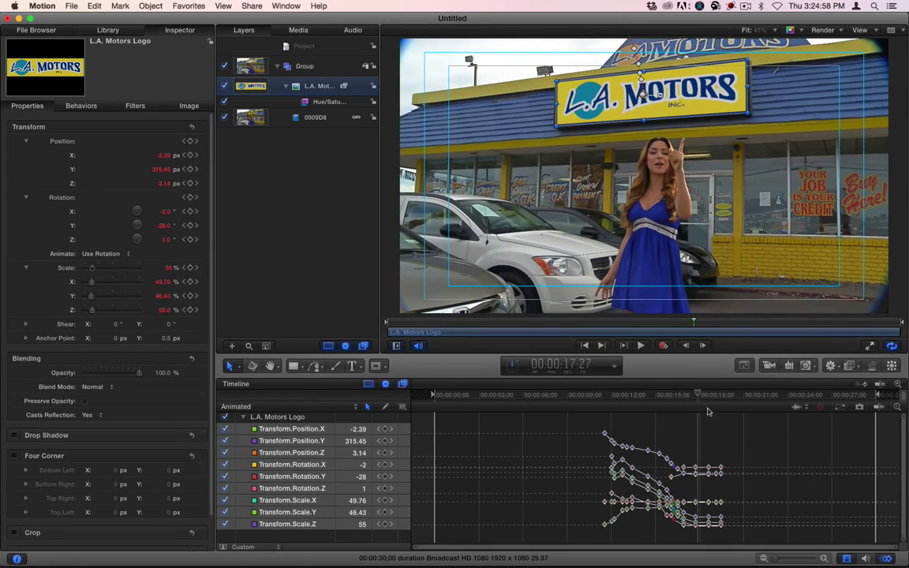
# At 16:19, move the logo slightly down to line up with the building sign.
pyautogui.moveTo(695, 398); pyautogui.dragTo(678, 401)
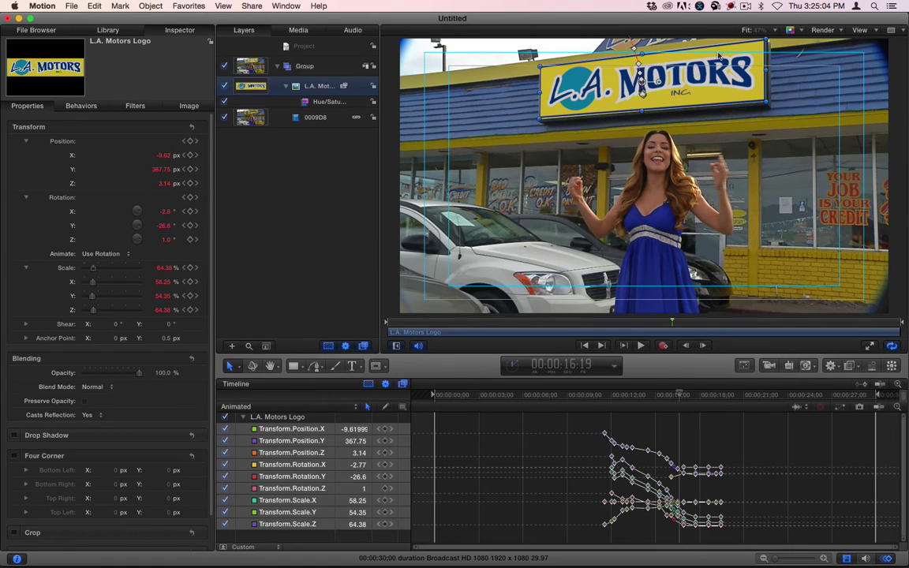
pyautogui.moveTo(688, 85); pyautogui.dragTo(687, 91)
# At 17:03, keyframe the logo at 58.33% scale and position X -2.01 px, Y 323.48 px.
pyautogui.moveTo(684, 403); pyautogui.dragTo(686, 396)
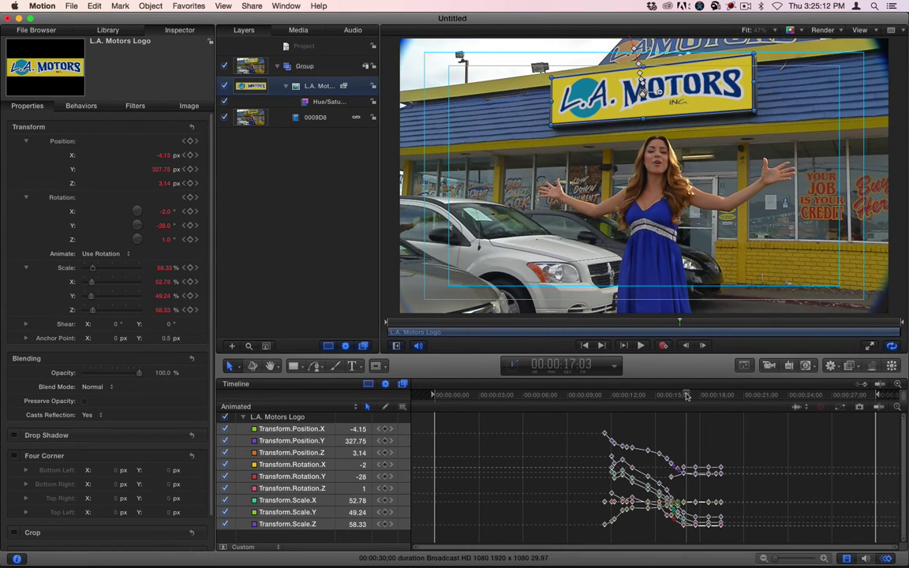
pyautogui.click(164, 269)
pyautogui.press('Return')
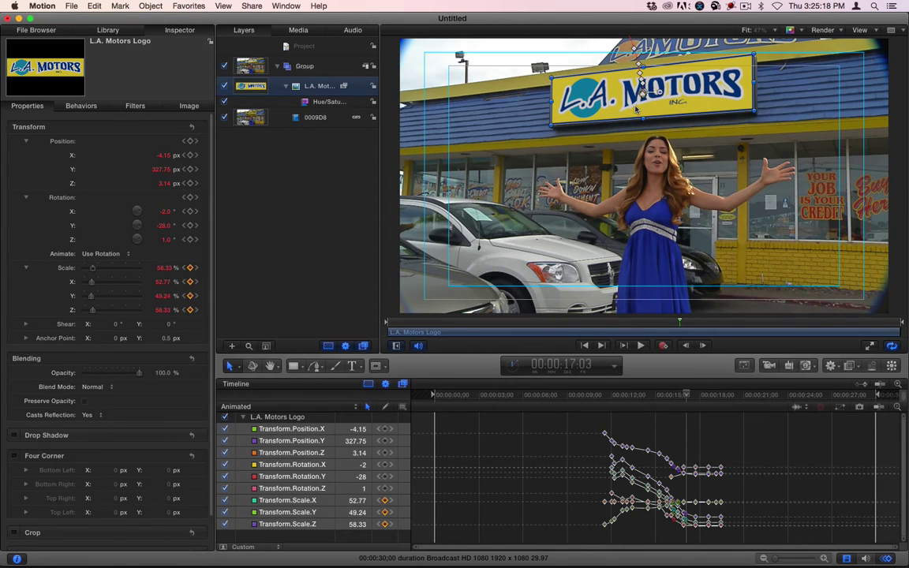
pyautogui.moveTo(636, 110); pyautogui.dragTo(637, 110)
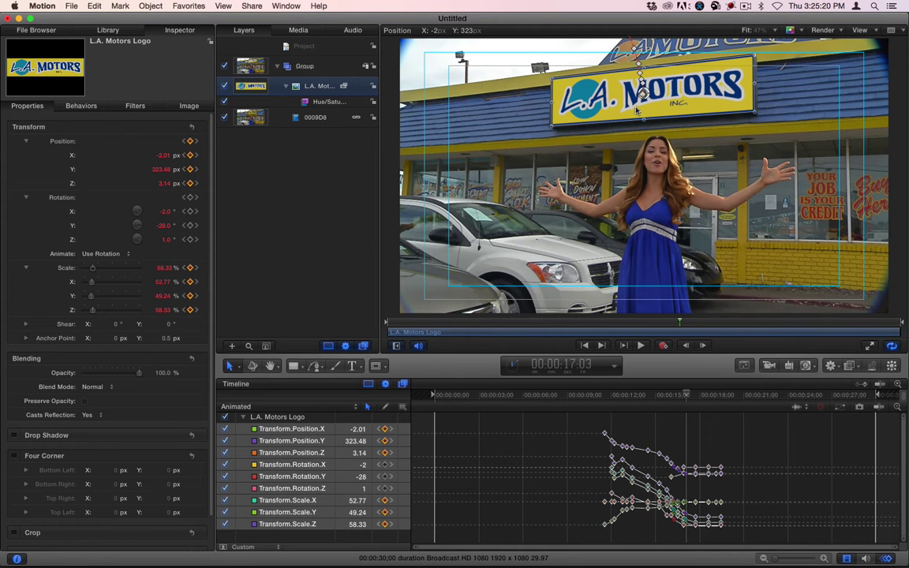
# At 17:13, set the logo's scale to 55.66% and its Y position to 317.46 px.
pyautogui.moveTo(685, 394)
pyautogui.mouseDown()
pyautogui.moveTo(697, 394)
pyautogui.moveTo(690, 390)
pyautogui.mouseUp()
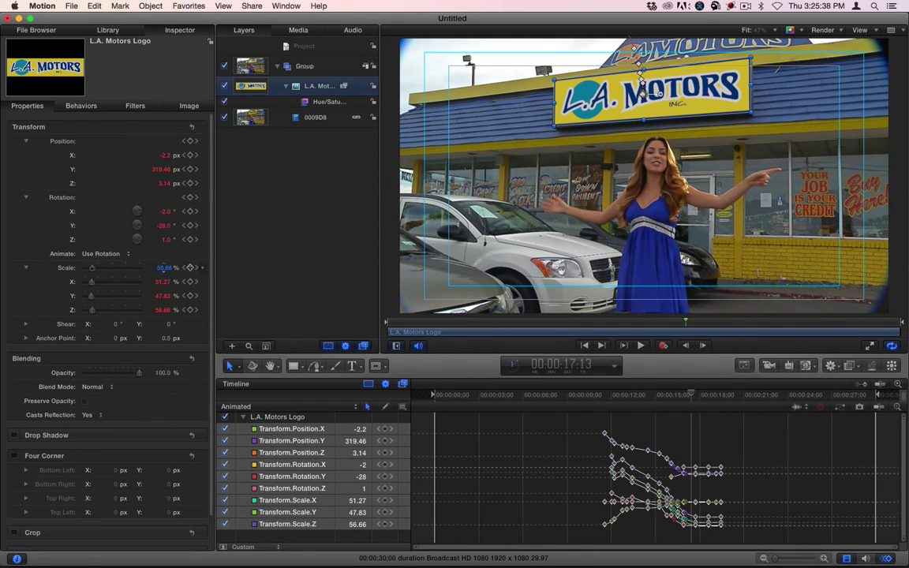
pyautogui.moveTo(164, 267); pyautogui.dragTo(162, 267)
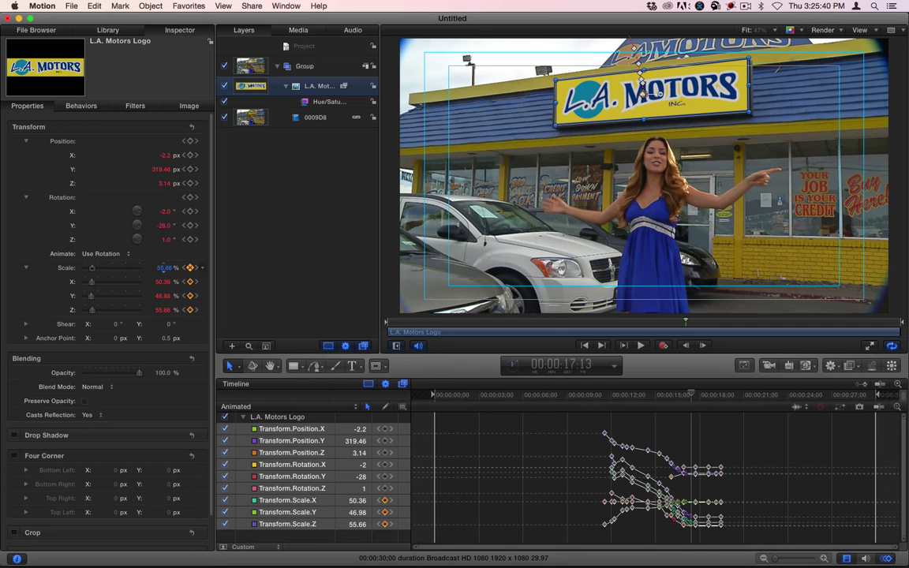
pyautogui.moveTo(708, 94); pyautogui.dragTo(708, 95)
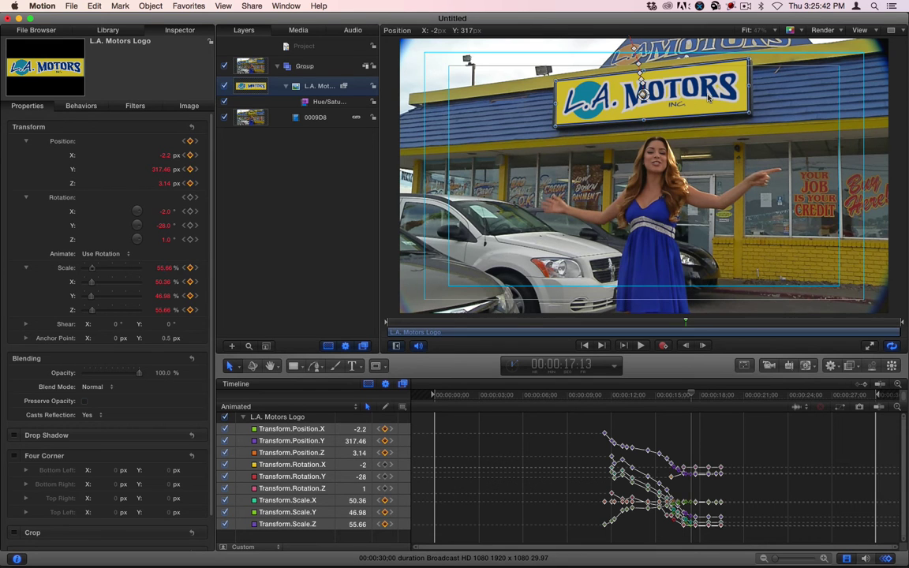
# Move the logo to X 16.04 px, Y 315.29 px at 20:18, and lower it to Y 303.27 px at 20:28.
pyautogui.moveTo(693, 396); pyautogui.dragTo(737, 396)
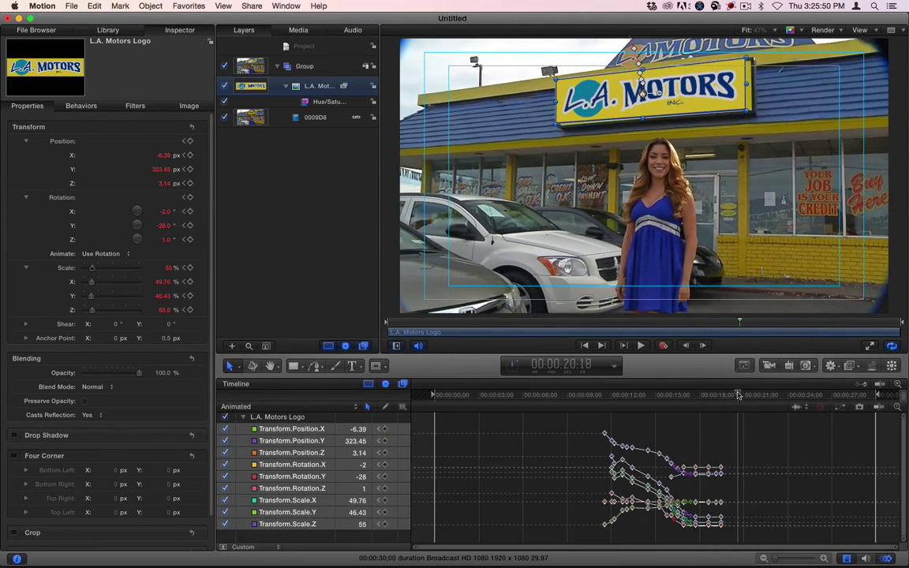
pyautogui.moveTo(690, 90); pyautogui.dragTo(695, 94)
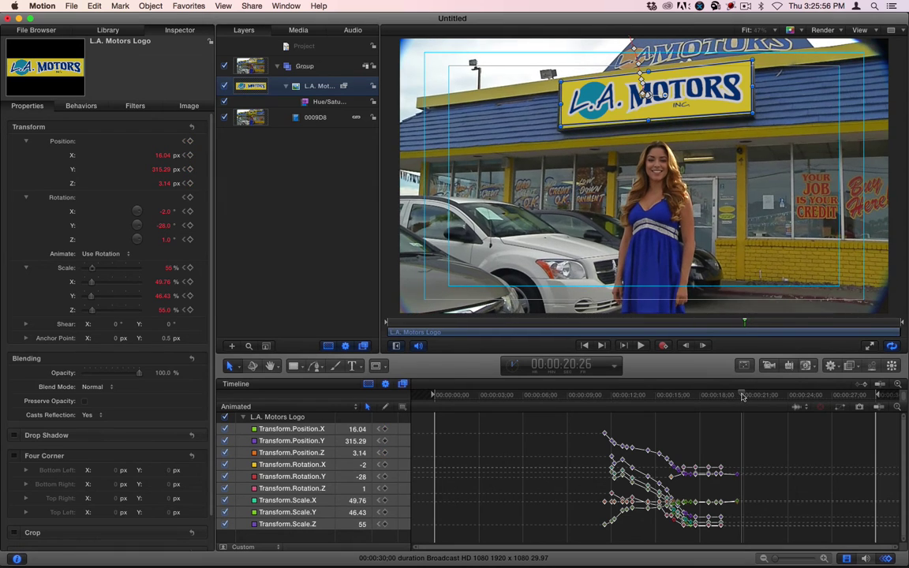
pyautogui.moveTo(738, 396); pyautogui.dragTo(742, 396)
pyautogui.moveTo(715, 88); pyautogui.dragTo(715, 92)
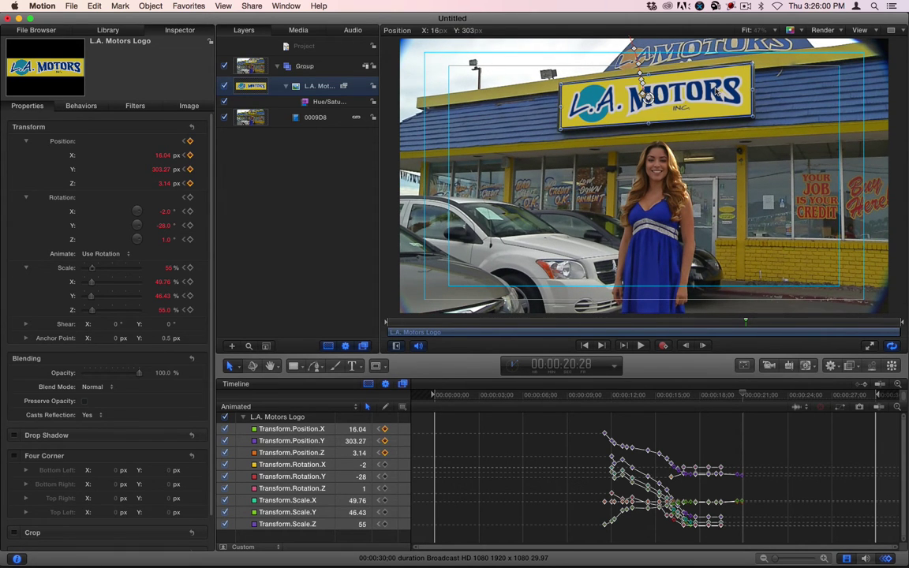
# At 20:06, shift the logo left over the sign to position X -6.86 px, Y 318.26 px.
pyautogui.moveTo(742, 395); pyautogui.dragTo(732, 396)
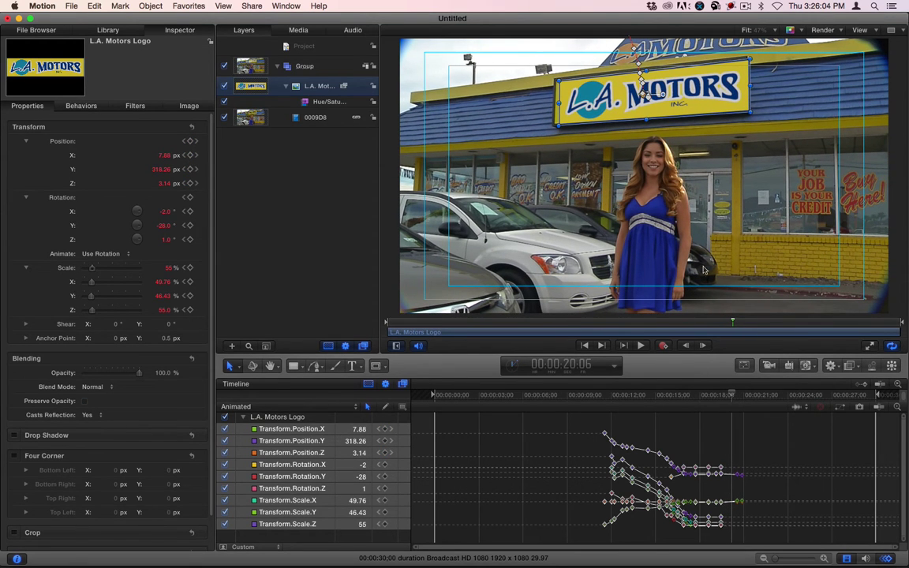
pyautogui.moveTo(654, 109); pyautogui.dragTo(651, 110)
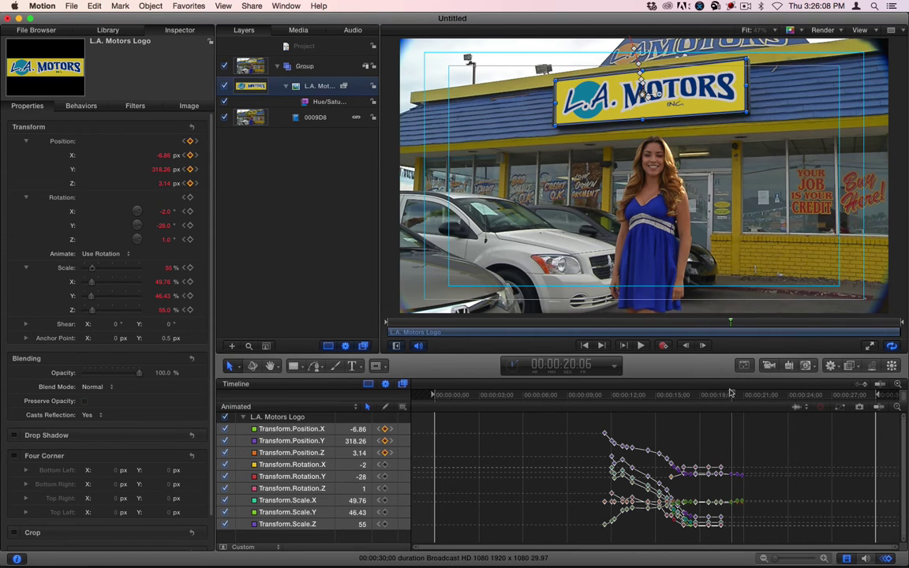
# Change the interpolation of all the L.A. Motors Logo keyframes at once and play back the animation from 11:01.
pyautogui.moveTo(730, 393); pyautogui.dragTo(596, 393)
pyautogui.press('super+a')
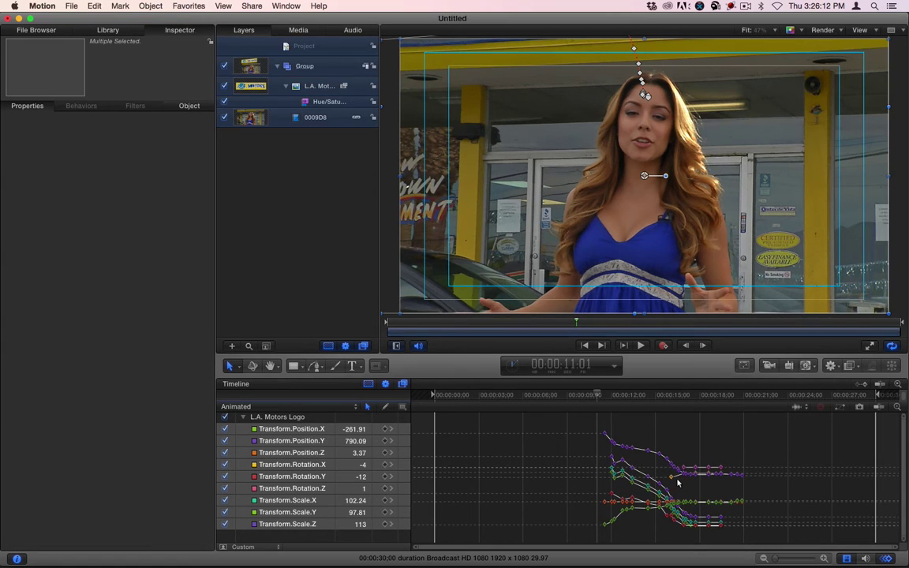
pyautogui.click(578, 432)
pyautogui.press('super+a')
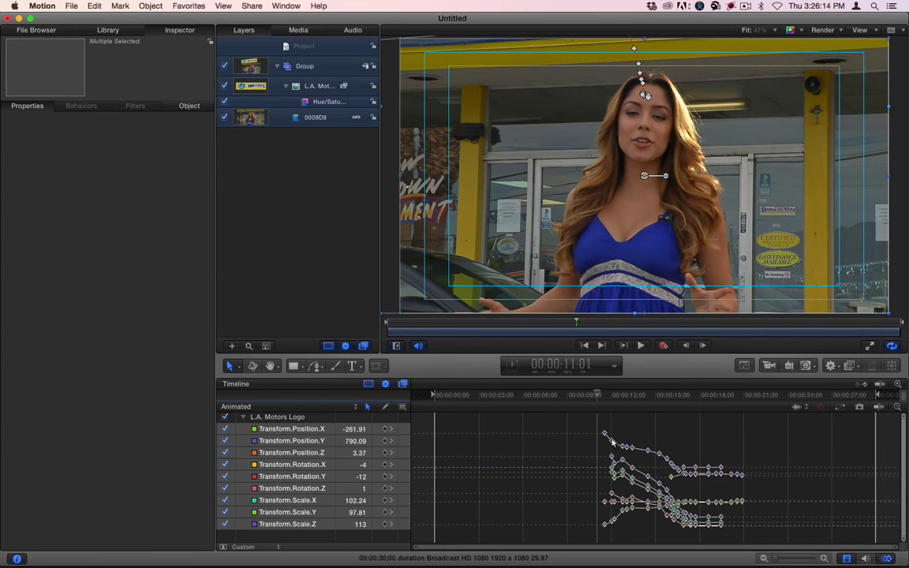
pyautogui.rightClick(615, 428)
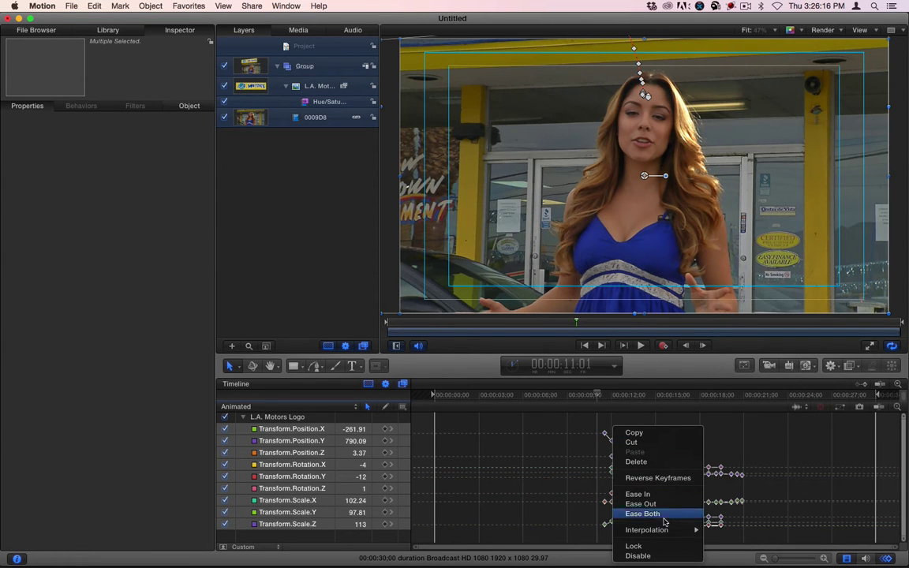
pyautogui.moveTo(674, 530)
pyautogui.click(724, 517)
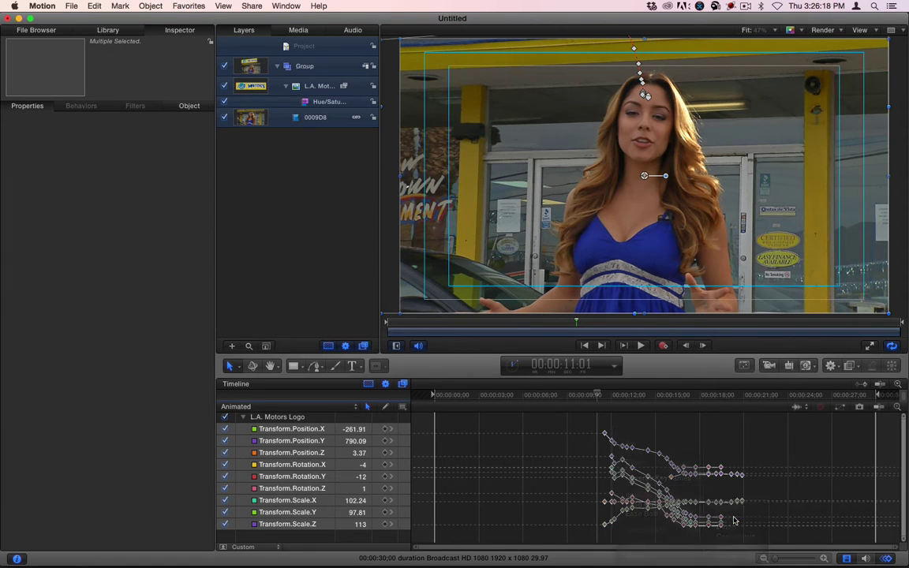
pyautogui.press('space')
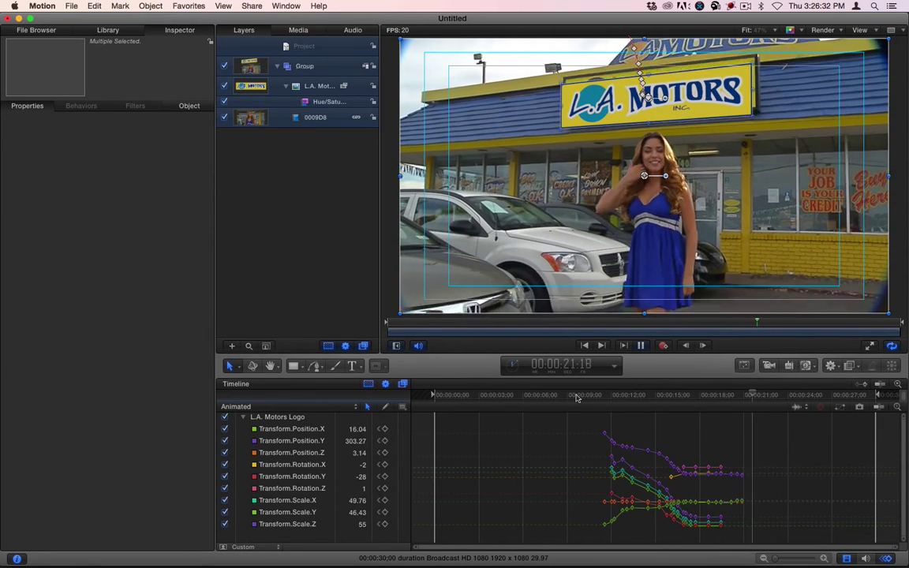
pyautogui.press('space')
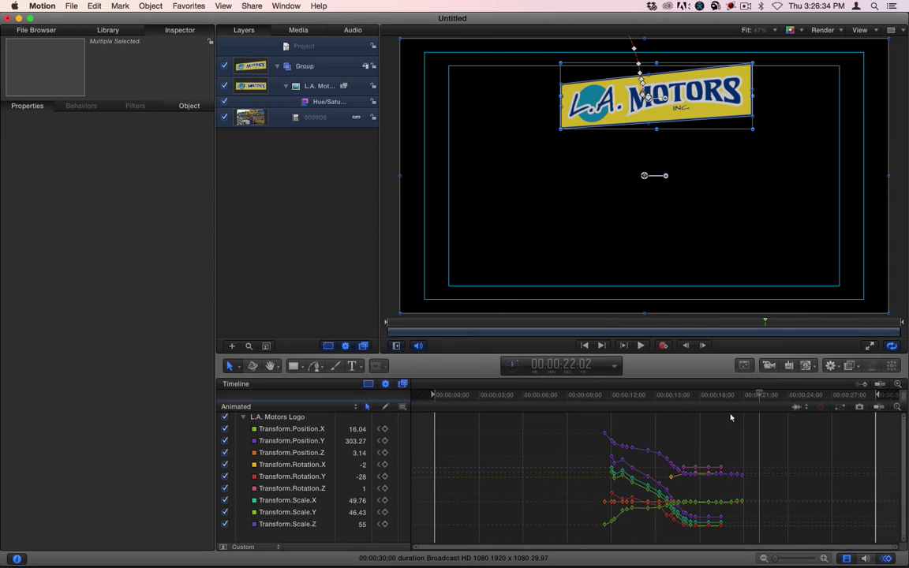
# Trim every layer in the timeline to end at 21:24, and set the play range's out point to the same frame.
pyautogui.click(627, 439)
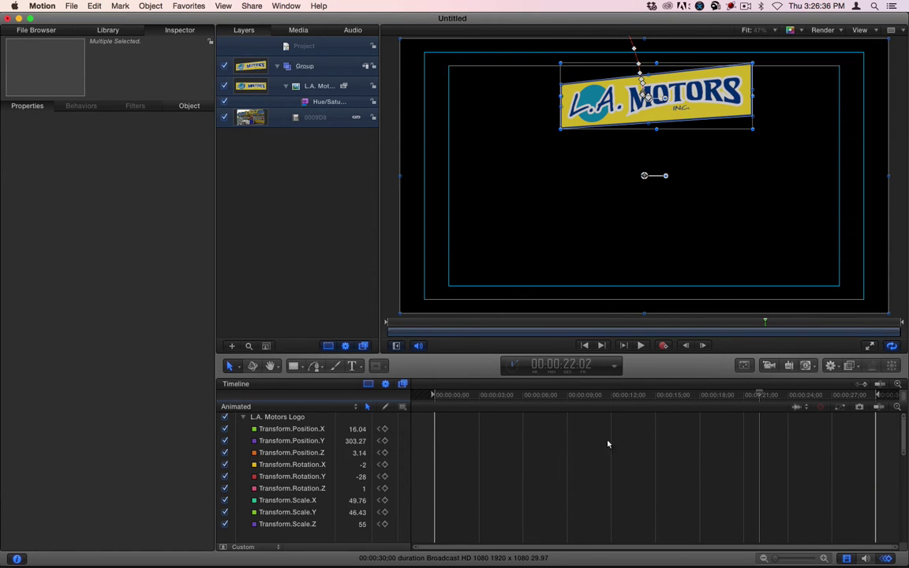
pyautogui.press('super+8')
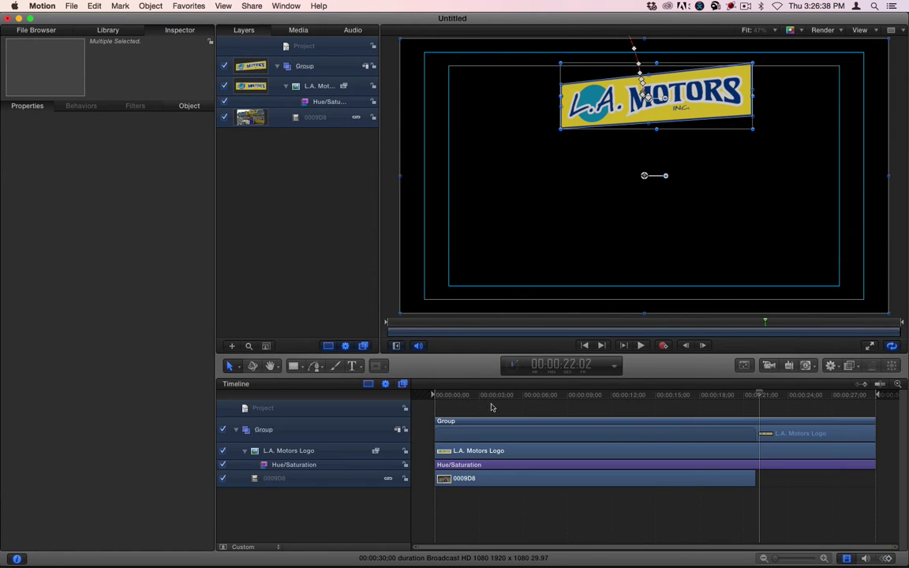
pyautogui.moveTo(754, 394)
pyautogui.mouseDown()
pyautogui.moveTo(765, 394)
pyautogui.moveTo(751, 400)
pyautogui.mouseUp()
pyautogui.press('o')
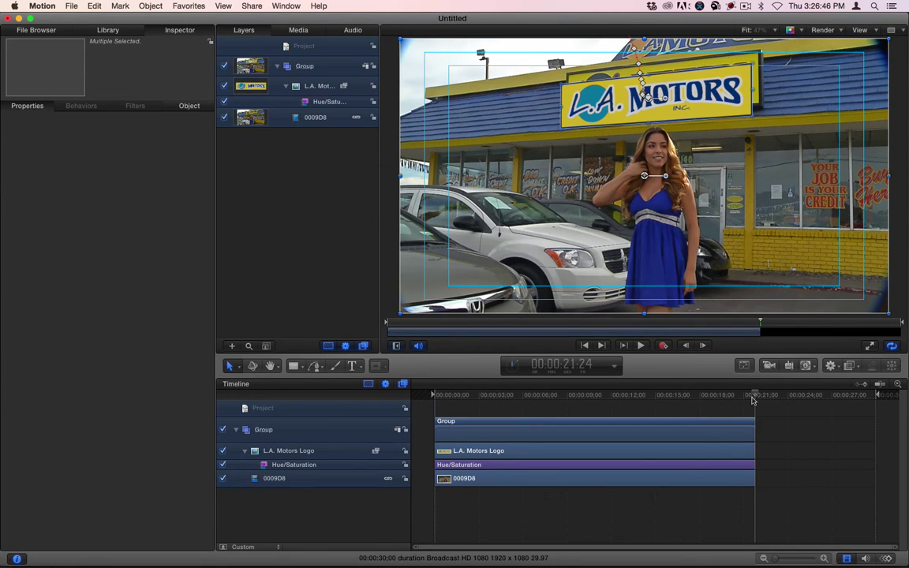
pyautogui.moveTo(781, 394); pyautogui.dragTo(755, 395)
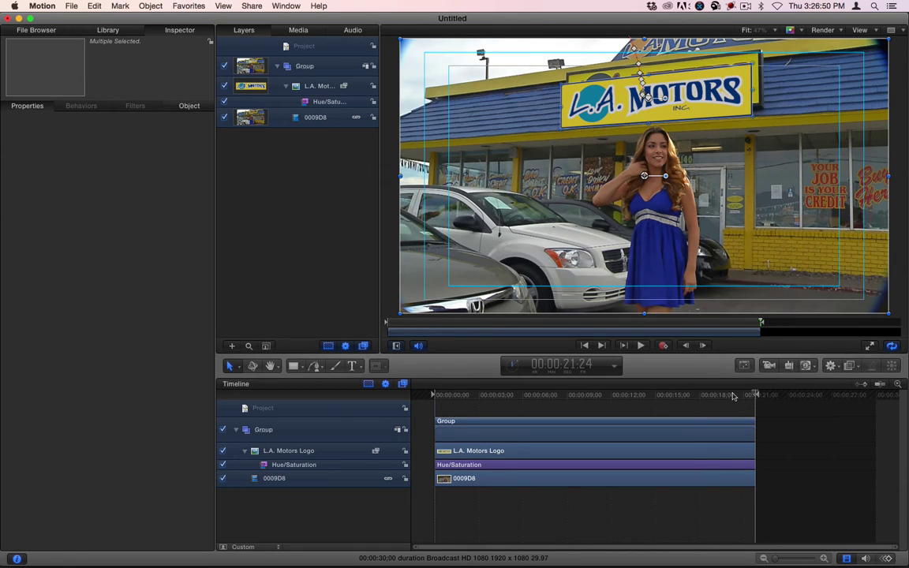
# Set the project's duration to 00:00:21;24.
pyautogui.press('Home')
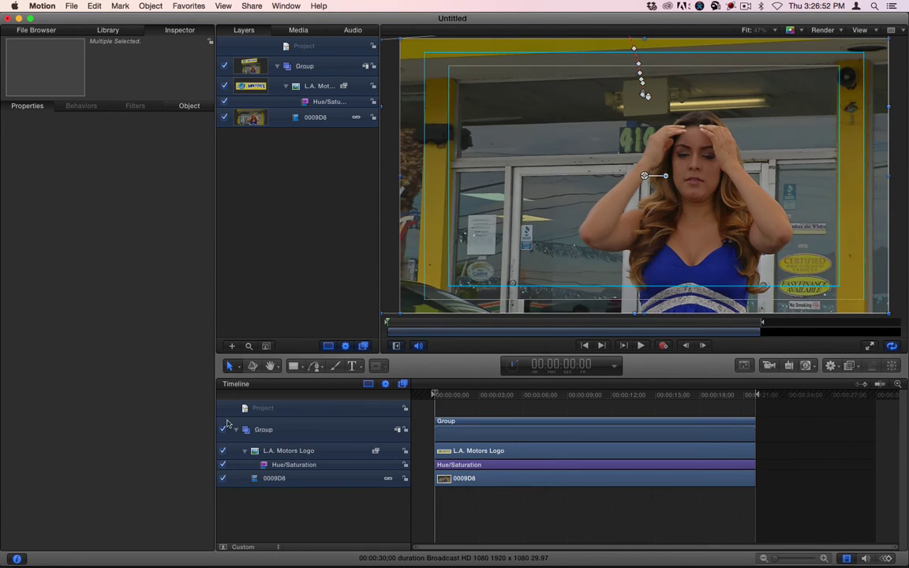
pyautogui.click(400, 108)
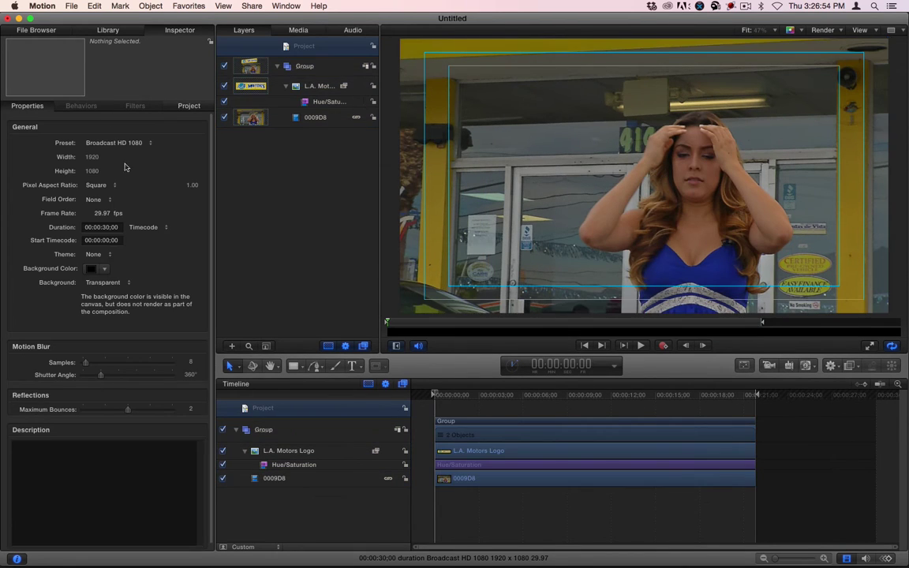
pyautogui.doubleClick(106, 227)
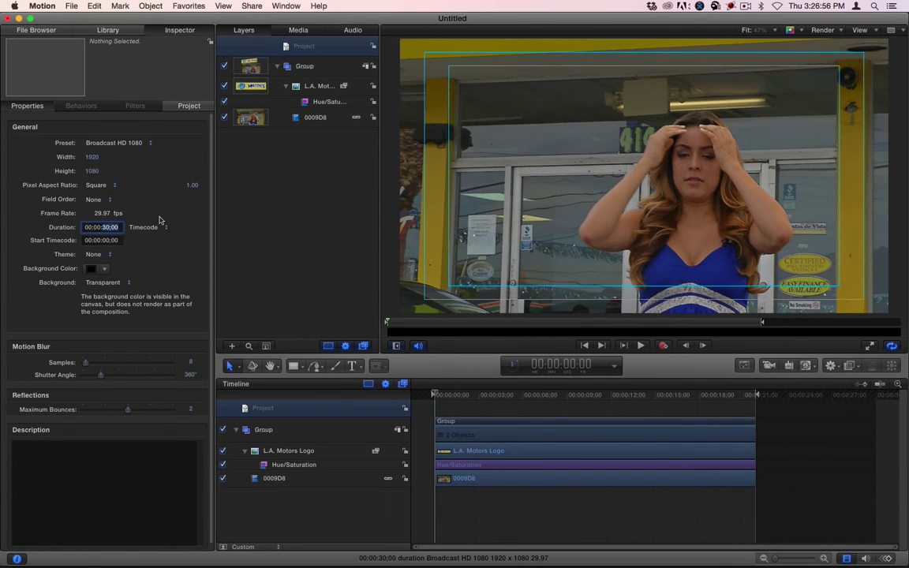
pyautogui.write('21:24')
pyautogui.press('Return')
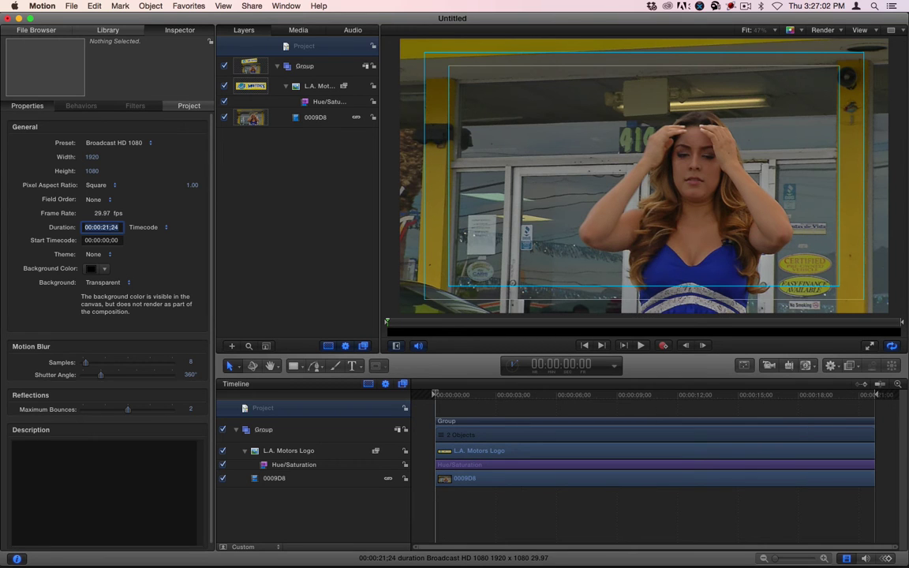
pyautogui.press('super+e')
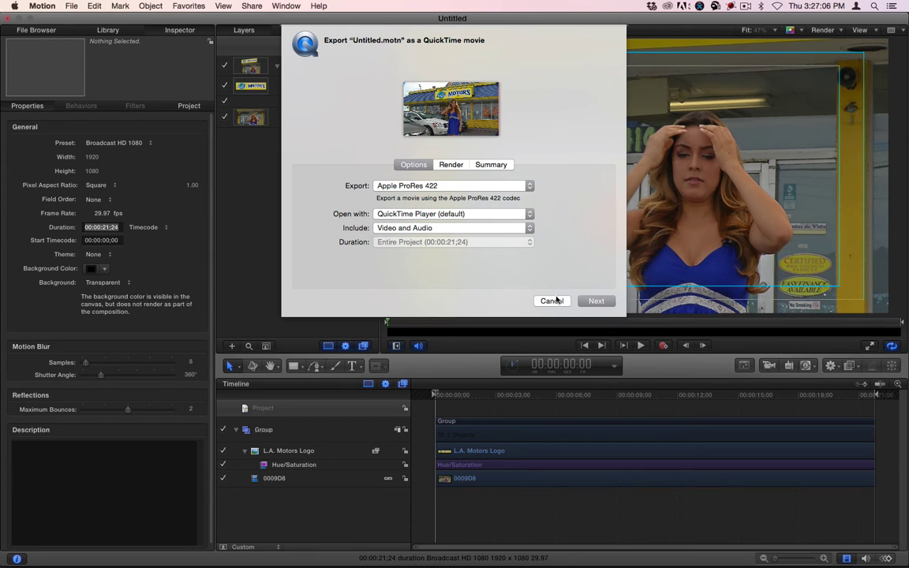
pyautogui.click(471, 229)
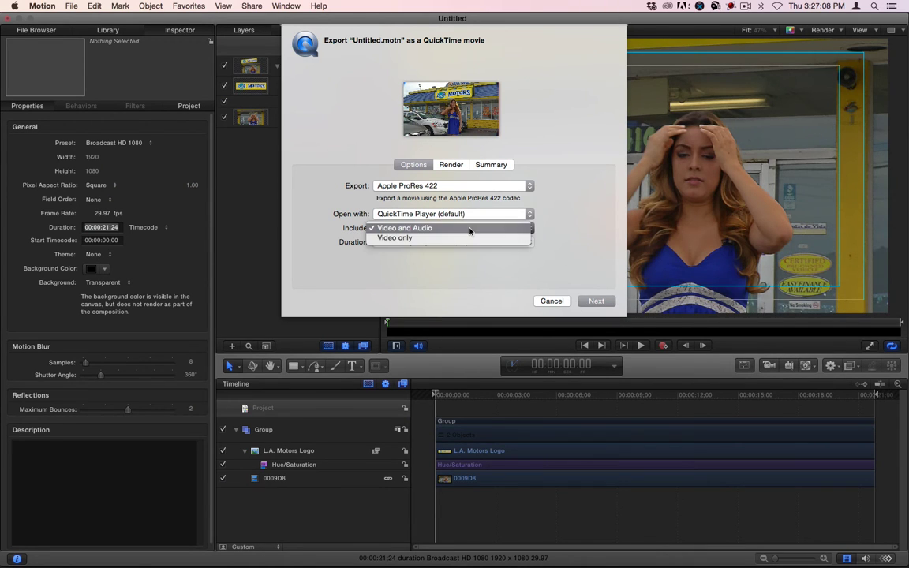
pyautogui.click(470, 238)
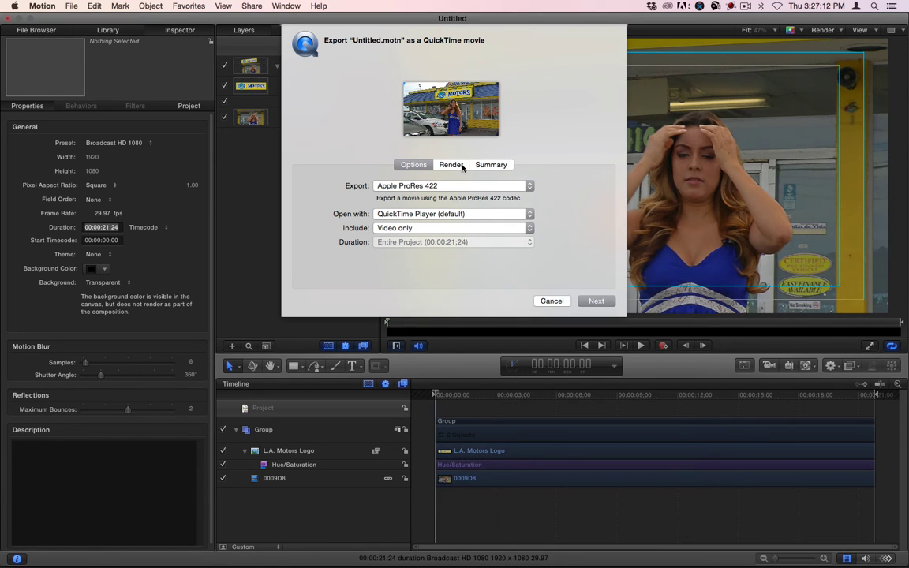
pyautogui.click(465, 230)
pyautogui.click(465, 214)
pyautogui.click(561, 304)
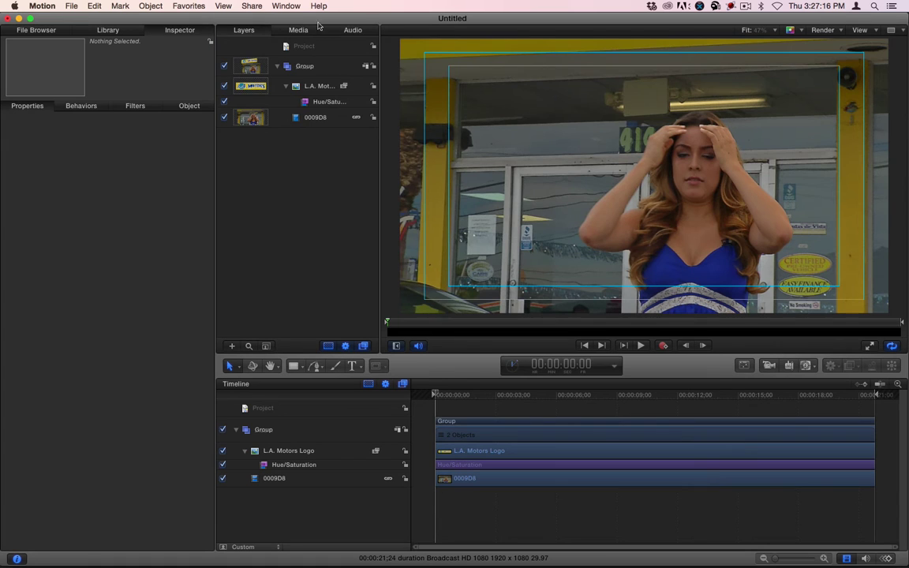
# Disable the audio tracks 0009D8, 0009D8 2 and 0009D8 3 so only 0009D8 1 stays active, listening during playback.
pyautogui.click(352, 30)
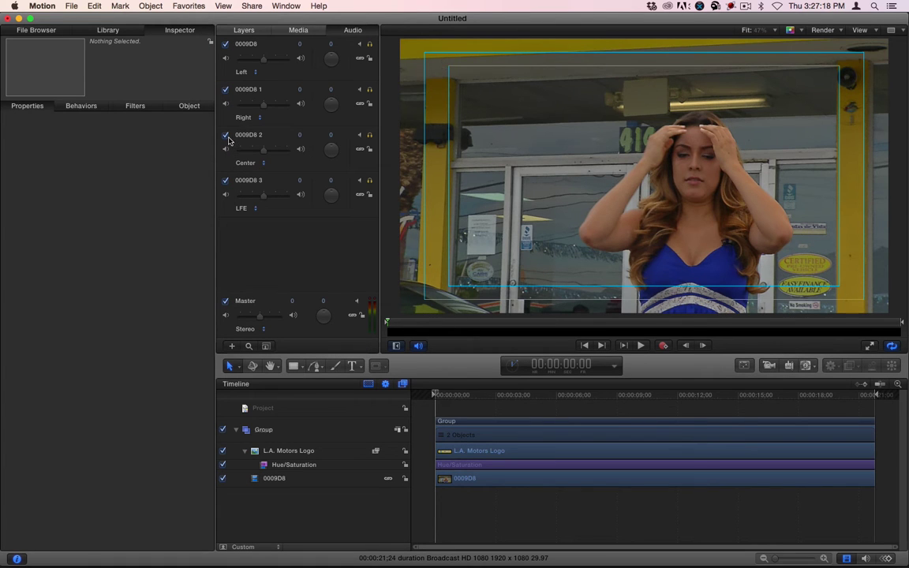
pyautogui.click(225, 135)
pyautogui.click(226, 180)
pyautogui.press('space')
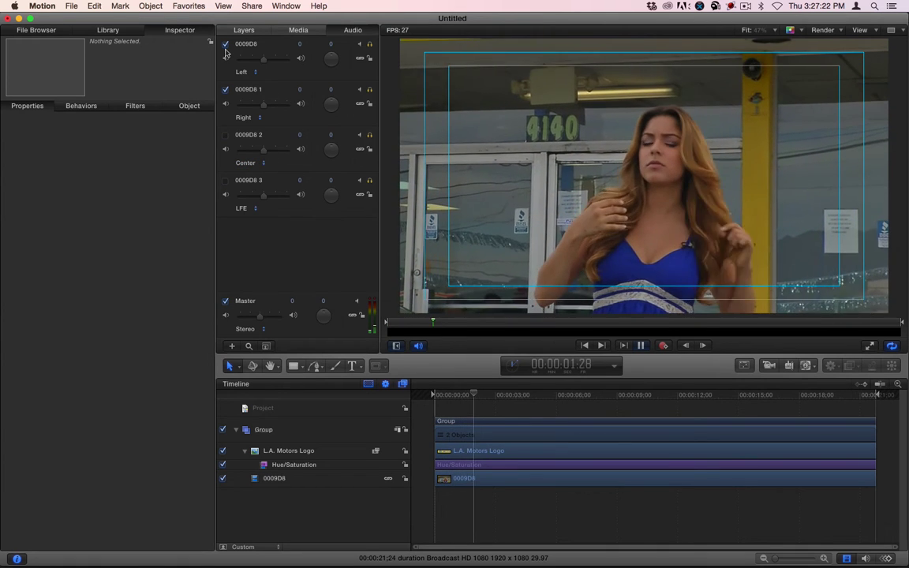
pyautogui.click(225, 45)
pyautogui.press('space')
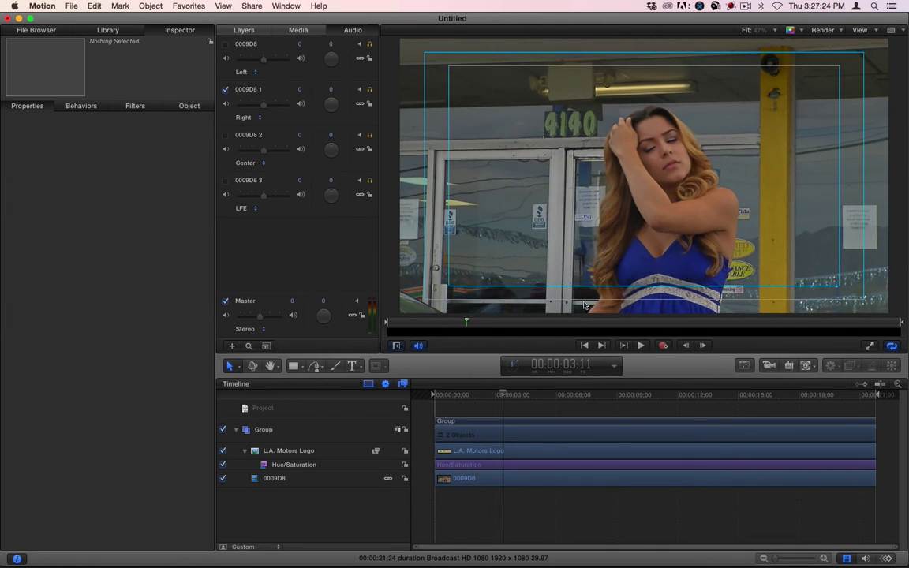
# Set up a QuickTime movie export as Apple ProRes 422 with video and audio, rendering Color only without alpha.
pyautogui.press('super+e')
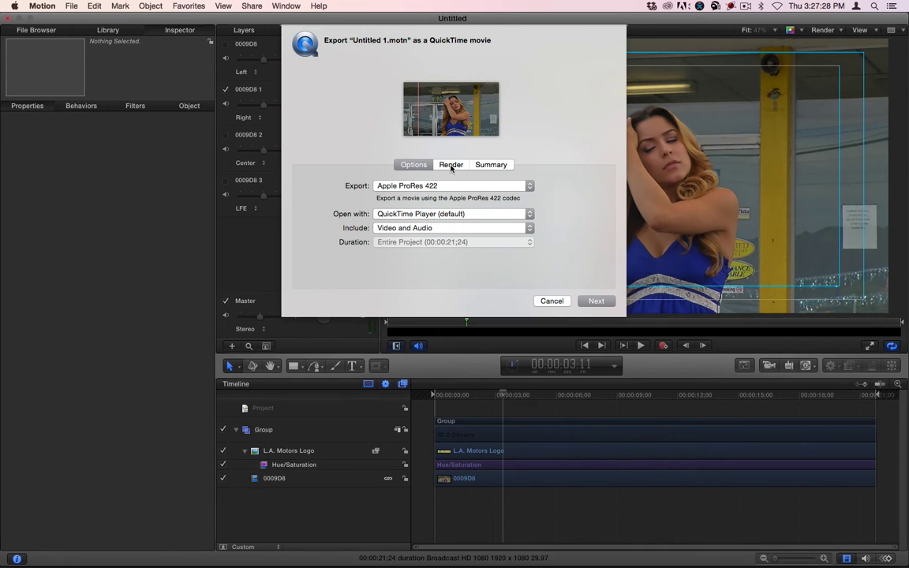
pyautogui.click(451, 166)
pyautogui.click(379, 190)
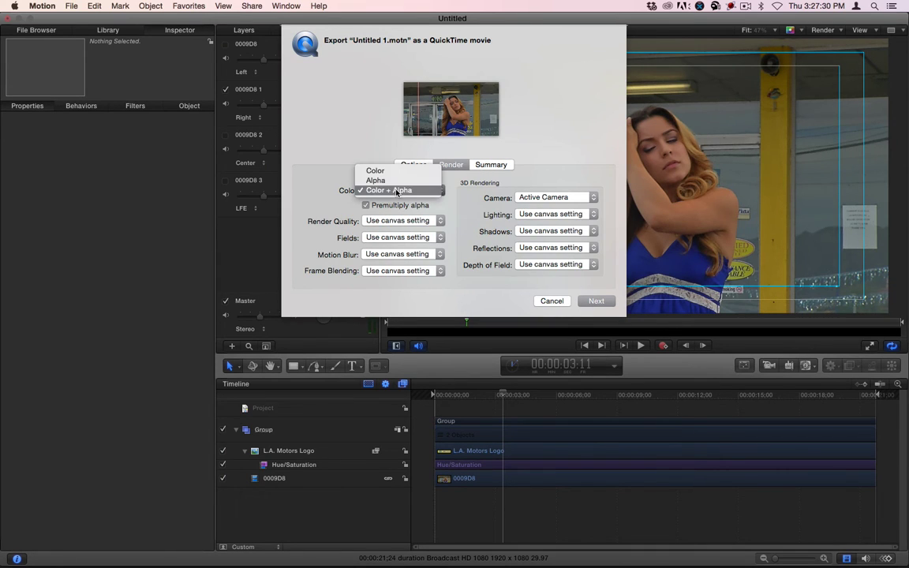
pyautogui.click(369, 154)
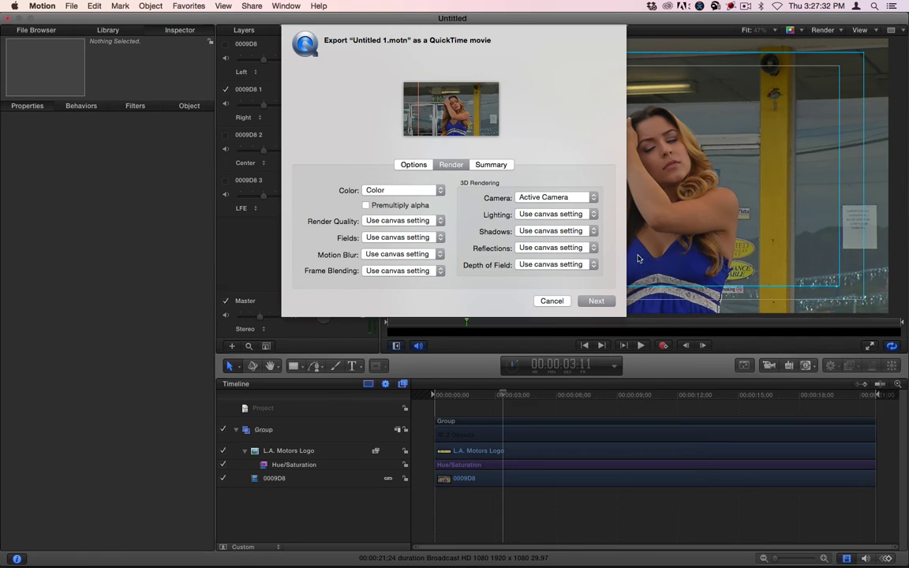
pyautogui.click(496, 167)
pyautogui.click(415, 165)
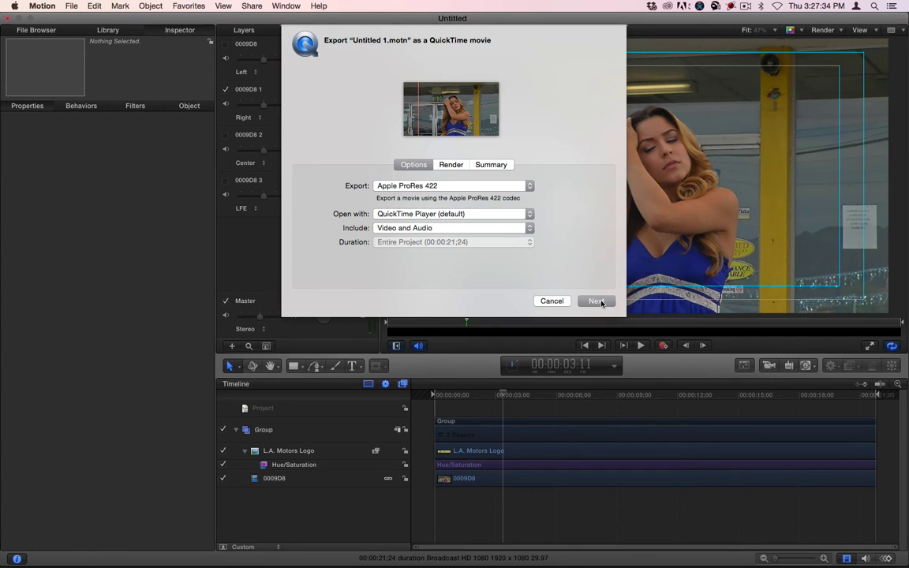
pyautogui.press('Return')
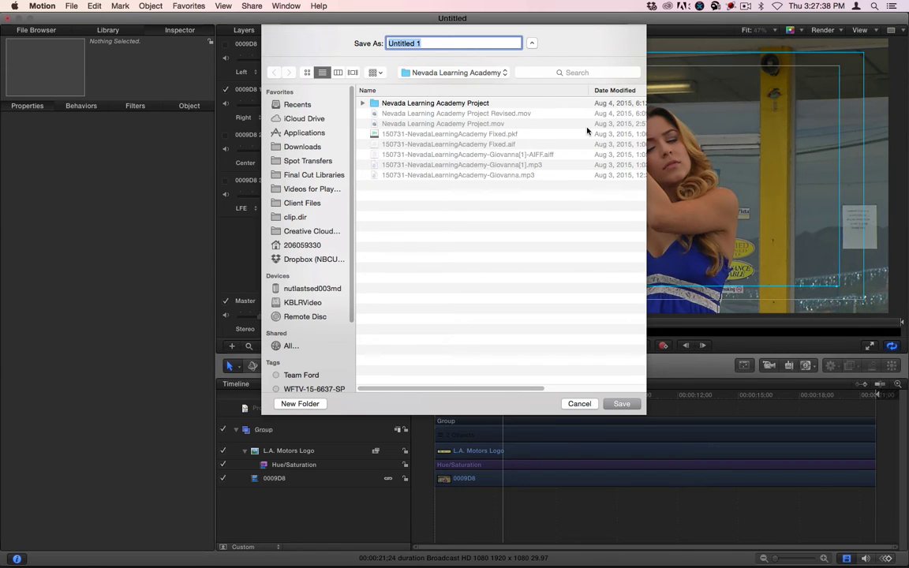
# Export the movie as "Sign Follow Trial 1" into the L.A. Motors folder within Client Files on the KBLRVideo drive.
pyautogui.write('Sign Follow Tria')
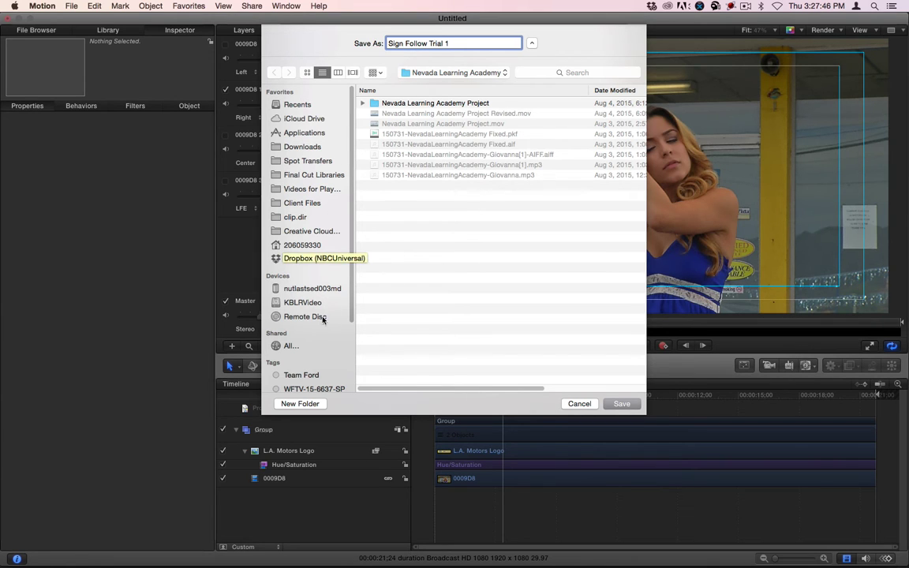
pyautogui.click(304, 302)
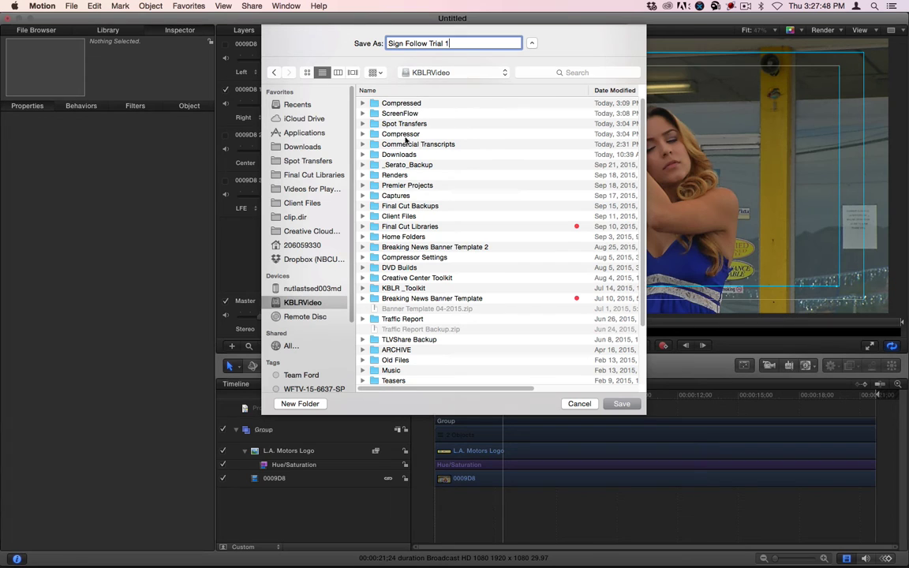
pyautogui.doubleClick(393, 215)
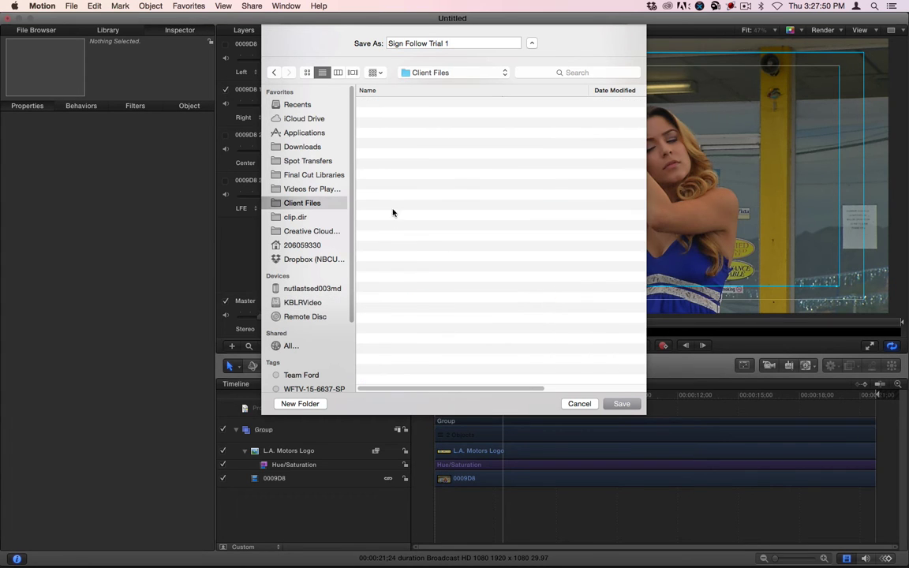
pyautogui.click(405, 115)
pyautogui.press('l')
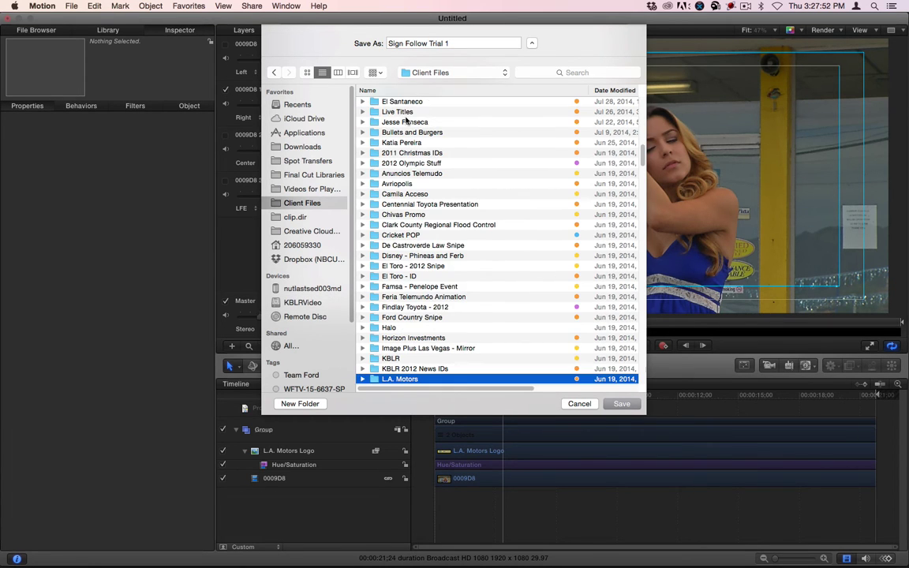
pyautogui.doubleClick(388, 379)
pyautogui.click(622, 403)
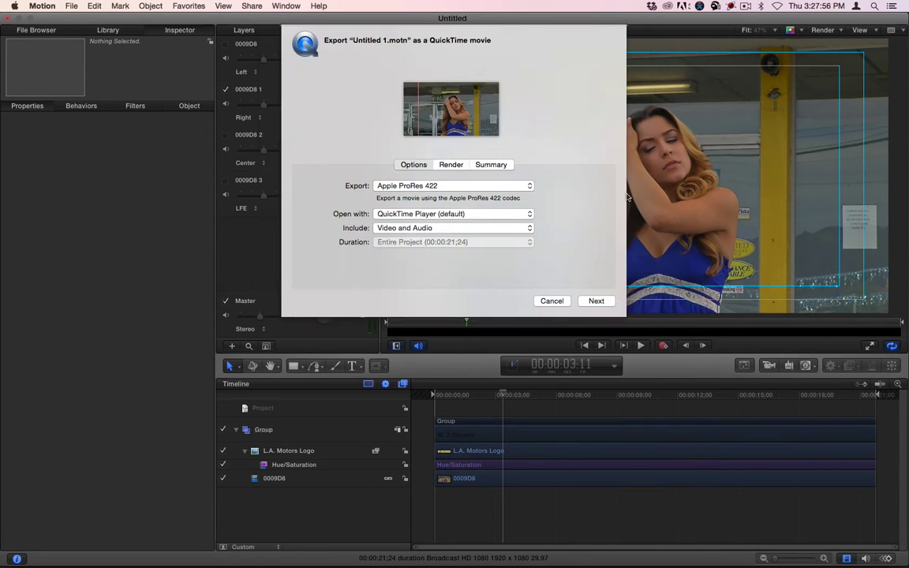
pyautogui.press('Return')
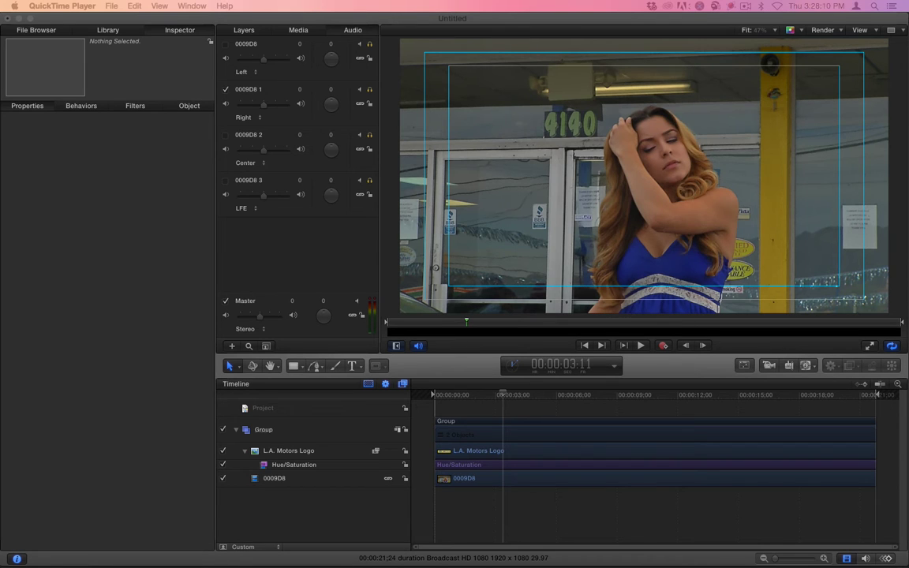
# Move the playhead to 00:00:17;11 and delete all keyframes of the L.A. Motors Logo in the Keyframe Editor.
pyautogui.click(653, 397)
pyautogui.moveTo(653, 395); pyautogui.dragTo(786, 392)
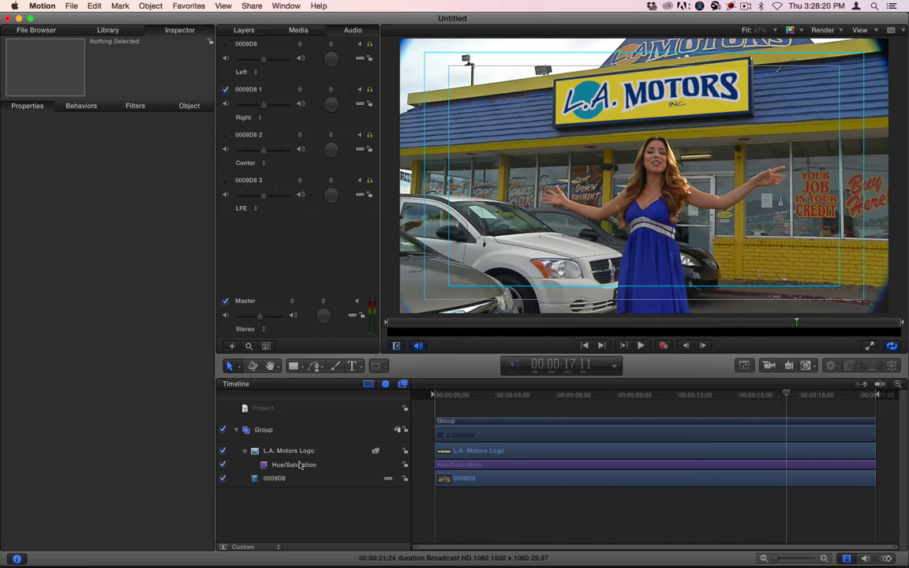
pyautogui.press('super+8')
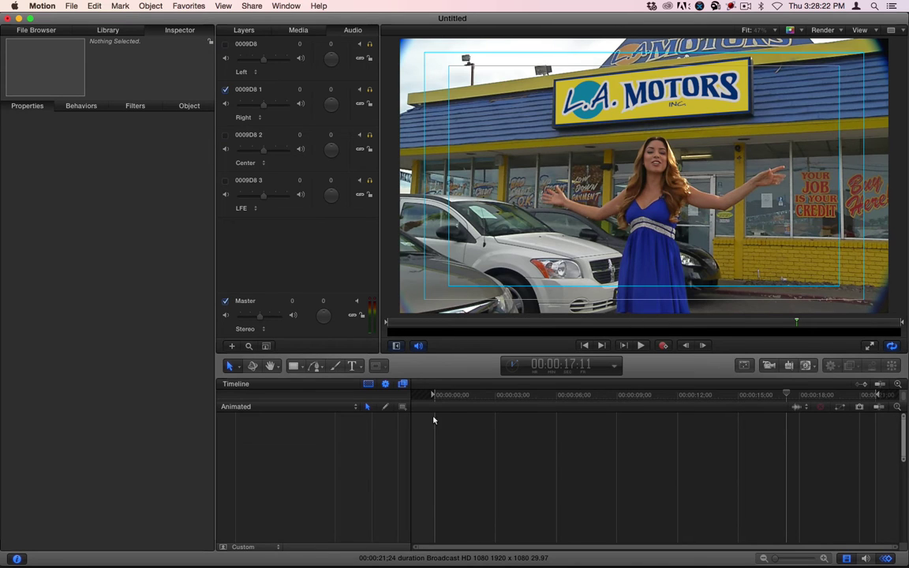
pyautogui.press('super+7')
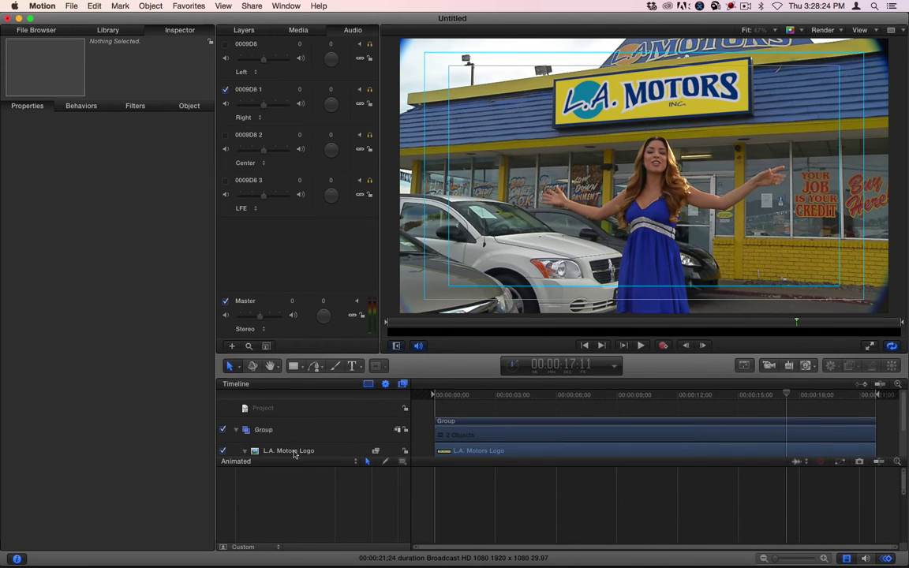
pyautogui.click(294, 452)
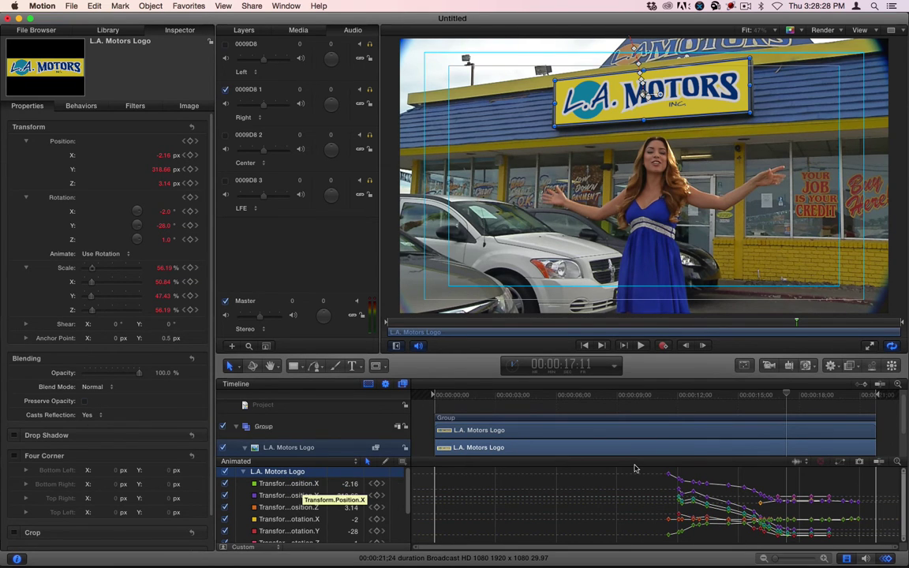
pyautogui.press('super+a')
pyautogui.press('Delete')
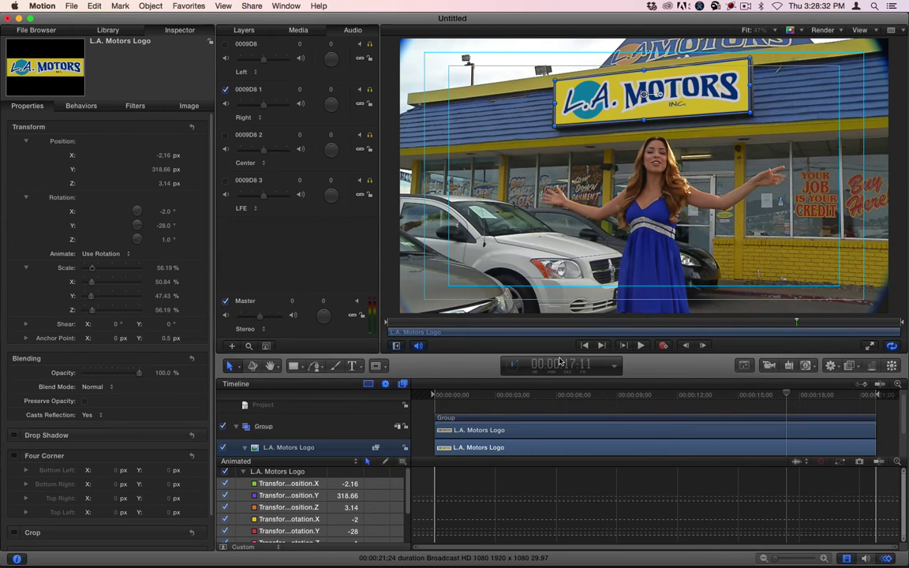
# Add an Analyze Motion behavior to clip 0009D8 and a Match Move behavior to the L.A. Motors Logo.
pyautogui.click(108, 30)
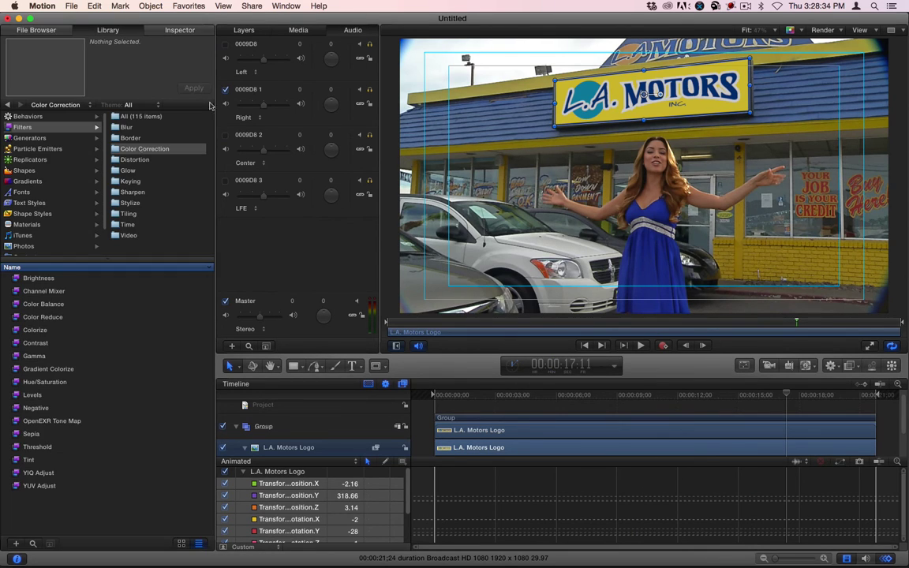
pyautogui.click(30, 117)
pyautogui.click(144, 161)
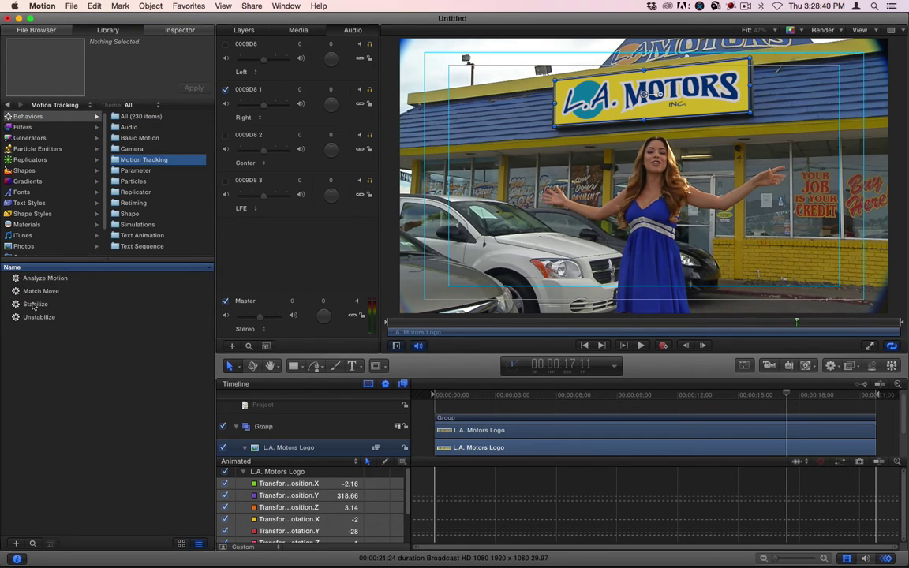
pyautogui.moveTo(30, 280); pyautogui.dragTo(300, 479)
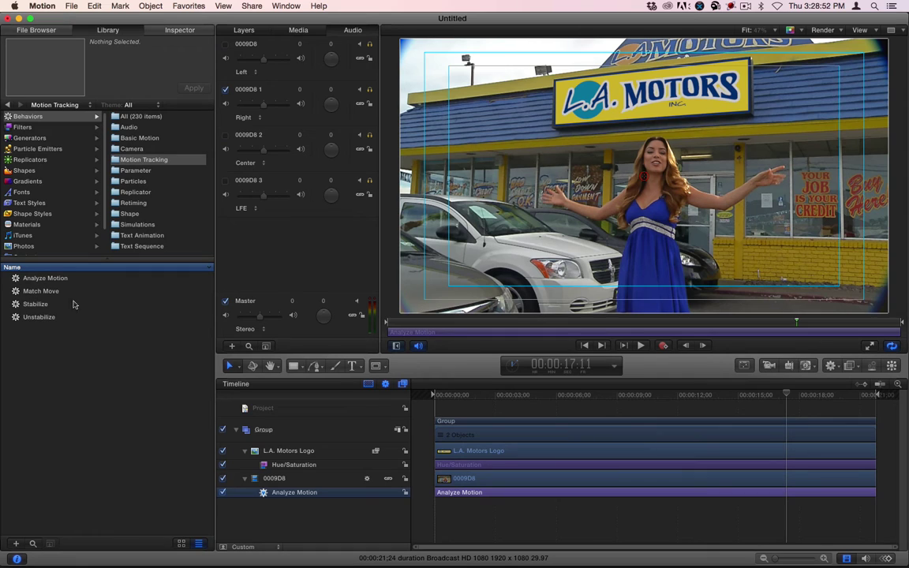
pyautogui.moveTo(74, 304); pyautogui.dragTo(306, 454)
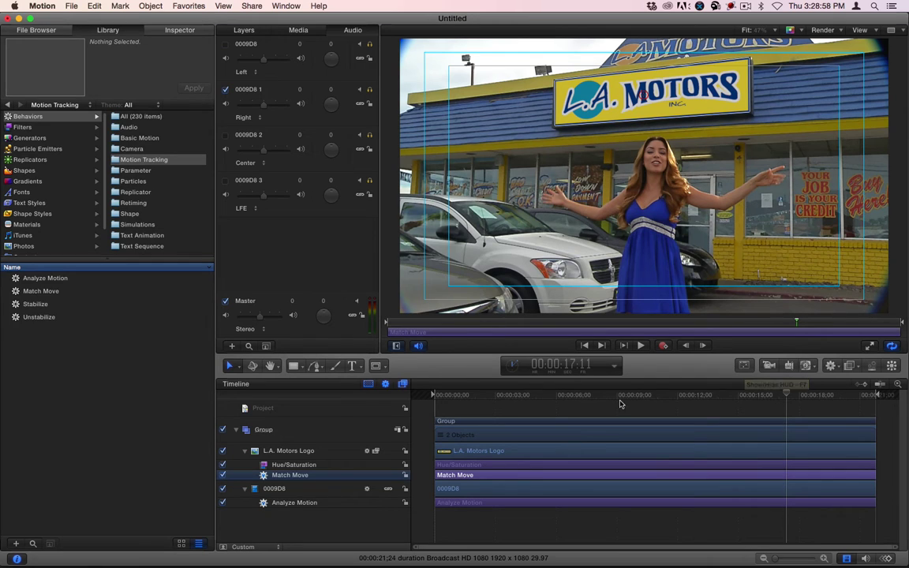
# Hide the L.A. Motors Logo layer and add a second Analyze Motion behavior to clip 0009D8.
pyautogui.click(284, 504)
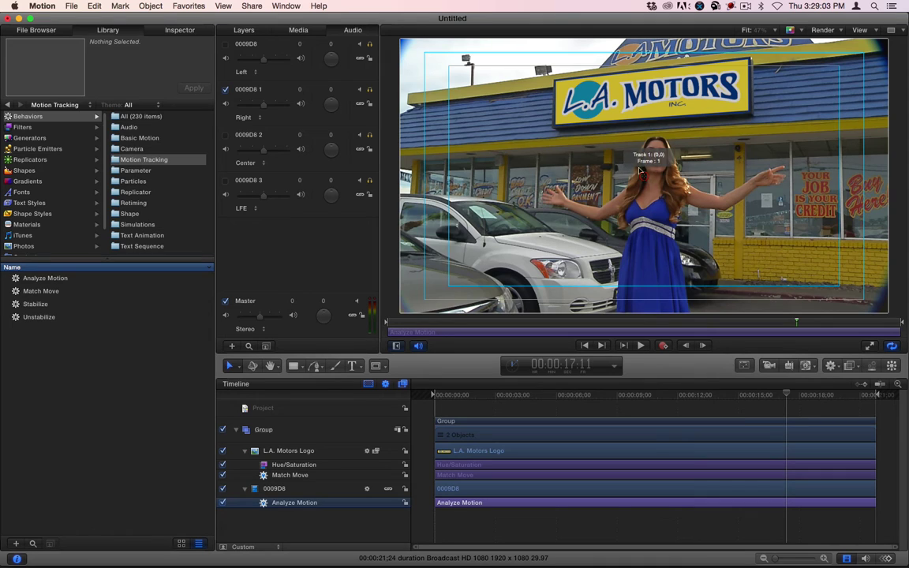
pyautogui.click(223, 450)
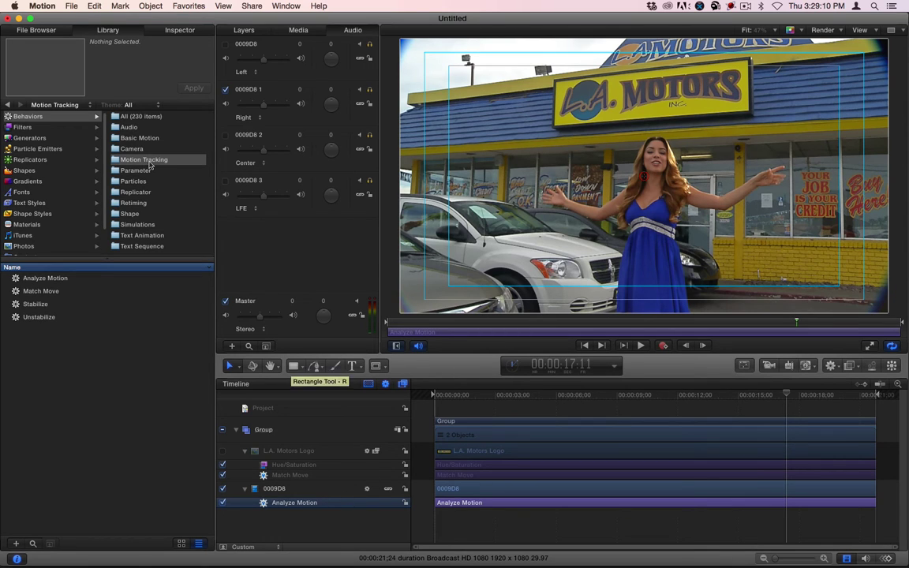
pyautogui.moveTo(45, 280); pyautogui.dragTo(301, 508)
pyautogui.click(301, 514)
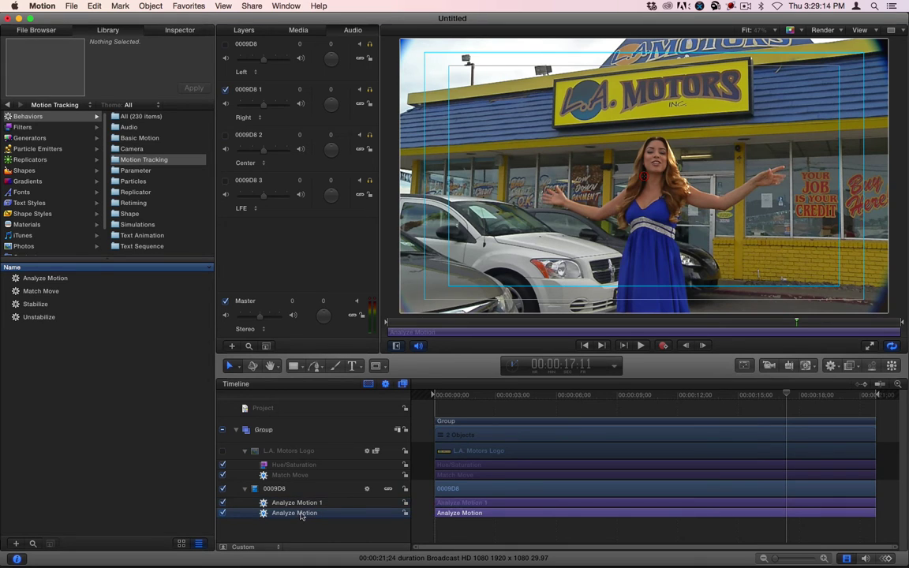
# Place the Analyze Motion tracker at the sign's left edge and the Analyze Motion 1 tracker on the S of MOTORS.
pyautogui.moveTo(616, 211); pyautogui.dragTo(569, 91)
pyautogui.click(297, 503)
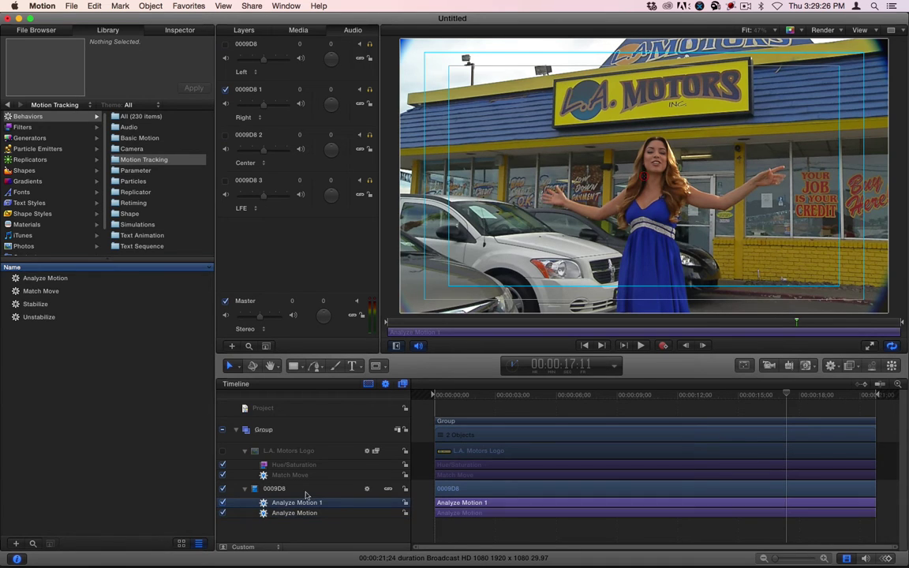
pyautogui.moveTo(652, 178); pyautogui.dragTo(731, 79)
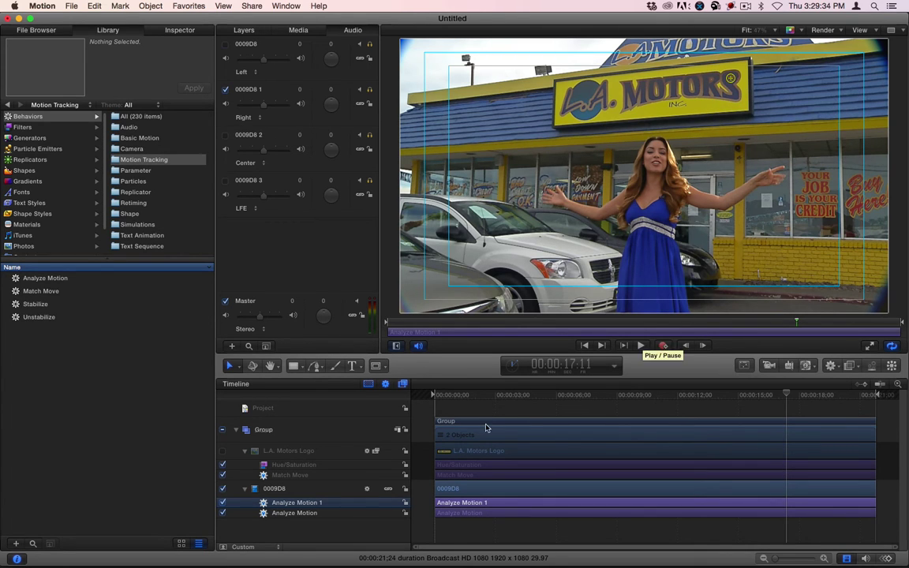
pyautogui.click(287, 475)
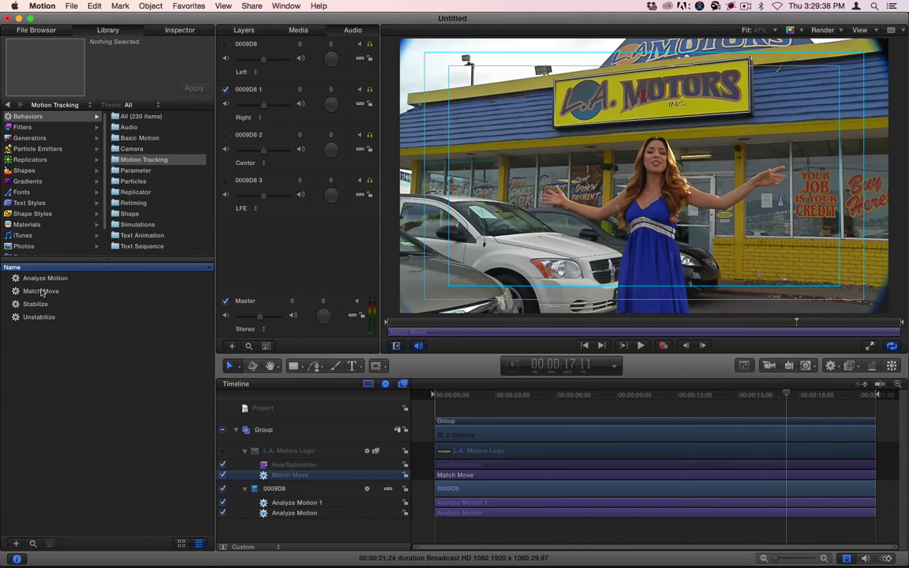
pyautogui.click(311, 503)
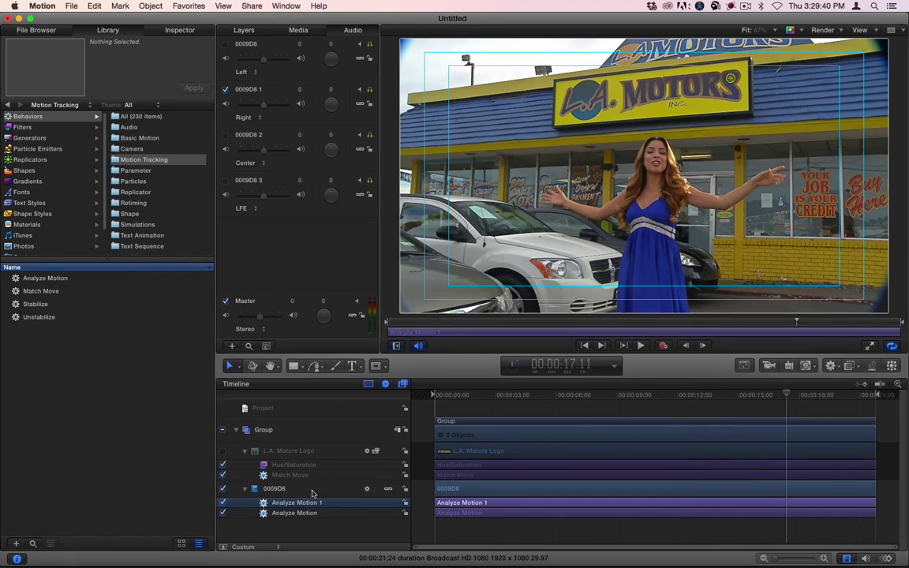
pyautogui.rightClick(304, 504)
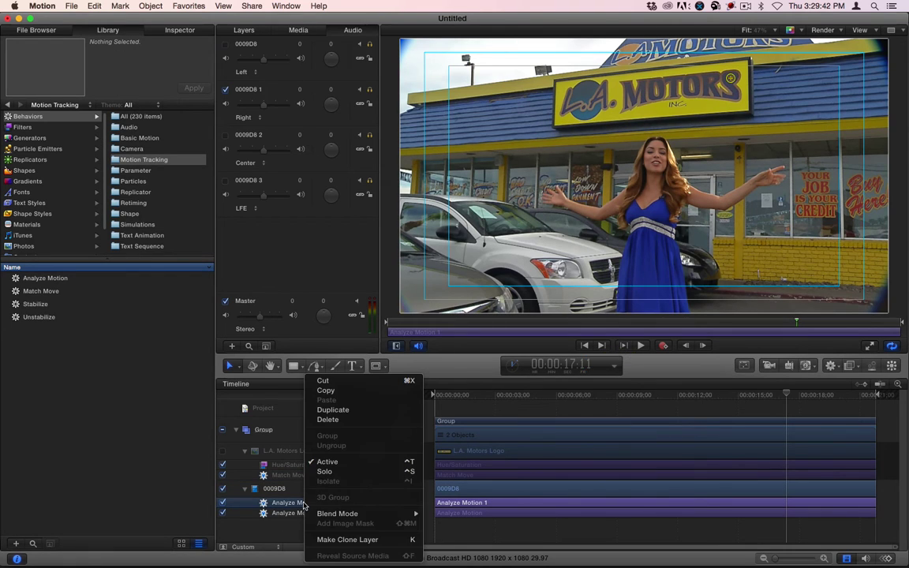
pyautogui.click(277, 527)
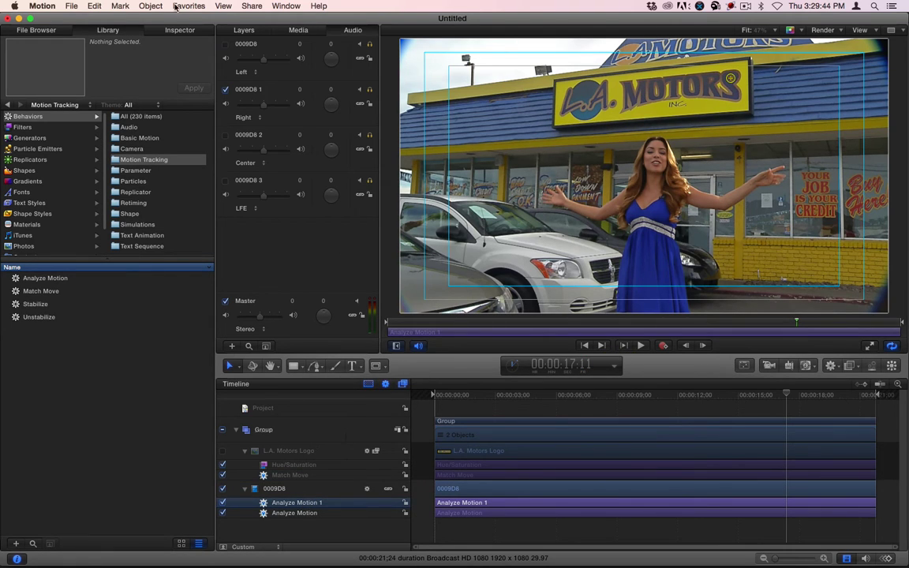
# Reposition the Analyze Motion 1 tracker on the S of MOTORS at 00:00:21;23, analyze in reverse, and stop the analysis partway.
pyautogui.click(179, 29)
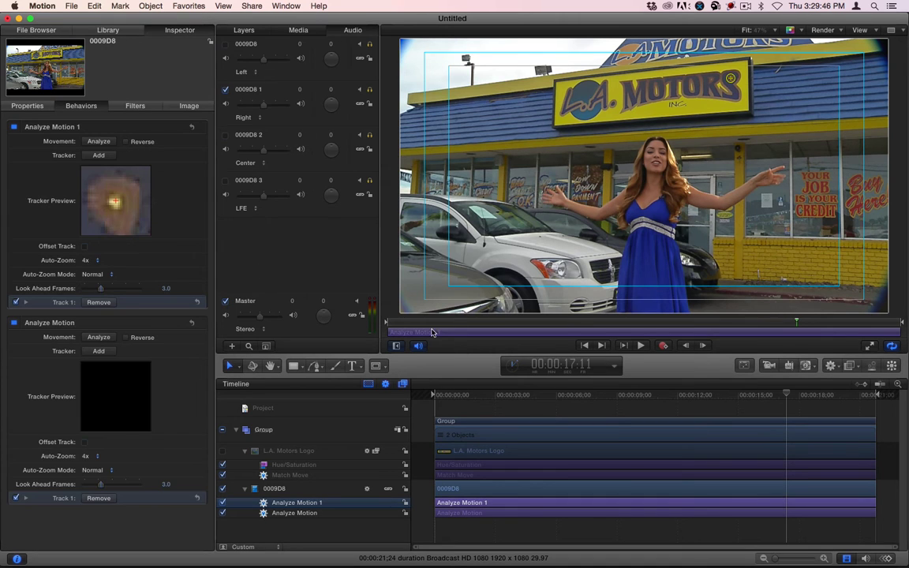
pyautogui.moveTo(788, 398); pyautogui.dragTo(880, 396)
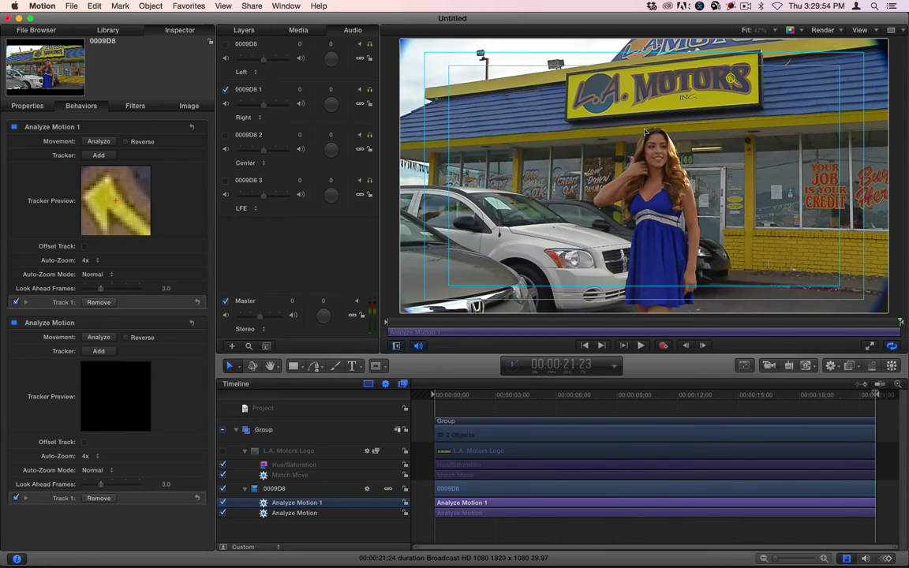
pyautogui.moveTo(730, 78); pyautogui.dragTo(740, 72)
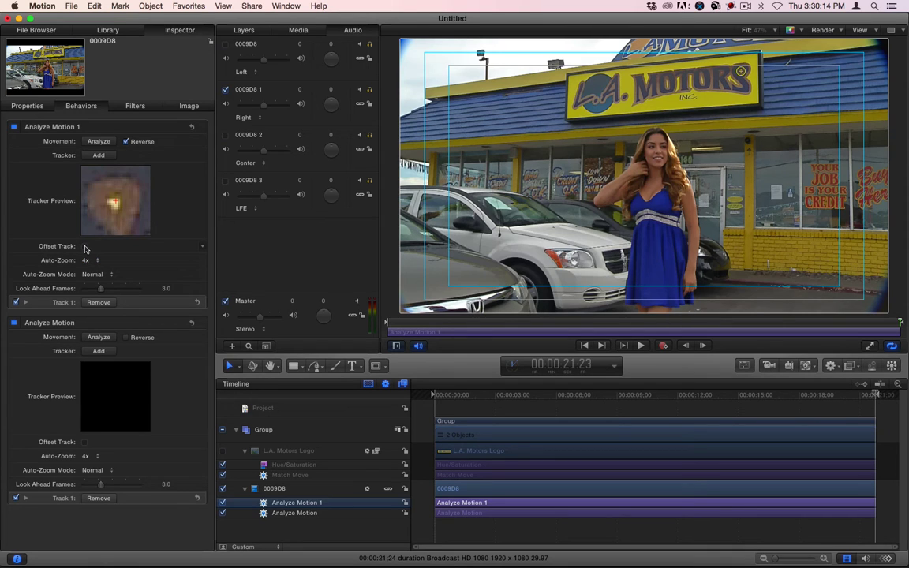
pyautogui.click(125, 141)
pyautogui.click(98, 141)
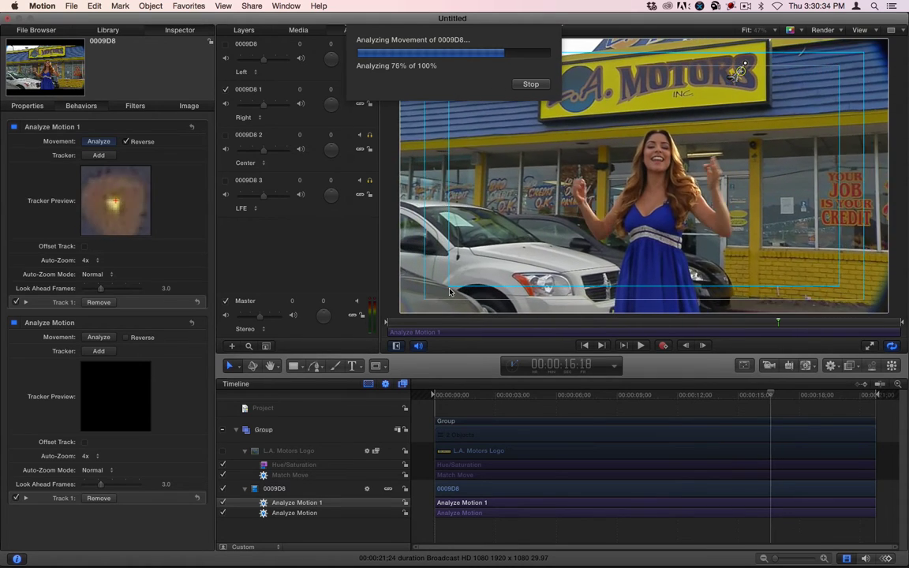
pyautogui.press('Escape')
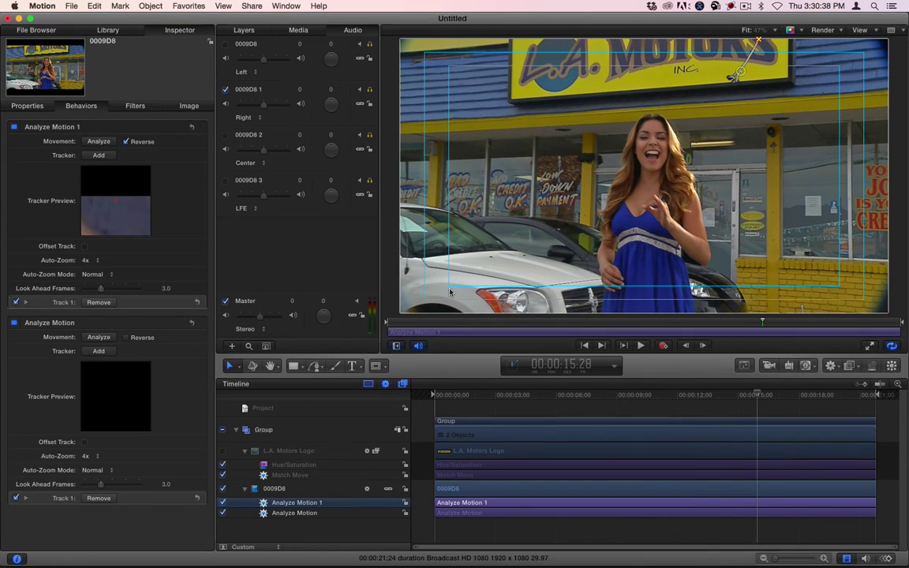
# Return to 00:00:21;23 and move the Analyze Motion and Analyze Motion 1 trackers onto the sign's top-left and top-right corners.
pyautogui.moveTo(789, 394); pyautogui.dragTo(887, 398)
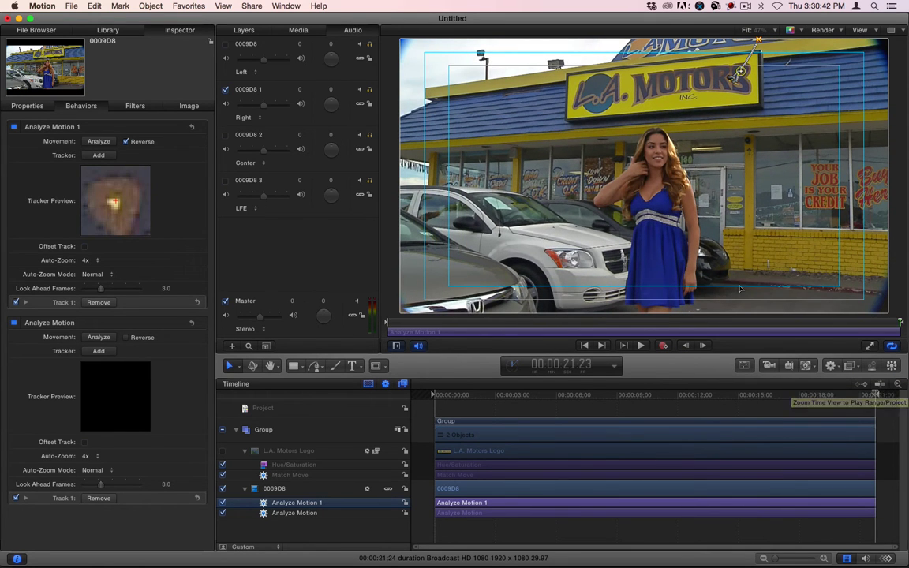
pyautogui.click(312, 514)
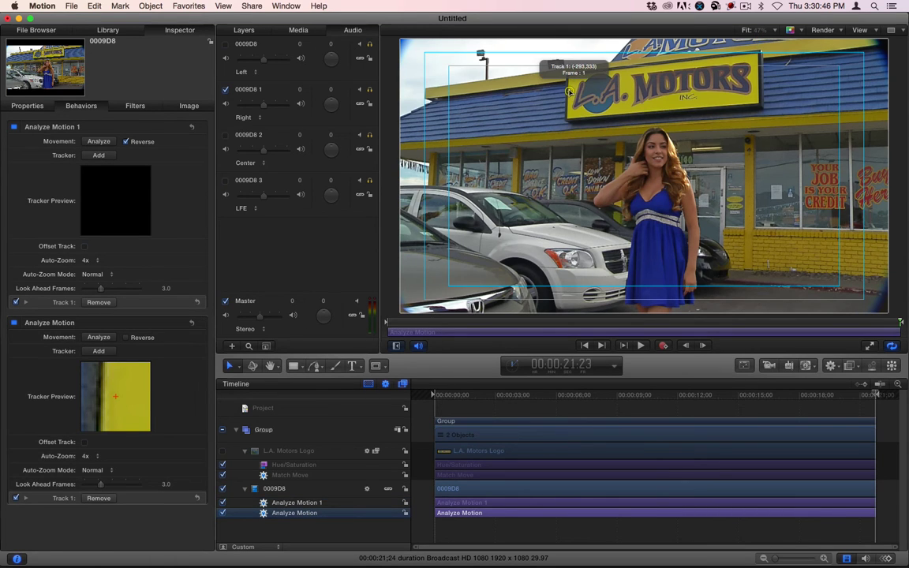
pyautogui.moveTo(567, 91)
pyautogui.mouseDown()
pyautogui.moveTo(568, 79)
pyautogui.moveTo(567, 117)
pyautogui.moveTo(568, 77)
pyautogui.mouseUp()
pyautogui.click(303, 503)
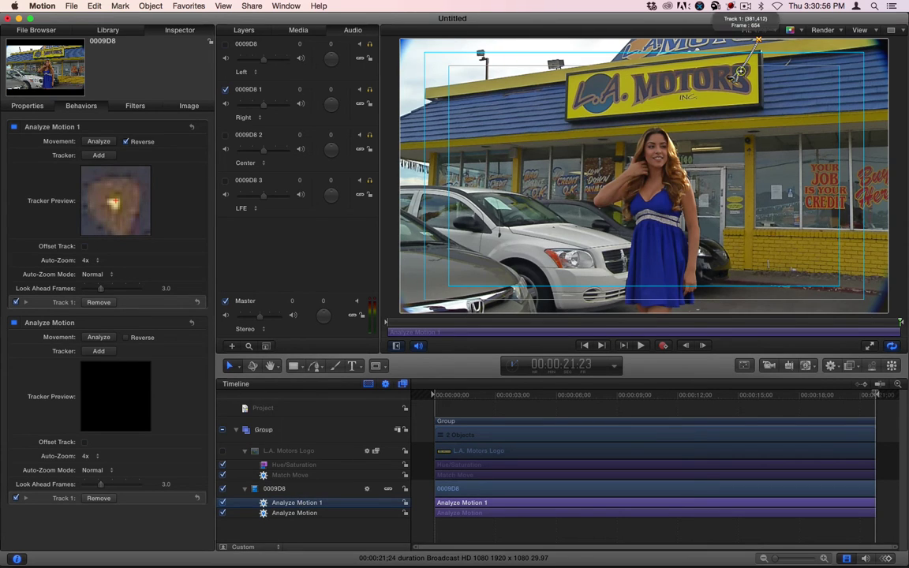
pyautogui.moveTo(755, 72); pyautogui.dragTo(757, 54)
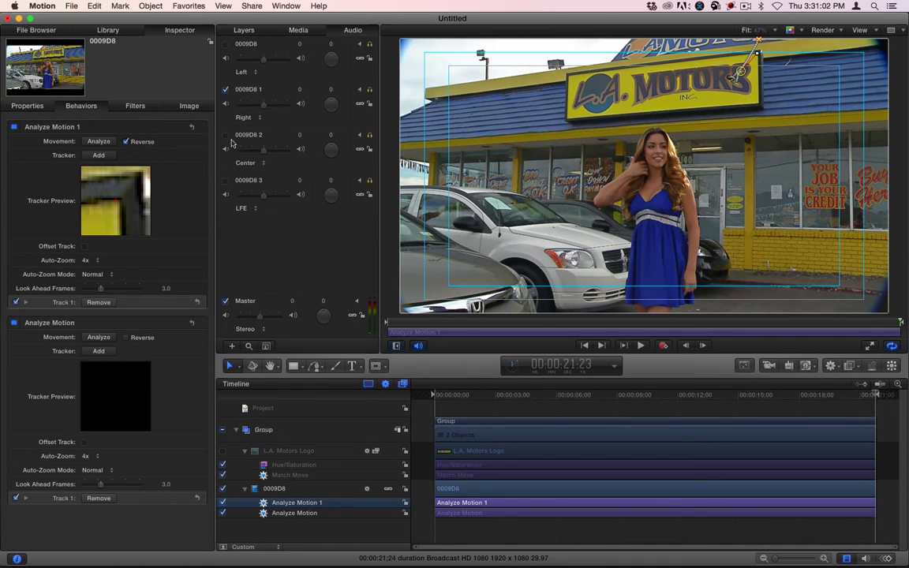
# Add a third Analyze Motion behavior to clip 0009D8 and rename the two existing ones Top Left and Top Right.
pyautogui.click(108, 30)
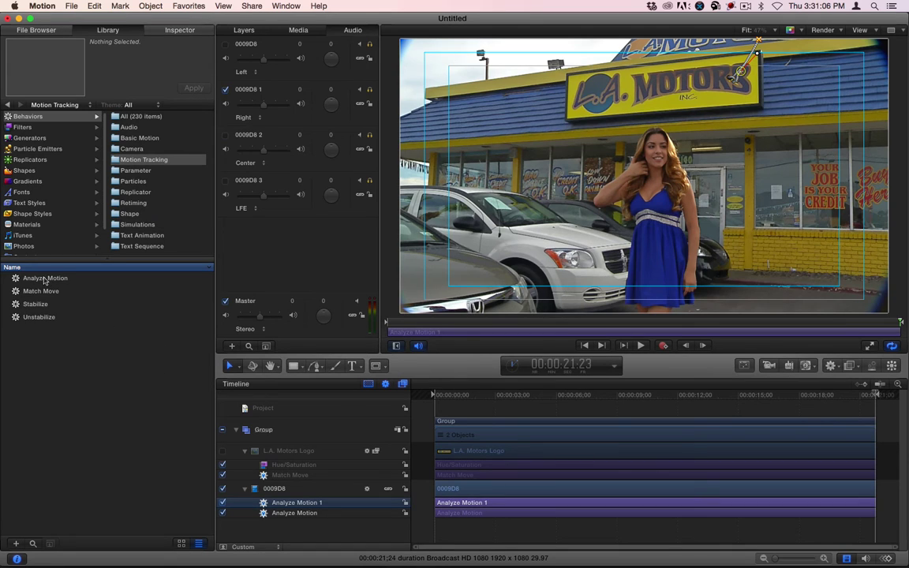
pyautogui.moveTo(45, 281); pyautogui.dragTo(327, 494)
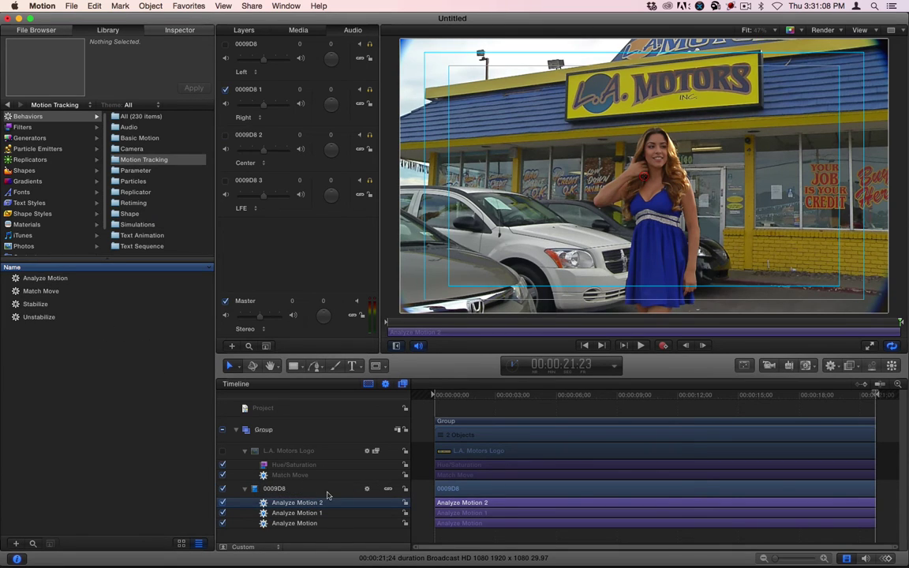
pyautogui.doubleClick(299, 524)
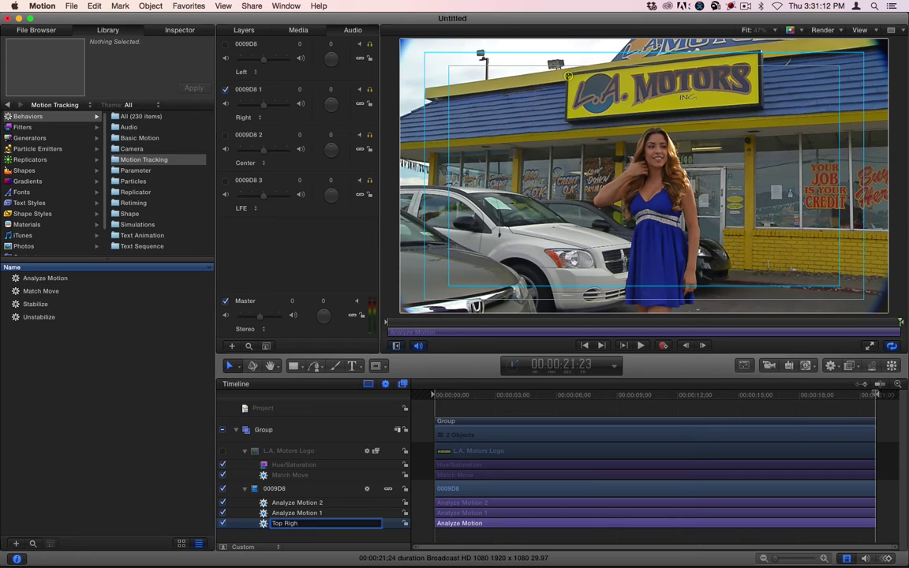
pyautogui.doubleClick(308, 512)
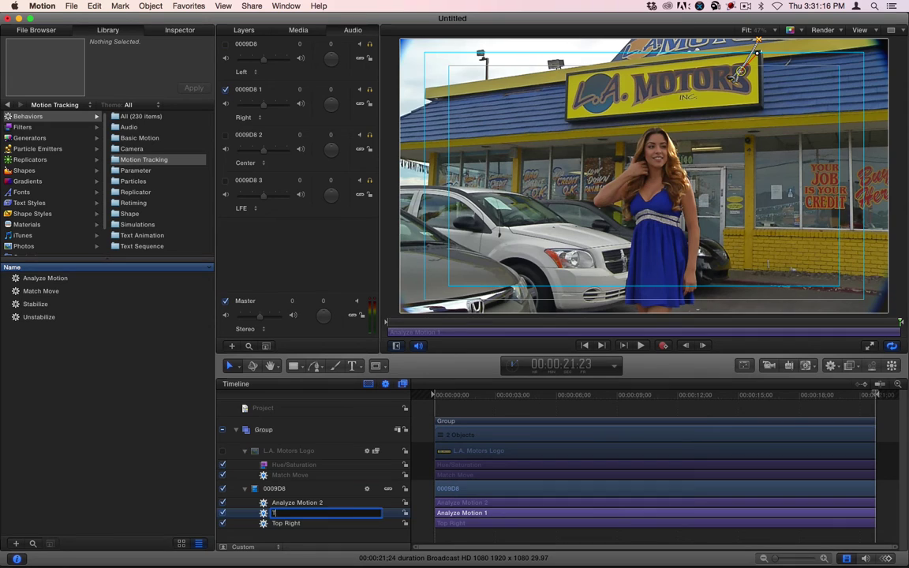
pyautogui.write('Top Right')
pyautogui.press('Return')
pyautogui.doubleClick(292, 523)
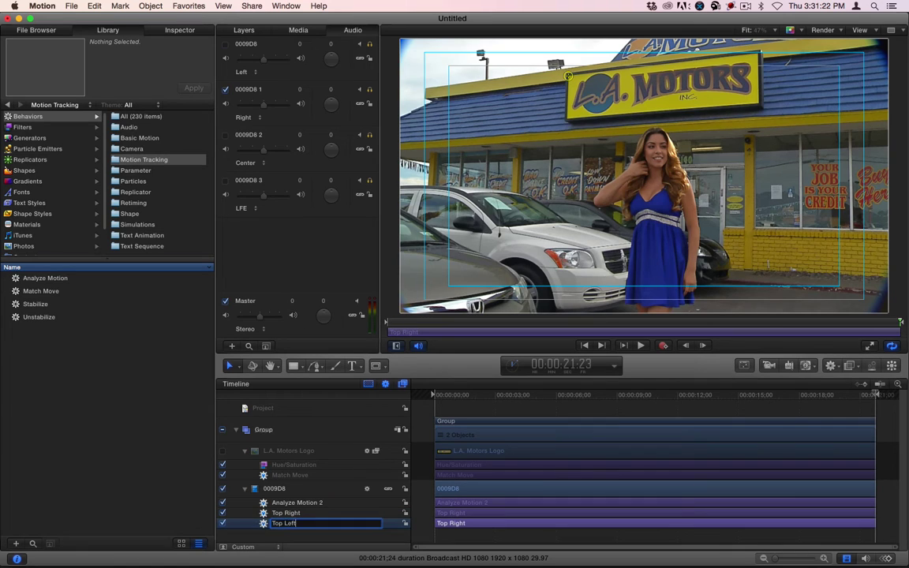
pyautogui.press('Return')
# Rename Analyze Motion 2 as Bottom Right and place its tracker on the sign's bottom-right corner.
pyautogui.doubleClick(296, 503)
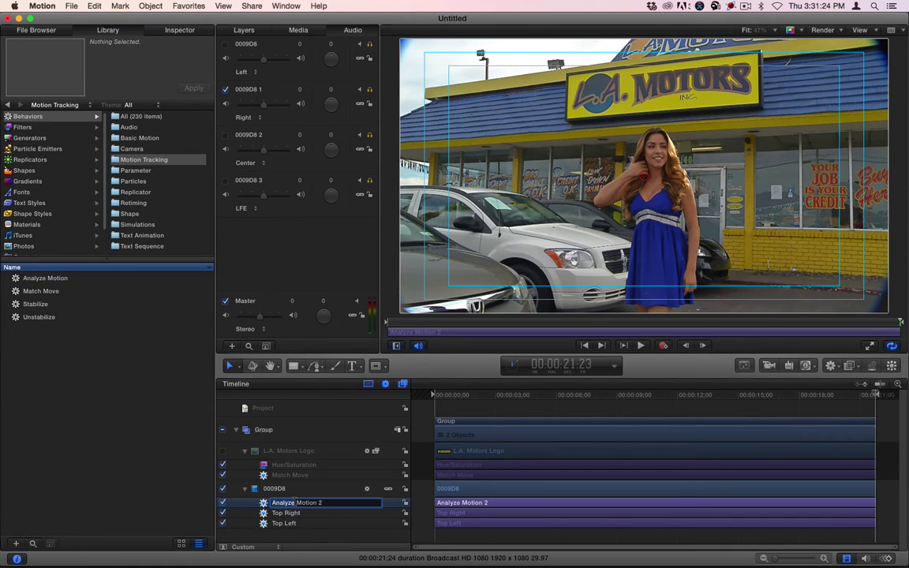
pyautogui.write('Bottom Right')
pyautogui.press('Return')
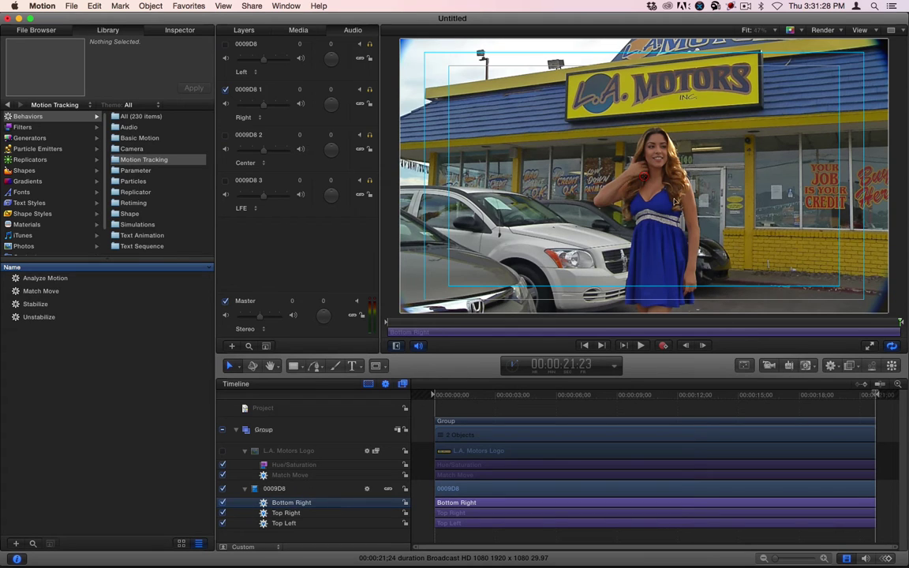
pyautogui.moveTo(645, 181); pyautogui.dragTo(757, 103)
# Add a fourth Analyze Motion behavior to clip 0009D8 and rename it Bottom Left.
pyautogui.moveTo(44, 280); pyautogui.dragTo(293, 499)
pyautogui.doubleClick(308, 503)
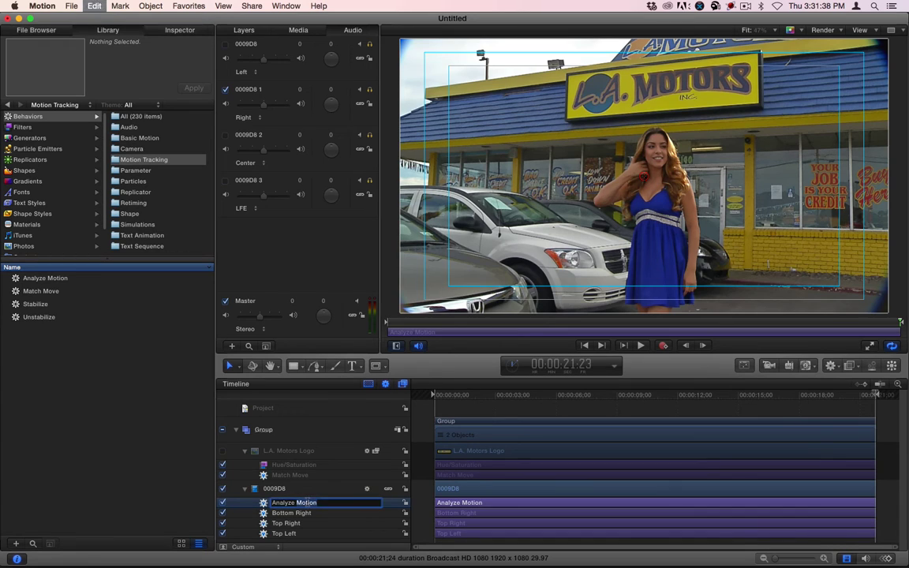
pyautogui.write('Bottom Left')
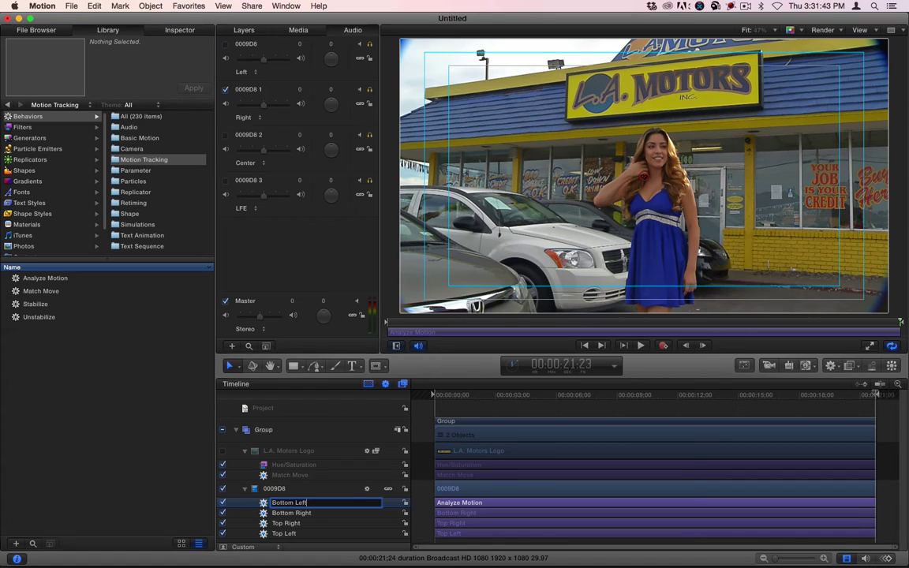
pyautogui.press('Return')
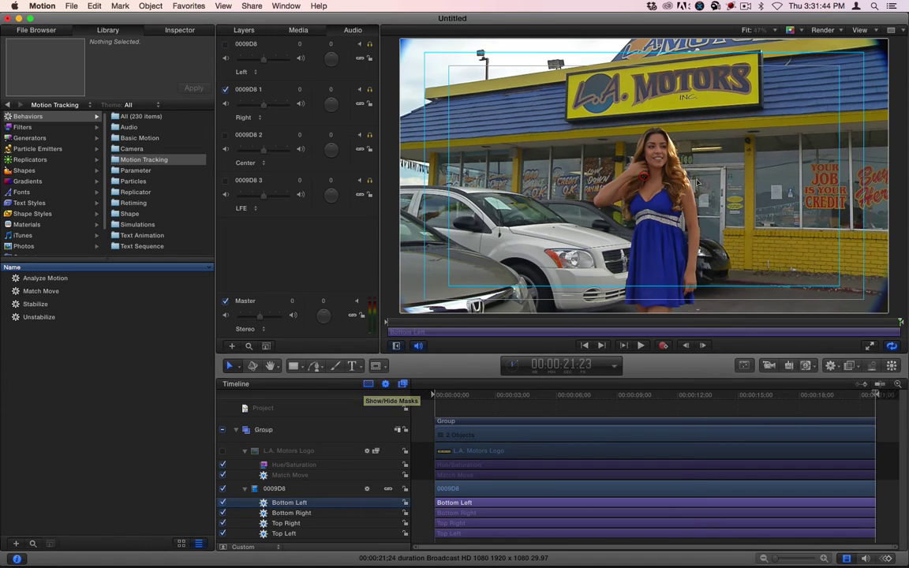
# Place the Bottom Left tracker on the sign's bottom-left corner, analyze it in reverse, and stop once the corner leaves the frame.
pyautogui.moveTo(640, 181); pyautogui.dragTo(567, 118)
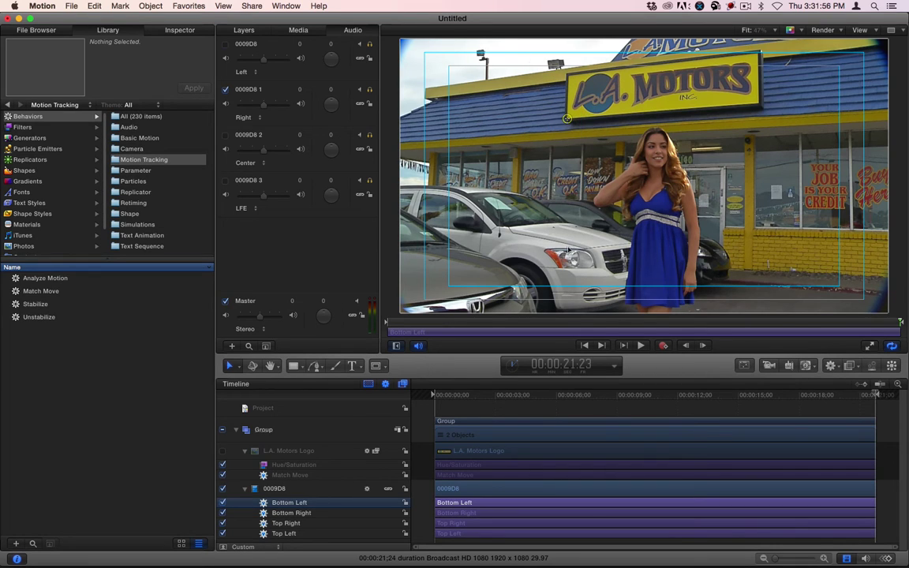
pyautogui.click(179, 31)
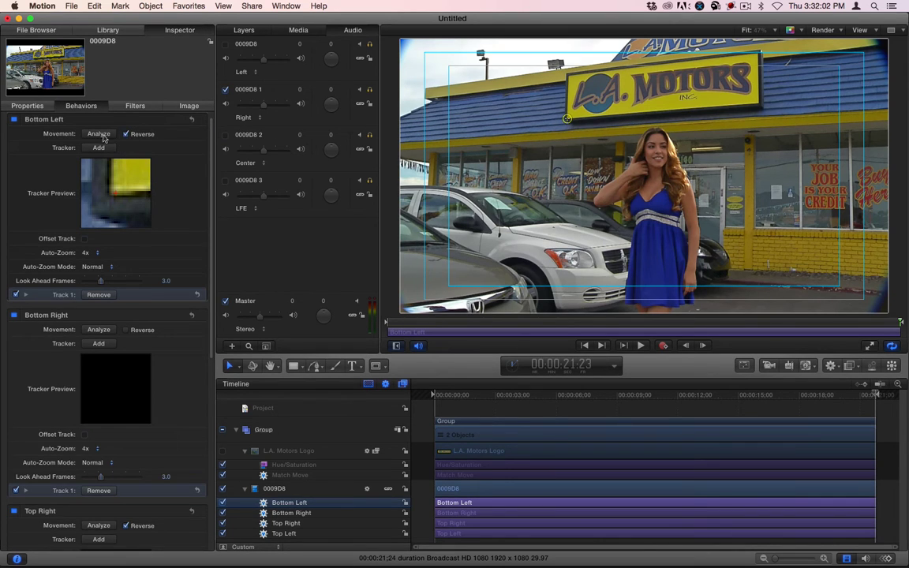
pyautogui.click(99, 134)
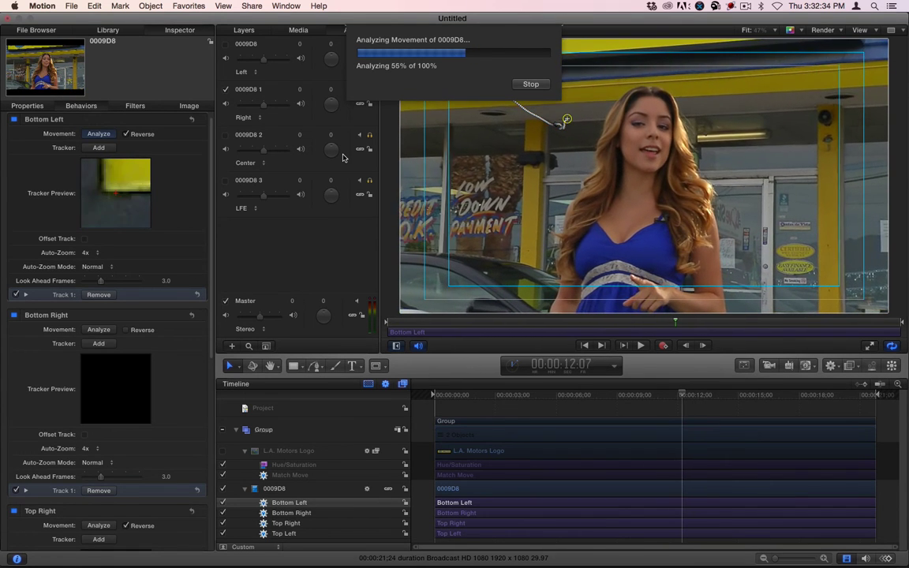
pyautogui.press('Escape')
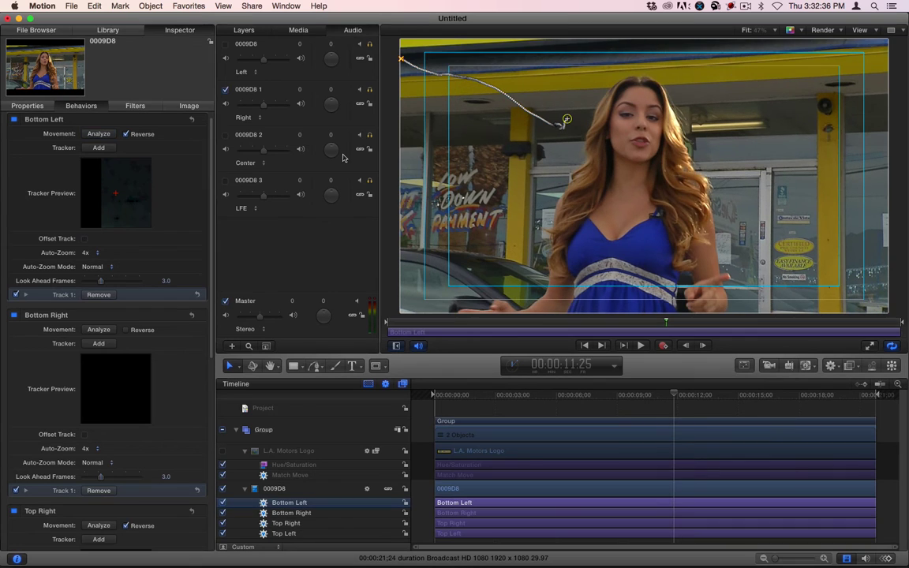
# Return to 00:00:21;23 and analyze the Bottom Right tracker's movement in reverse.
pyautogui.click(701, 345)
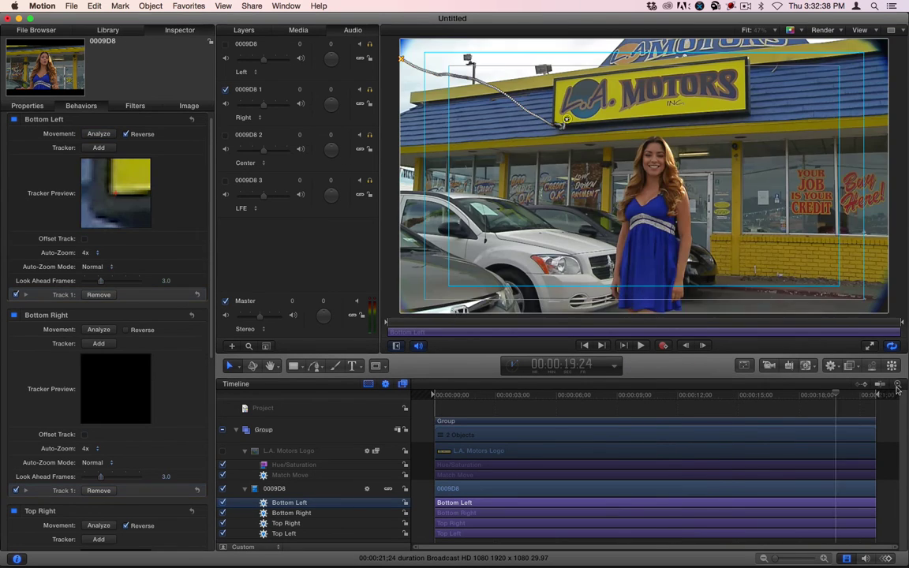
pyautogui.click(284, 512)
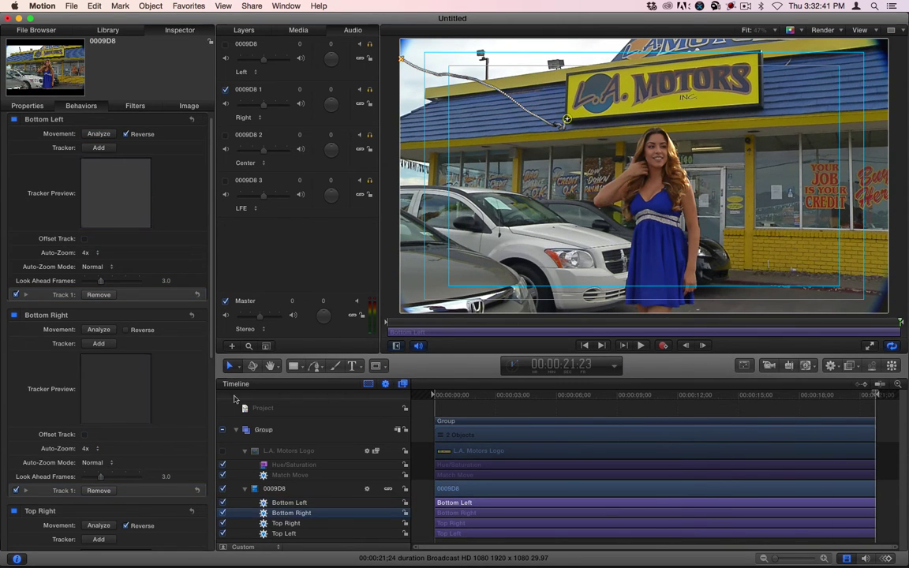
pyautogui.click(98, 330)
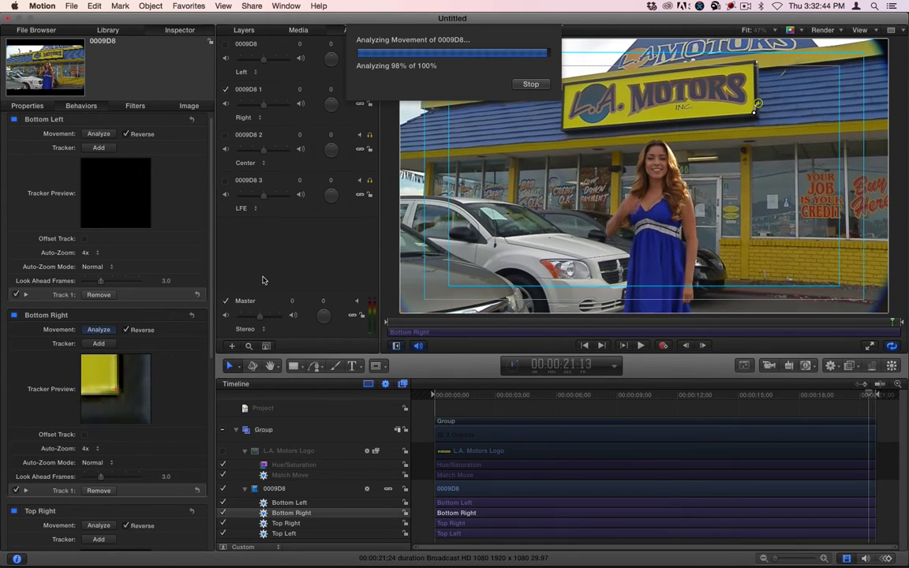
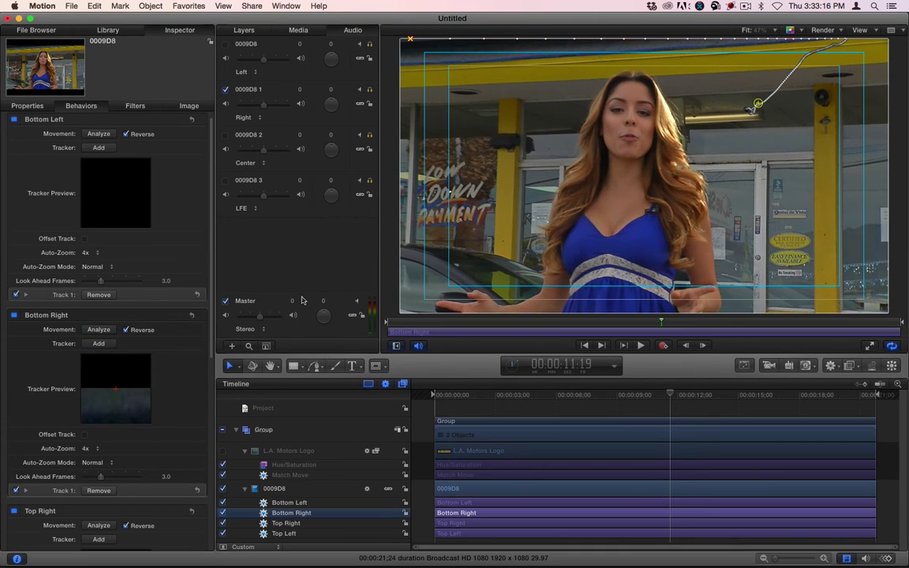
# Open the keyframe editor for Bottom Right and isolate the Track 1.Result.X curve, enlarged around 00:00:12;13.
pyautogui.press('super+8')
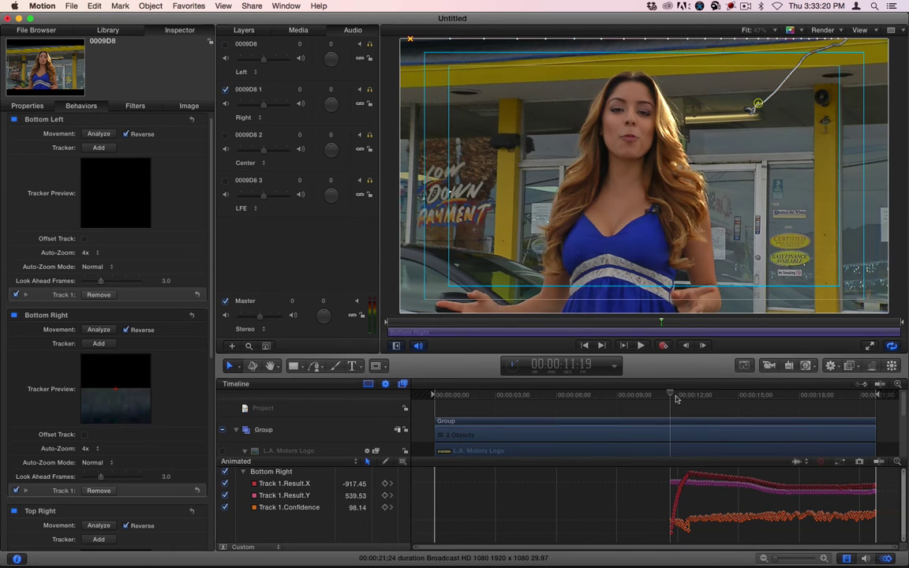
pyautogui.moveTo(675, 398); pyautogui.dragTo(691, 398)
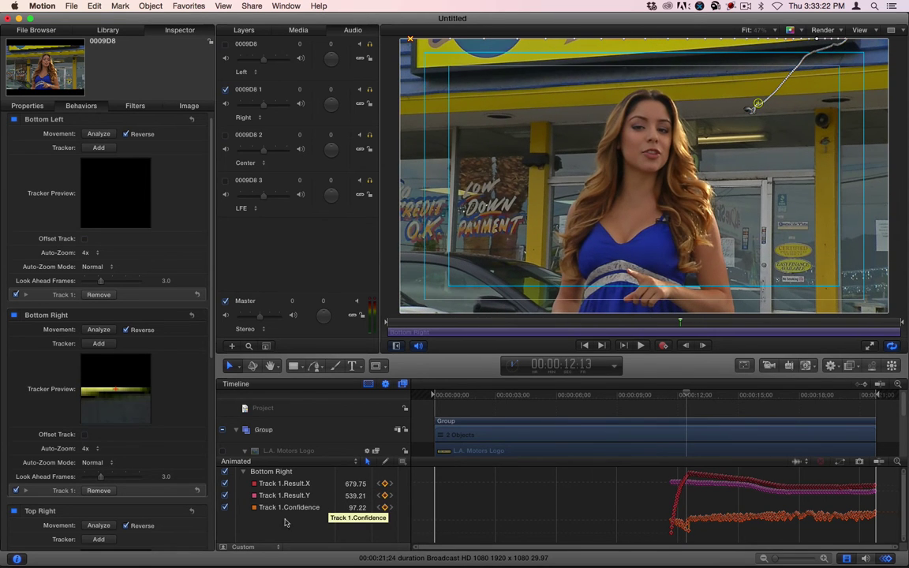
pyautogui.click(224, 495)
pyautogui.click(225, 507)
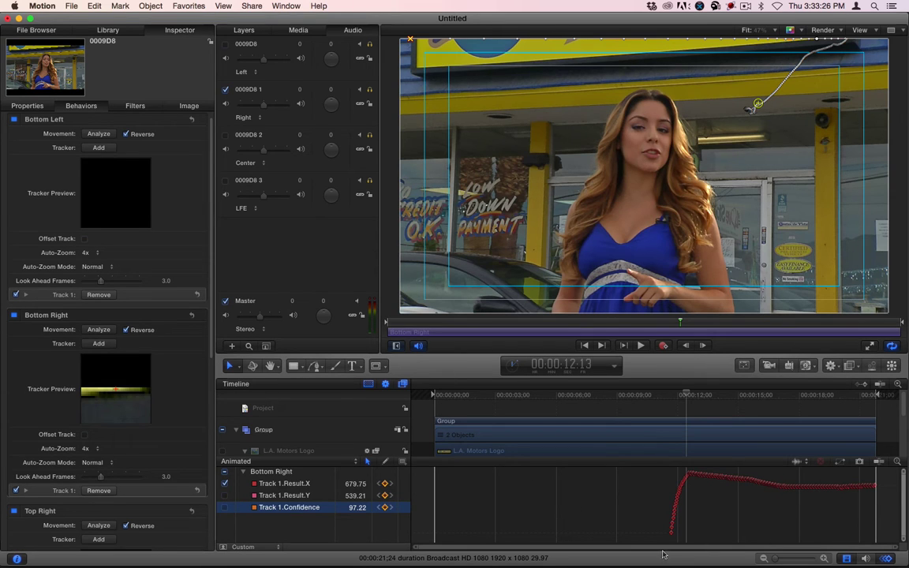
pyautogui.moveTo(798, 560); pyautogui.dragTo(811, 558)
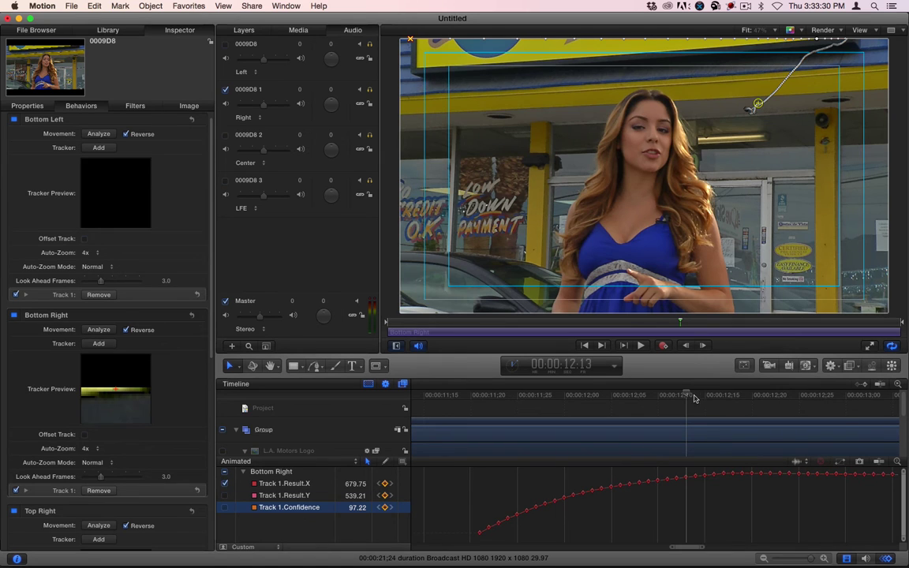
# Delete the stray Track 1.Result.X keyframes before 00:00:12;18 in the Bottom Right track.
pyautogui.moveTo(694, 398); pyautogui.dragTo(732, 396)
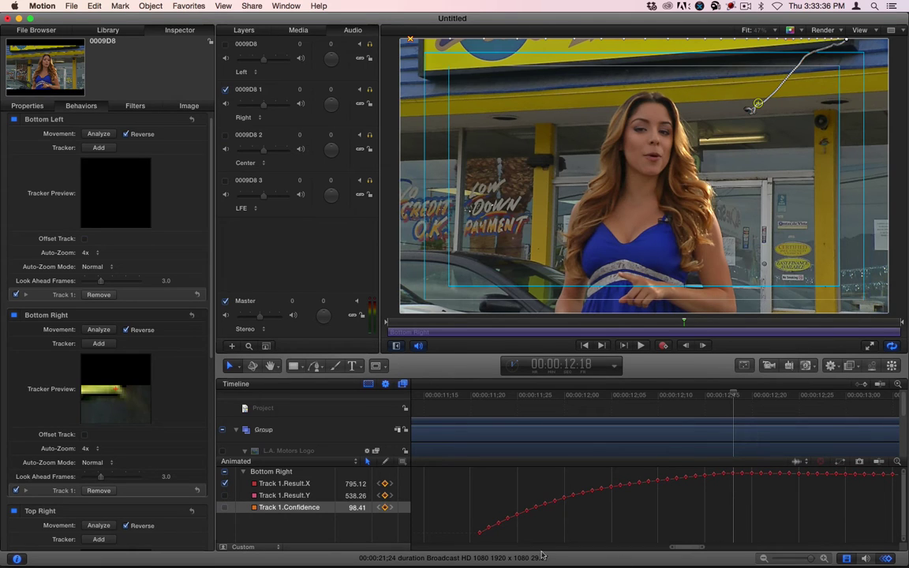
pyautogui.moveTo(472, 539); pyautogui.dragTo(725, 442)
pyautogui.press('Delete')
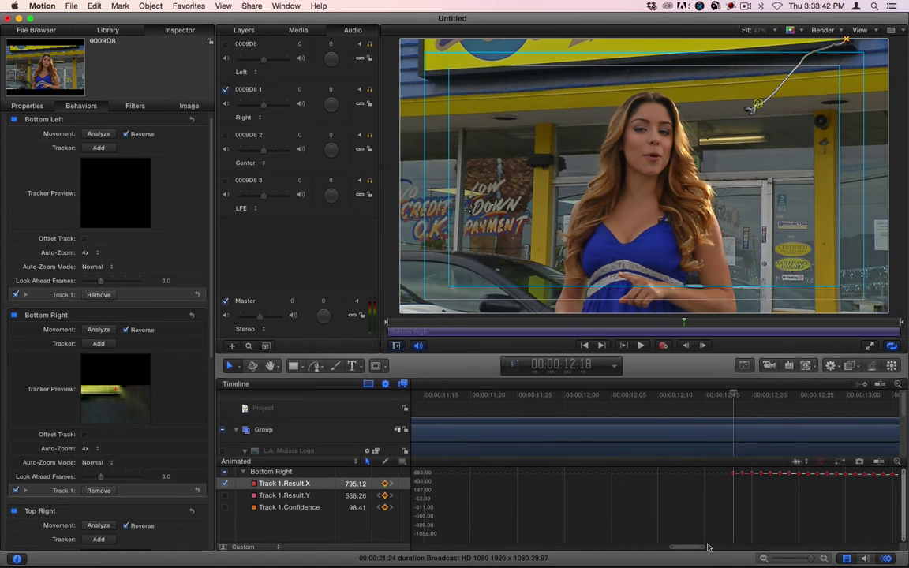
# Return the playhead to 00:00:21;23 and hide the keyframe editor.
pyautogui.moveTo(703, 550); pyautogui.dragTo(877, 547)
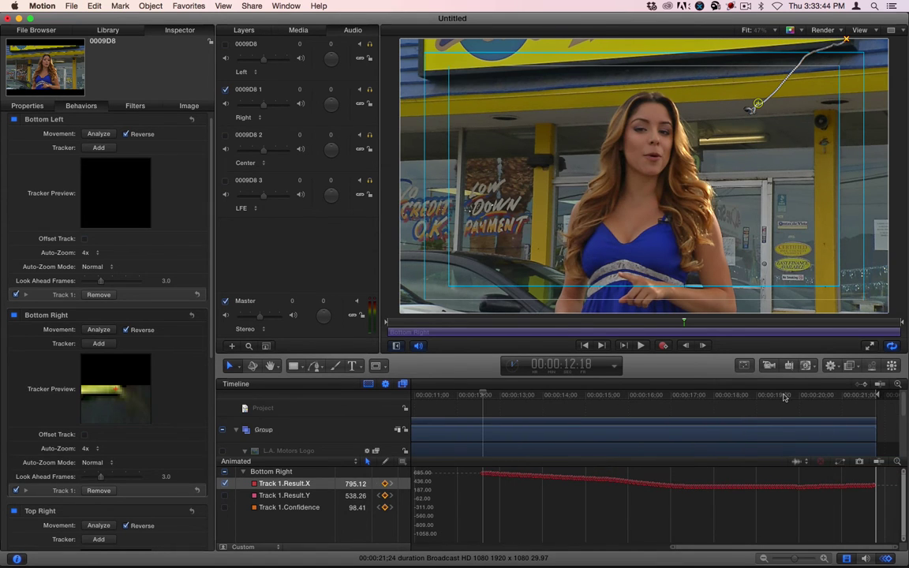
pyautogui.moveTo(784, 396); pyautogui.dragTo(879, 396)
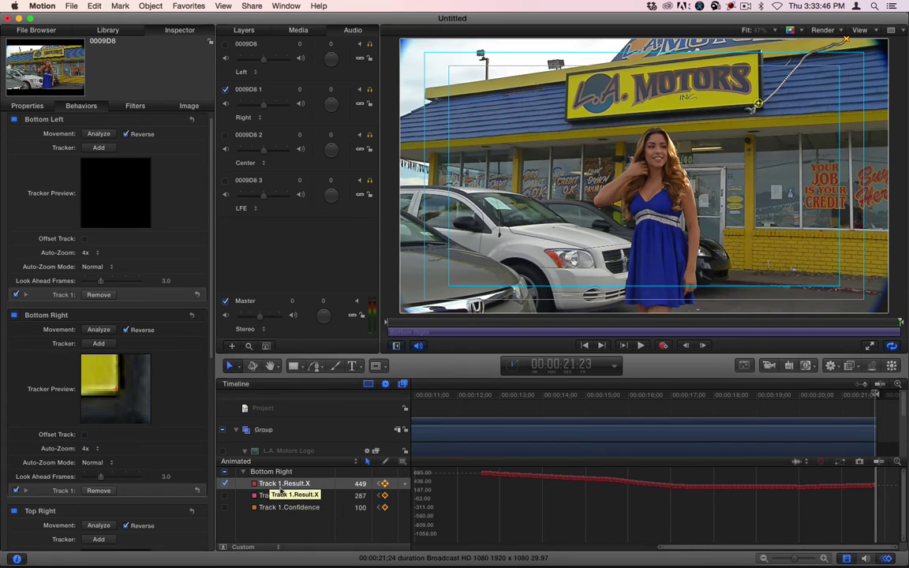
pyautogui.click(282, 494)
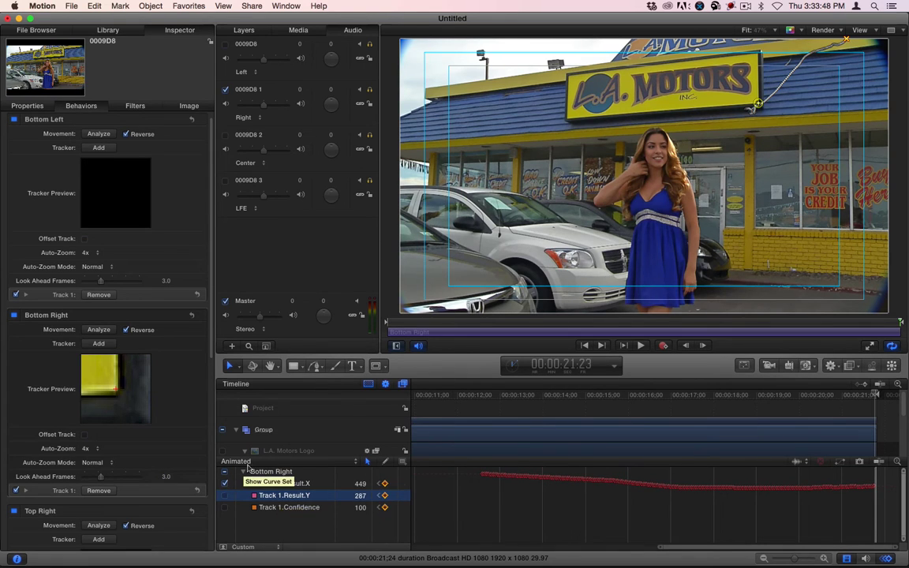
pyautogui.press('super+8')
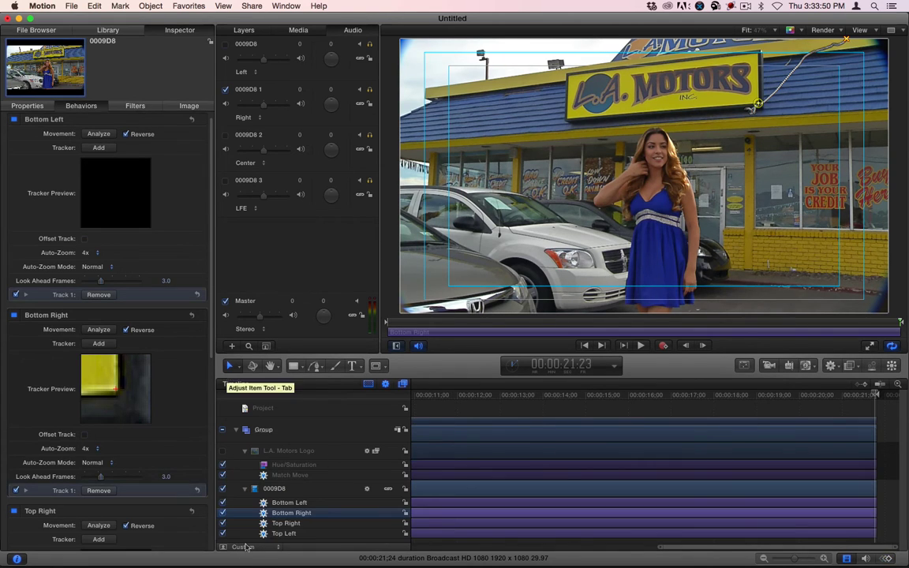
# Analyze the Top Right tracker's movement in reverse from 00:00:21;23.
pyautogui.click(237, 523)
pyautogui.scroll(-3, 145, 438)
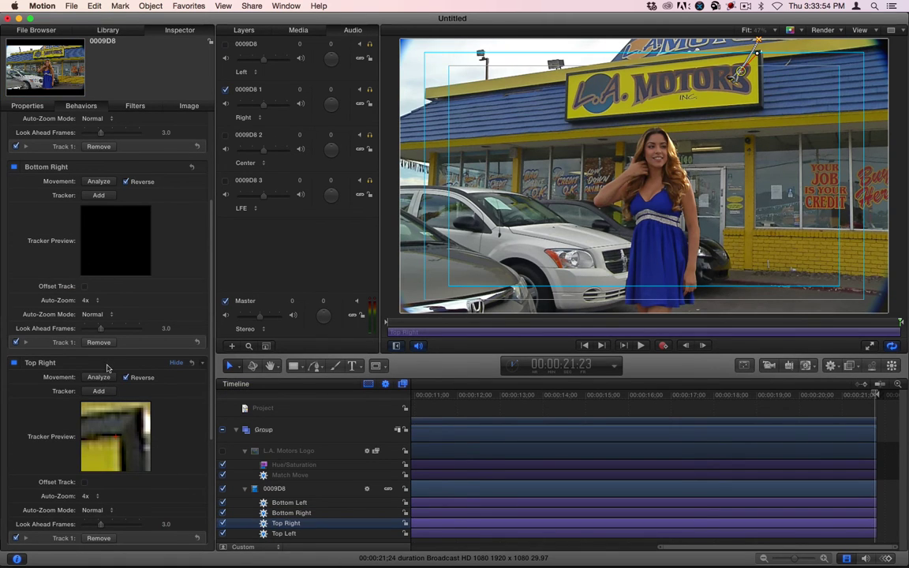
pyautogui.scroll(-1, 108, 367)
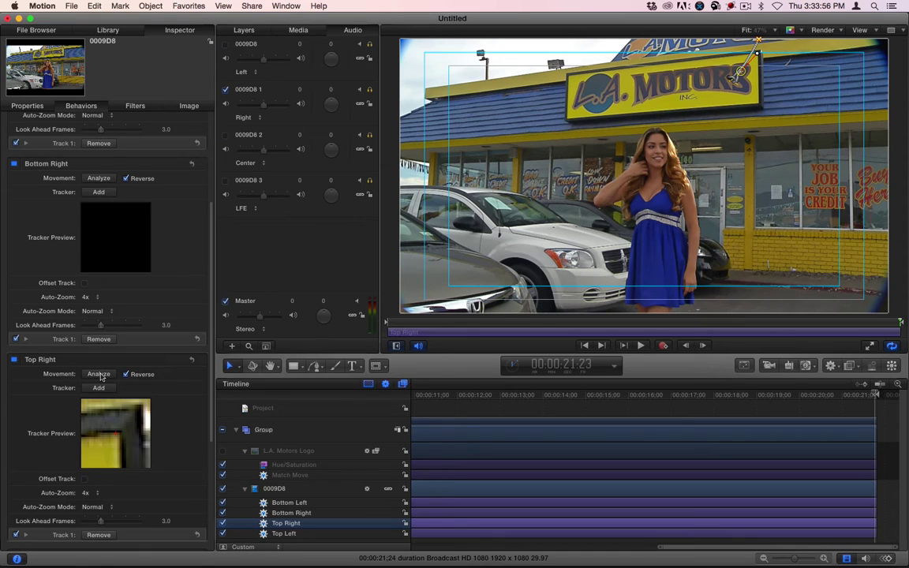
pyautogui.click(98, 374)
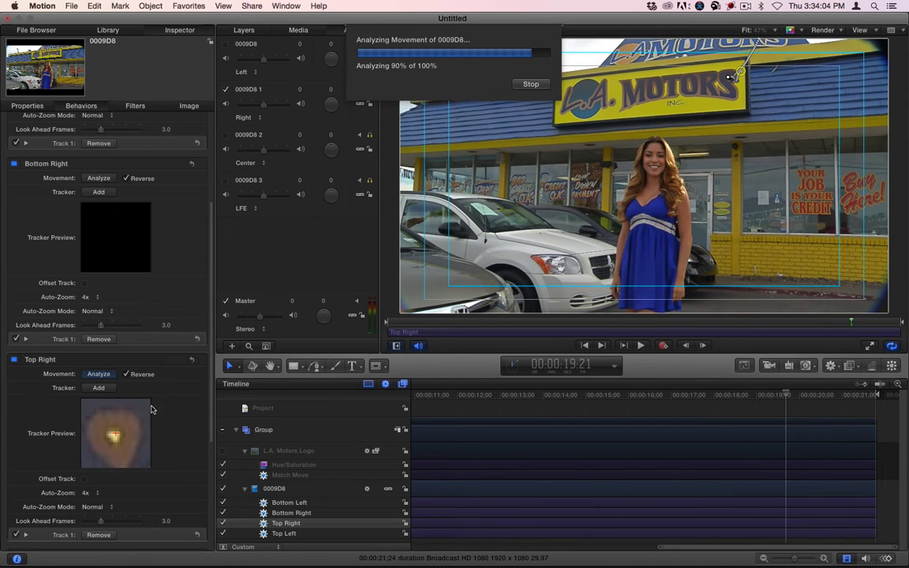
# Stop the movement analysis and delete all keyframes recorded for the Top Right behavior's track.
pyautogui.click(531, 84)
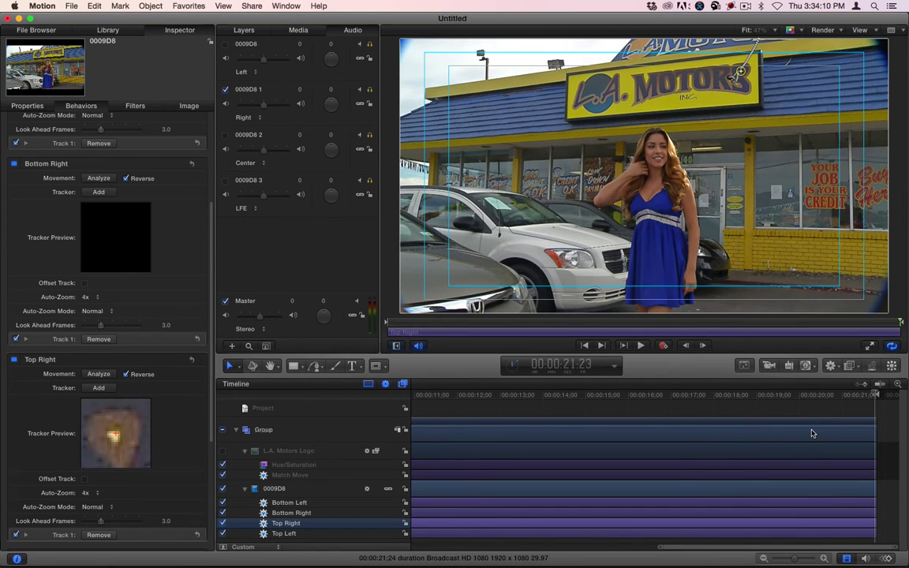
pyautogui.press('super+8')
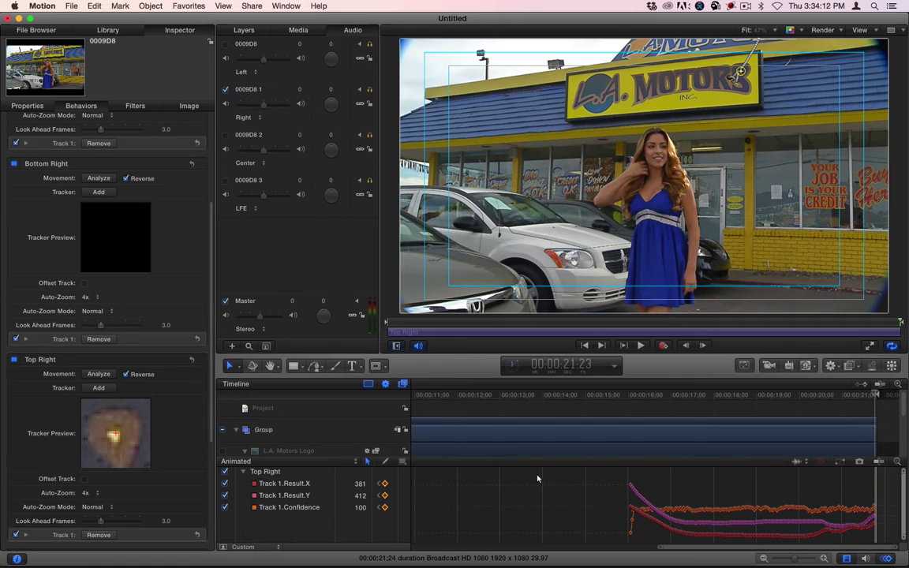
pyautogui.click(340, 473)
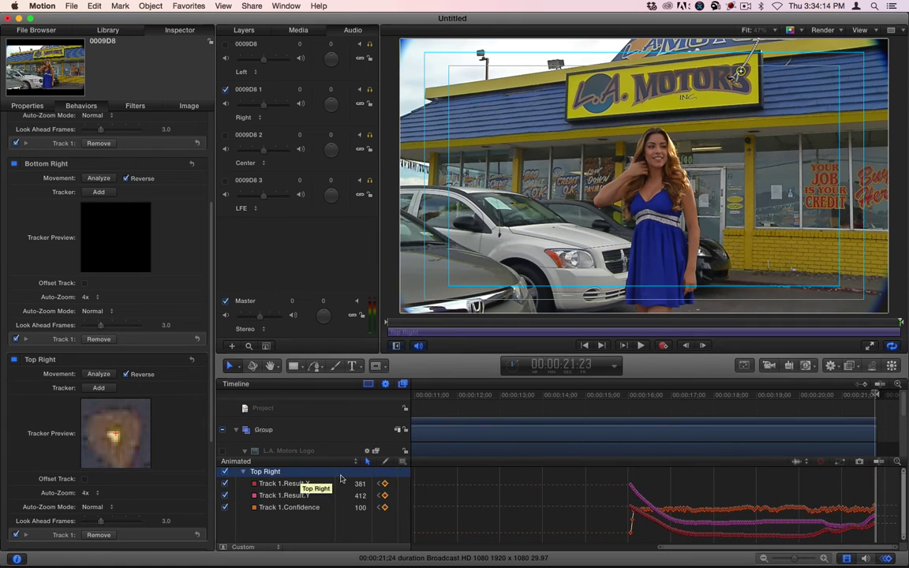
pyautogui.press('super+a')
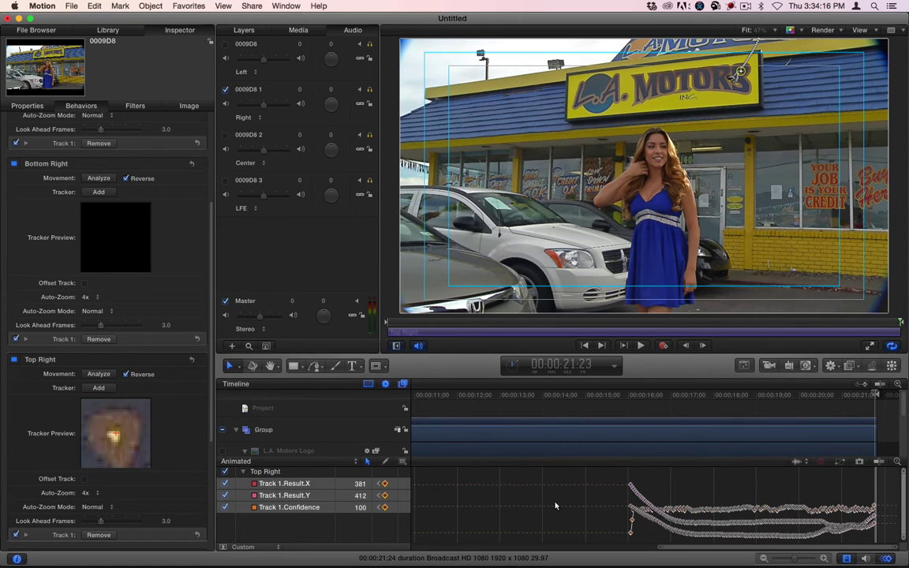
pyautogui.press('Delete')
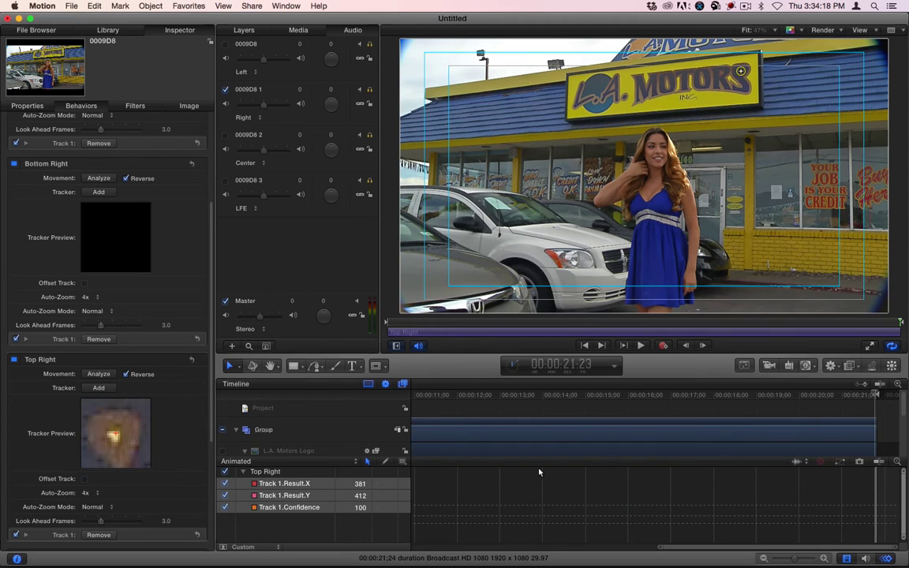
pyautogui.click(284, 471)
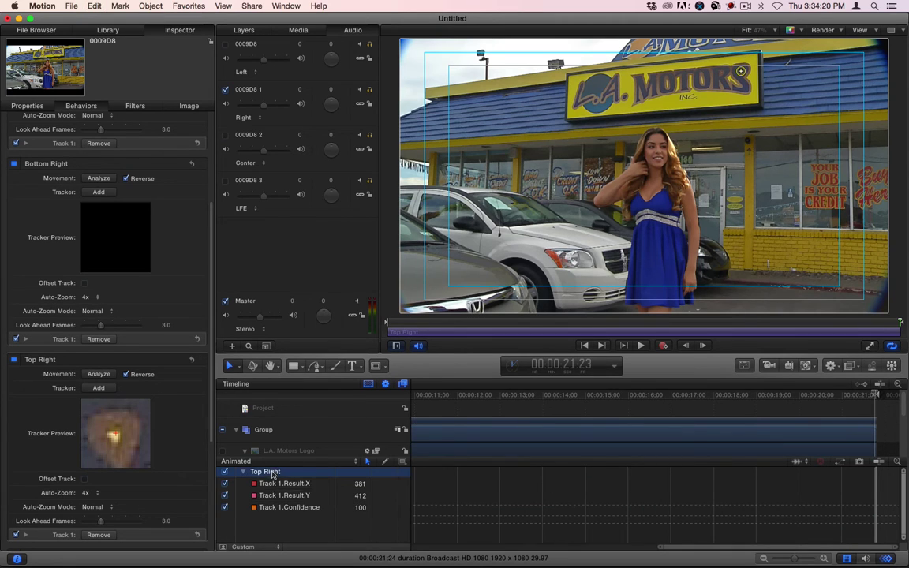
pyautogui.press('super+8')
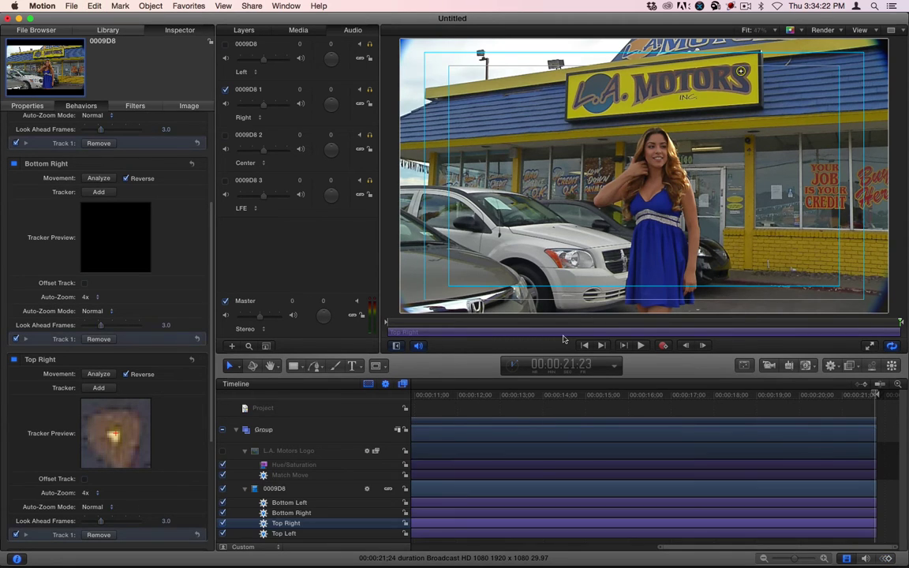
# Try to move the Top Right tracker to the sign's upper-right corner and reanalyze its movement in reverse.
pyautogui.moveTo(741, 71); pyautogui.dragTo(758, 55)
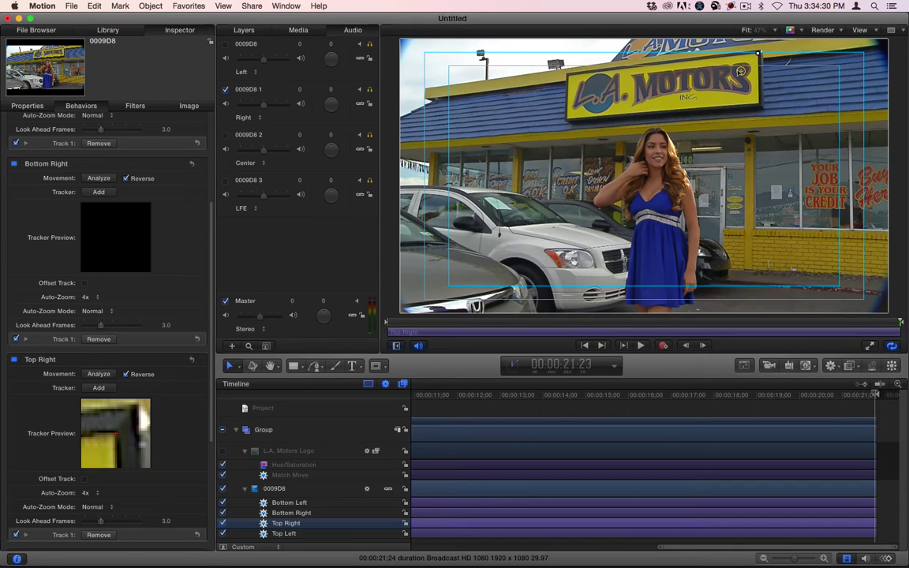
pyautogui.click(100, 374)
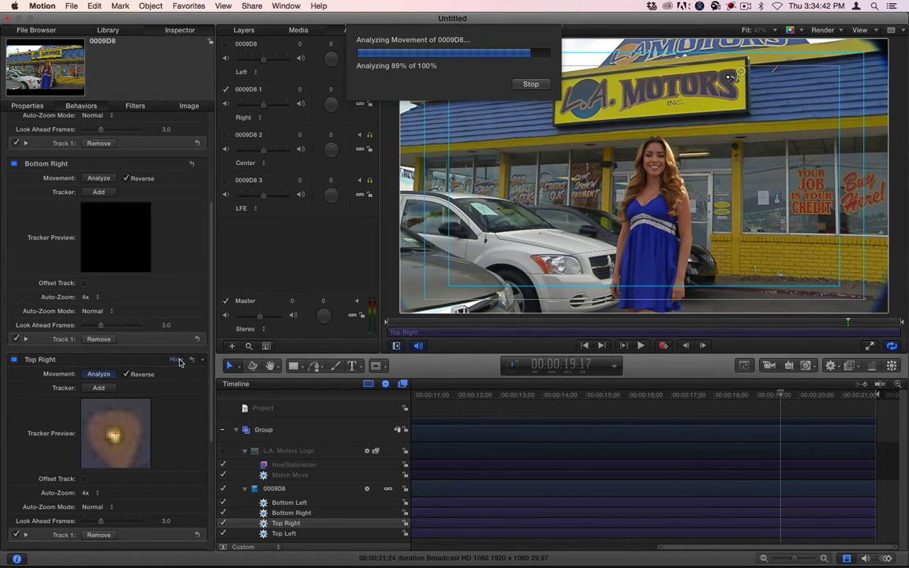
pyautogui.press('space')
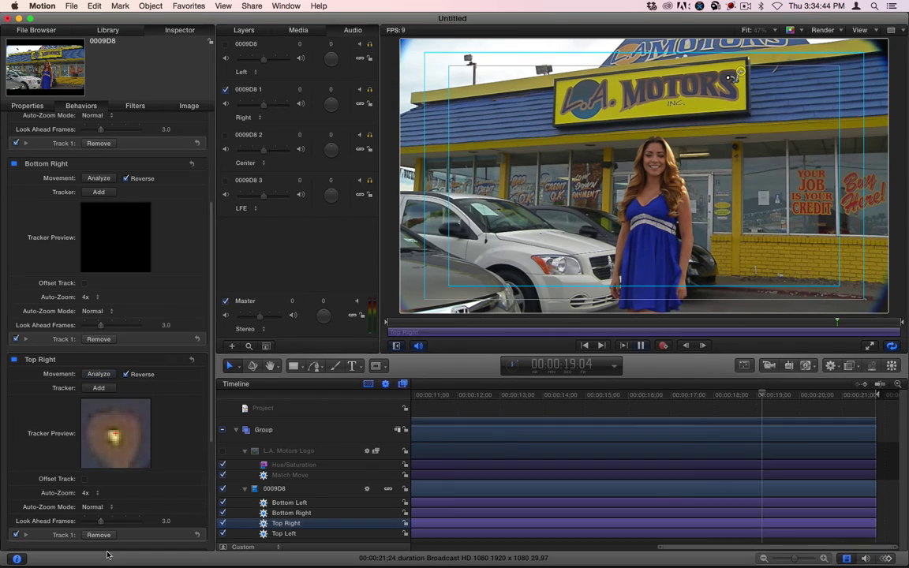
pyautogui.press('space')
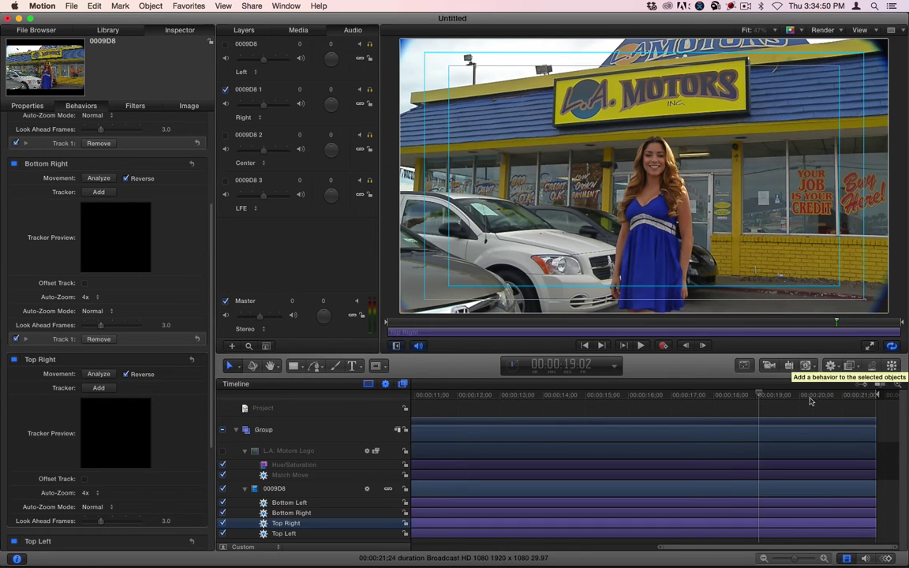
# At the clip's last frame, replace the Top Right behavior on 0009D8 with a new Analyze Motion behavior named Top Right.
pyautogui.moveTo(759, 393); pyautogui.dragTo(875, 393)
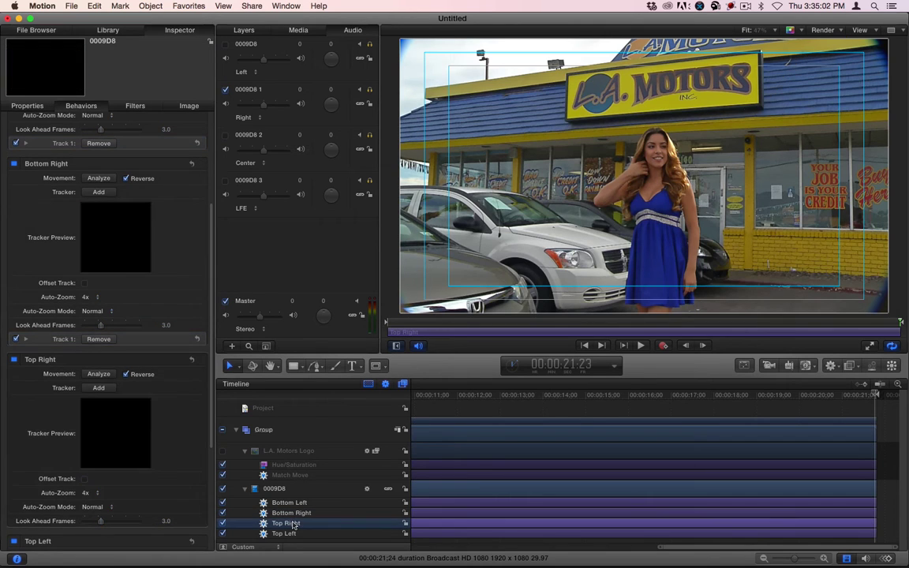
pyautogui.press('Delete')
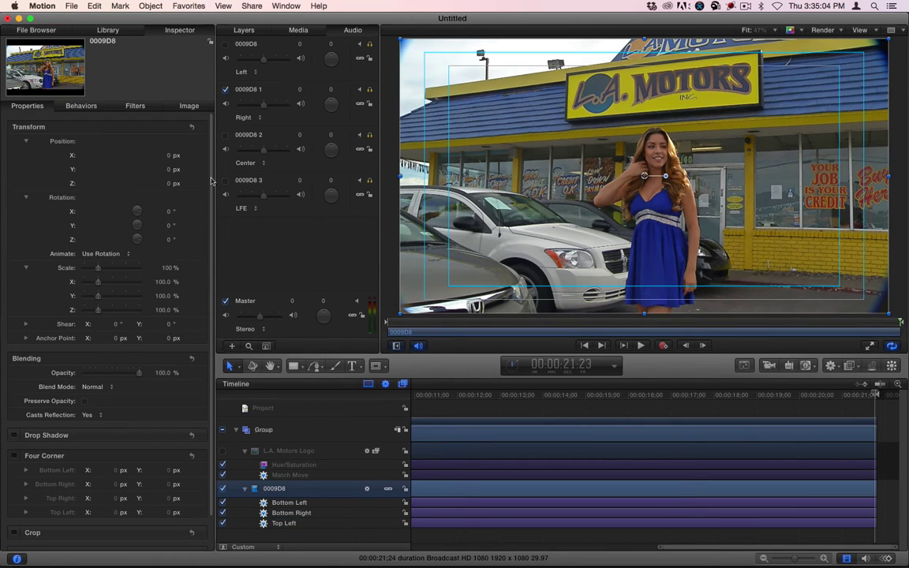
pyautogui.click(108, 30)
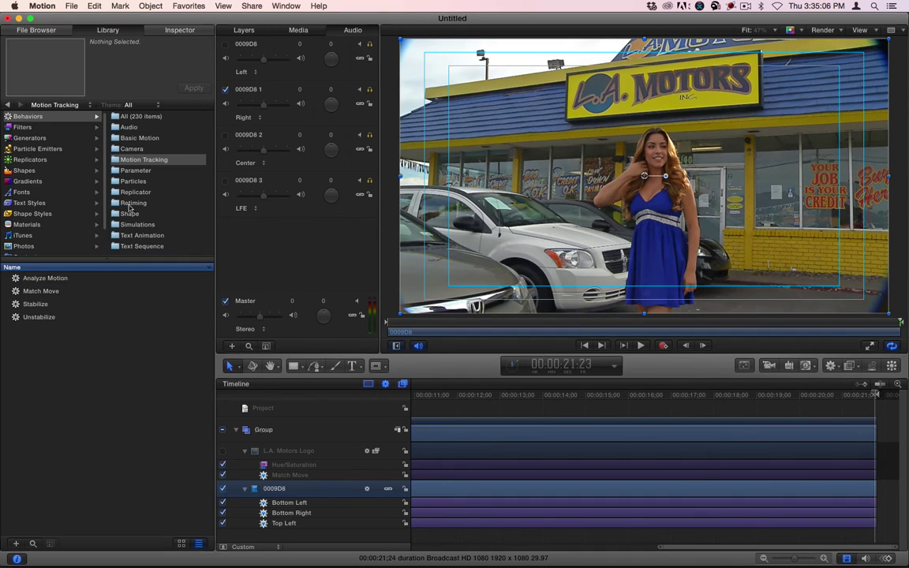
pyautogui.moveTo(38, 281); pyautogui.dragTo(306, 493)
pyautogui.click(301, 504)
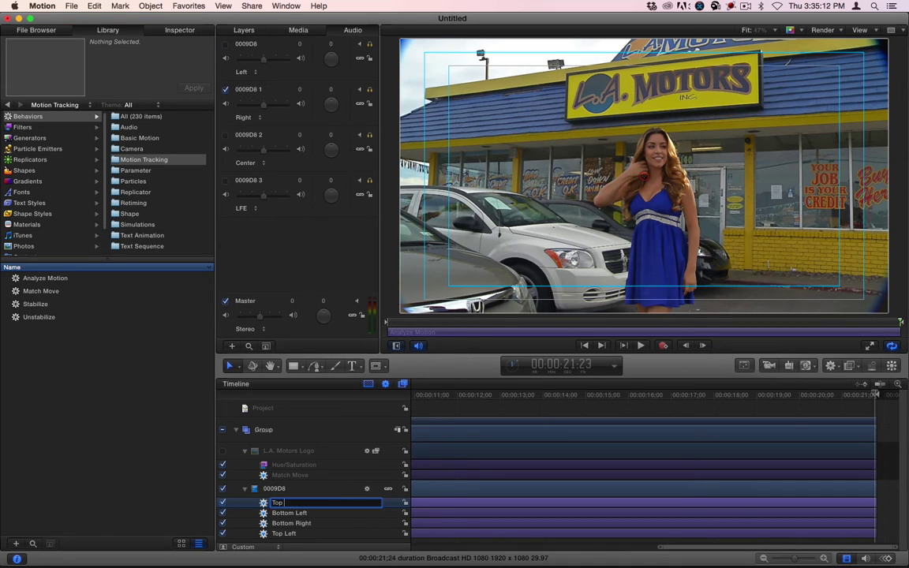
pyautogui.write('Top Right')
pyautogui.press('Return')
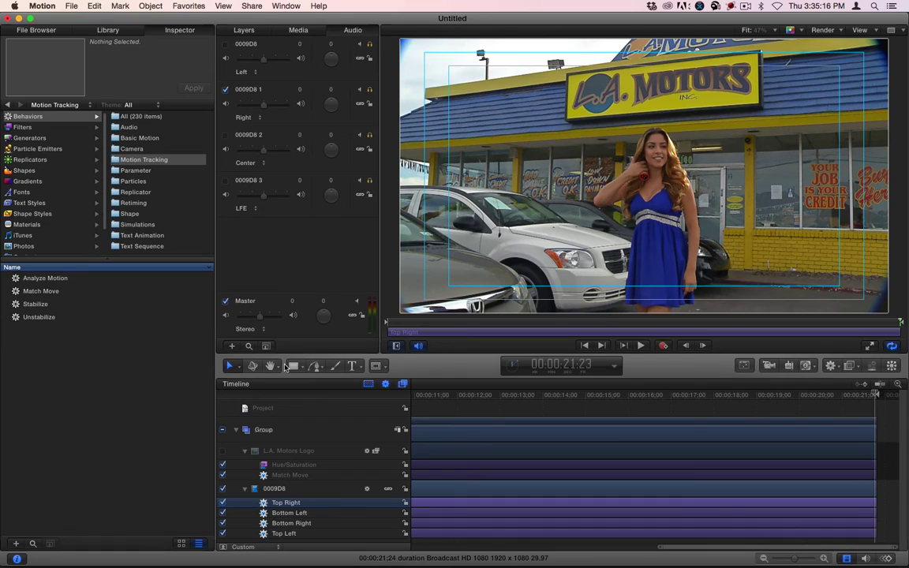
# Place the new Top Right tracker on the sign's upper-right corner and analyze in reverse, stopping once the corner leaves the frame.
pyautogui.press('F2')
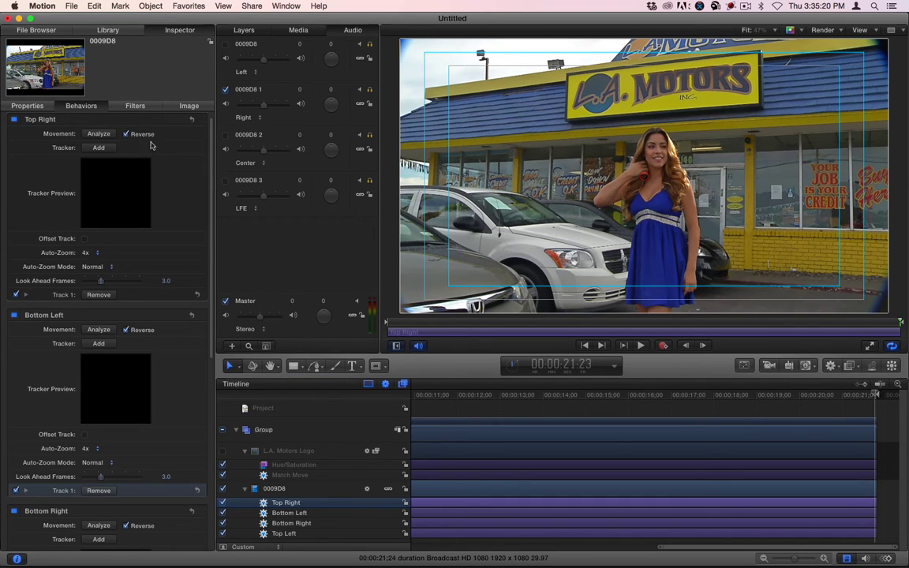
pyautogui.moveTo(631, 157); pyautogui.dragTo(757, 53)
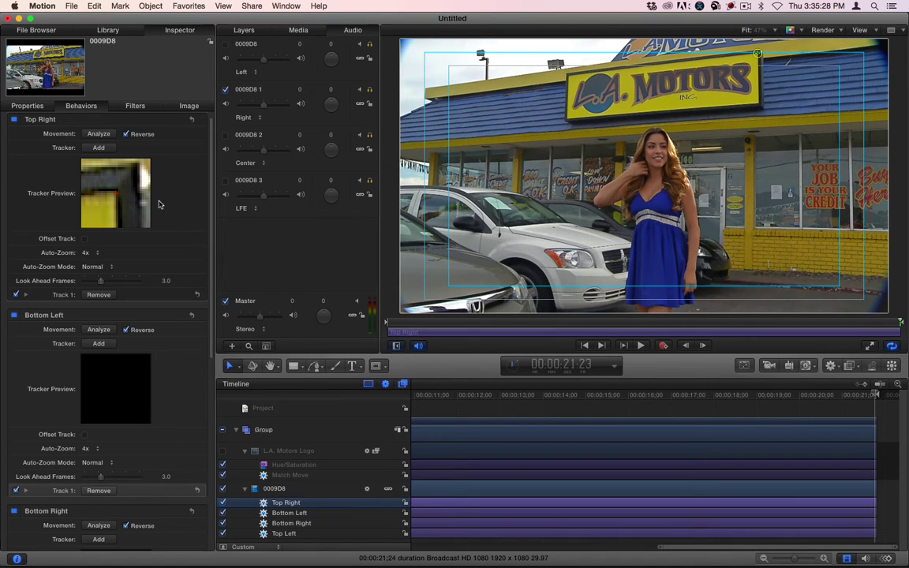
pyautogui.click(99, 134)
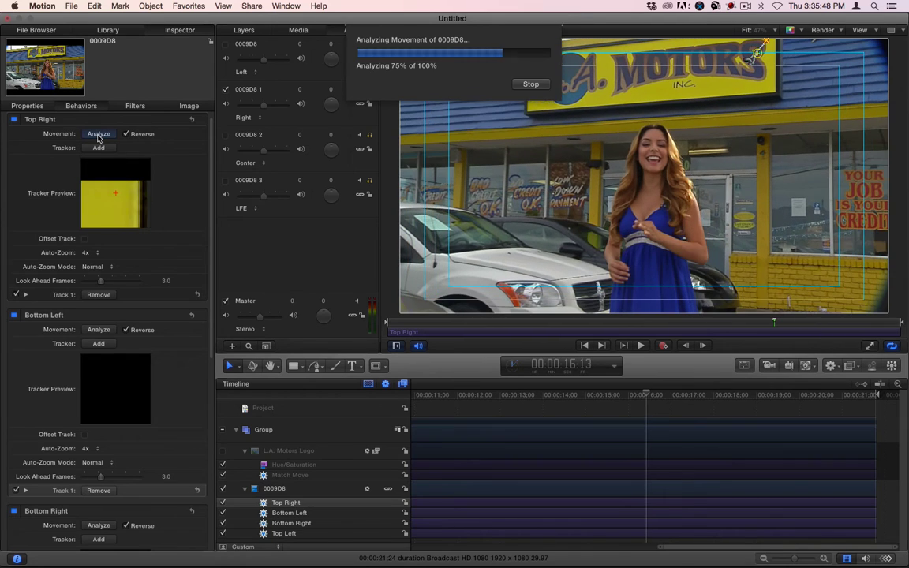
pyautogui.press('Escape')
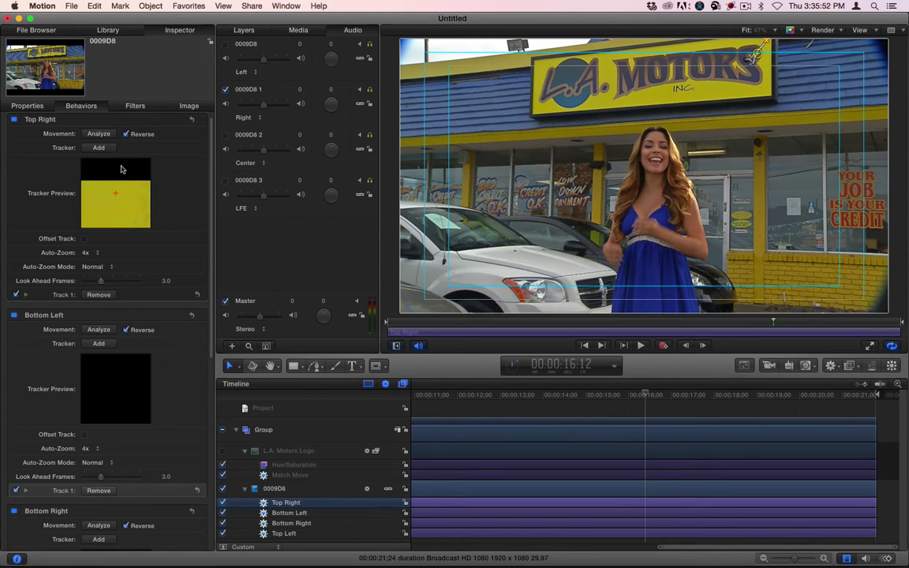
# Isolate the Top Right behavior's Track 1.Confidence curve and delete its three earliest, low-confidence keyframes.
pyautogui.press('super+8')
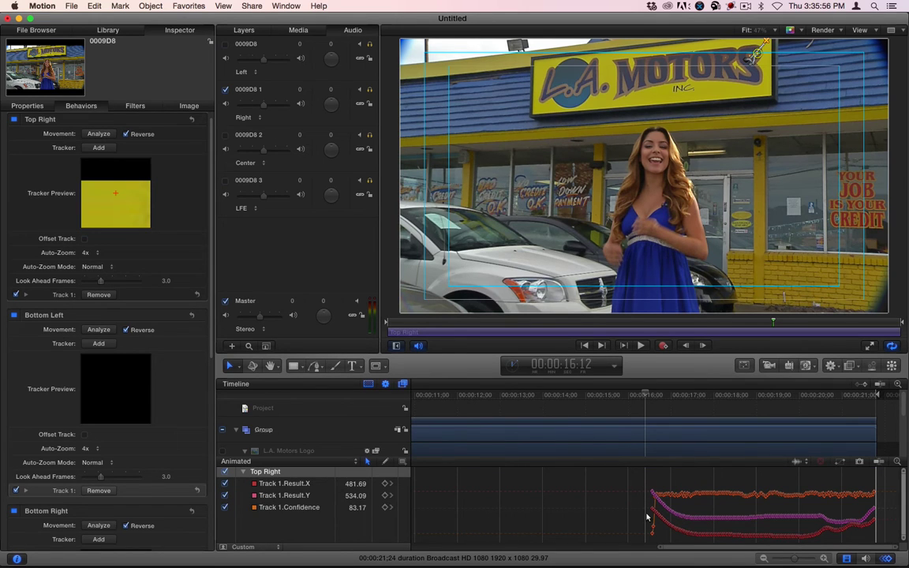
pyautogui.click(290, 496)
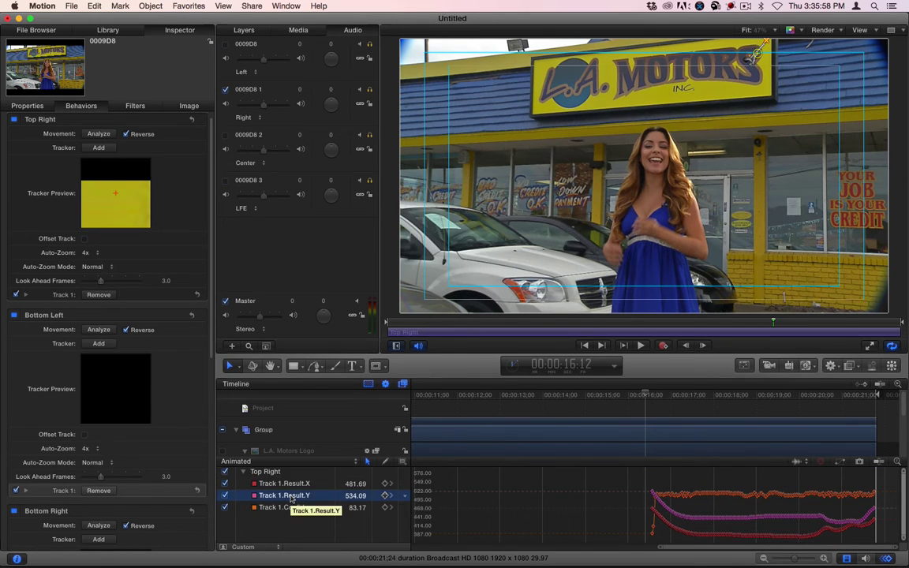
pyautogui.click(225, 496)
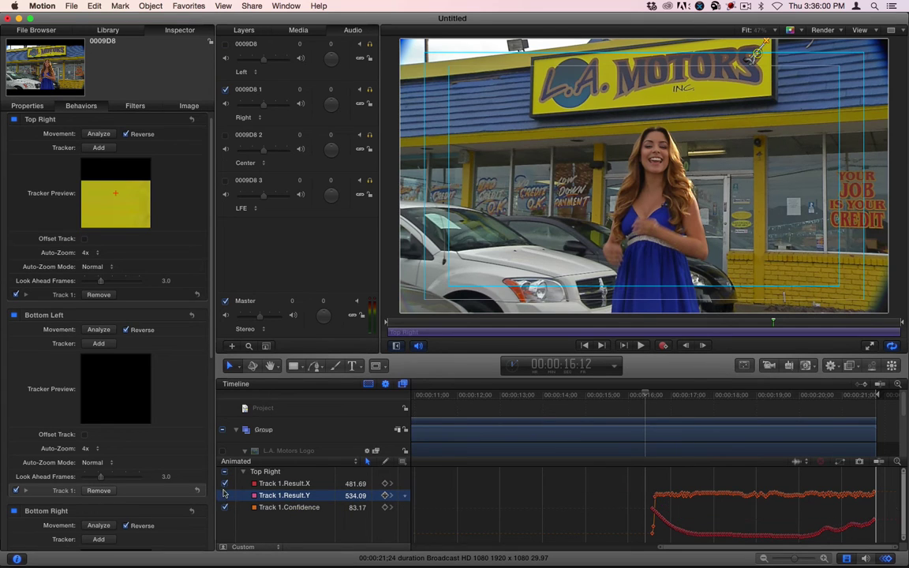
pyautogui.click(224, 484)
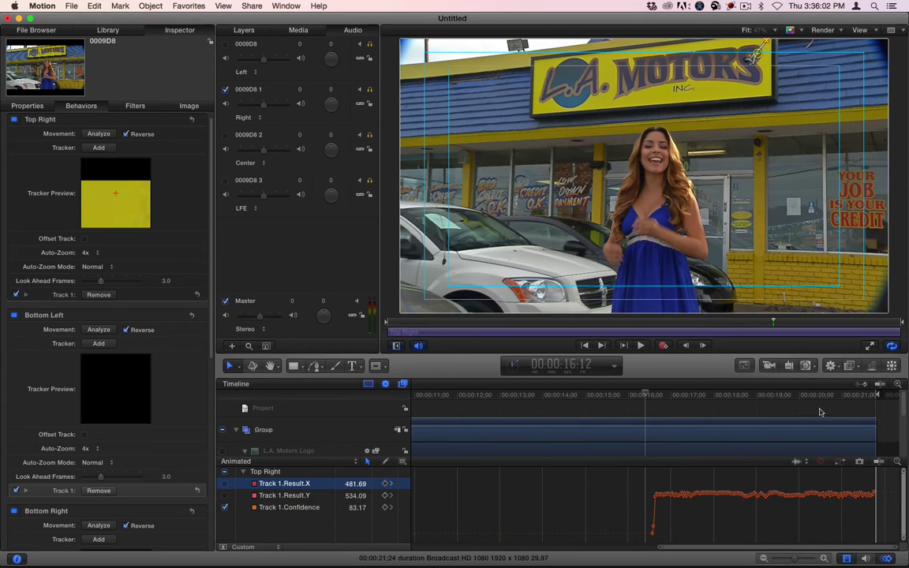
pyautogui.moveTo(792, 559); pyautogui.dragTo(813, 560)
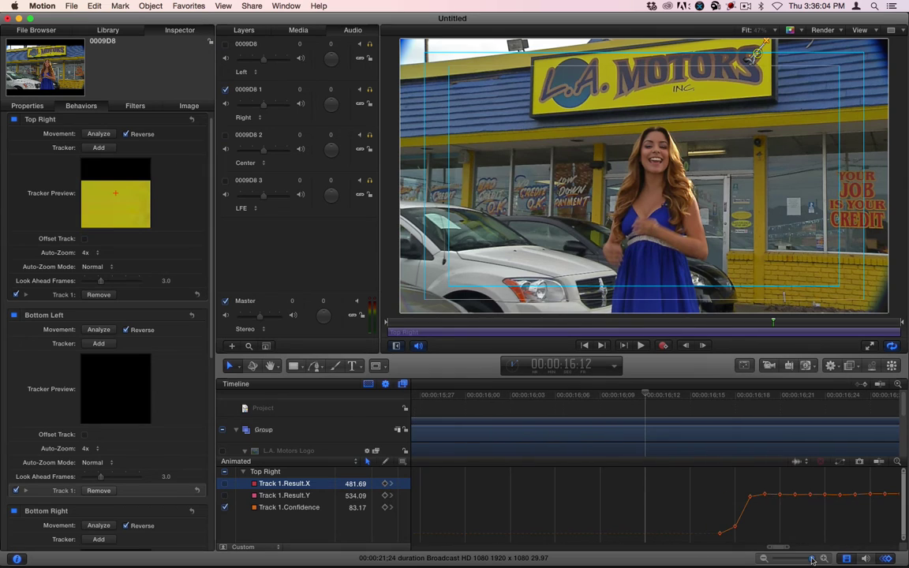
pyautogui.click(751, 492)
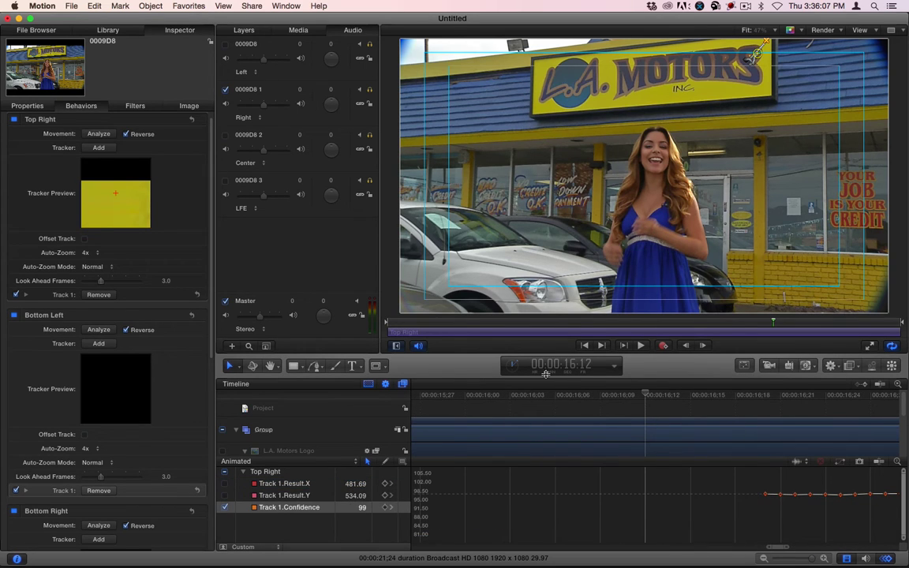
# Delete the three earliest keyframes from both the Track 1.Result.Y and Track 1.Result.X curves of Top Right.
pyautogui.click(225, 495)
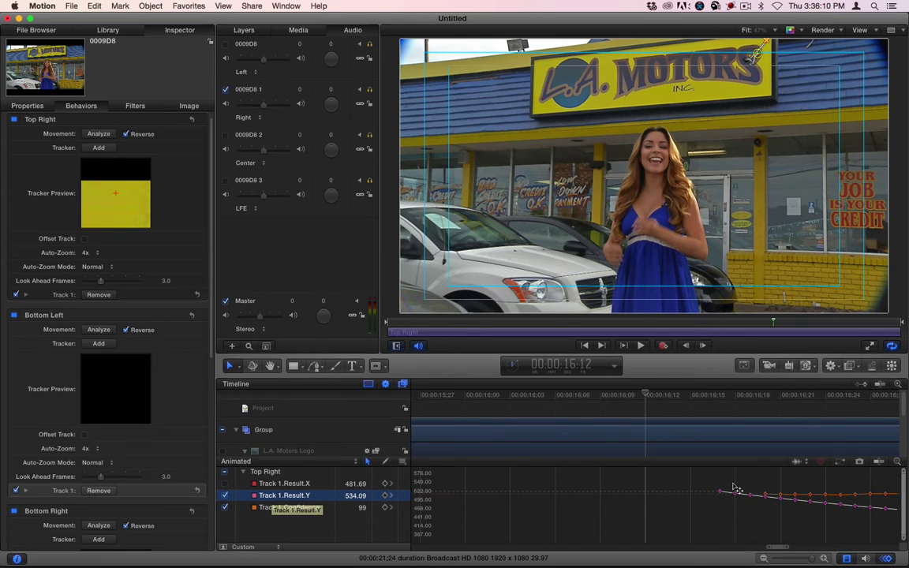
pyautogui.moveTo(754, 484); pyautogui.dragTo(692, 511)
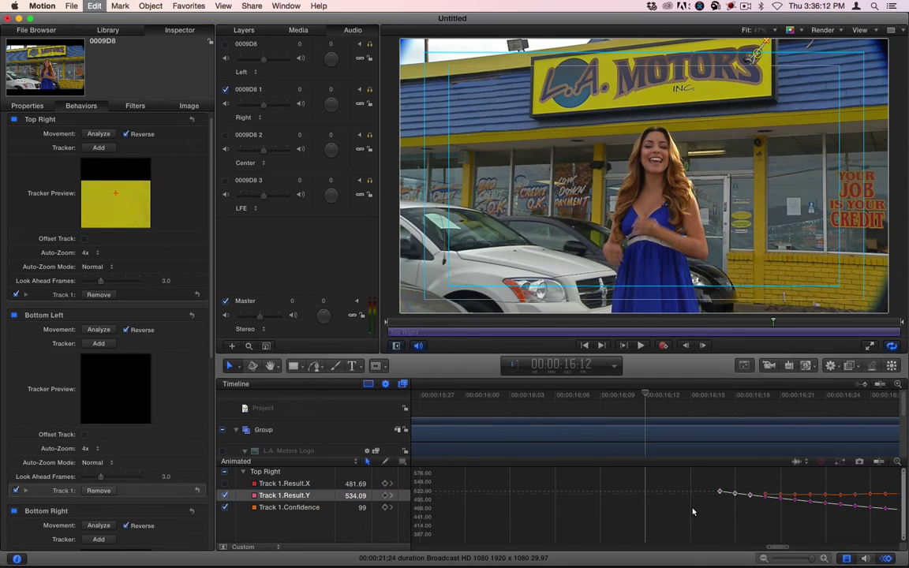
pyautogui.click(225, 485)
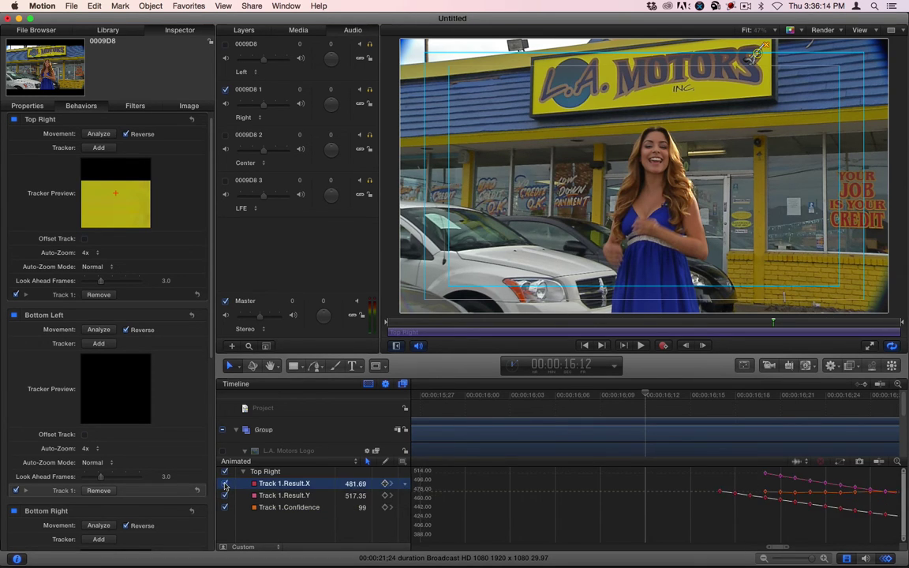
pyautogui.moveTo(754, 510); pyautogui.dragTo(706, 489)
pyautogui.press('Delete')
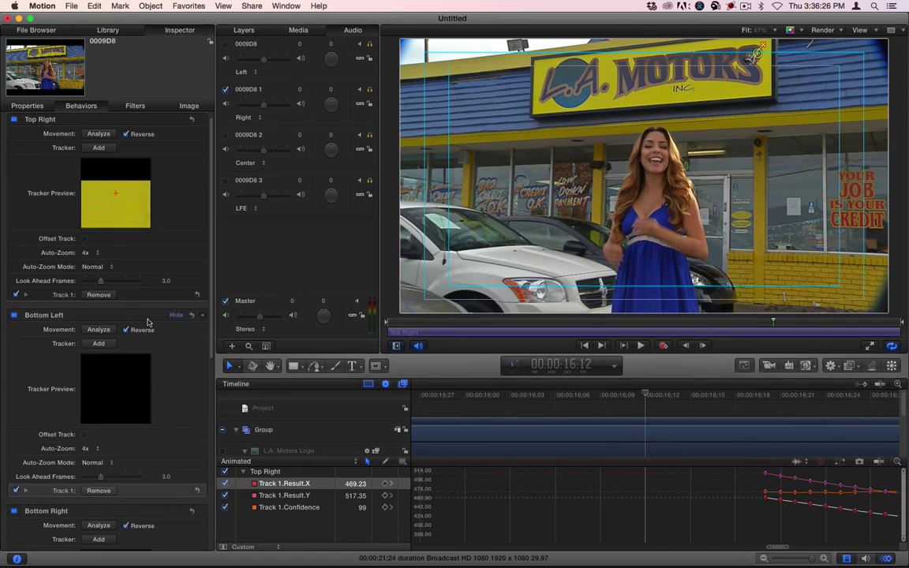
# Select the Top Left behavior on 0009D8 and turn on reverse analysis for it.
pyautogui.scroll(-10, 158, 416)
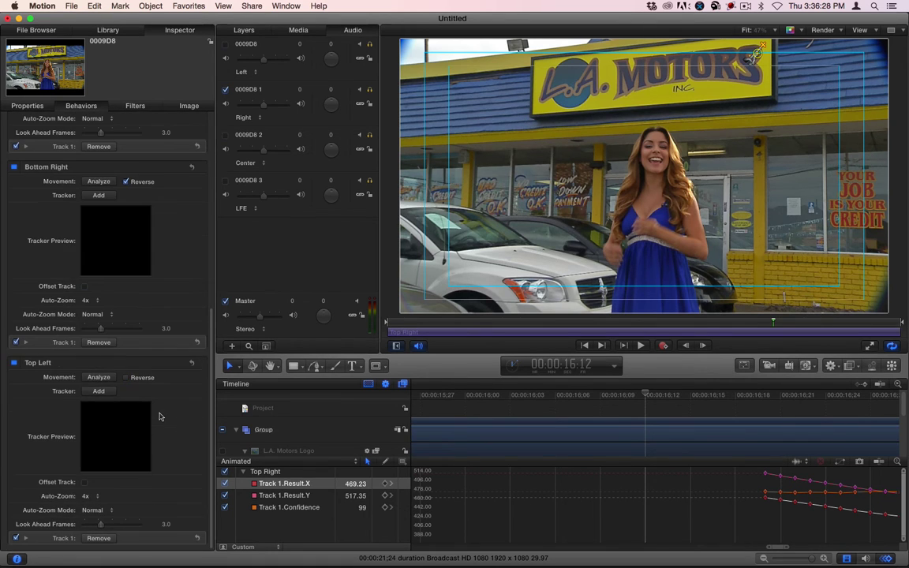
pyautogui.click(129, 383)
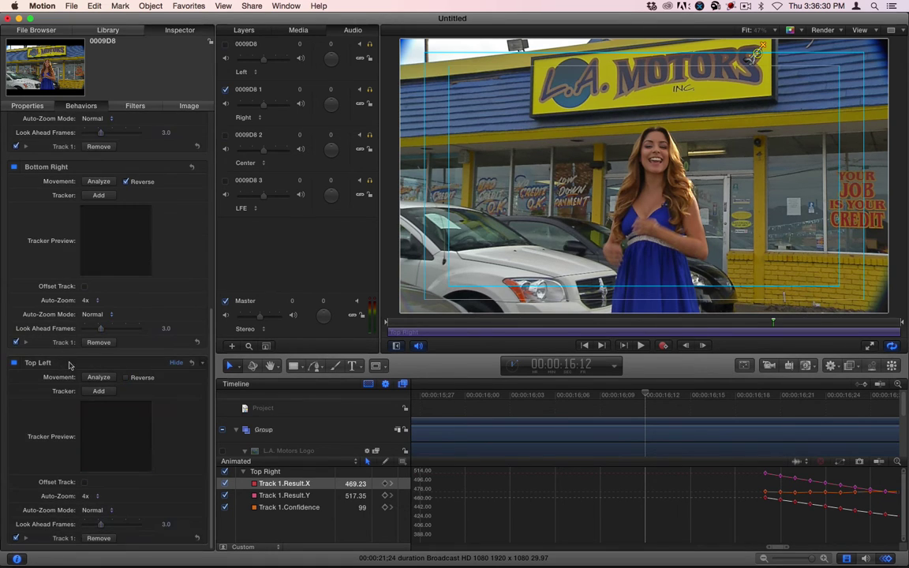
pyautogui.click(127, 378)
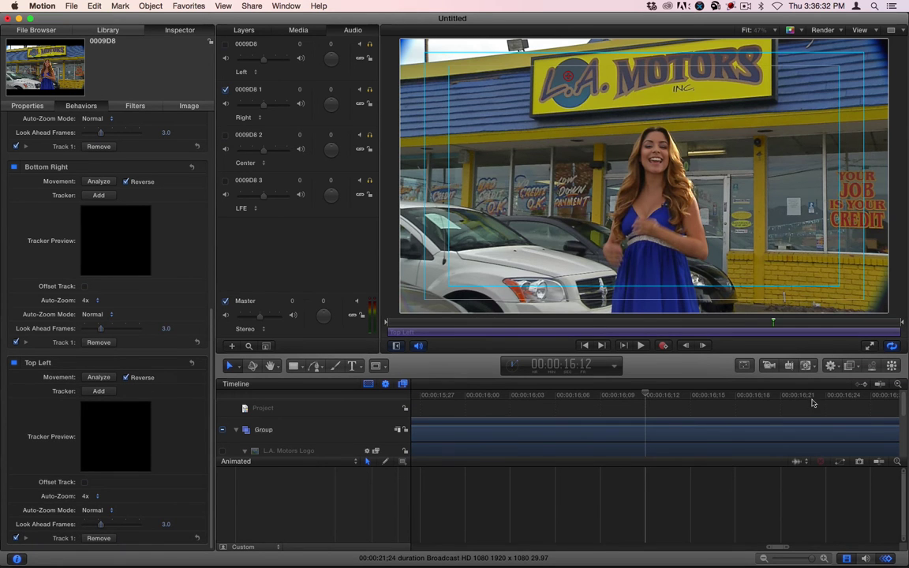
# Run the Top Left analysis from the clip's last frame, stopping once the sign's upper-left corner leaves the frame.
pyautogui.press('space')
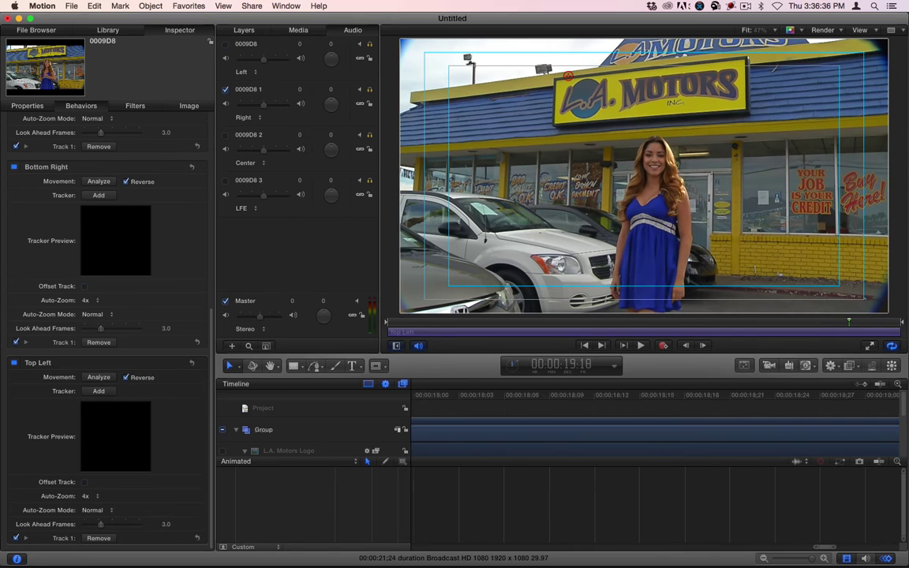
pyautogui.press('space')
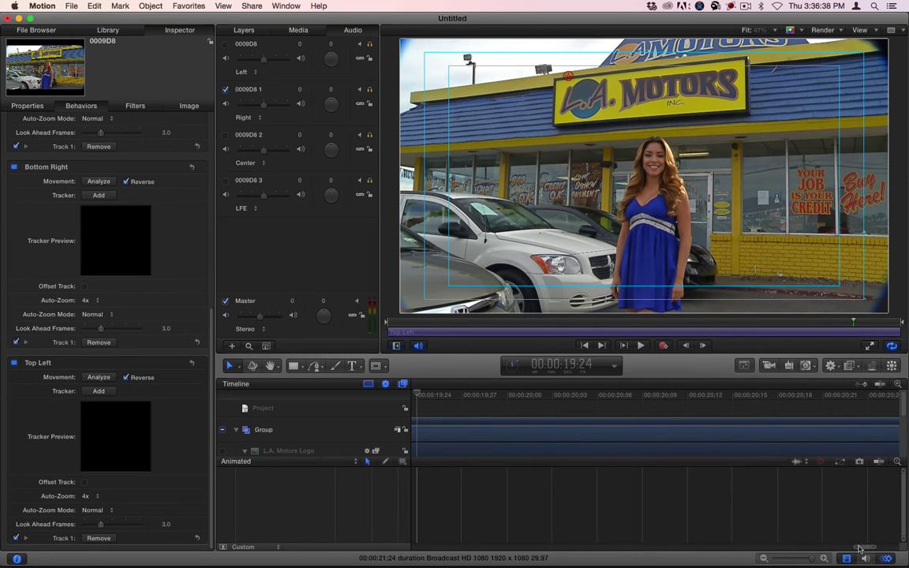
pyautogui.moveTo(860, 548); pyautogui.dragTo(692, 444)
pyautogui.click(871, 394)
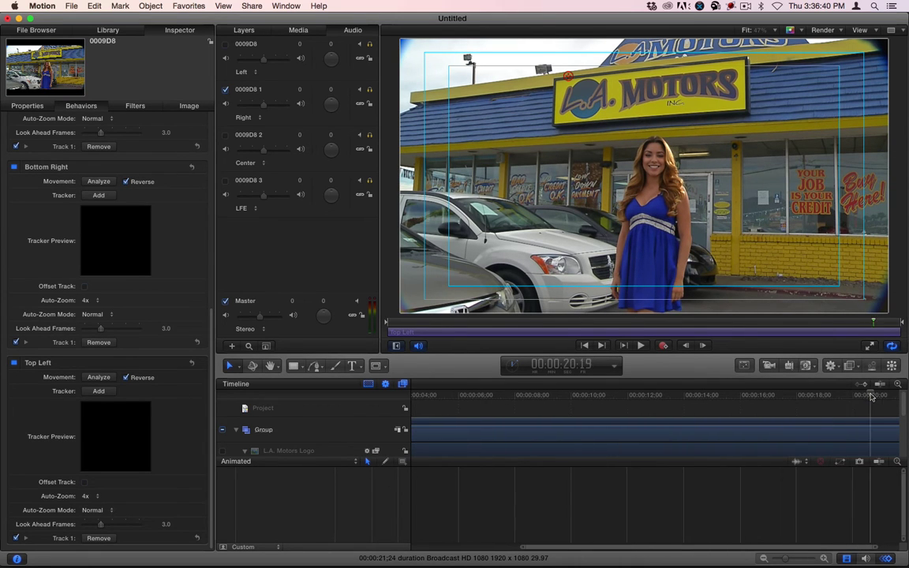
pyautogui.moveTo(871, 395); pyautogui.dragTo(877, 395)
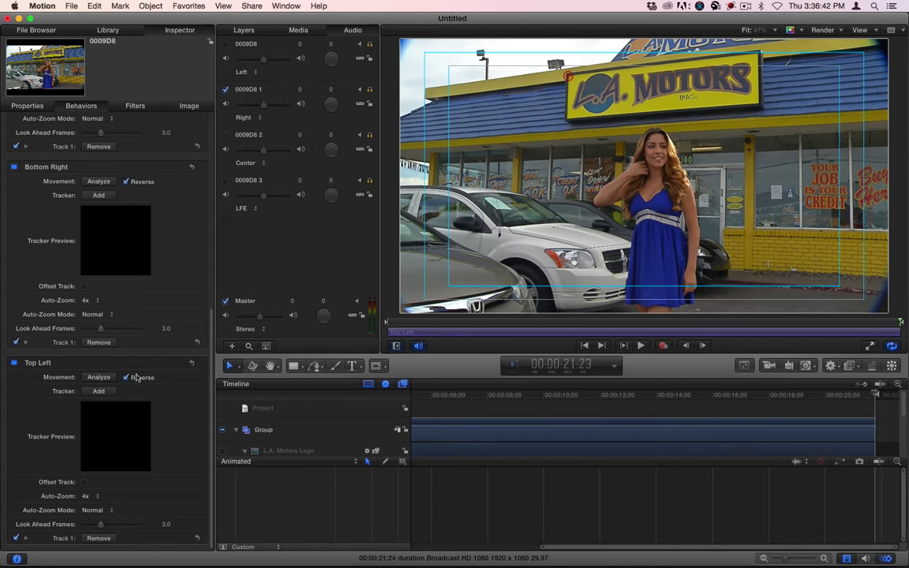
pyautogui.click(101, 379)
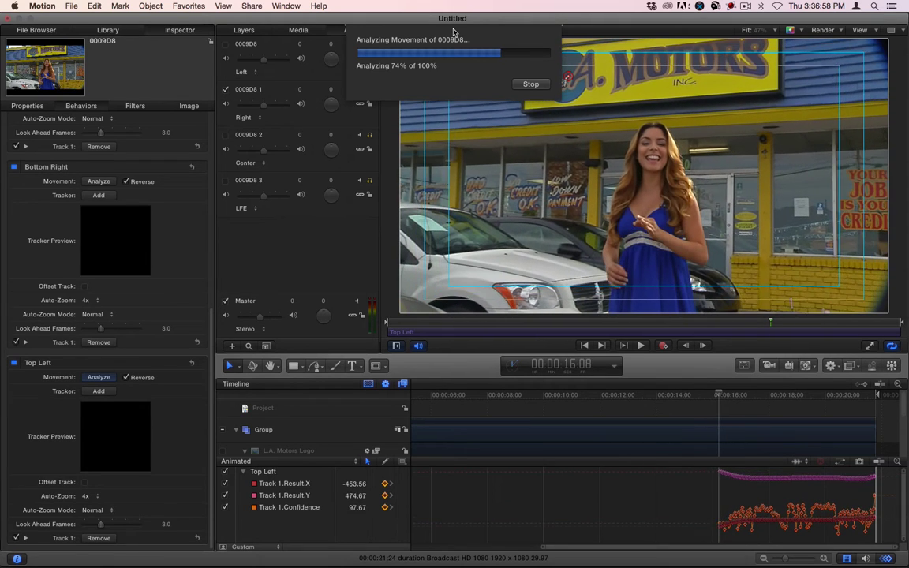
pyautogui.click(531, 84)
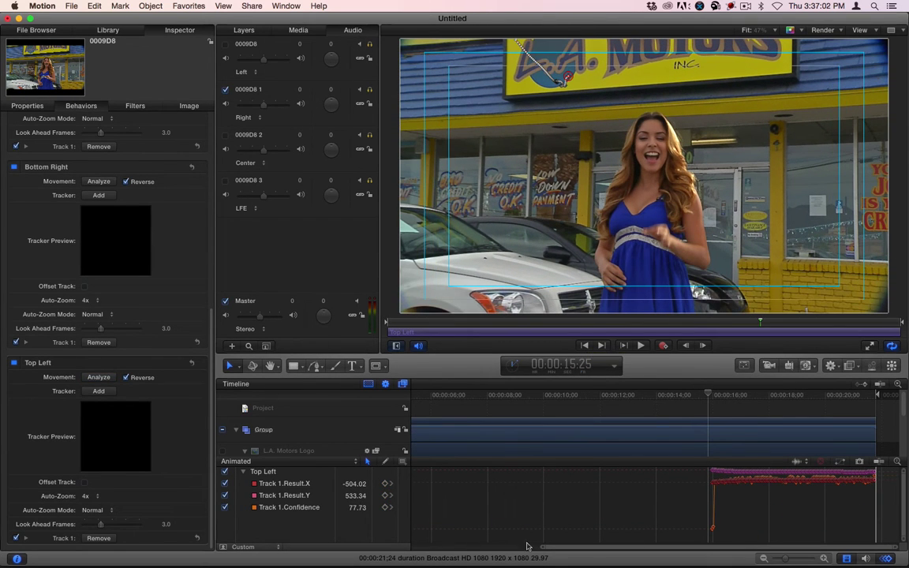
# Delete the two earliest keyframes from the Track 1.Result.X, Track 1.Result.Y and Track 1.Confidence curves of Top Left.
pyautogui.moveTo(540, 549); pyautogui.dragTo(764, 549)
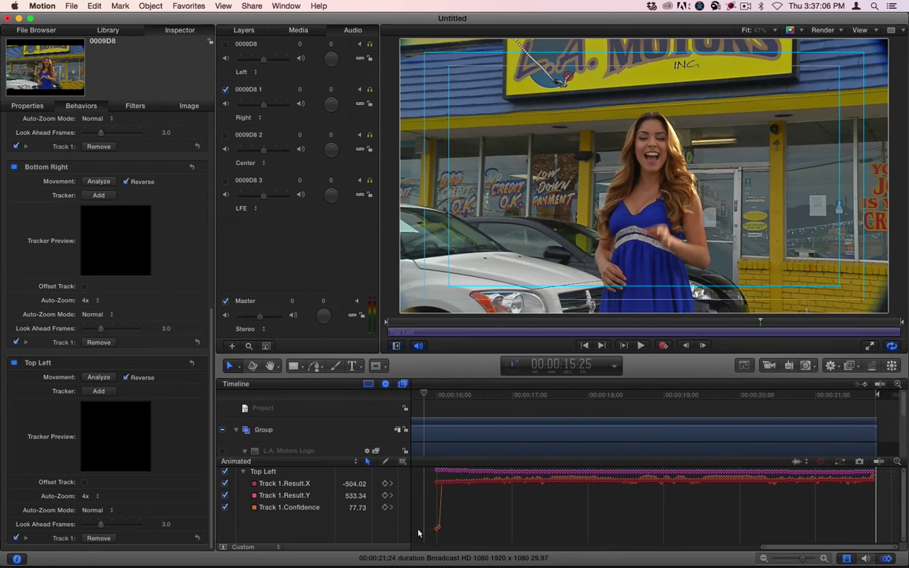
pyautogui.moveTo(442, 543); pyautogui.dragTo(402, 467)
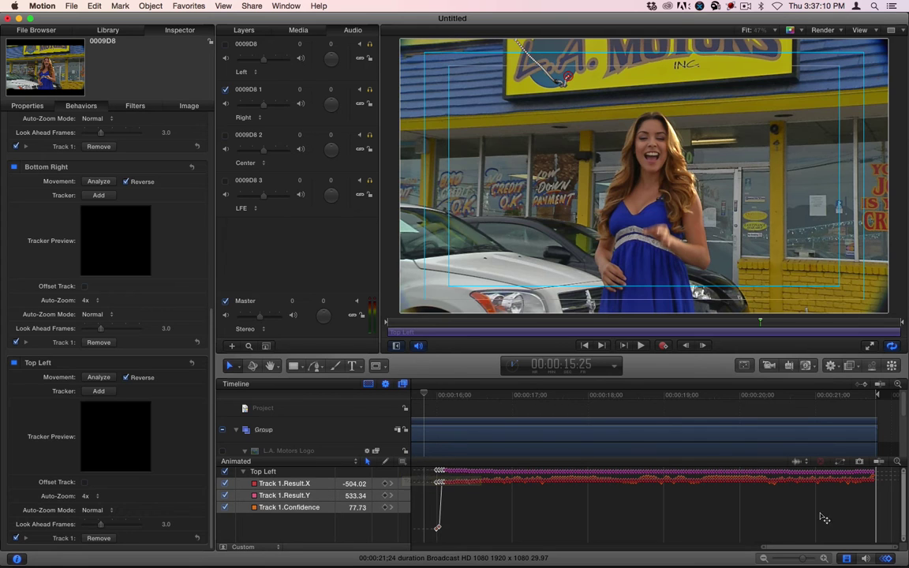
pyautogui.moveTo(764, 550); pyautogui.dragTo(742, 553)
pyautogui.hscroll(3, 740, 546)
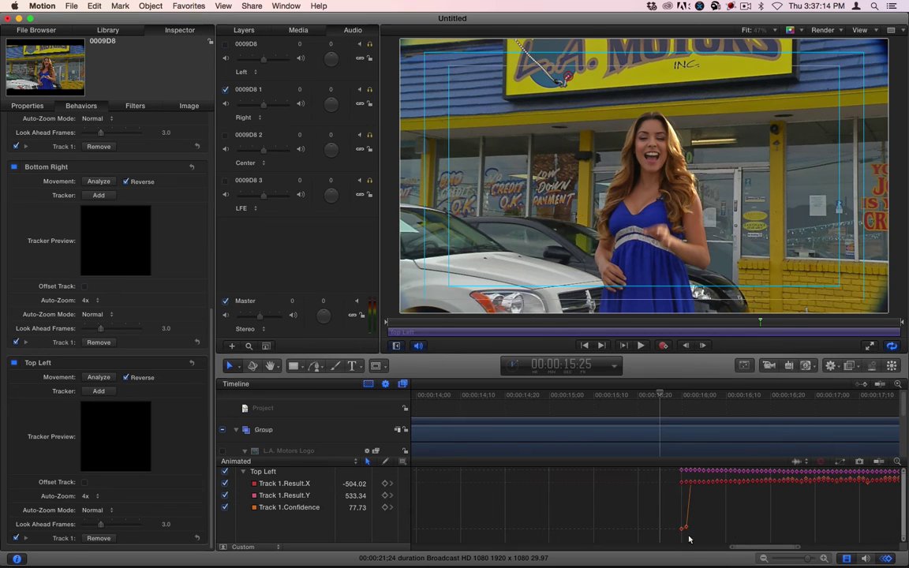
pyautogui.moveTo(685, 541); pyautogui.dragTo(639, 465)
pyautogui.press('Delete')
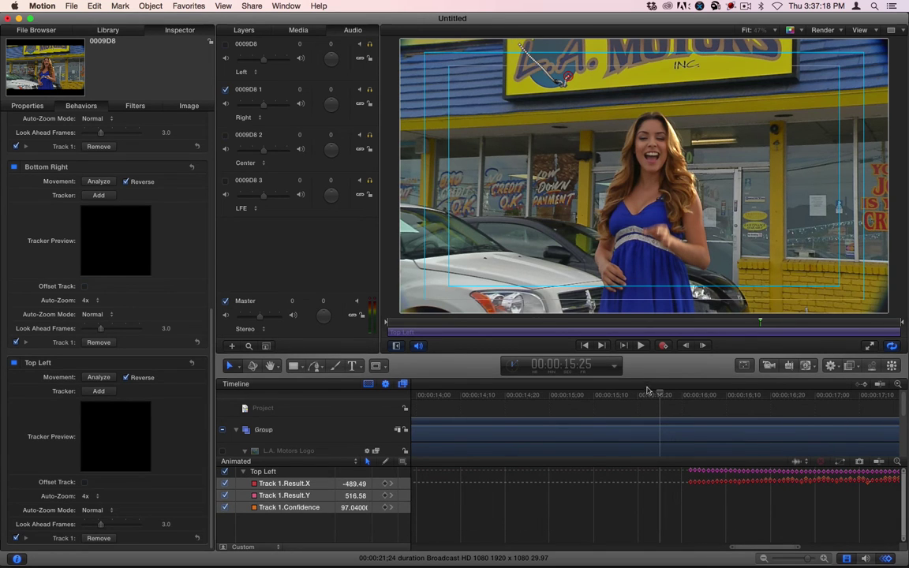
# Hide the keyframe editor and enable Scale adjustment with the Rotation-Scale tracker on the L.A. Motors Logo's Match Move behavior.
pyautogui.press('Right')
pyautogui.press('Right')
pyautogui.moveTo(692, 398); pyautogui.dragTo(731, 394)
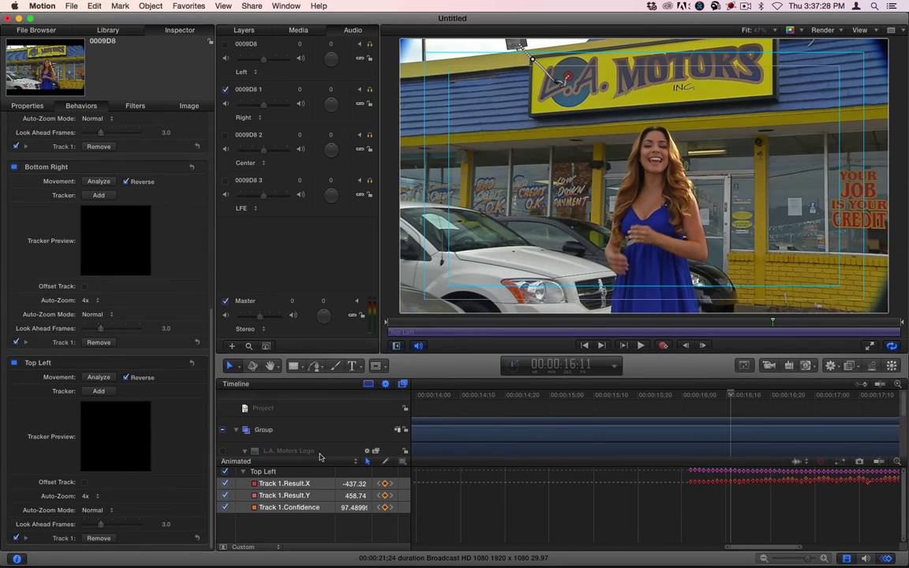
pyautogui.press('super+8')
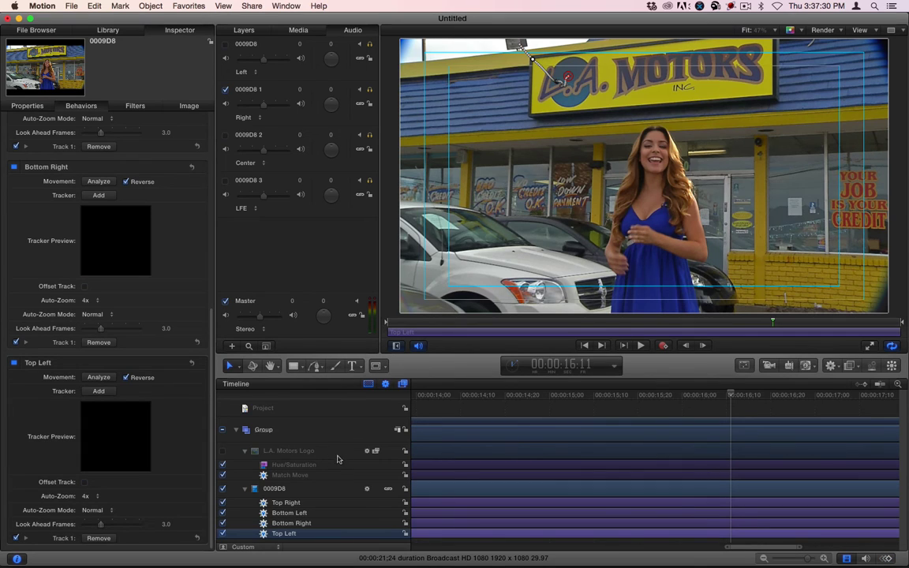
pyautogui.click(285, 476)
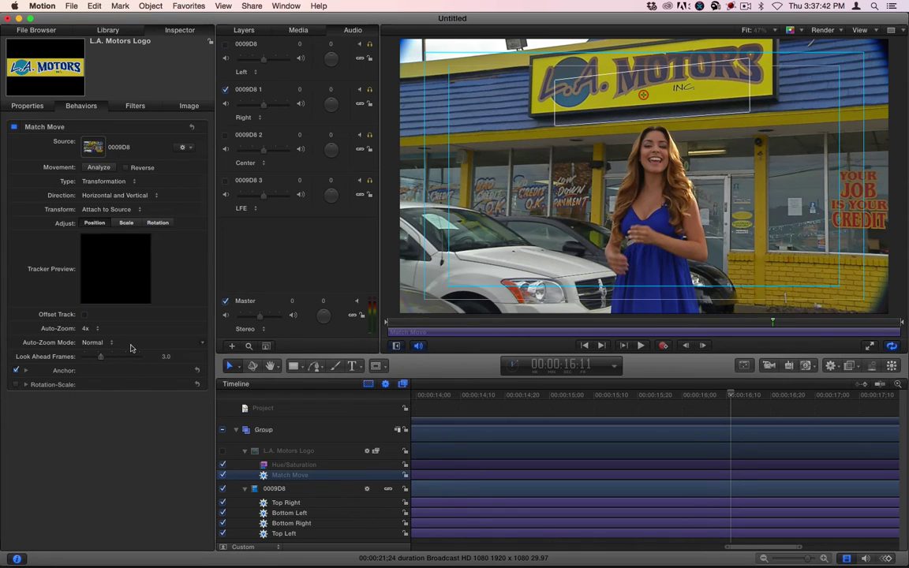
pyautogui.click(25, 384)
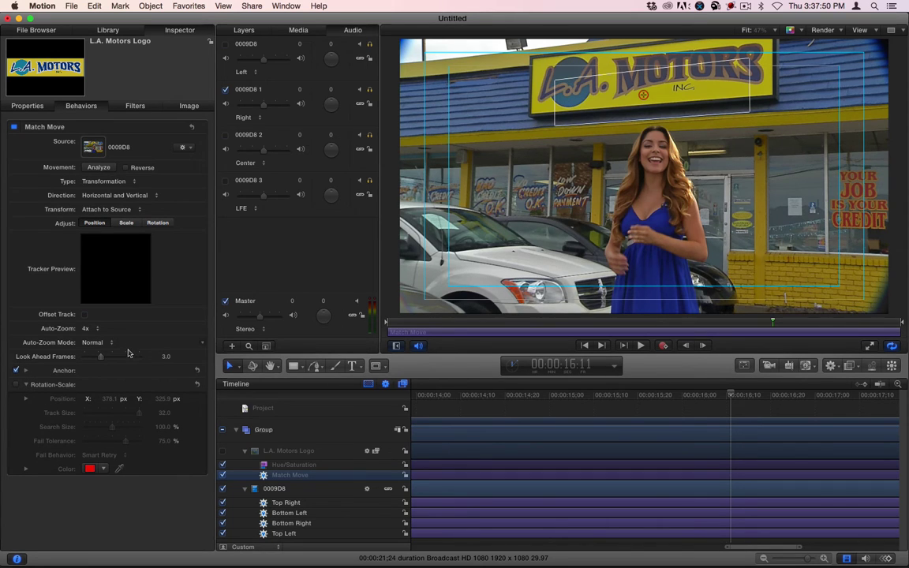
pyautogui.click(126, 224)
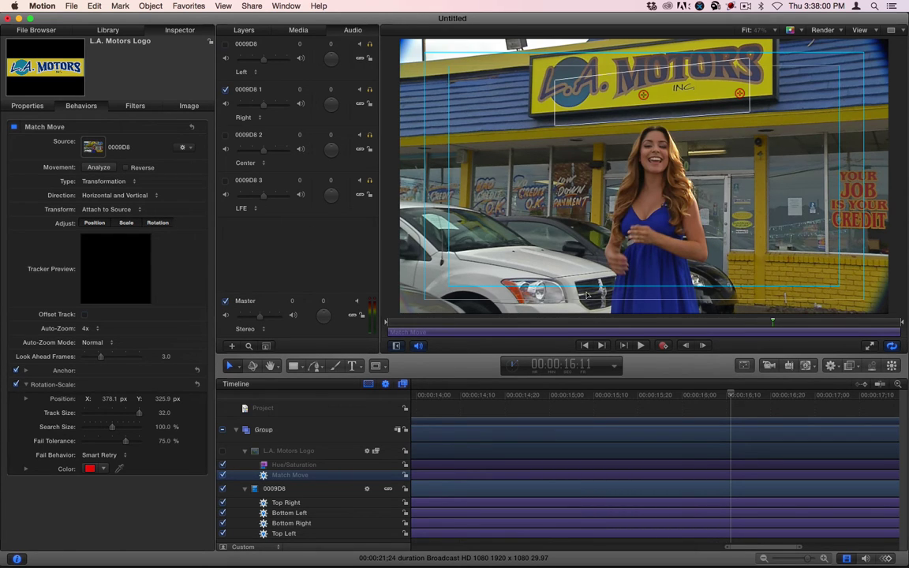
# Rename the Match Move behavior on L.A. Motors Logo to Top Right.
pyautogui.moveTo(699, 392); pyautogui.dragTo(652, 402)
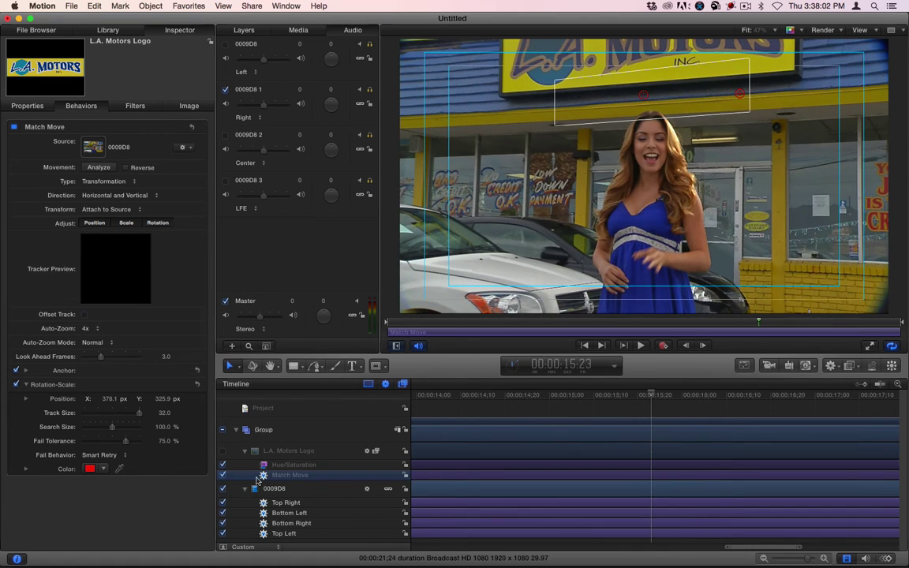
pyautogui.doubleClick(315, 474)
pyautogui.moveTo(314, 475); pyautogui.dragTo(231, 472)
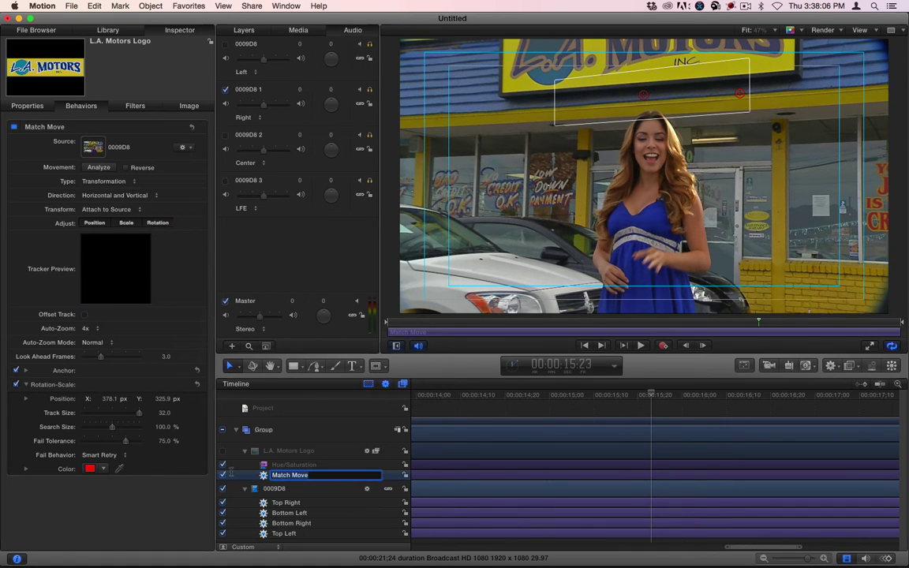
pyautogui.write('Top Right')
pyautogui.press('Return')
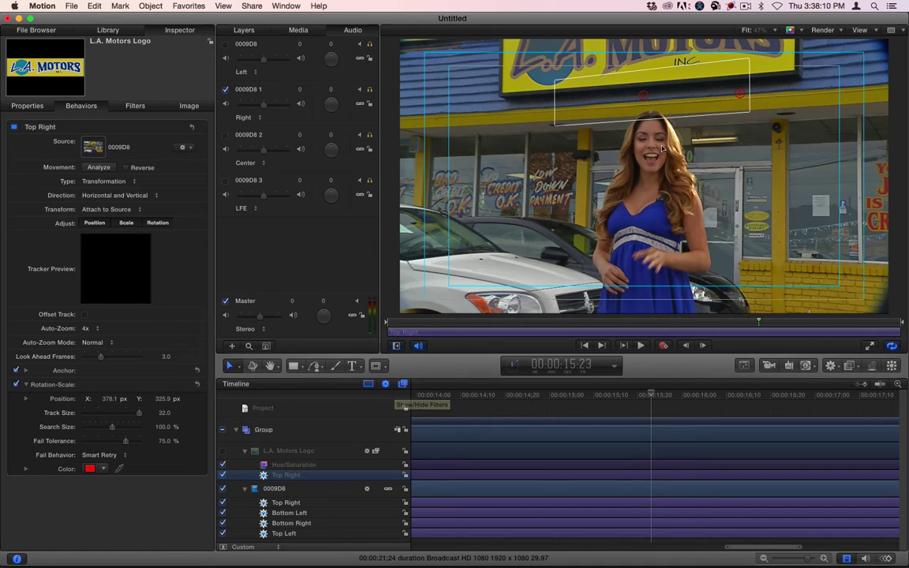
# Set the logo's Top Right behavior source to 0009D8: Top Right and reposition the logo outline over the sign.
pyautogui.moveTo(665, 394); pyautogui.dragTo(860, 398)
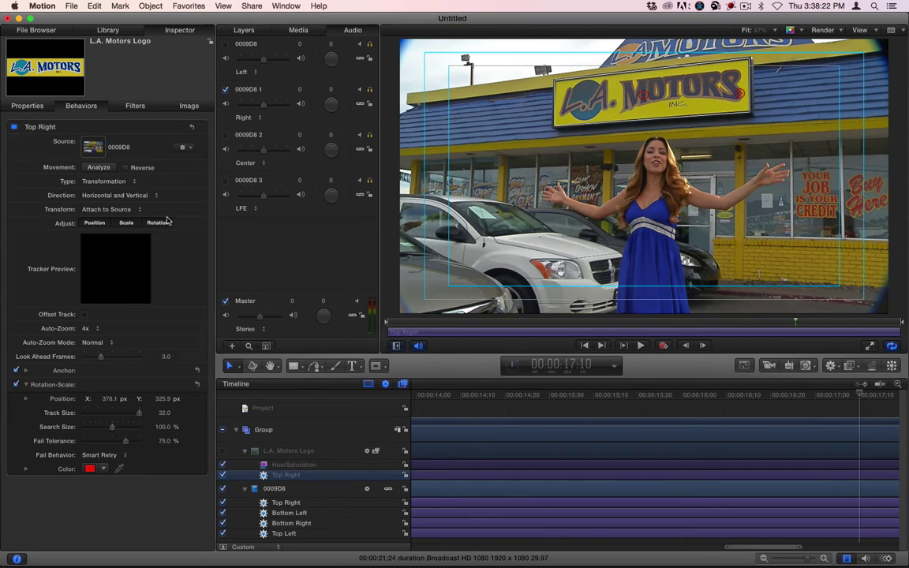
pyautogui.click(183, 147)
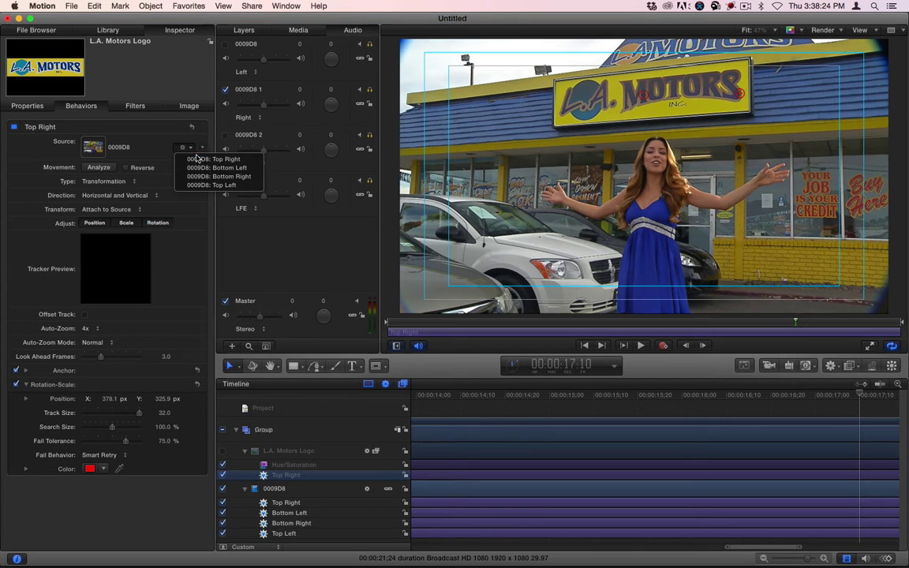
pyautogui.click(199, 161)
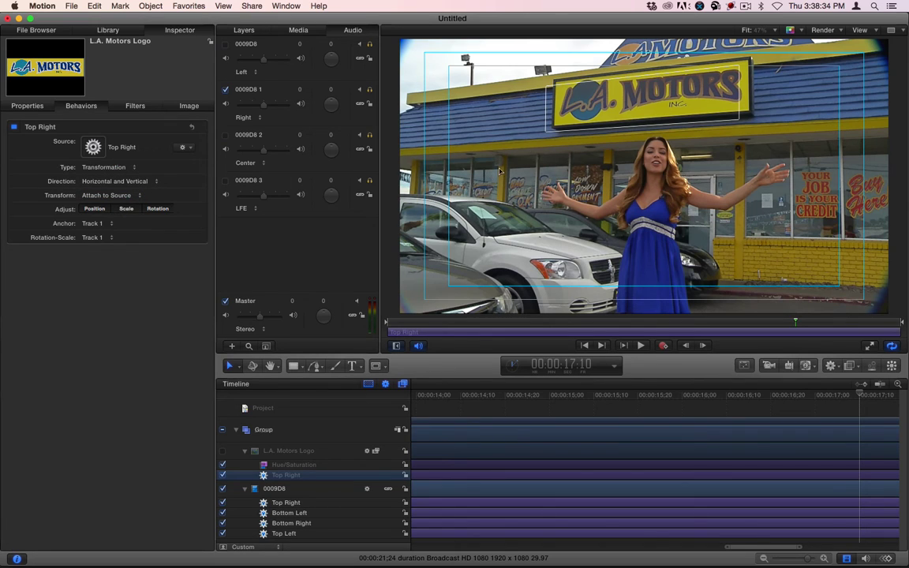
pyautogui.moveTo(652, 104); pyautogui.dragTo(660, 99)
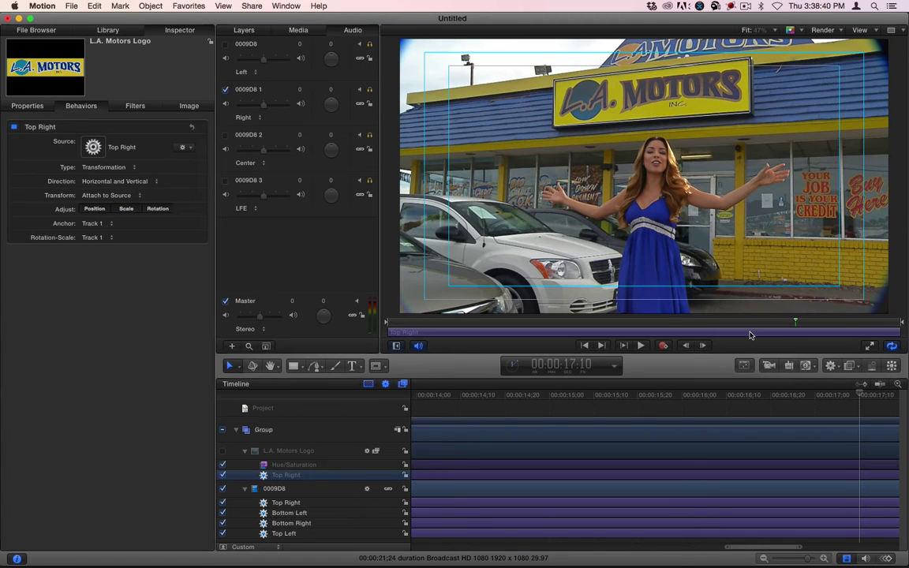
pyautogui.moveTo(848, 396)
pyautogui.mouseDown()
pyautogui.moveTo(745, 396)
pyautogui.moveTo(850, 394)
pyautogui.mouseUp()
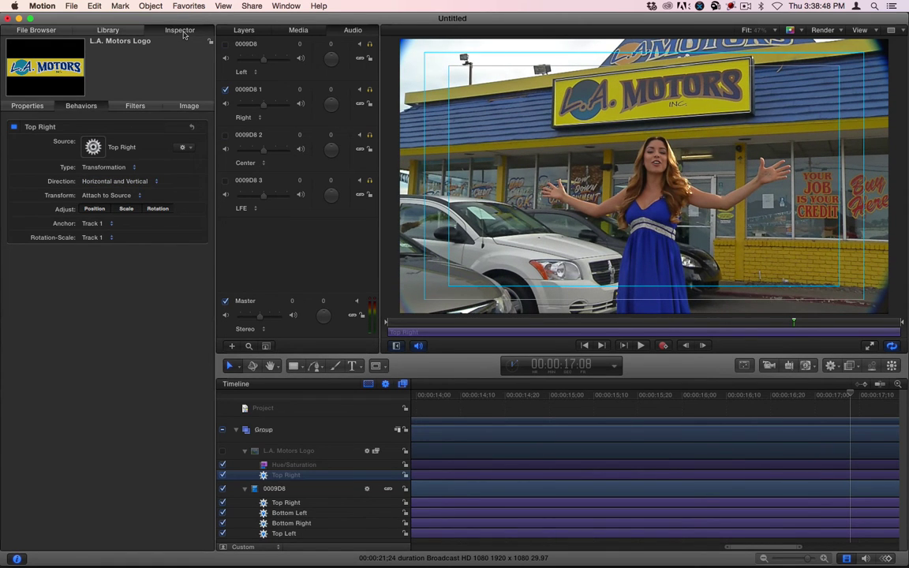
# Add a second Match Move behavior to L.A. Motors Logo and rename it Bottom Left.
pyautogui.click(100, 31)
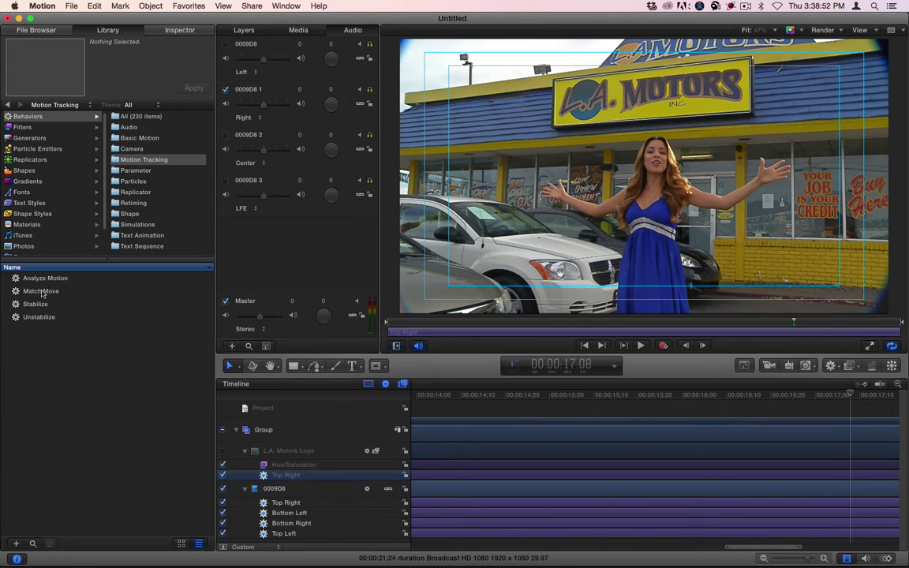
pyautogui.moveTo(42, 294); pyautogui.dragTo(316, 472)
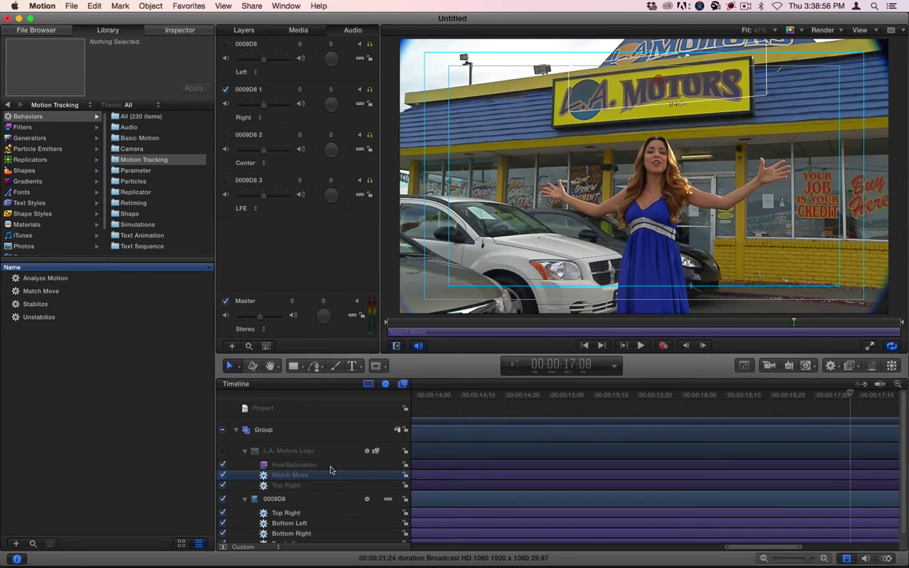
pyautogui.doubleClick(290, 475)
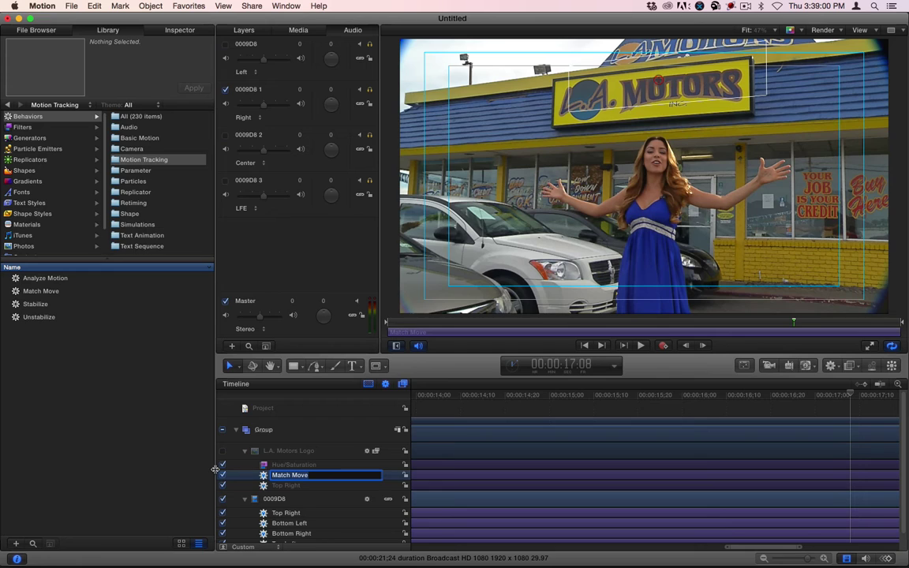
pyautogui.write('Bottom Left')
pyautogui.press('Return')
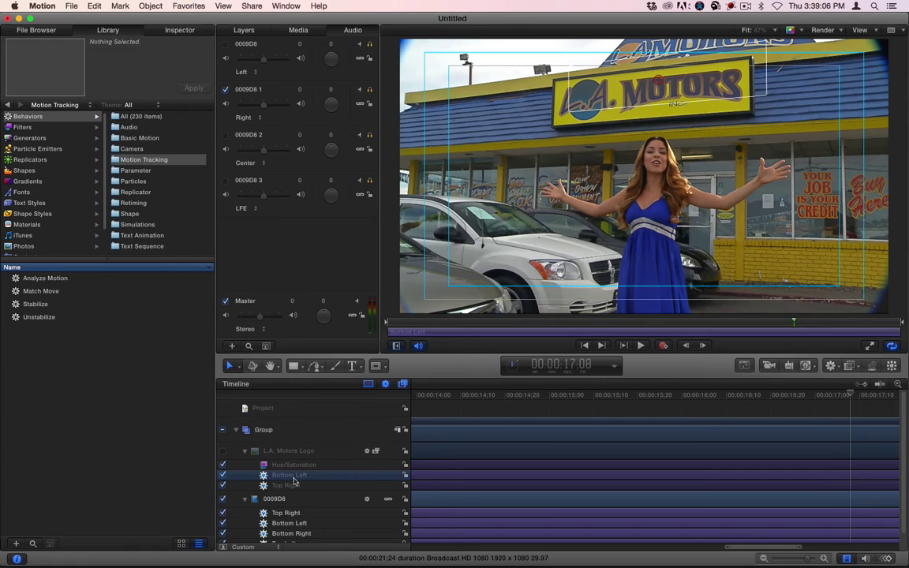
# Set the logo's Bottom Left behavior source to 0009D8: Bottom Left, check its track choices, and go to the clip's last frame.
pyautogui.click(195, 36)
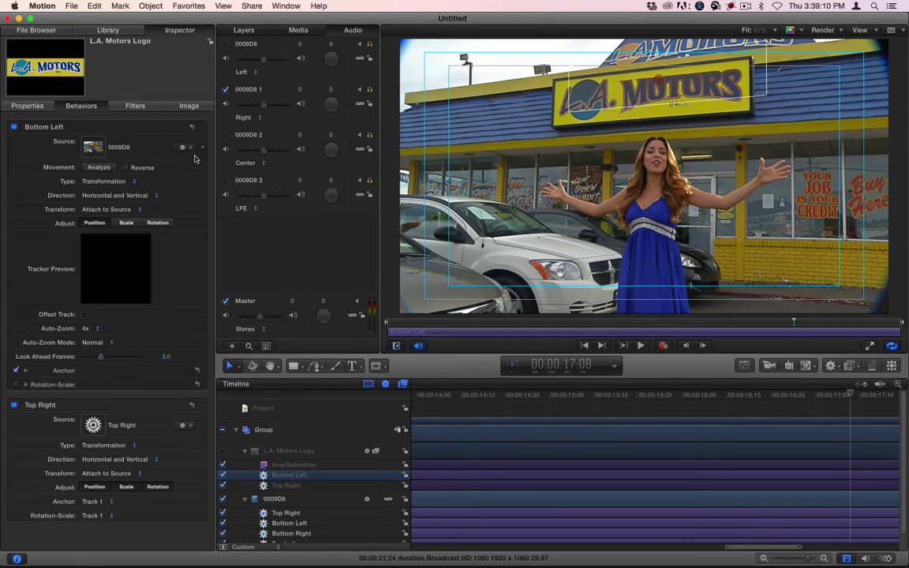
pyautogui.click(189, 148)
pyautogui.click(195, 168)
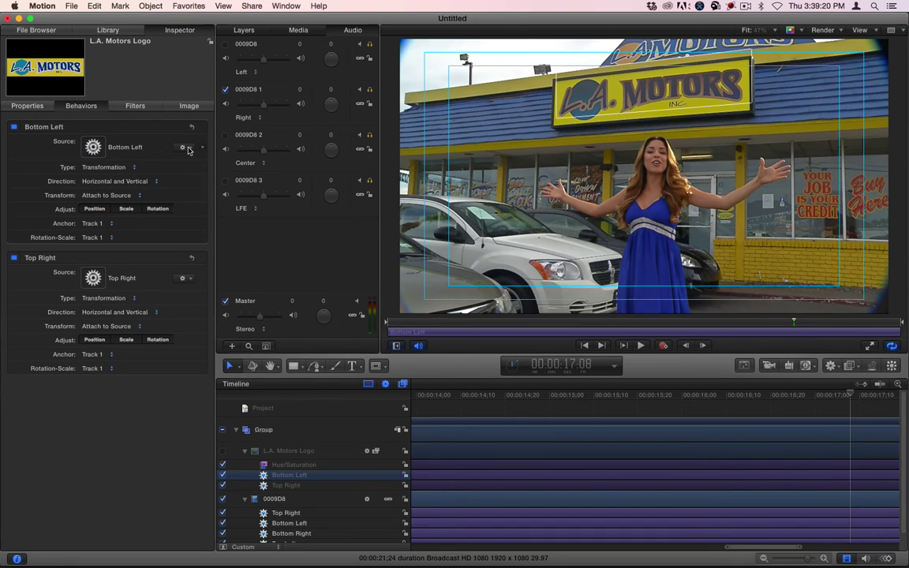
pyautogui.click(172, 140)
pyautogui.click(157, 149)
pyautogui.click(90, 223)
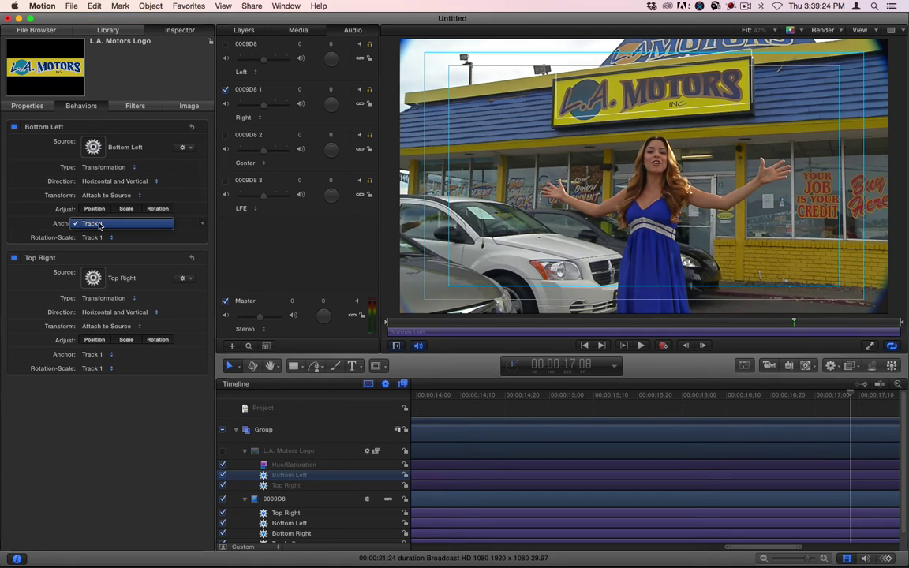
pyautogui.click(82, 229)
pyautogui.click(88, 237)
pyautogui.click(92, 237)
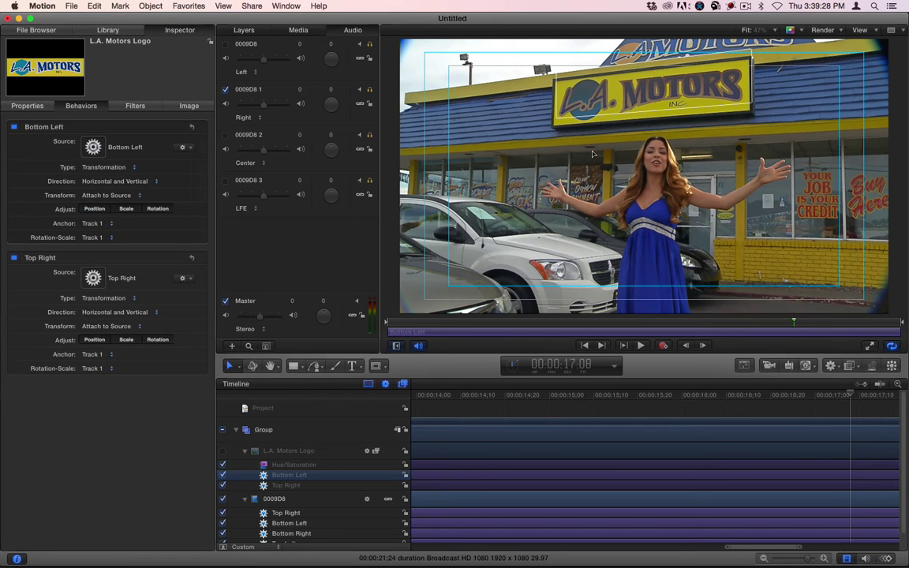
pyautogui.moveTo(831, 394); pyautogui.dragTo(874, 394)
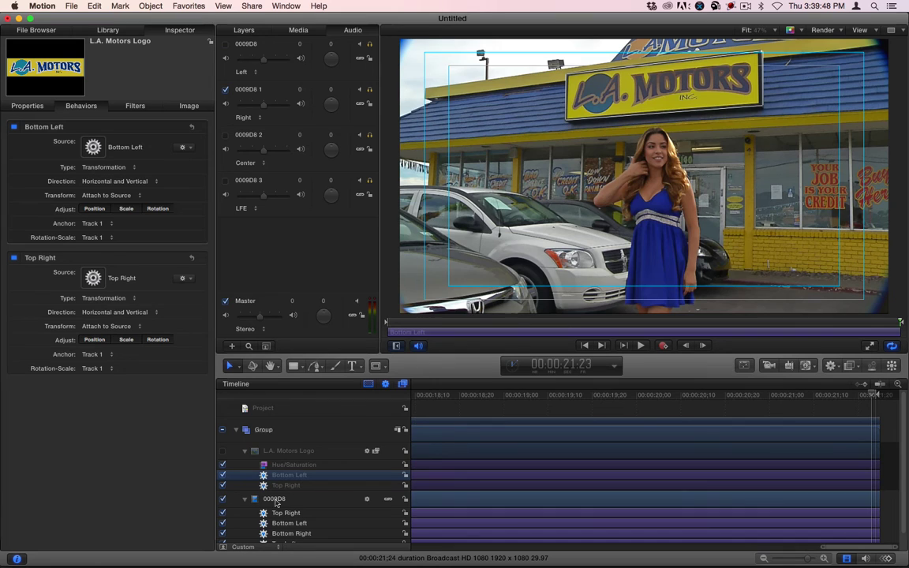
# Turn on the L.A. Motors Logo layer's visibility and enable its Four Corner parameters.
pyautogui.click(223, 450)
pyautogui.click(274, 451)
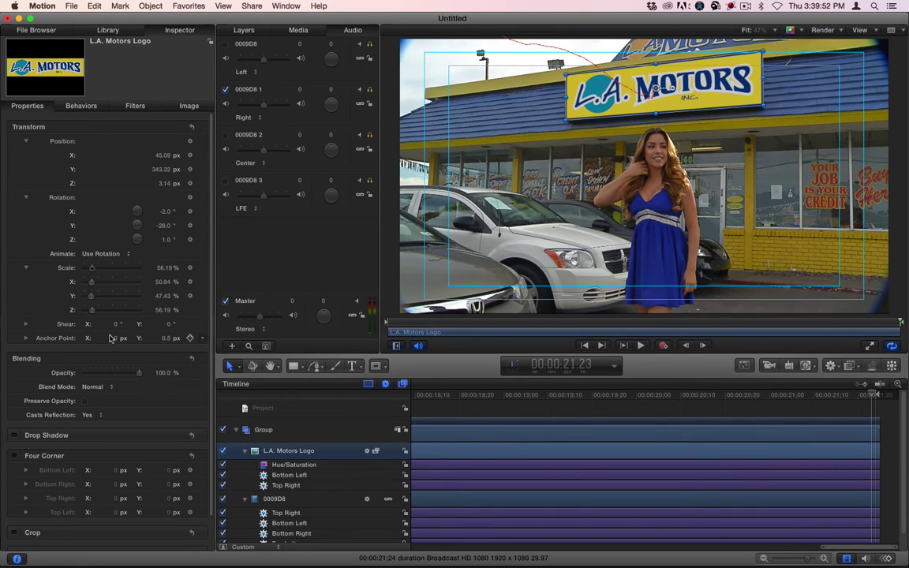
pyautogui.click(15, 456)
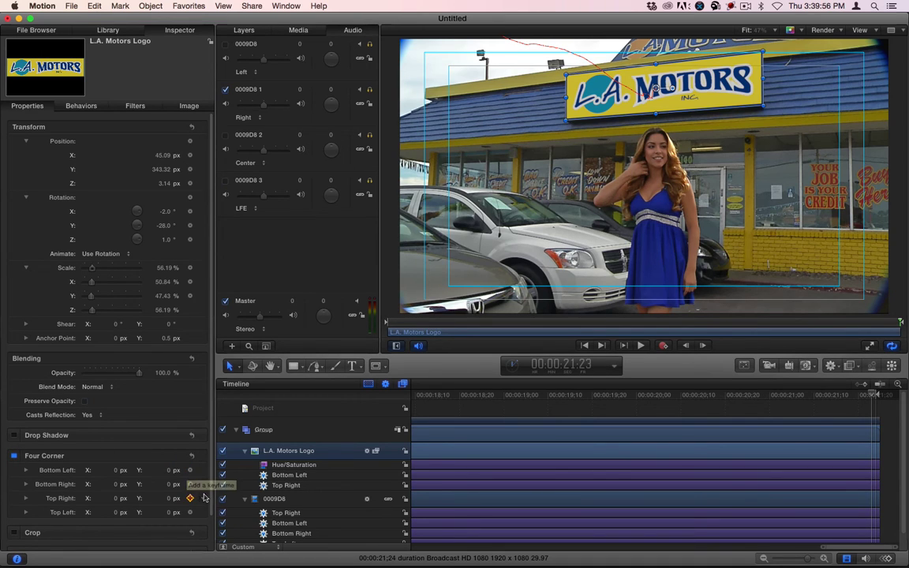
# Check the Four Corner Bottom Left animation options, and open the Top Right behavior linked to the Four Corner Top Right parameter.
pyautogui.click(191, 470)
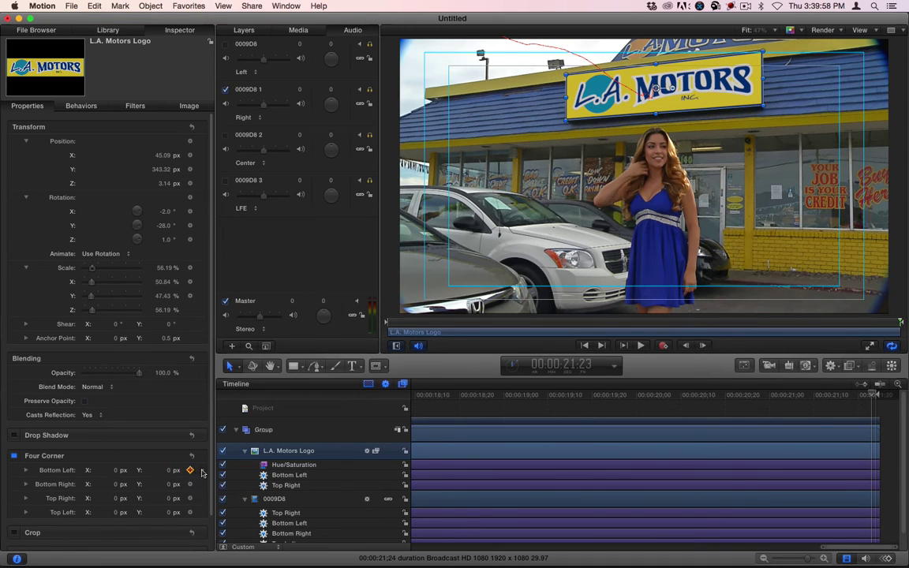
pyautogui.click(203, 472)
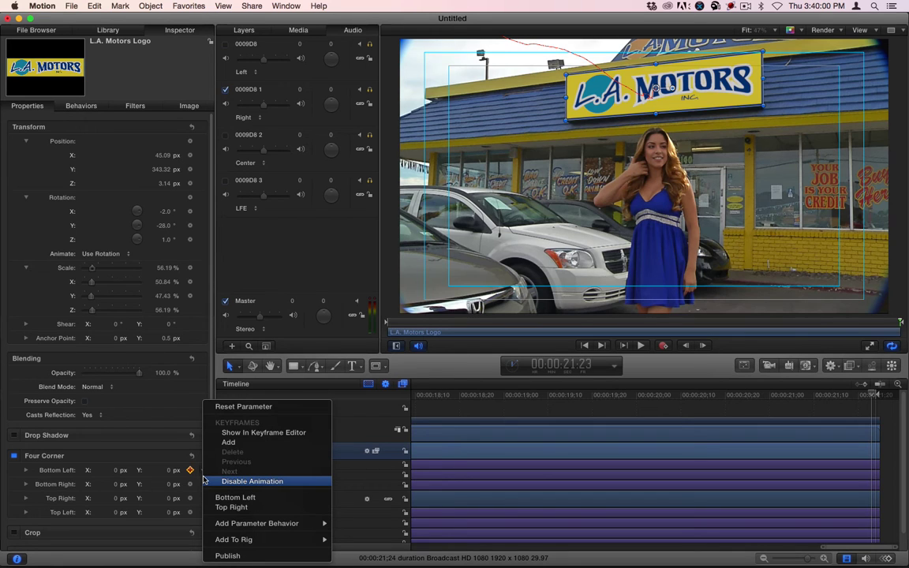
pyautogui.click(161, 423)
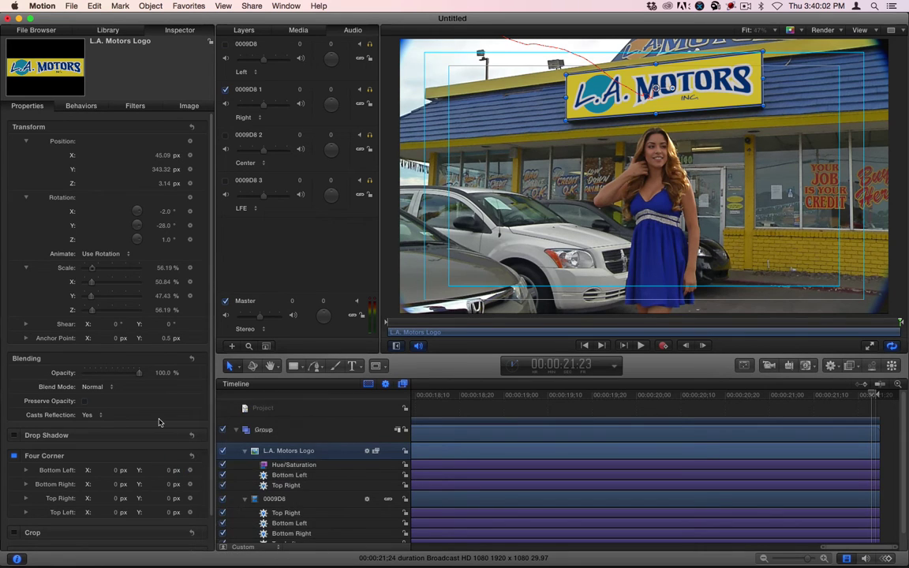
pyautogui.click(202, 502)
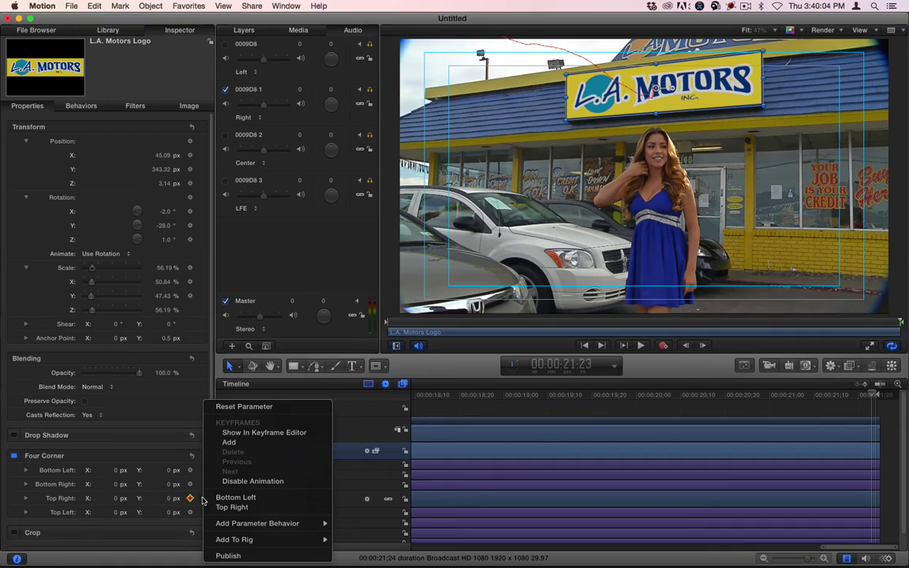
pyautogui.moveTo(264, 528)
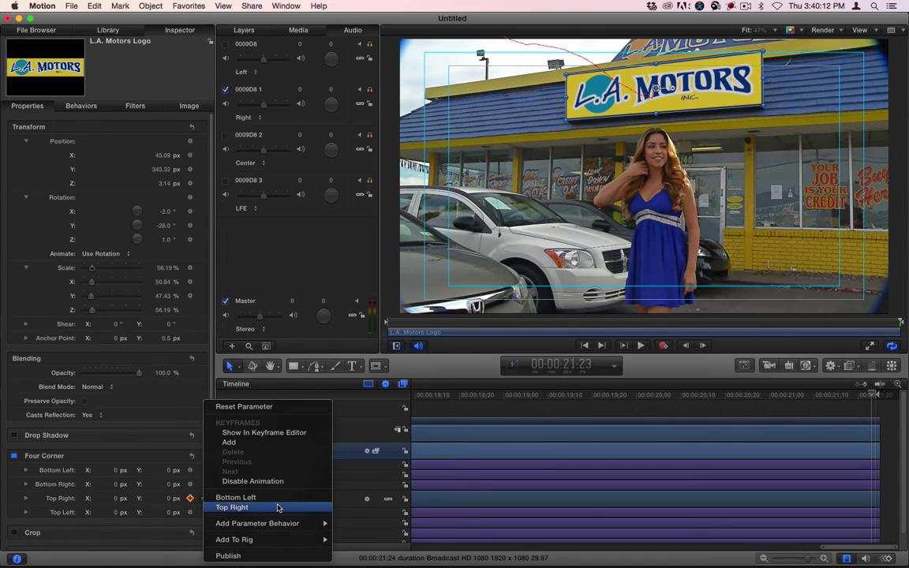
pyautogui.click(278, 508)
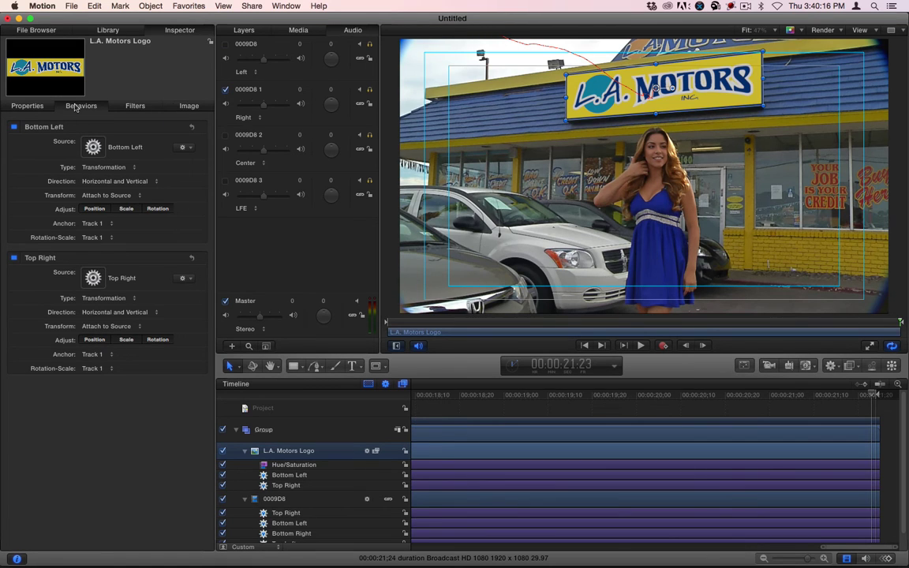
# Open the Bottom Left behavior linked to the logo's Four Corner Bottom Left parameter.
pyautogui.click(26, 103)
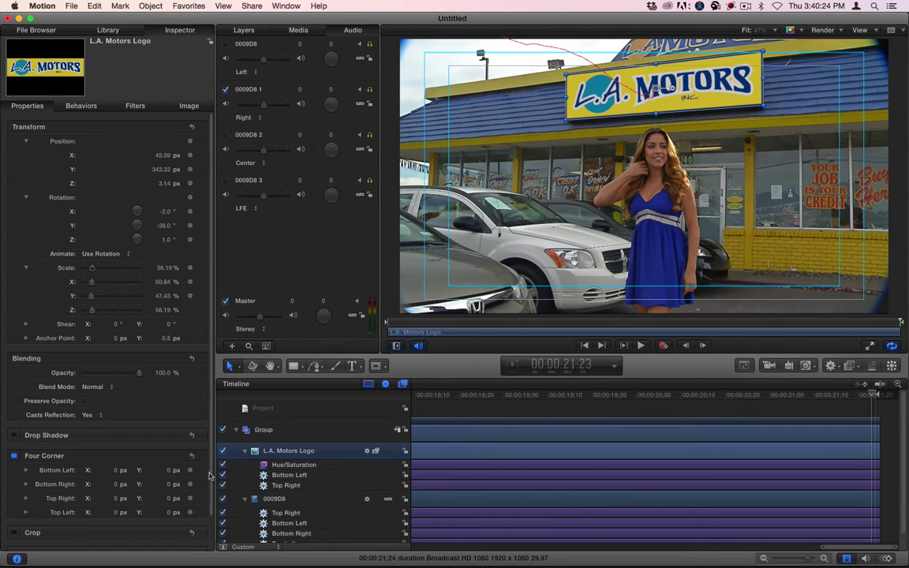
pyautogui.click(203, 473)
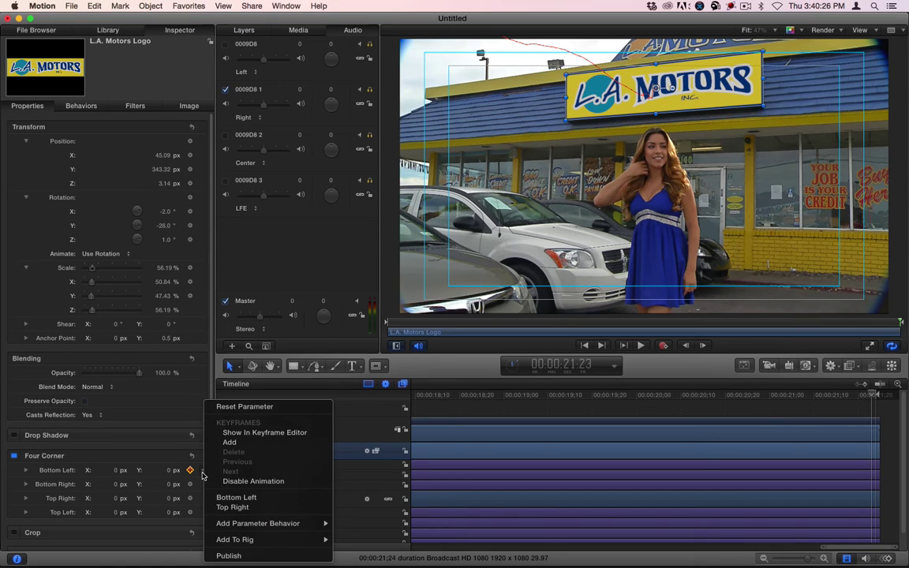
pyautogui.click(239, 497)
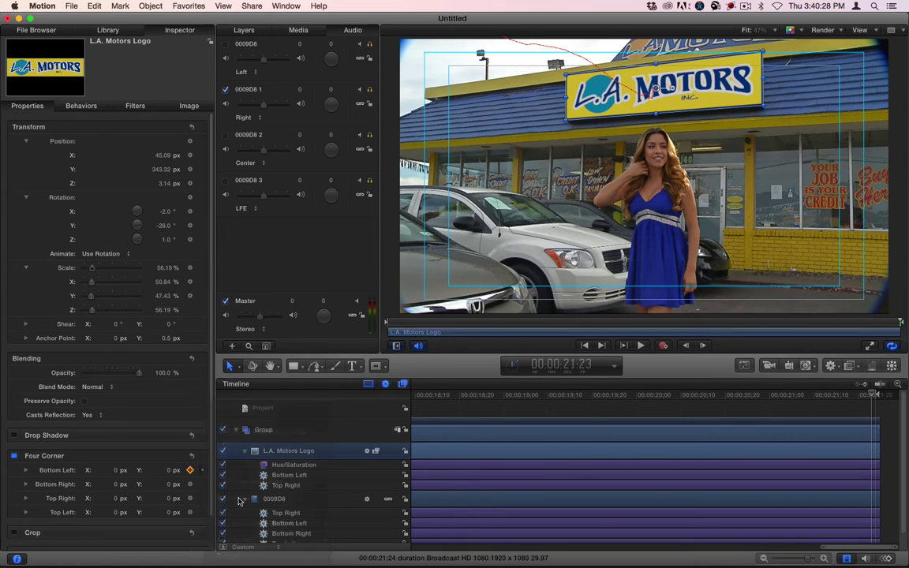
pyautogui.press('F2')
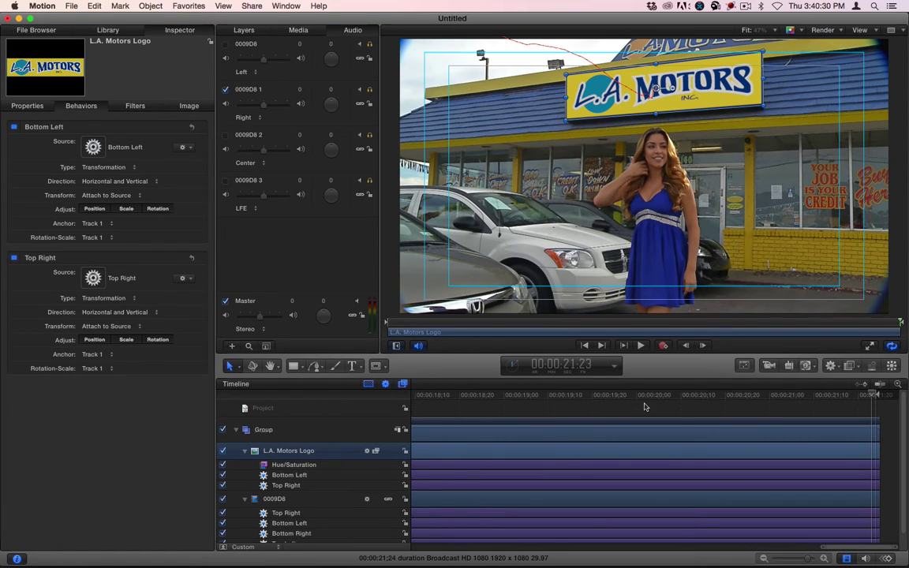
# Scrub back and forth through the end of the clip to check how the logo follows the sign.
pyautogui.moveTo(779, 394); pyautogui.dragTo(495, 403)
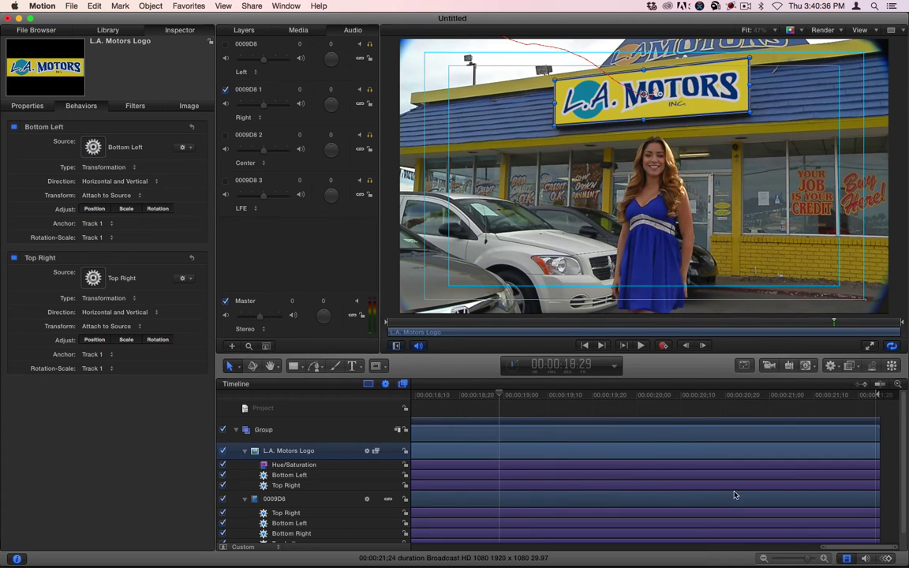
pyautogui.moveTo(824, 551); pyautogui.dragTo(795, 552)
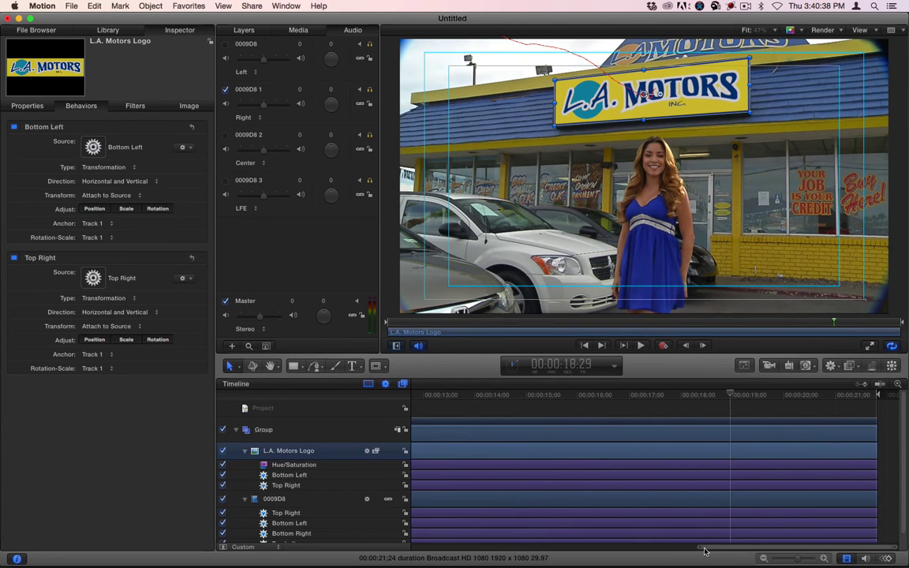
pyautogui.click(716, 397)
pyautogui.moveTo(716, 396); pyautogui.dragTo(680, 395)
pyautogui.moveTo(755, 388); pyautogui.dragTo(838, 395)
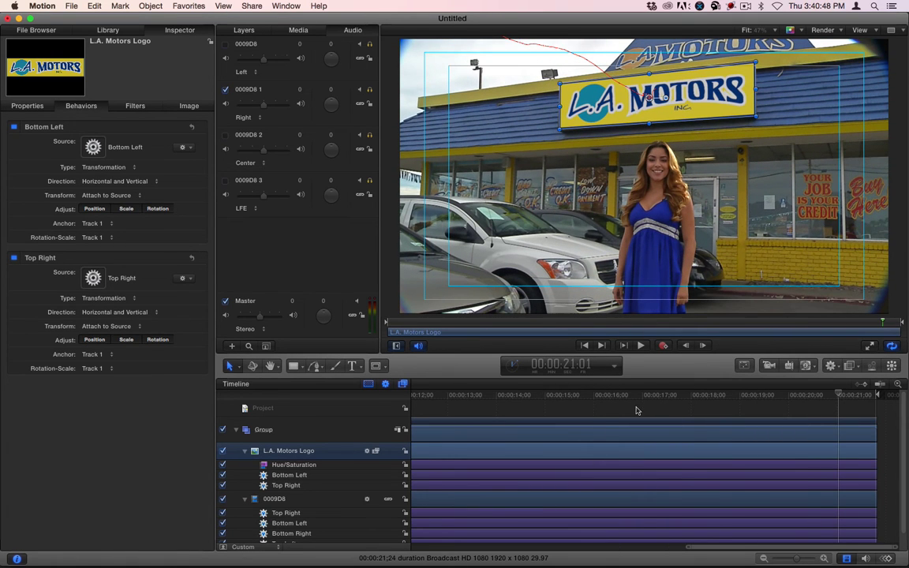
# Set Transform to Mimic Source on both logo Match Move behaviors, and reposition the logo over the sign at 00:00:20:05.
pyautogui.click(290, 475)
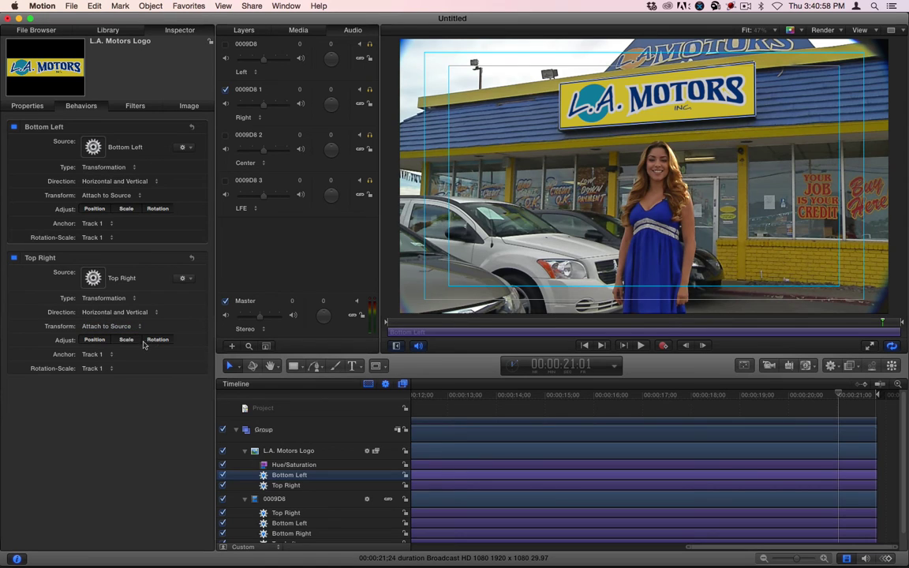
pyautogui.click(132, 326)
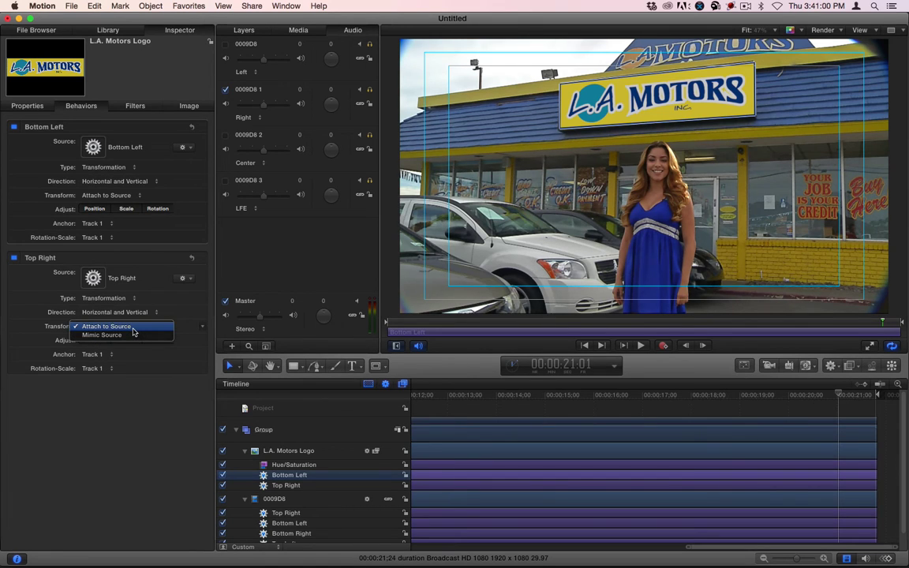
pyautogui.click(132, 334)
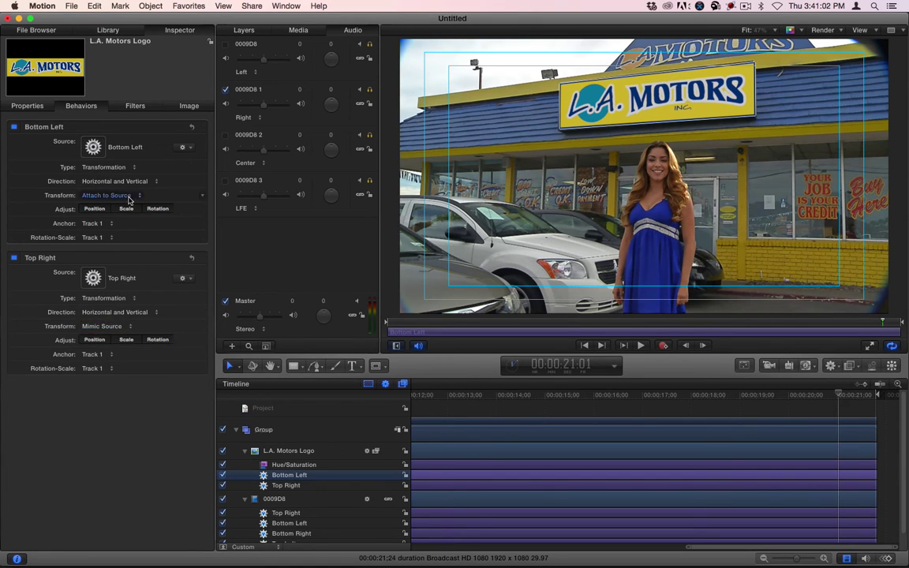
pyautogui.click(129, 197)
pyautogui.click(119, 203)
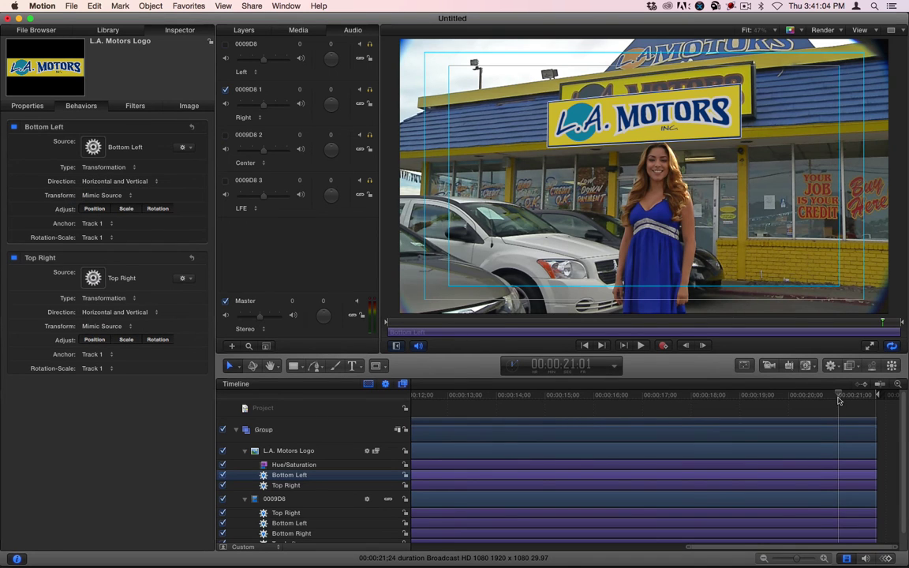
pyautogui.moveTo(839, 401); pyautogui.dragTo(795, 401)
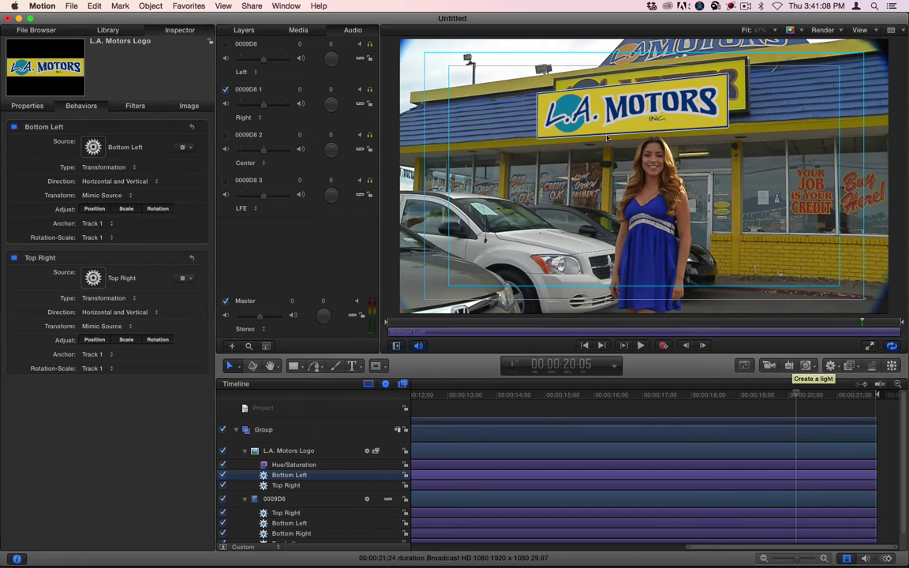
pyautogui.moveTo(606, 138); pyautogui.dragTo(620, 114)
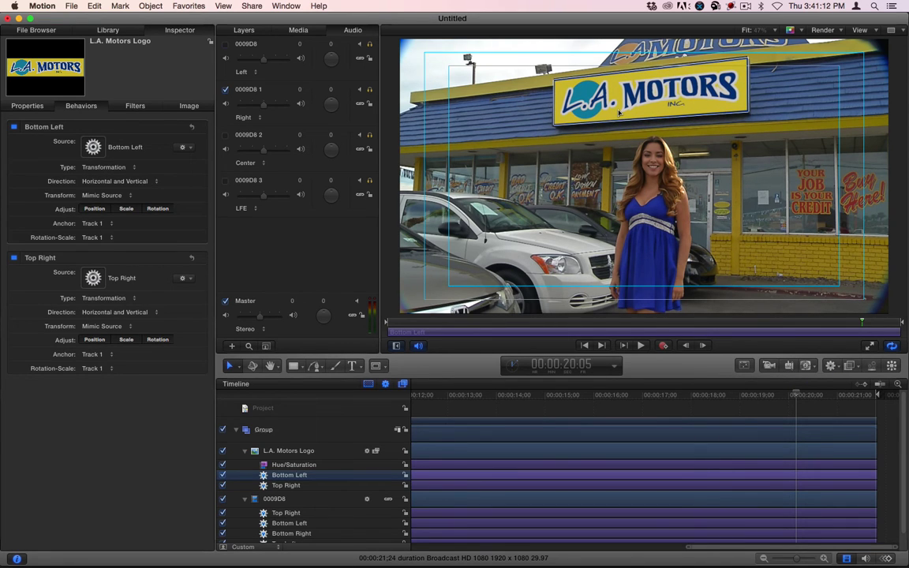
# Set the Type of the logo's Top Right and Bottom Left behaviors to Four Corners.
pyautogui.click(140, 313)
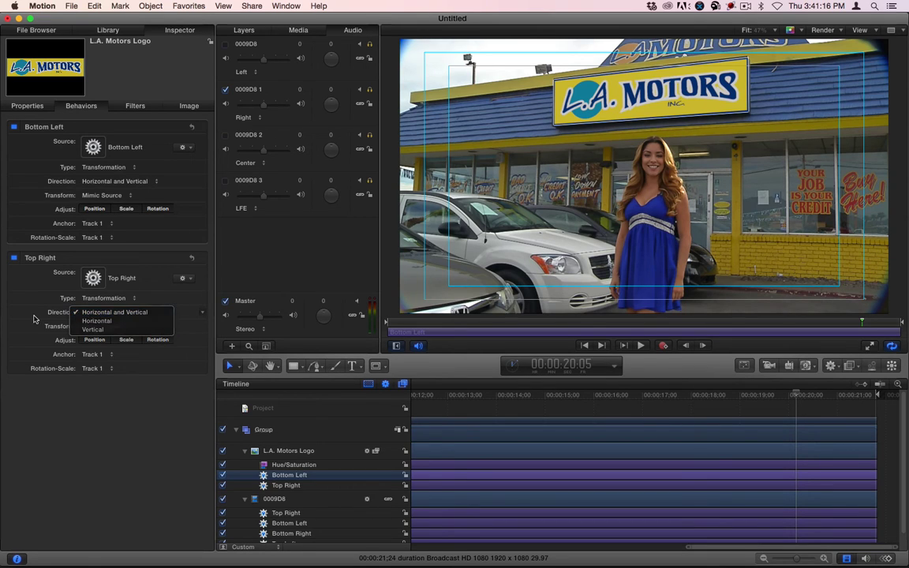
pyautogui.click(140, 314)
pyautogui.click(114, 298)
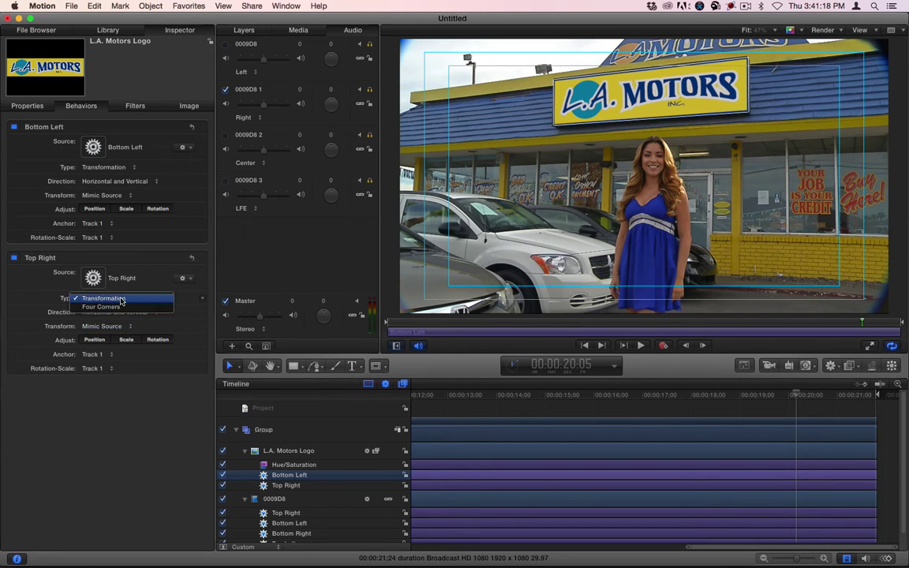
pyautogui.click(124, 307)
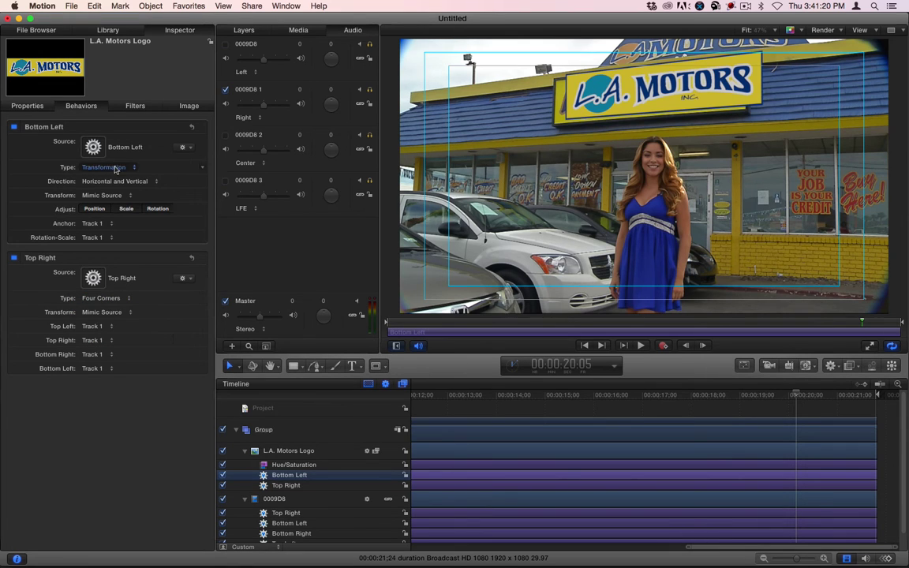
pyautogui.click(115, 167)
pyautogui.click(116, 175)
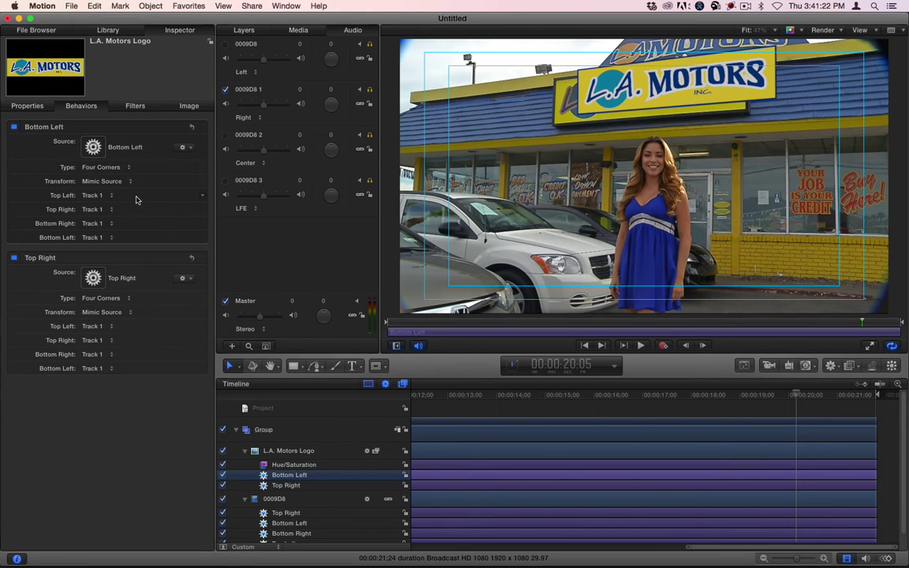
# Go to the clip's last frame and check the track choices for the corners of the logo's Bottom Left behavior.
pyautogui.moveTo(770, 395); pyautogui.dragTo(901, 403)
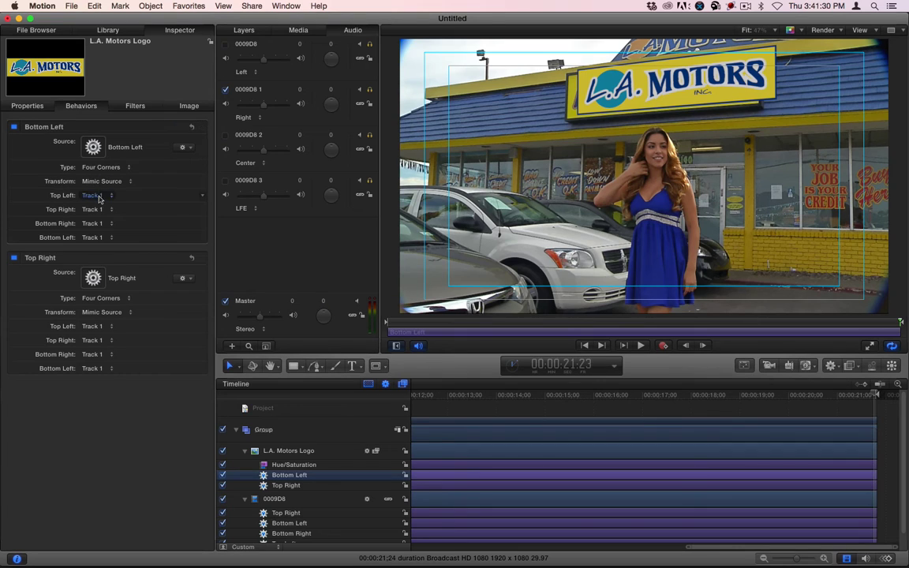
pyautogui.click(92, 195)
pyautogui.click(95, 213)
pyautogui.click(92, 209)
pyautogui.click(95, 229)
pyautogui.click(98, 237)
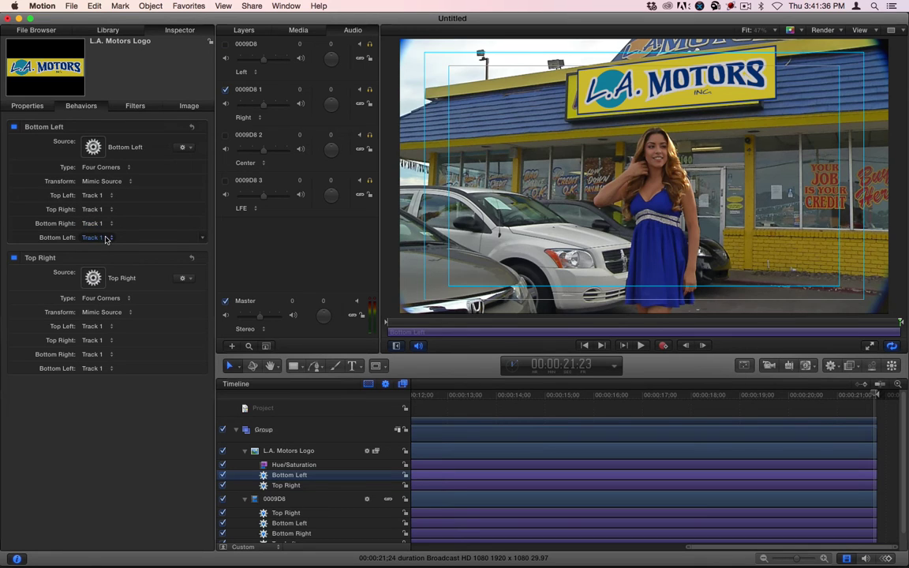
pyautogui.click(93, 214)
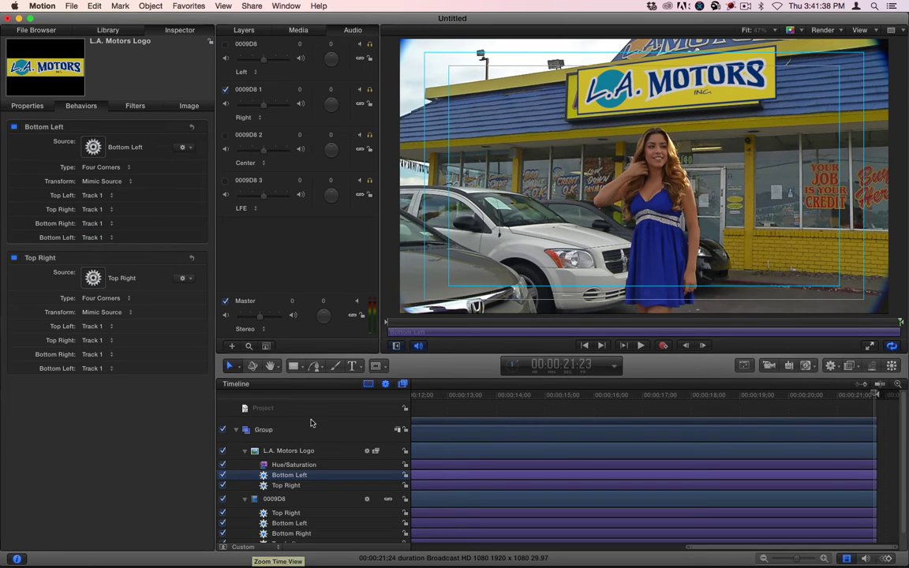
# Duplicate the 0009D8 footage layer with its tracking behaviors three times.
pyautogui.scroll(-1, 312, 424)
pyautogui.click(282, 494)
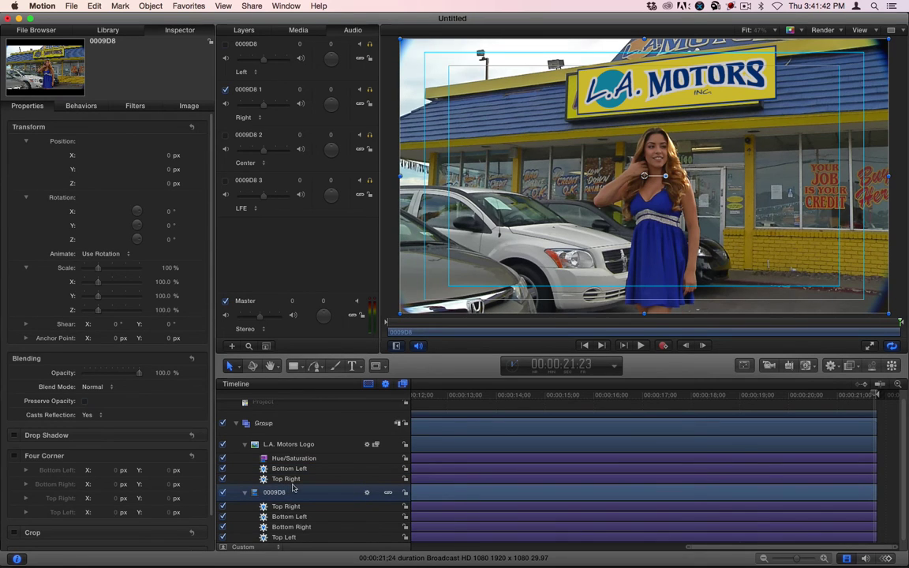
pyautogui.press('super+d')
pyautogui.press('super+d')
pyautogui.press('super+d')
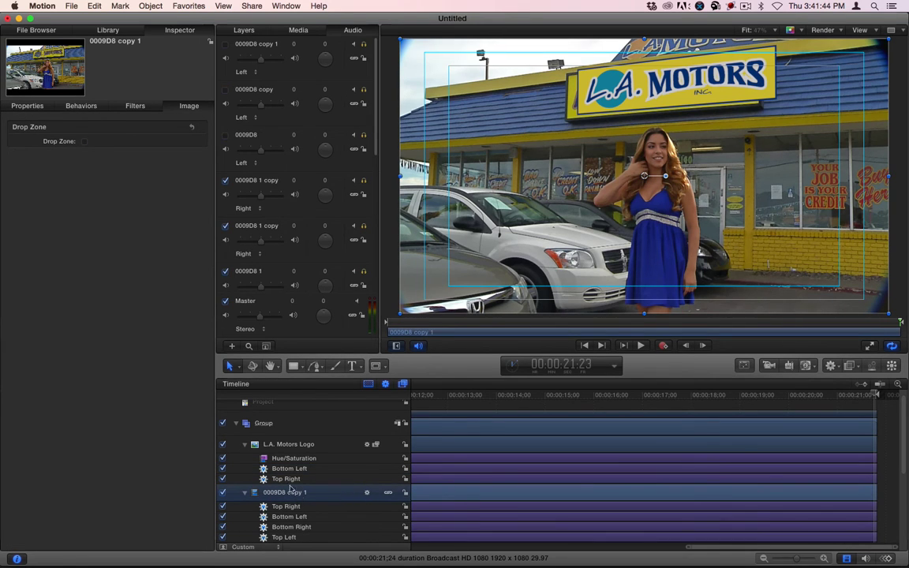
# Delete the Bottom Left, Bottom Right and Top Left tracking behaviors from the original 0009D8 layer.
pyautogui.scroll(-5, 280, 487)
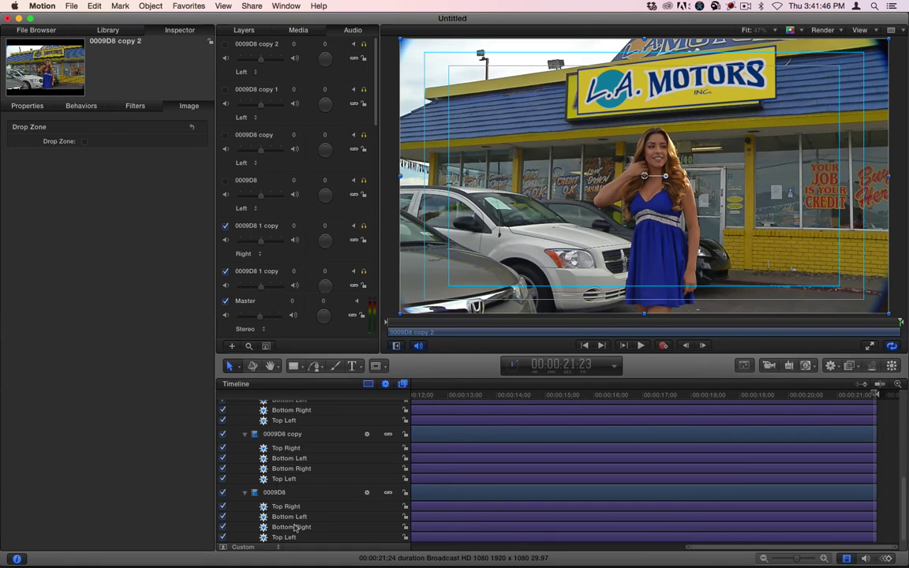
pyautogui.click(290, 516)
pyautogui.keyDown('shift'); pyautogui.click(289, 537); pyautogui.keyUp('shift')
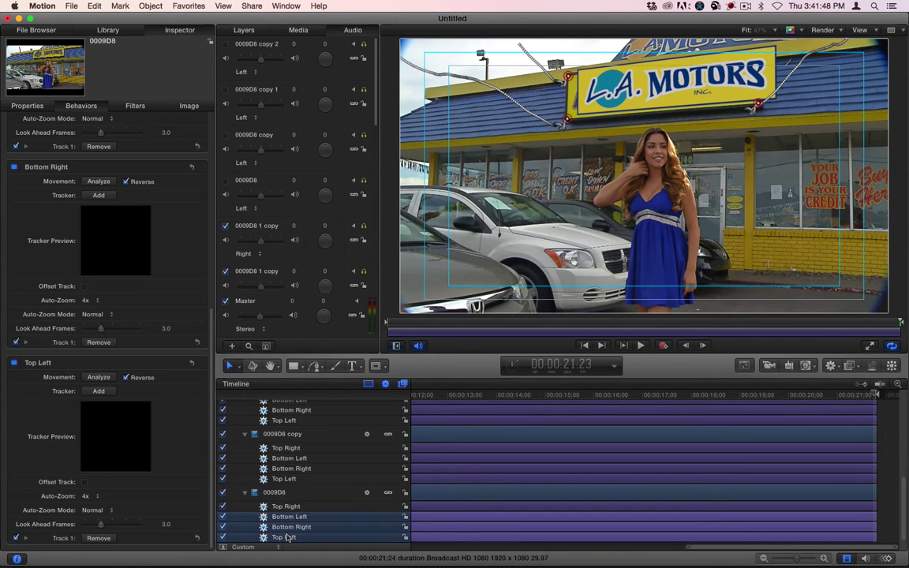
pyautogui.press('Delete')
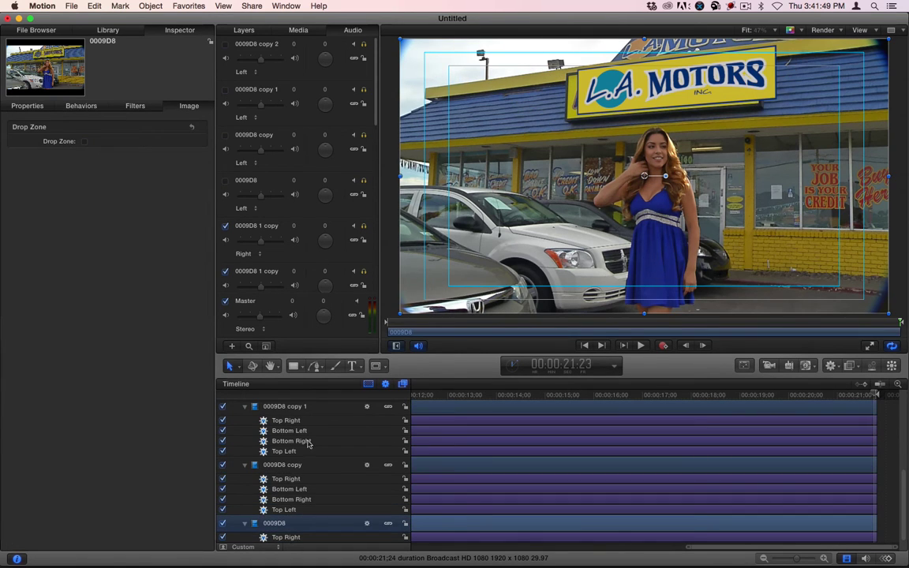
# Delete the Top Right, Bottom Left and Bottom Right tracking behaviors from the 0009D8 copy layer.
pyautogui.click(291, 499)
pyautogui.keyDown('shift'); pyautogui.click(286, 479); pyautogui.keyUp('shift')
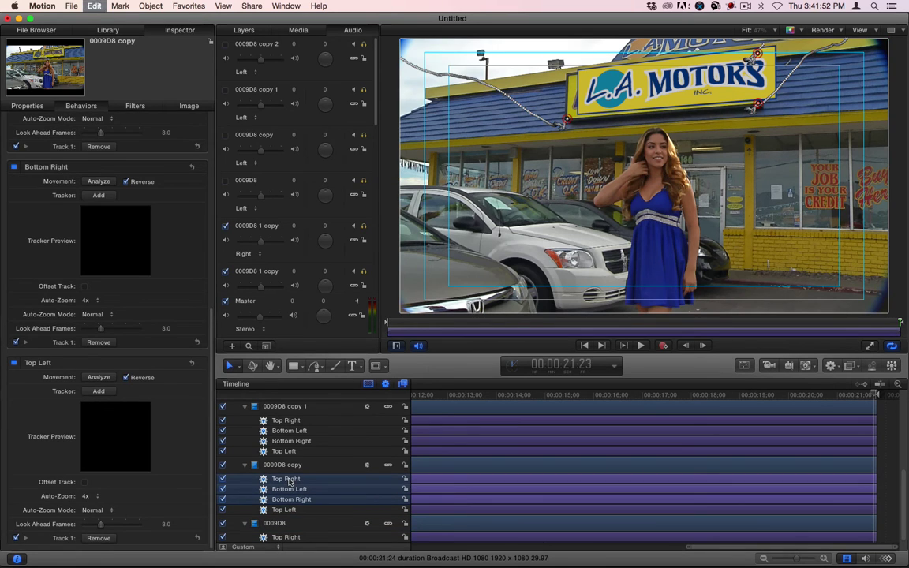
pyautogui.press('Delete')
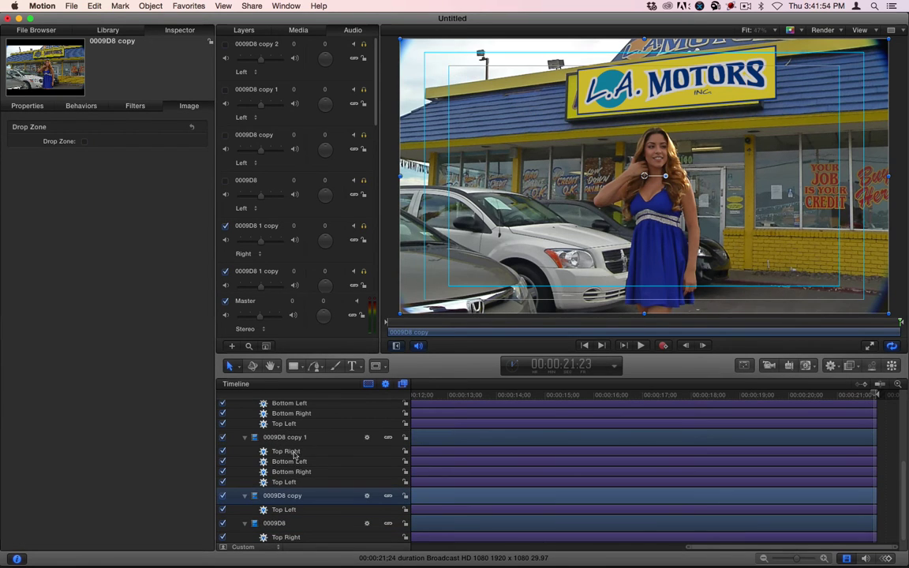
# Delete the Top Right, Bottom Left and Top Left tracking behaviors from the 0009D8 copy 1 layer.
pyautogui.click(293, 452)
pyautogui.keyDown('shift'); pyautogui.click(288, 472); pyautogui.keyUp('shift')
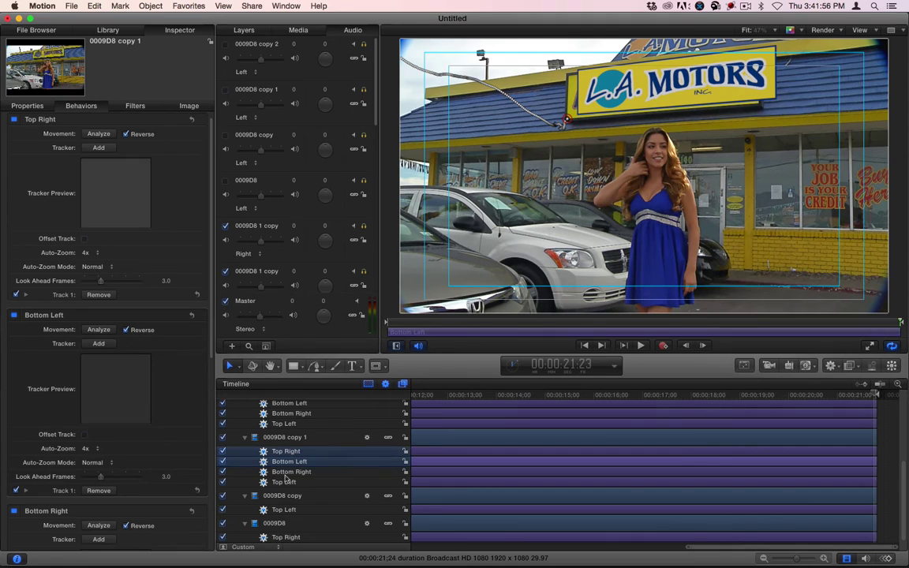
pyautogui.keyDown('shift'); pyautogui.click(280, 482); pyautogui.keyUp('shift')
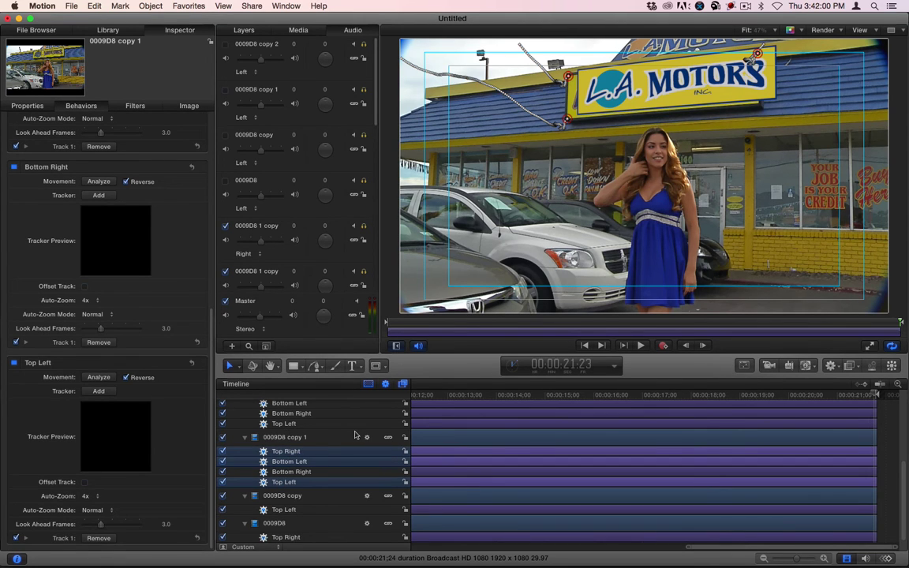
pyautogui.click(284, 423)
pyautogui.click(294, 462)
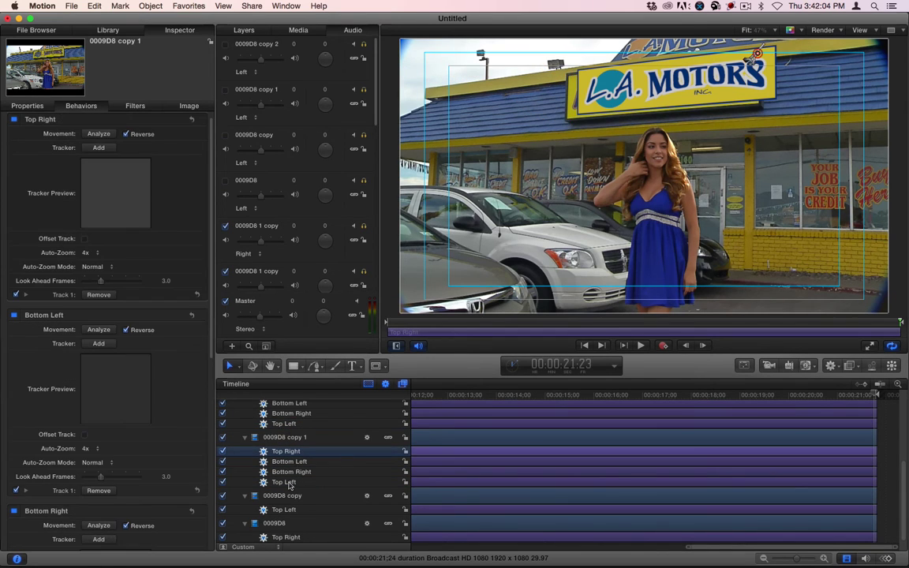
pyautogui.press('Delete')
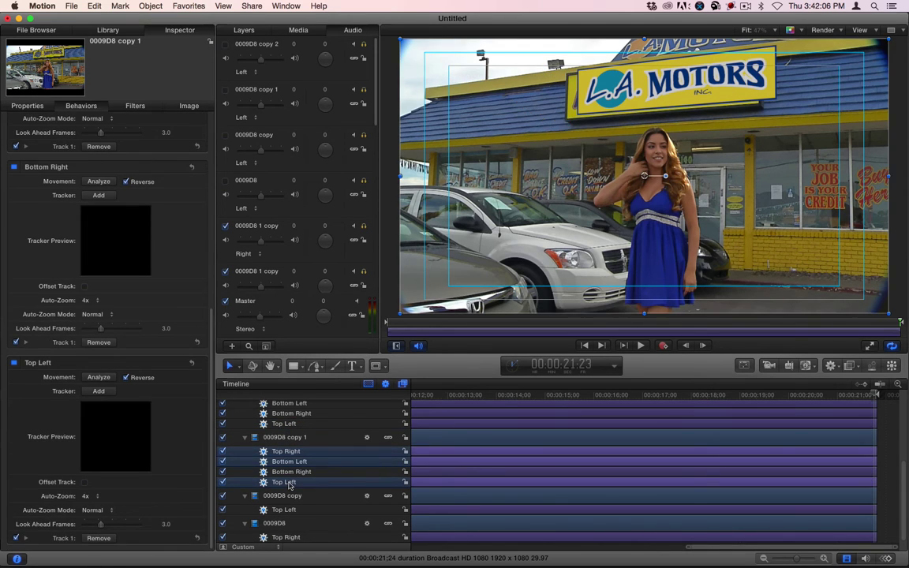
# Delete the Top Right, Bottom Right and Top Left tracking behaviors from the 0009D8 copy 2 layer.
pyautogui.click(286, 424)
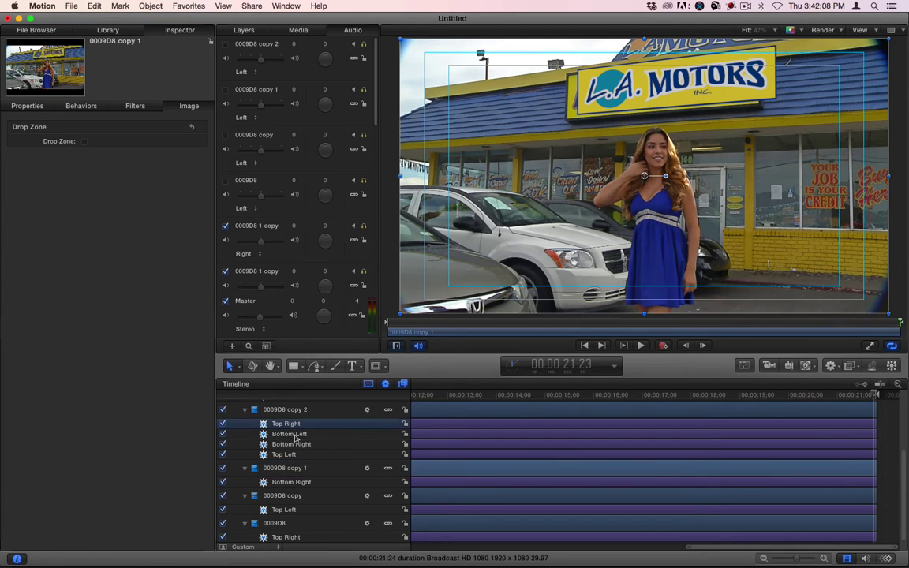
pyautogui.keyDown('super'); pyautogui.click(289, 433); pyautogui.keyUp('super')
pyautogui.keyDown('super'); pyautogui.click(290, 444); pyautogui.keyUp('super')
pyautogui.keyDown('super'); pyautogui.click(285, 455); pyautogui.keyUp('super')
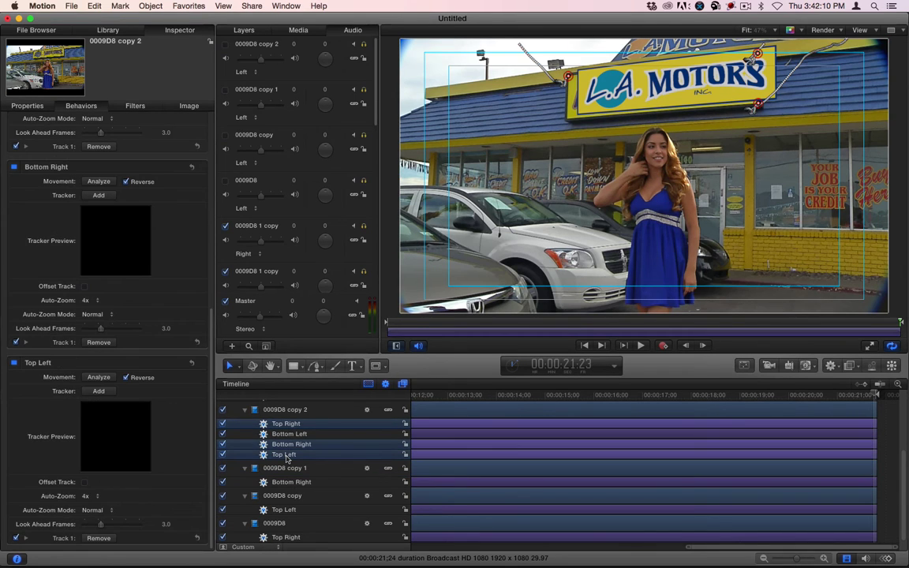
pyautogui.press('Delete')
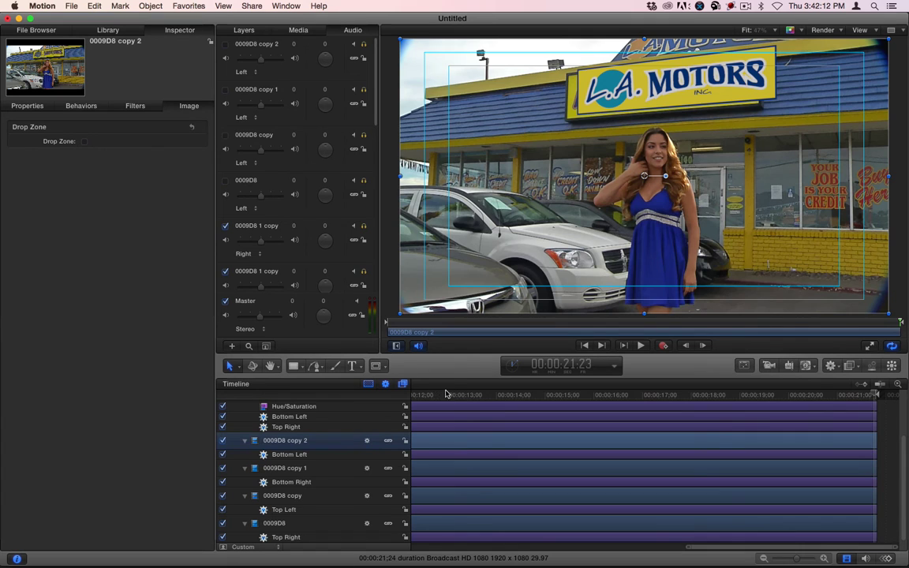
# Check the source and corner track choices of the L.A. Motors Logo's Bottom Left and Top Right behaviors at 00:00:20:21.
pyautogui.moveTo(445, 393); pyautogui.dragTo(820, 394)
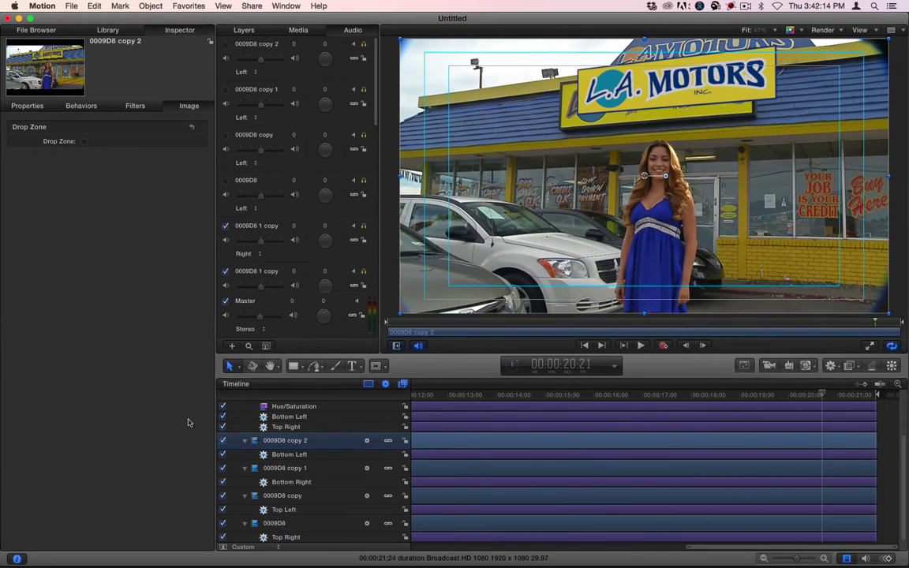
pyautogui.scroll(3, 308, 454)
pyautogui.click(289, 450)
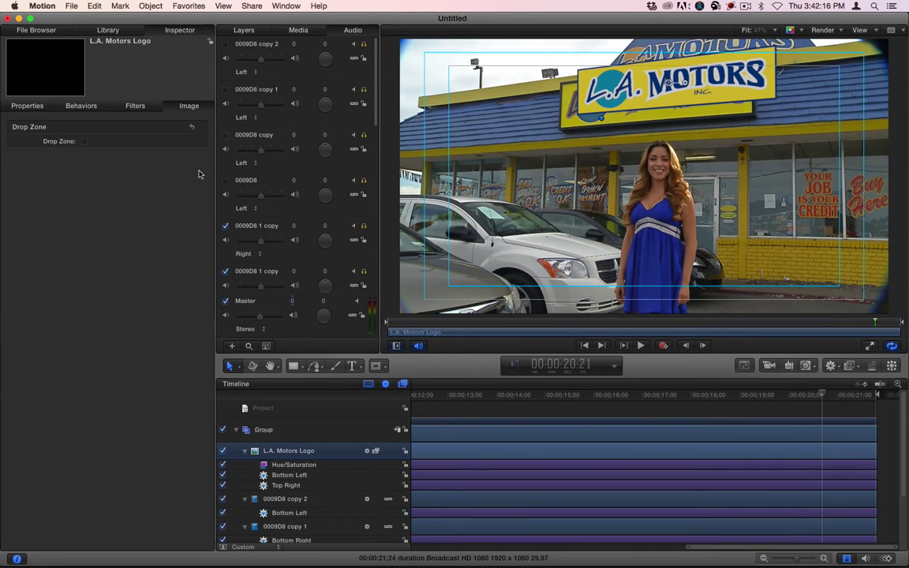
pyautogui.click(289, 476)
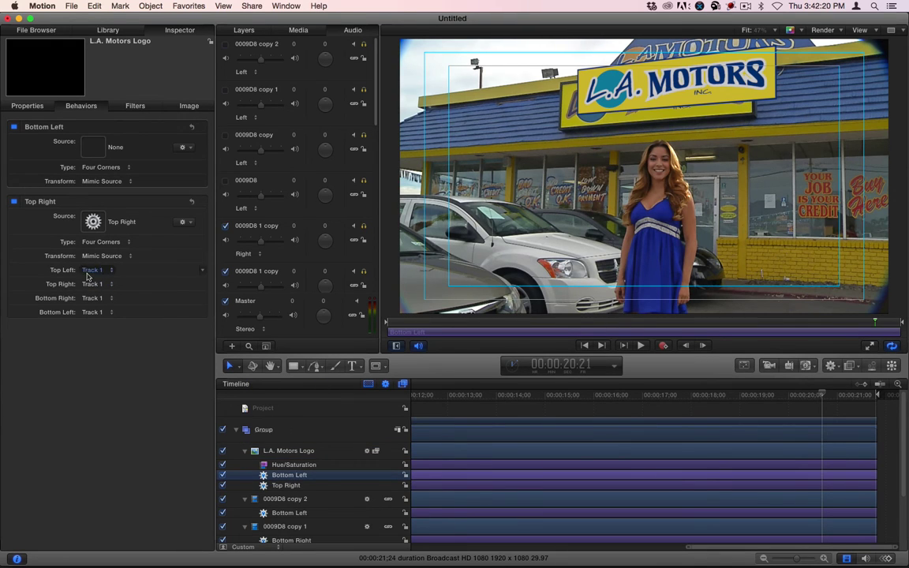
pyautogui.click(90, 269)
pyautogui.click(94, 270)
pyautogui.rightClick(202, 269)
pyautogui.click(124, 386)
pyautogui.scroll(-2, 301, 487)
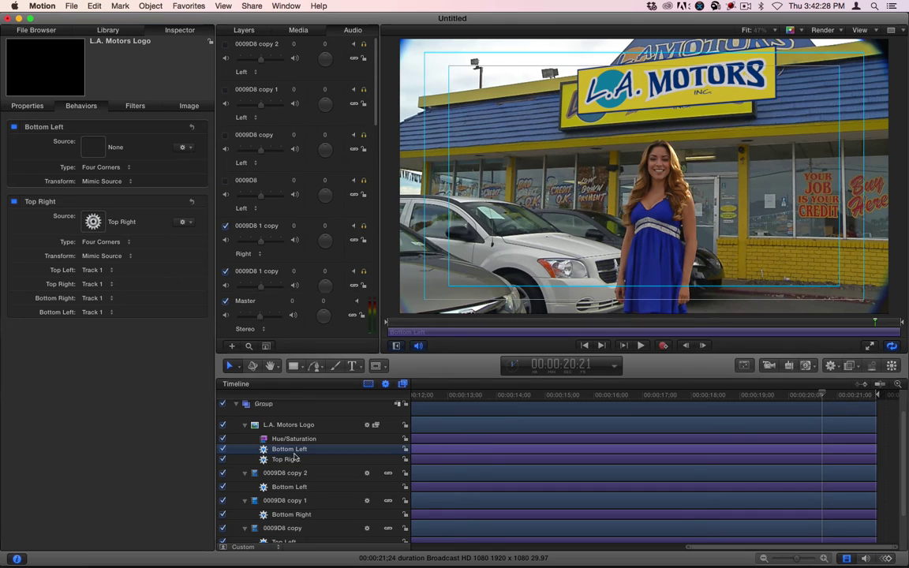
# Delete the Bottom Left match move behavior from the L.A. Motors Logo layer.
pyautogui.click(47, 202)
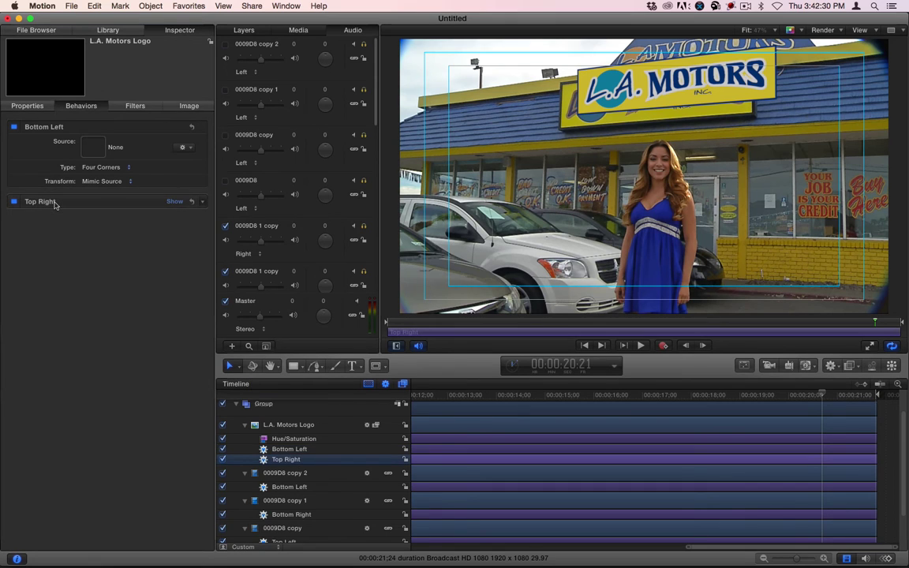
pyautogui.click(52, 204)
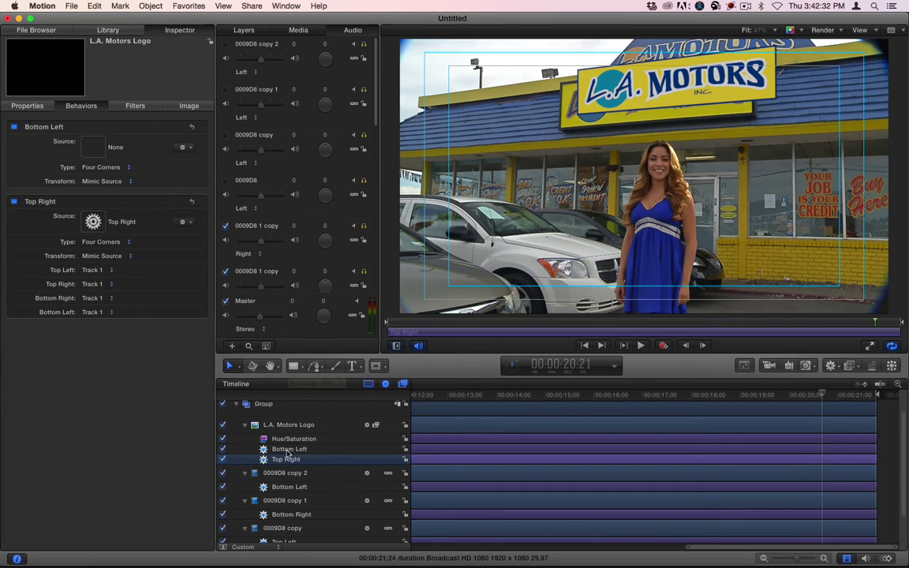
pyautogui.click(316, 450)
pyautogui.press('Delete')
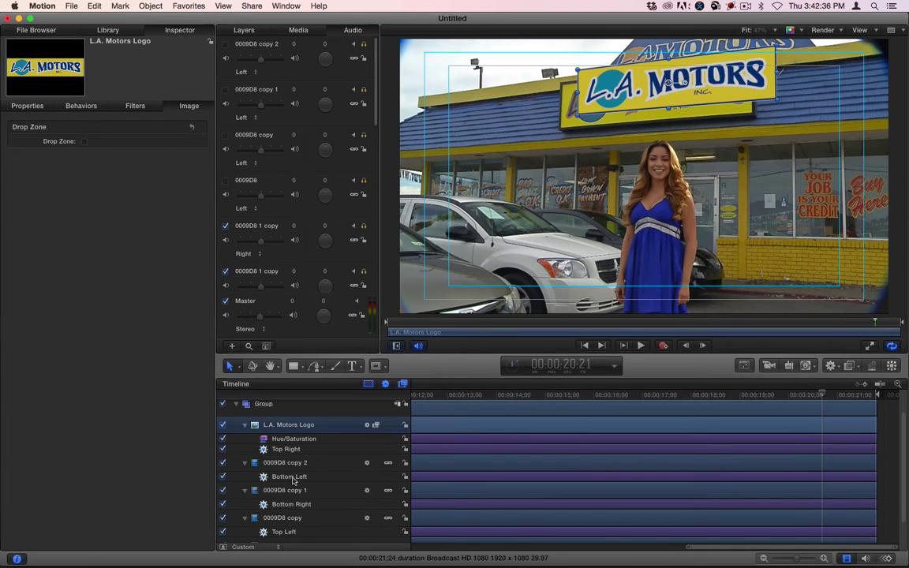
# Delete the Bottom Left tracking behavior of 0009D8 copy 2 together with the other three 0009D8 footage layers.
pyautogui.click(295, 478)
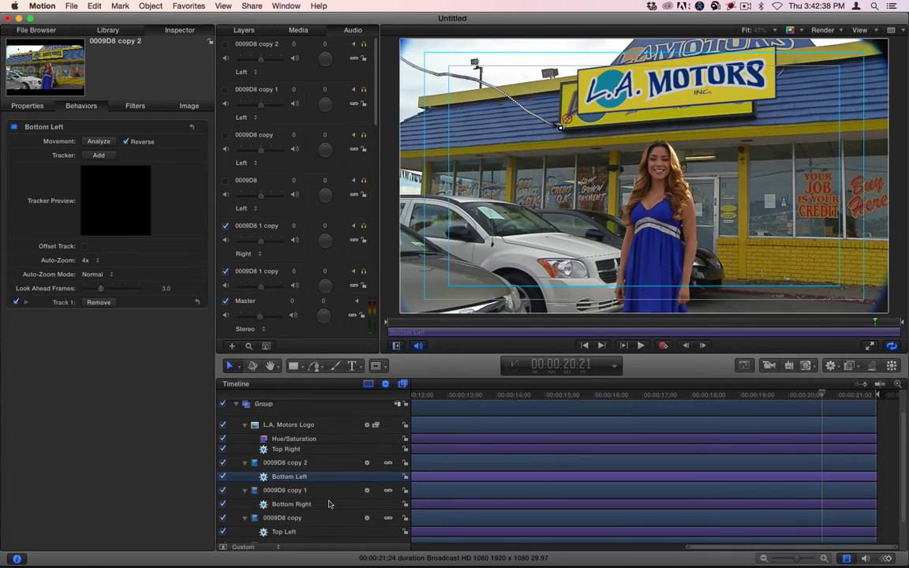
pyautogui.scroll(-1, 298, 456)
pyautogui.keyDown('shift'); pyautogui.click(285, 525); pyautogui.keyUp('shift')
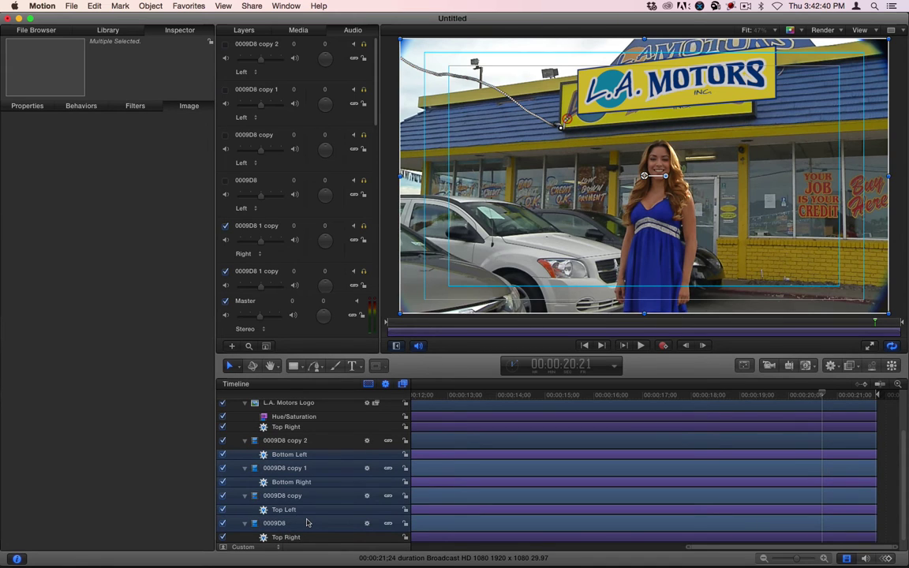
pyautogui.press('Delete')
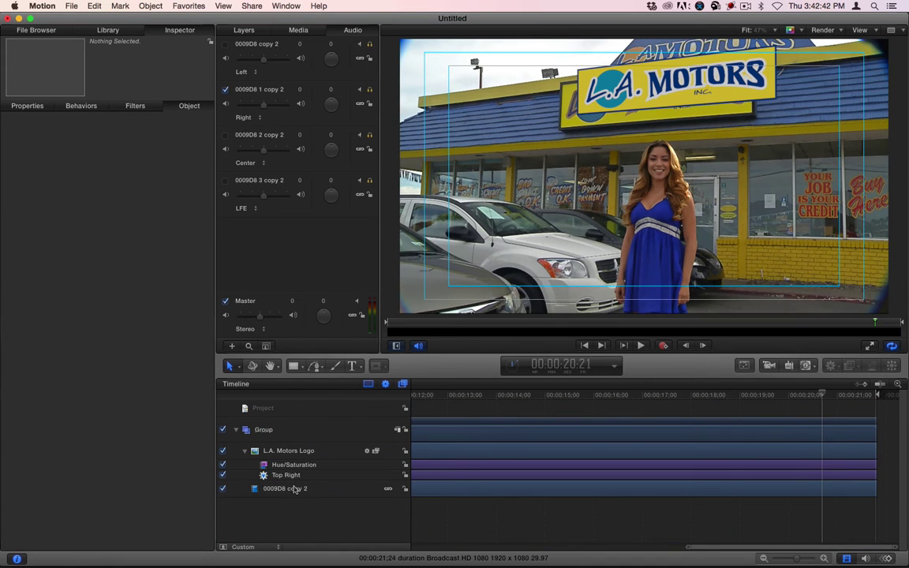
# Go to the clip's last frame and hide the L.A. Motors Logo layer to expose the original sign.
pyautogui.click(294, 489)
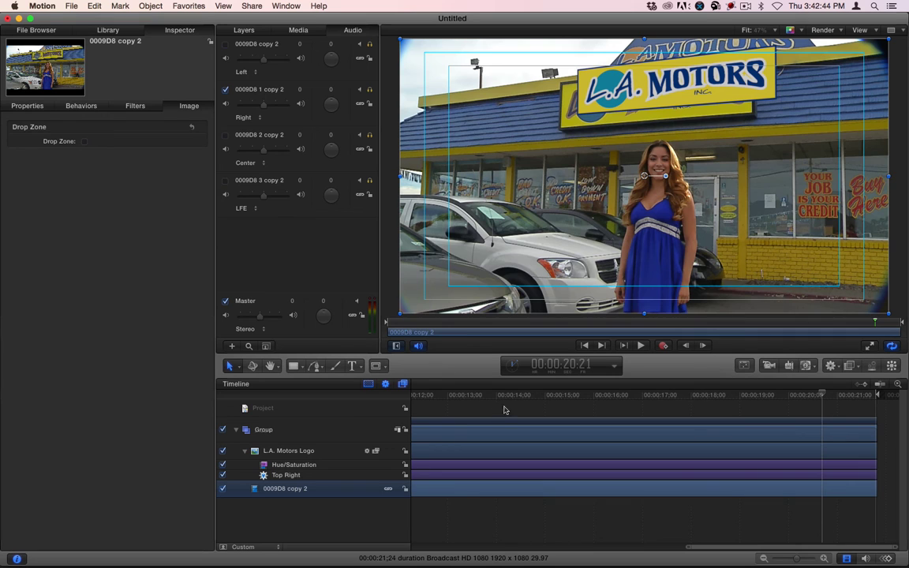
pyautogui.moveTo(517, 394); pyautogui.dragTo(880, 396)
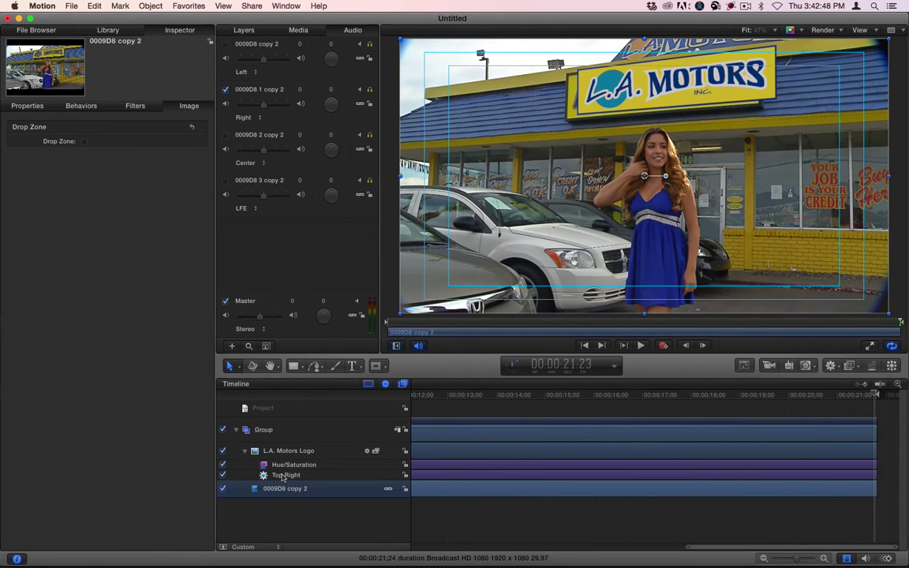
pyautogui.click(284, 475)
pyautogui.click(285, 489)
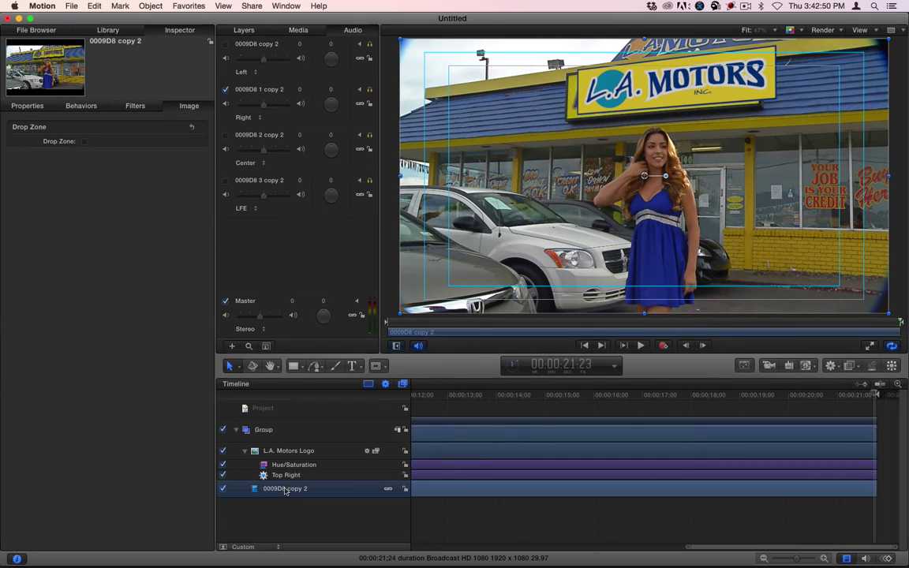
pyautogui.click(223, 450)
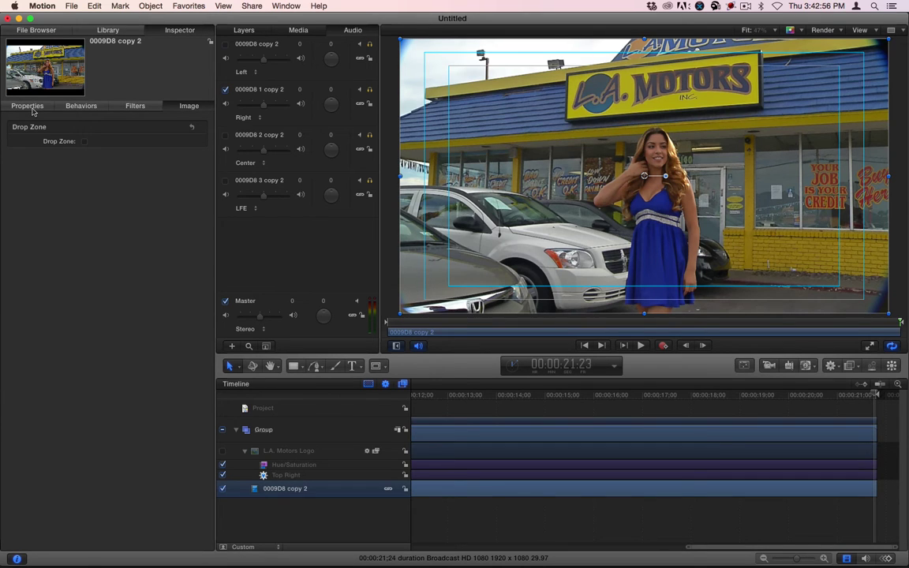
# Add a reversed Analyze Motion behavior to the 0009D8 copy 2 layer and place its tracker on the sign's top-left corner.
pyautogui.click(106, 30)
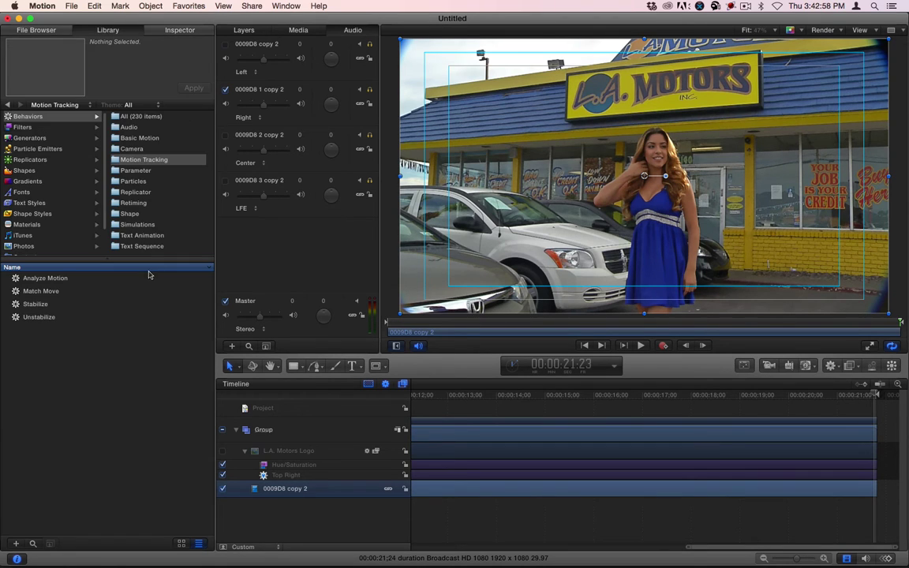
pyautogui.moveTo(38, 282); pyautogui.dragTo(305, 493)
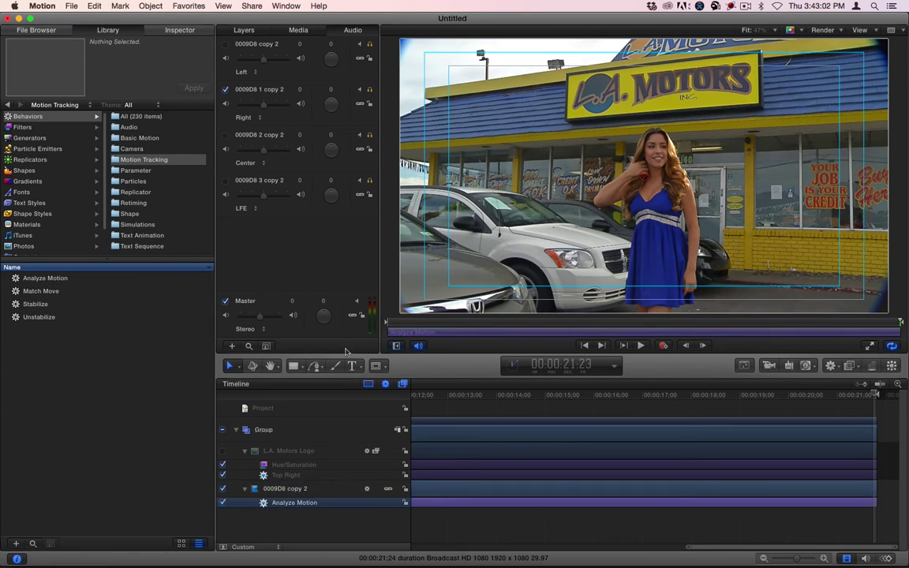
pyautogui.click(178, 31)
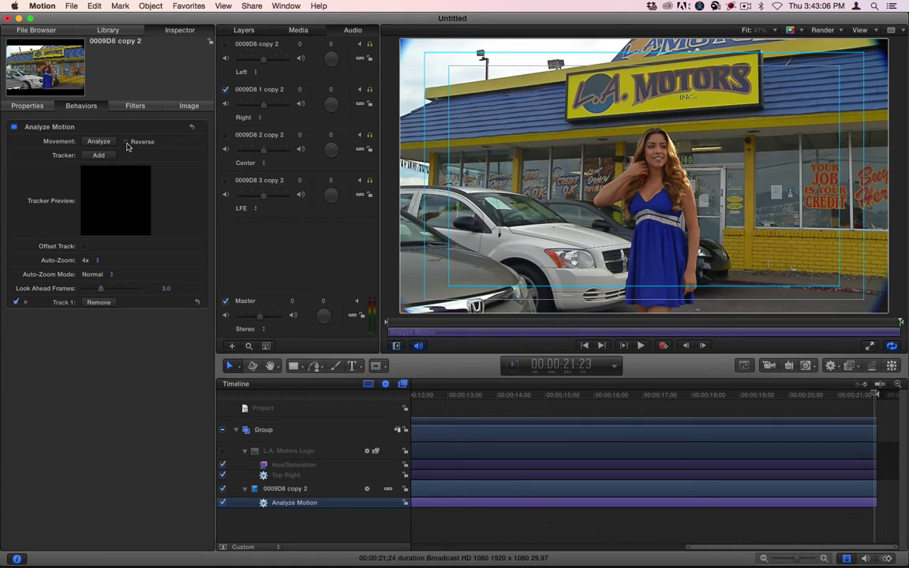
pyautogui.moveTo(587, 162); pyautogui.dragTo(568, 76)
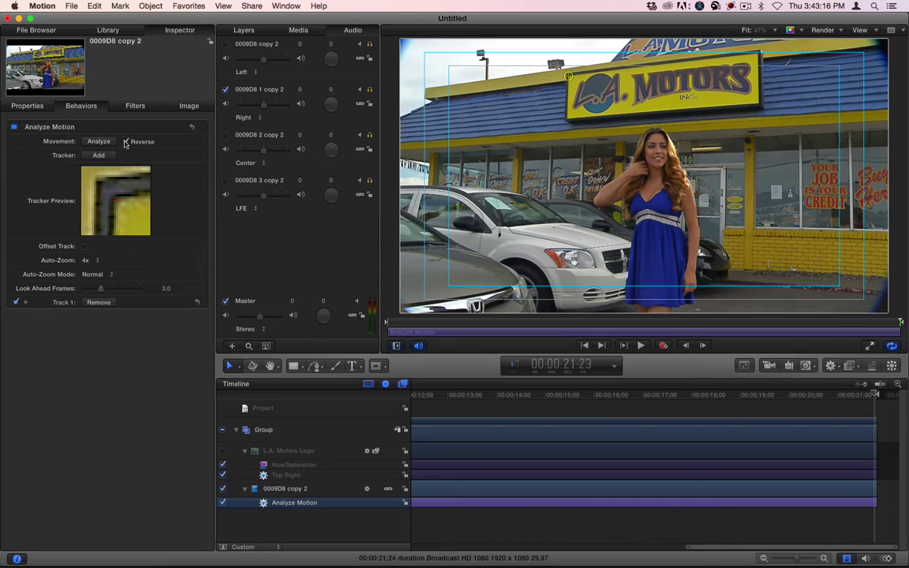
# Set the Analyze Motion behavior's Look Ahead Frames to 4 and analyze the sign's top-left corner track.
pyautogui.click(24, 303)
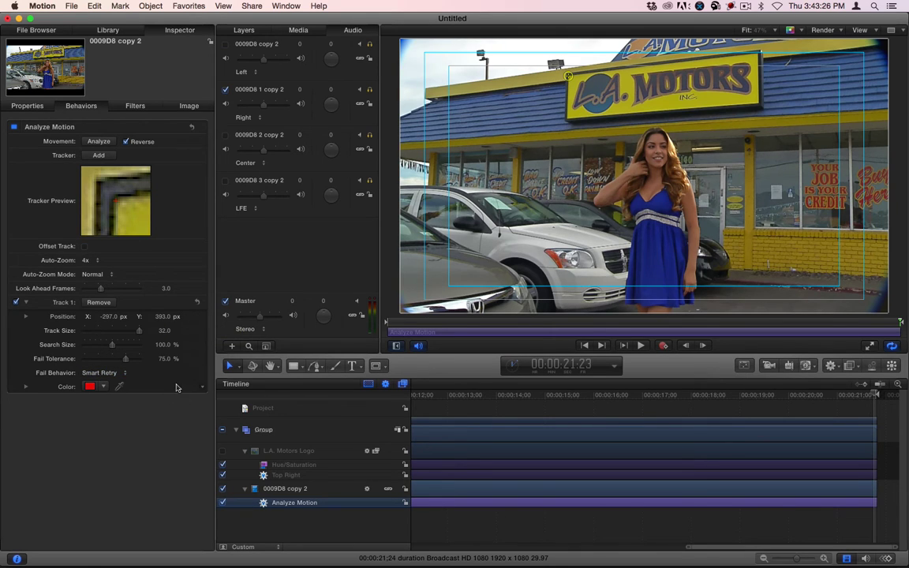
pyautogui.click(115, 376)
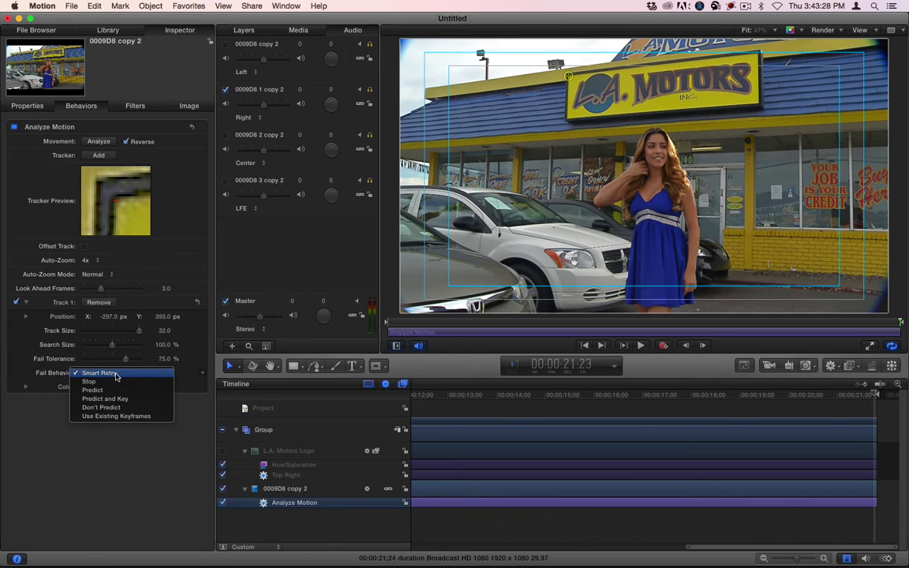
pyautogui.click(122, 472)
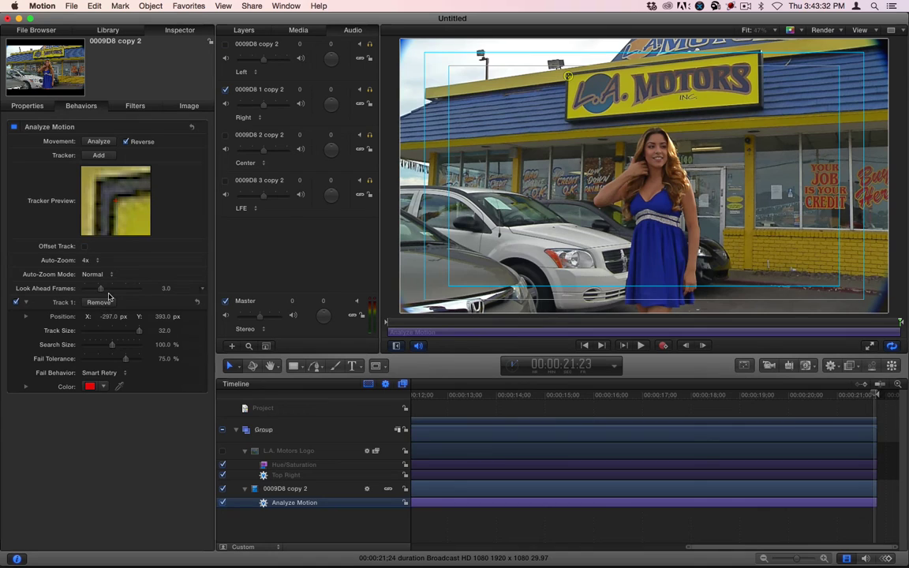
pyautogui.click(166, 289)
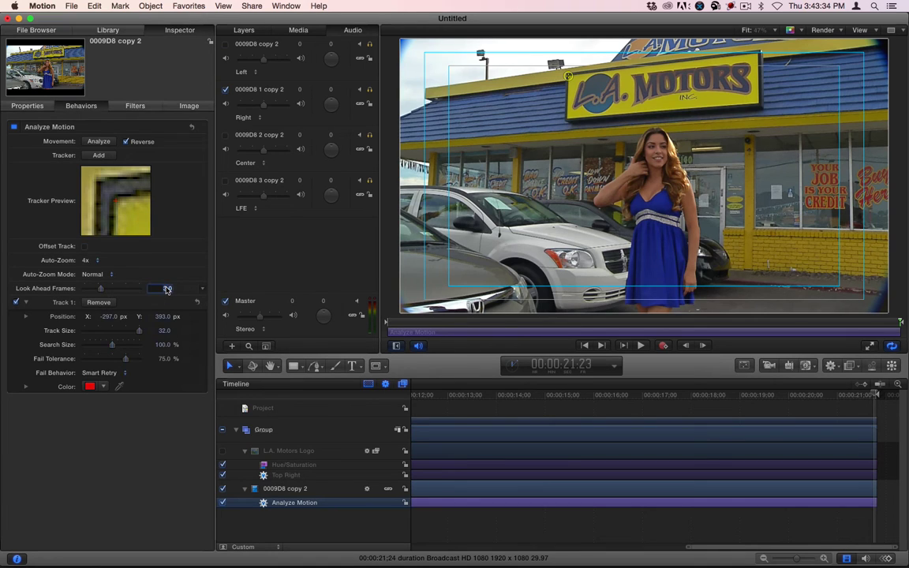
pyautogui.write('4')
pyautogui.press('Return')
pyautogui.click(99, 141)
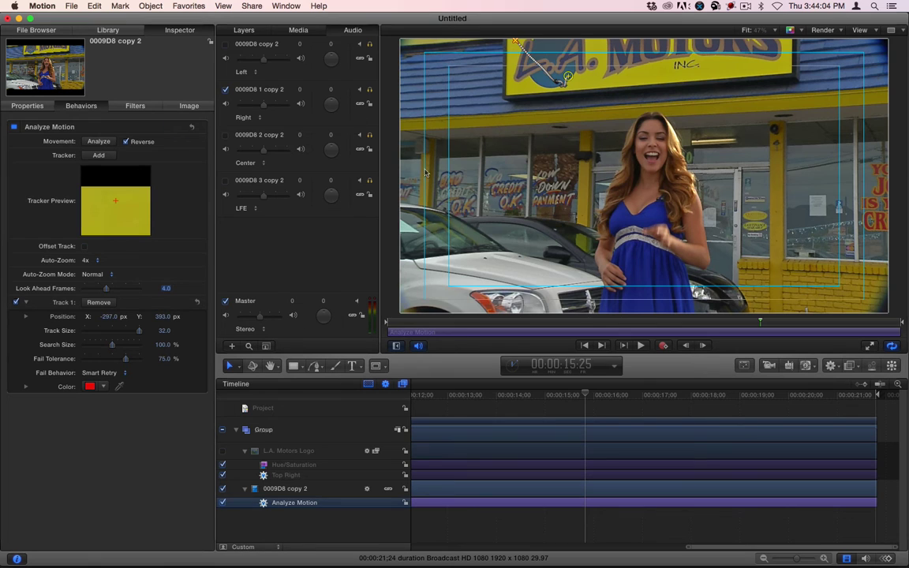
# Return to the clip's last frame, add a second tracker to the Analyze Motion behavior and select it.
pyautogui.click(702, 344)
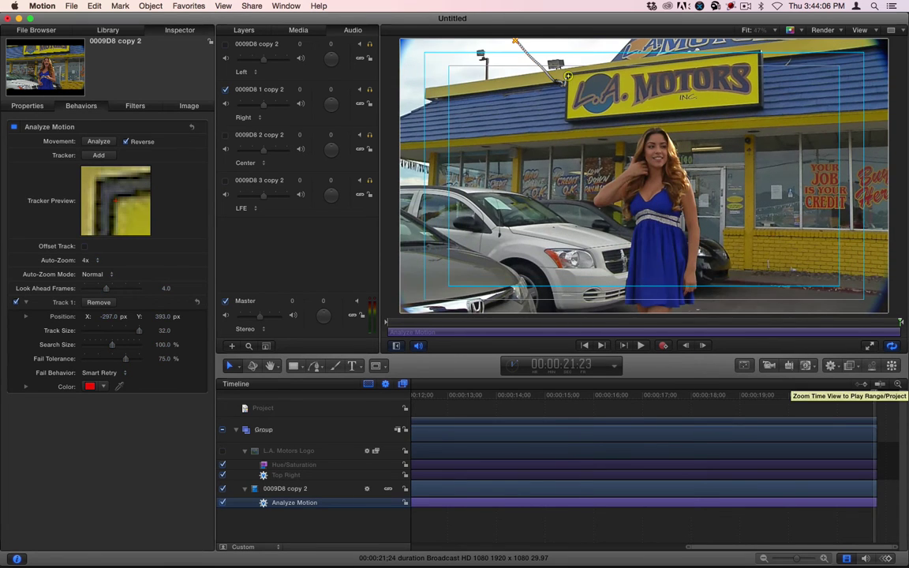
pyautogui.click(97, 155)
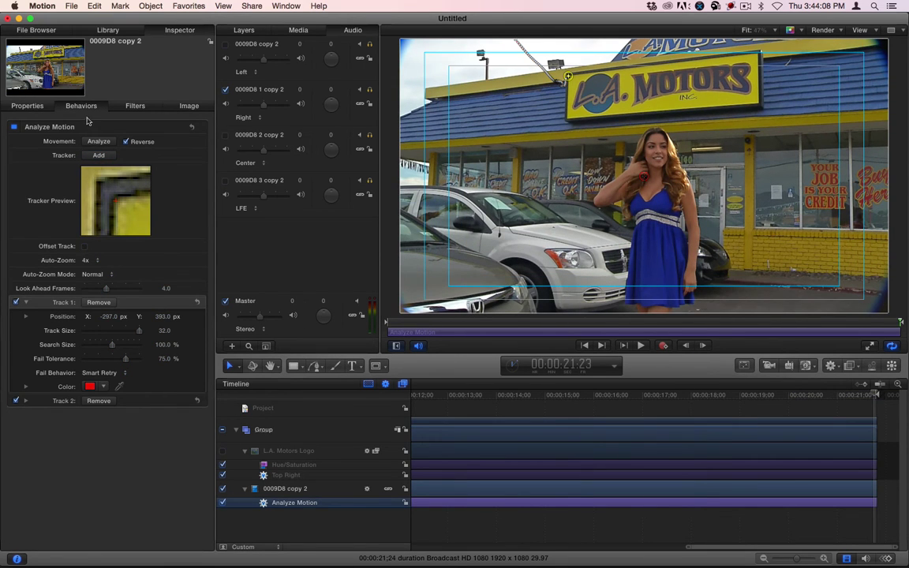
pyautogui.click(27, 303)
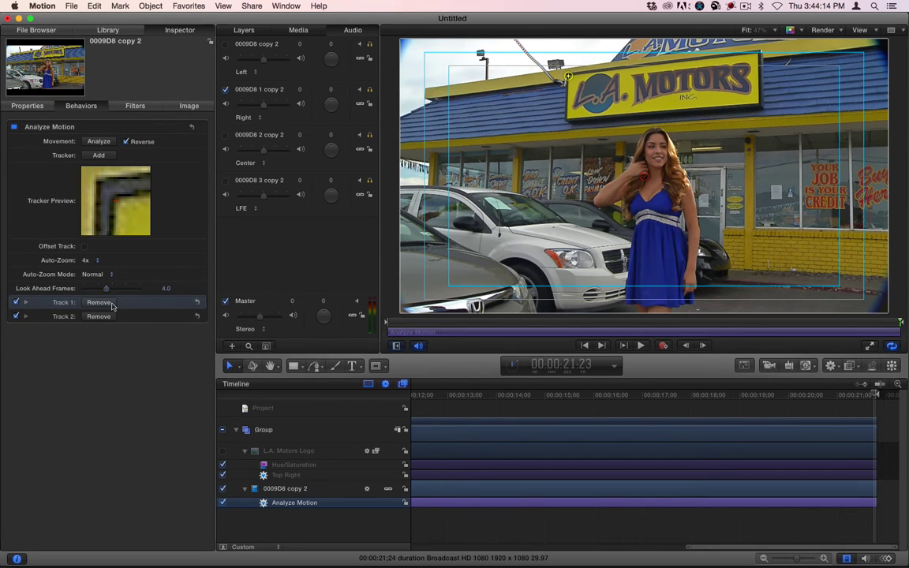
pyautogui.click(26, 303)
pyautogui.click(26, 303)
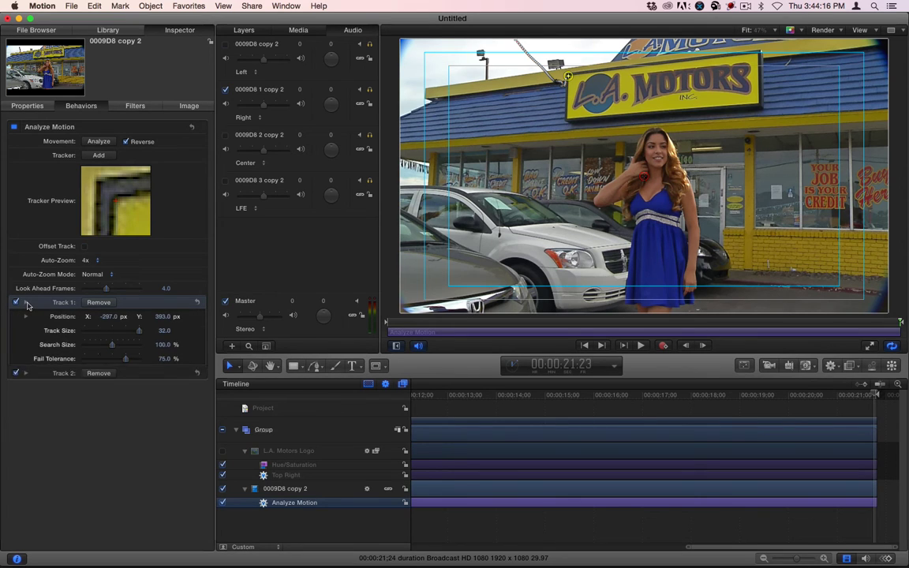
pyautogui.click(76, 317)
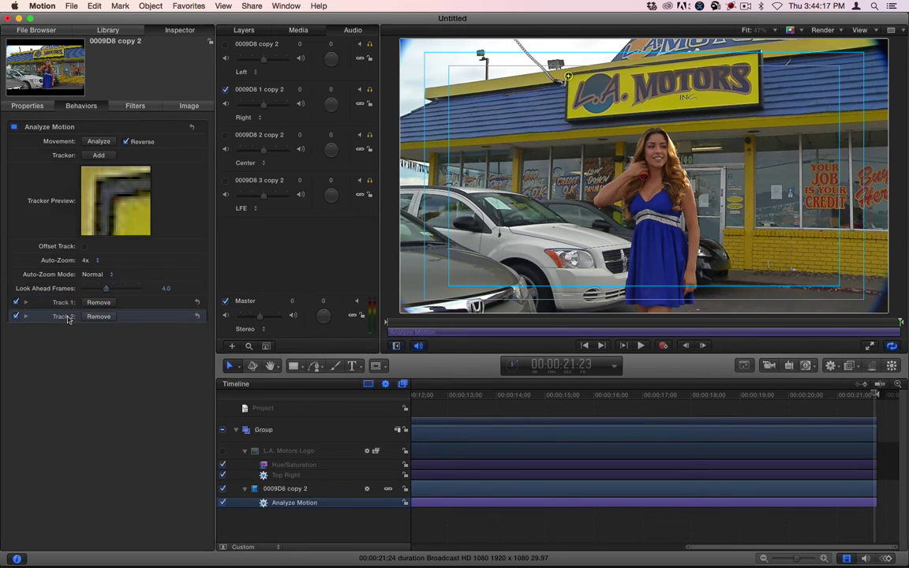
# Set the Track 2 tracker's color to green and place it on the sign's top-right corner.
pyautogui.click(25, 316)
pyautogui.moveTo(649, 177)
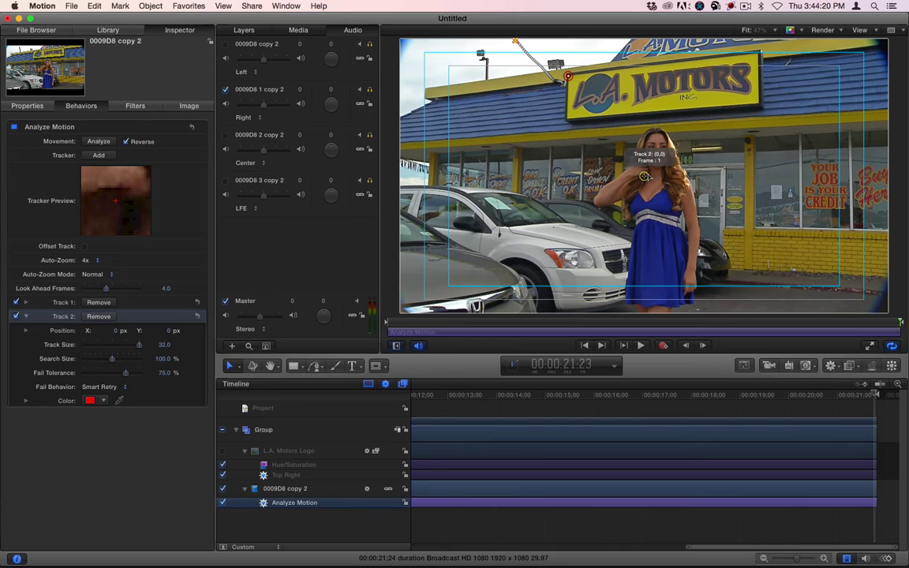
pyautogui.click(101, 401)
pyautogui.click(155, 445)
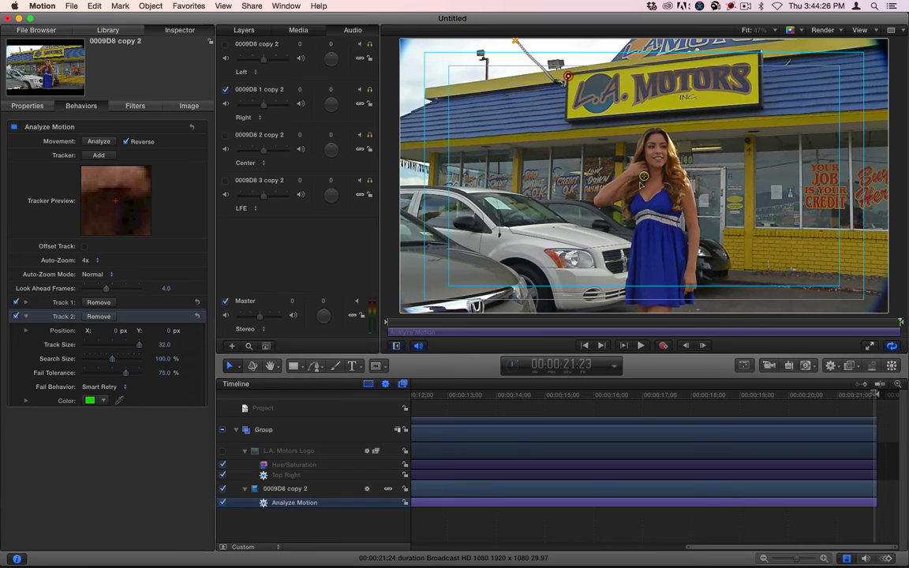
pyautogui.moveTo(645, 178)
pyautogui.moveTo(644, 178); pyautogui.dragTo(757, 53)
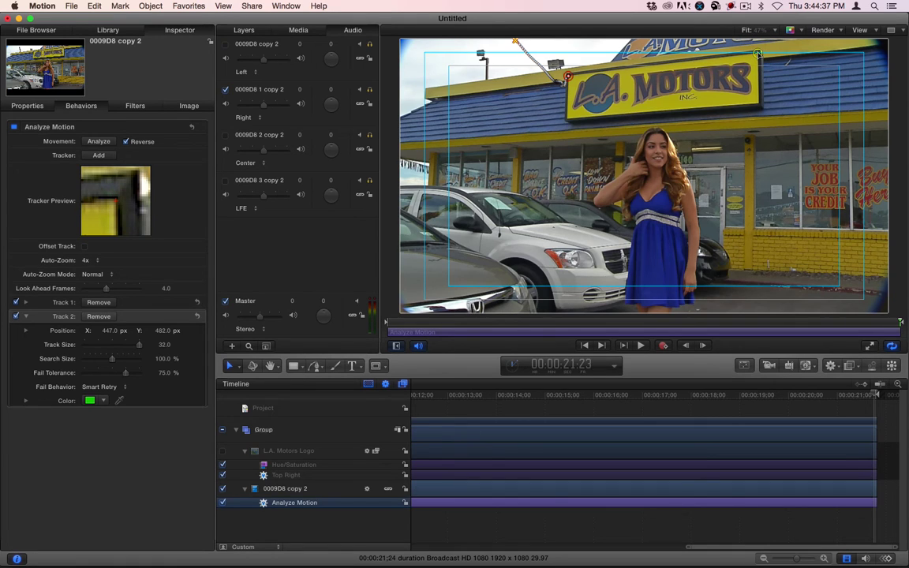
# Analyze the sign's top-right corner track and return to the clip's last frame.
pyautogui.click(99, 141)
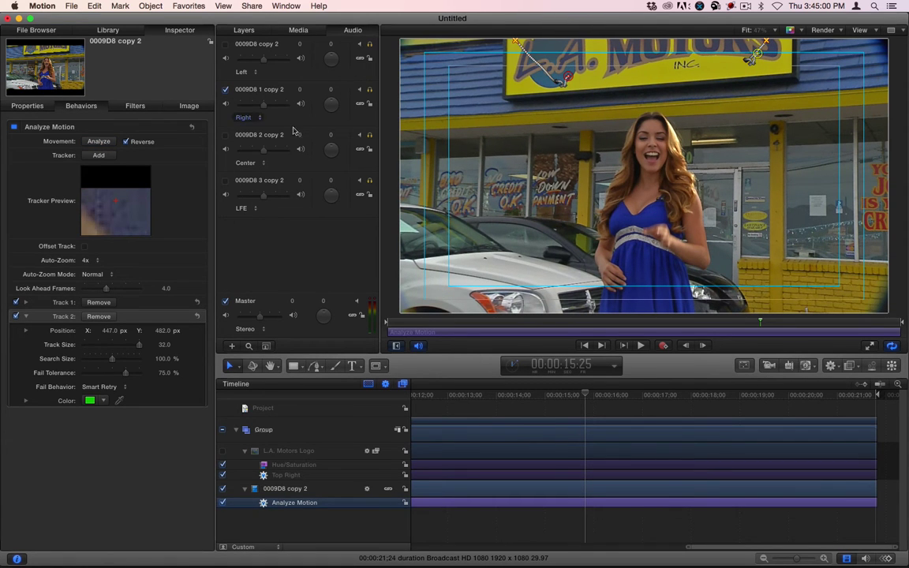
pyautogui.moveTo(587, 395); pyautogui.dragTo(875, 394)
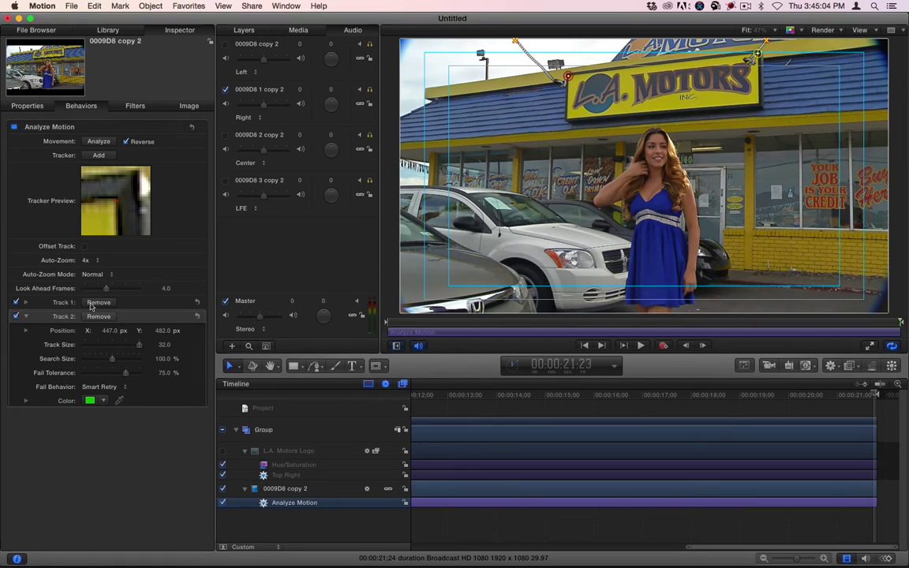
pyautogui.click(27, 317)
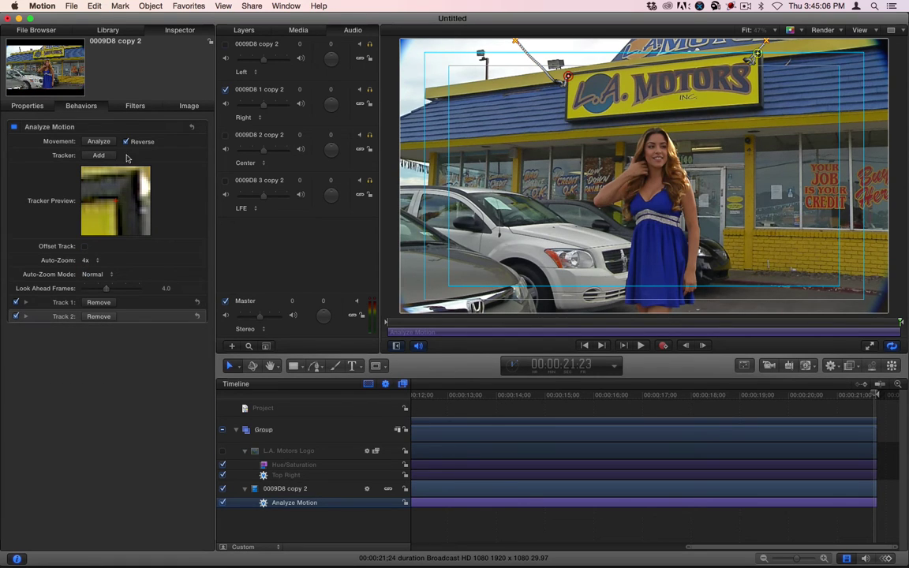
pyautogui.click(99, 142)
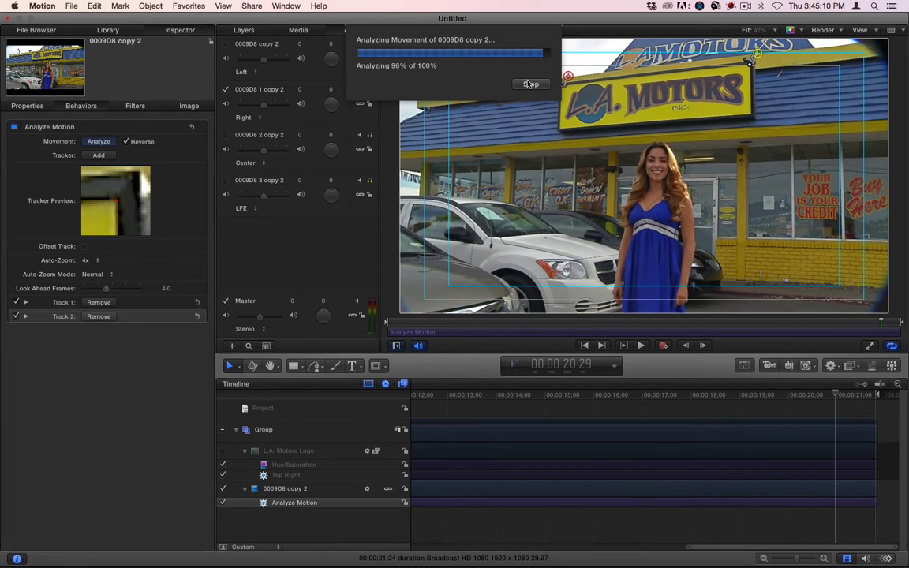
# Add a third tracker, color it yellow and place it on the sign's bottom-left corner at the clip's last frame.
pyautogui.click(98, 155)
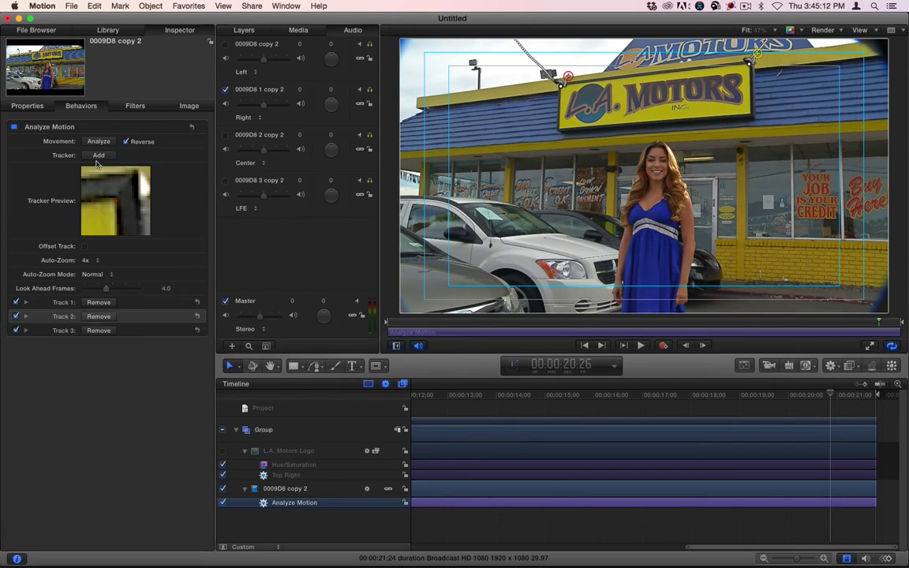
pyautogui.click(27, 331)
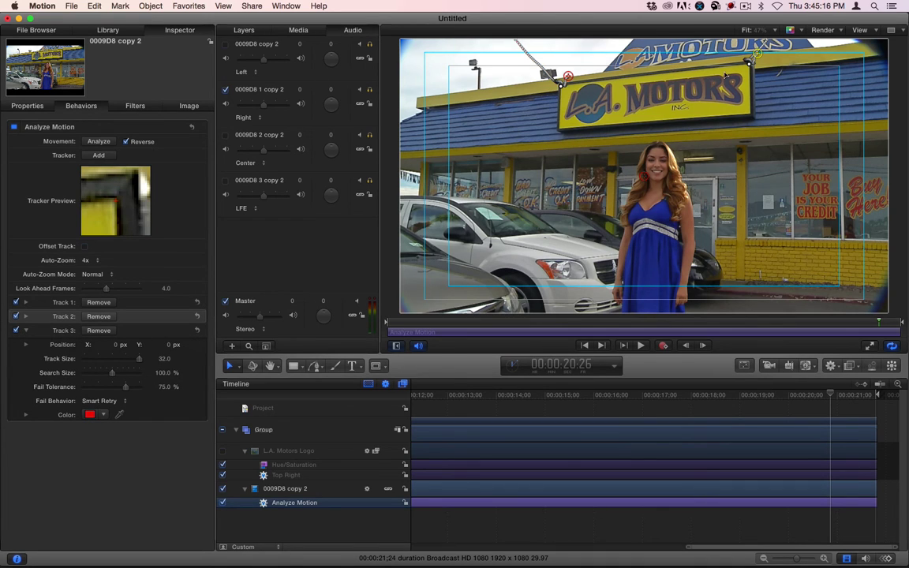
pyautogui.press('End')
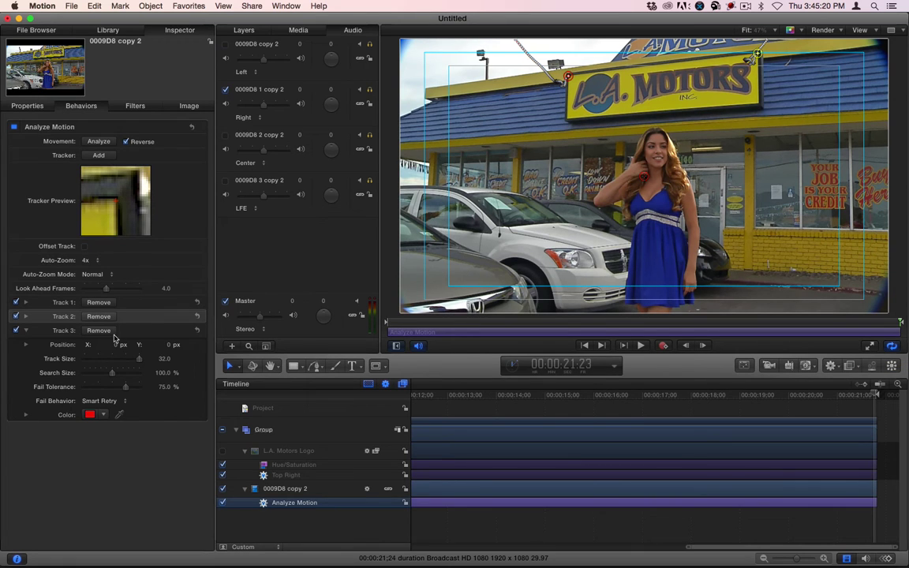
pyautogui.click(90, 414)
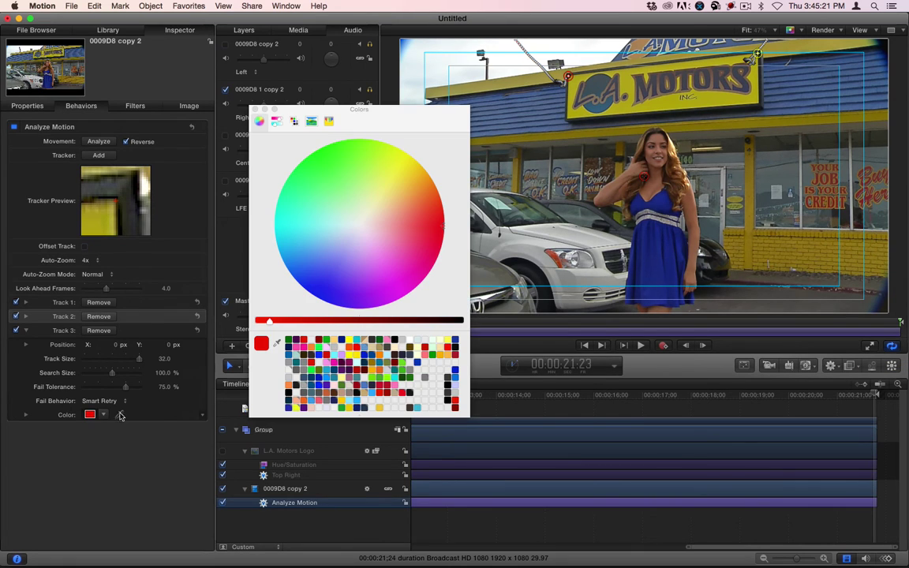
pyautogui.click(349, 356)
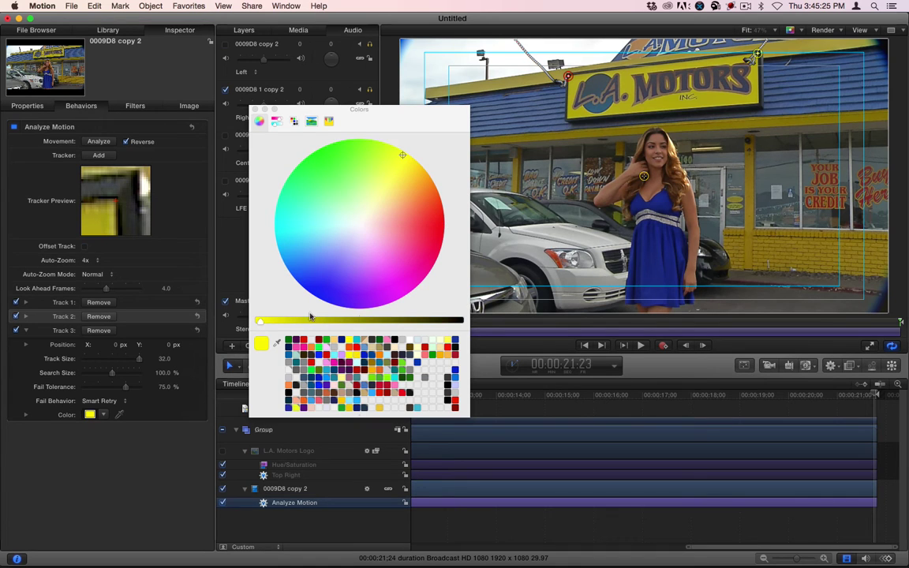
pyautogui.click(253, 108)
pyautogui.moveTo(637, 180); pyautogui.dragTo(566, 119)
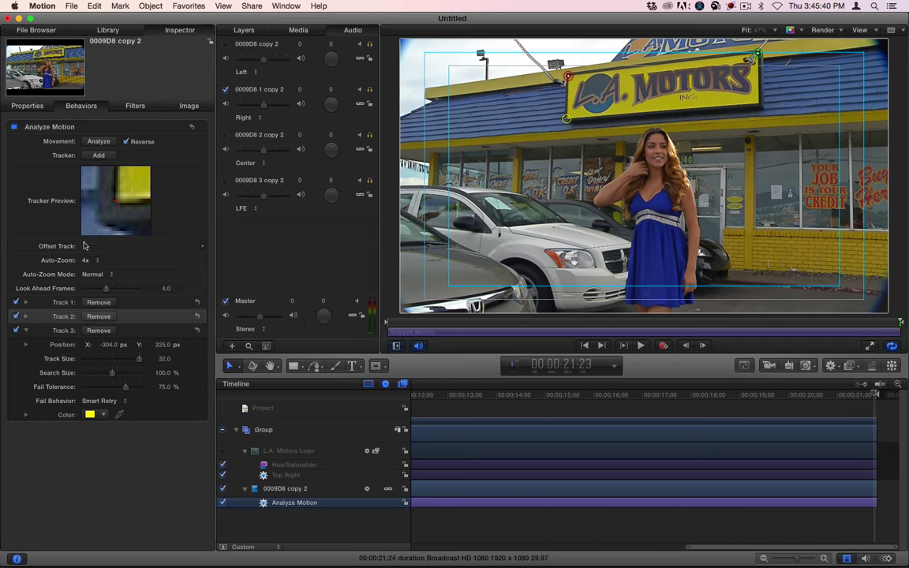
# Add a blue fourth tracker on the sign's bottom-right corner and analyze the motion until the corners leave the frame.
pyautogui.click(99, 156)
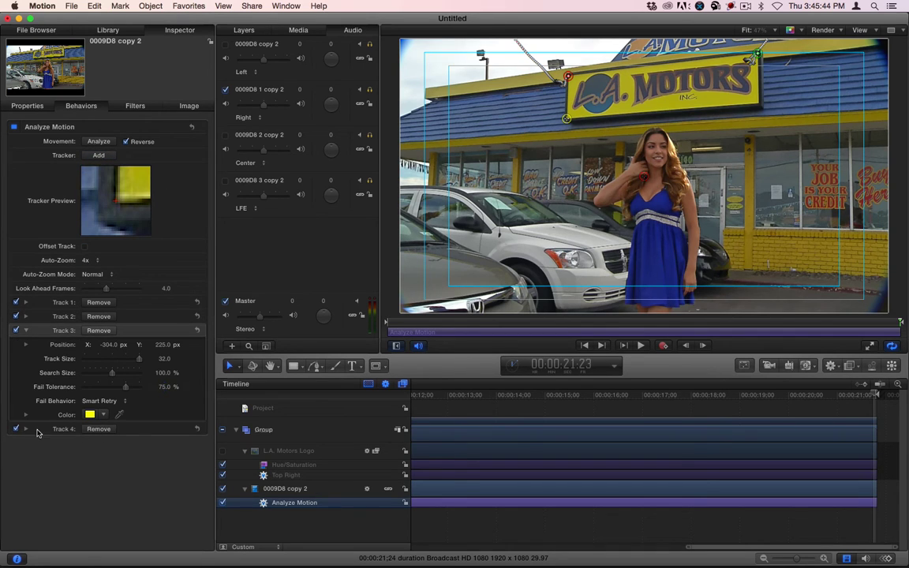
pyautogui.click(25, 429)
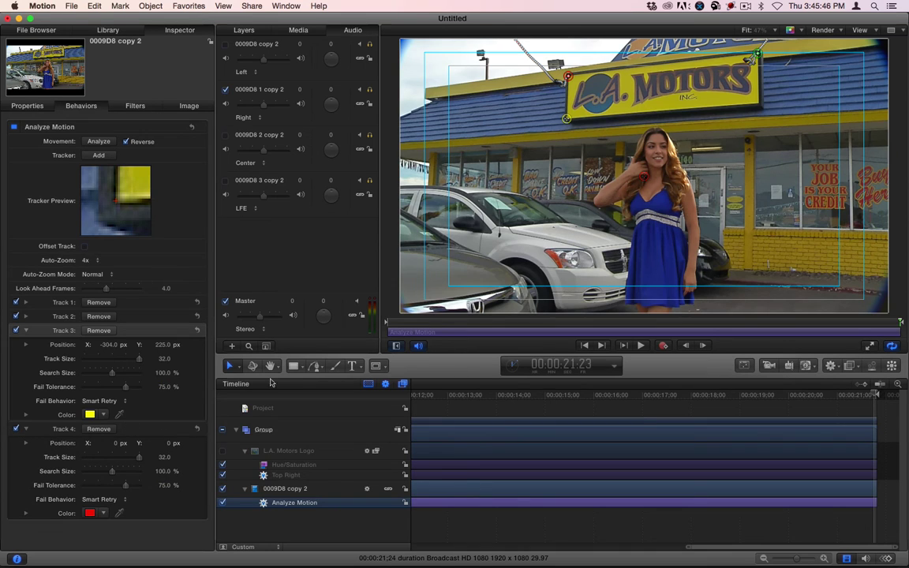
pyautogui.click(90, 514)
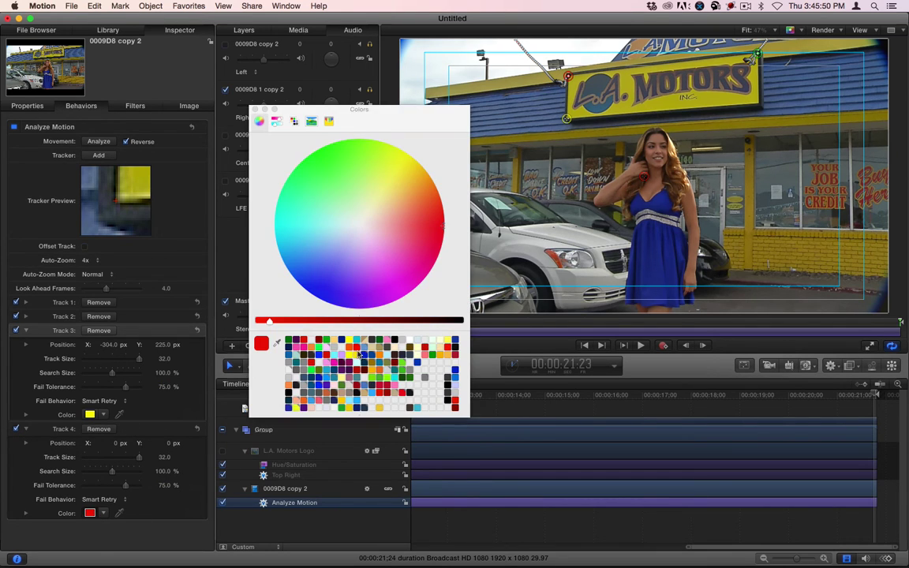
pyautogui.click(326, 381)
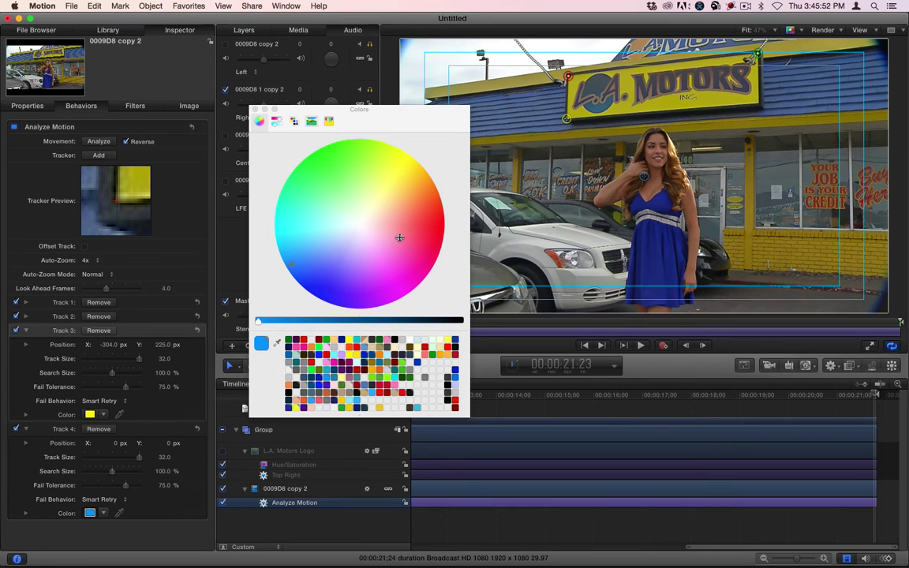
pyautogui.click(254, 110)
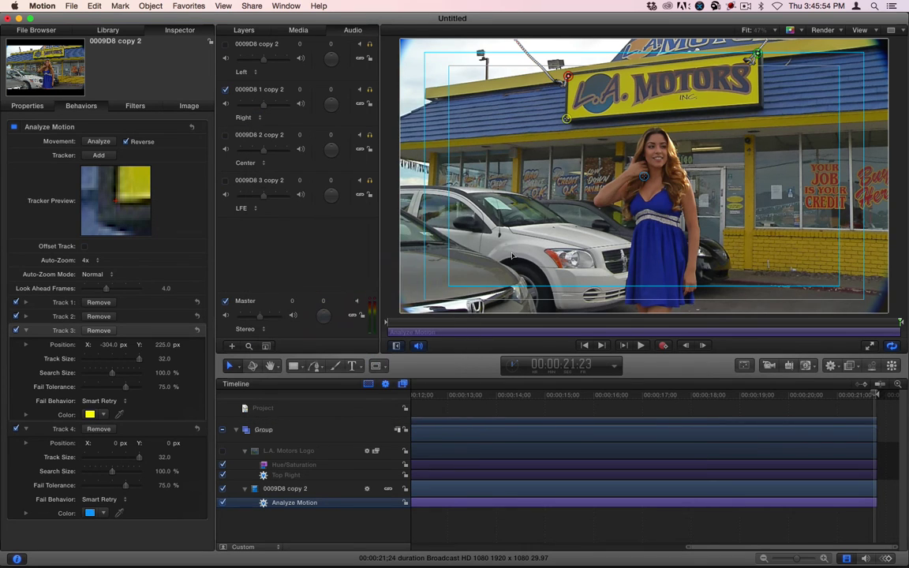
pyautogui.moveTo(643, 175); pyautogui.dragTo(758, 104)
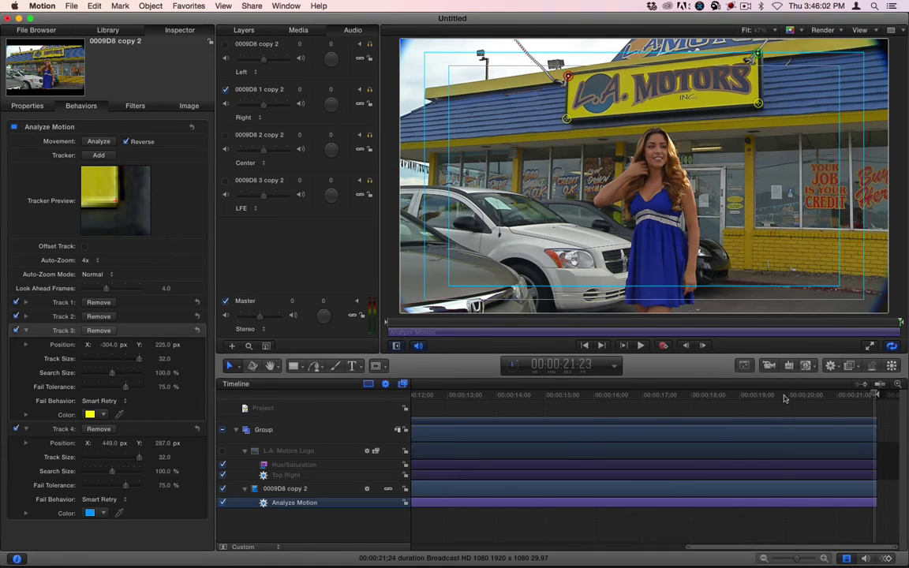
pyautogui.click(93, 141)
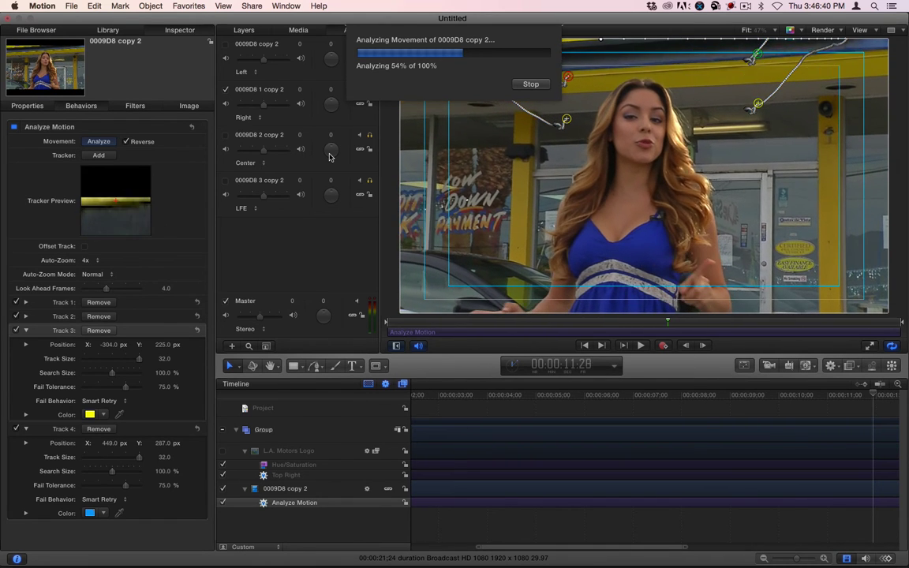
pyautogui.press('Escape')
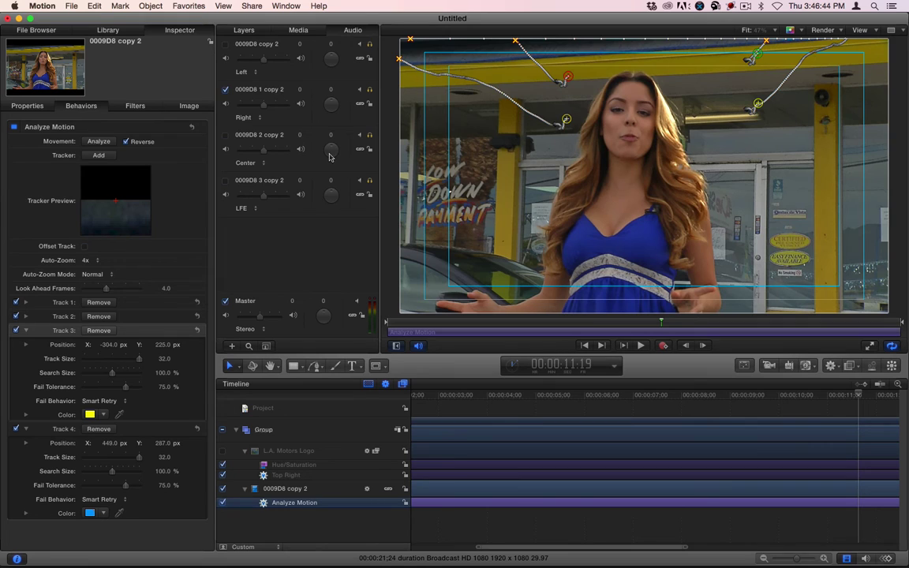
# Open the Keyframe Editor and show only the Track 4.Result.X and Track 4.Result.Y curves of Analyze Motion.
pyautogui.press('super+8')
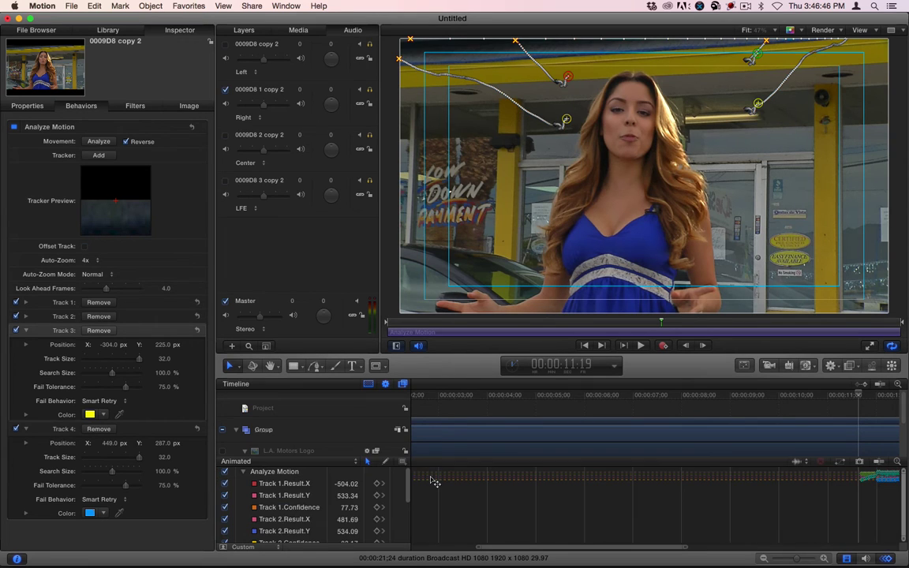
pyautogui.scroll(-5, 286, 496)
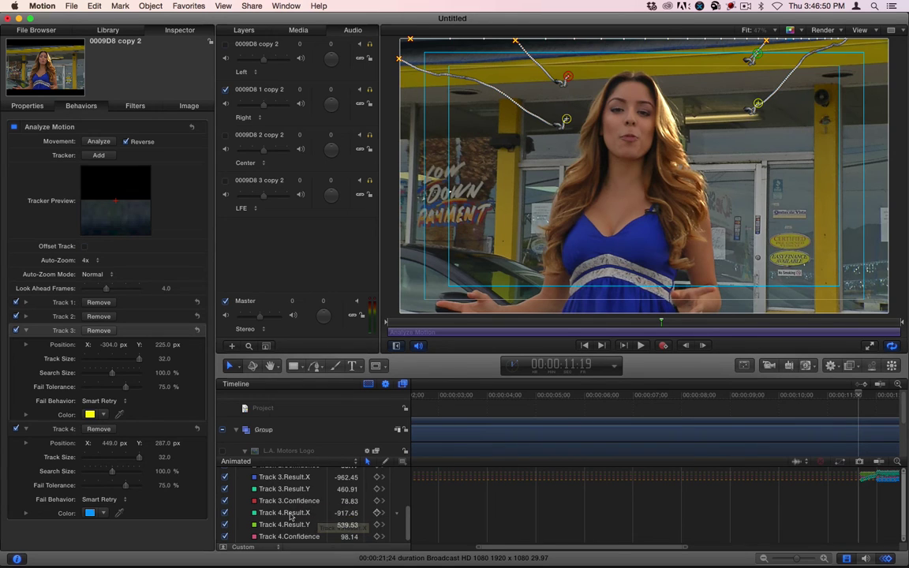
pyautogui.click(289, 514)
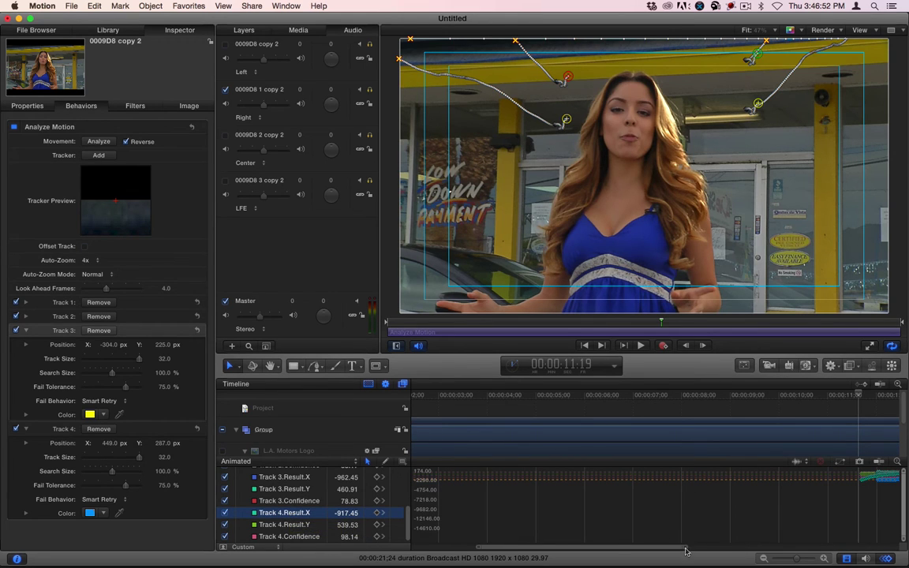
pyautogui.moveTo(685, 550); pyautogui.dragTo(843, 546)
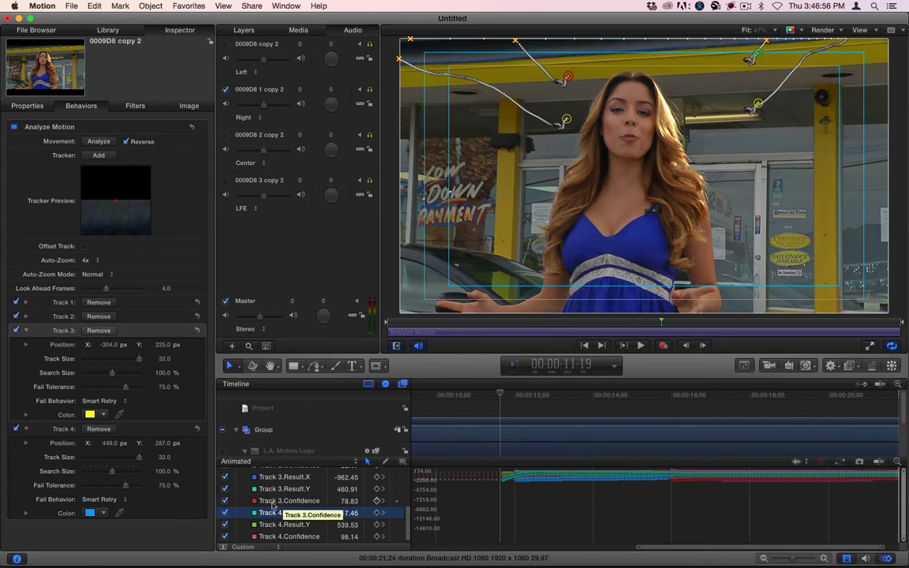
pyautogui.scroll(3, 225, 496)
pyautogui.click(224, 472)
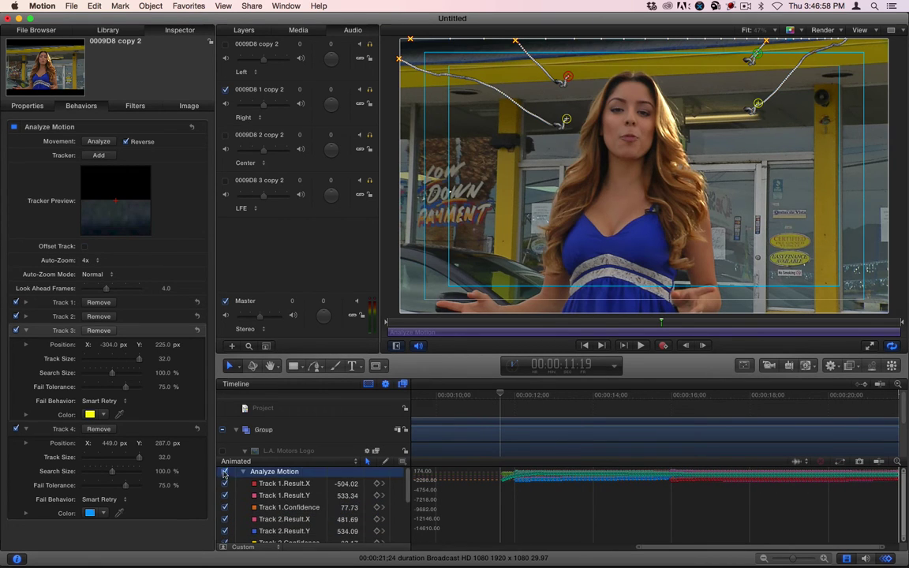
pyautogui.click(224, 472)
pyautogui.scroll(-3, 226, 489)
pyautogui.click(225, 512)
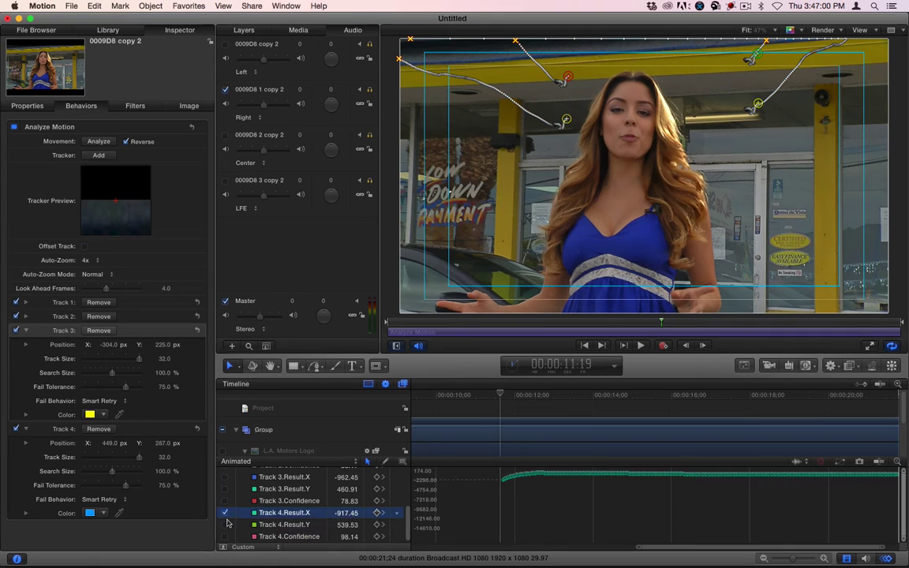
pyautogui.click(225, 525)
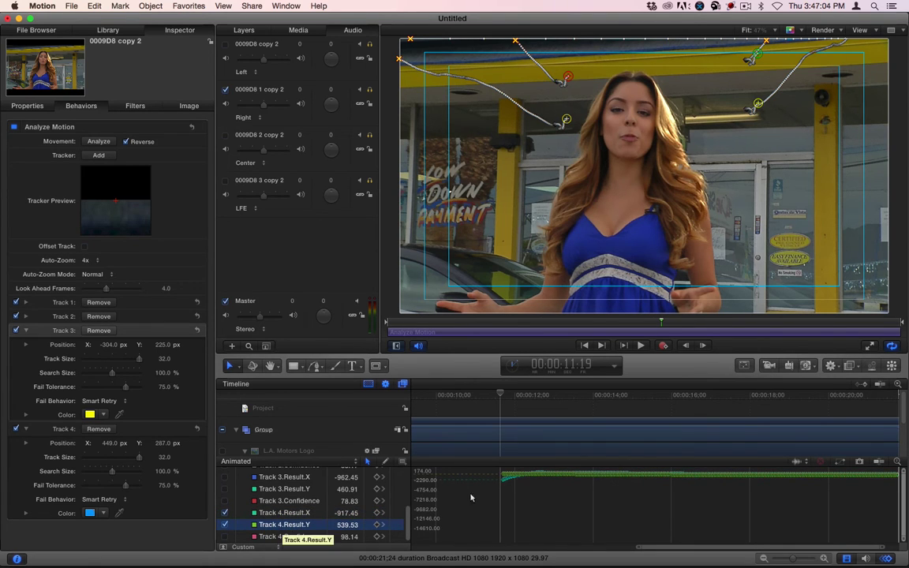
# Delete Track 4's stray Result.X and Result.Y keyframes from the earliest one up to where the X curve levels off.
pyautogui.moveTo(640, 549); pyautogui.dragTo(682, 556)
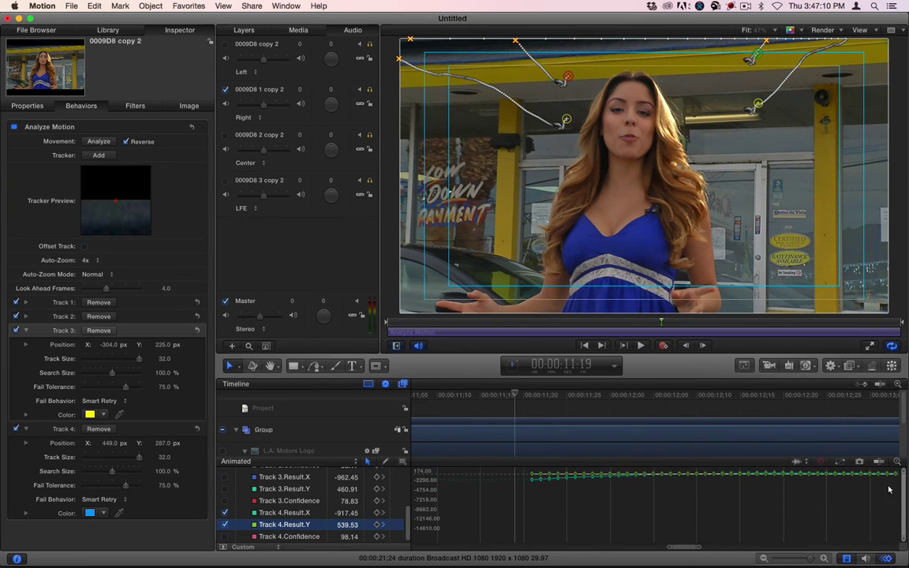
pyautogui.moveTo(904, 476); pyautogui.dragTo(905, 523)
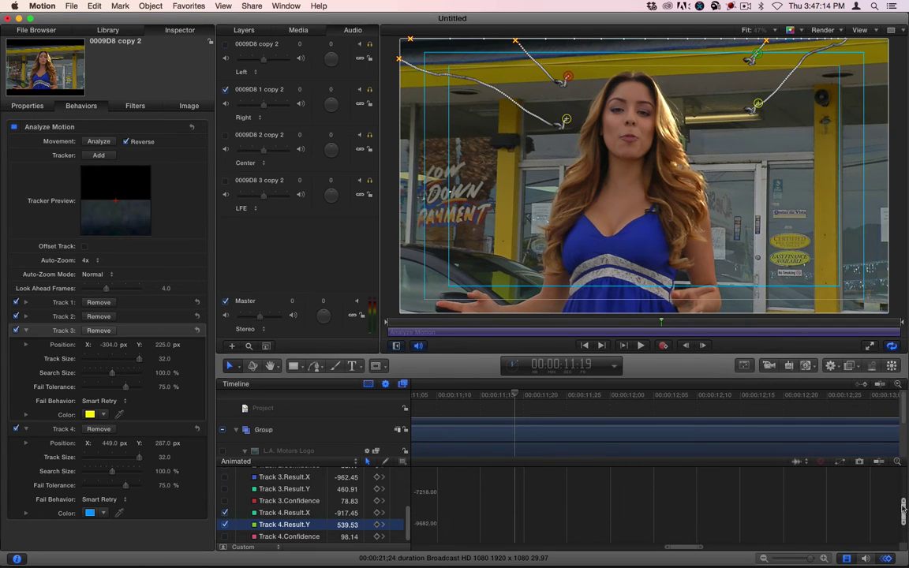
pyautogui.scroll(10, 762, 502)
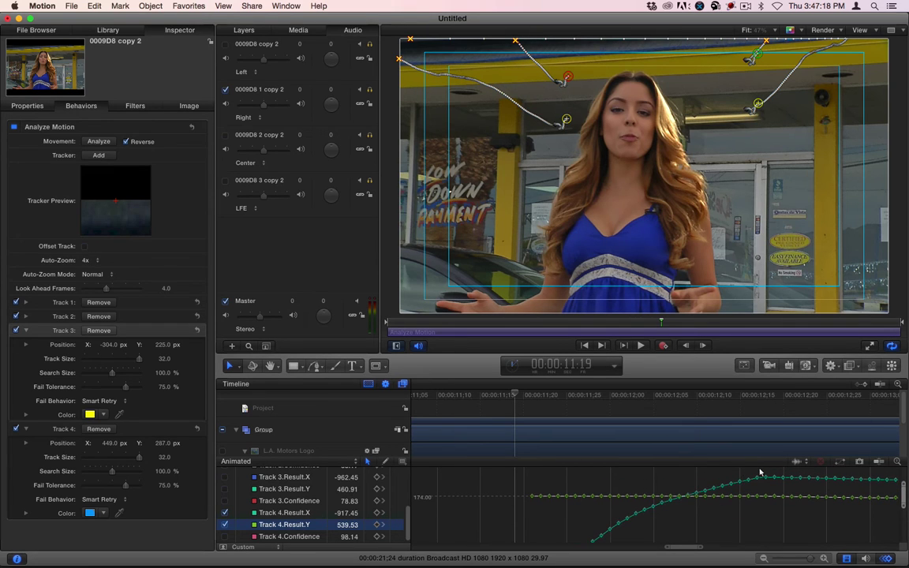
pyautogui.moveTo(759, 471); pyautogui.dragTo(520, 565)
pyautogui.scroll(-3, 702, 517)
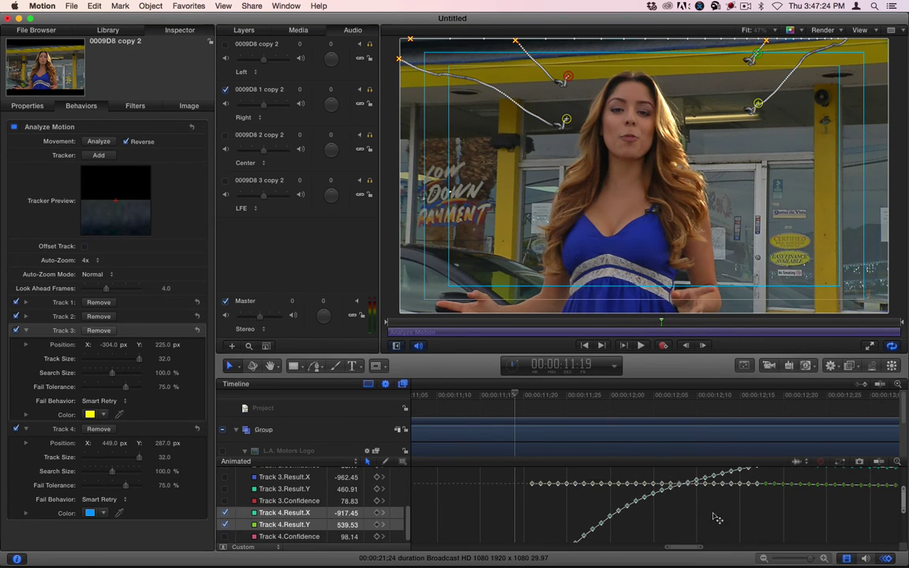
pyautogui.scroll(-1, 694, 517)
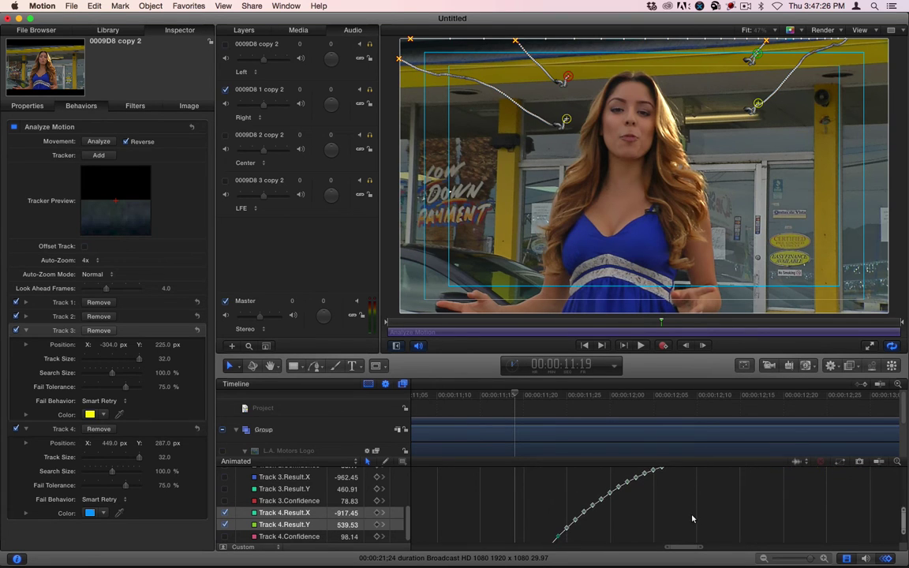
pyautogui.scroll(-2, 692, 518)
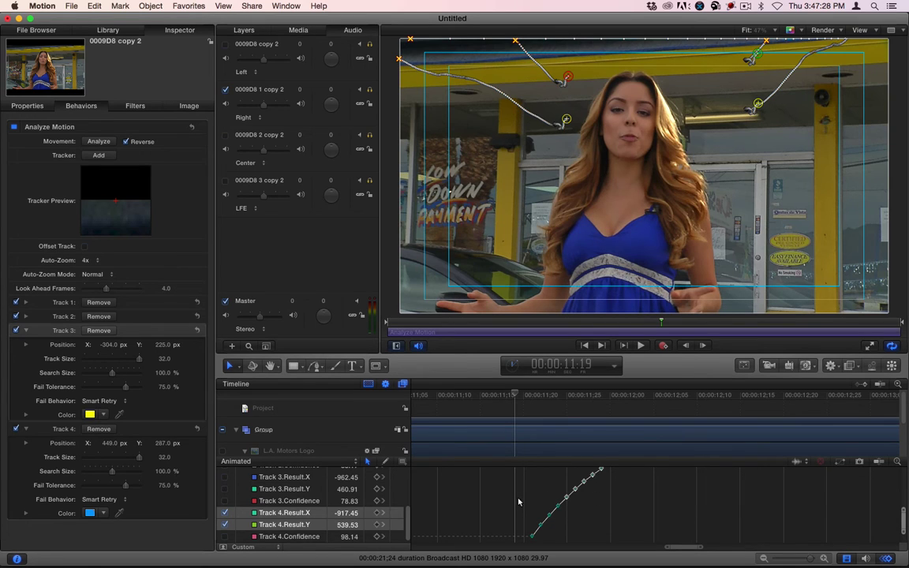
pyautogui.moveTo(552, 534); pyautogui.dragTo(593, 528)
pyautogui.press('Delete')
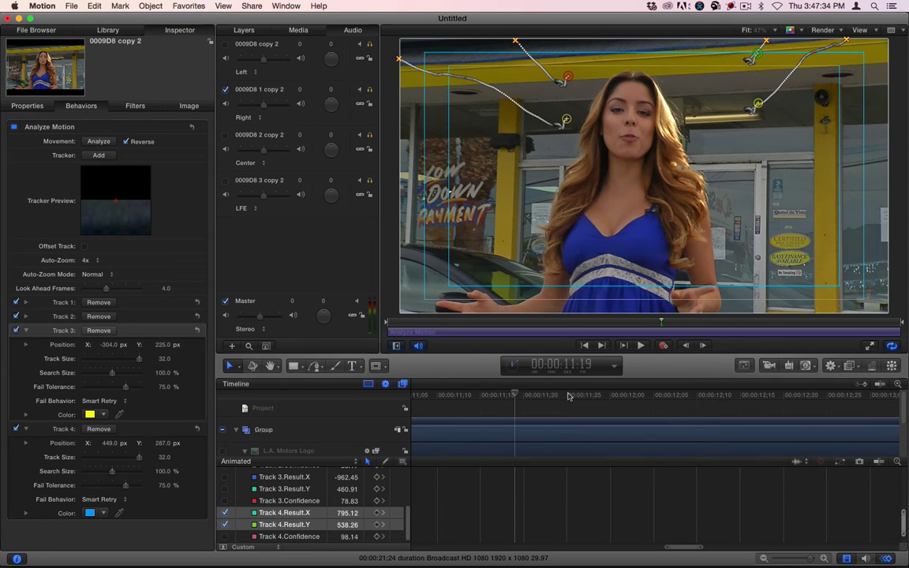
# Hide the Keyframe Editor and turn the L.A. Motors Logo layer back on with its Top Right behavior selected.
pyautogui.press('space')
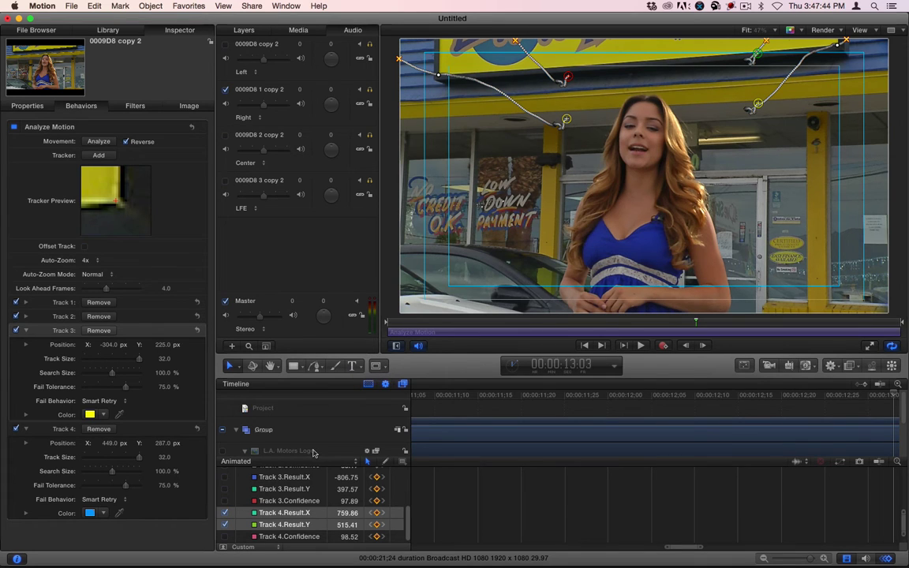
pyautogui.press('super+8')
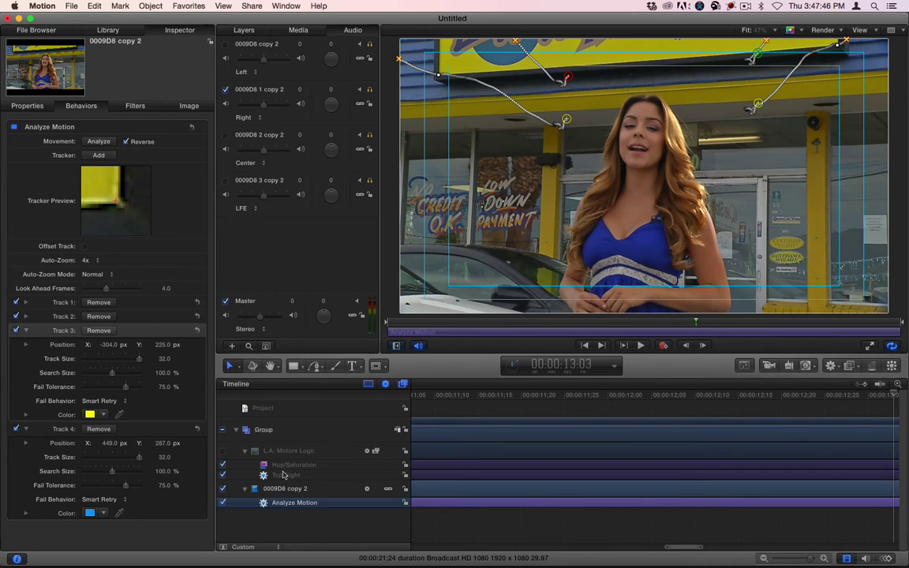
pyautogui.click(283, 474)
pyautogui.click(223, 452)
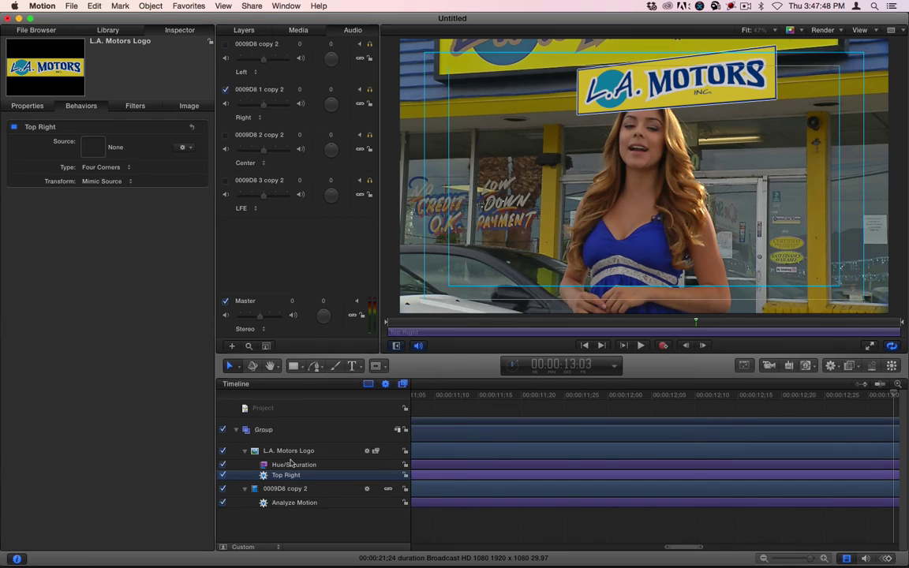
# Set the source of the logo's Top Right behavior to Analyze Motion on 0009D8 copy 2, keeping Transform at Mimic Source.
pyautogui.click(111, 183)
pyautogui.click(119, 182)
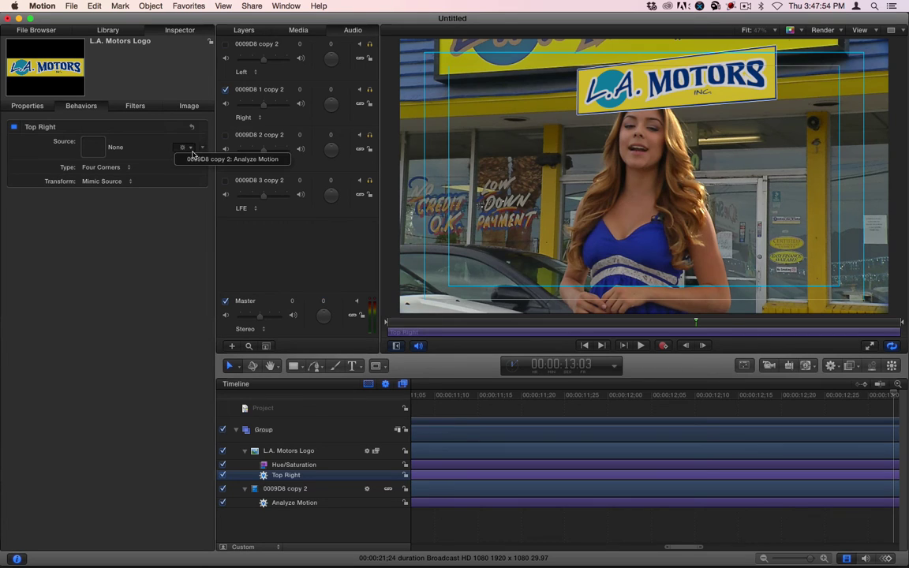
pyautogui.click(200, 161)
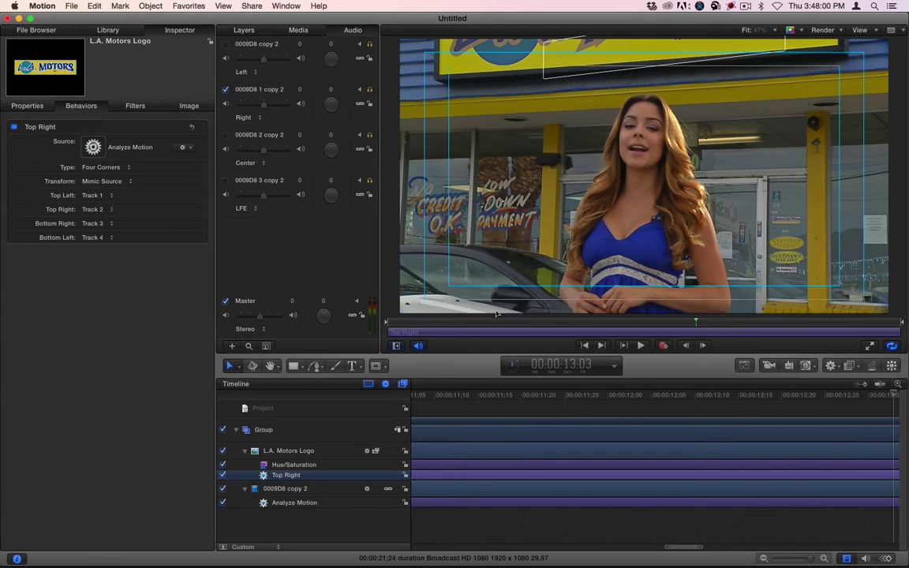
# Assign Track 4 to the logo's Bottom Right corner and Track 3 to its Bottom Left corner.
pyautogui.moveTo(488, 395); pyautogui.dragTo(701, 377)
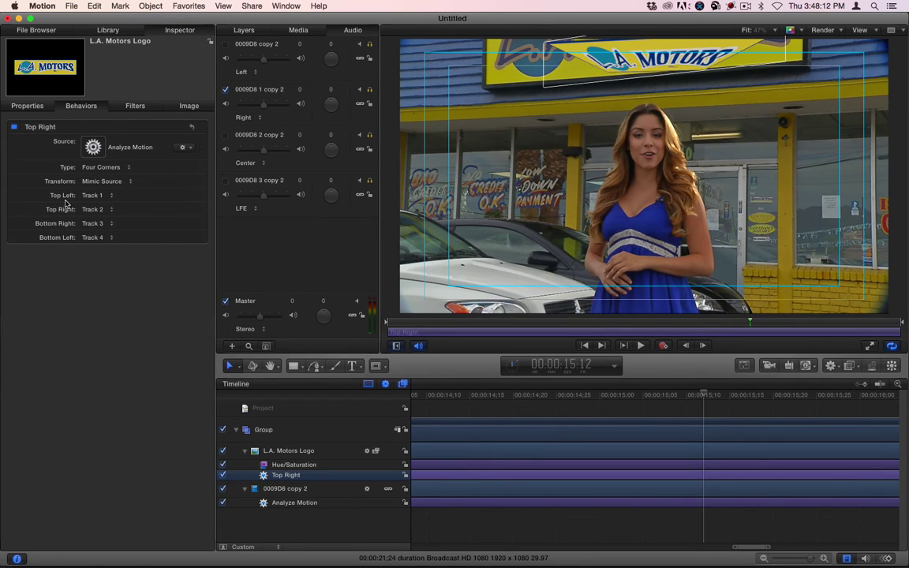
pyautogui.click(93, 225)
pyautogui.click(93, 226)
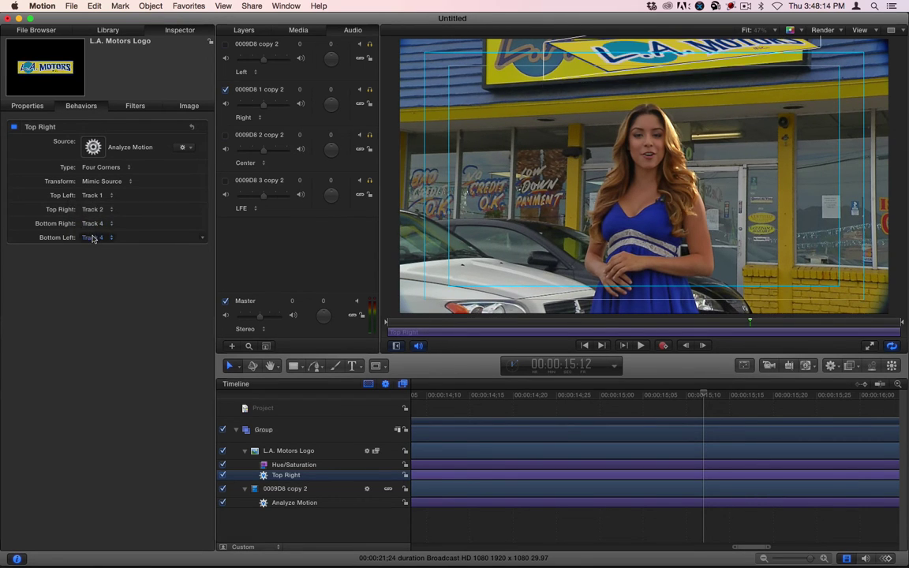
pyautogui.click(92, 236)
pyautogui.click(95, 229)
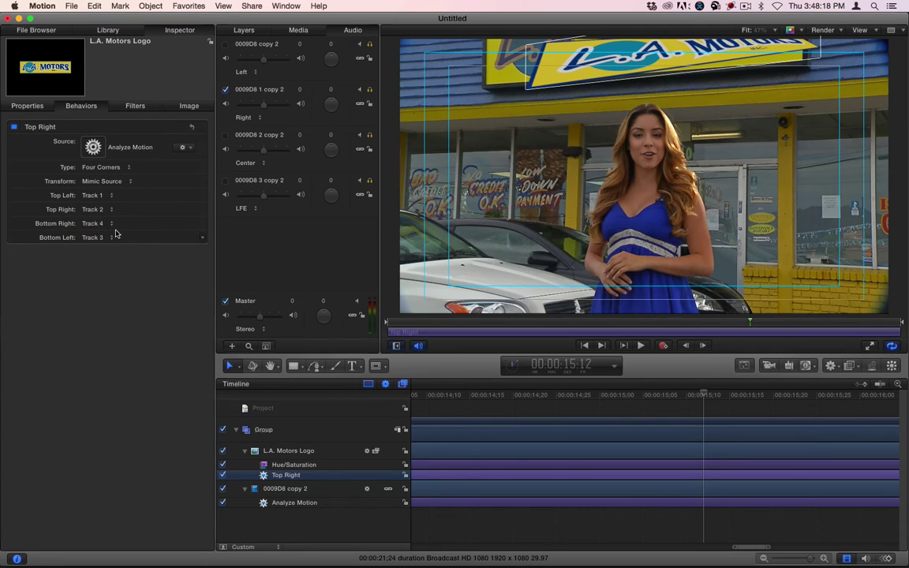
# Play back the composite to check how the corner-pinned logo follows the sign.
pyautogui.moveTo(682, 395); pyautogui.dragTo(365, 396)
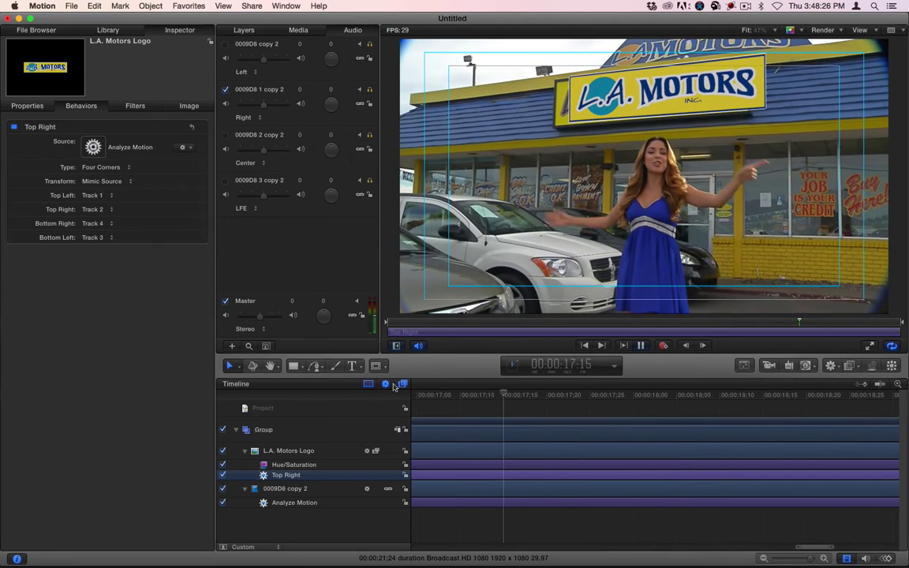
pyautogui.press('space')
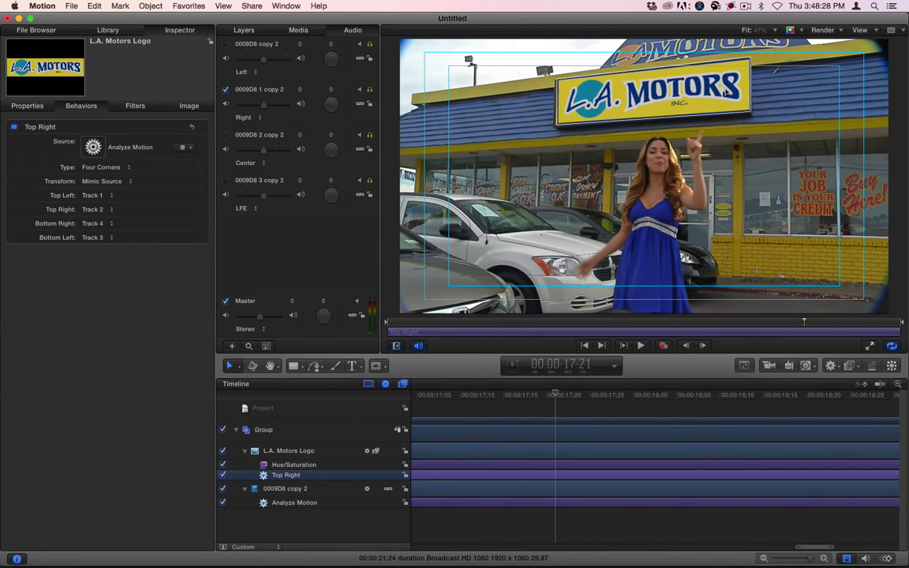
pyautogui.press('space')
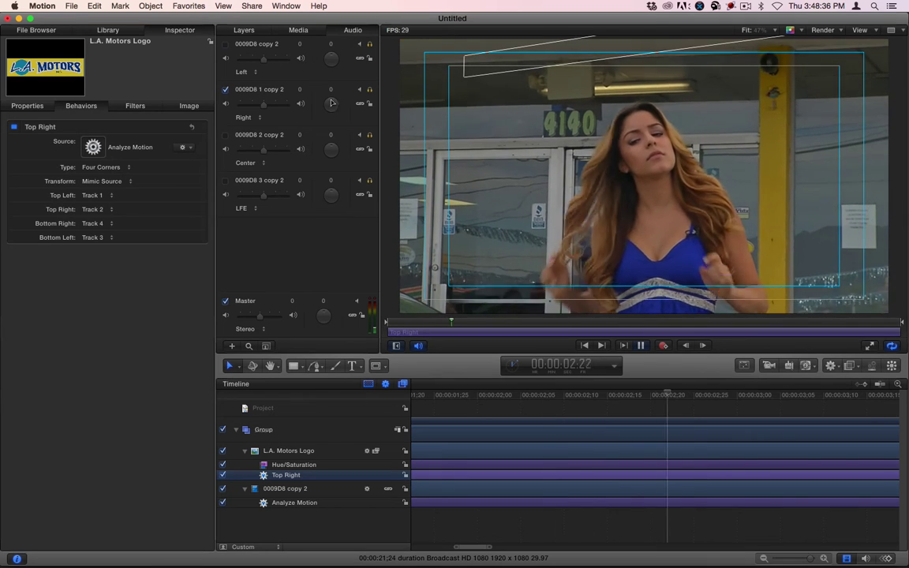
pyautogui.press('space')
# Try the Transformation type on the Top Right behavior, examine its Anchor and Rotation-Scale track choices, and restore Four Corners.
pyautogui.click(115, 167)
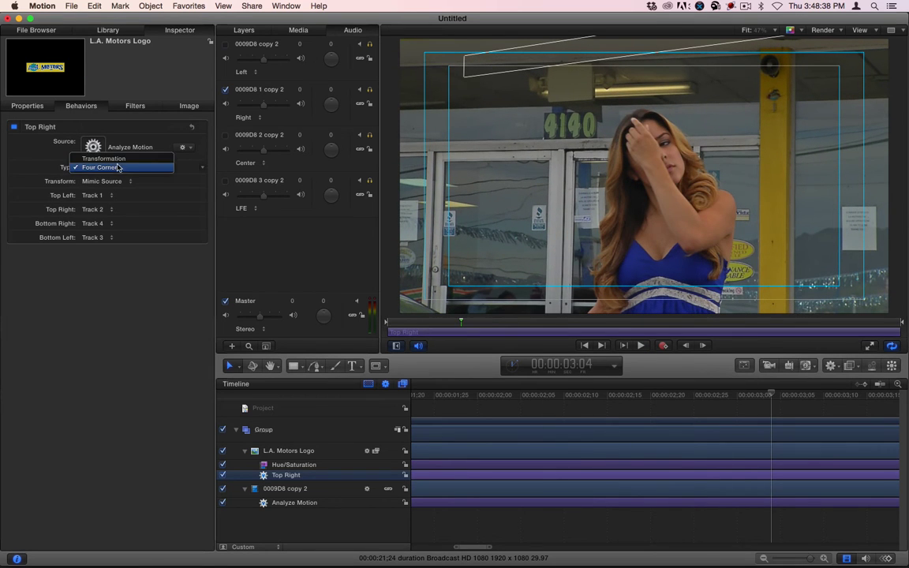
pyautogui.click(120, 160)
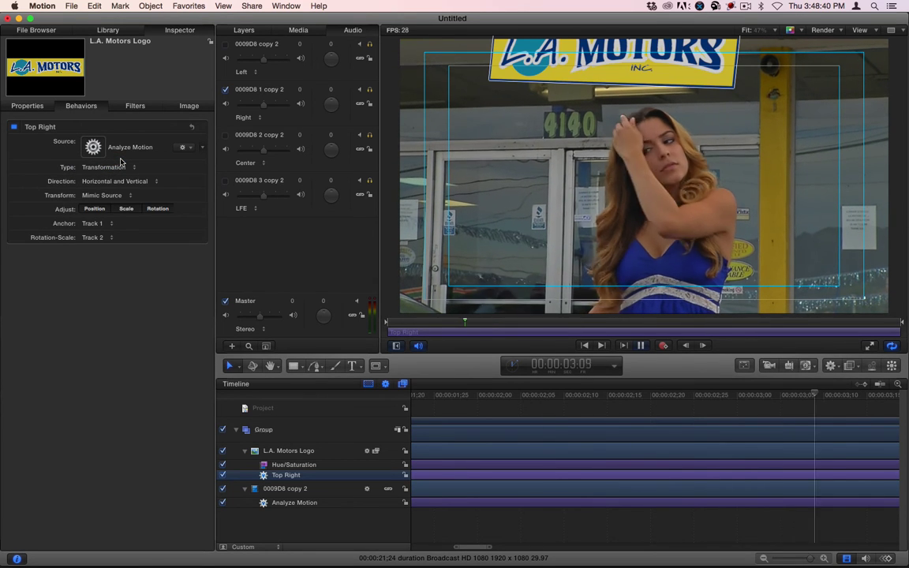
pyautogui.click(98, 223)
pyautogui.click(108, 225)
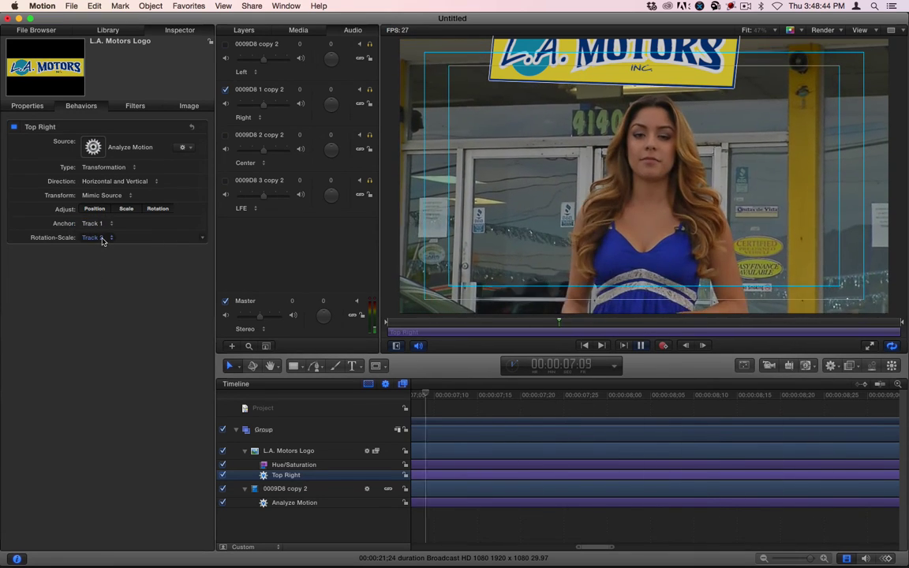
pyautogui.click(96, 238)
pyautogui.click(118, 238)
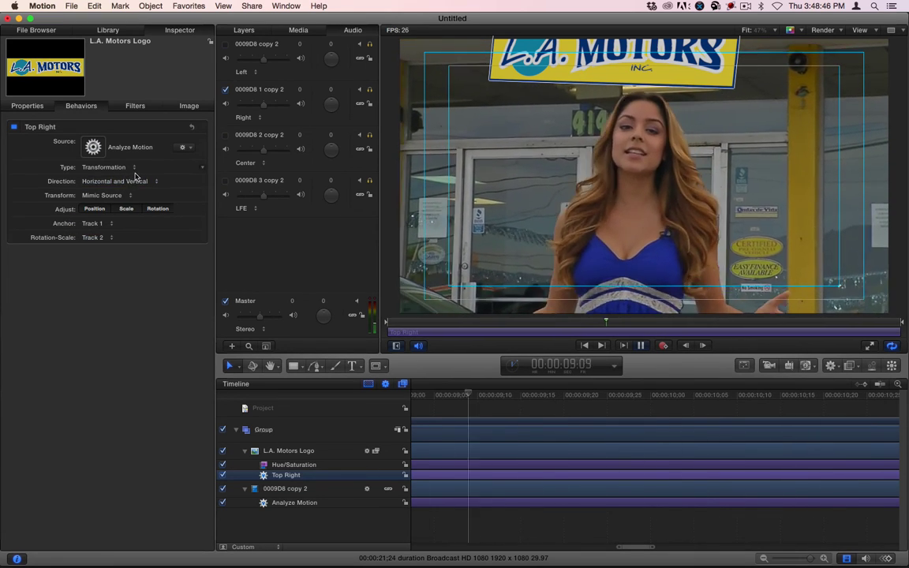
pyautogui.click(123, 168)
pyautogui.click(119, 176)
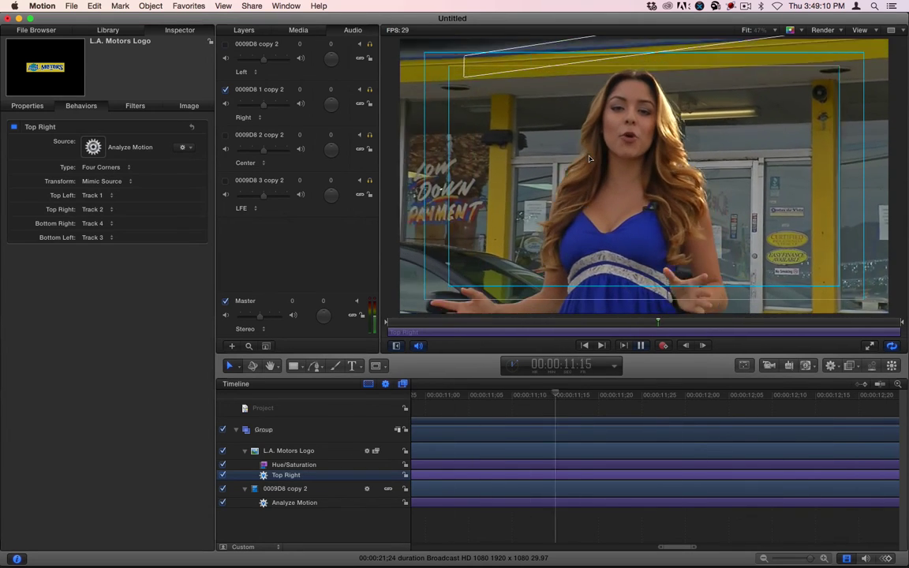
# Scrub the clip between about 00:00:12:20 and 00:00:16:20 with the logo layer selected to examine its fit on the sign.
pyautogui.press('space')
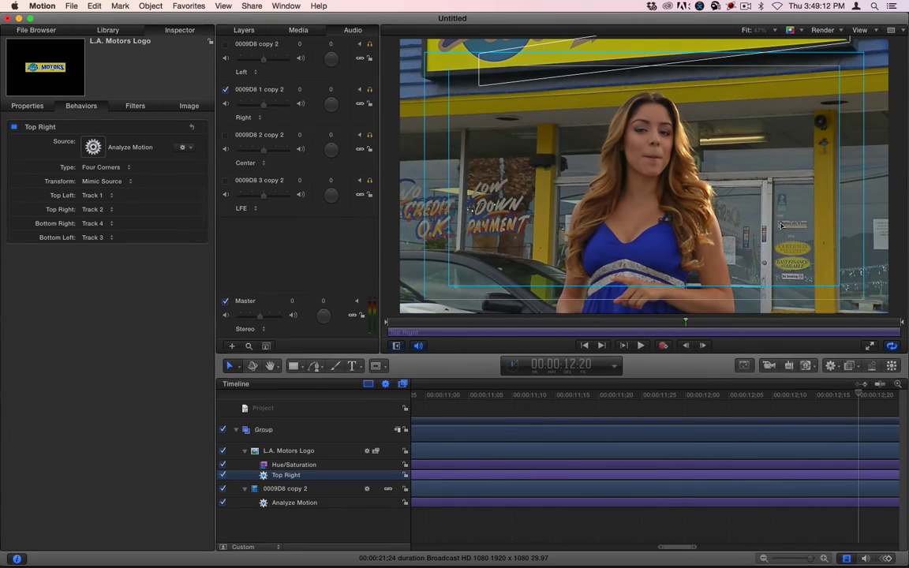
pyautogui.moveTo(855, 394); pyautogui.dragTo(895, 394)
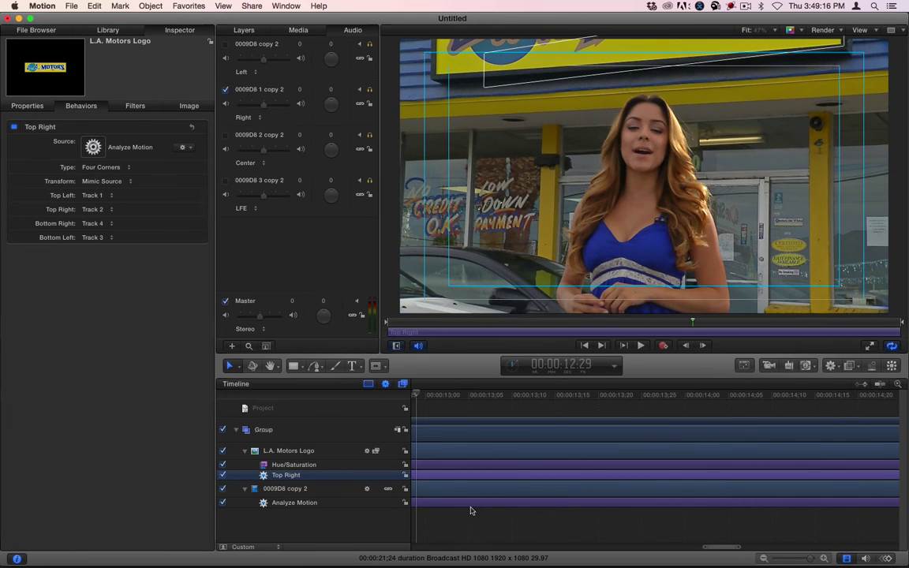
pyautogui.moveTo(741, 550); pyautogui.dragTo(825, 547)
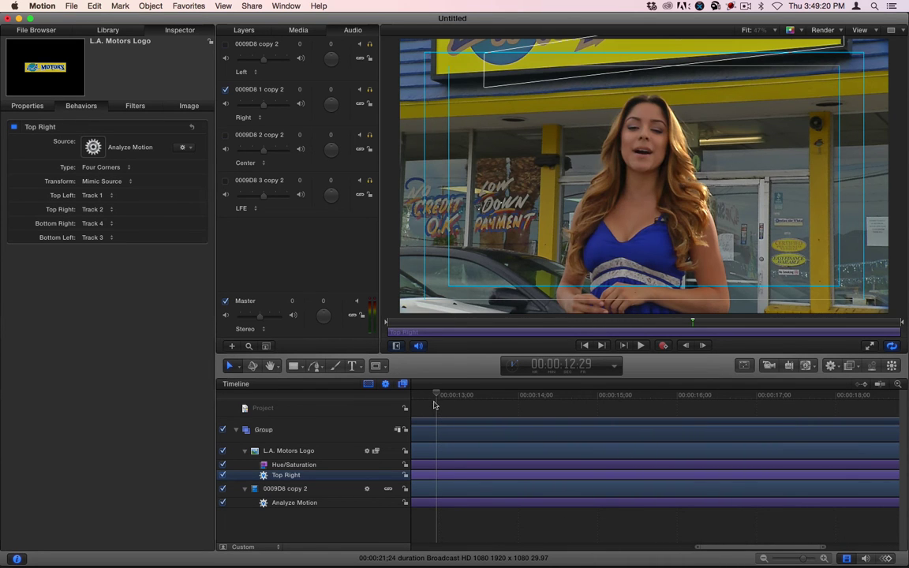
pyautogui.moveTo(432, 404); pyautogui.dragTo(726, 392)
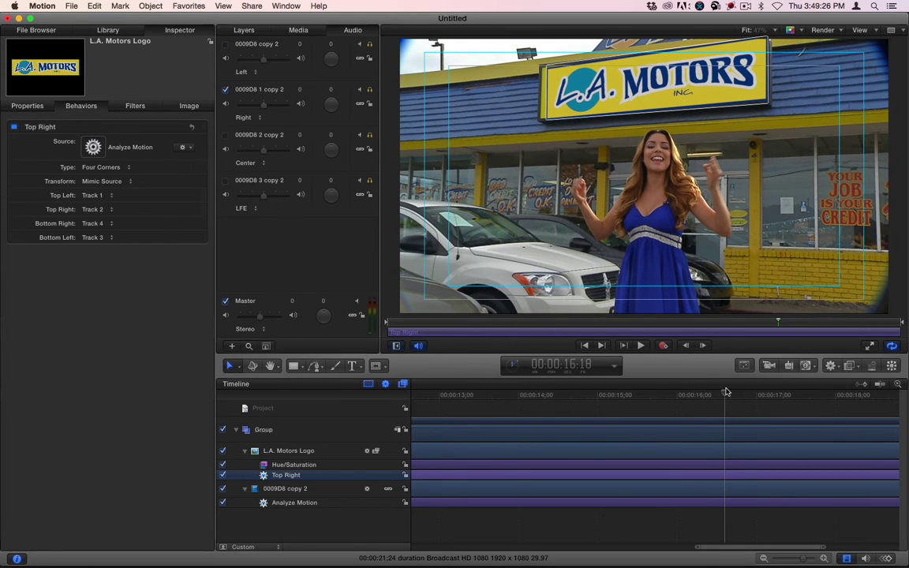
pyautogui.click(276, 452)
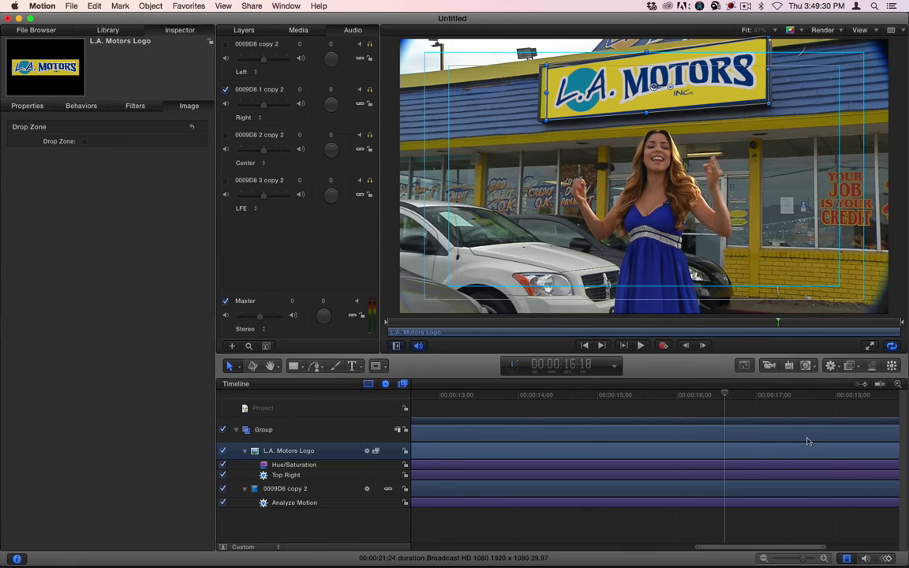
pyautogui.moveTo(737, 395); pyautogui.dragTo(715, 398)
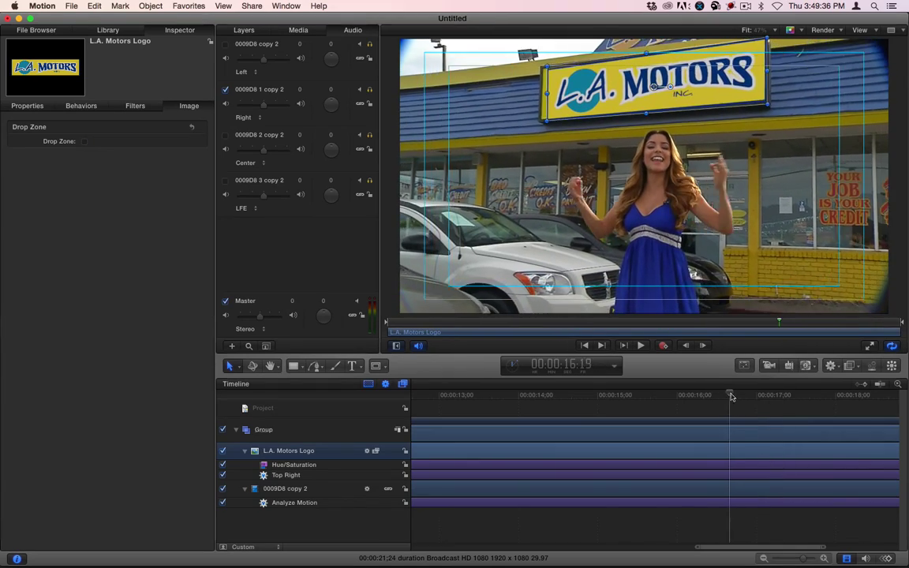
pyautogui.moveTo(785, 400); pyautogui.dragTo(710, 400)
pyautogui.moveTo(722, 397)
pyautogui.mouseDown()
pyautogui.moveTo(783, 393)
pyautogui.moveTo(730, 395)
pyautogui.mouseUp()
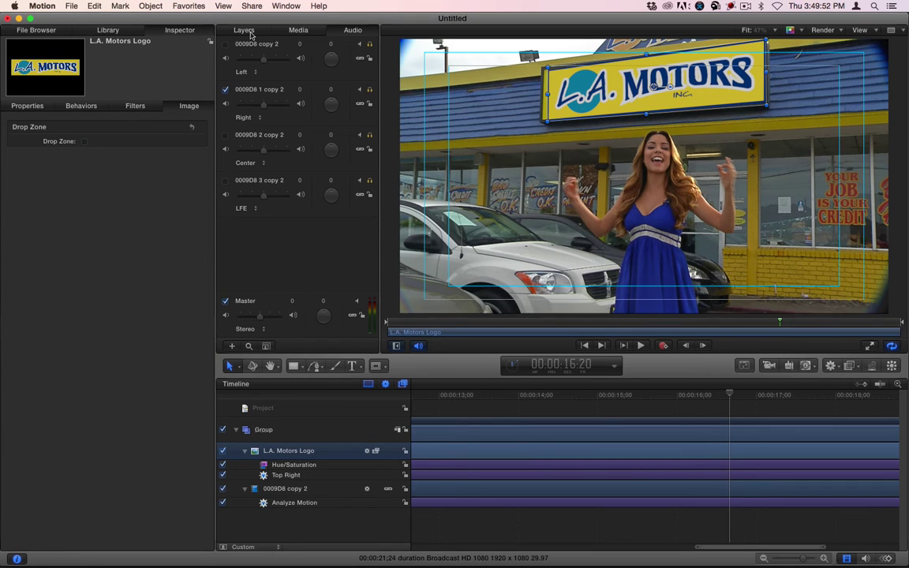
# Close the untitled project without saving it and switch to Final Cut Pro.
pyautogui.click(8, 18)
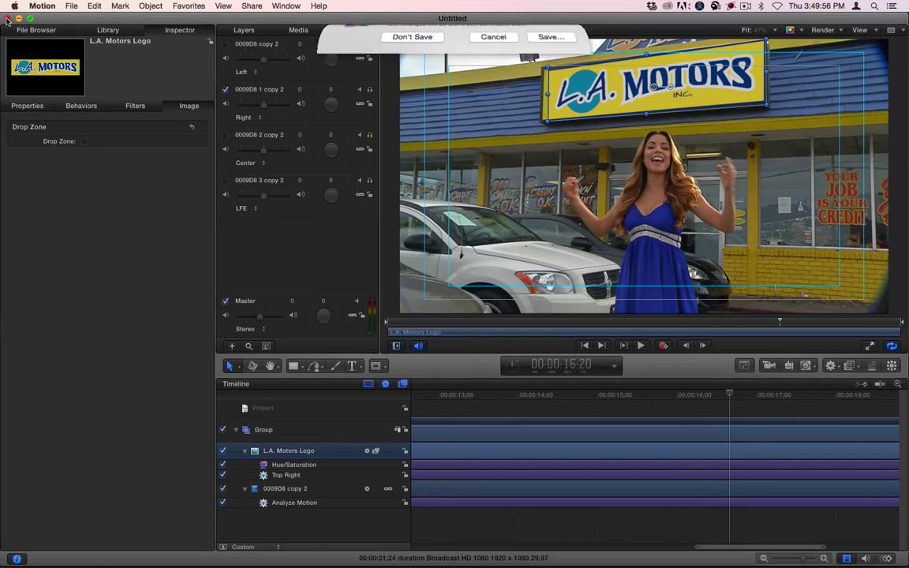
pyautogui.click(379, 77)
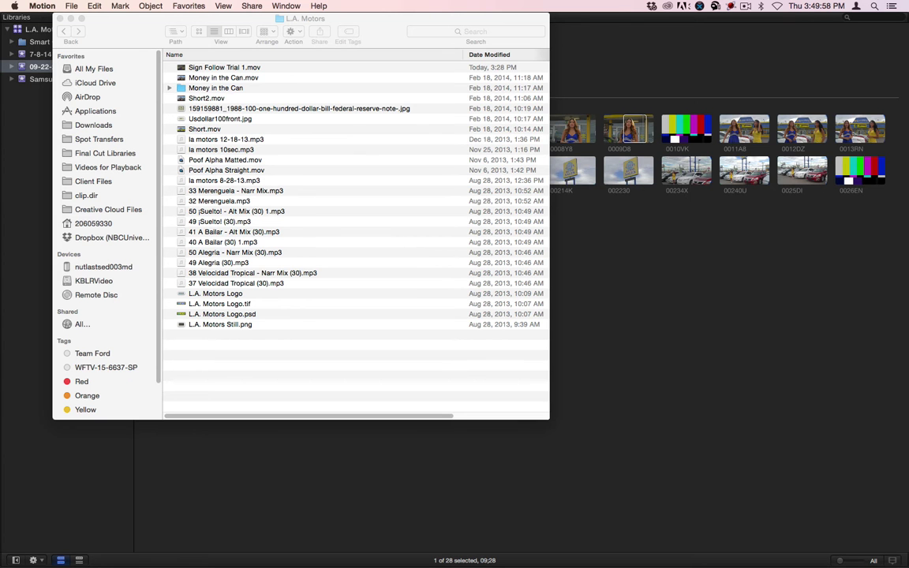
pyautogui.press('super+w')
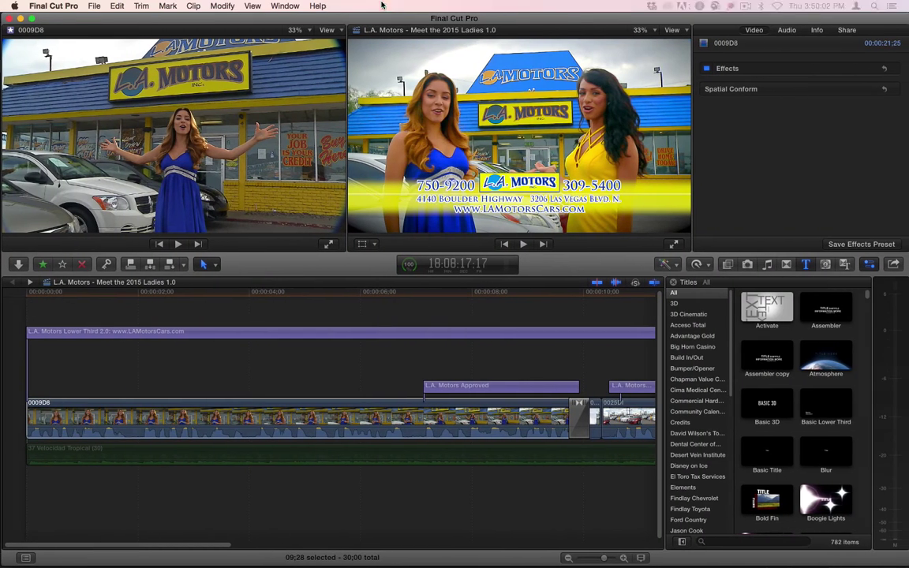
# Locate clip 0019JV near the end of the L.A. Motors timeline at about 25:08 and reveal it in the browser.
pyautogui.click(405, 362)
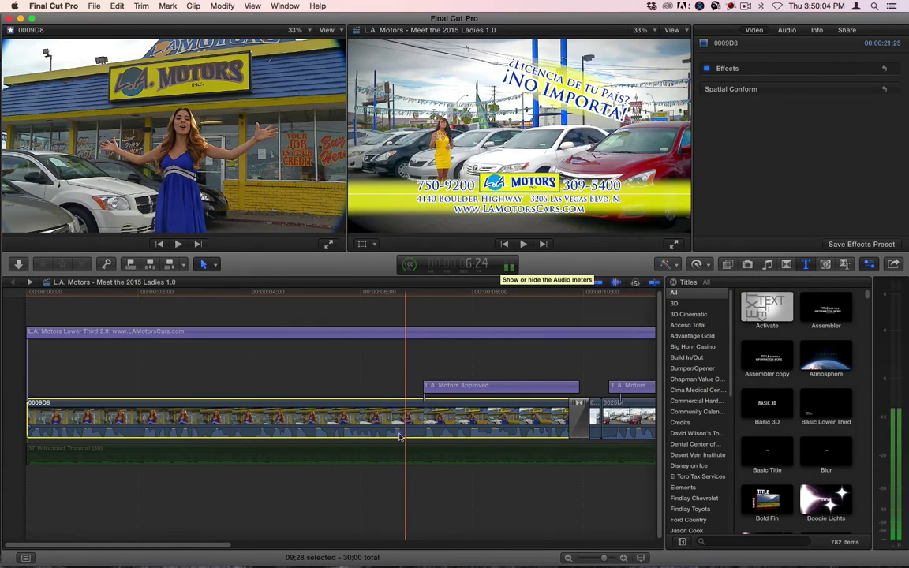
pyautogui.moveTo(235, 546); pyautogui.dragTo(625, 543)
pyautogui.moveTo(290, 294); pyautogui.dragTo(227, 297)
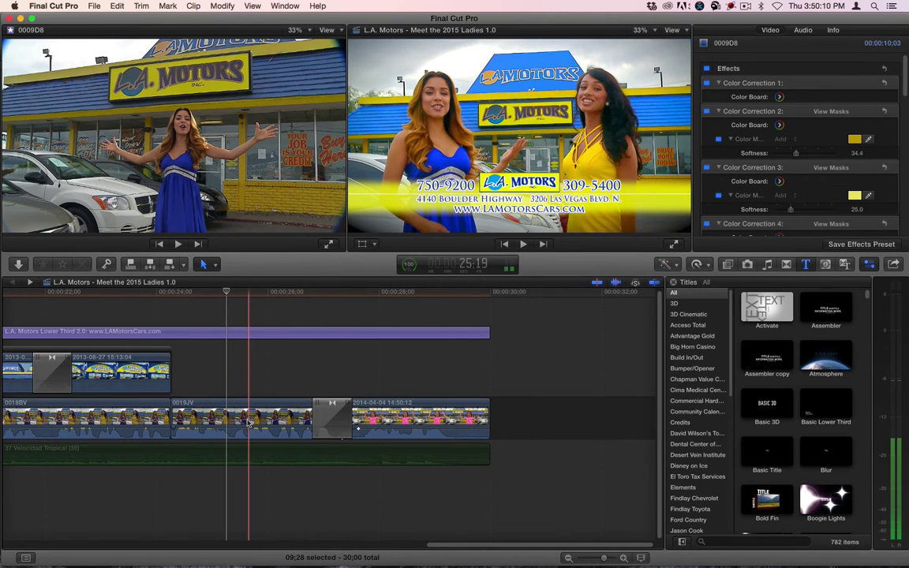
pyautogui.rightClick(231, 414)
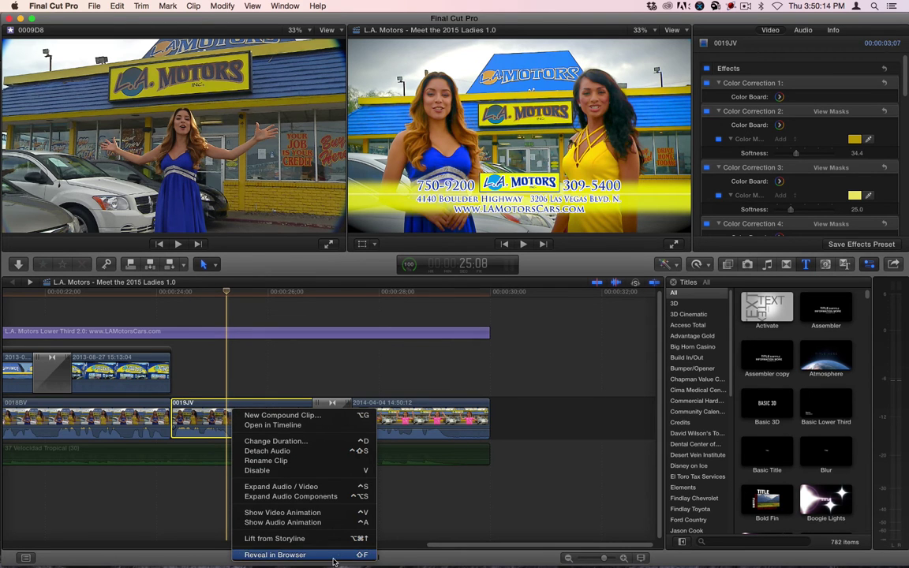
pyautogui.click(292, 553)
# Reveal the original media file of browser clip 0019JV in Finder.
pyautogui.press('super+shift+r')
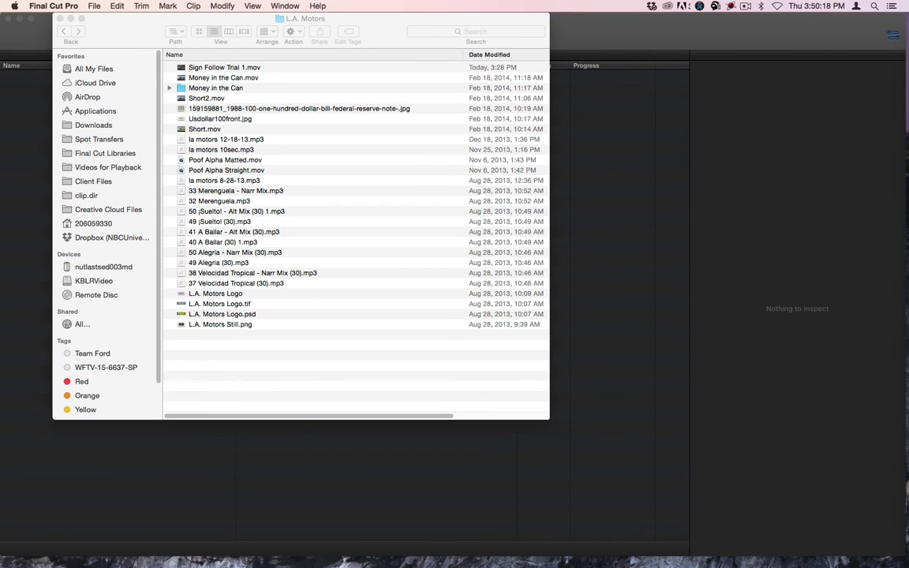
pyautogui.click(820, 148)
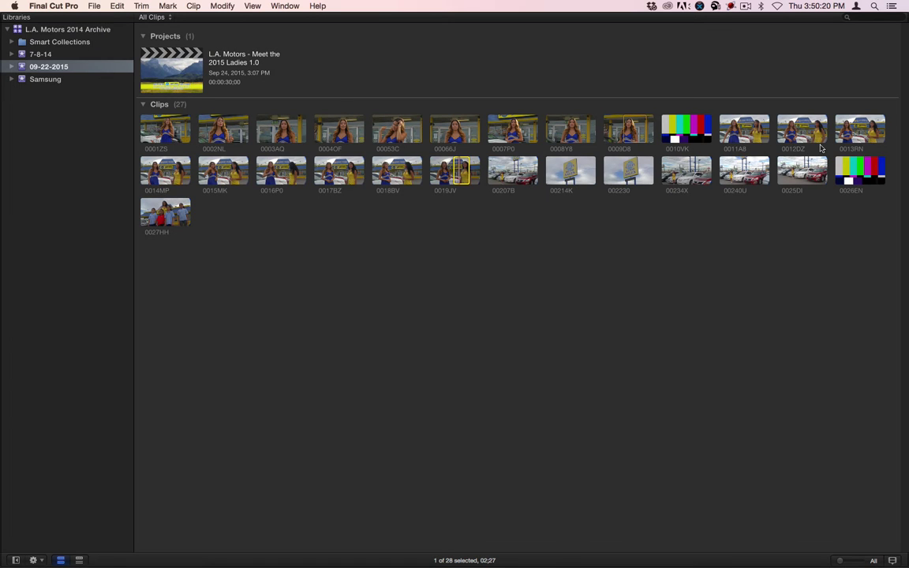
pyautogui.rightClick(466, 162)
pyautogui.click(534, 257)
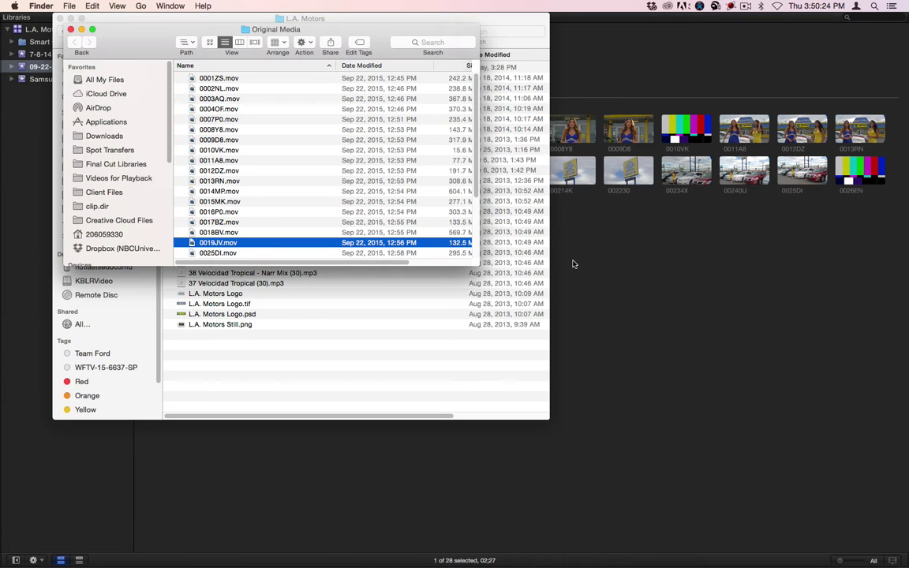
# Switch to Motion and create a blank 20-second Motion project with the Broadcast HD 1080 preset at 29.97 fps.
pyautogui.moveTo(595, 565)
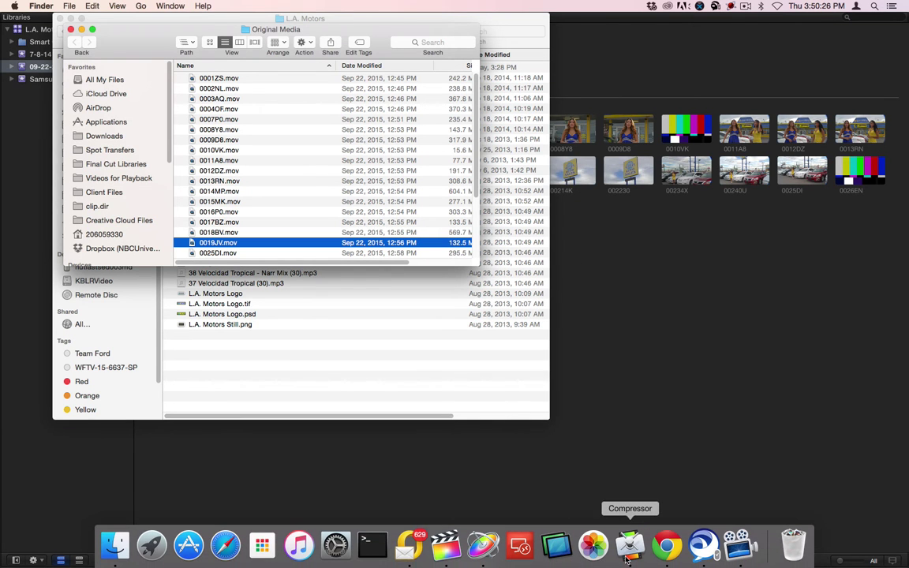
pyautogui.click(482, 544)
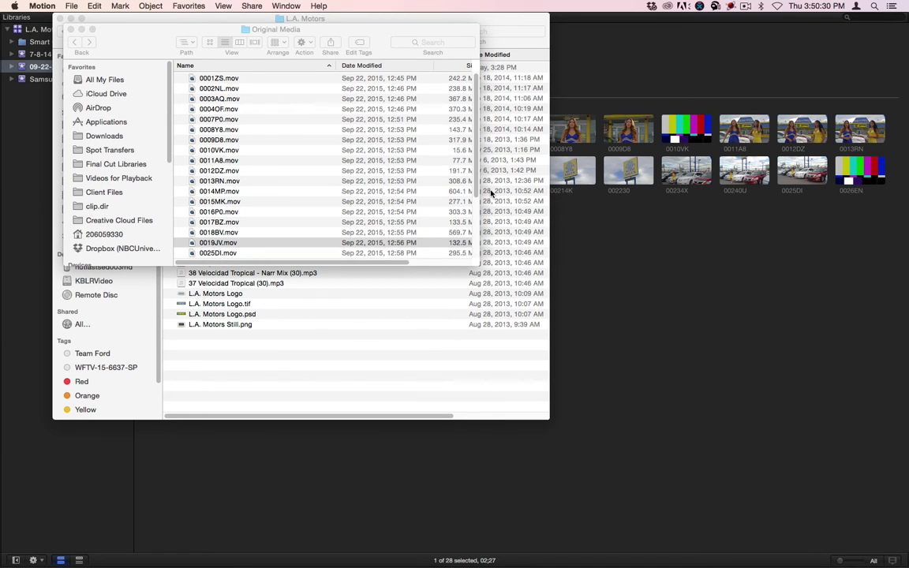
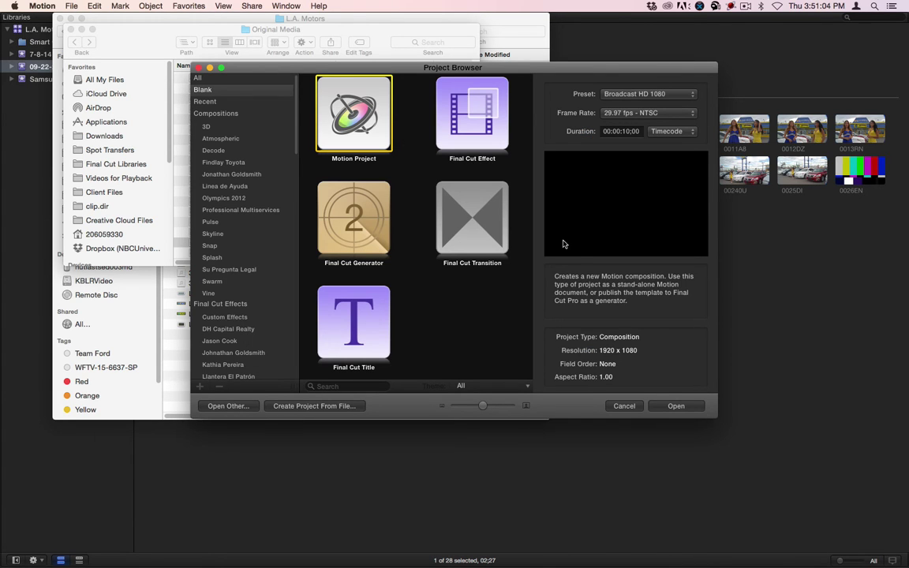
pyautogui.click(628, 131)
pyautogui.press('Escape')
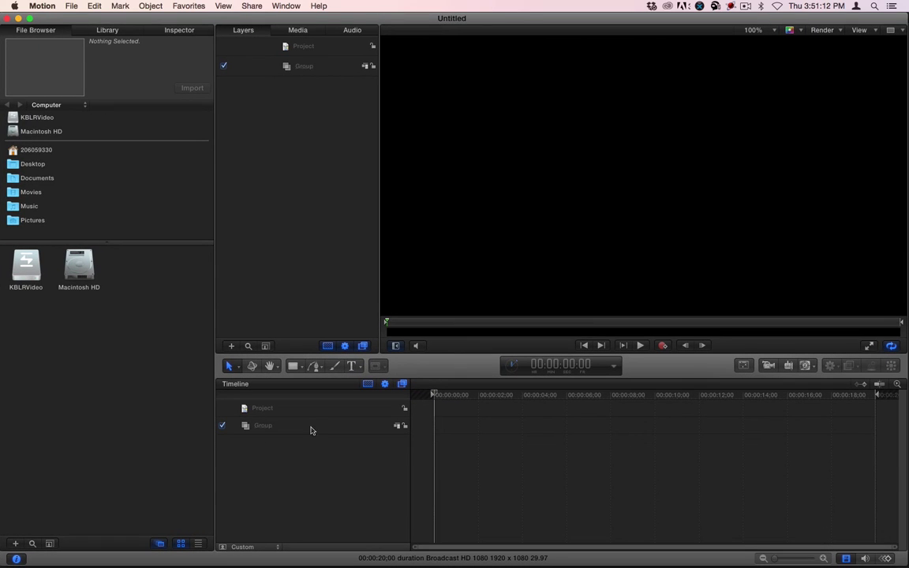
# Add 0019JV.mov from Finder to the project in its own group and delete the empty group.
pyautogui.click(285, 425)
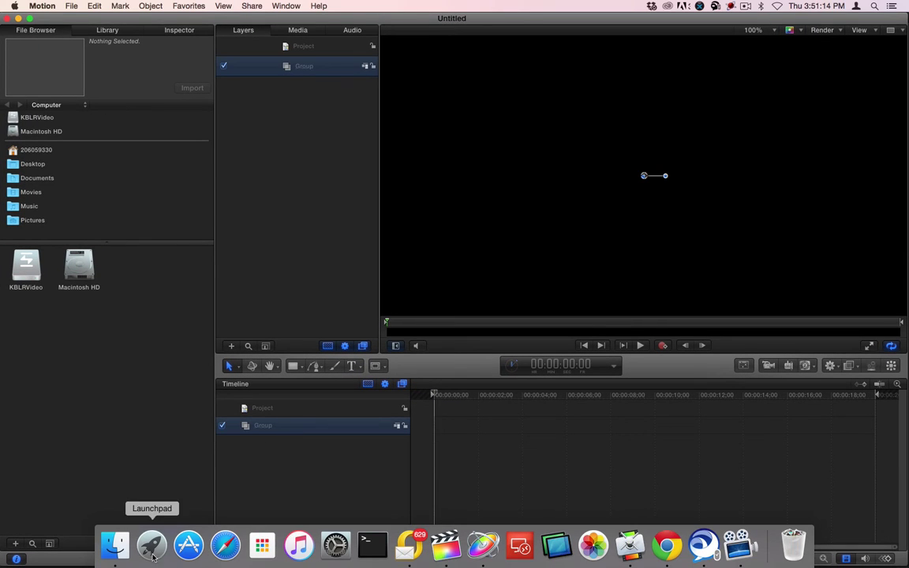
pyautogui.click(117, 546)
pyautogui.moveTo(226, 243); pyautogui.dragTo(335, 456)
pyautogui.click(319, 493)
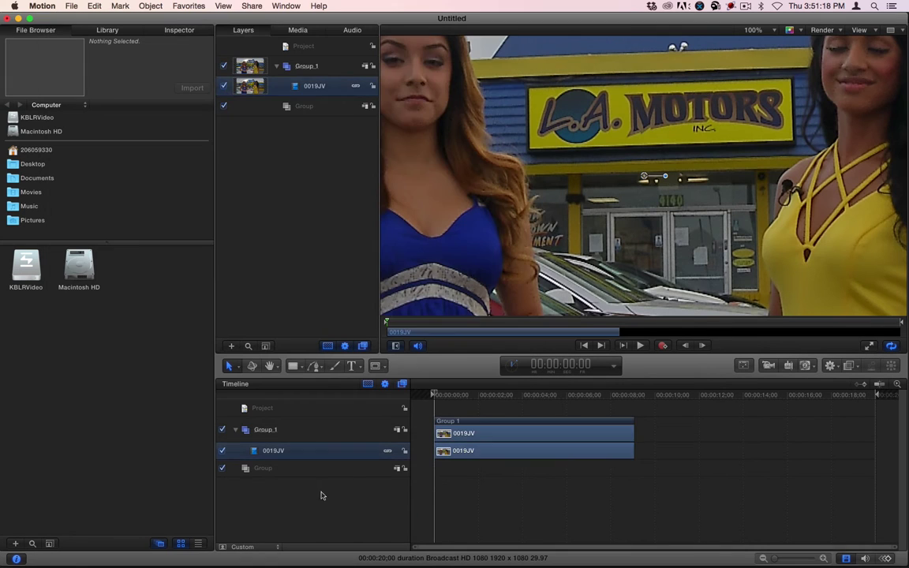
pyautogui.click(319, 468)
pyautogui.press('Delete')
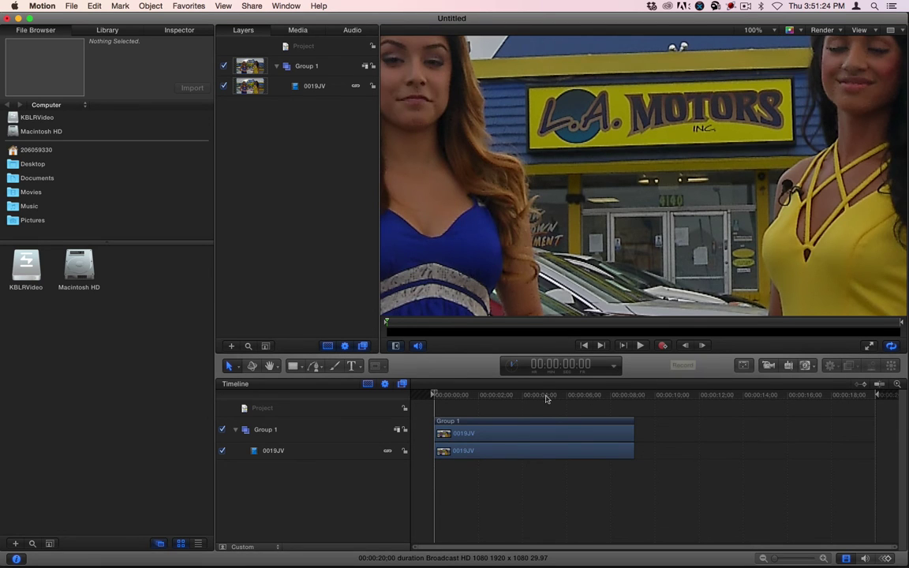
# Find the end of the 0019JV clip and set the project duration to 00:00:09;02 to match it.
pyautogui.moveTo(543, 397); pyautogui.dragTo(636, 397)
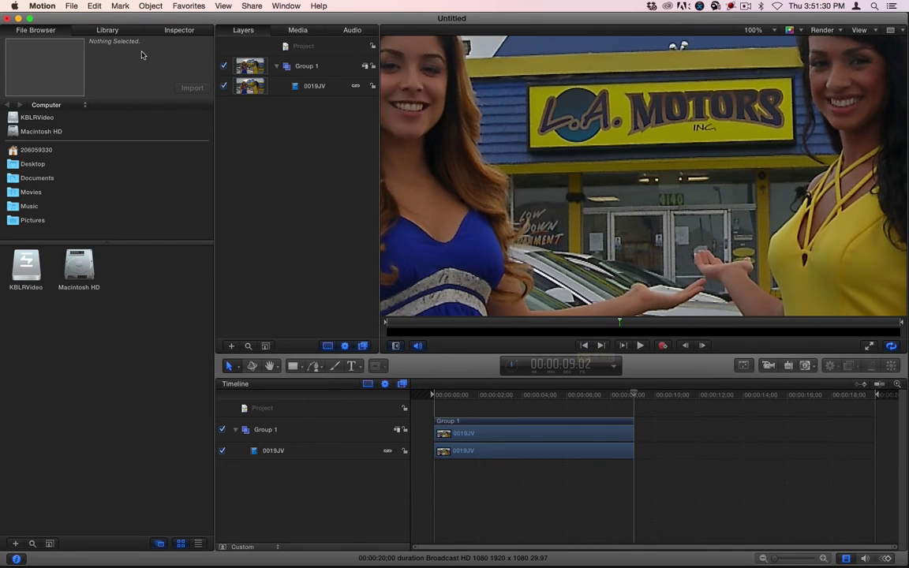
pyautogui.click(172, 30)
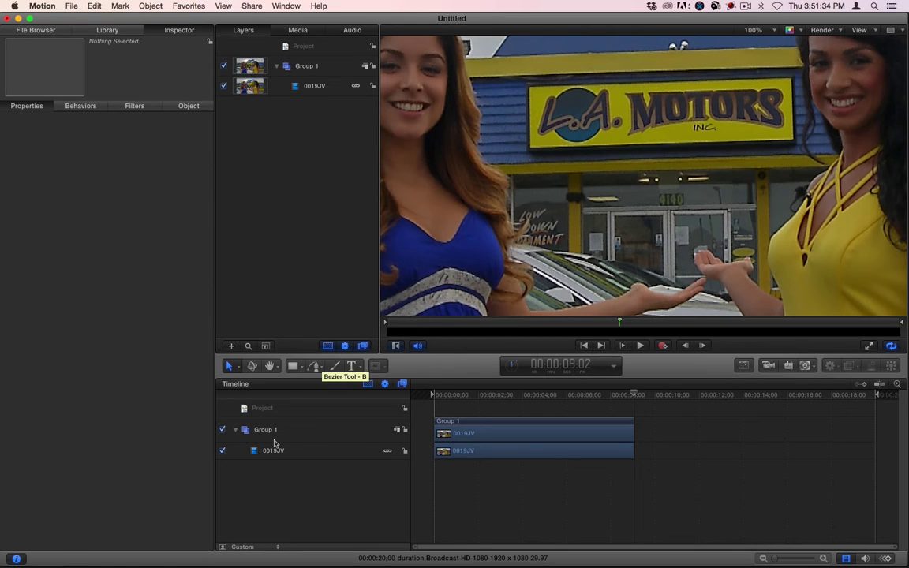
pyautogui.click(276, 451)
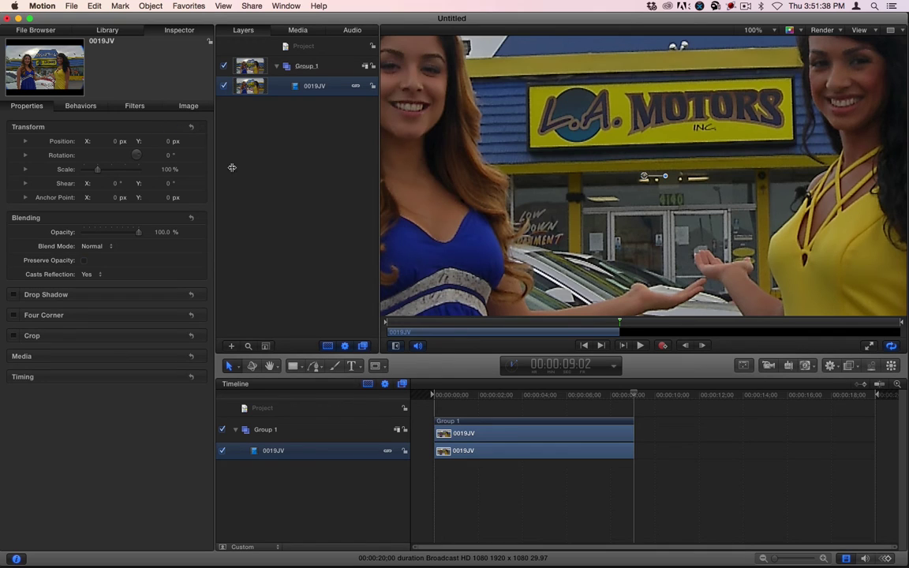
pyautogui.click(263, 408)
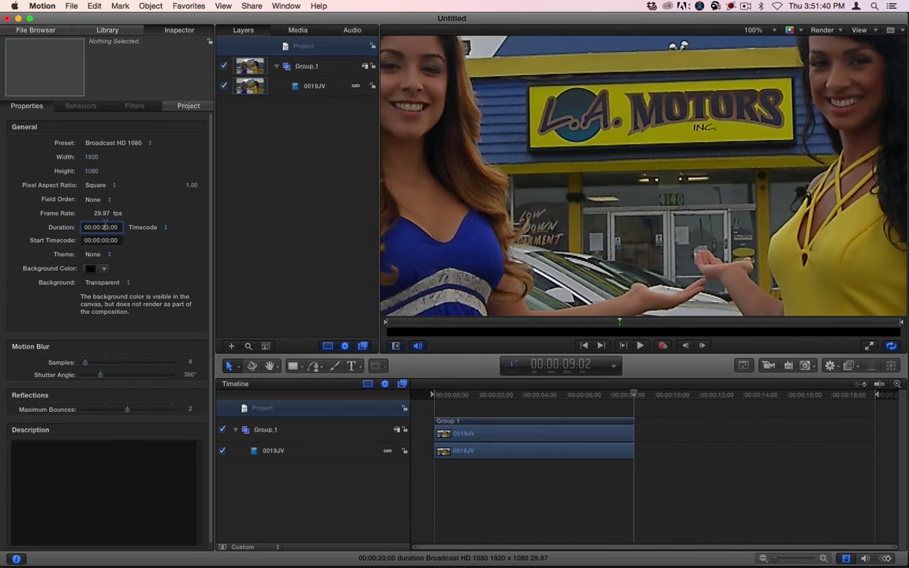
pyautogui.moveTo(102, 227); pyautogui.dragTo(105, 223)
pyautogui.click(105, 224)
pyautogui.write('00:00:09:02')
pyautogui.press('Return')
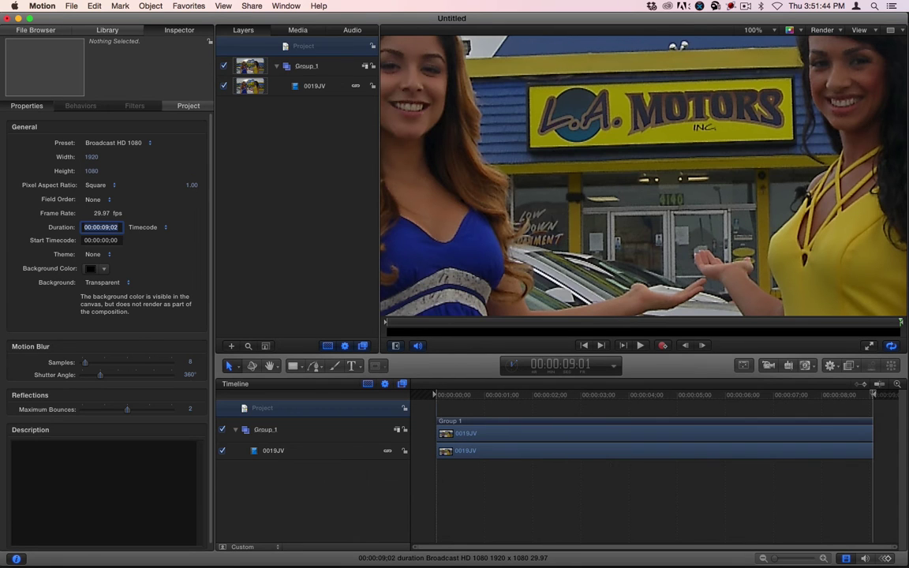
# Go to 00:00:02:21 and add the L.A. Motors Logo file from Finder above the 0019JV clip.
pyautogui.moveTo(648, 395); pyautogui.dragTo(564, 394)
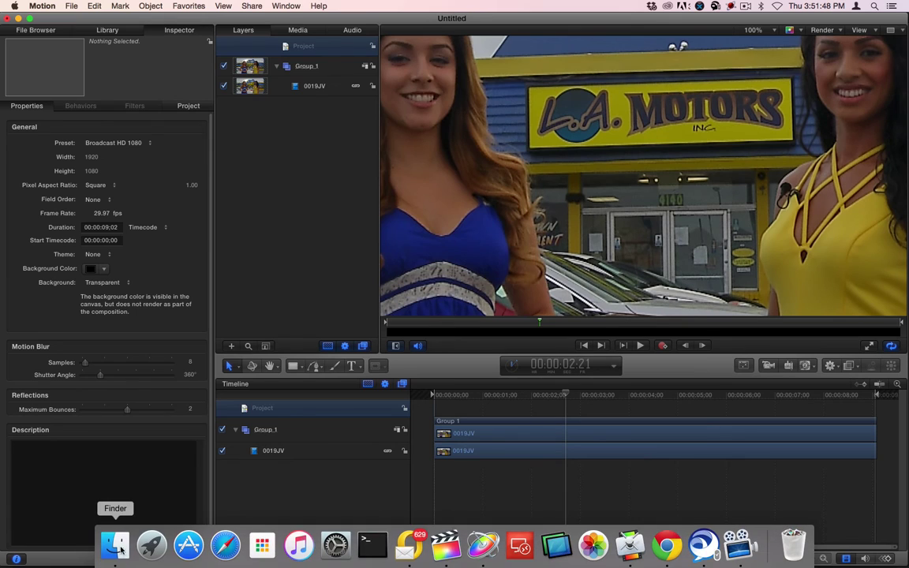
pyautogui.click(119, 544)
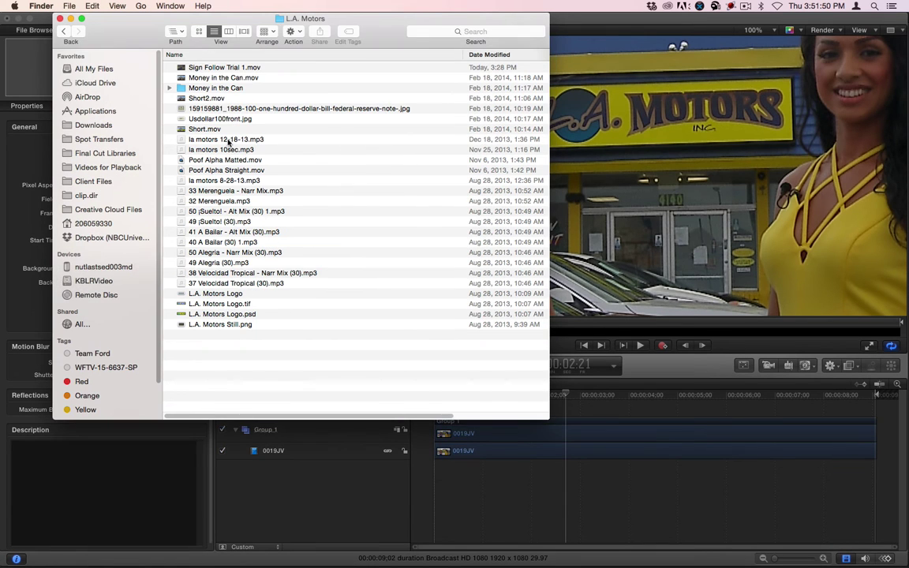
pyautogui.moveTo(216, 294); pyautogui.dragTo(300, 437)
pyautogui.click(308, 484)
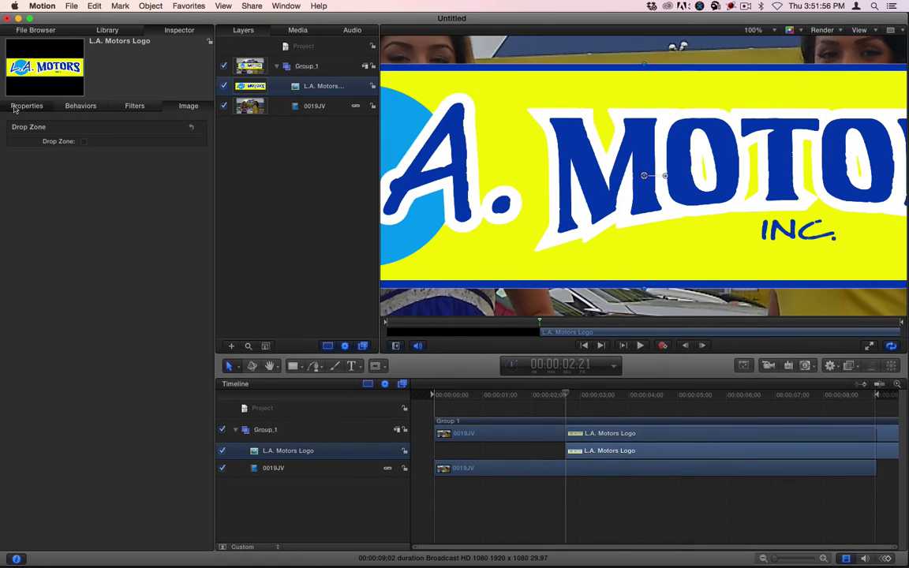
# Enable Four Corner on the logo and roughly place its corners: bottom left 597, 213; bottom right -598, 138; top right -634, 0; top left 618, -43.
pyautogui.click(24, 106)
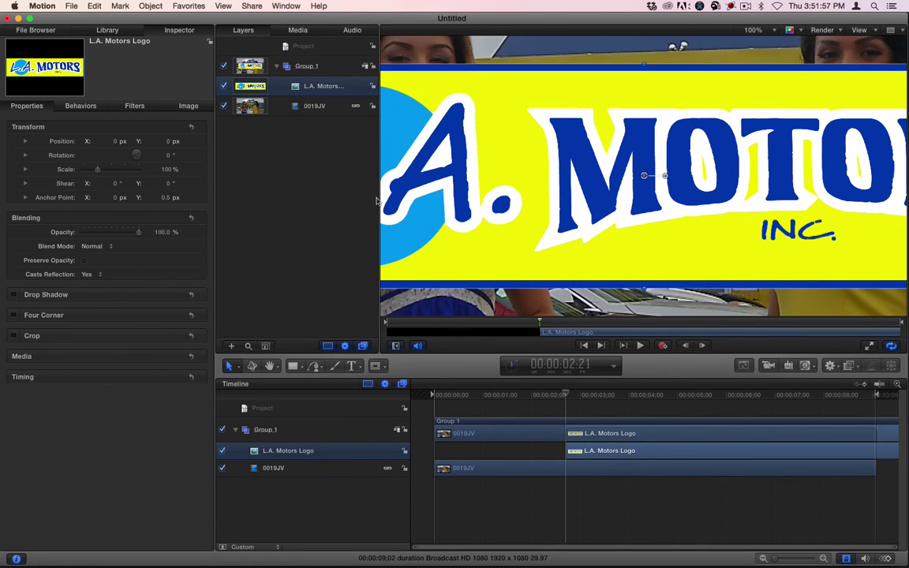
pyautogui.click(13, 315)
pyautogui.click(175, 315)
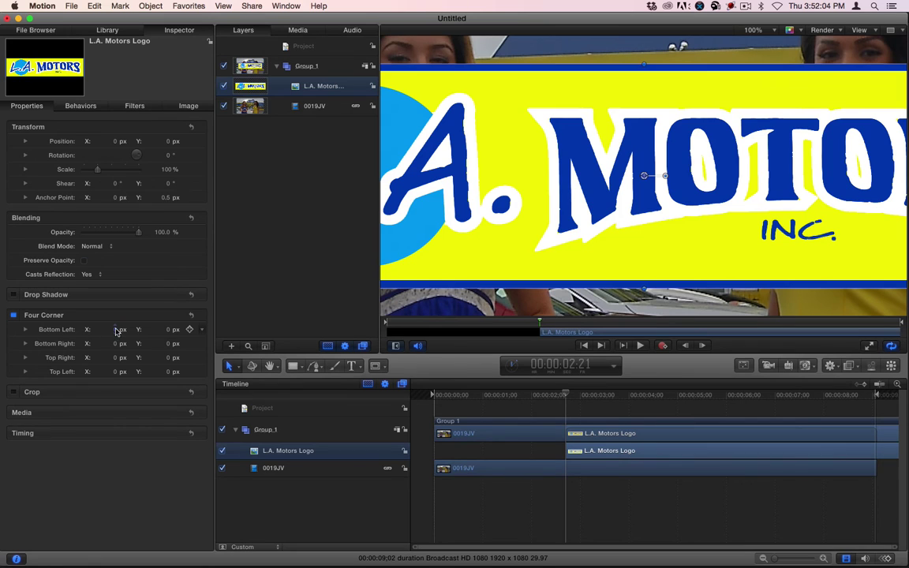
pyautogui.moveTo(116, 329); pyautogui.dragTo(52, 329)
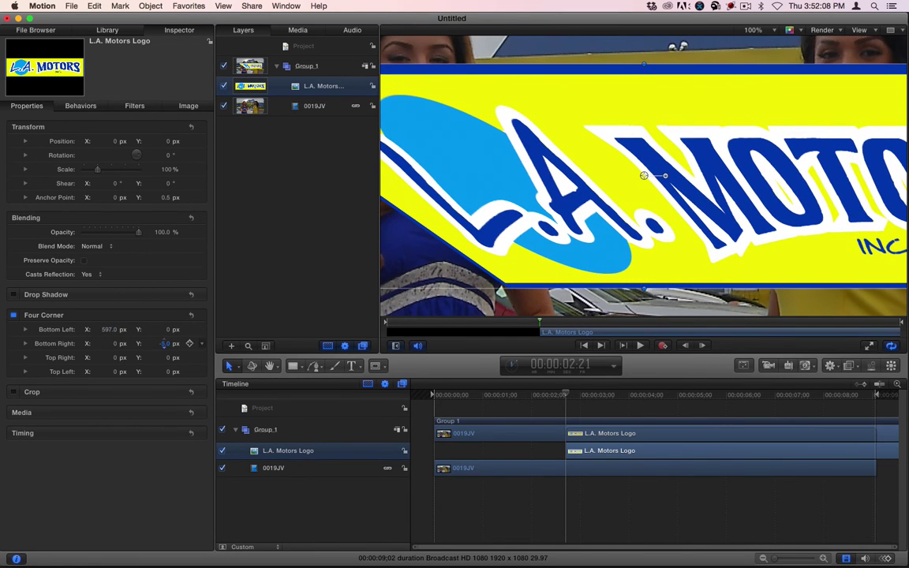
pyautogui.moveTo(165, 343); pyautogui.dragTo(202, 329)
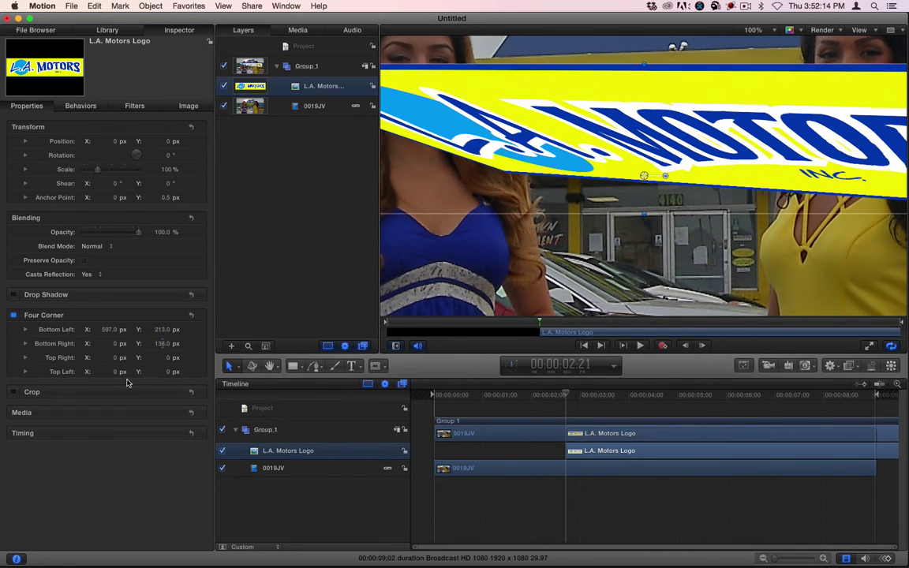
pyautogui.moveTo(112, 343); pyautogui.dragTo(160, 371)
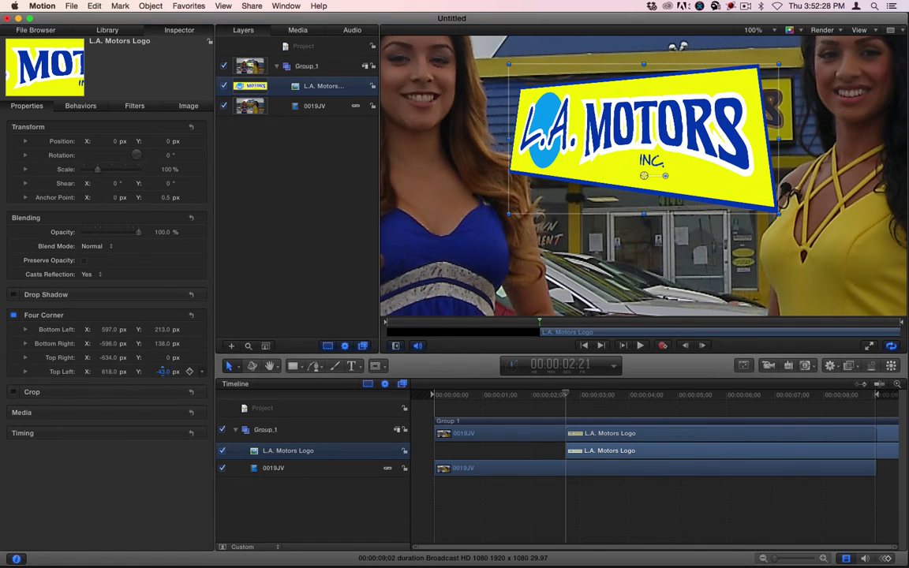
# Set the logo layer's opacity to 50% so the sign underneath shows through.
pyautogui.click(164, 231)
pyautogui.write('50')
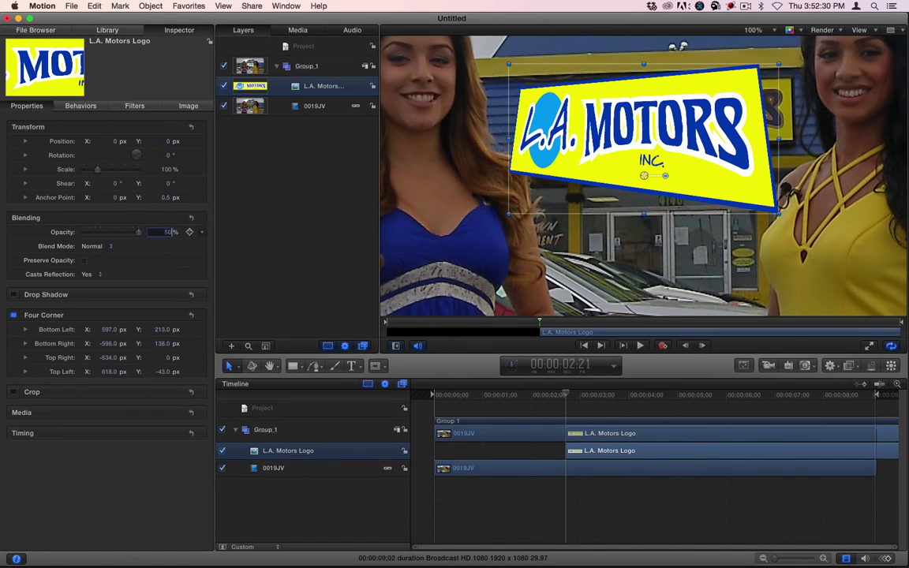
pyautogui.press('Return')
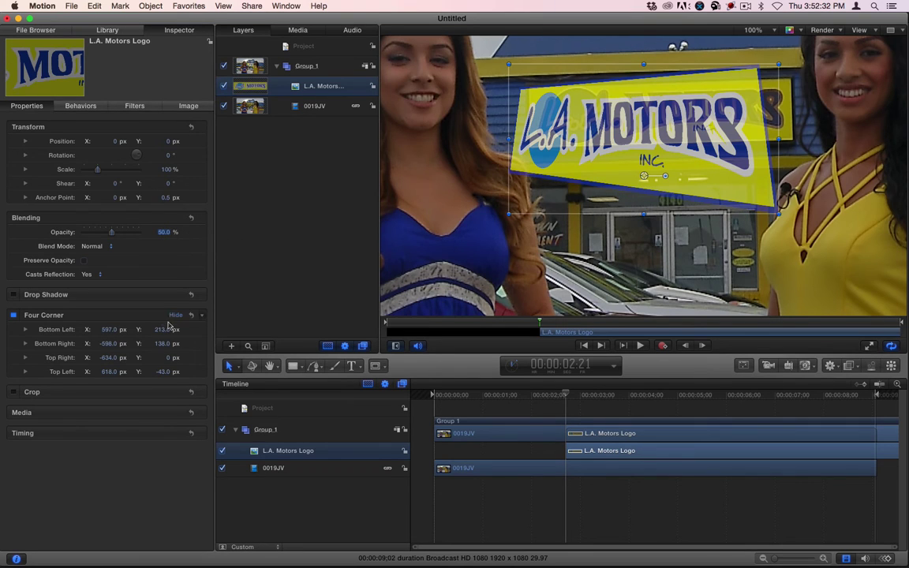
# Fit the logo's corners to the sign: top left 636, -40; top right -572, -24; bottom right -568, 270 px.
pyautogui.moveTo(165, 371); pyautogui.dragTo(162, 371)
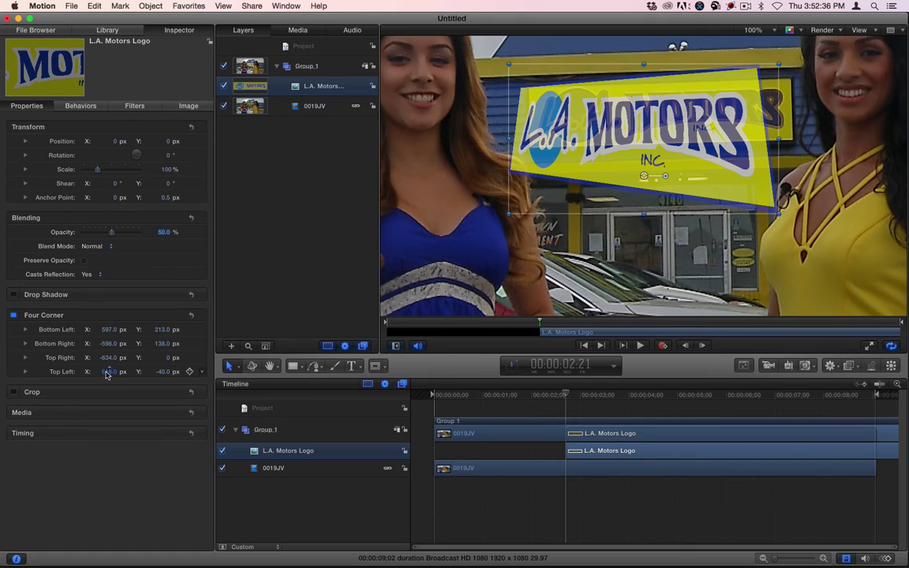
pyautogui.moveTo(106, 372); pyautogui.dragTo(110, 371)
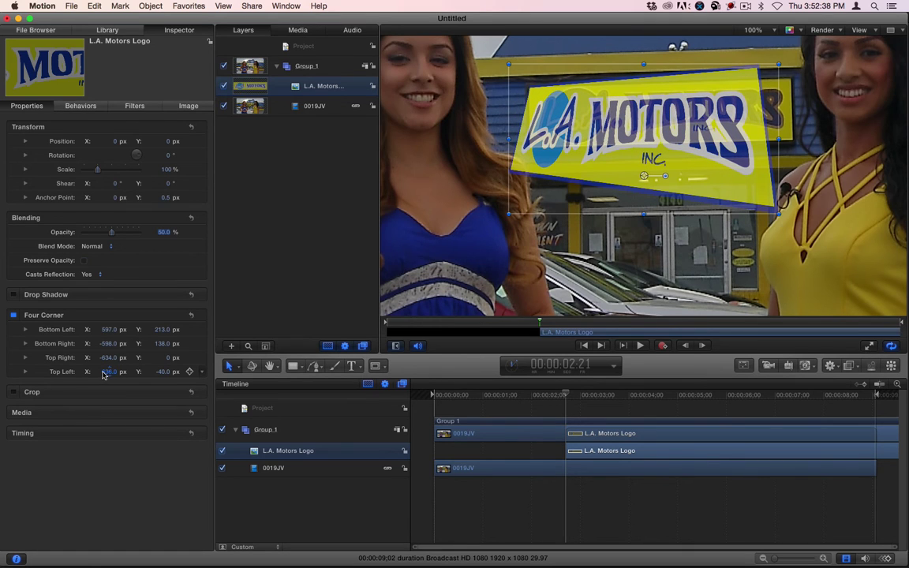
pyautogui.moveTo(103, 358); pyautogui.dragTo(160, 360)
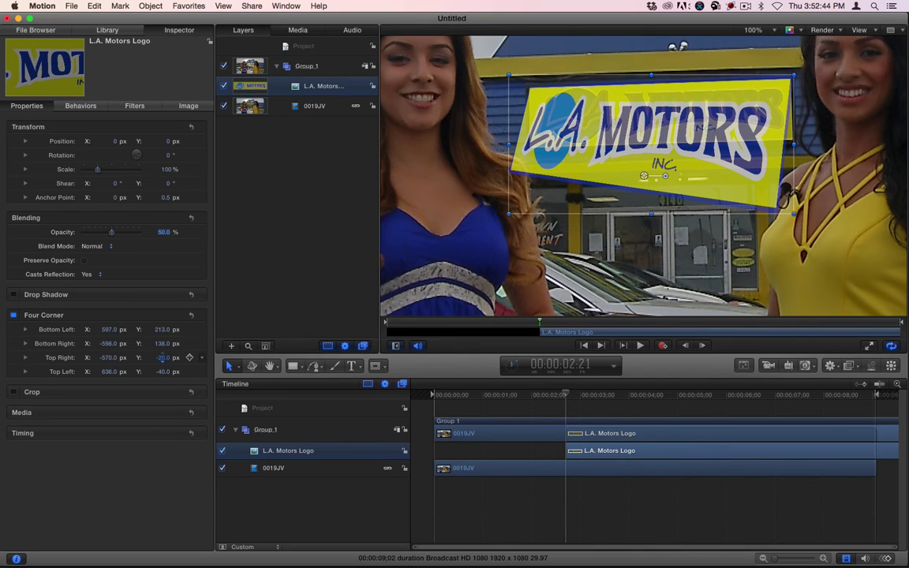
pyautogui.moveTo(101, 343); pyautogui.dragTo(169, 343)
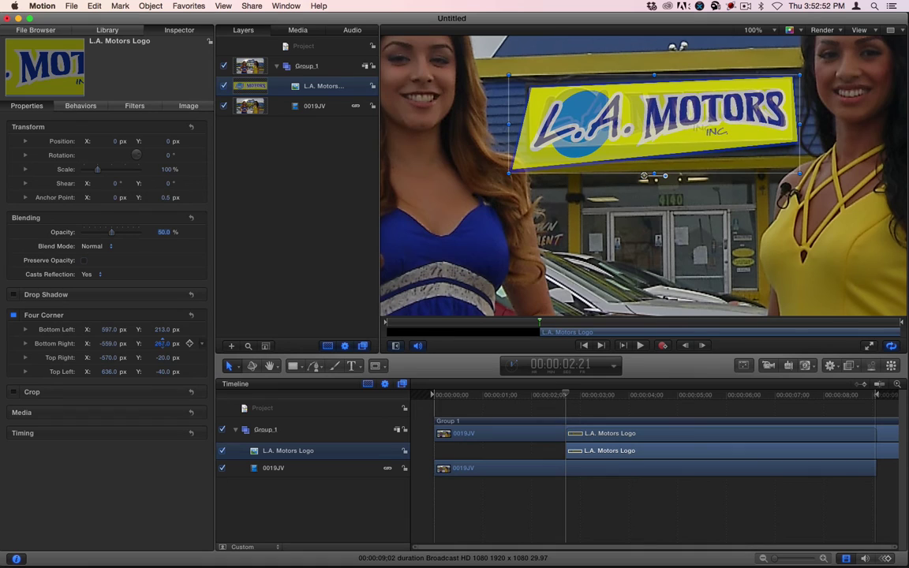
pyautogui.moveTo(107, 345); pyautogui.dragTo(162, 344)
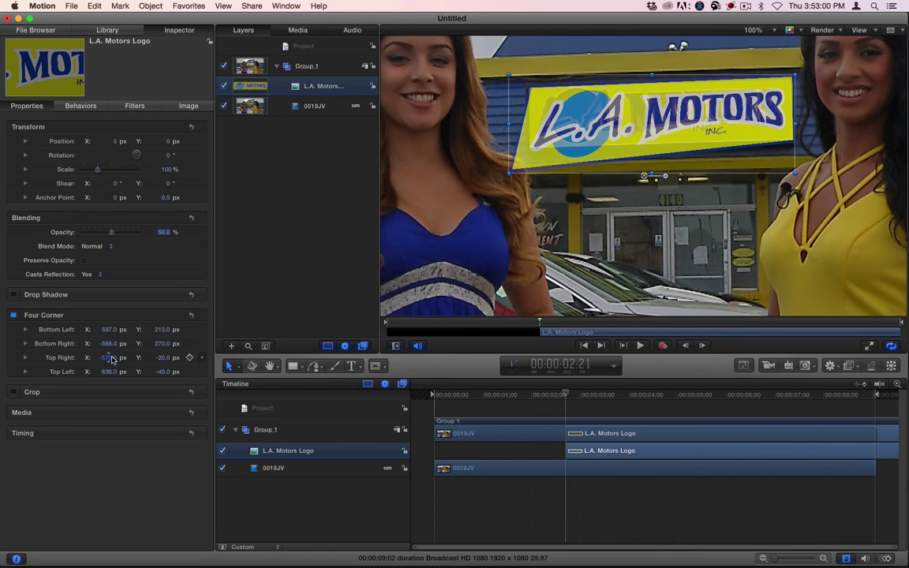
pyautogui.moveTo(112, 360); pyautogui.dragTo(109, 360)
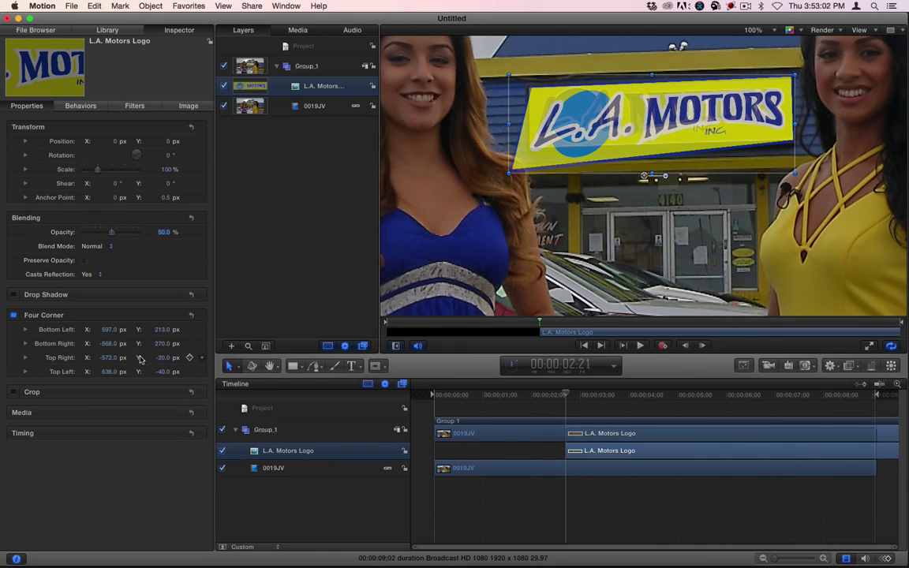
pyautogui.moveTo(165, 359); pyautogui.dragTo(161, 359)
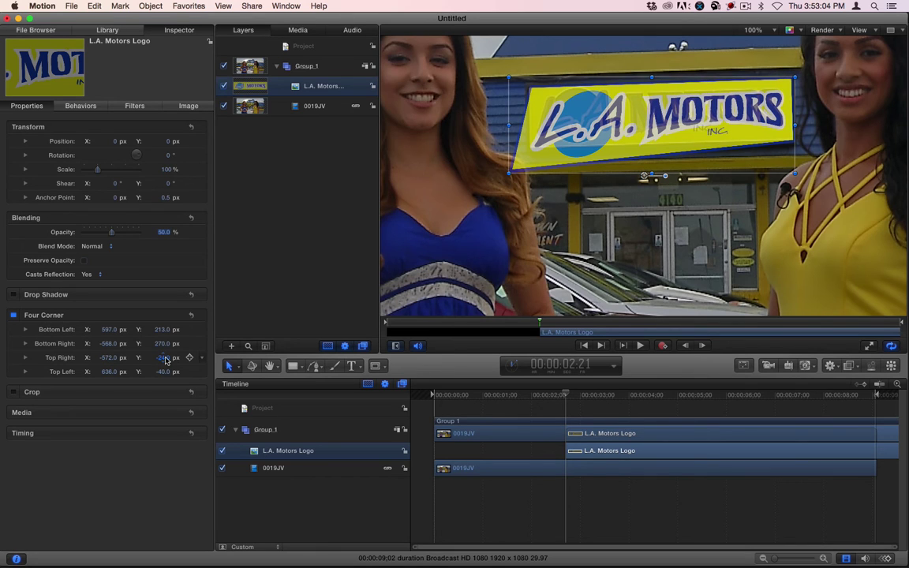
# Align the logo's left edge with the sign, setting the bottom left corner to 633, 256 px and the top left X to 632 px.
pyautogui.moveTo(109, 329); pyautogui.dragTo(173, 335)
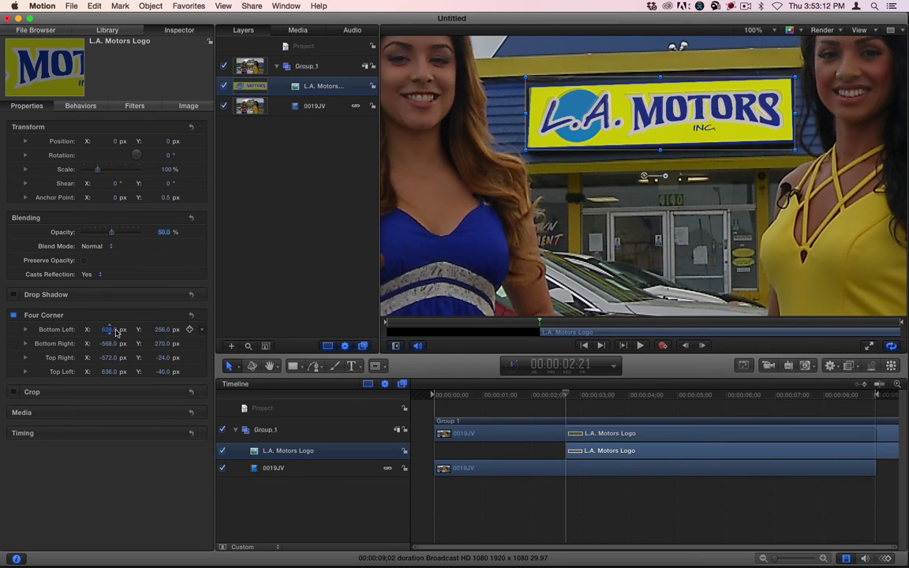
pyautogui.moveTo(108, 330); pyautogui.dragTo(113, 330)
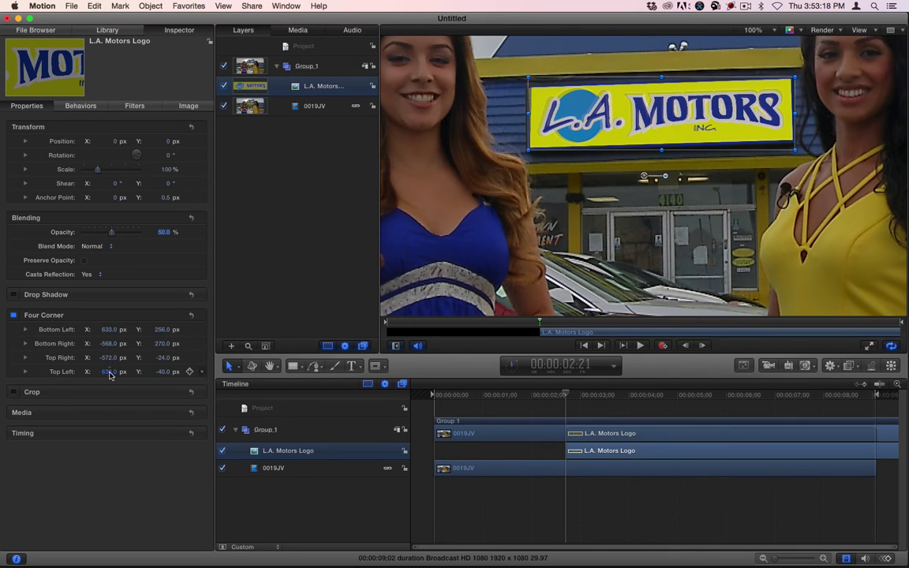
pyautogui.moveTo(109, 376); pyautogui.dragTo(104, 375)
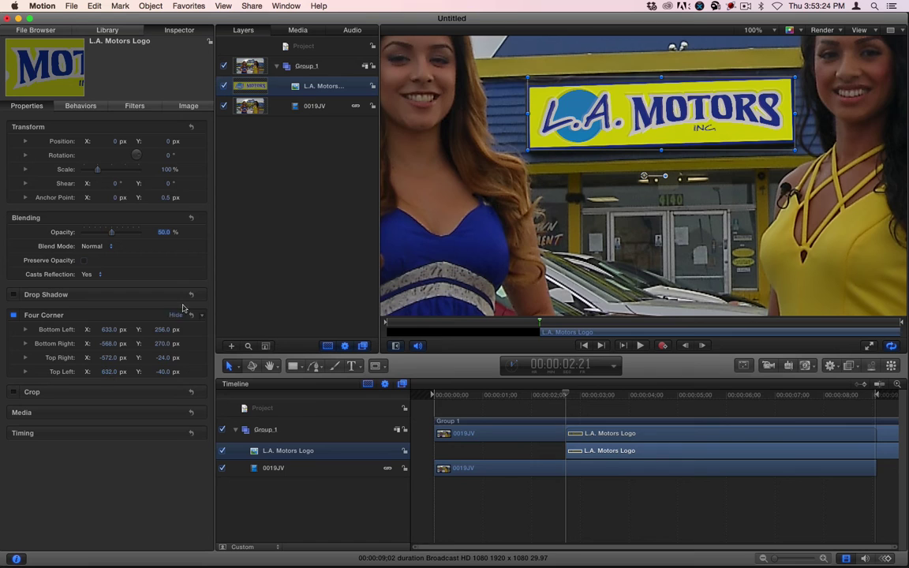
# Set the logo's opacity to 100% and shift its layer in the timeline to start at the beginning of the 0019JV clip.
pyautogui.moveTo(156, 231); pyautogui.dragTo(167, 236)
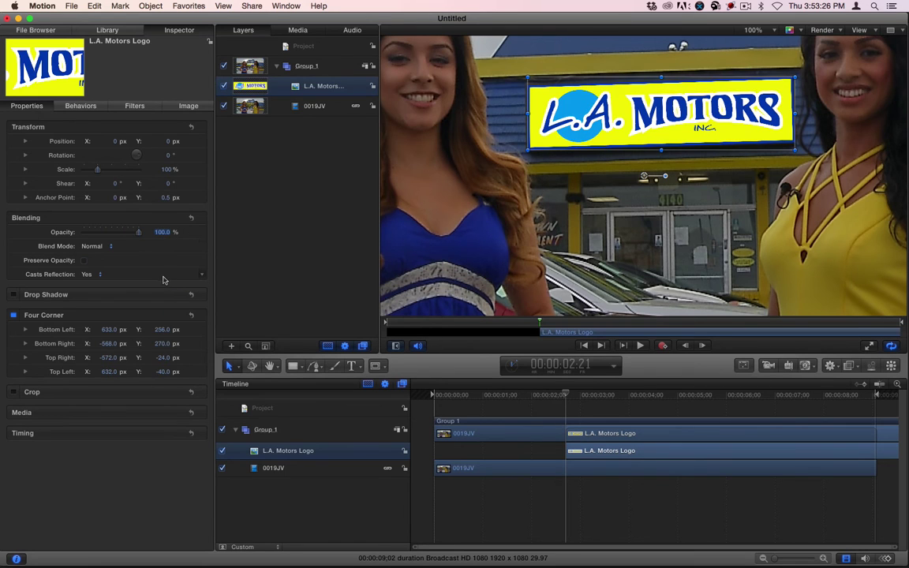
pyautogui.click(288, 468)
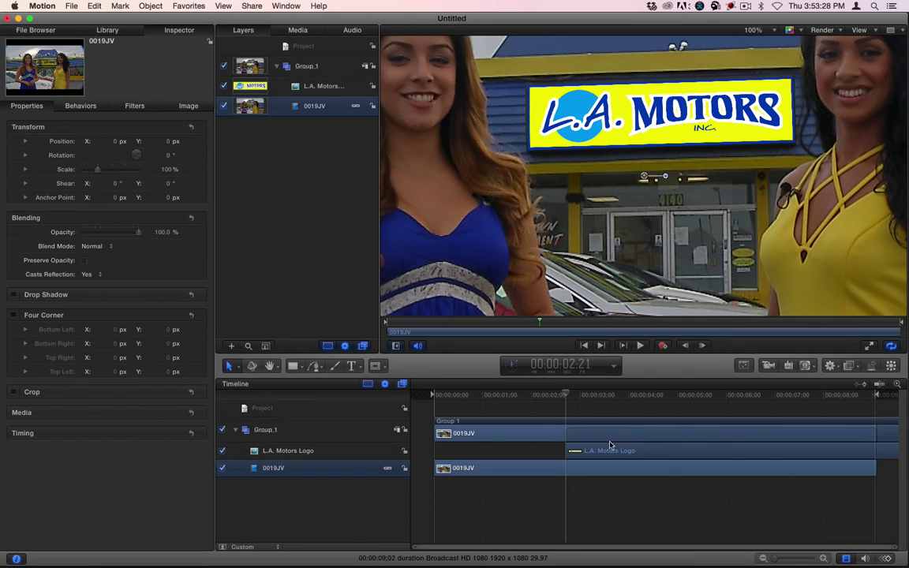
pyautogui.moveTo(619, 450); pyautogui.dragTo(505, 452)
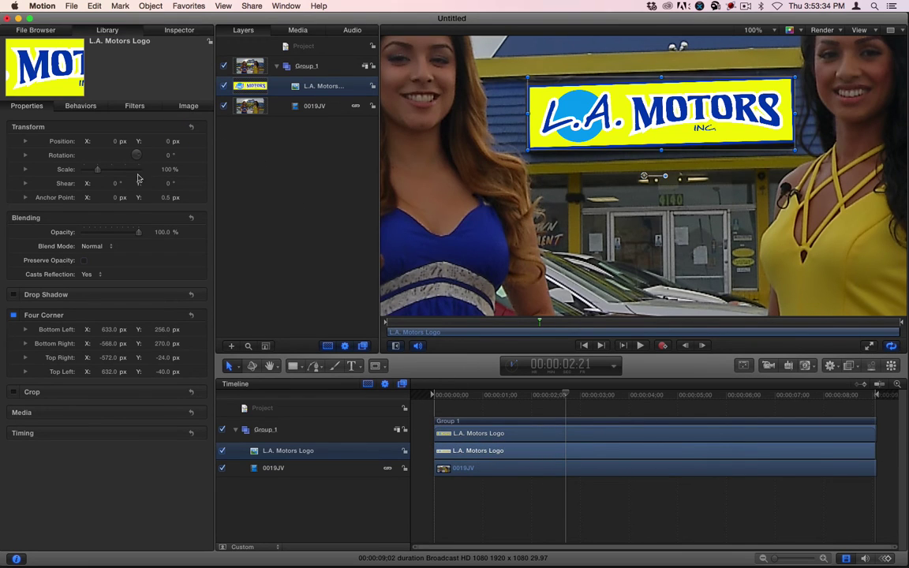
# Add the Hue/Saturation color correction filter to the L.A. Motors Logo layer.
pyautogui.press('super+2')
pyautogui.click(22, 127)
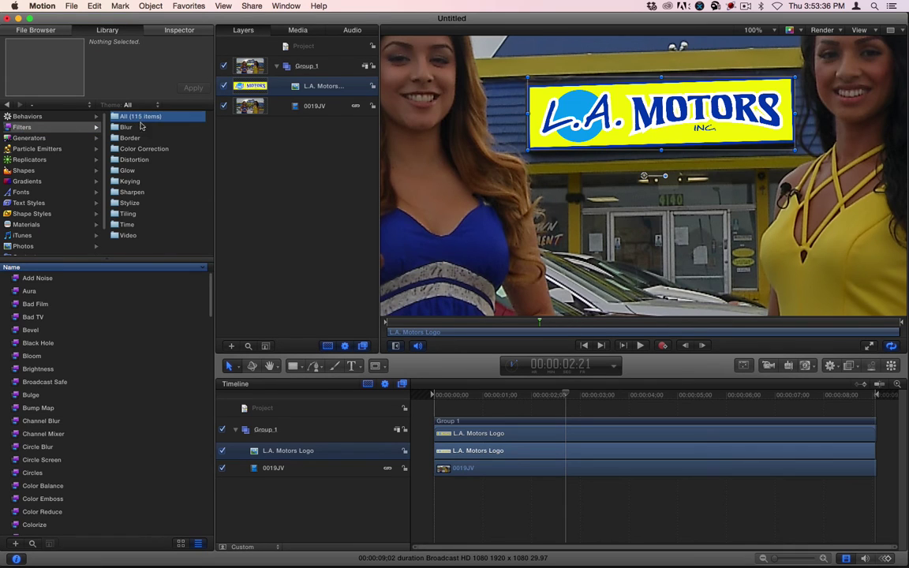
pyautogui.click(127, 148)
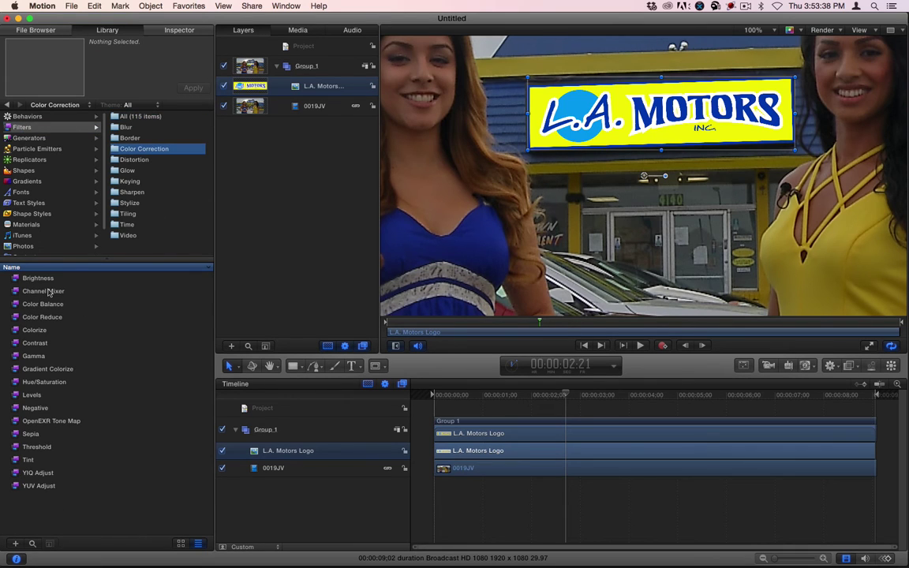
pyautogui.moveTo(44, 382); pyautogui.dragTo(350, 453)
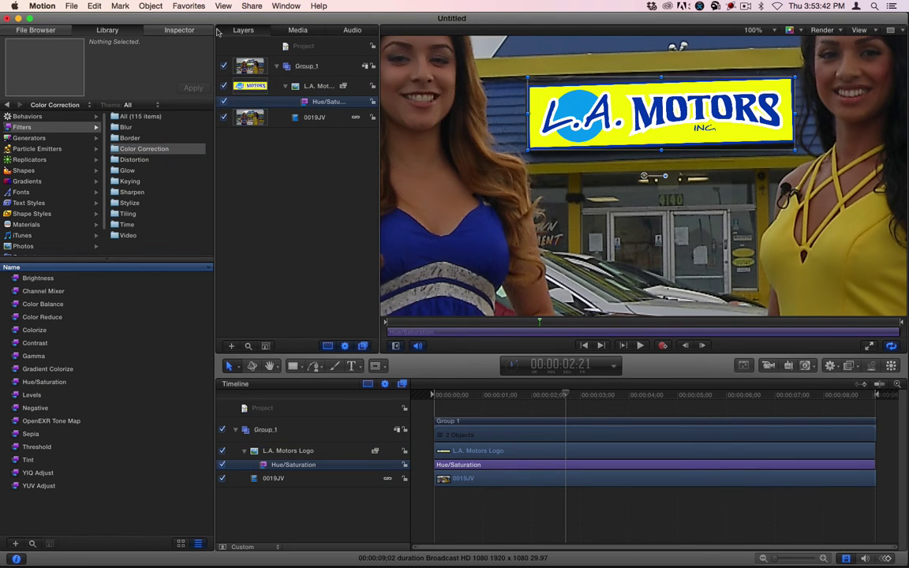
# Set the logo's Hue/Saturation filter to hue 348°, saturation -0.1 and value 0.8.
pyautogui.click(173, 30)
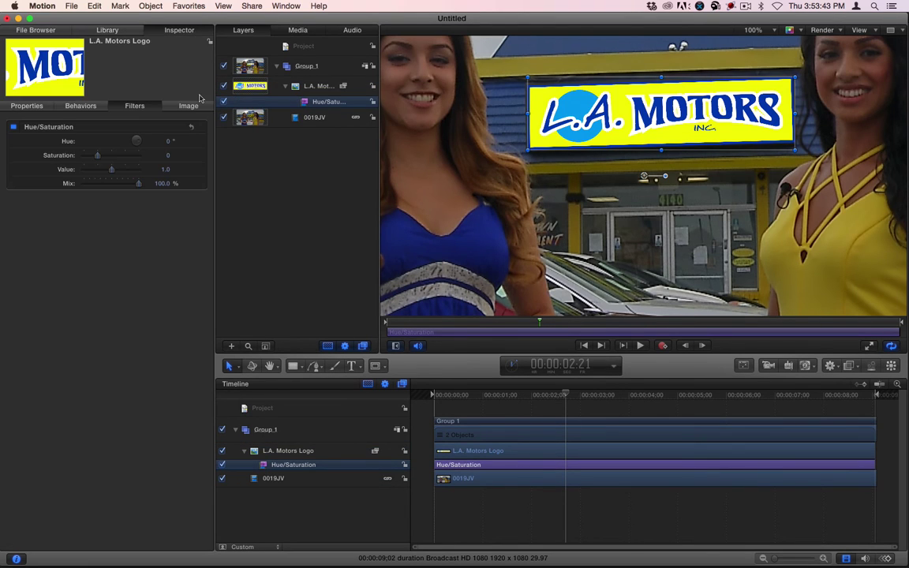
pyautogui.click(168, 141)
pyautogui.moveTo(168, 141)
pyautogui.mouseDown()
pyautogui.moveTo(158, 140)
pyautogui.moveTo(165, 140)
pyautogui.mouseUp()
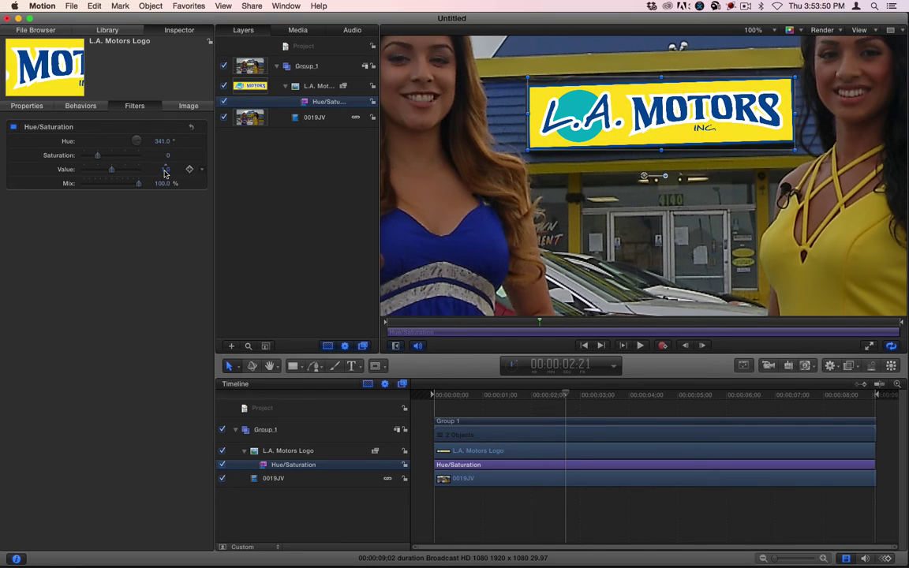
pyautogui.moveTo(165, 169)
pyautogui.mouseDown()
pyautogui.moveTo(150, 169)
pyautogui.moveTo(159, 169)
pyautogui.mouseUp()
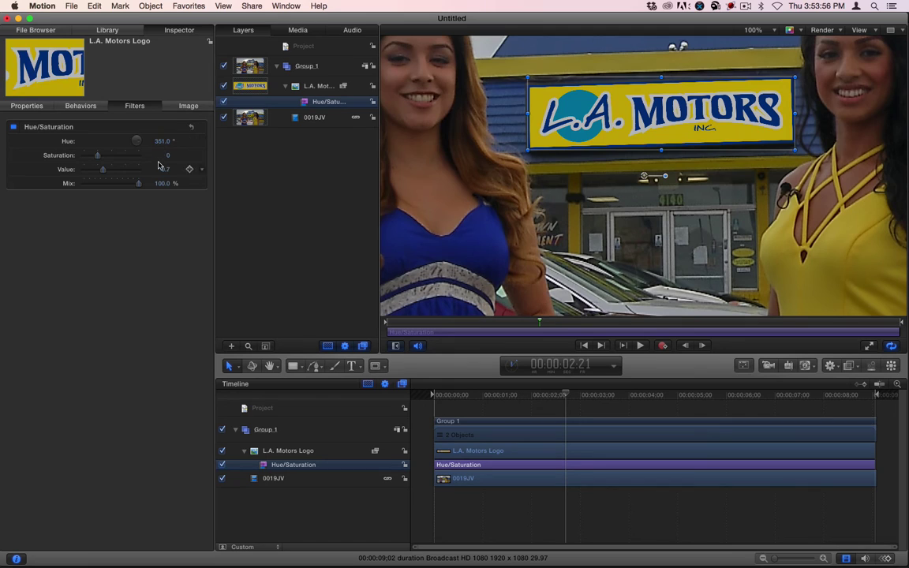
pyautogui.moveTo(168, 156); pyautogui.dragTo(164, 155)
pyautogui.moveTo(166, 171); pyautogui.dragTo(165, 170)
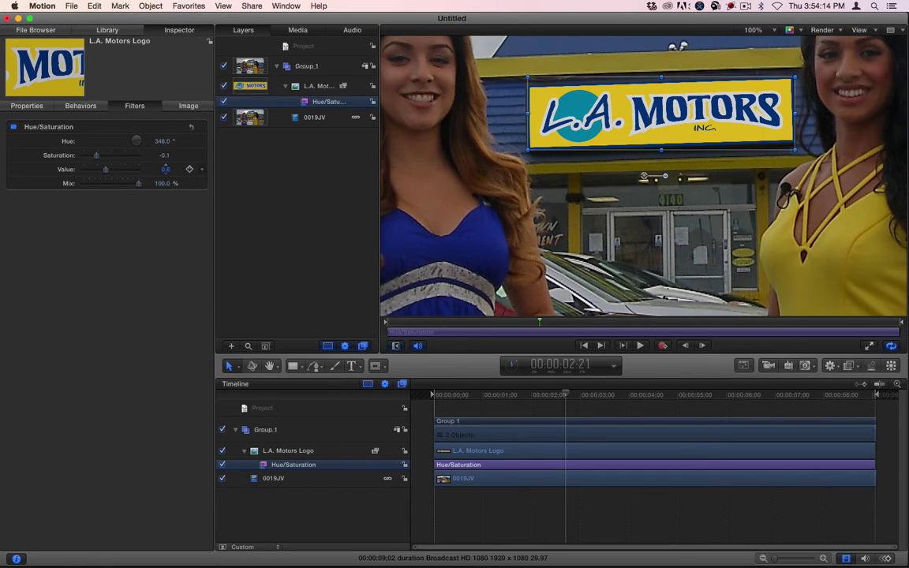
# Fit the whole frame in the canvas and lower the logo's Hue/Saturation value to 0.6 to match the scene.
pyautogui.click(565, 394)
pyautogui.moveTo(565, 395); pyautogui.dragTo(700, 397)
pyautogui.click(753, 30)
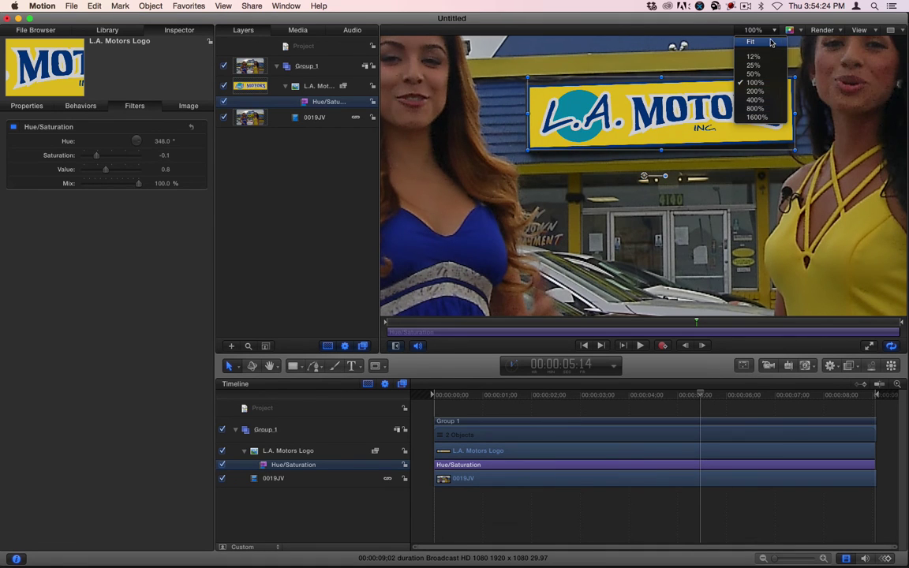
pyautogui.click(756, 35)
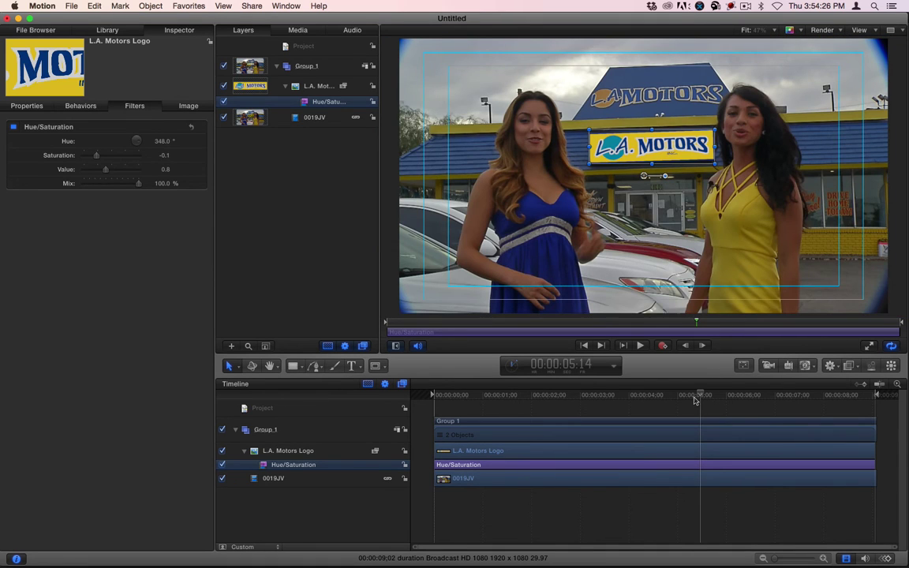
pyautogui.moveTo(694, 400); pyautogui.dragTo(643, 397)
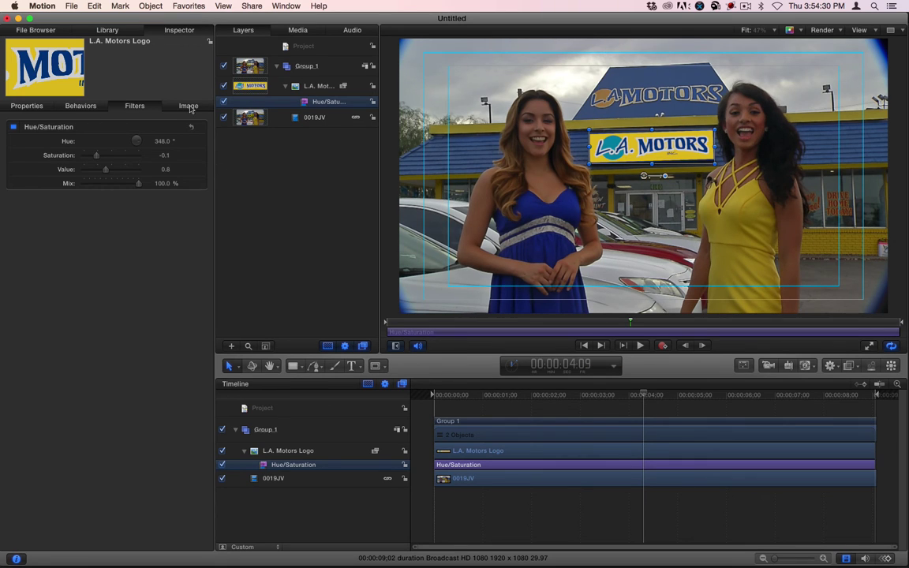
pyautogui.moveTo(165, 172)
pyautogui.moveTo(164, 172)
pyautogui.mouseDown()
pyautogui.moveTo(150, 172)
pyautogui.moveTo(157, 172)
pyautogui.mouseUp()
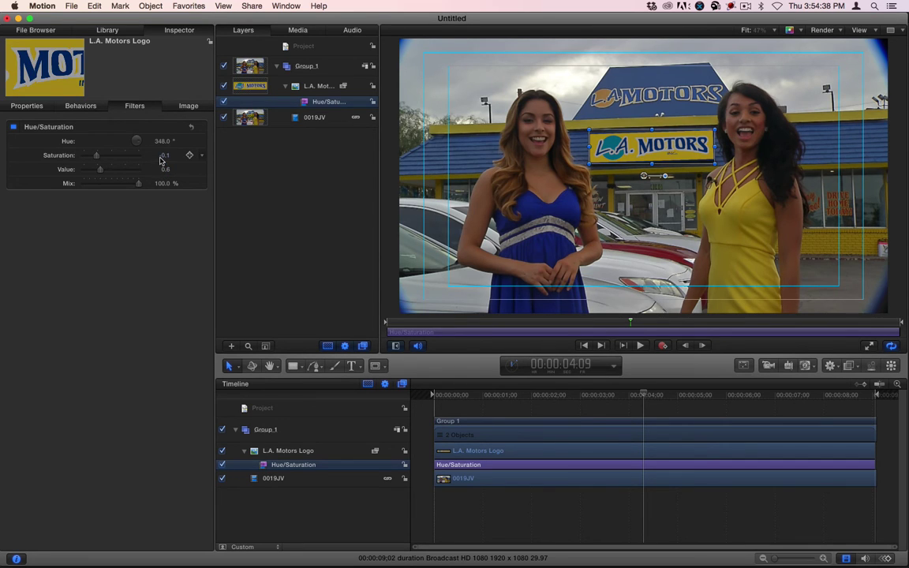
pyautogui.click(576, 520)
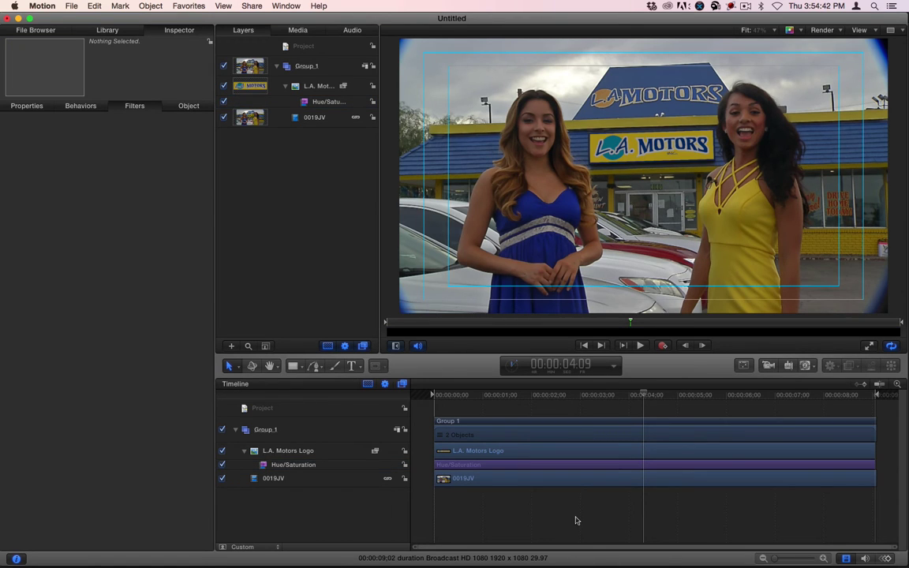
# Add the Analyze Motion behavior to the 0019JV clip.
pyautogui.click(276, 478)
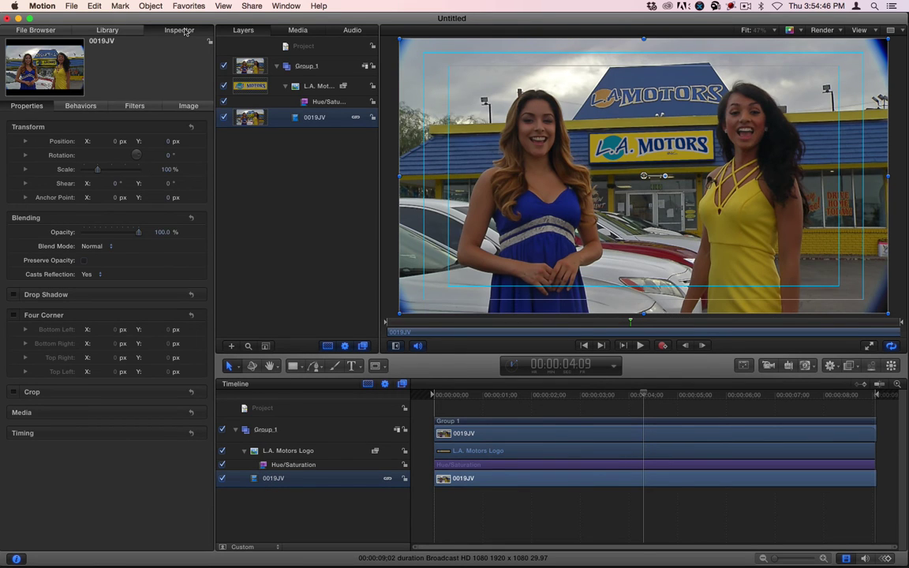
pyautogui.click(100, 30)
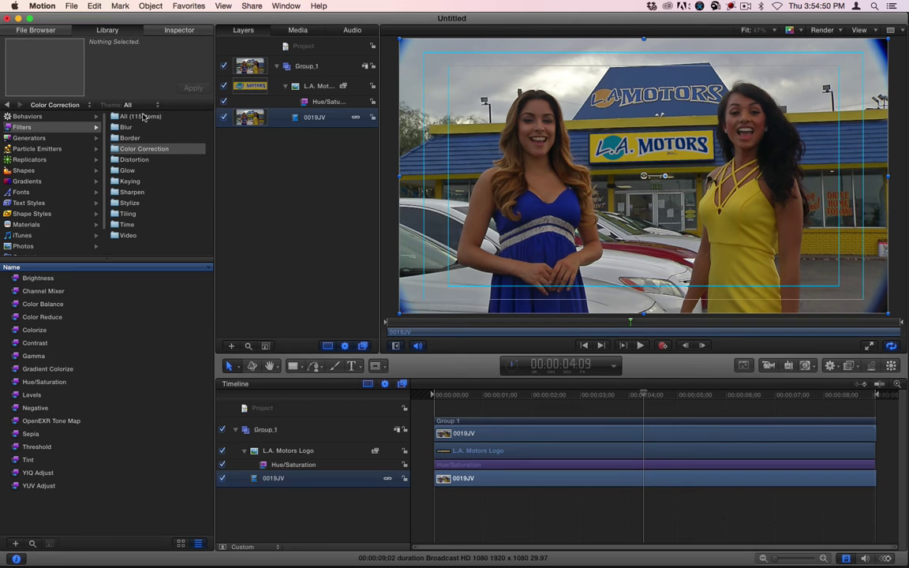
pyautogui.click(29, 116)
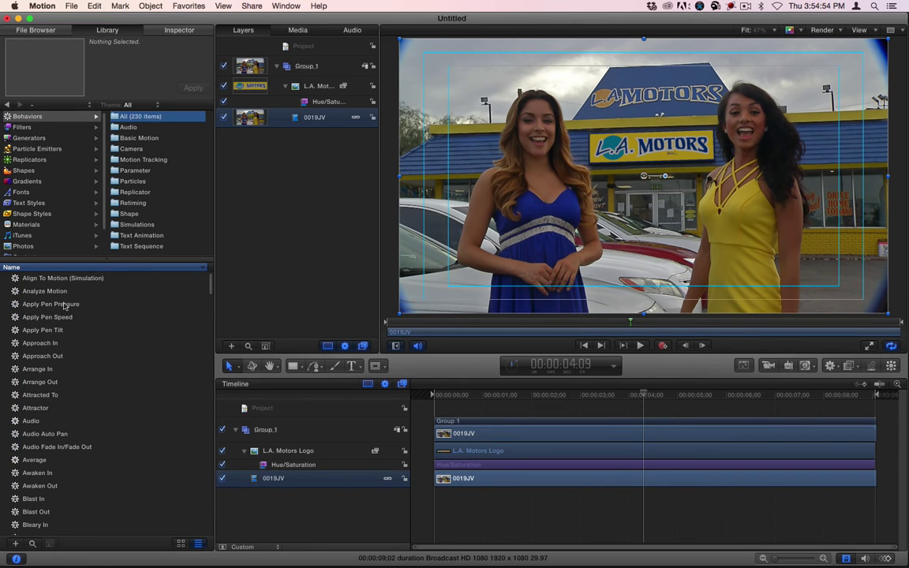
pyautogui.click(139, 159)
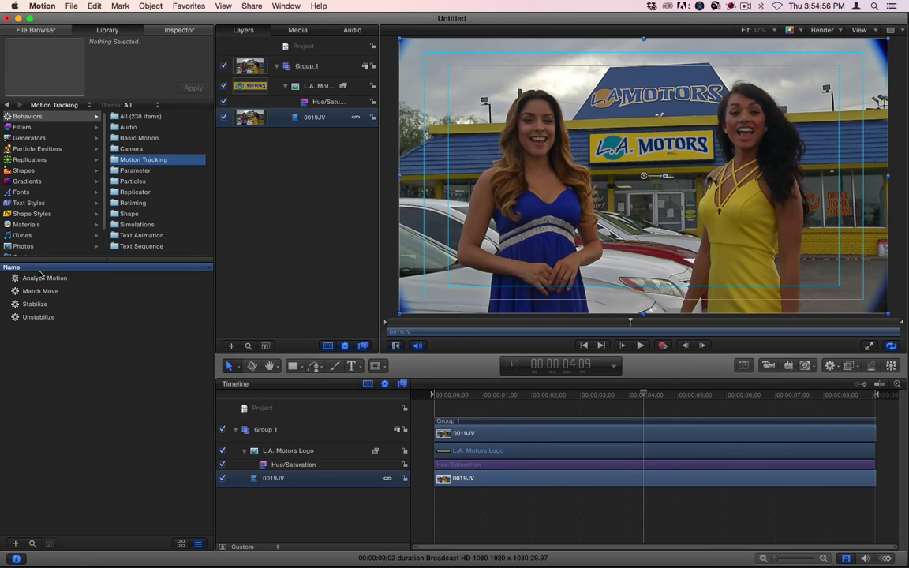
pyautogui.moveTo(39, 276); pyautogui.dragTo(300, 479)
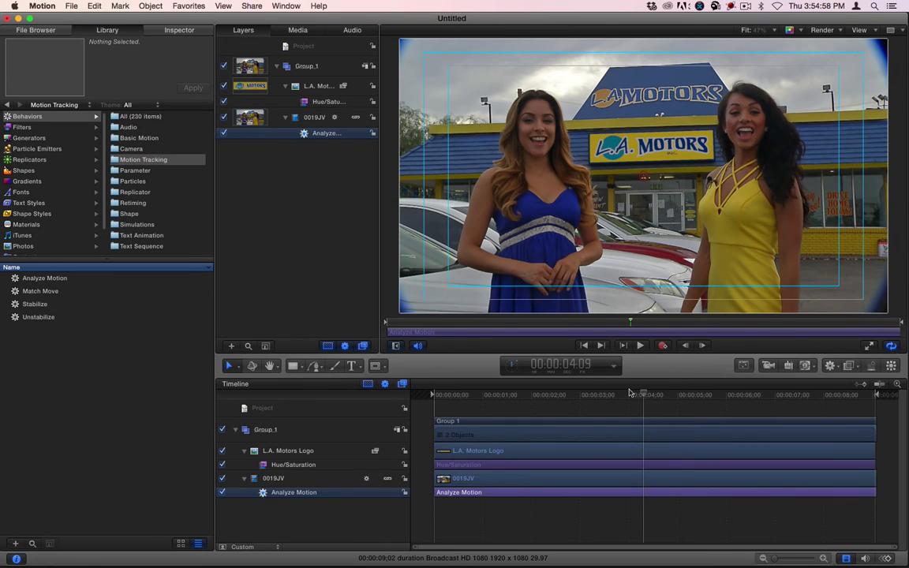
# At the start of the clip, hide the logo layer and place the tracker on the last letters of the old sign's MOTORS lettering.
pyautogui.moveTo(629, 392); pyautogui.dragTo(418, 395)
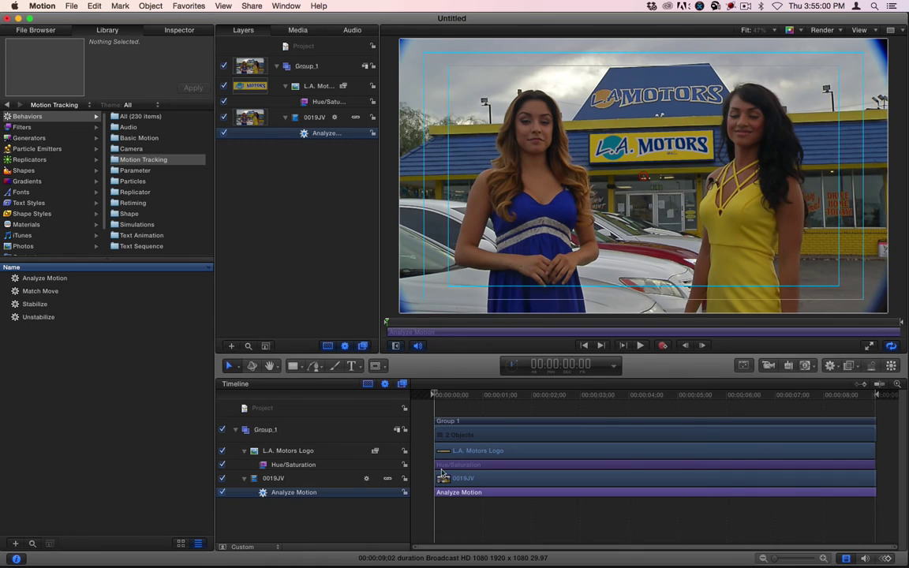
pyautogui.click(221, 452)
pyautogui.moveTo(642, 180); pyautogui.dragTo(702, 140)
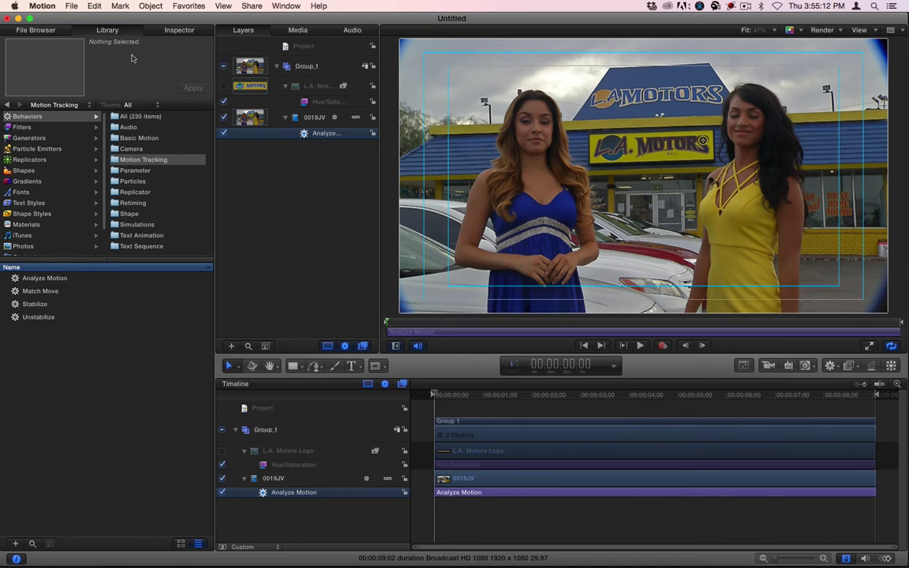
# Analyze the tracked movement through the 0019JV clip, check the track, and show the logo layer again.
pyautogui.click(172, 29)
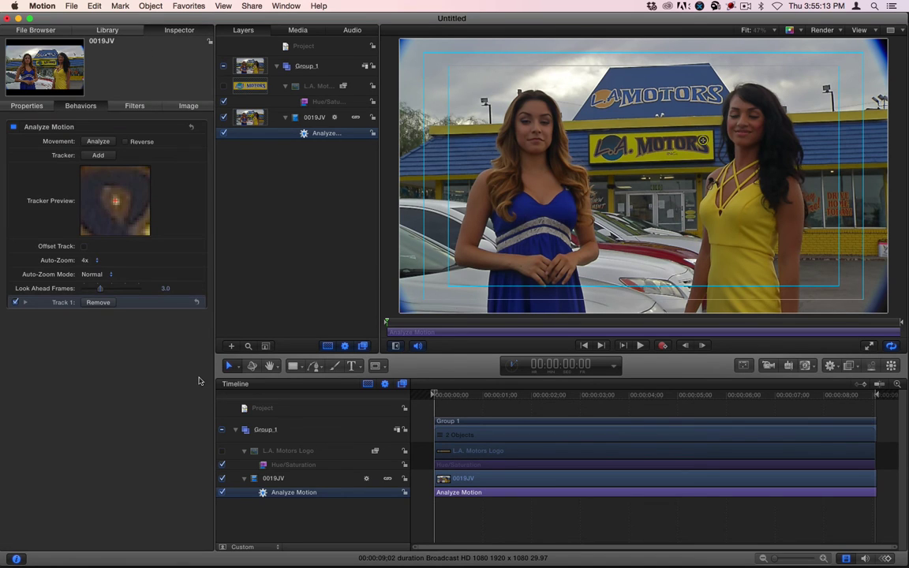
pyautogui.click(98, 142)
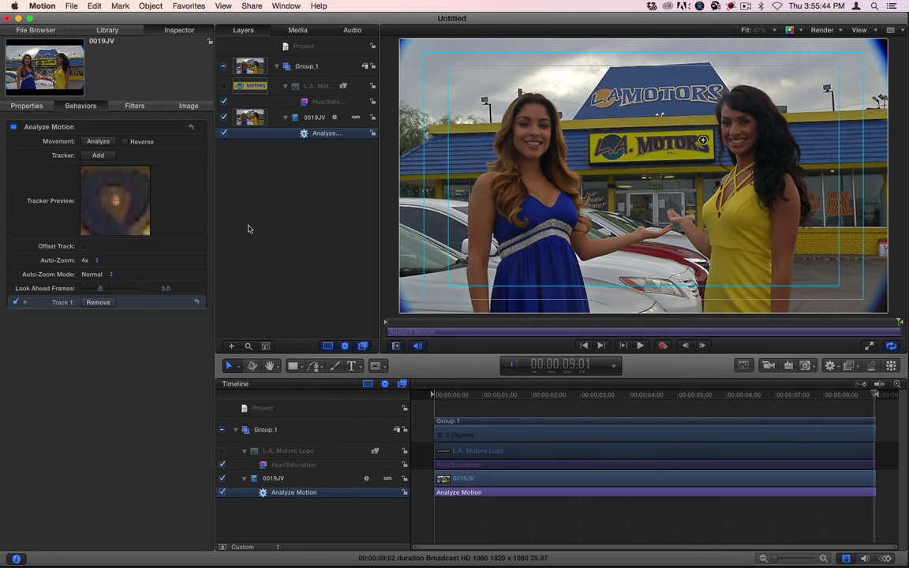
pyautogui.moveTo(810, 400); pyautogui.dragTo(697, 401)
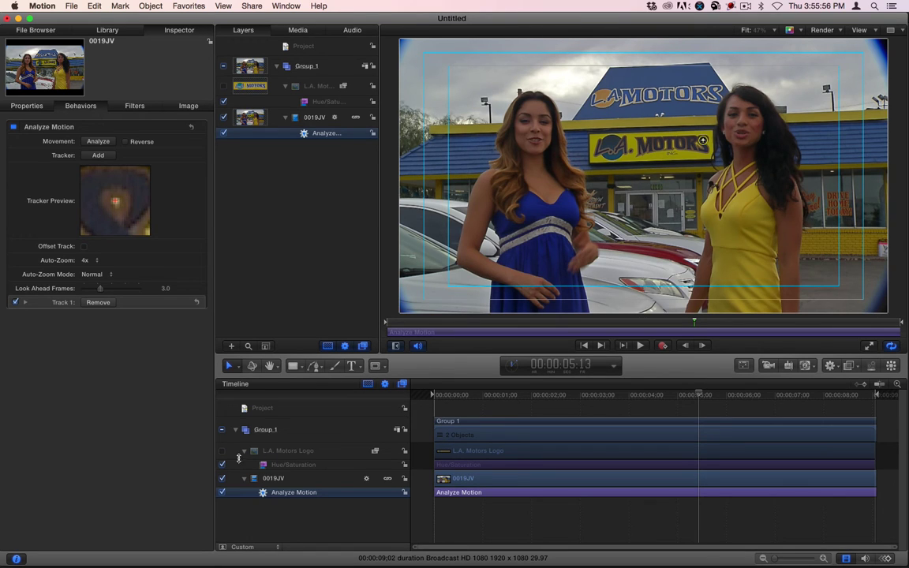
pyautogui.click(223, 450)
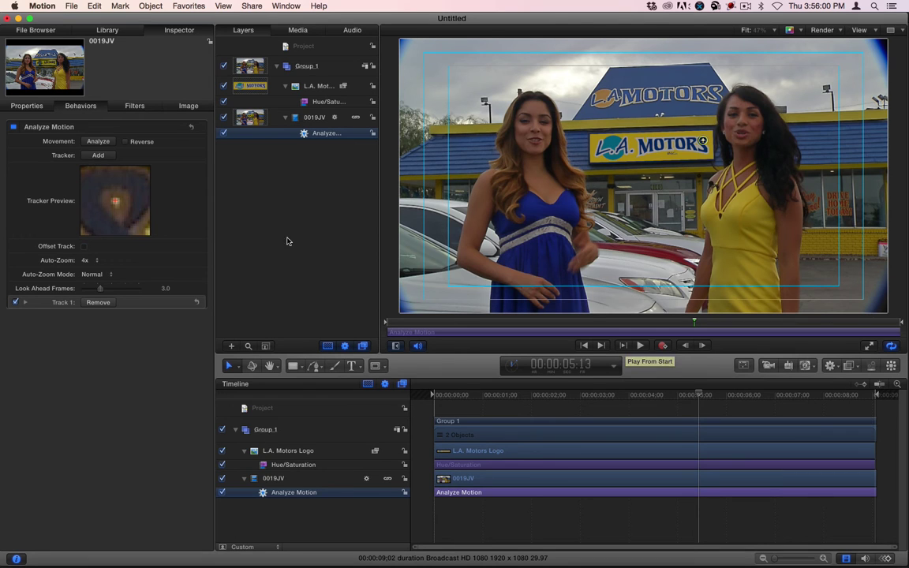
# Add the Match Move behavior to the L.A. Motors Logo layer, with the 0019JV: Analyze Motion track as its source.
pyautogui.click(283, 454)
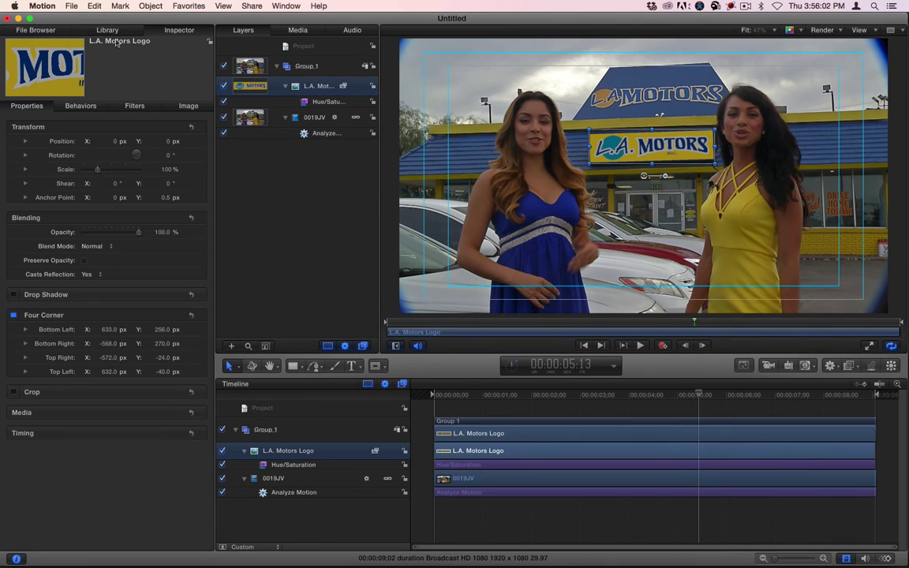
pyautogui.click(107, 30)
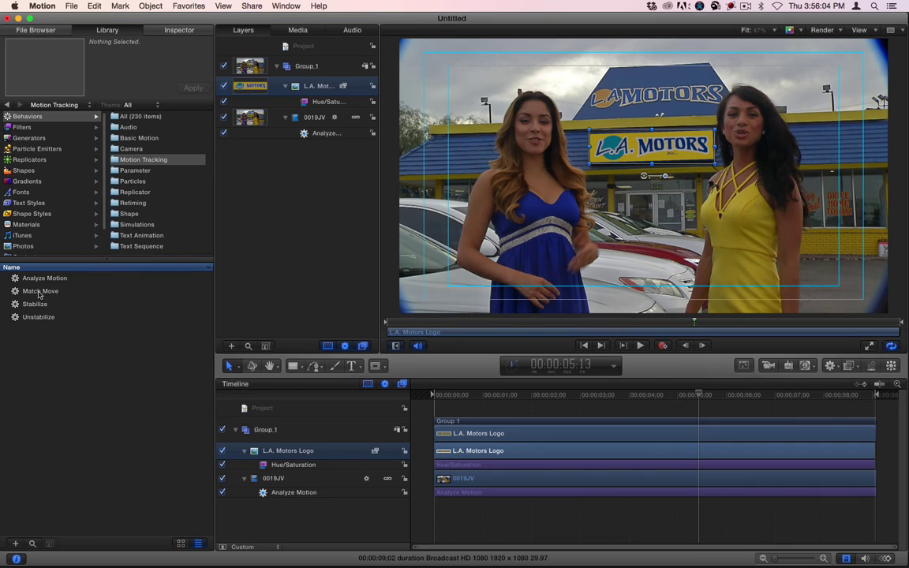
pyautogui.moveTo(39, 292); pyautogui.dragTo(296, 451)
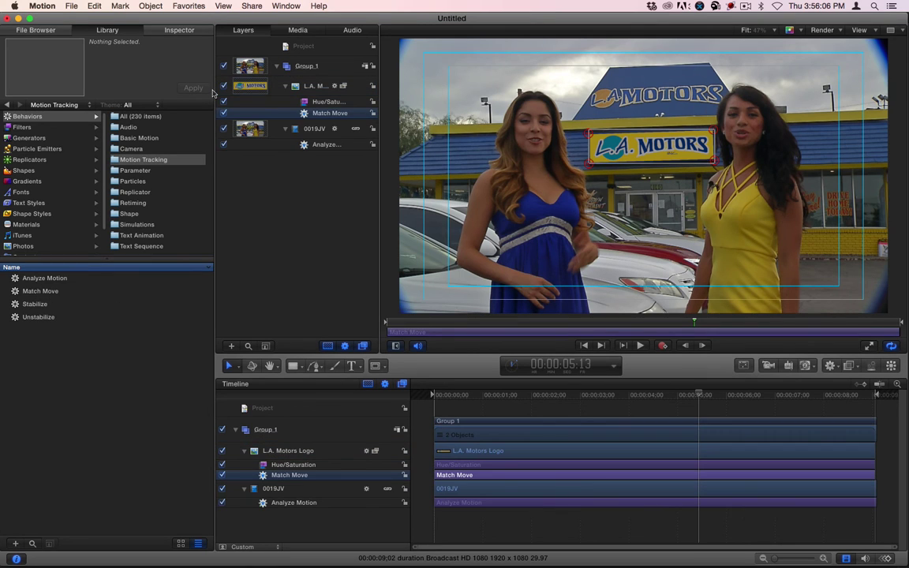
pyautogui.click(166, 33)
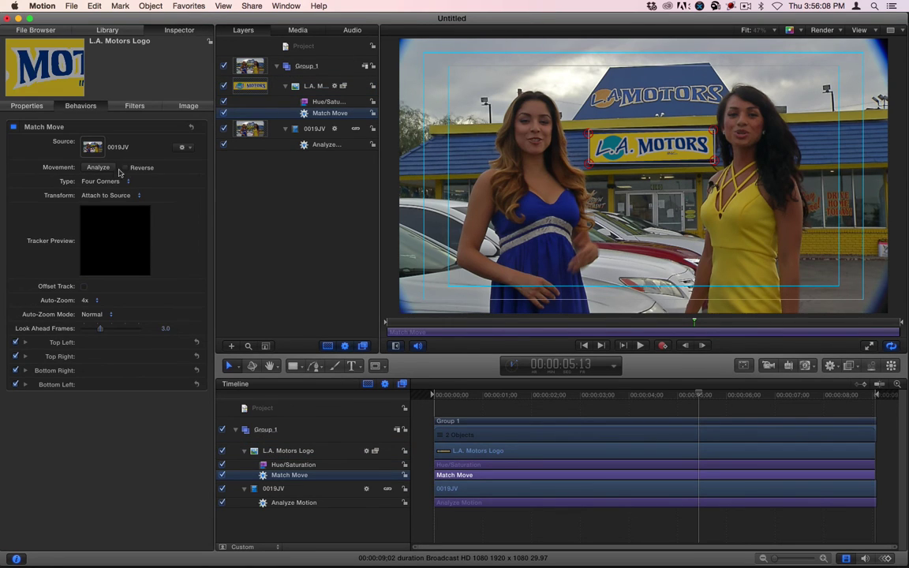
pyautogui.click(186, 148)
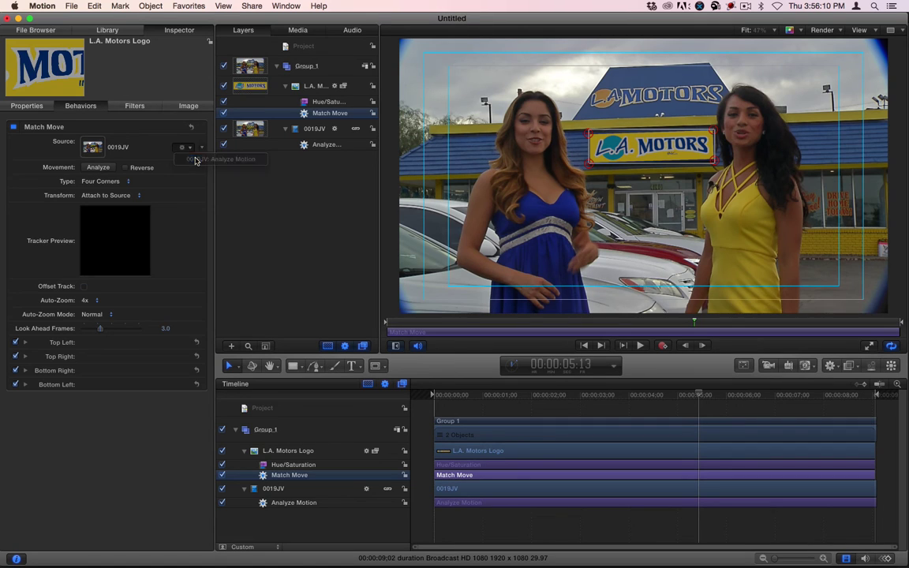
pyautogui.click(194, 160)
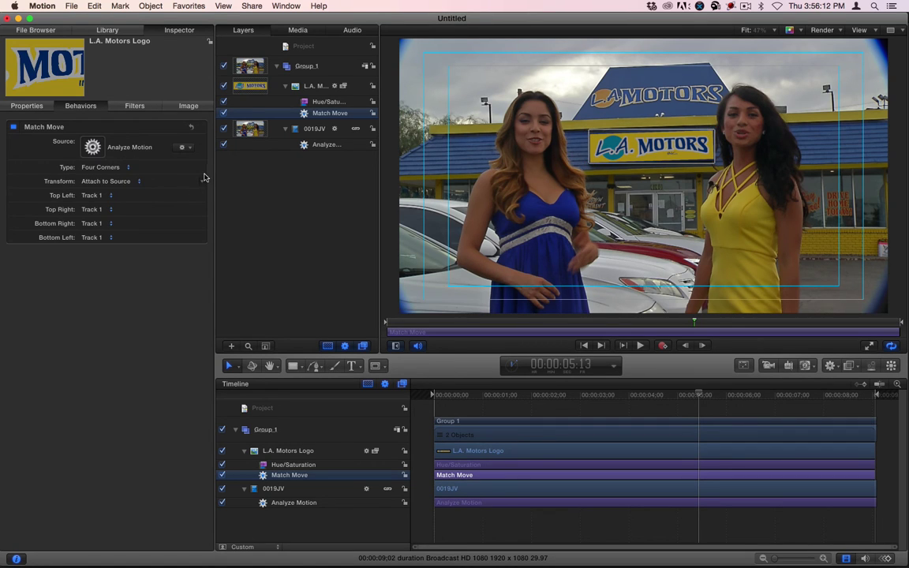
# Set the Match Move type to Transformation and turn the logo's Four Corner distortion back on.
pyautogui.click(103, 168)
pyautogui.click(107, 155)
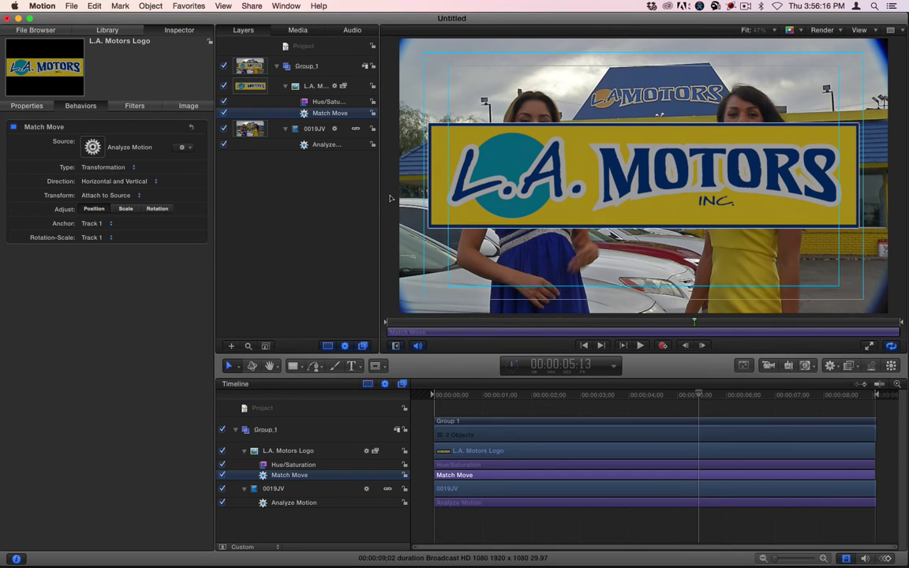
pyautogui.click(123, 209)
pyautogui.click(19, 105)
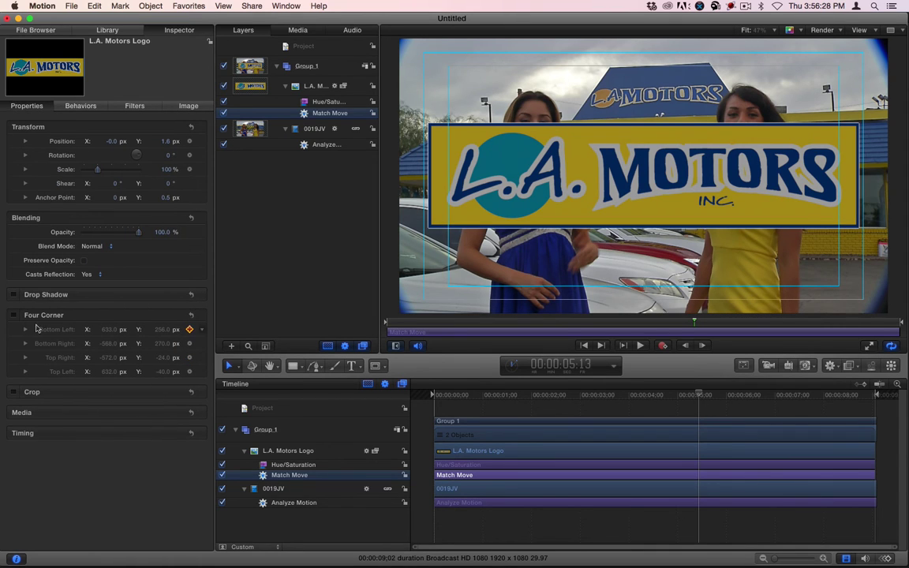
pyautogui.click(13, 314)
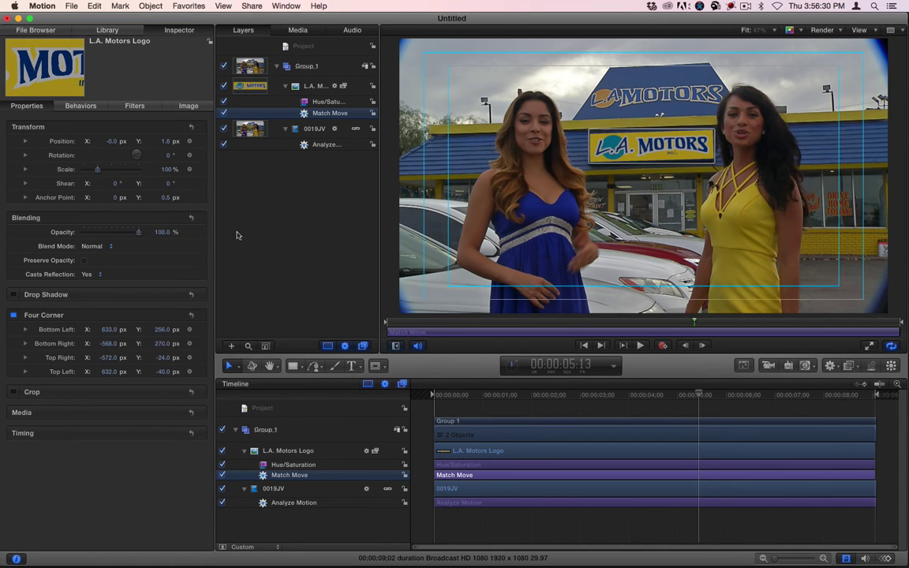
# Play back and scrub the clip to check how the logo follows the storefront sign.
pyautogui.moveTo(696, 395); pyautogui.dragTo(511, 400)
pyautogui.press('space')
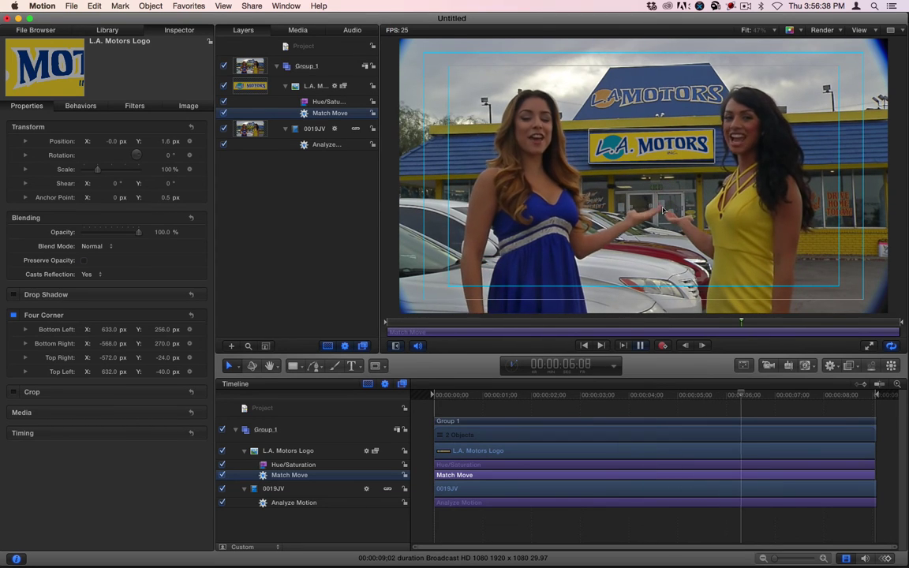
pyautogui.press('space')
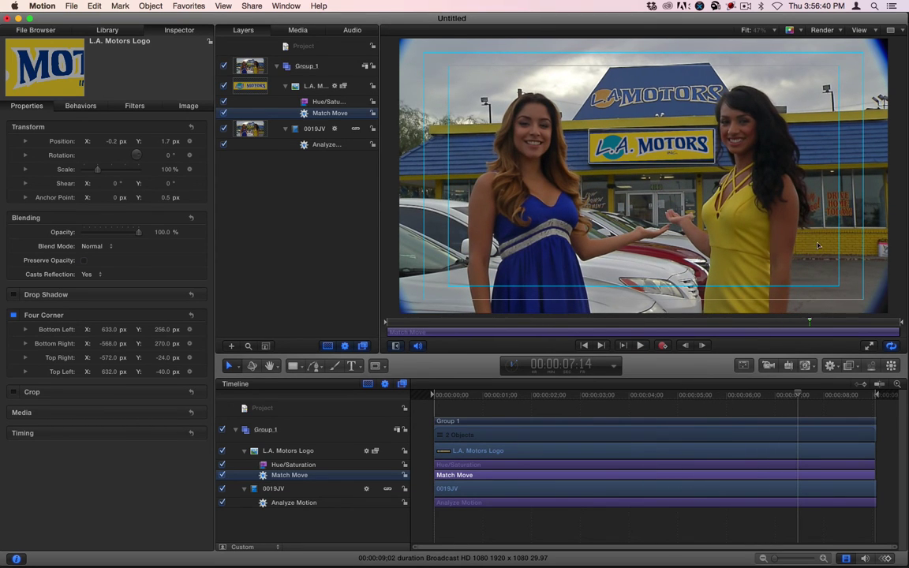
pyautogui.moveTo(798, 395); pyautogui.dragTo(741, 396)
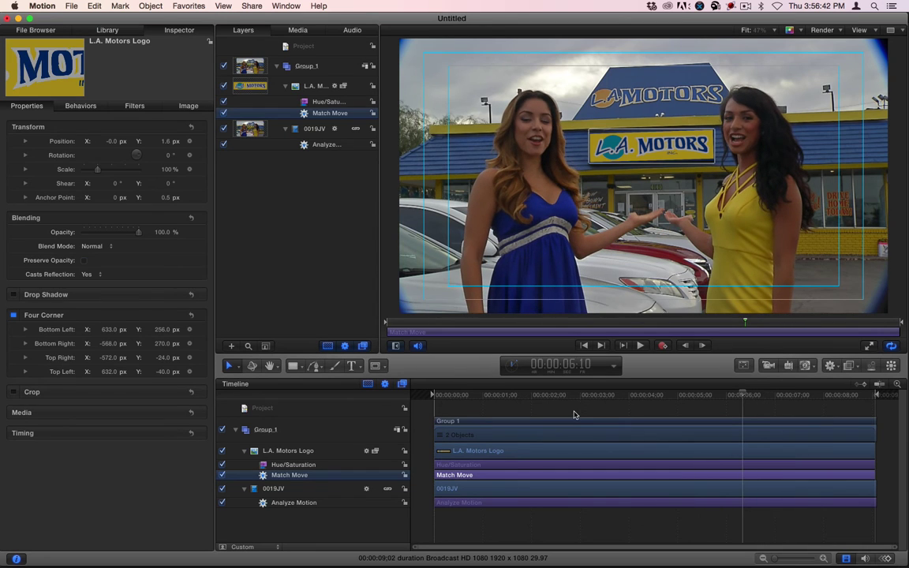
# Duplicate the 0019JV clip and place the copy above the L.A. Motors Logo layer.
pyautogui.click(294, 502)
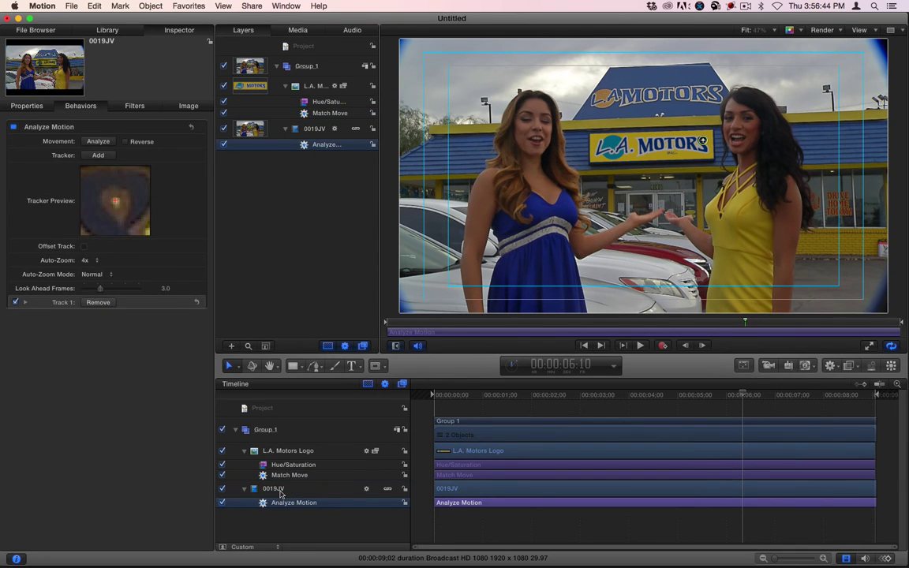
pyautogui.click(280, 491)
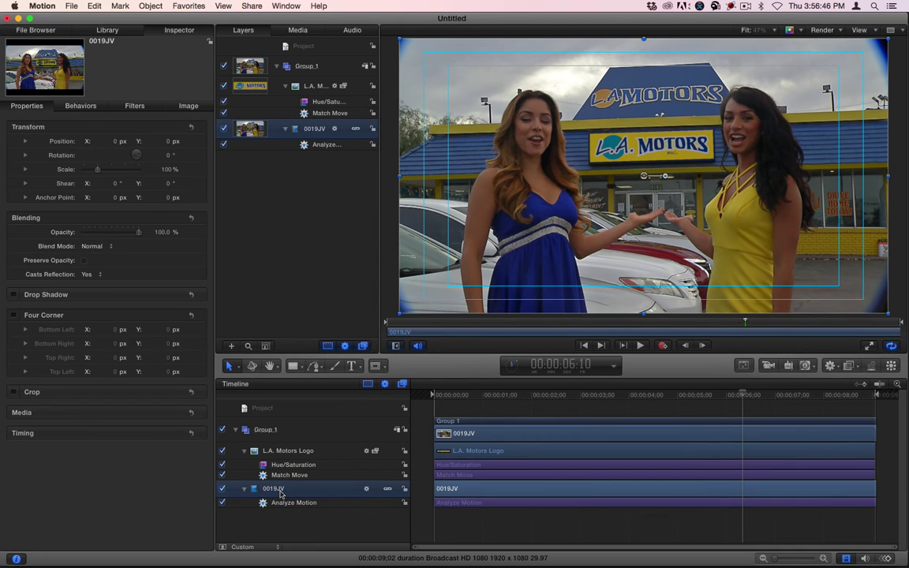
pyautogui.moveTo(280, 494); pyautogui.dragTo(284, 446)
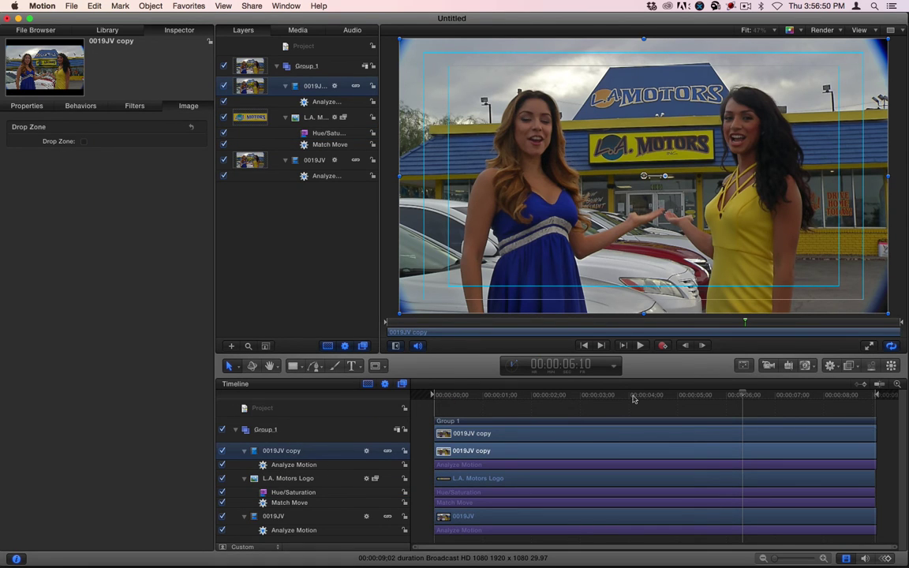
# At 00:00:04:28, hide the original 0019JV layer and switch the canvas display to show transparency.
pyautogui.moveTo(627, 395); pyautogui.dragTo(674, 394)
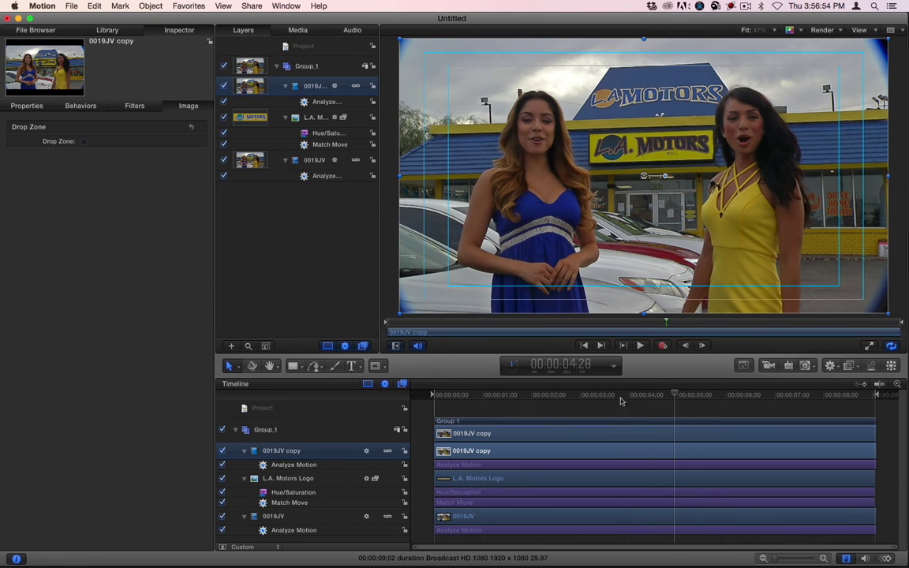
pyautogui.click(222, 516)
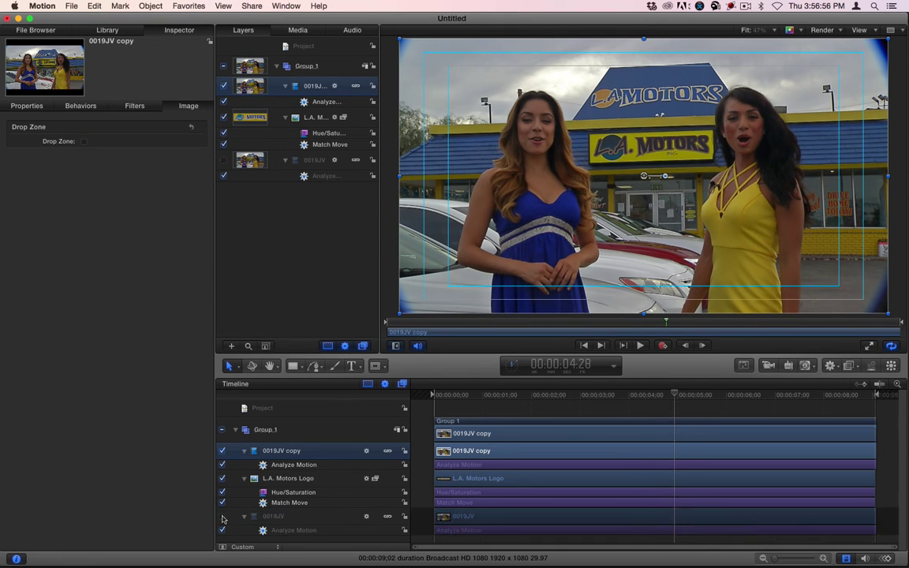
pyautogui.click(107, 30)
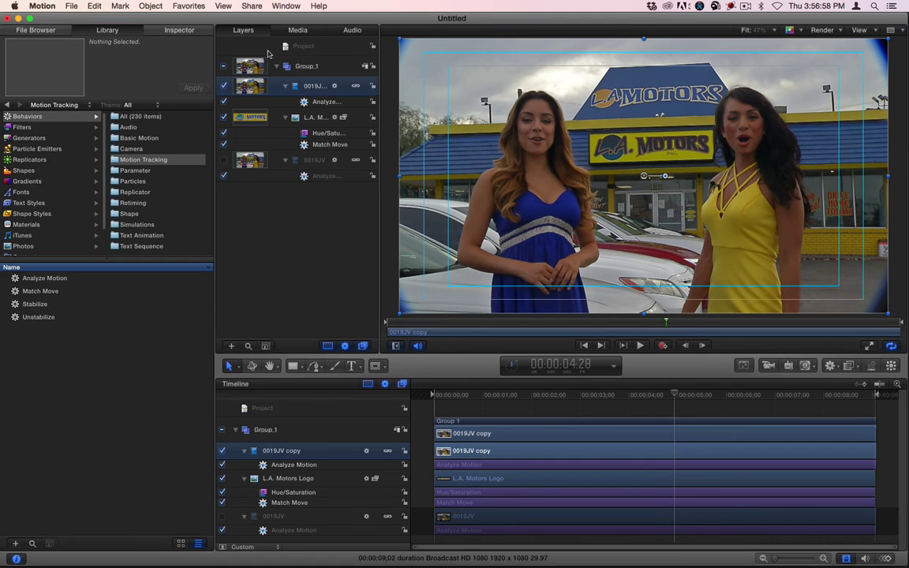
pyautogui.click(792, 30)
pyautogui.click(803, 50)
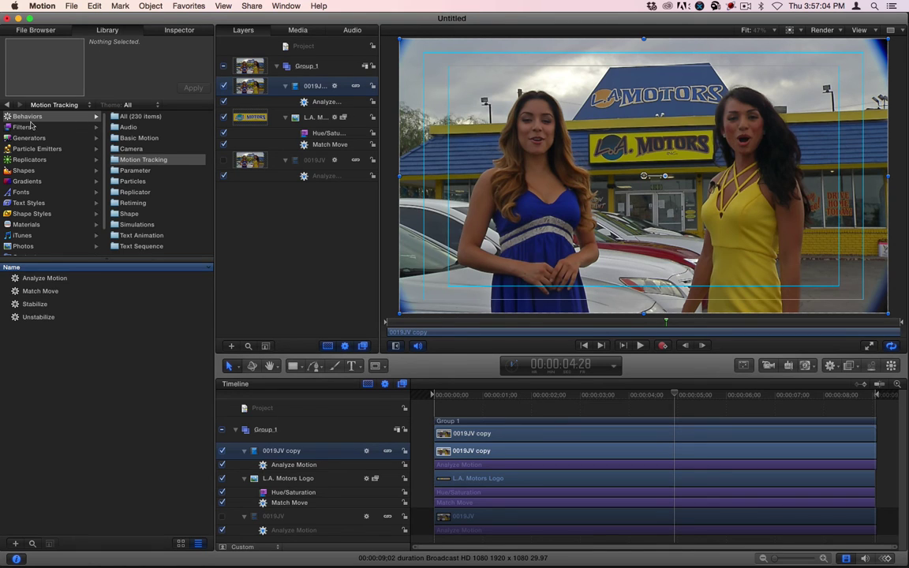
# Apply the Luma Keyer filter from the Keying category to the 0019JV copy layer.
pyautogui.click(79, 124)
pyautogui.click(127, 183)
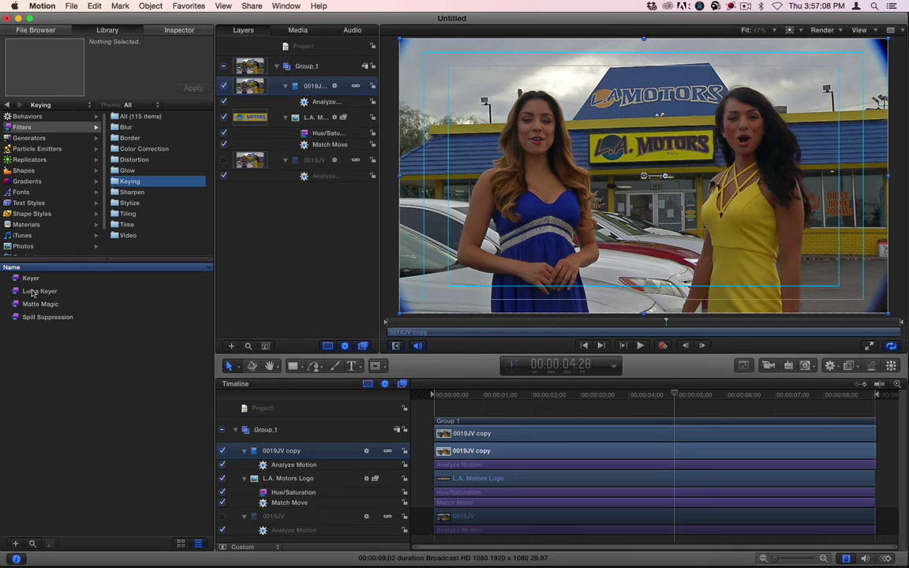
pyautogui.moveTo(33, 294); pyautogui.dragTo(315, 451)
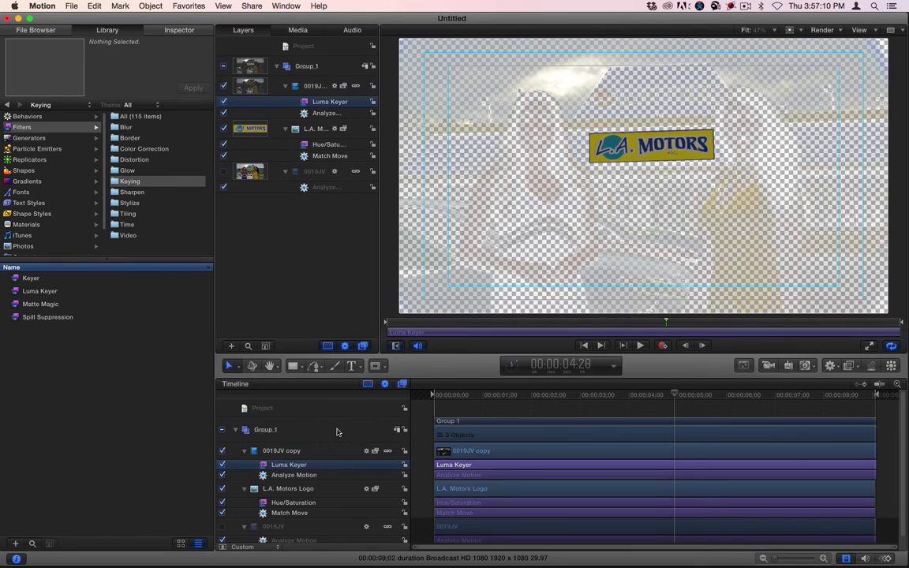
# Invert the Luma Keyer, narrow its luma range to keep only the darkest areas, and hide the L.A. Motors Logo layer.
pyautogui.click(178, 30)
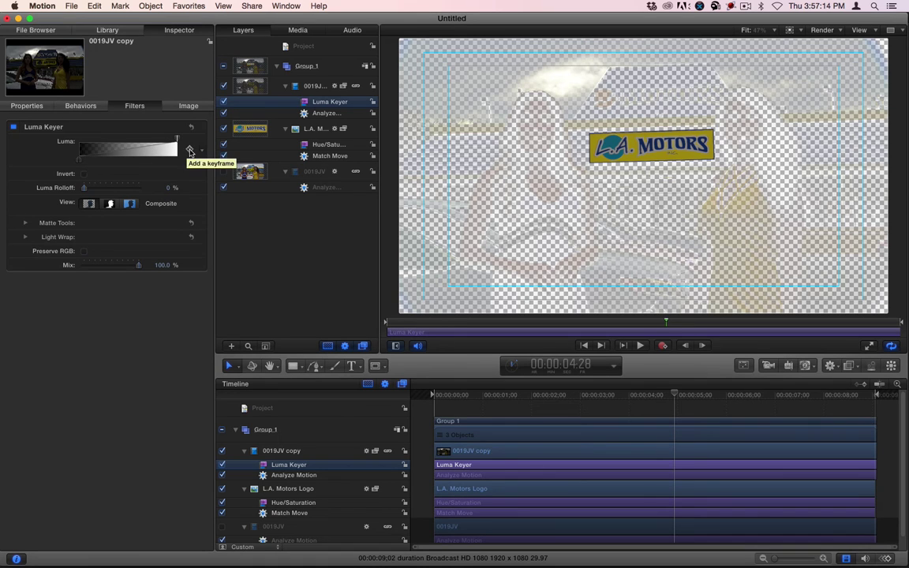
pyautogui.click(84, 174)
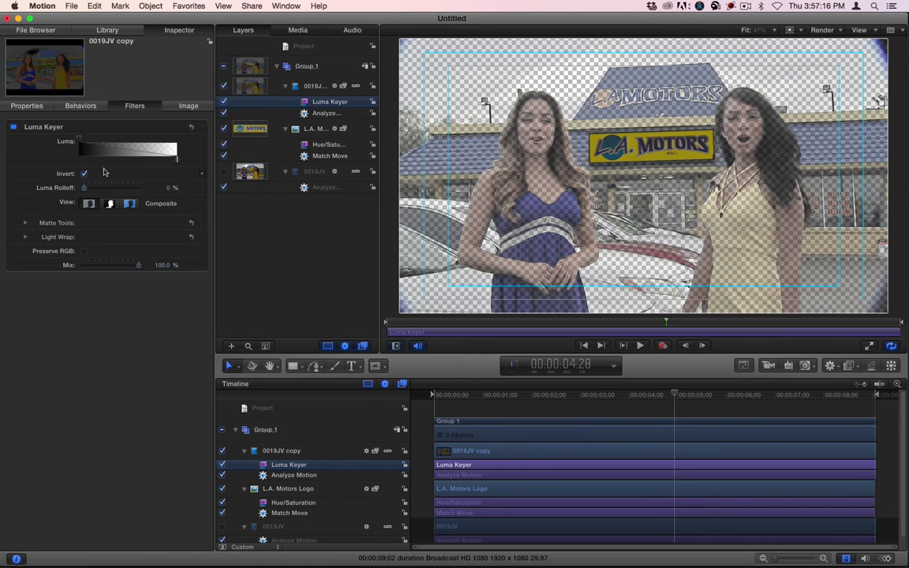
pyautogui.moveTo(176, 161); pyautogui.dragTo(102, 165)
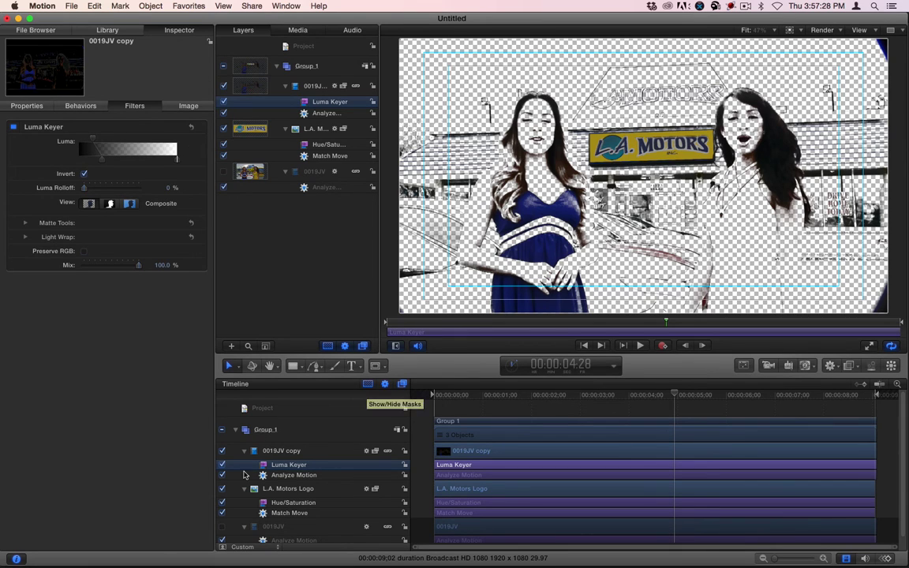
pyautogui.click(221, 488)
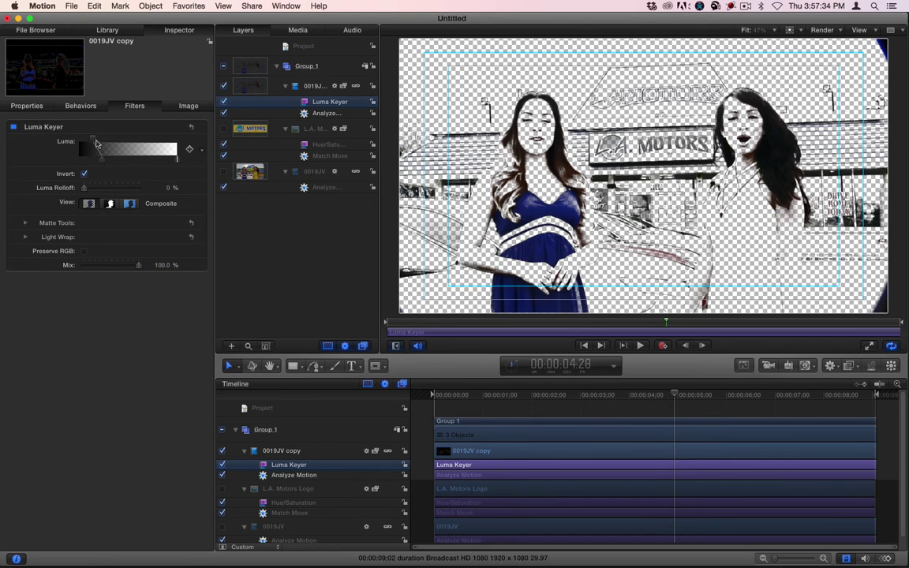
# Lower the dark end of the Luma Keyer's luma range on 0019JV copy and re-enable the L.A. Motors Logo and 0019JV layers.
pyautogui.moveTo(91, 139); pyautogui.dragTo(88, 143)
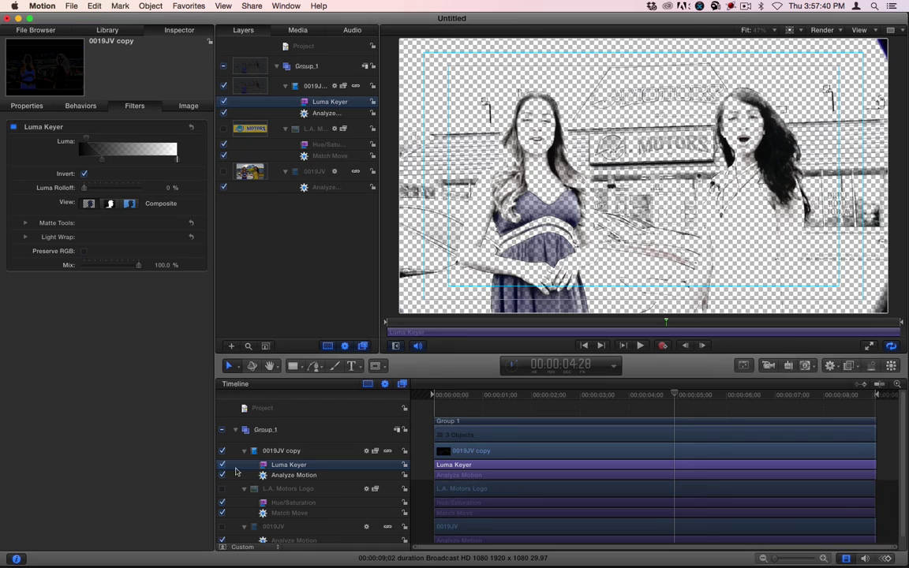
pyautogui.click(221, 489)
pyautogui.click(222, 527)
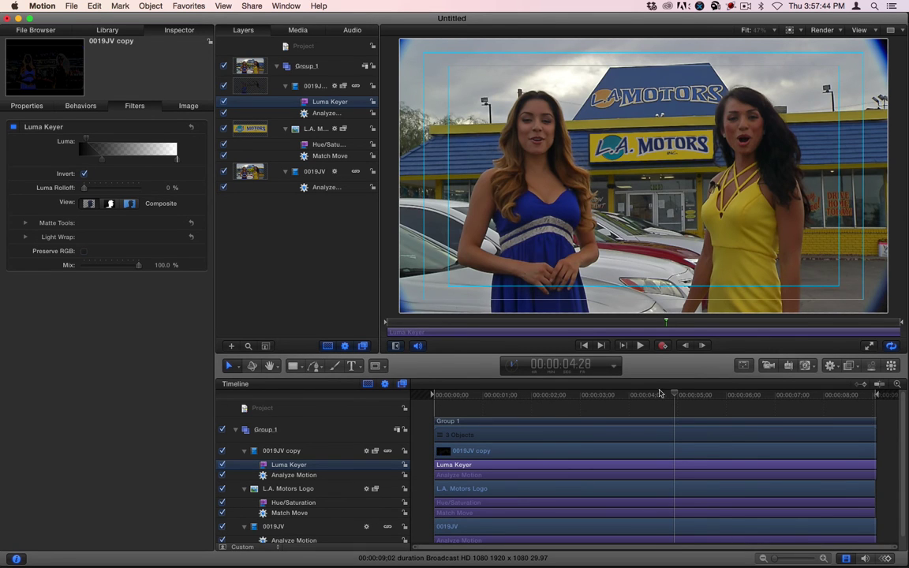
# Preview the composite from the start and stretch the L.A. Motors logo's upper edge slightly upward on the building sign.
pyautogui.moveTo(660, 393); pyautogui.dragTo(417, 417)
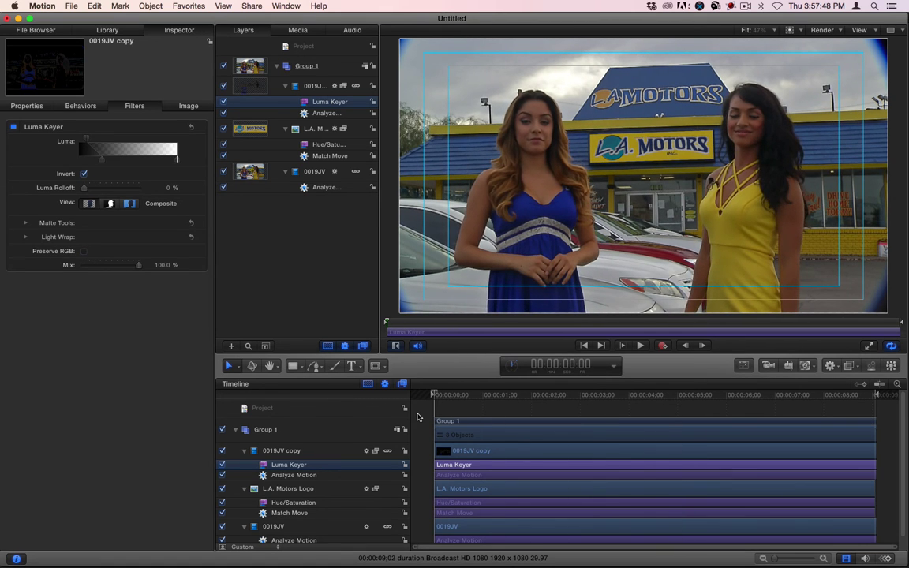
pyautogui.click(639, 345)
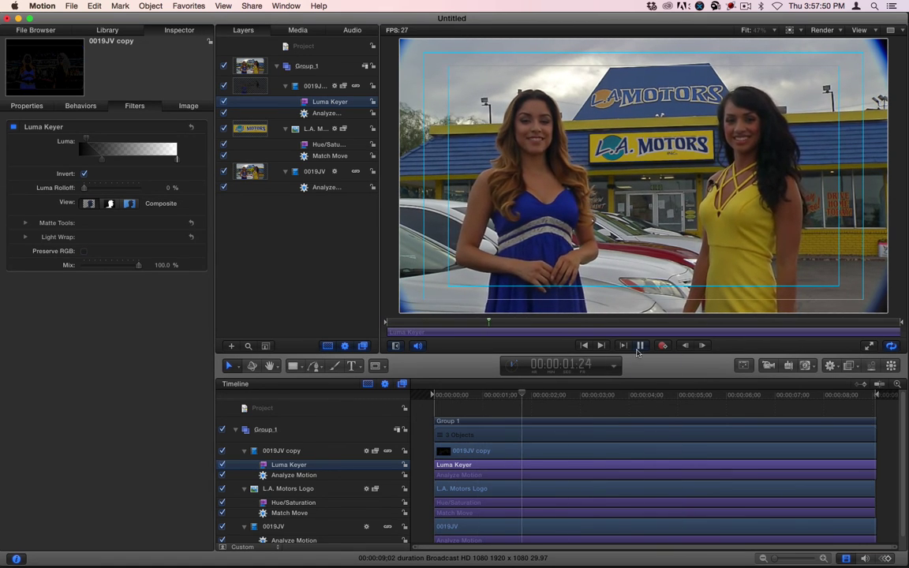
pyautogui.click(304, 488)
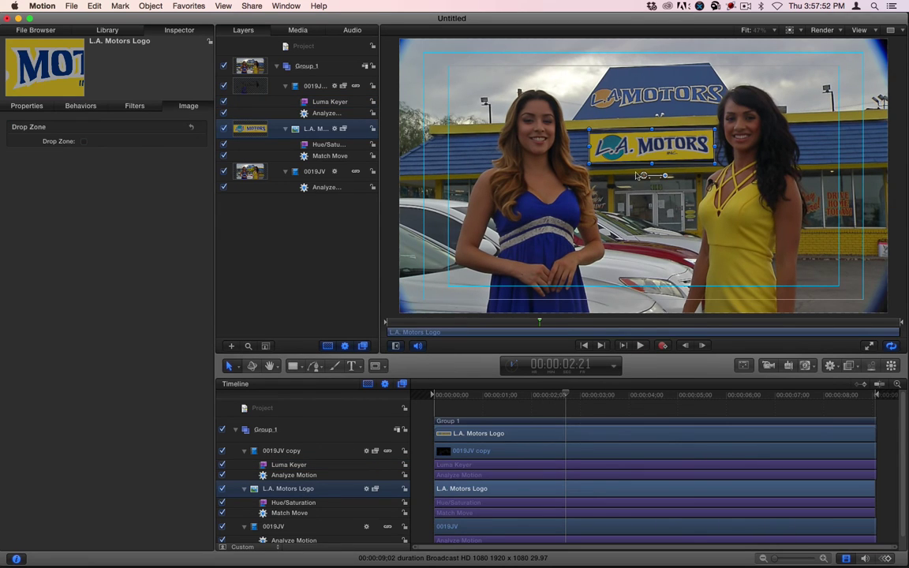
pyautogui.moveTo(633, 157); pyautogui.dragTo(653, 128)
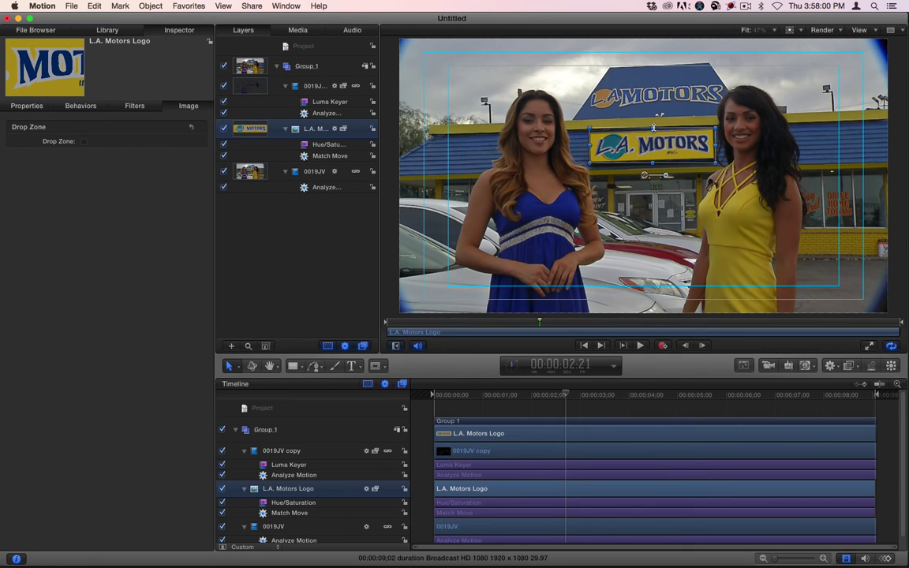
# Play the composite from the start to check the tracked sign, and park the playhead at 00:00:05;13.
pyautogui.moveTo(537, 394); pyautogui.dragTo(407, 404)
pyautogui.press('space')
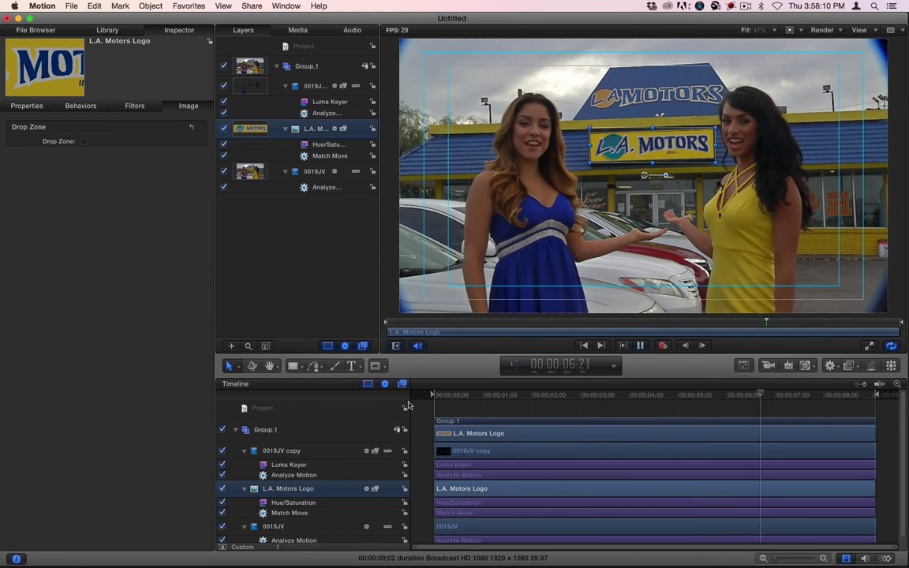
pyautogui.press('space')
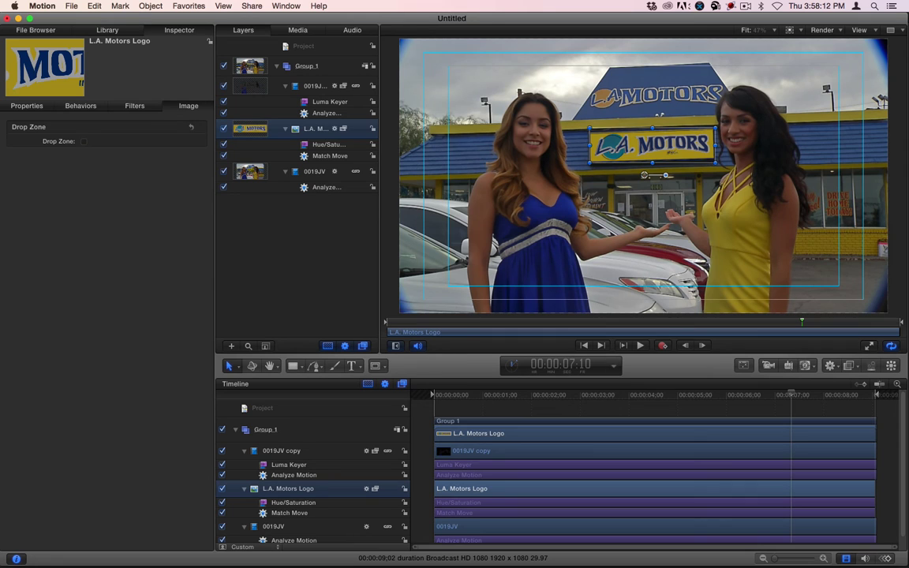
pyautogui.hotkey('shift', 'space')
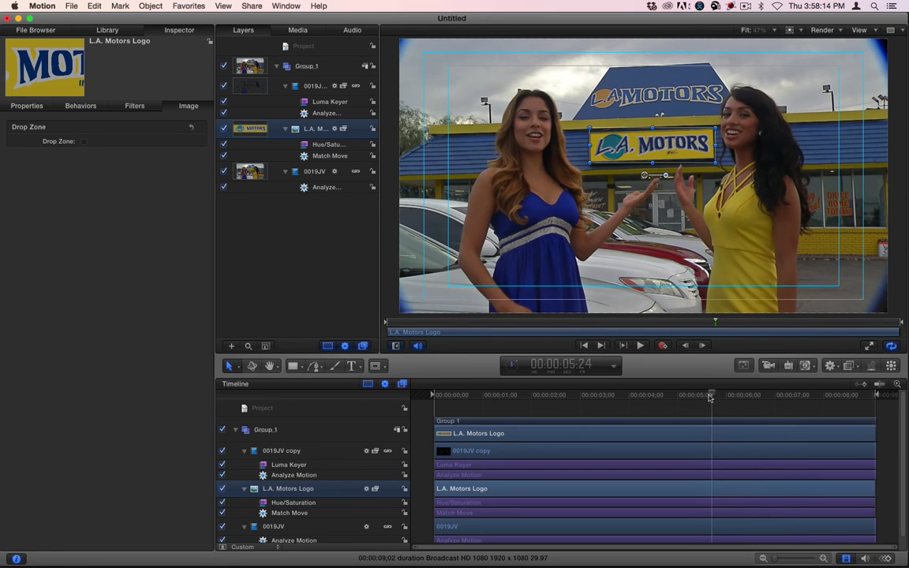
pyautogui.press('space')
pyautogui.click(683, 402)
pyautogui.moveTo(709, 397); pyautogui.dragTo(698, 399)
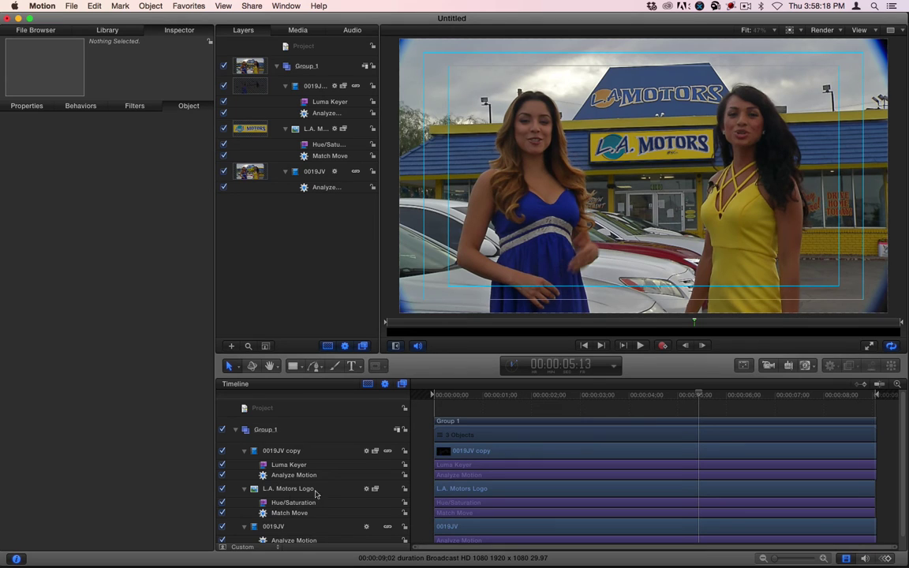
# Toggle the L.A. Motors Logo and 0019JV layers off and on to compare the sign replacement and the keyed hair.
pyautogui.click(222, 489)
pyautogui.click(223, 489)
pyautogui.click(222, 489)
pyautogui.click(222, 489)
pyautogui.click(222, 489)
pyautogui.click(223, 489)
pyautogui.scroll(-1, 225, 492)
pyautogui.click(223, 524)
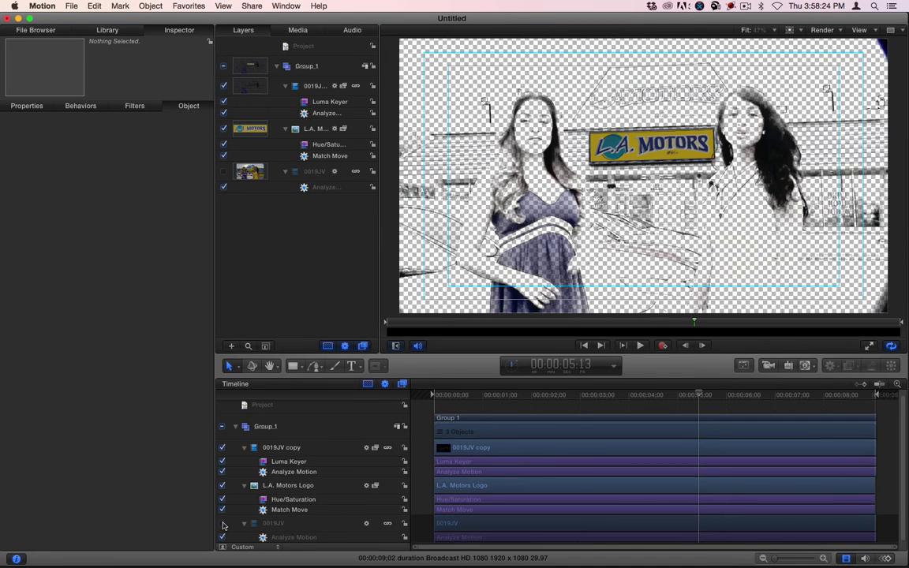
pyautogui.click(223, 524)
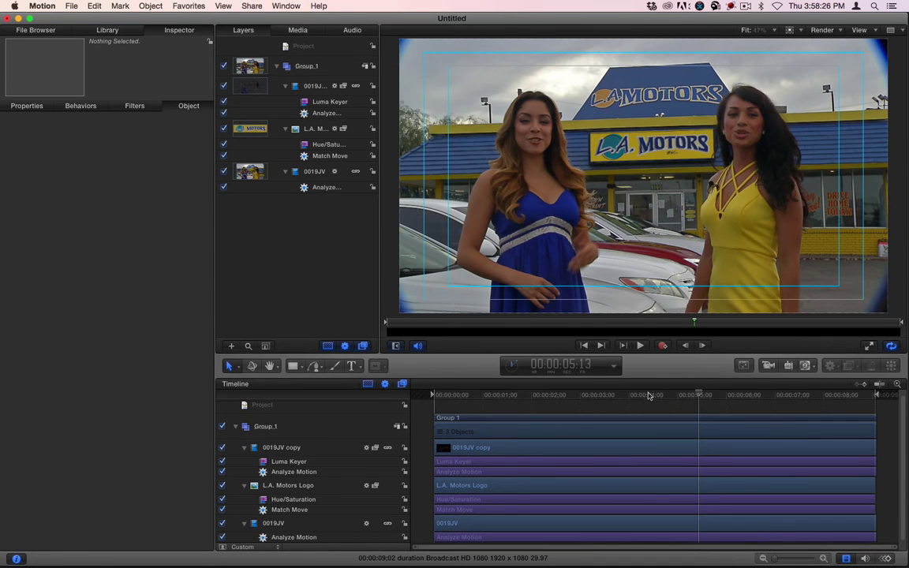
pyautogui.moveTo(649, 395); pyautogui.dragTo(393, 394)
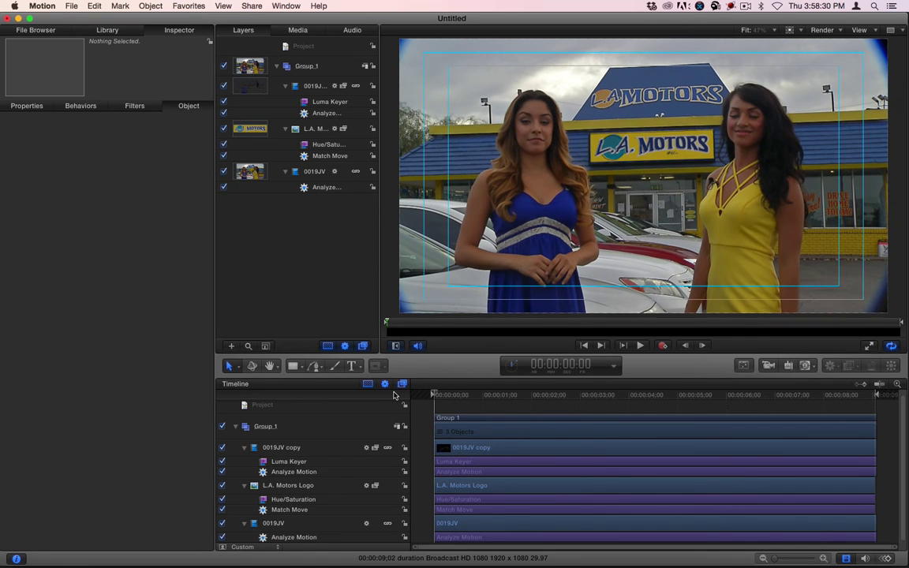
pyautogui.press('super+e')
pyautogui.press('Return')
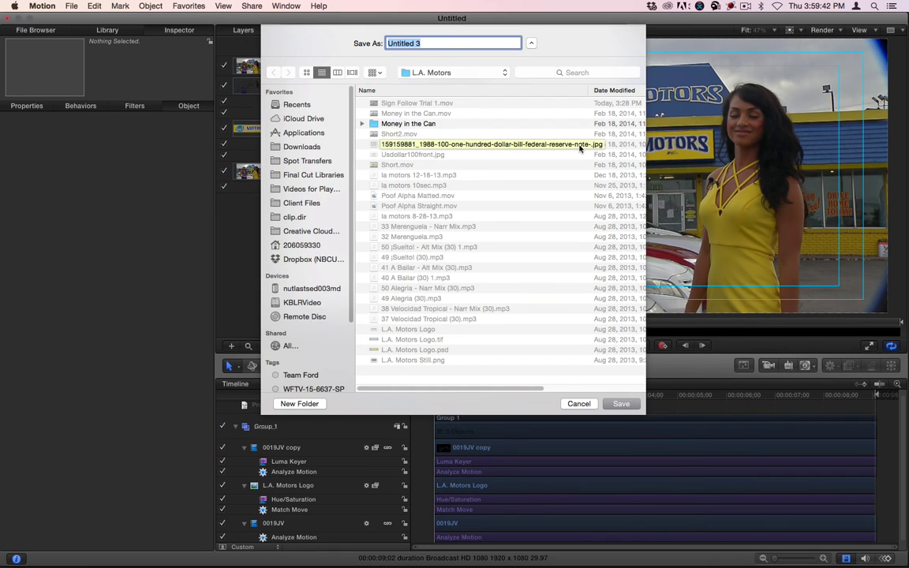
pyautogui.click(417, 104)
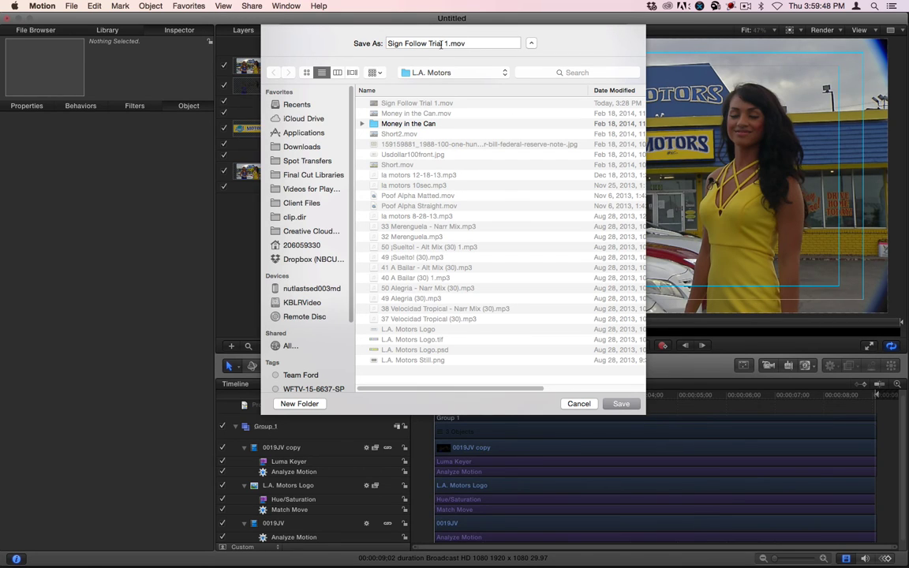
pyautogui.moveTo(402, 43); pyautogui.dragTo(635, 45)
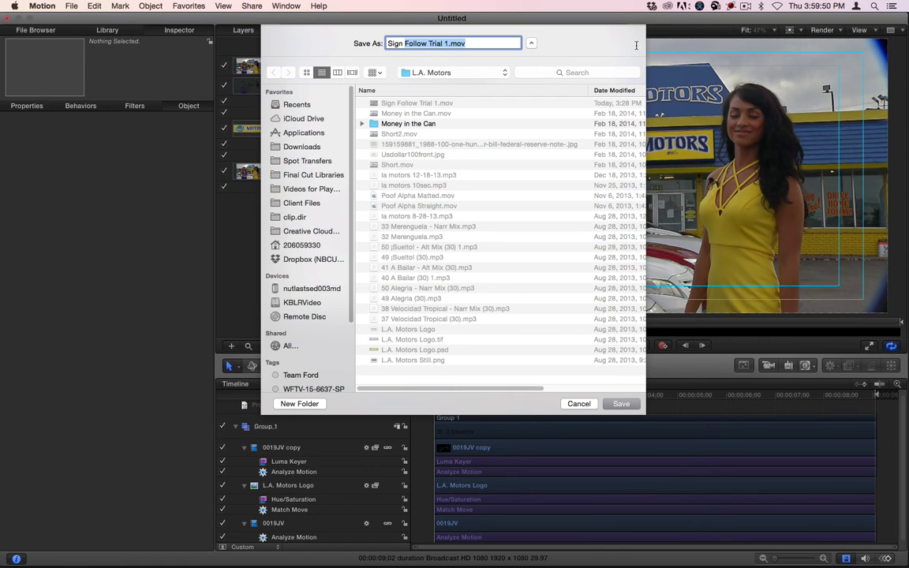
pyautogui.write('with Hair')
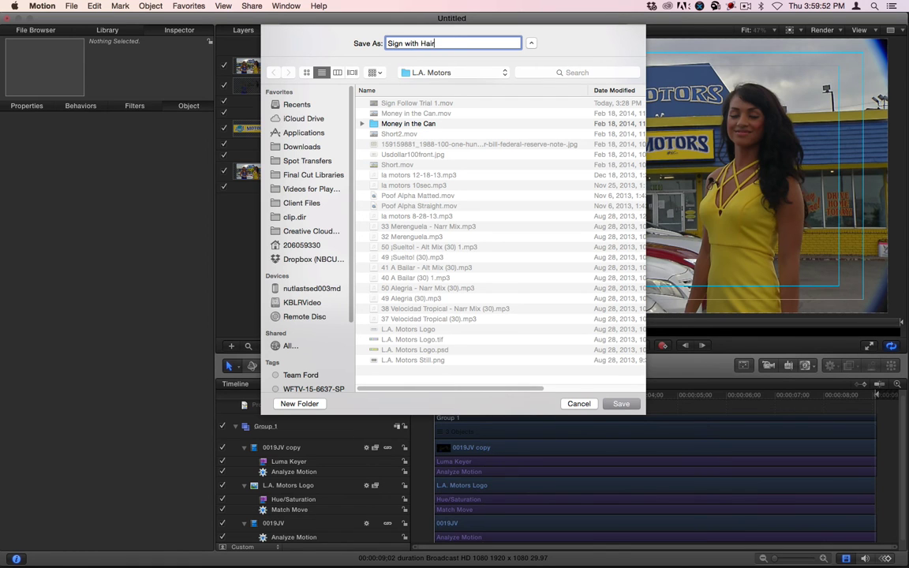
pyautogui.press('Return')
pyautogui.press('Return')
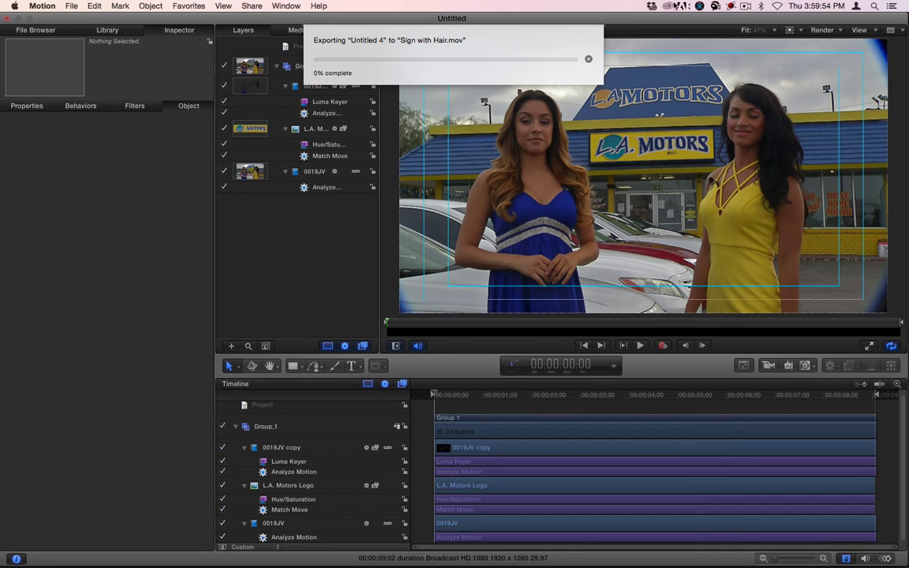
pyautogui.click(588, 58)
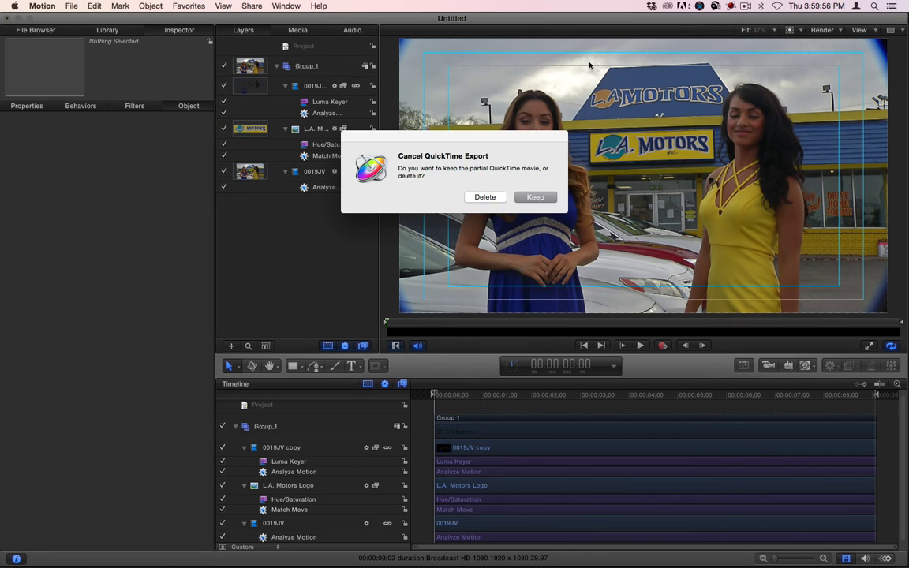
pyautogui.click(485, 197)
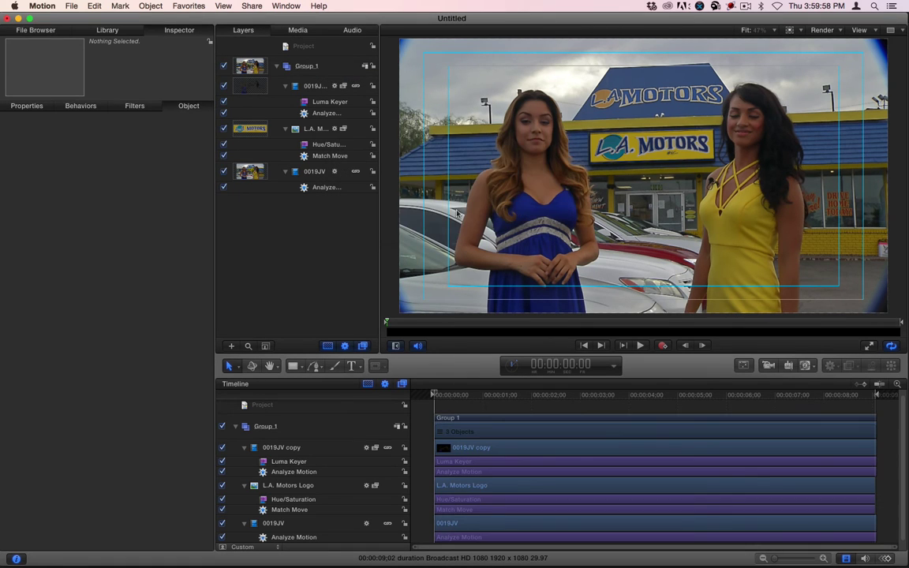
# Disable the four duplicate audio tracks: 0019JV copy, 0019JV 1 copy, 0019JV 2 copy and 0019JV 3 copy.
pyautogui.click(345, 30)
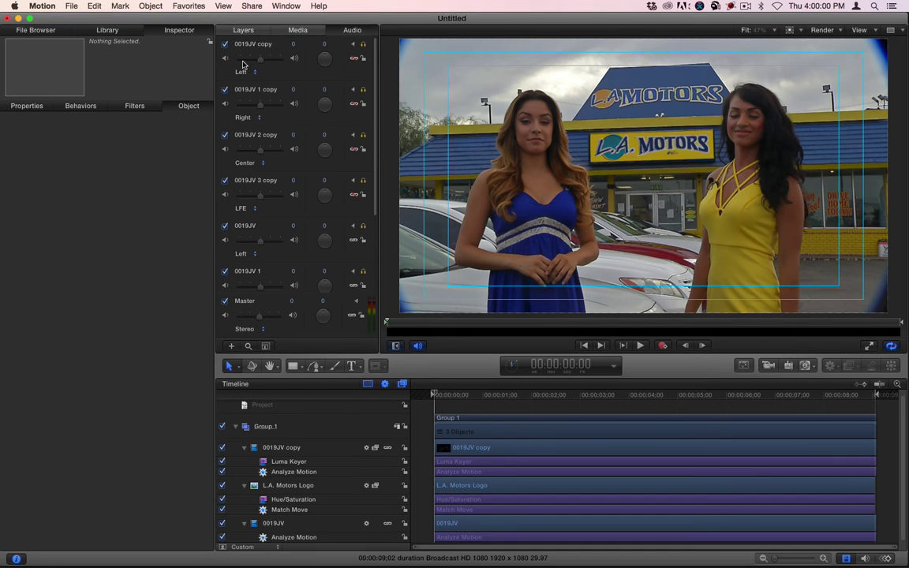
pyautogui.scroll(-3, 233, 89)
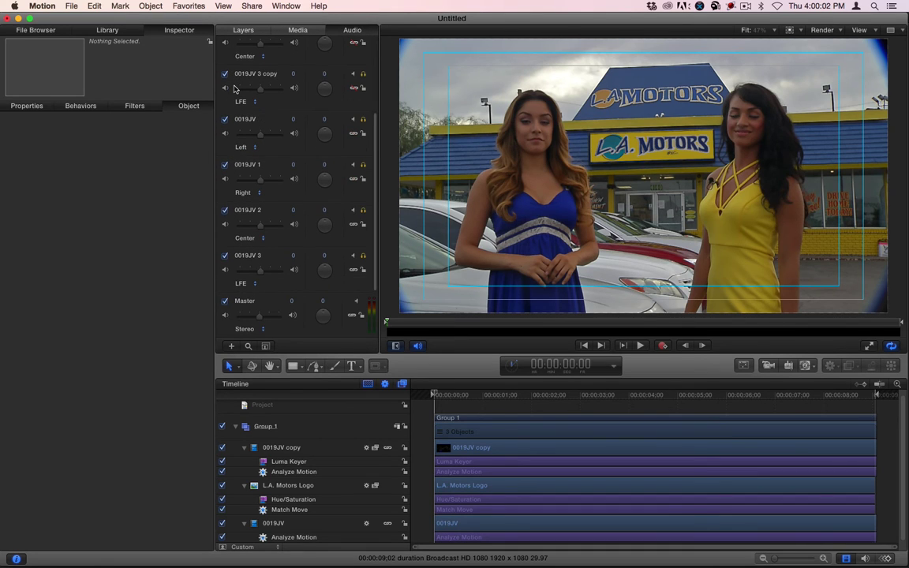
pyautogui.scroll(3, 234, 89)
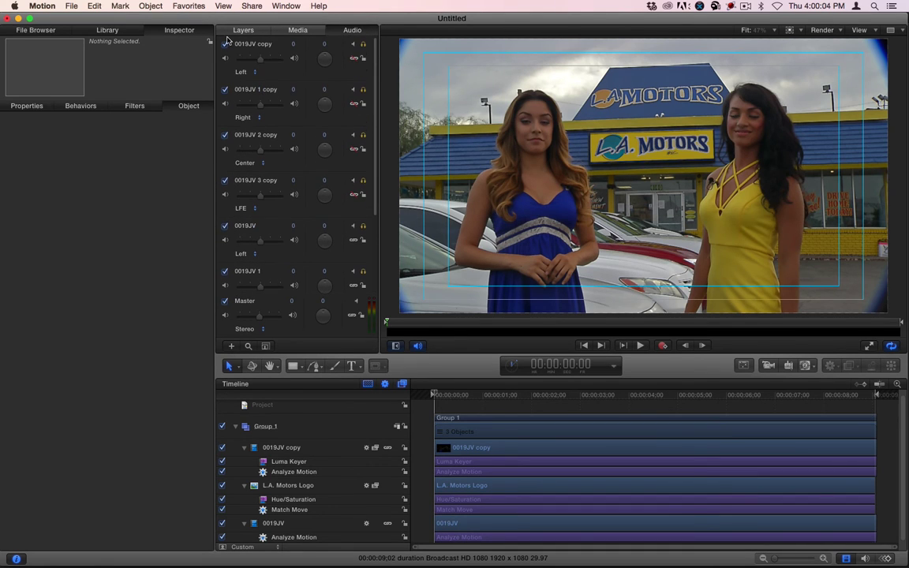
pyautogui.click(224, 45)
pyautogui.click(225, 90)
pyautogui.click(225, 135)
pyautogui.click(224, 180)
# Disable the 0019JV 2 and 0019JV 3 audio tracks and play the project to check the sound.
pyautogui.scroll(-3, 225, 228)
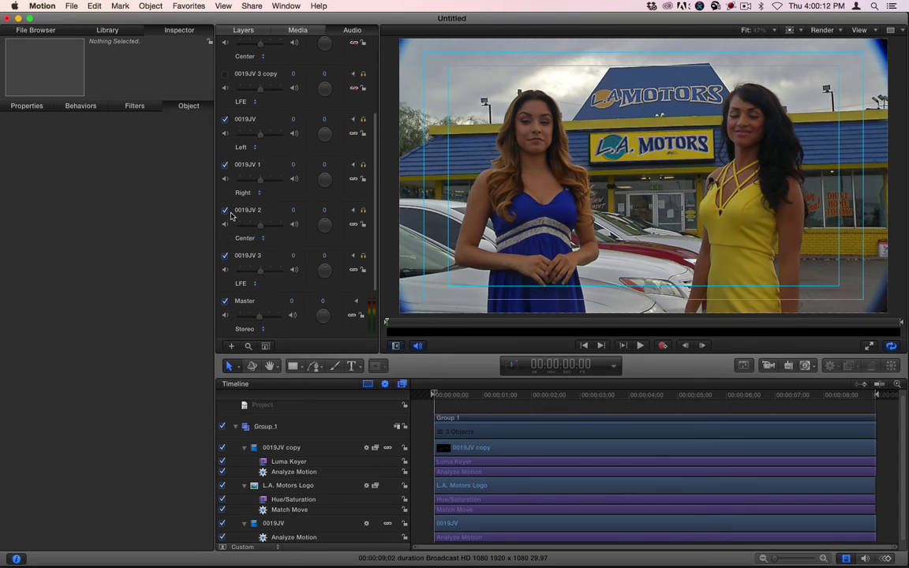
pyautogui.click(225, 211)
pyautogui.click(225, 256)
pyautogui.press('space')
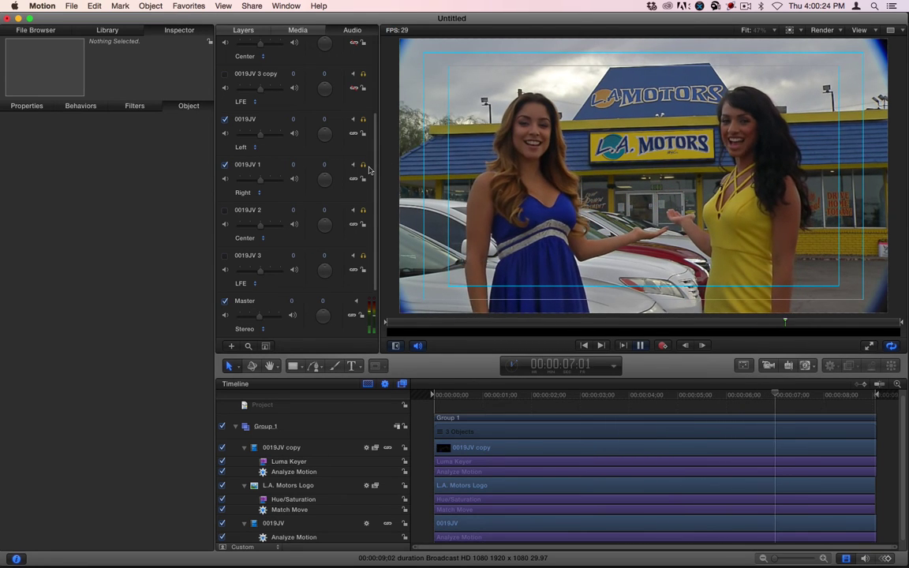
pyautogui.press('space')
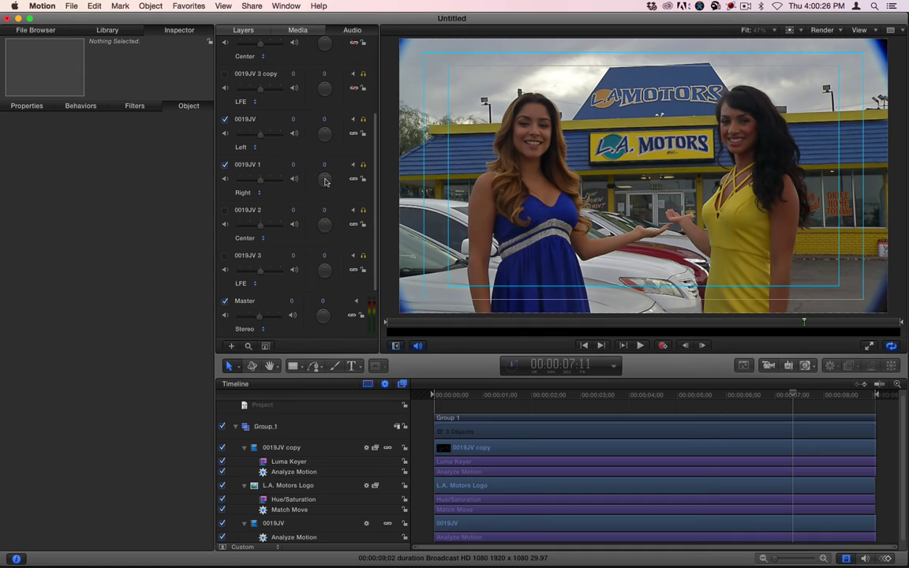
# Pan the 0019JV audio track to -100 and the 0019JV 1 track to 100, and play back the result.
pyautogui.moveTo(324, 182); pyautogui.dragTo(324, 205)
pyautogui.moveTo(327, 191); pyautogui.dragTo(348, 101)
pyautogui.moveTo(435, 136); pyautogui.dragTo(518, 166)
pyautogui.moveTo(534, 216); pyautogui.dragTo(323, 175)
pyautogui.press('space')
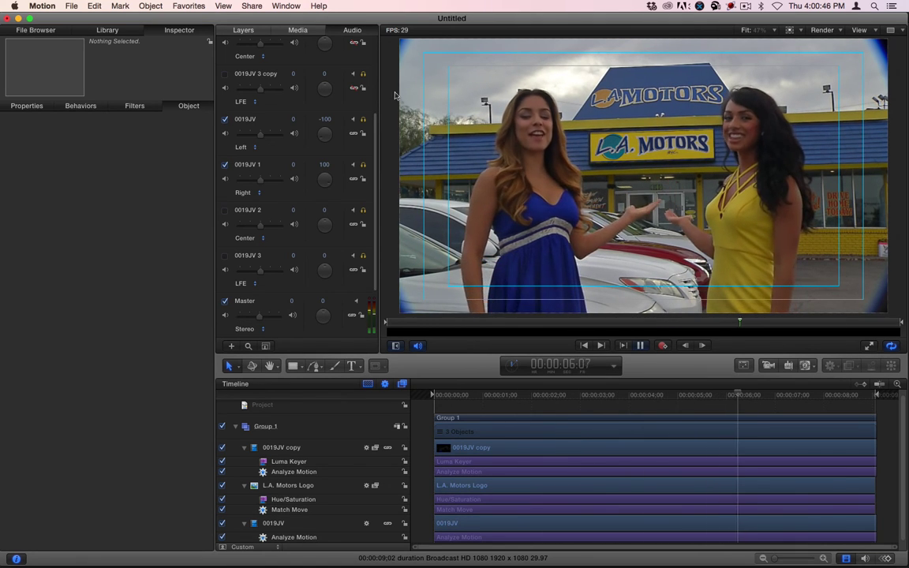
pyautogui.press('space')
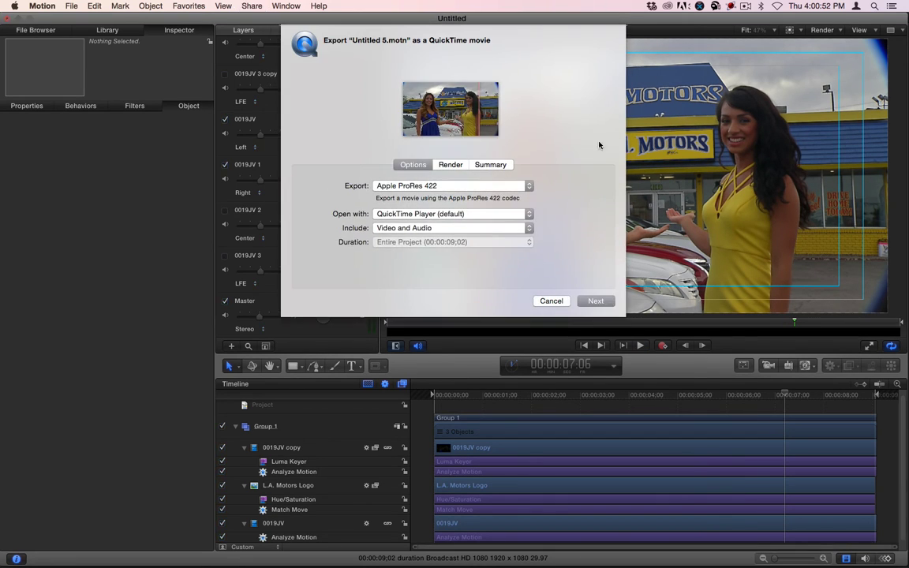
# Export the project with video and audio as an Apple ProRes 422 movie named Sign with Hair in the L.A. Motors folder.
pyautogui.click(595, 300)
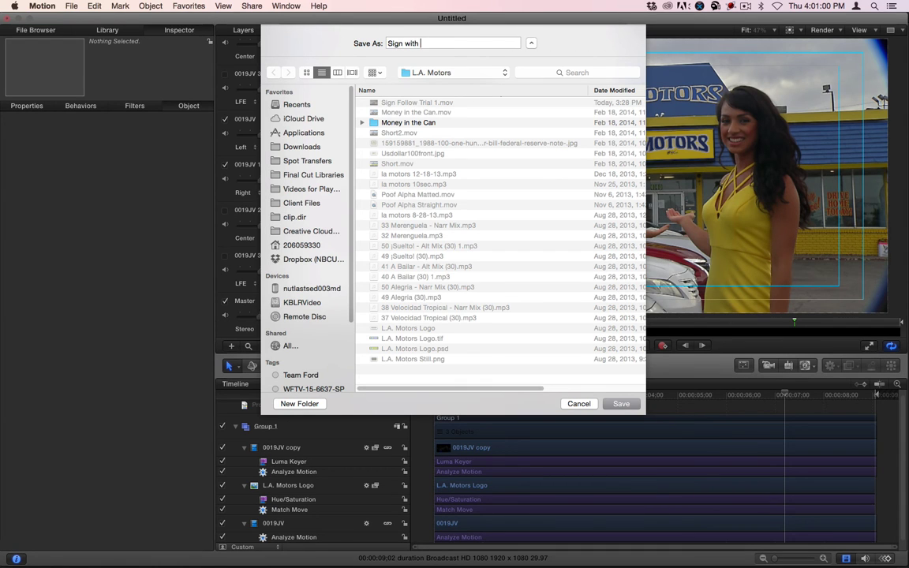
pyautogui.press('Return')
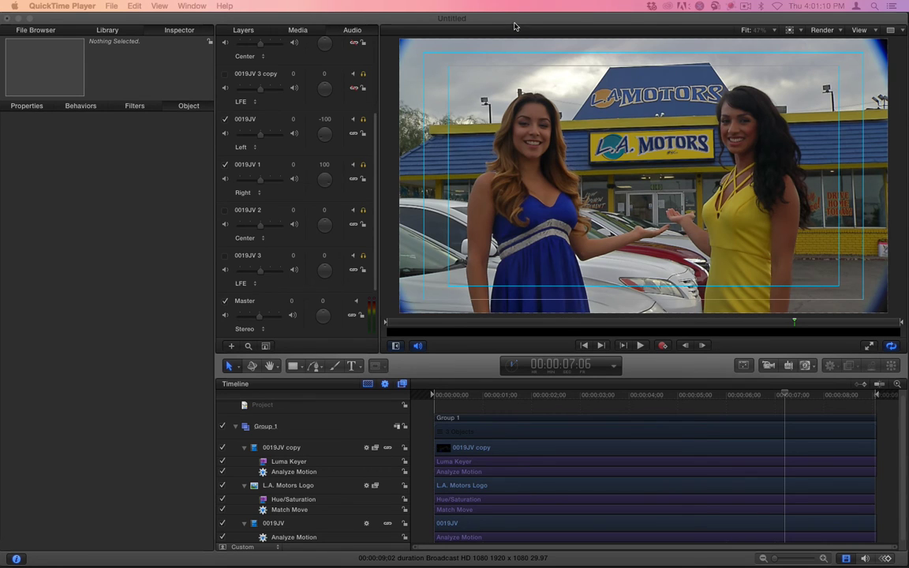
# Close the exported movie's player window and the Motion project without saving the changes.
pyautogui.click(513, 26)
pyautogui.press('super+w')
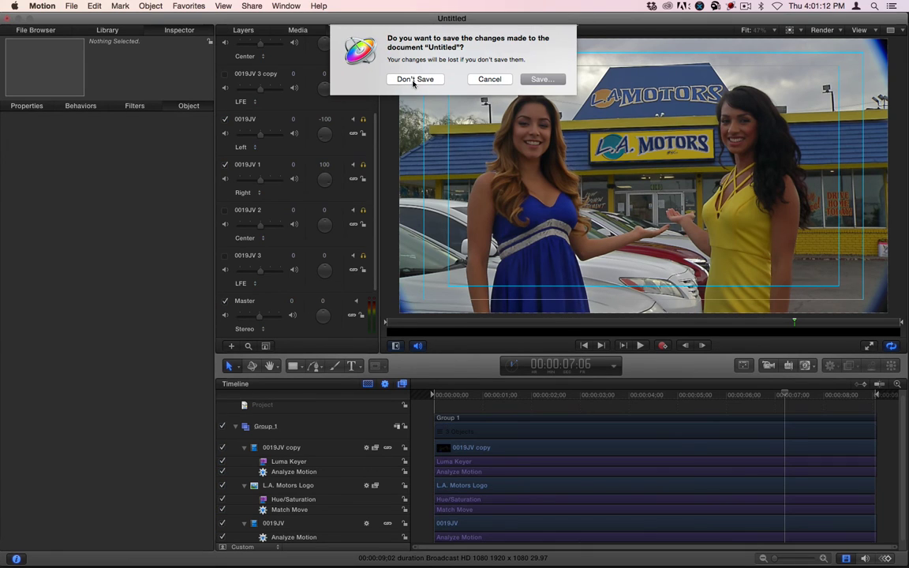
pyautogui.click(415, 80)
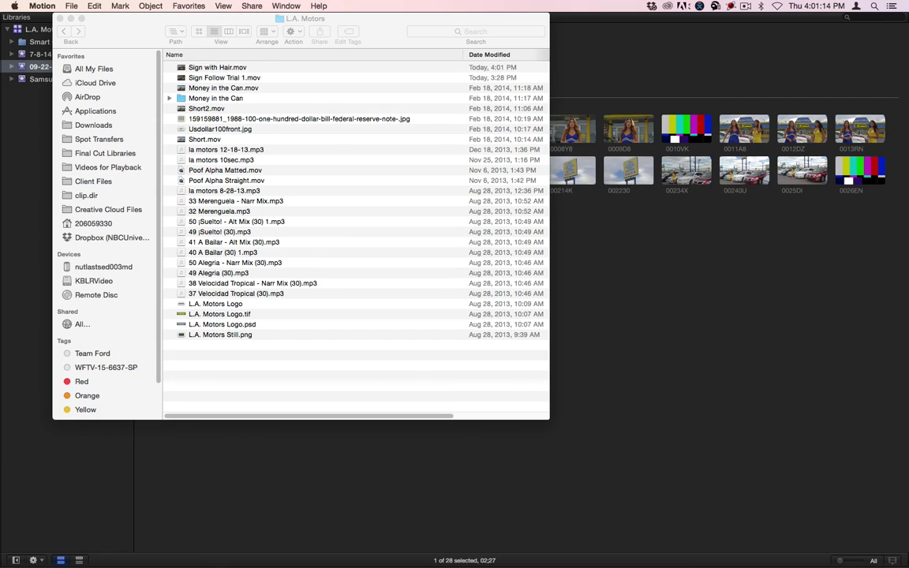
# Import Sign with Hair.mov and Sign Follow Trial 1.mov from Finder's L.A. Motors folder into Final Cut Pro's 09-22-2015 event.
pyautogui.click(230, 68)
pyautogui.click(209, 67)
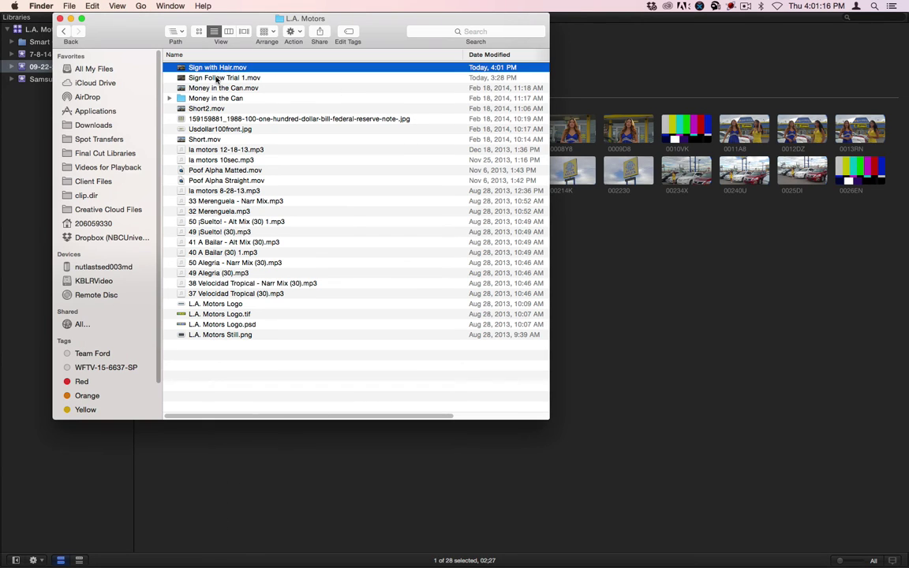
pyautogui.keyDown('shift'); pyautogui.click(201, 77); pyautogui.keyUp('shift')
pyautogui.moveTo(201, 79); pyautogui.dragTo(700, 270)
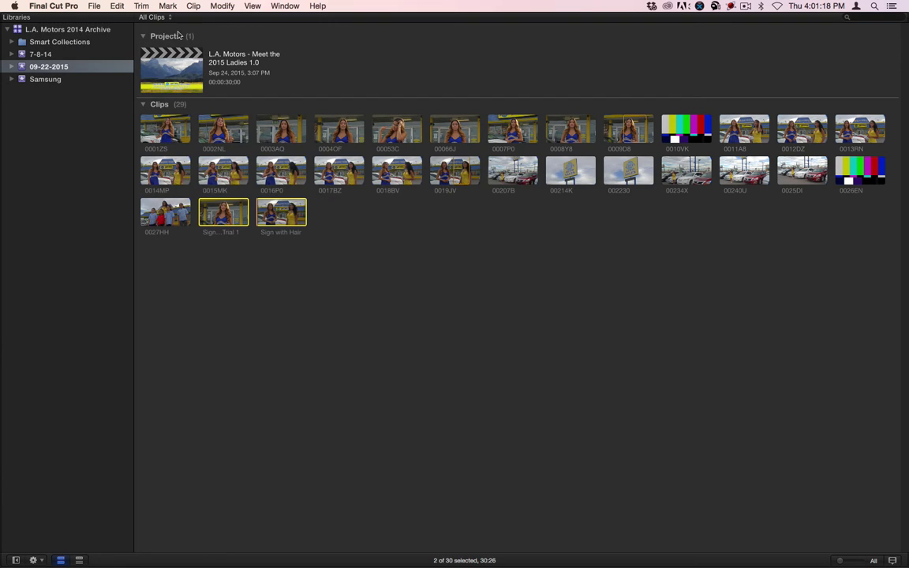
pyautogui.click(450, 251)
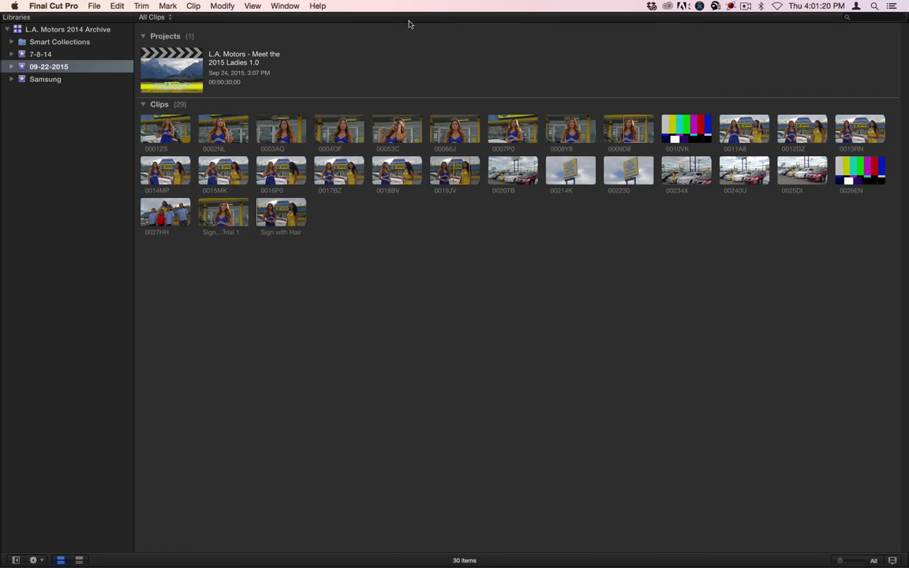
# Replace the 0019JV clip in the Meet the 2015 Ladies timeline with the Sign with Hair clip.
pyautogui.press('super+shift+1')
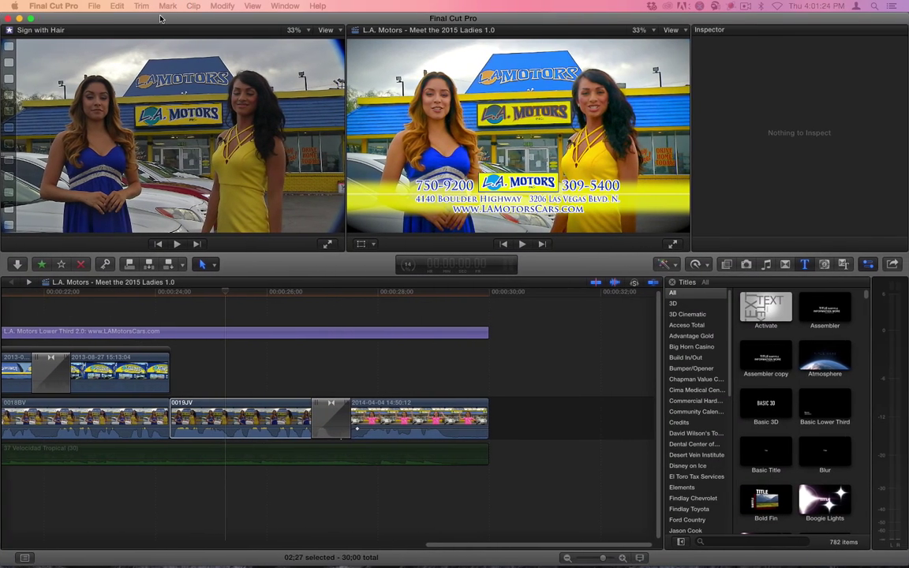
pyautogui.click(254, 410)
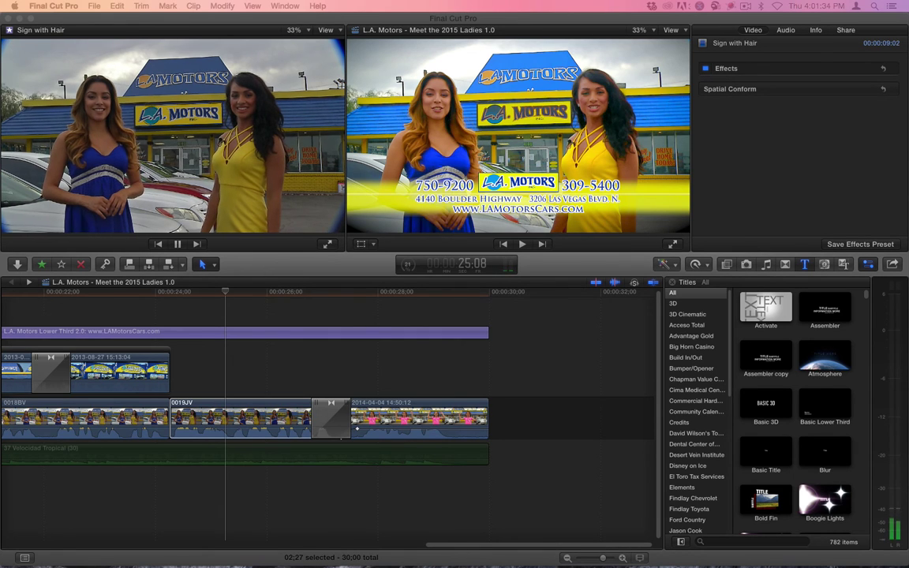
pyautogui.press('space')
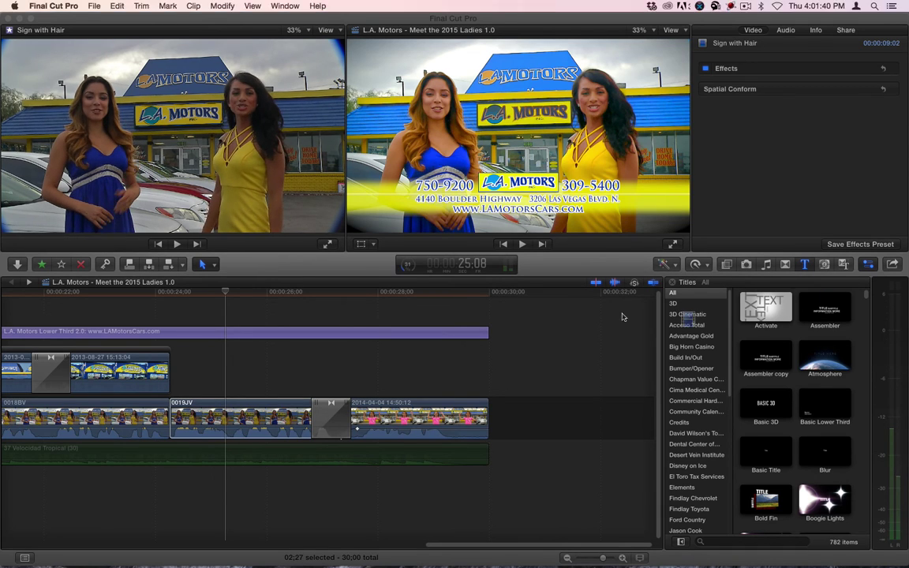
pyautogui.moveTo(621, 314); pyautogui.dragTo(234, 421)
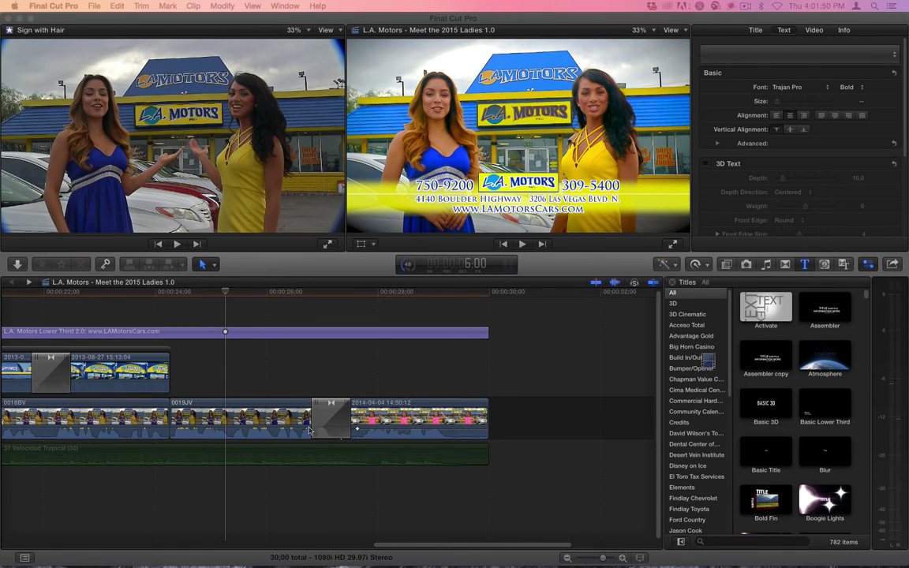
pyautogui.click(230, 416)
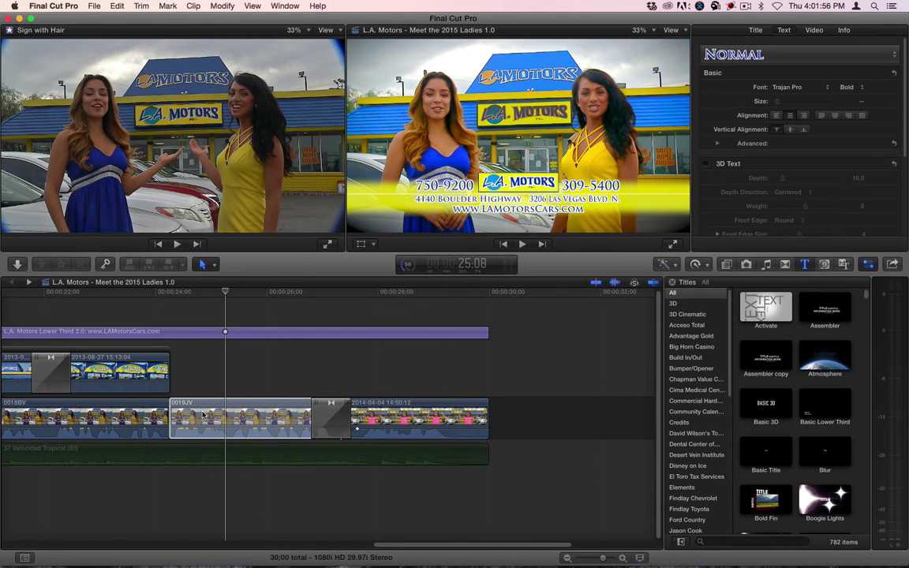
pyautogui.moveTo(203, 416); pyautogui.dragTo(209, 412)
pyautogui.click(237, 422)
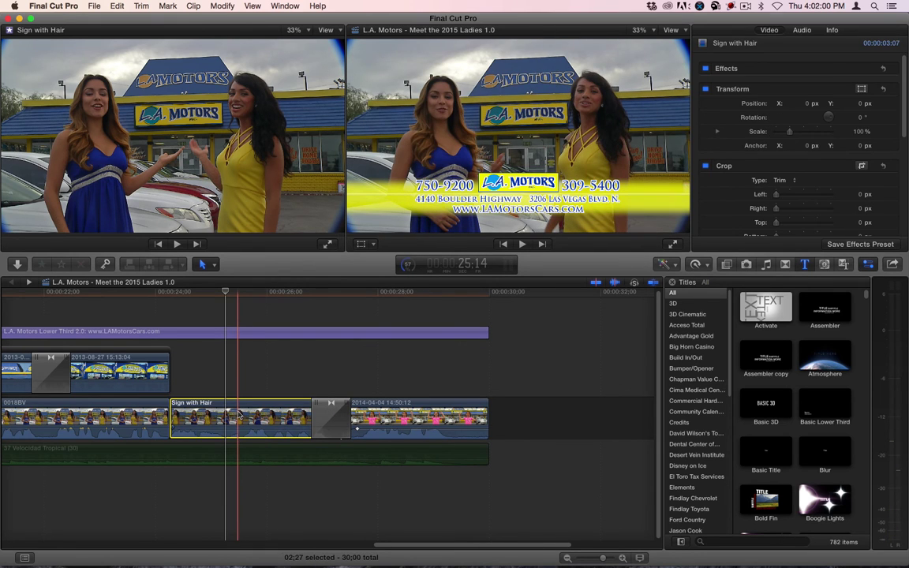
# Paste the 0019JV clip's video attributes, compressor, volume and EQ onto Sign with Hair, and play back the edit.
pyautogui.press('super+shift+v')
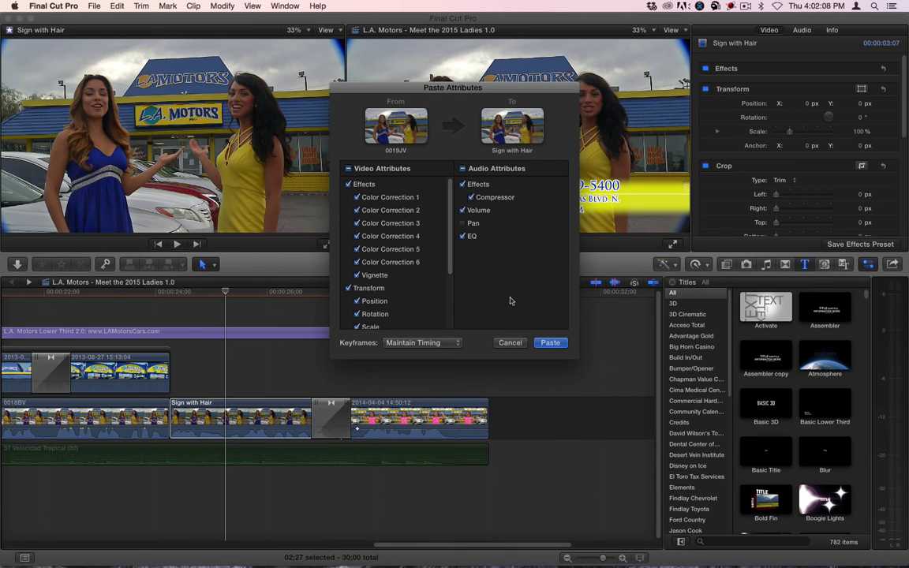
pyautogui.click(550, 343)
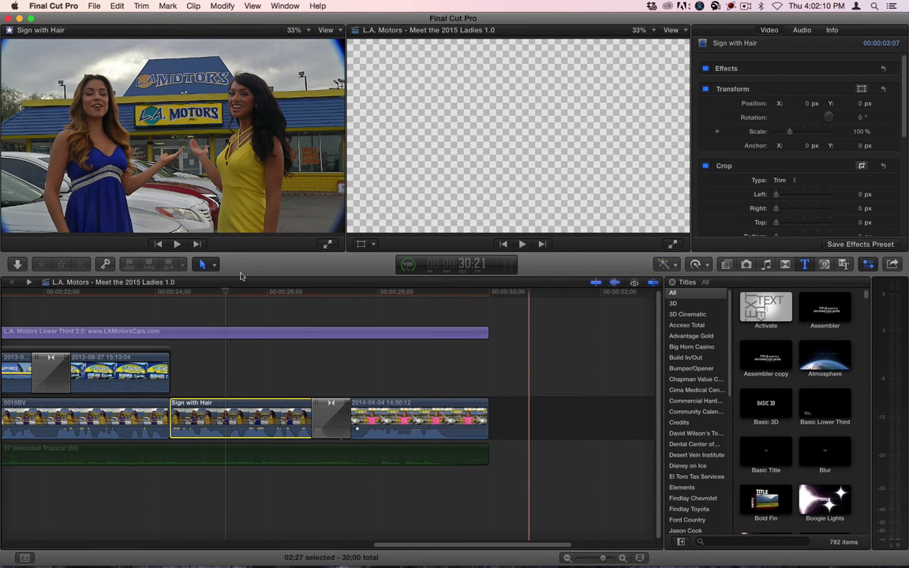
pyautogui.click(168, 294)
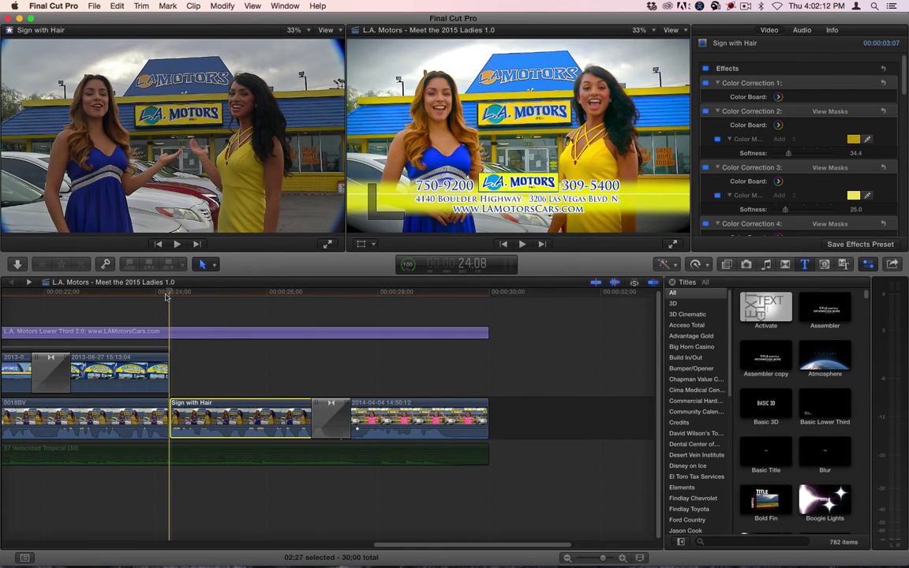
pyautogui.click(151, 298)
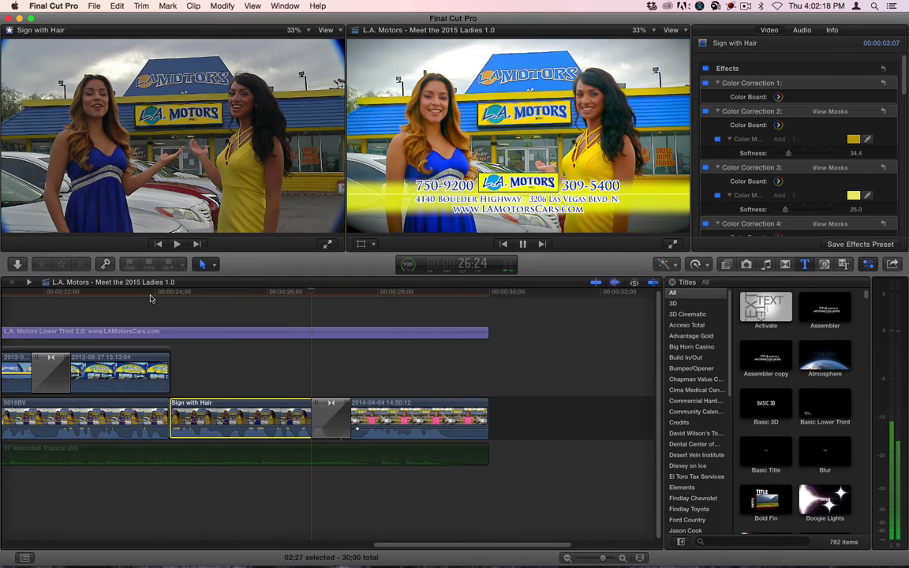
pyautogui.press('space')
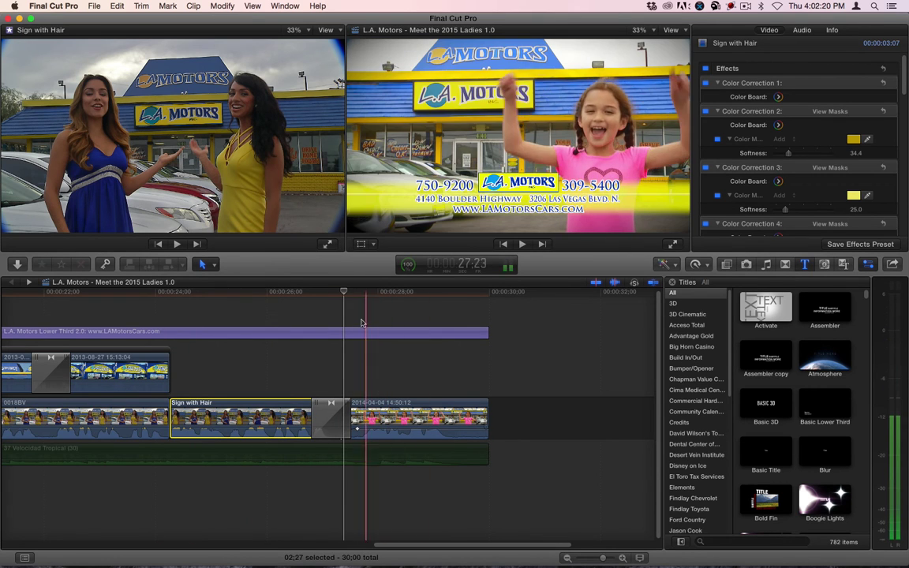
pyautogui.moveTo(340, 292); pyautogui.dragTo(235, 325)
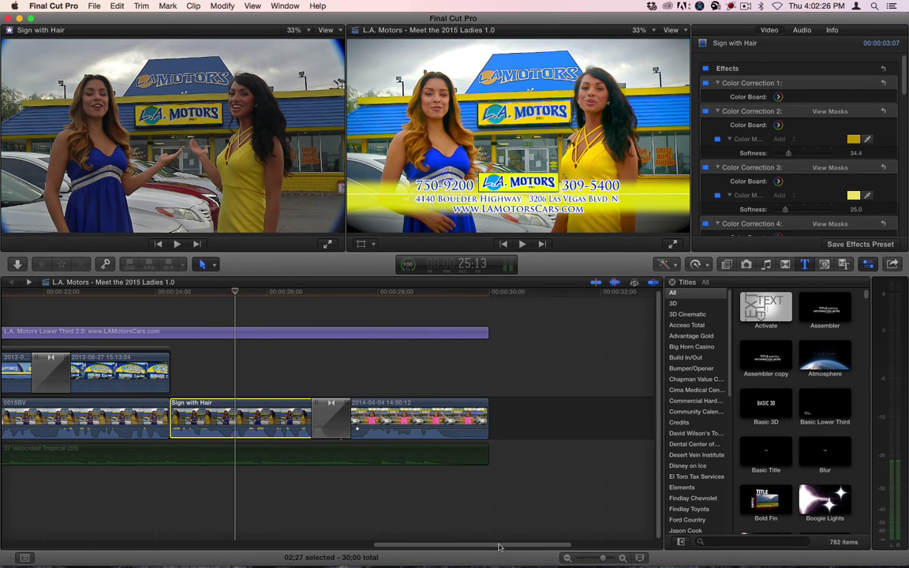
# Cue the Sign Follow Trial 1 source clip to 8:23 as the start frame for the timeline's opening shot.
pyautogui.moveTo(498, 547); pyautogui.dragTo(108, 539)
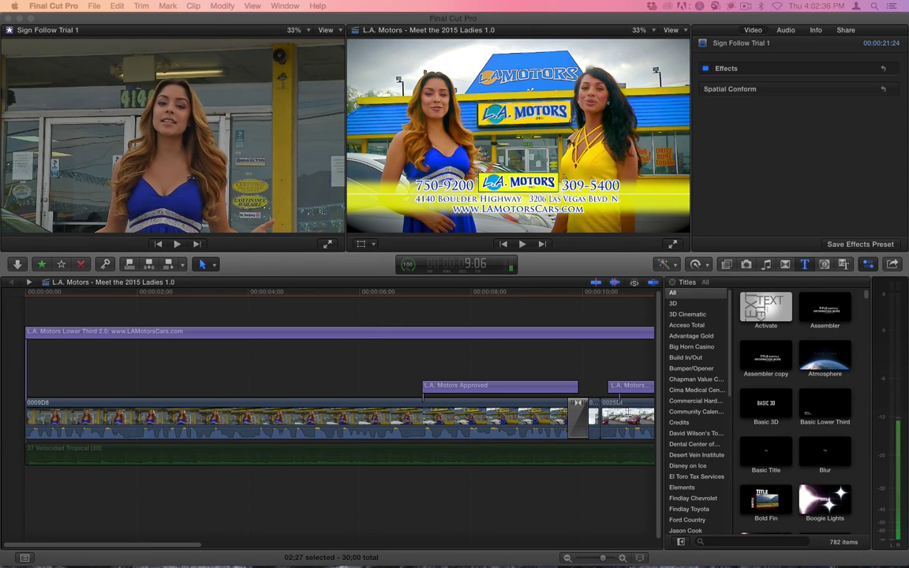
pyautogui.press('space')
pyautogui.press('Left')
pyautogui.press('Left')
pyautogui.press('Left')
pyautogui.press('Left')
pyautogui.press('Left')
pyautogui.press('Left')
pyautogui.press('Left')
pyautogui.press('Left')
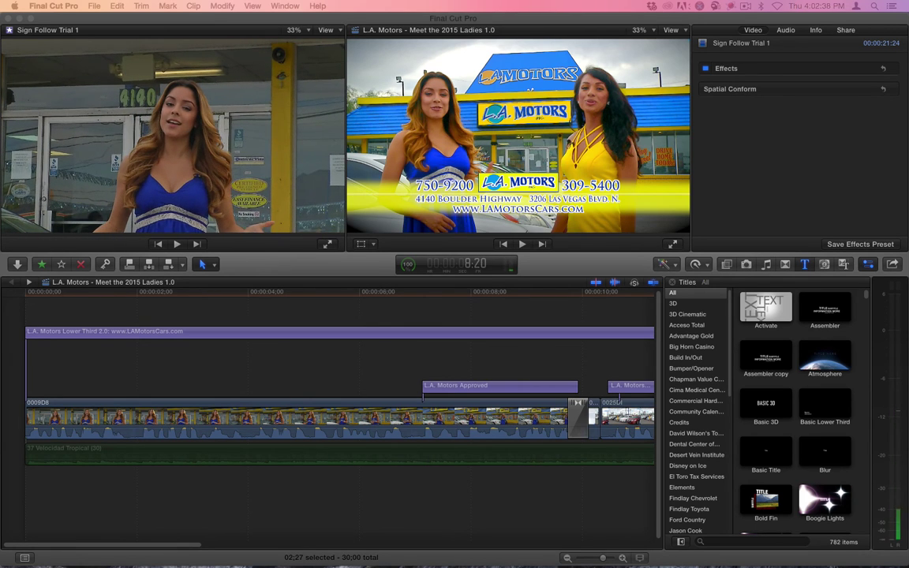
pyautogui.press('Right')
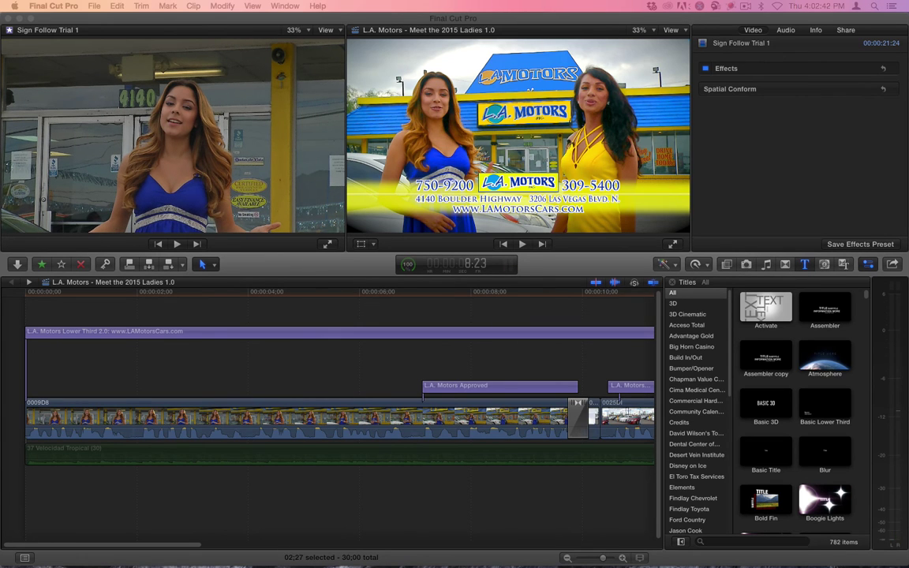
# Replace the 0009D8 clip at the start of the timeline with Sign Follow Trial 1.
pyautogui.click(407, 423)
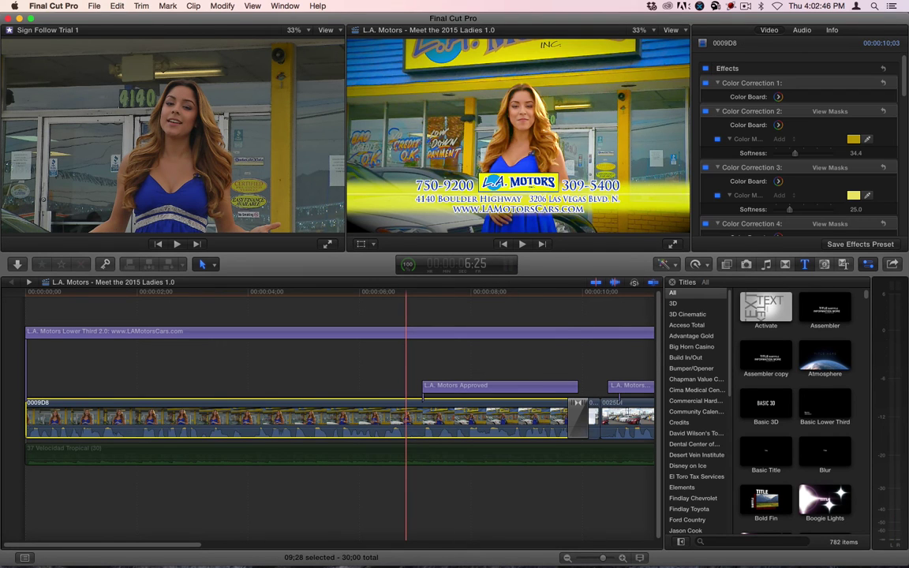
pyautogui.moveTo(397, 387); pyautogui.dragTo(262, 416)
pyautogui.click(284, 426)
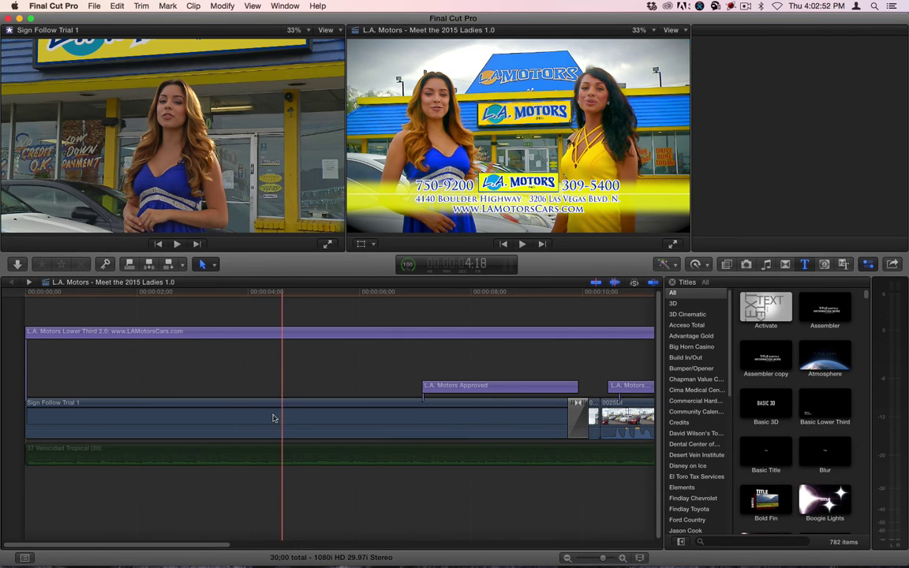
# Paste the 0009D8 clip's video attributes, compressor, volume and EQ onto Sign Follow Trial 1, and play it from the start.
pyautogui.click(273, 418)
pyautogui.press('super+shift+v')
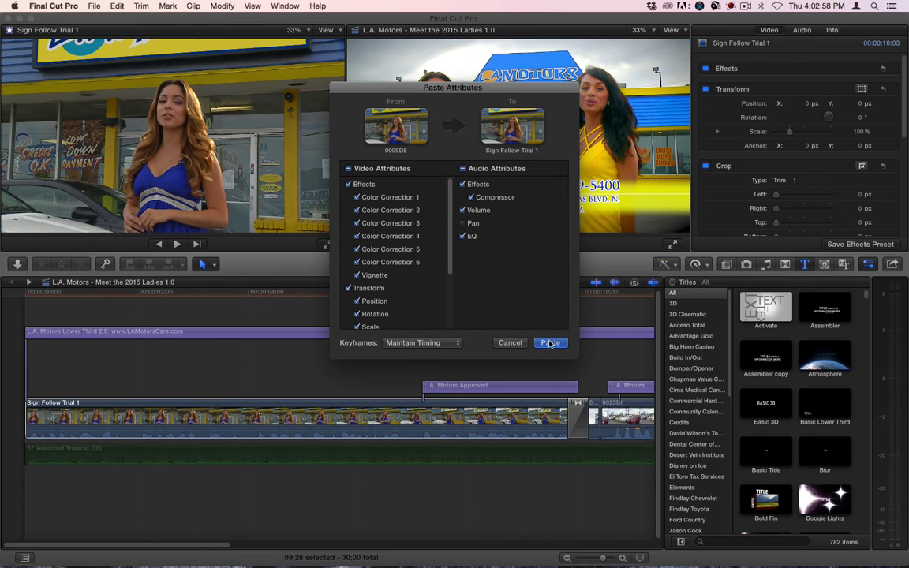
pyautogui.click(550, 342)
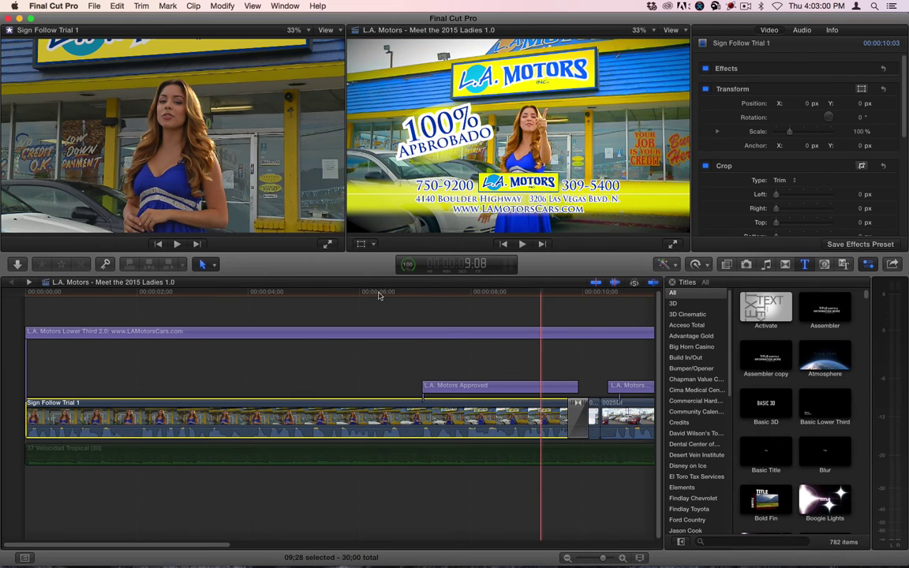
pyautogui.moveTo(378, 296); pyautogui.dragTo(25, 298)
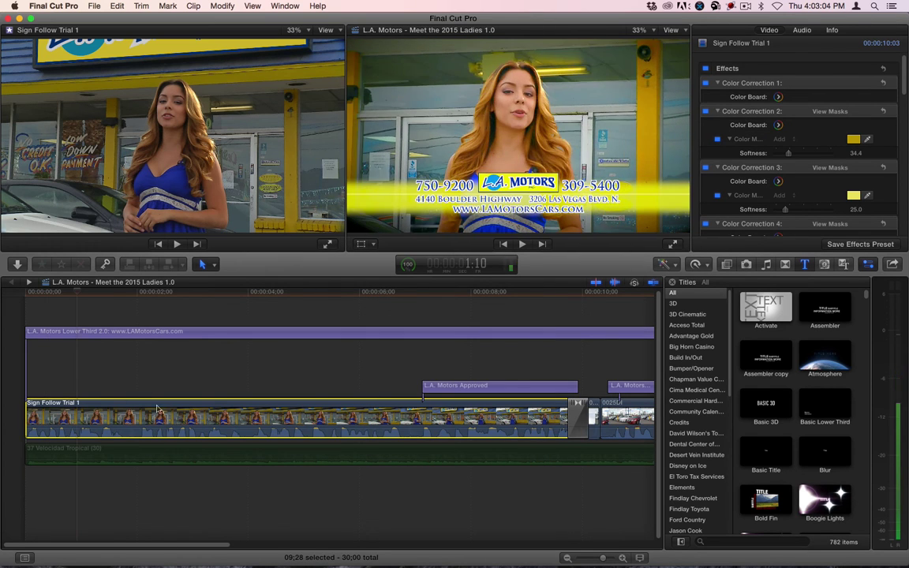
pyautogui.press('space')
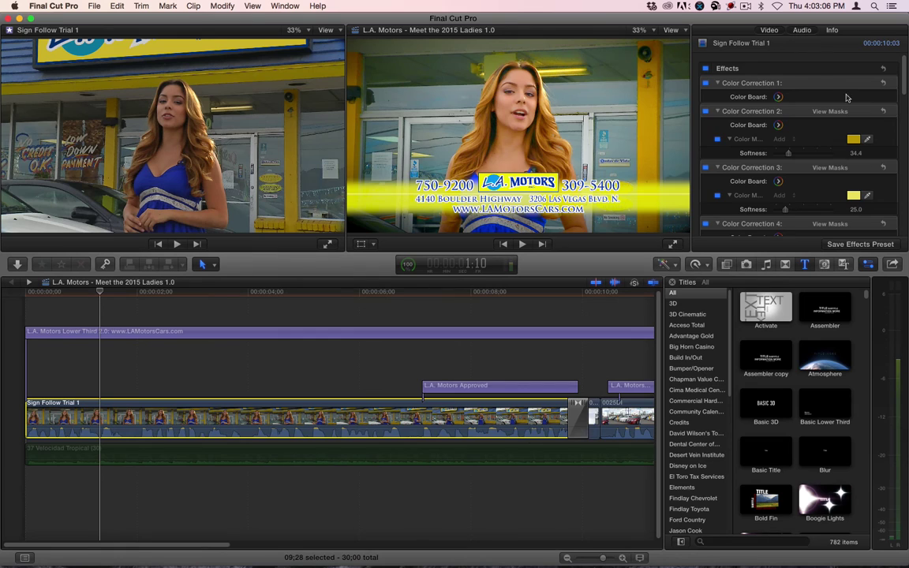
# Set Sign Follow Trial 1's pan mode to Stereo Left/Right with a pan amount of 0 while playing the clip.
pyautogui.hotkey('ctrl', 'Tab')
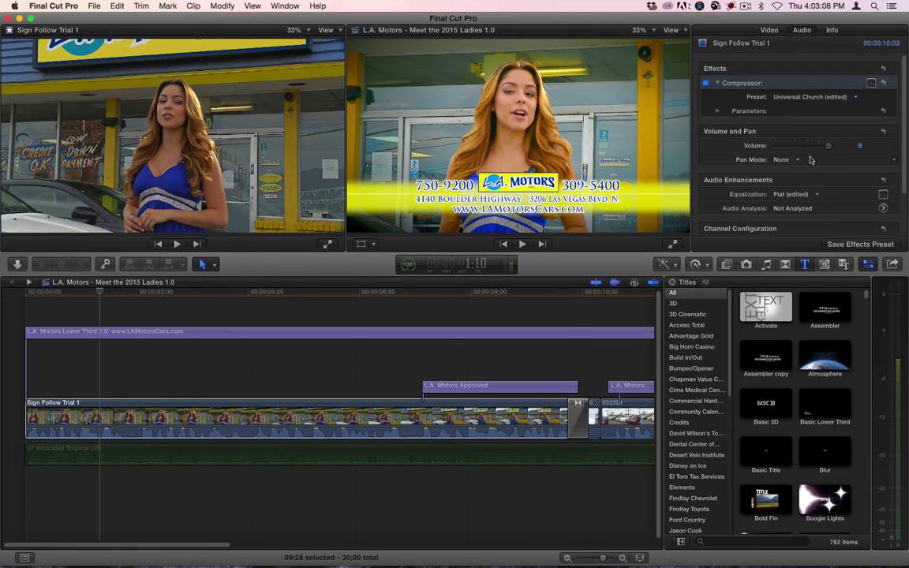
pyautogui.click(784, 160)
pyautogui.click(814, 179)
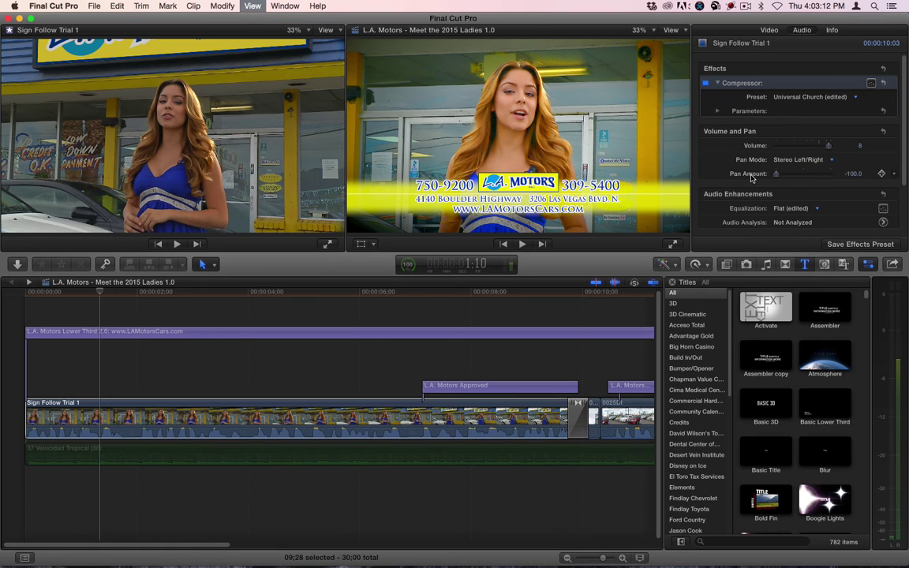
pyautogui.press('space')
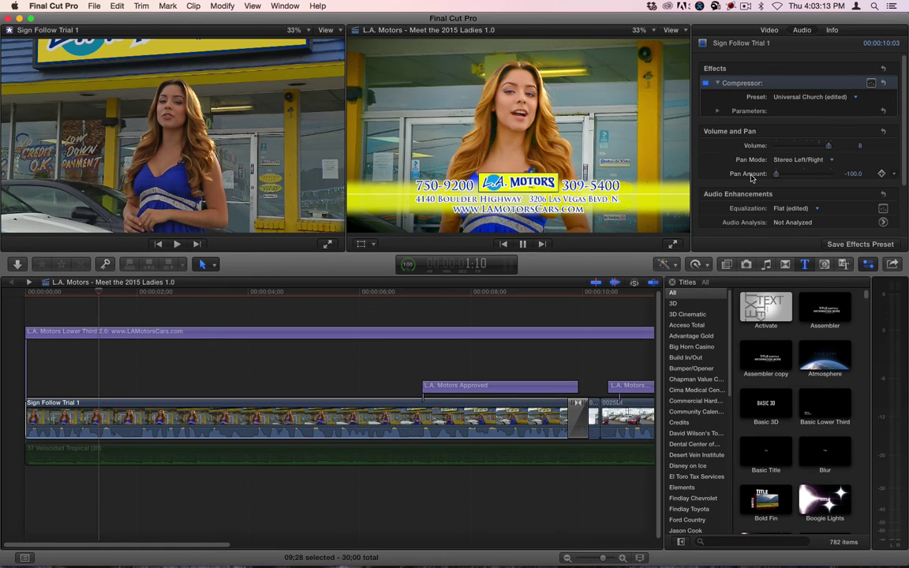
pyautogui.click(852, 174)
pyautogui.write('0')
pyautogui.press('Return')
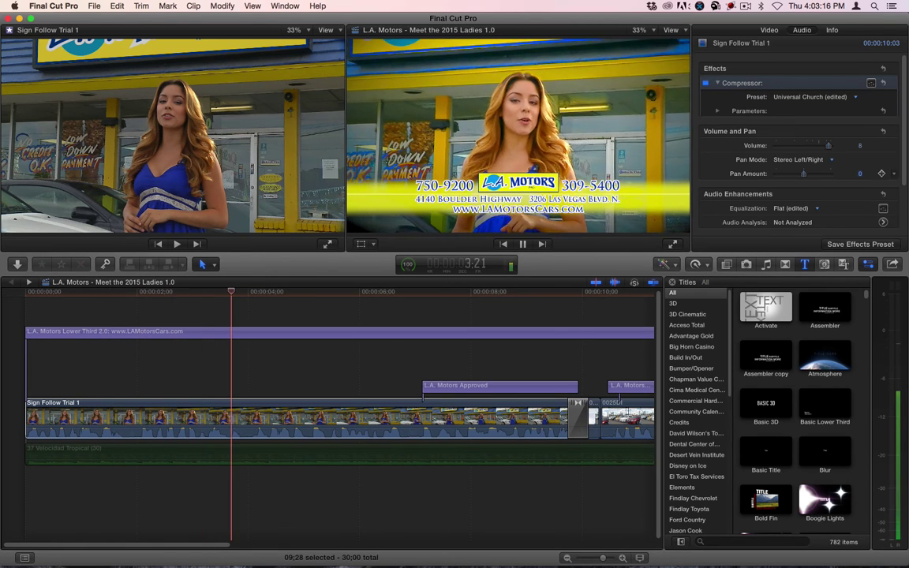
pyautogui.press('space')
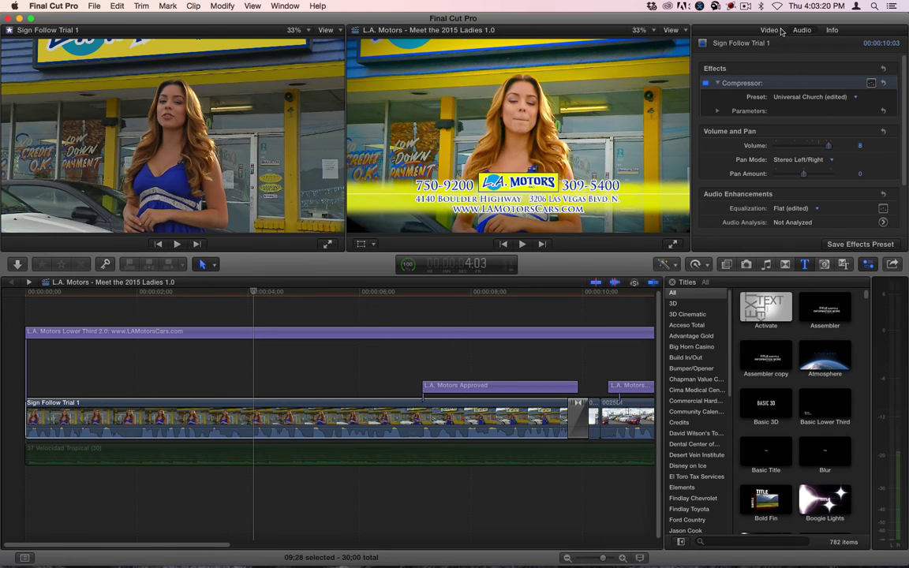
# Change Sign Follow Trial 1's audio channel configuration to Dual Mono and play the timeline from the beginning.
pyautogui.scroll(-3, 757, 147)
pyautogui.click(844, 194)
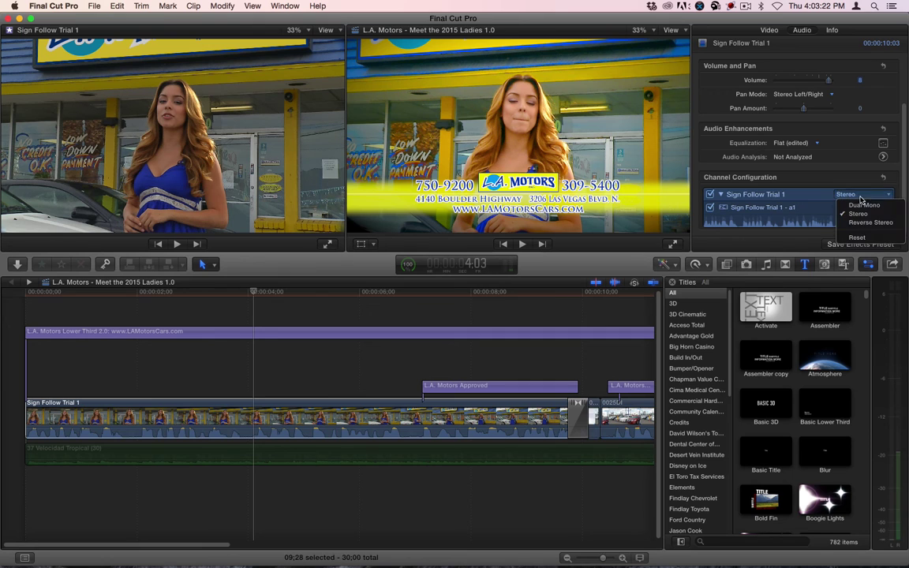
pyautogui.click(863, 205)
pyautogui.scroll(-1, 800, 170)
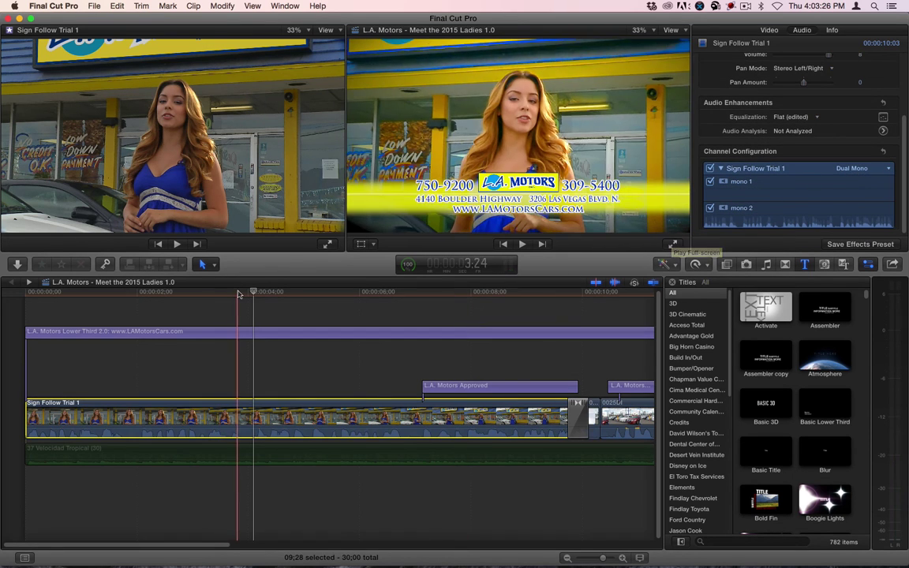
pyautogui.click(173, 293)
pyautogui.press('Home')
pyautogui.press('space')
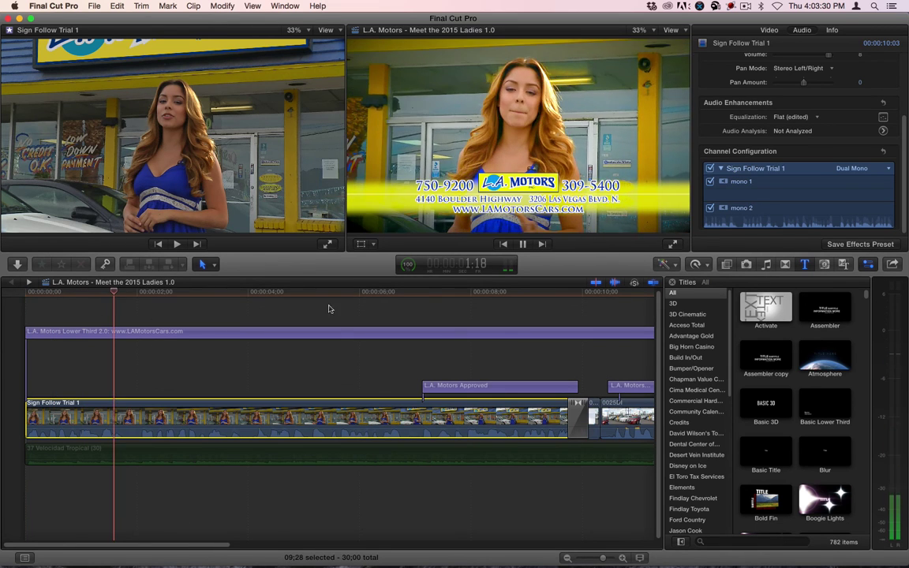
# Set Sign Follow Trial 1's volume to 6 and play the timeline through the transition into the following clips.
pyautogui.scroll(3, 796, 163)
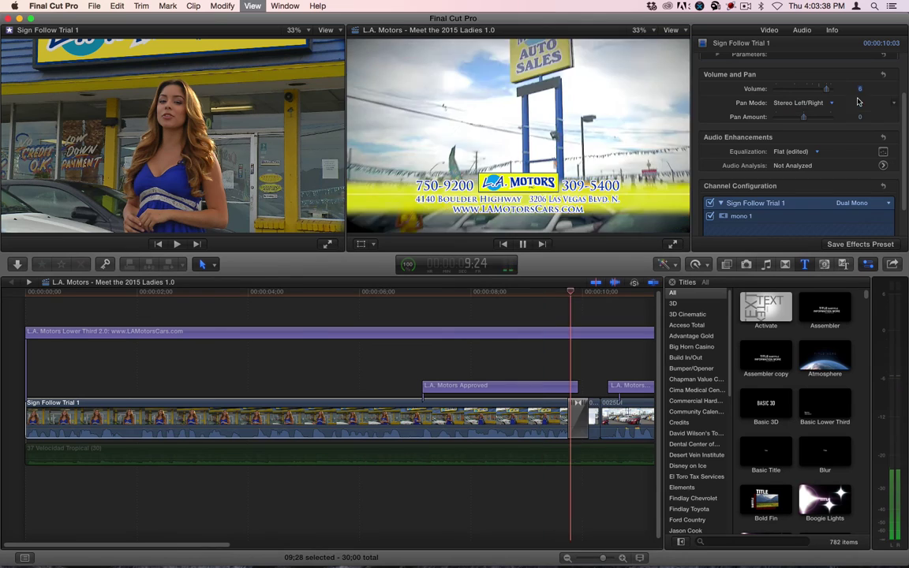
pyautogui.press('space')
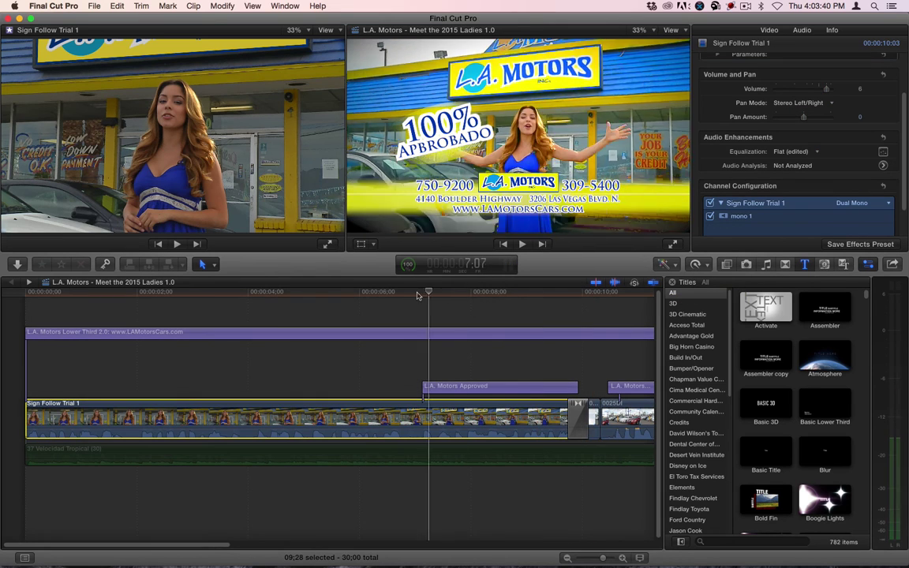
pyautogui.click(401, 294)
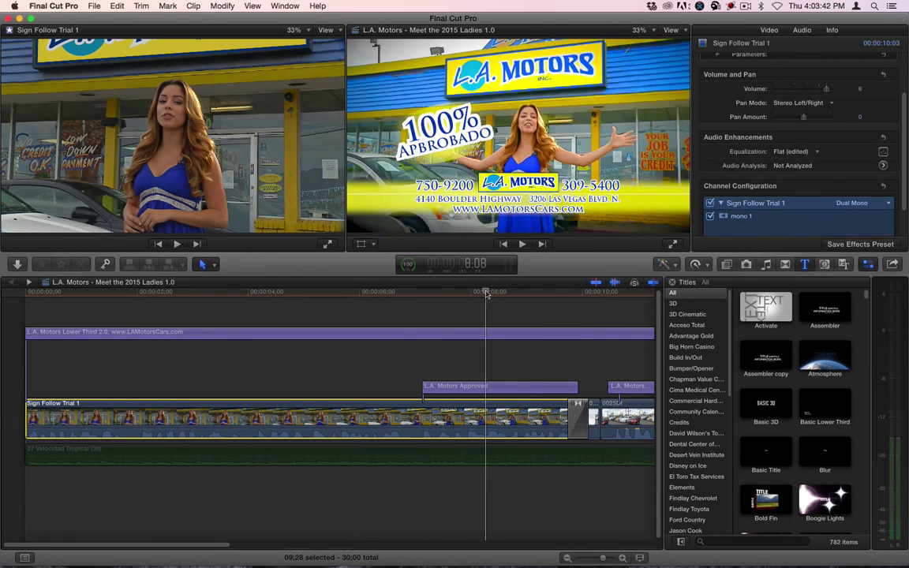
pyautogui.click(124, 295)
pyautogui.click(116, 294)
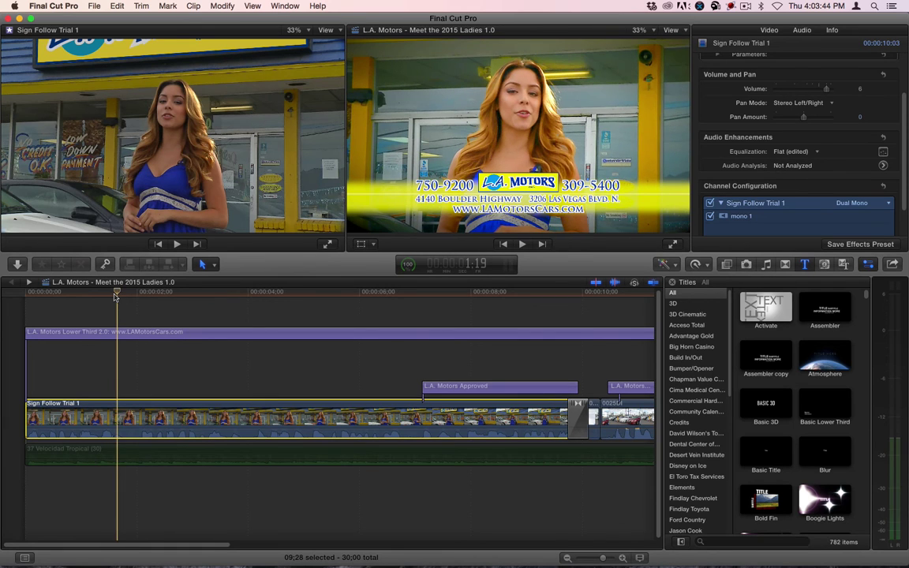
pyautogui.press('space')
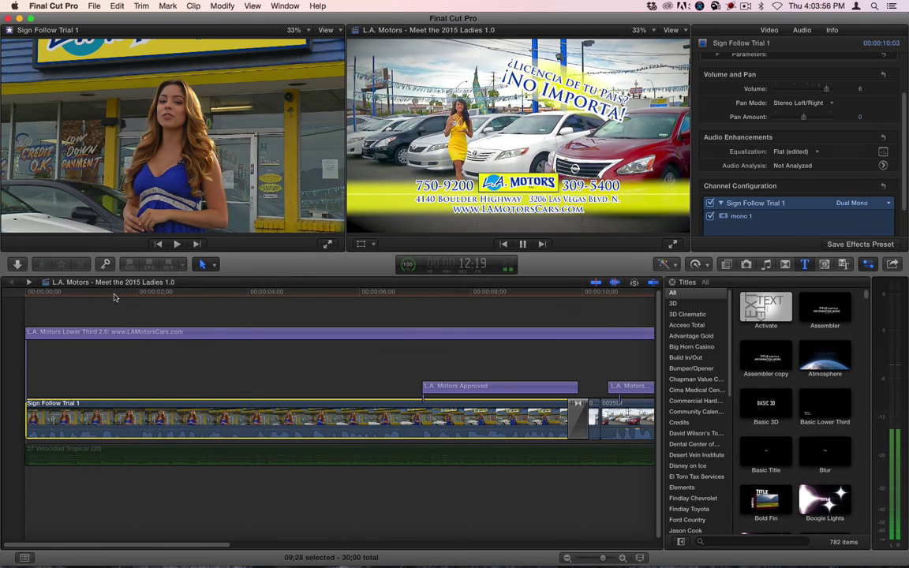
pyautogui.press('space')
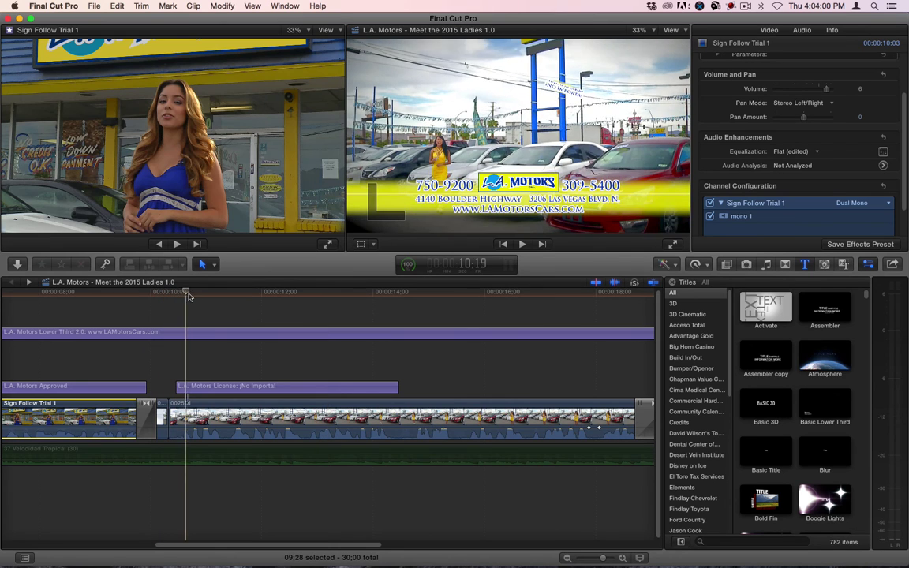
# Review the remaining shots from about 12 seconds on, playing the Sign with Hair clip and returning to the start of the two-presenter shot.
pyautogui.click(303, 308)
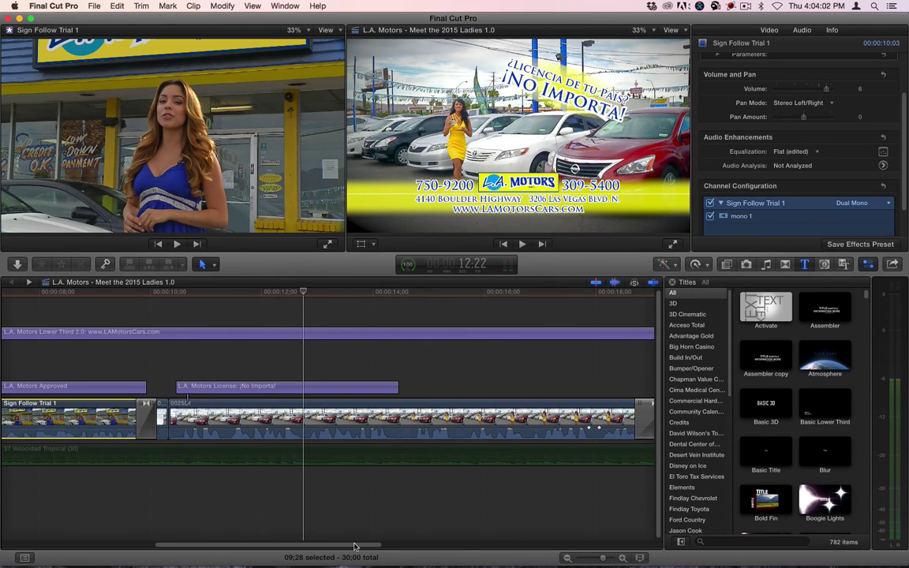
pyautogui.moveTo(355, 544); pyautogui.dragTo(519, 549)
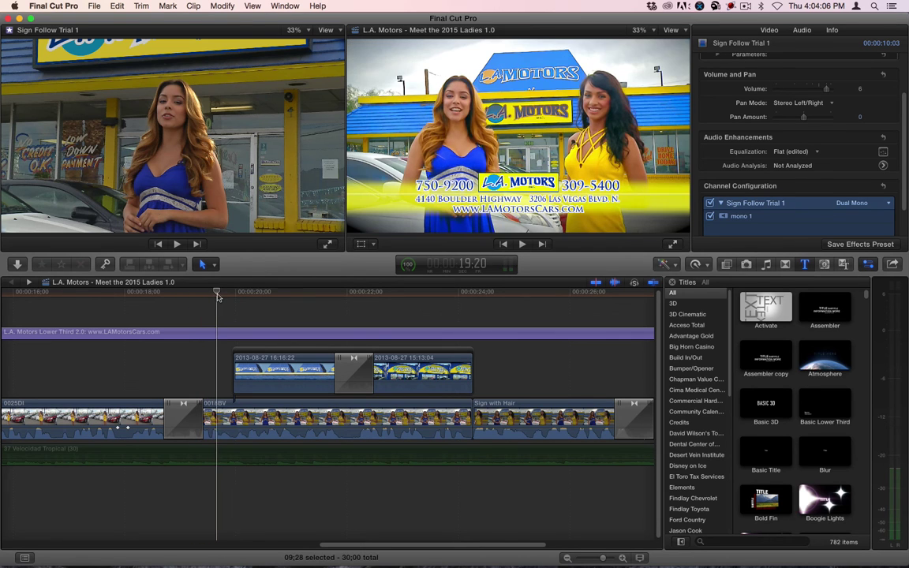
pyautogui.click(296, 293)
pyautogui.moveTo(306, 300); pyautogui.dragTo(529, 293)
pyautogui.moveTo(552, 291); pyautogui.dragTo(473, 291)
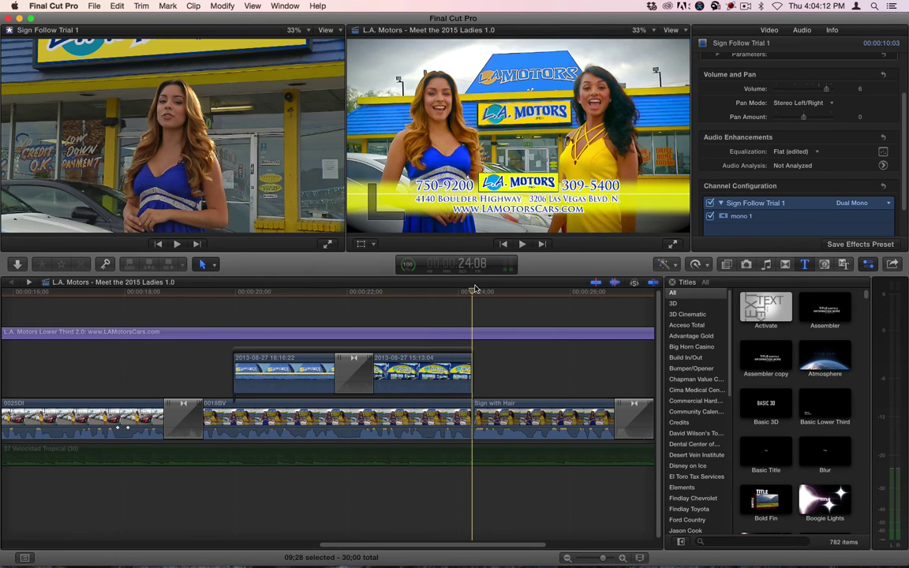
pyautogui.press('space')
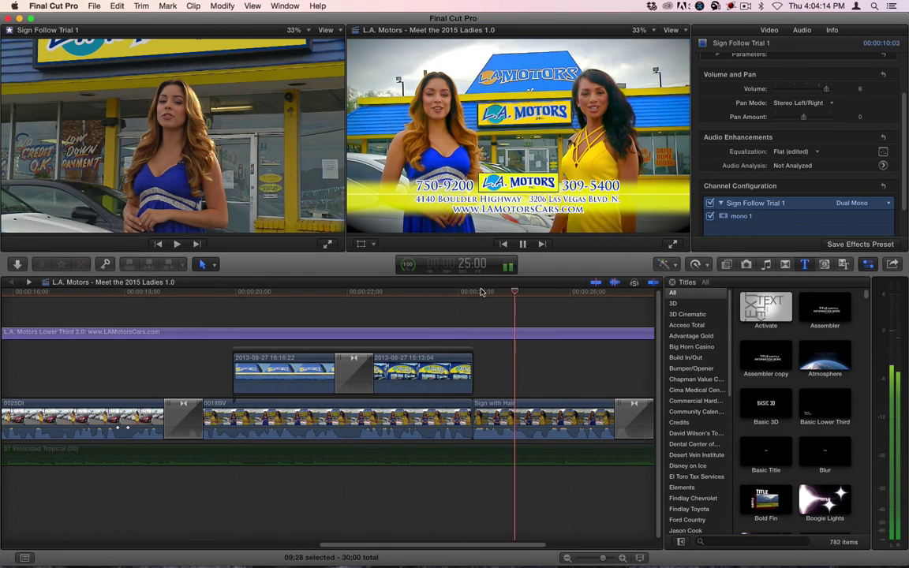
pyautogui.moveTo(485, 292); pyautogui.dragTo(219, 298)
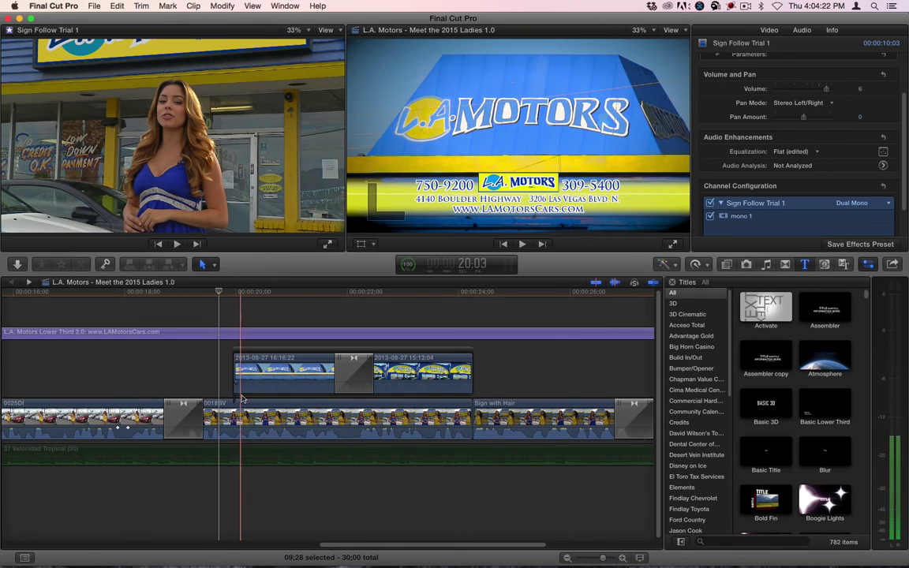
# Reveal timeline clip 0018BV in the browser and show its source movie in Finder.
pyautogui.rightClick(238, 402)
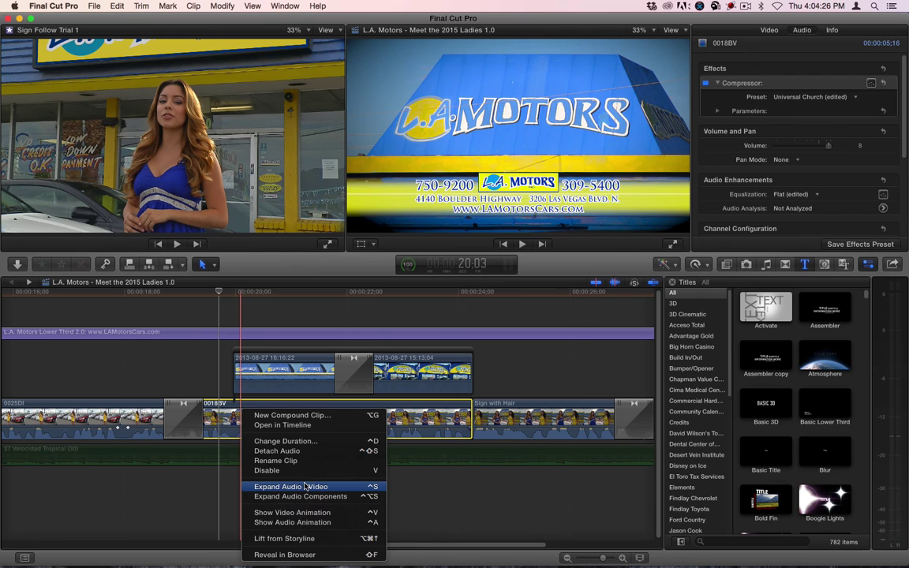
pyautogui.click(304, 554)
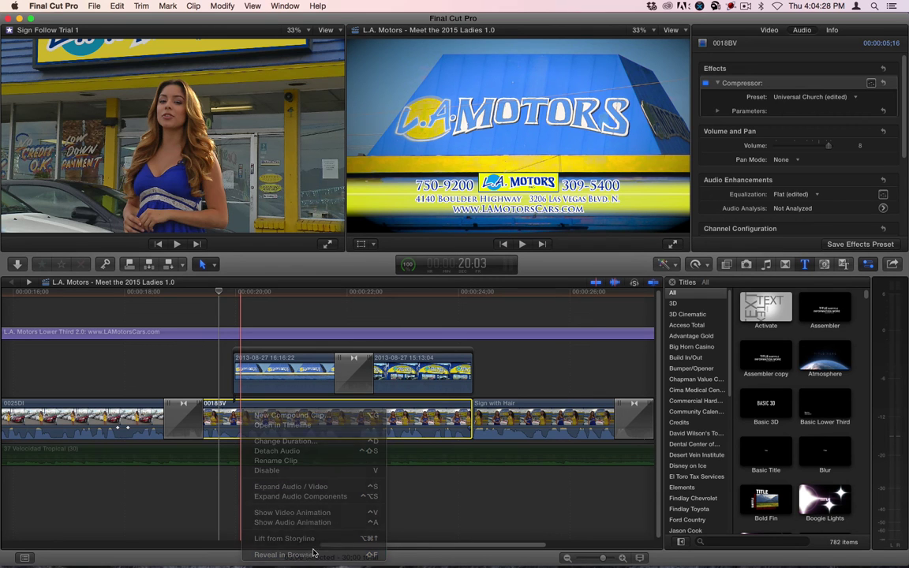
pyautogui.press('shift+super+r')
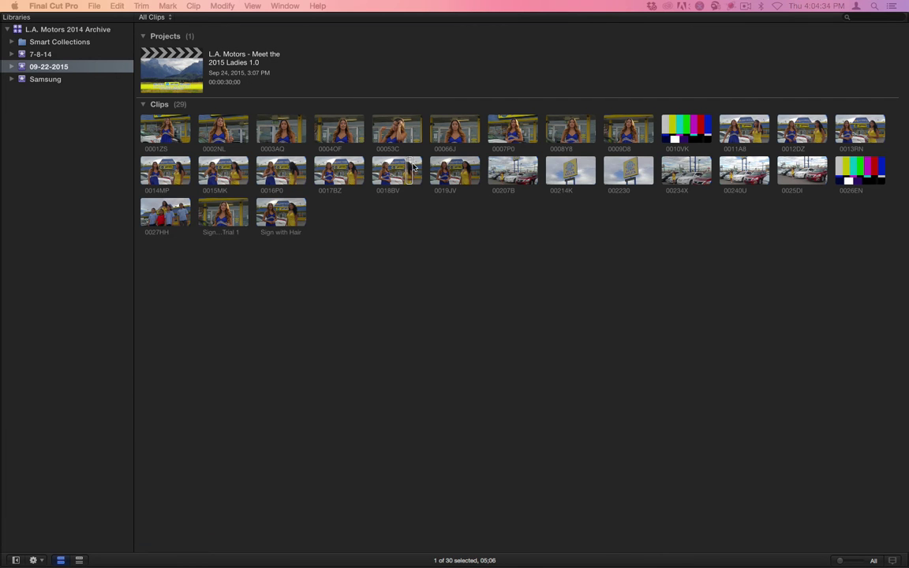
pyautogui.rightClick(410, 167)
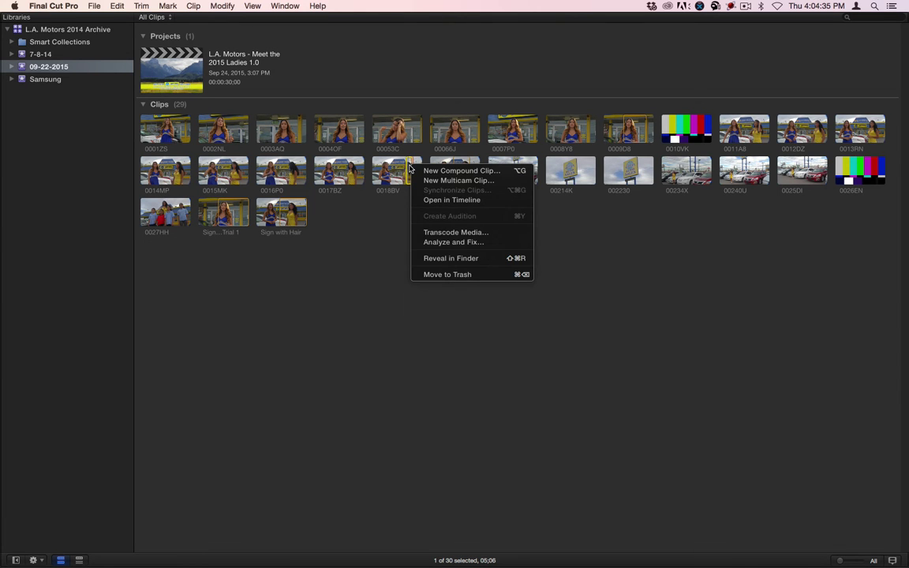
pyautogui.click(447, 257)
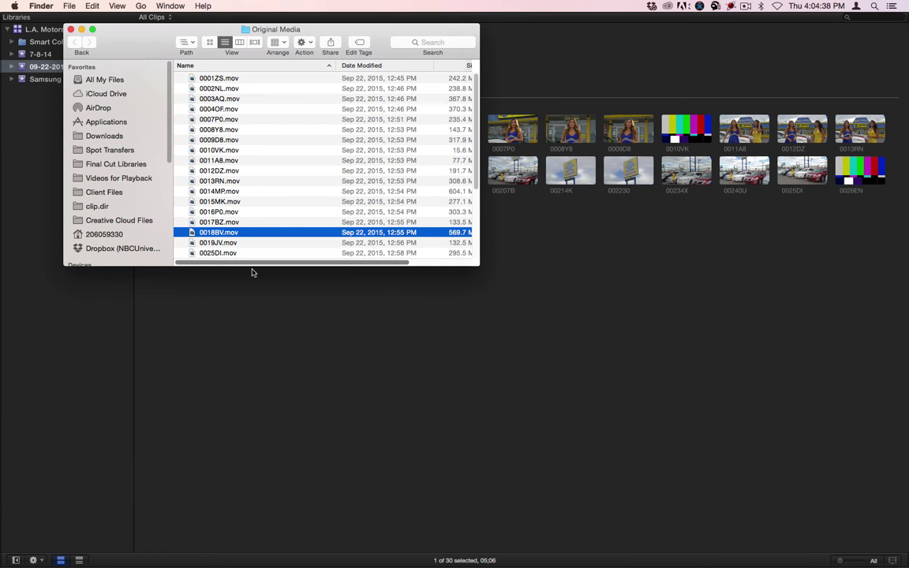
# Switch to Motion, create a Broadcast HD 1080 Motion project at 29.97 fps, and bring in 0018BV.mov.
pyautogui.moveTo(485, 552)
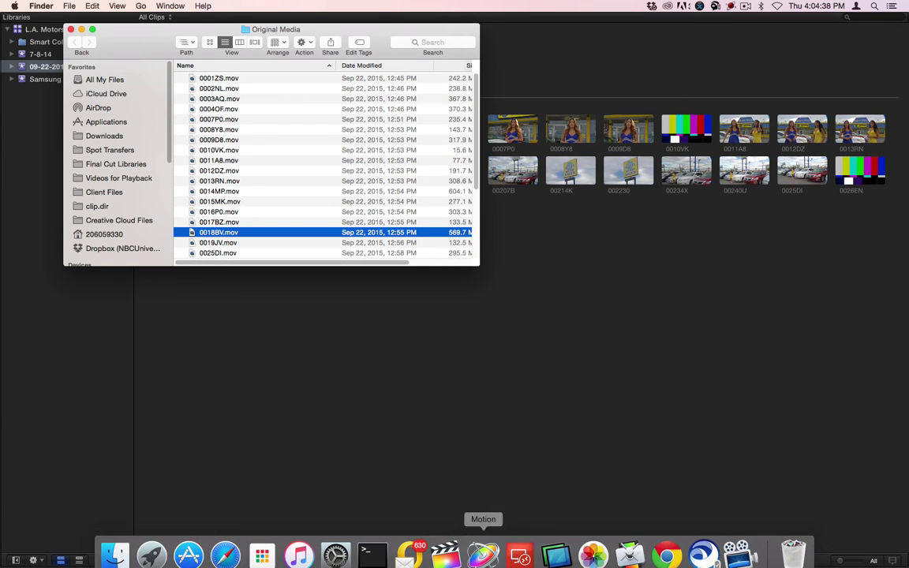
pyautogui.click(483, 544)
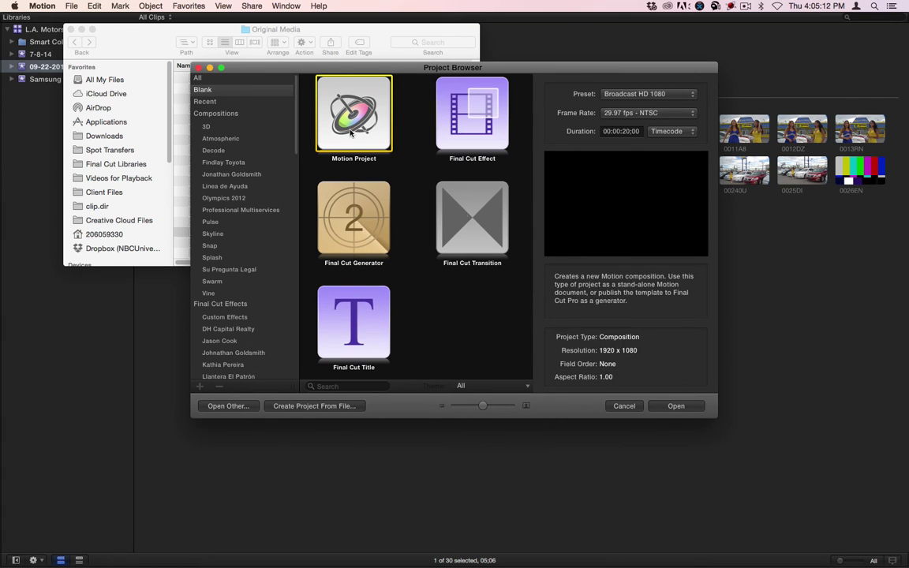
pyautogui.click(676, 405)
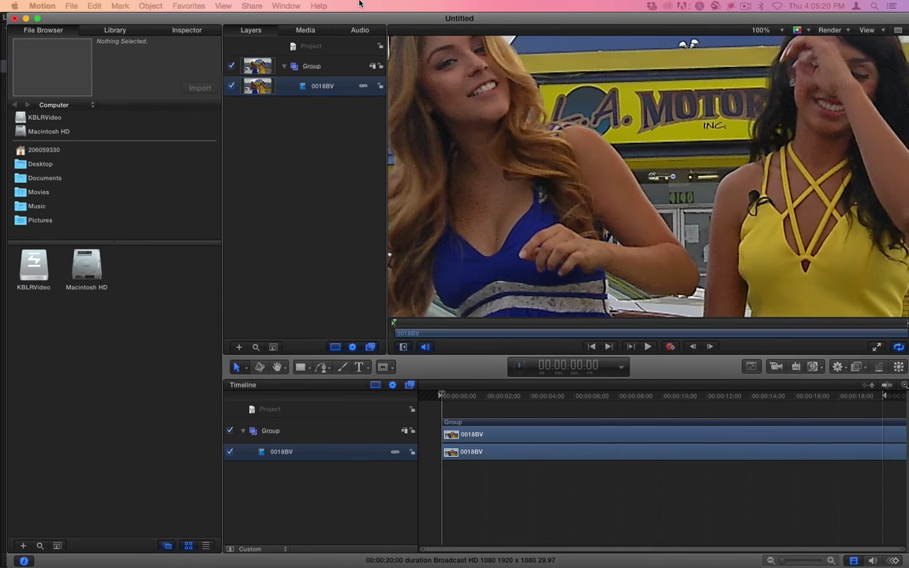
pyautogui.click(706, 393)
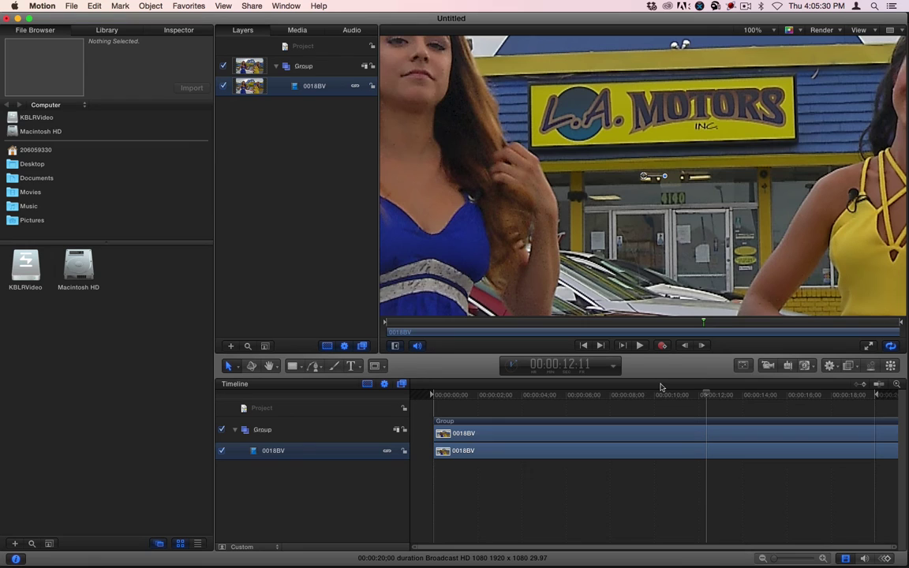
# Set the Motion project's duration to 30 seconds and extend the play range to the project's end.
pyautogui.click(179, 31)
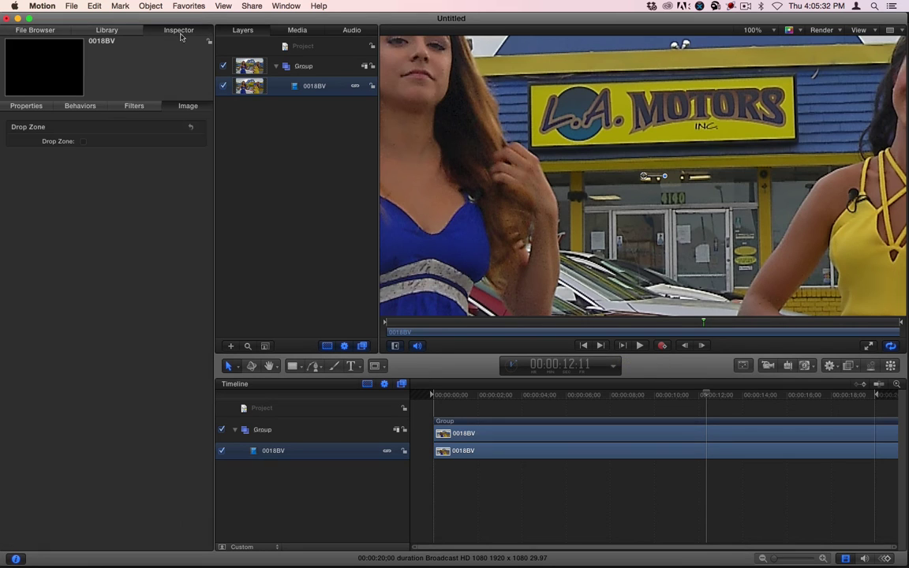
pyautogui.click(30, 105)
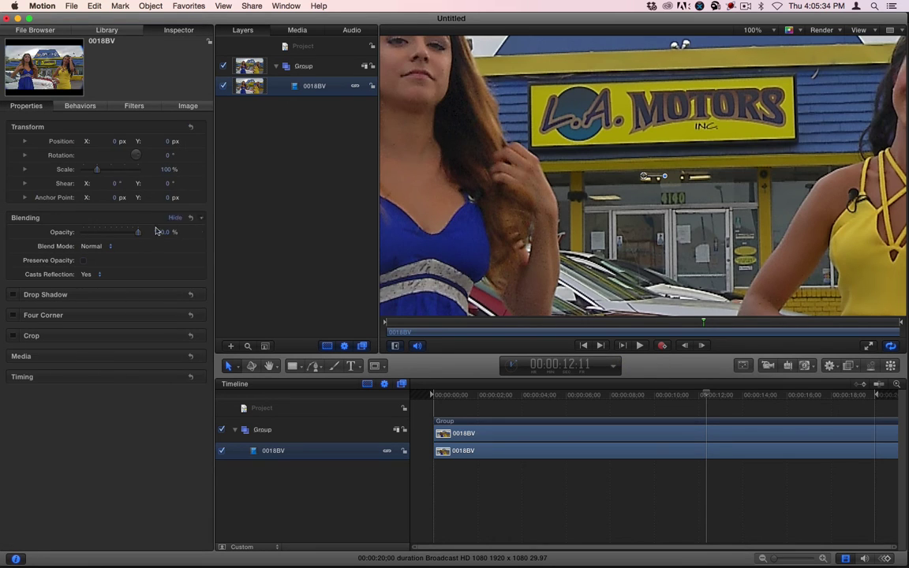
pyautogui.click(260, 408)
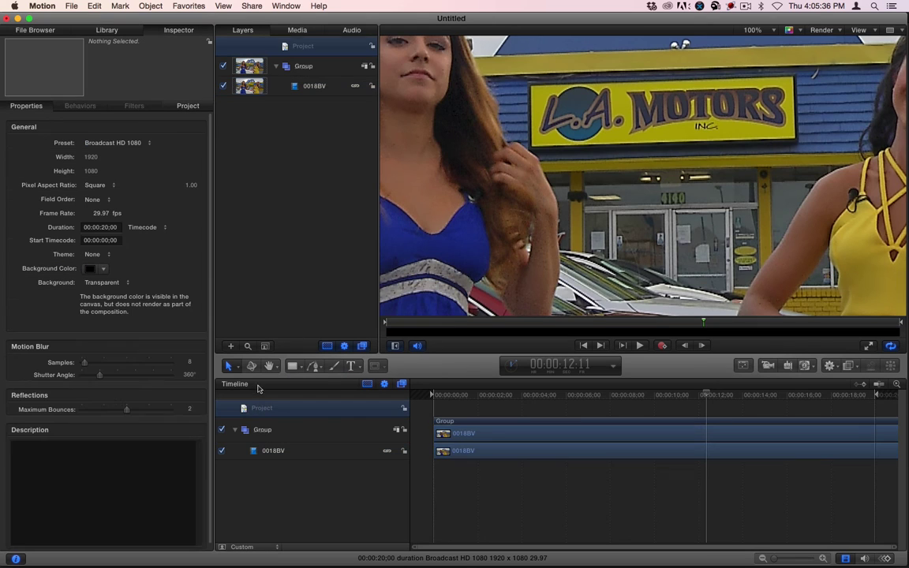
pyautogui.click(110, 226)
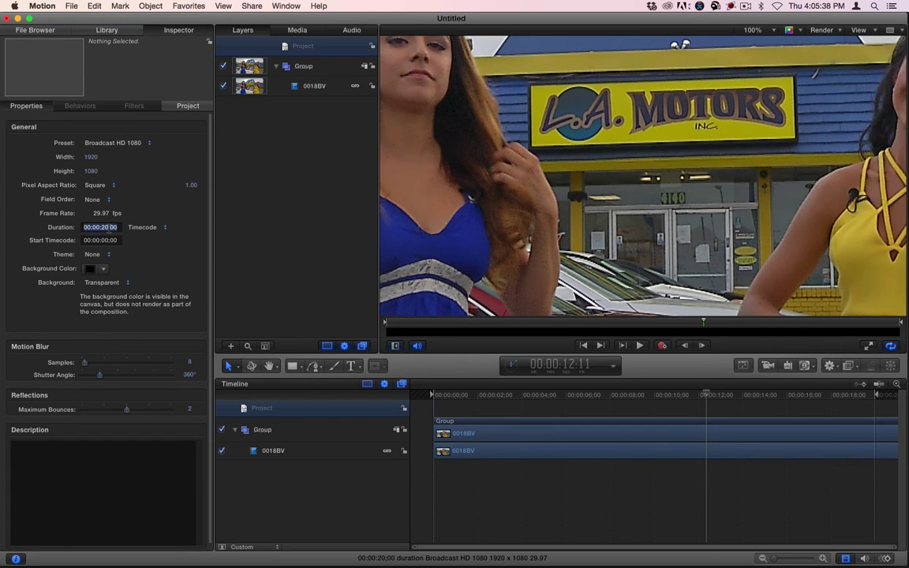
pyautogui.write('30:00')
pyautogui.press('Return')
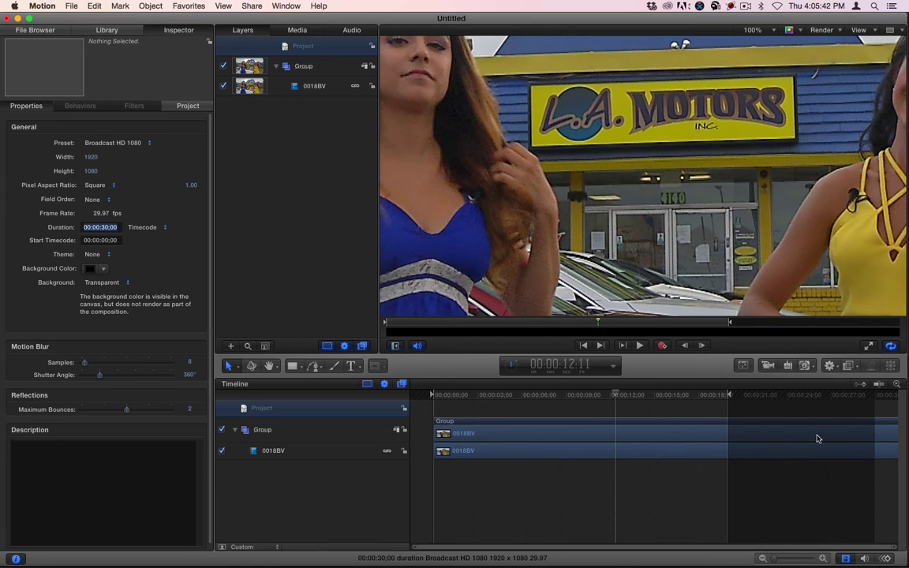
pyautogui.moveTo(729, 396); pyautogui.dragTo(876, 394)
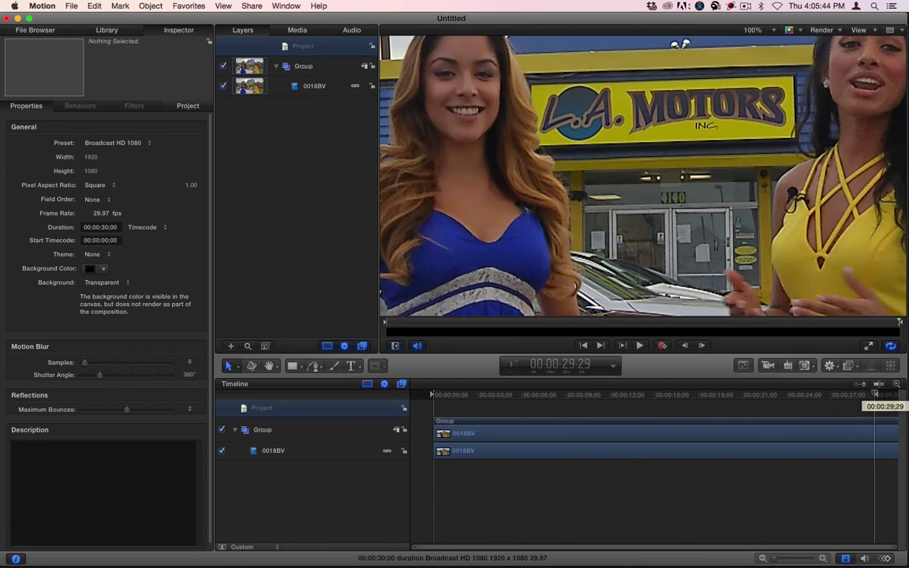
# Set the project duration to 40 seconds, fit the timeline, and go to the end of clip 0018BV at 39:03.
pyautogui.click(108, 227)
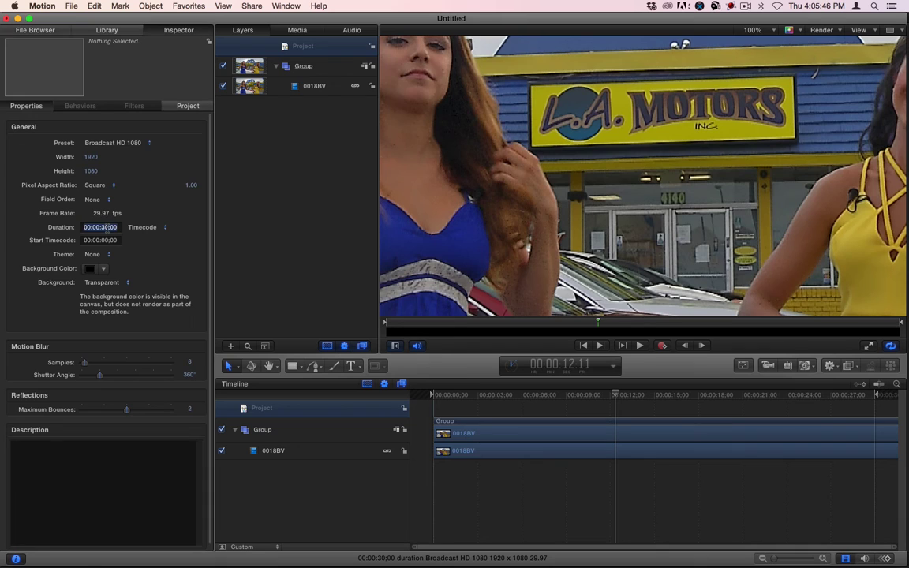
pyautogui.write('4000')
pyautogui.press('Return')
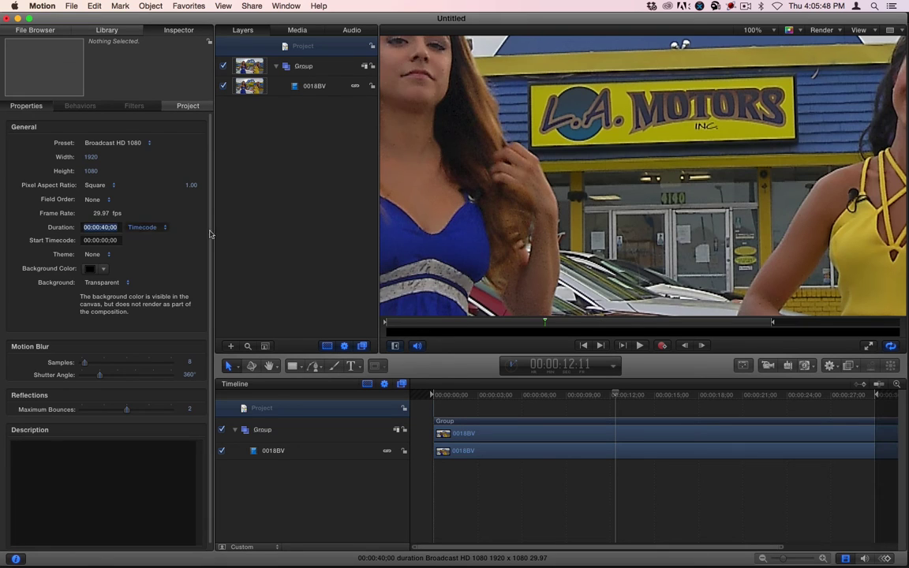
pyautogui.hotkey('shift', 'z')
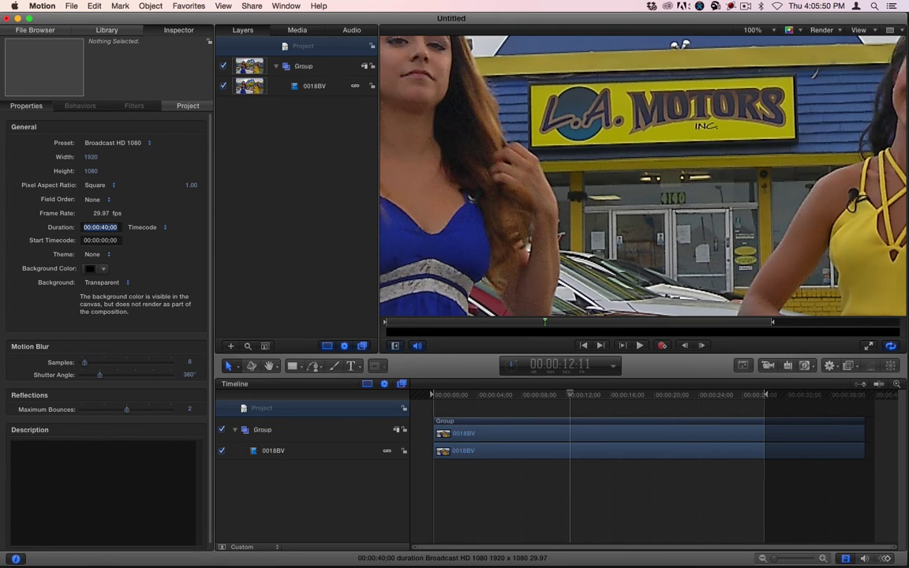
pyautogui.moveTo(764, 394)
pyautogui.mouseDown()
pyautogui.moveTo(877, 397)
pyautogui.moveTo(865, 394)
pyautogui.mouseUp()
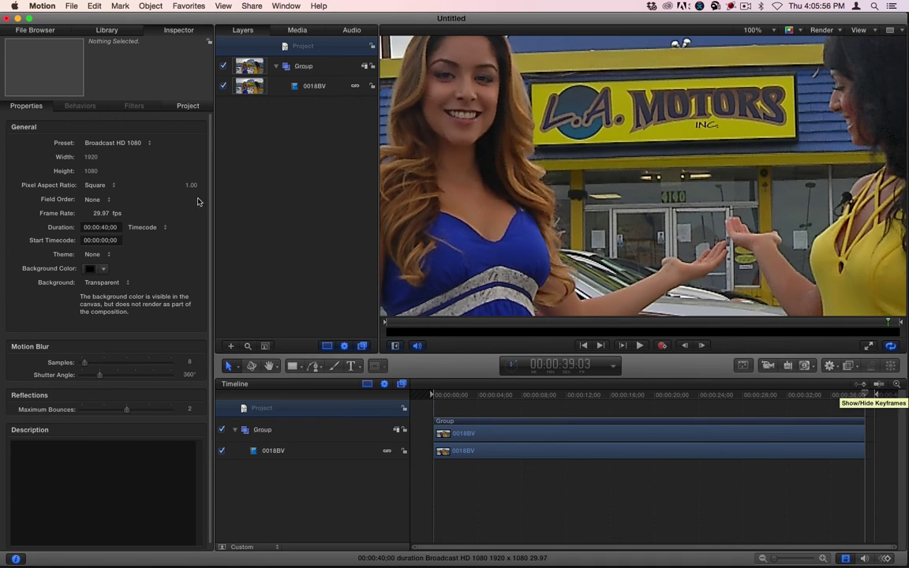
# Set the project duration to 00:00:39;03 so it matches the 0018BV clip.
pyautogui.doubleClick(103, 227)
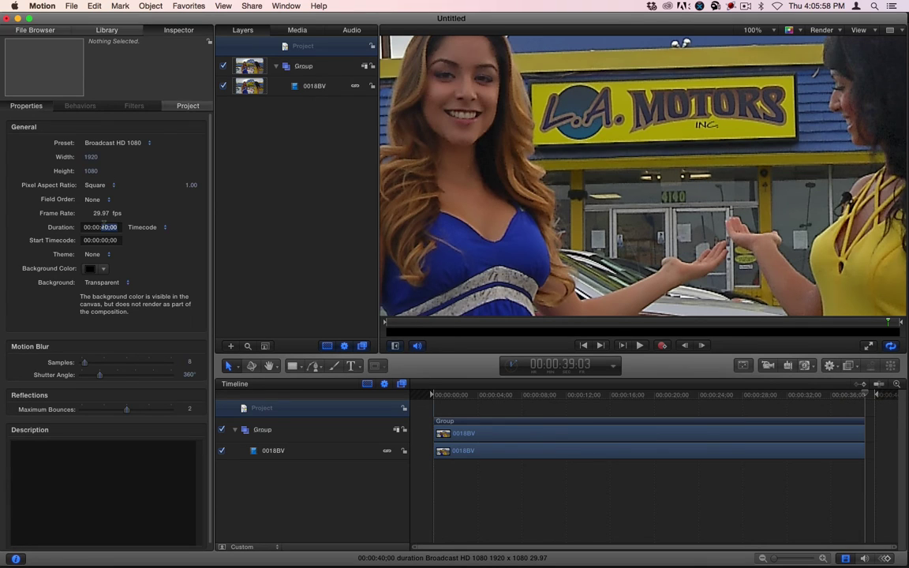
pyautogui.write('39;03')
pyautogui.press('Return')
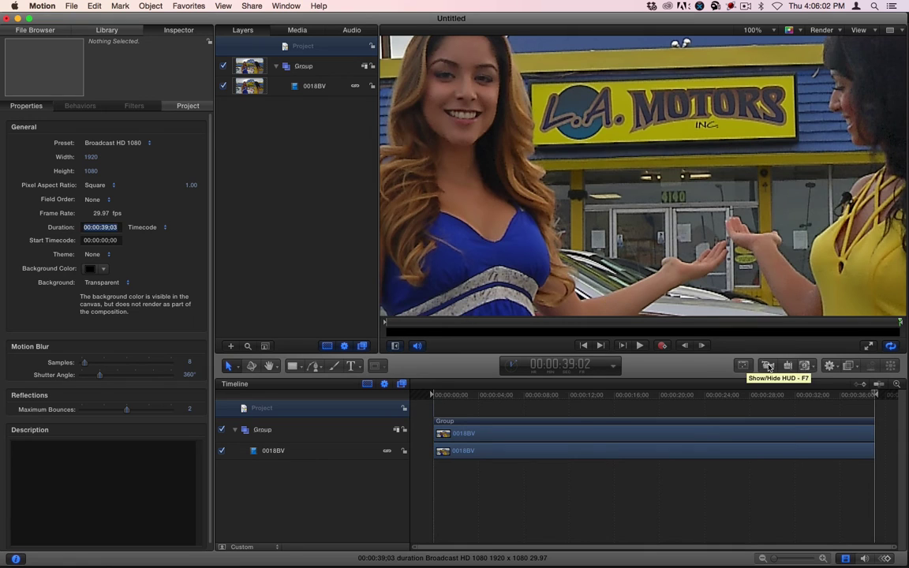
# Add the L.A. Motors Logo image from the L.A. Motors folder above 0018BV and move it to the start of the project.
pyautogui.moveTo(784, 394); pyautogui.dragTo(623, 413)
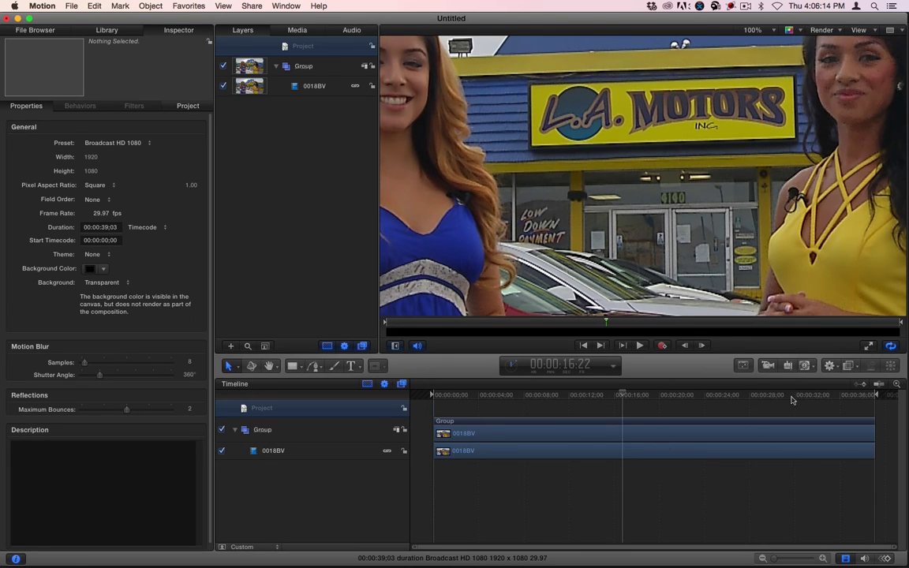
pyautogui.click(115, 545)
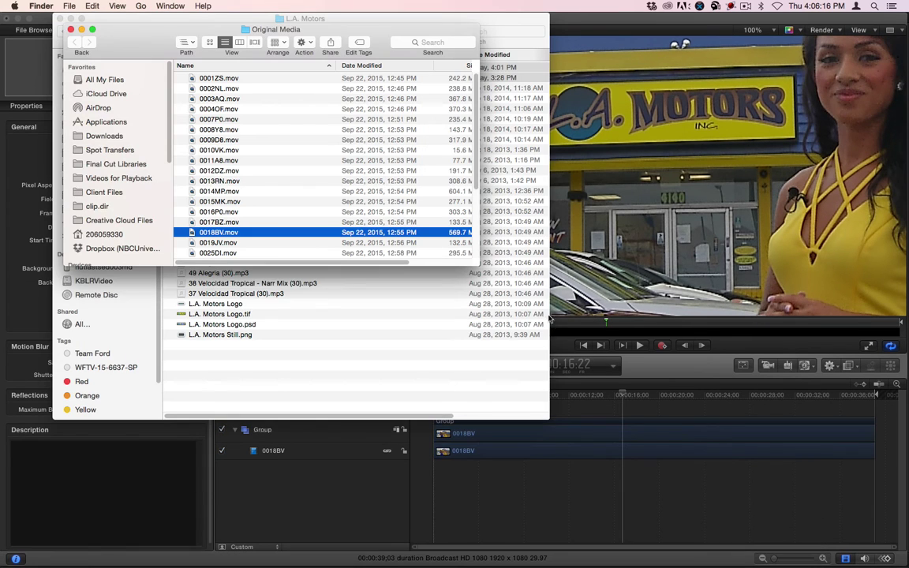
pyautogui.click(291, 314)
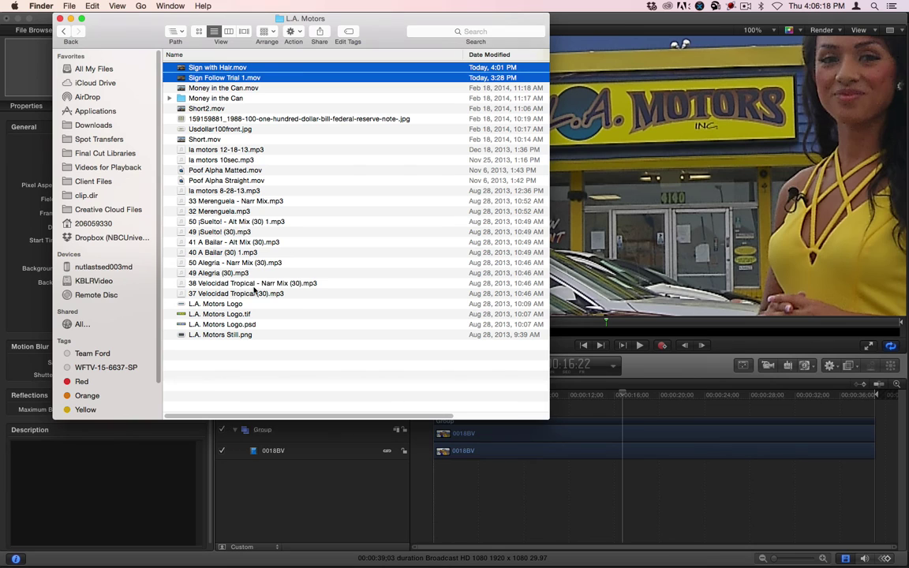
pyautogui.moveTo(211, 306); pyautogui.dragTo(290, 448)
pyautogui.click(354, 456)
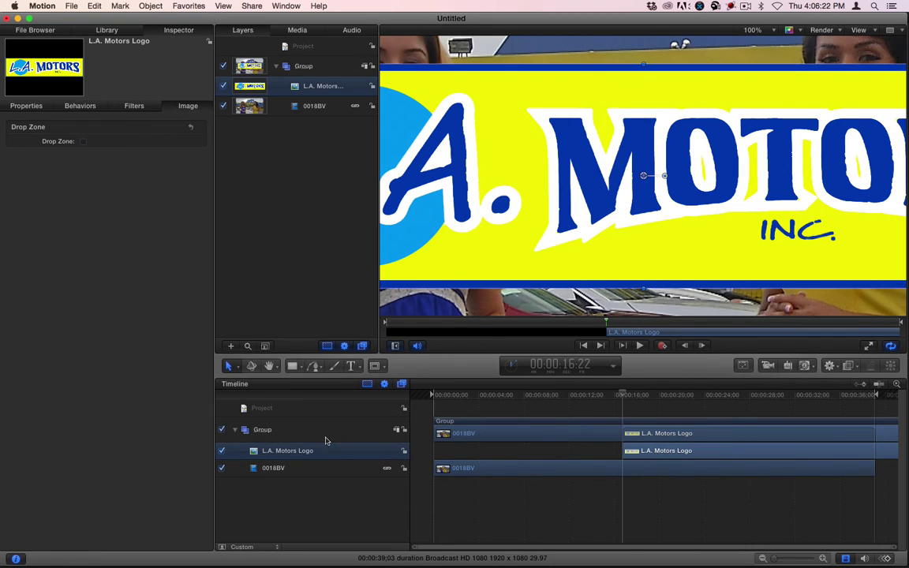
pyautogui.moveTo(681, 455); pyautogui.dragTo(519, 450)
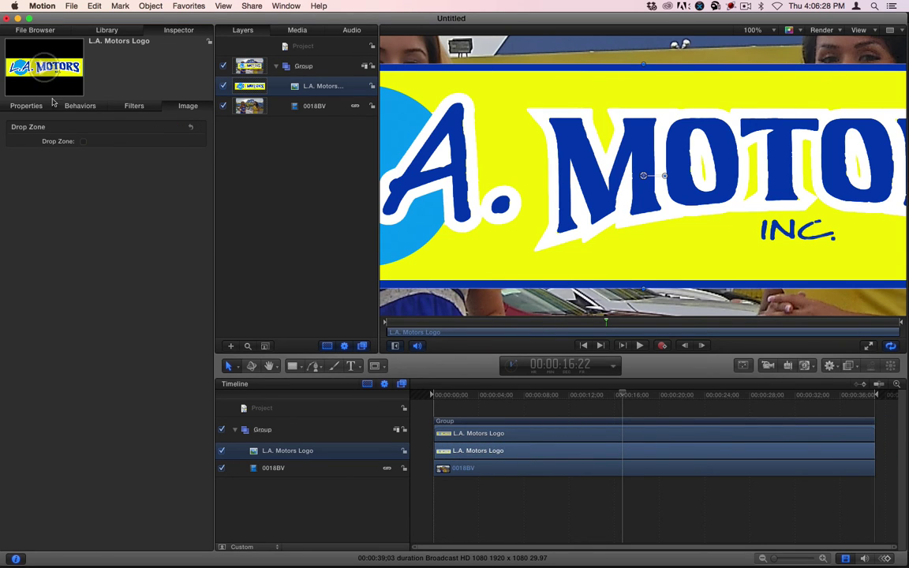
# Set the L.A. Motors Logo layer's opacity to 50%.
pyautogui.click(28, 104)
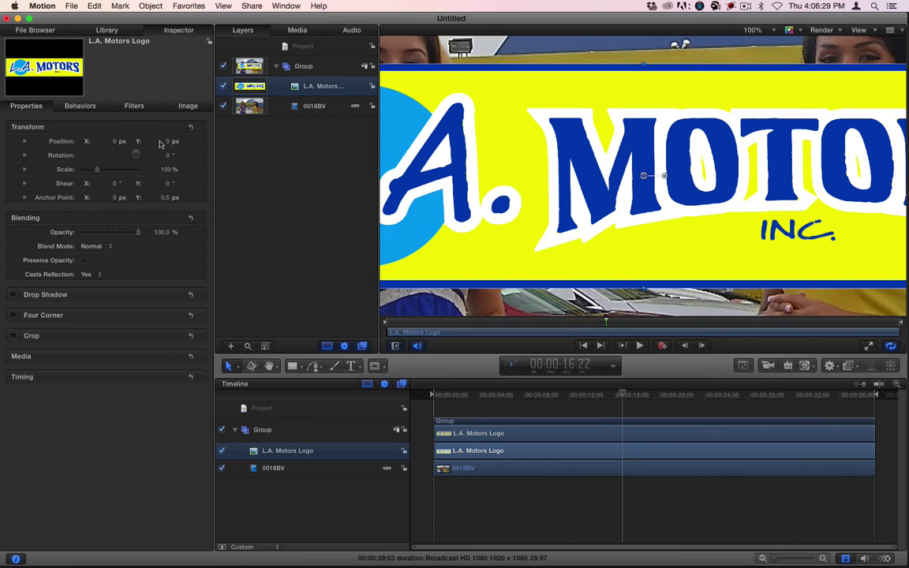
pyautogui.click(160, 234)
pyautogui.write('50')
pyautogui.press('Return')
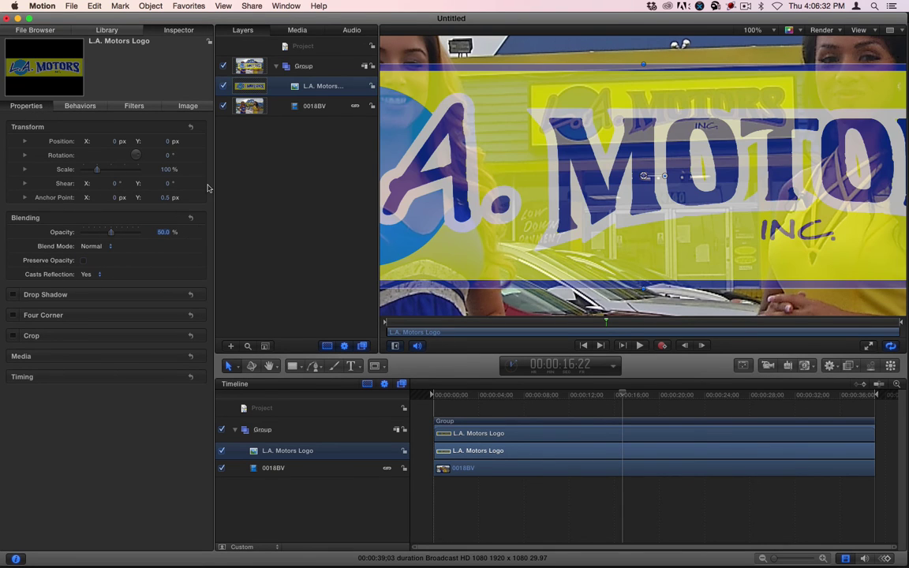
# Enable Four Corner on the L.A. Motors Logo and roughly pin its corners onto the storefront sign: top Y -17 and -37, bottom Y 267 and 261.
pyautogui.click(13, 315)
pyautogui.click(173, 314)
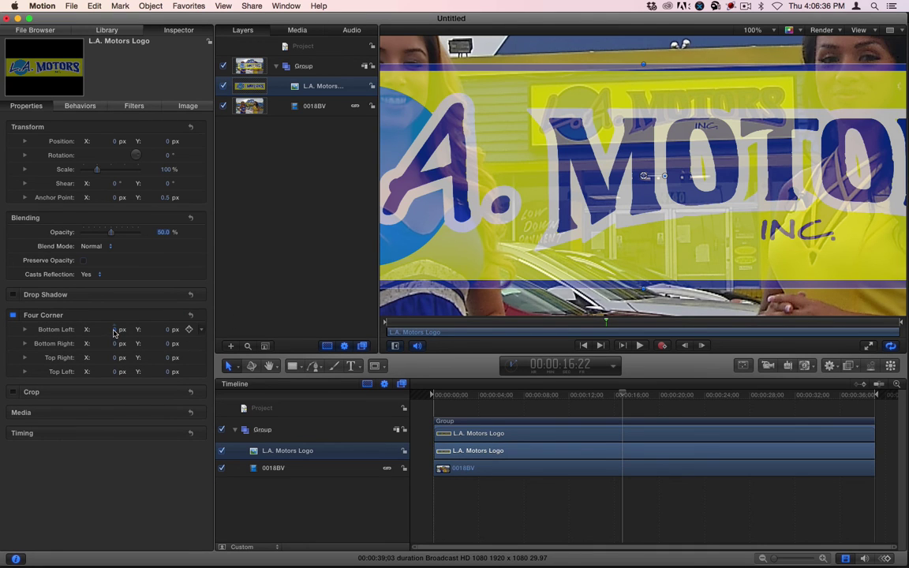
pyautogui.moveTo(112, 357); pyautogui.dragTo(79, 358)
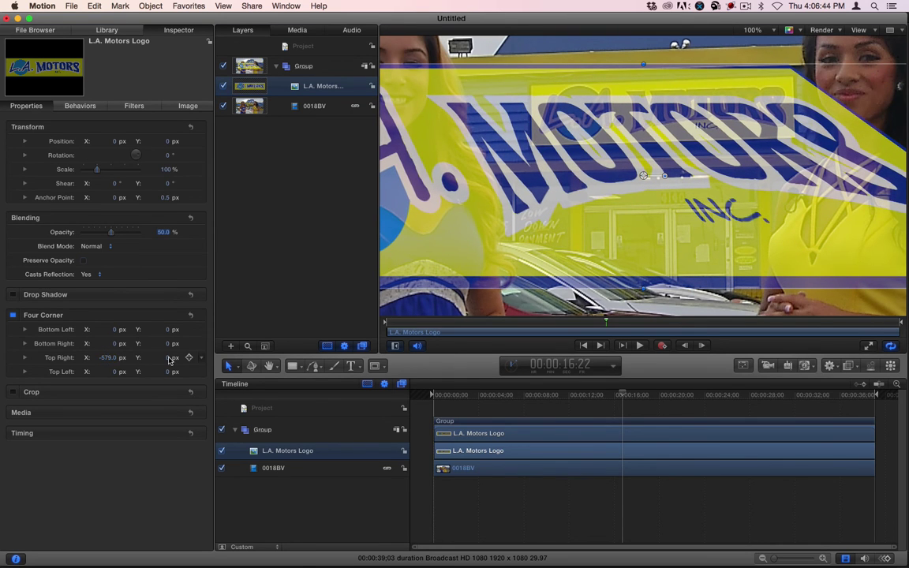
pyautogui.moveTo(168, 357)
pyautogui.mouseDown()
pyautogui.moveTo(125, 372)
pyautogui.moveTo(157, 371)
pyautogui.mouseUp()
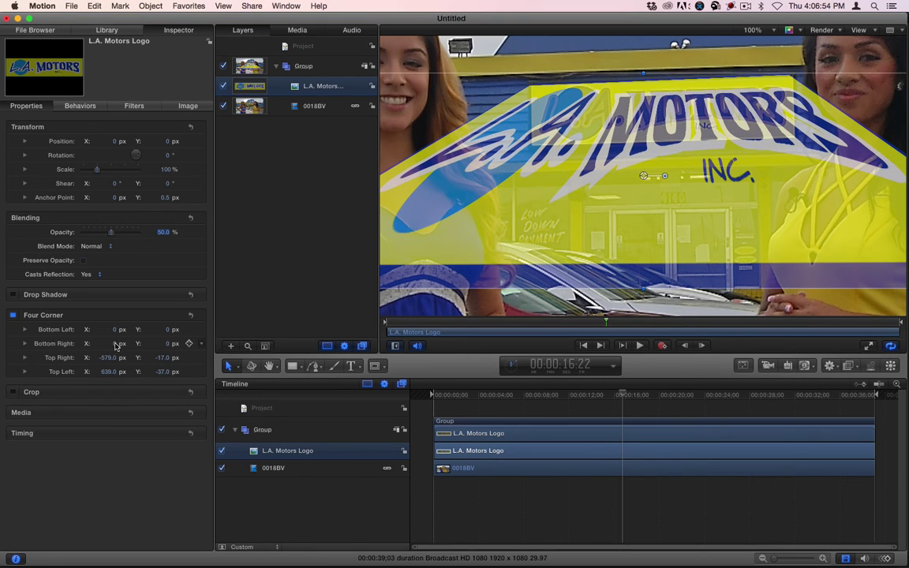
pyautogui.moveTo(115, 343); pyautogui.dragTo(89, 343)
pyautogui.moveTo(167, 344); pyautogui.dragTo(119, 329)
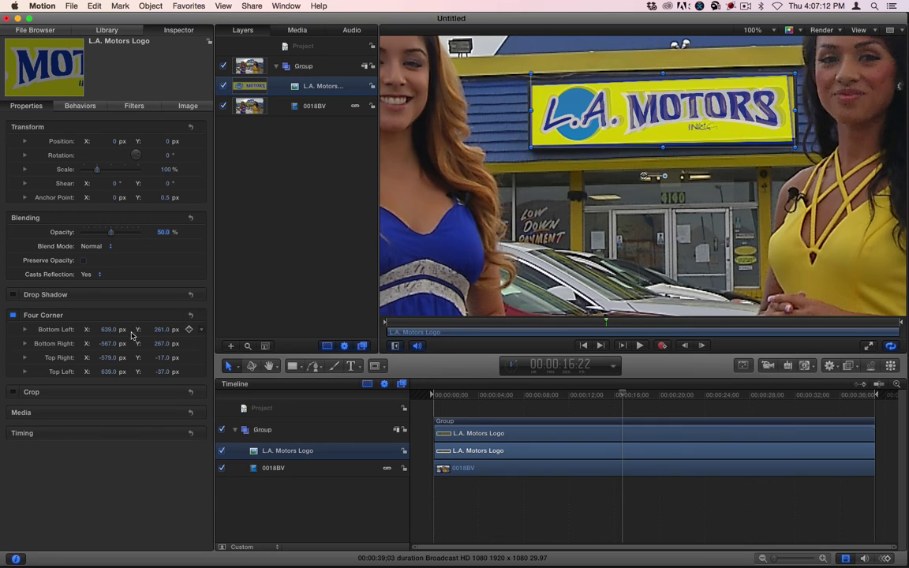
# Fine-tune the logo's Four Corner offsets: bottom left 639, 260; bottom right -561, 273; top right -567, -19; top left 636, -35.
pyautogui.moveTo(158, 329); pyautogui.dragTo(163, 330)
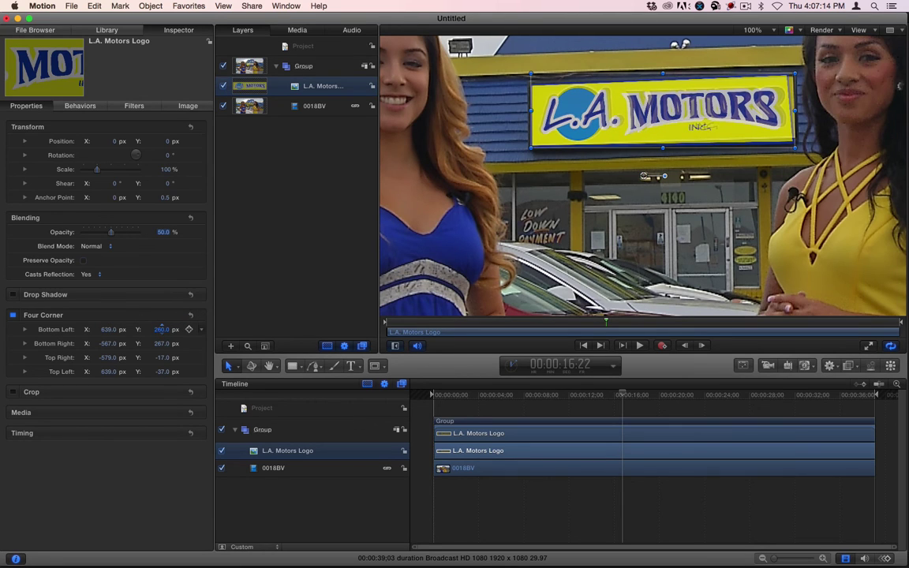
pyautogui.moveTo(107, 344); pyautogui.dragTo(165, 345)
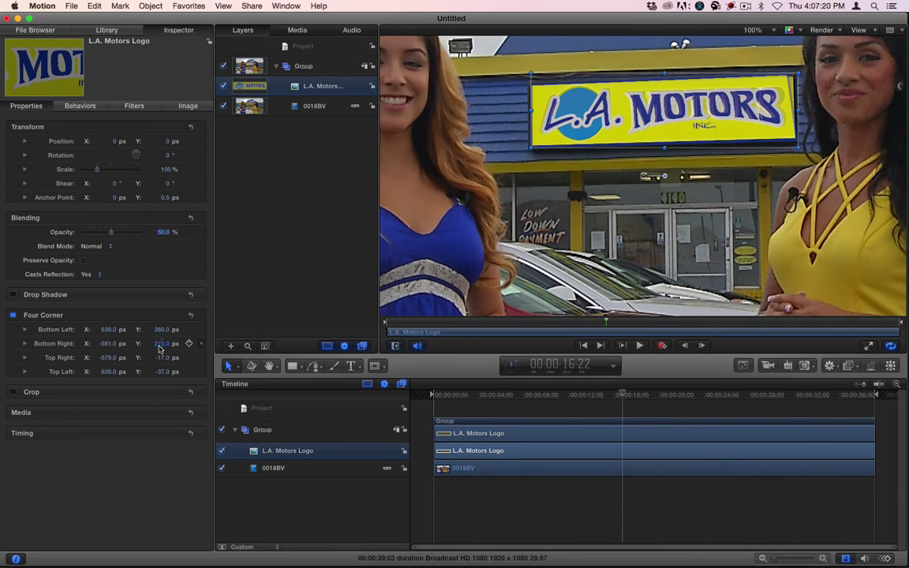
pyautogui.moveTo(107, 357); pyautogui.dragTo(158, 359)
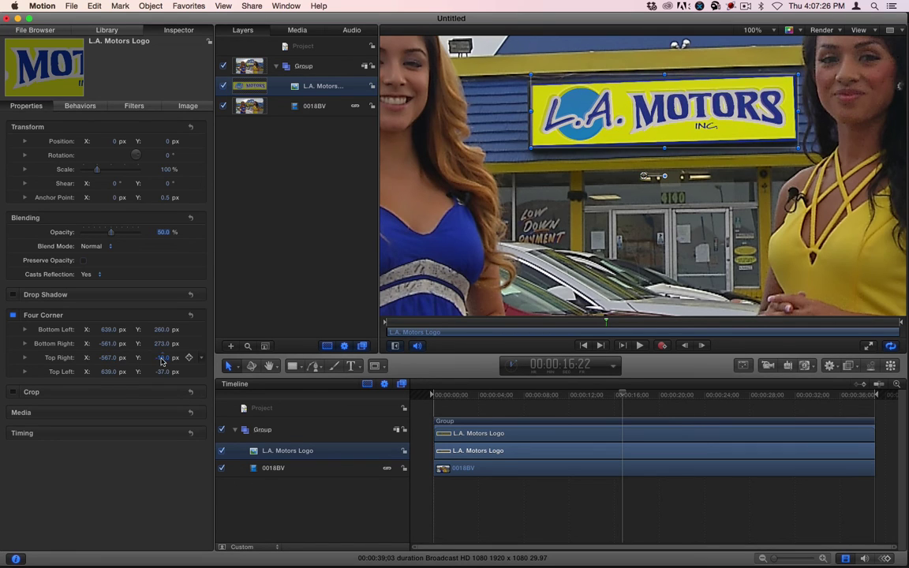
pyautogui.moveTo(108, 375); pyautogui.dragTo(108, 376)
pyautogui.moveTo(108, 373); pyautogui.dragTo(106, 373)
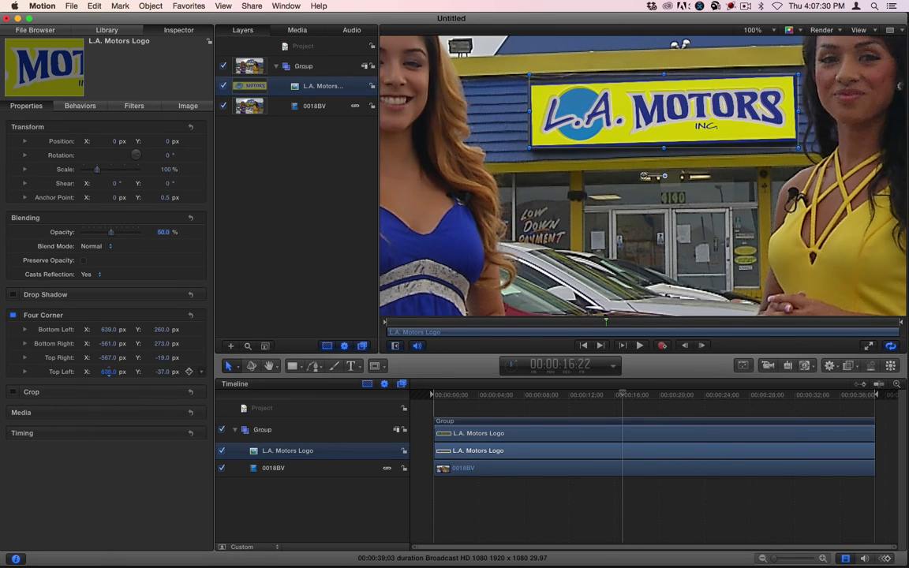
pyautogui.moveTo(162, 371); pyautogui.dragTo(161, 371)
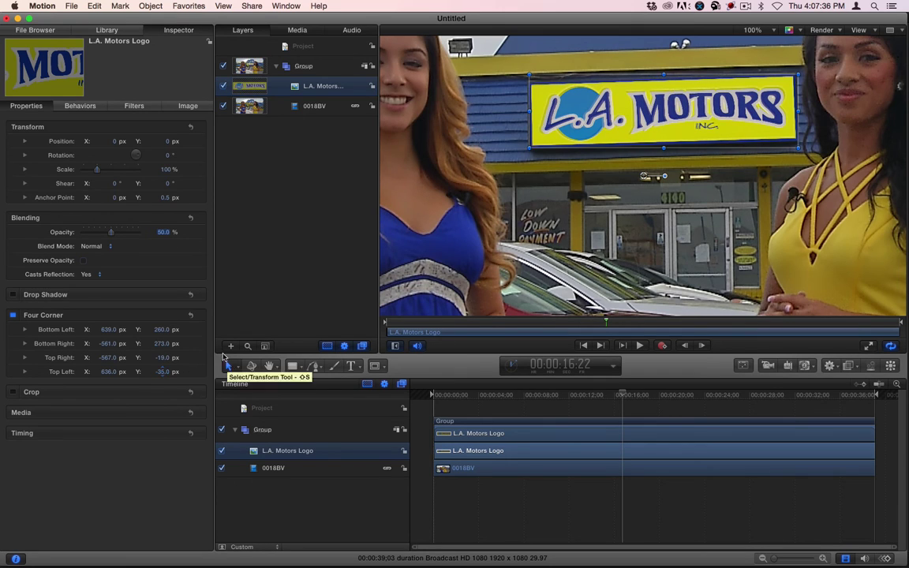
# Set the logo's opacity to 100% and apply the Hue/Saturation colour correction filter to it.
pyautogui.moveTo(163, 233); pyautogui.dragTo(163, 231)
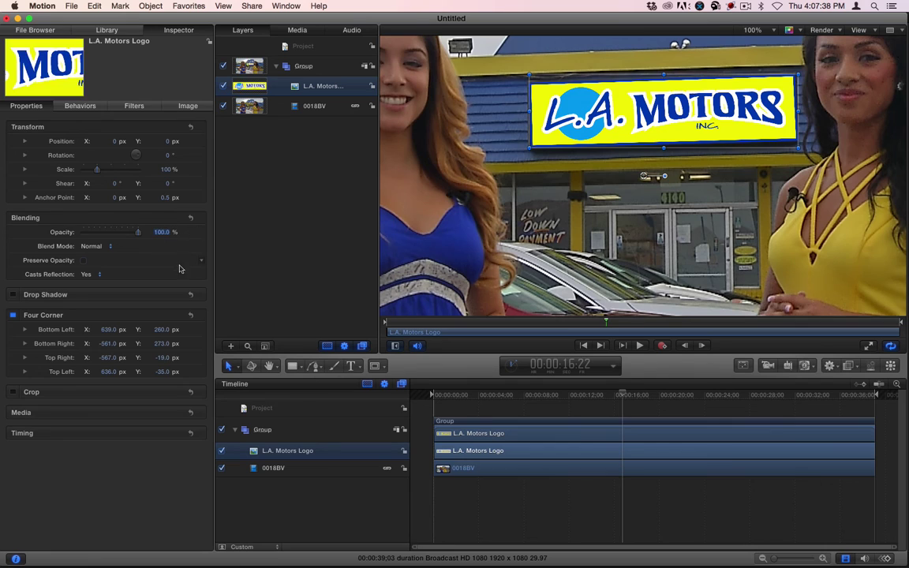
pyautogui.press('super+2')
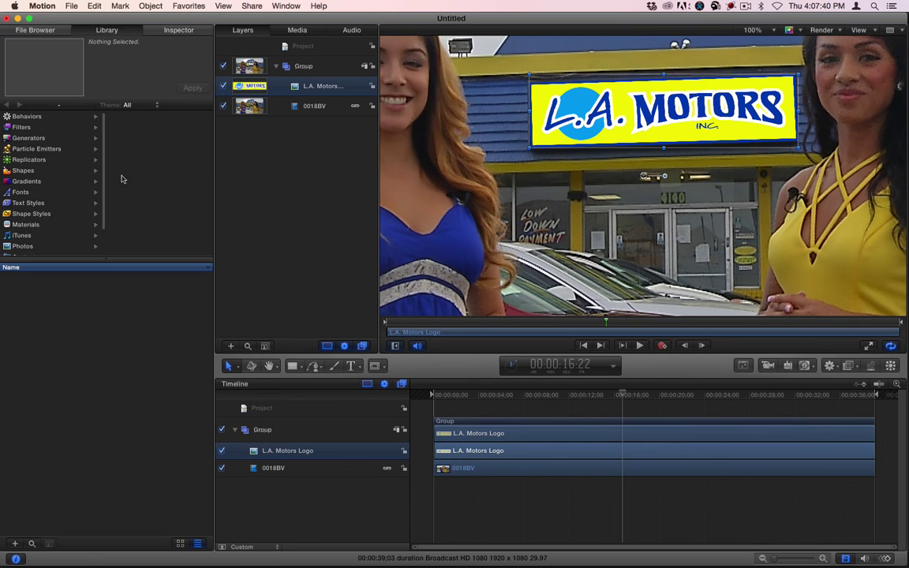
pyautogui.click(22, 126)
pyautogui.click(158, 147)
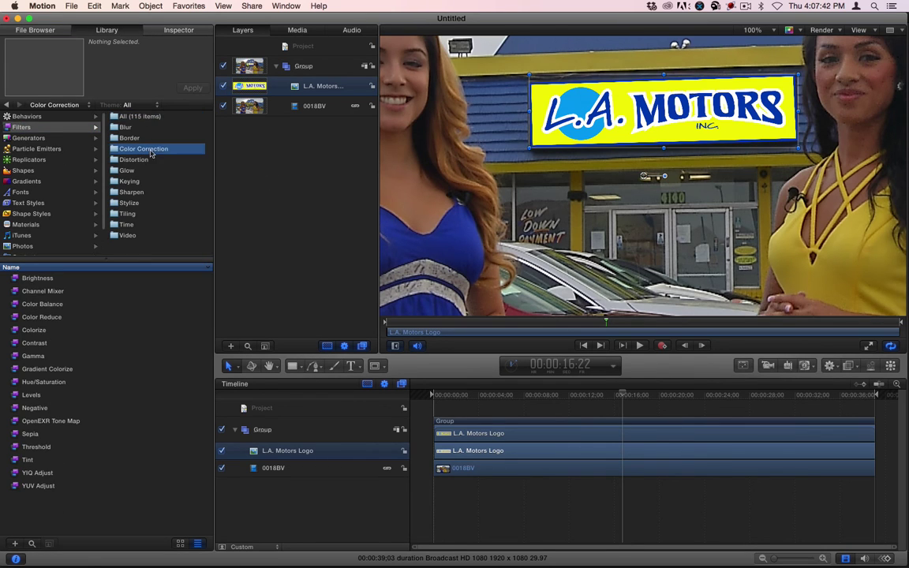
pyautogui.moveTo(35, 384); pyautogui.dragTo(314, 451)
# Match the logo's colour to the footage with Hue/Saturation: hue 347°, saturation -0.2, value 0.7.
pyautogui.click(180, 30)
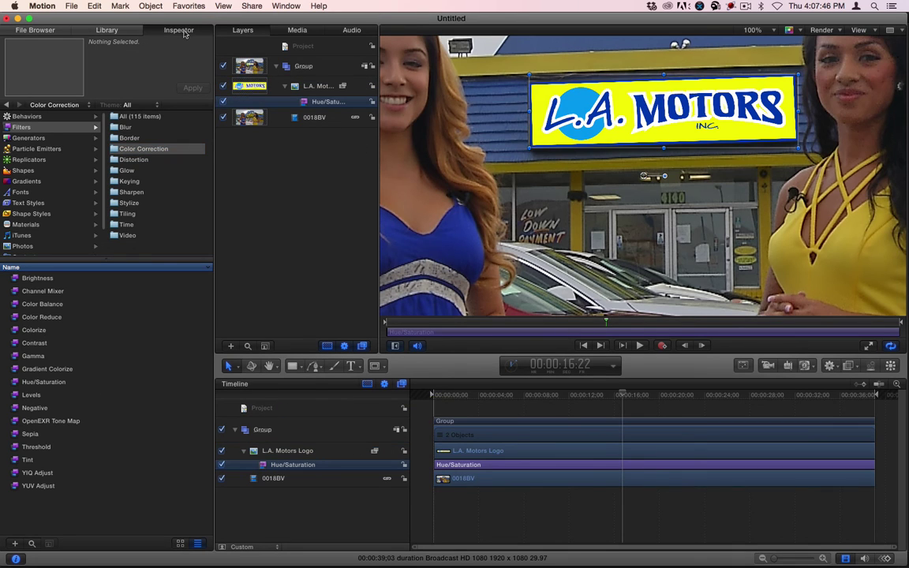
pyautogui.moveTo(163, 141); pyautogui.dragTo(277, 140)
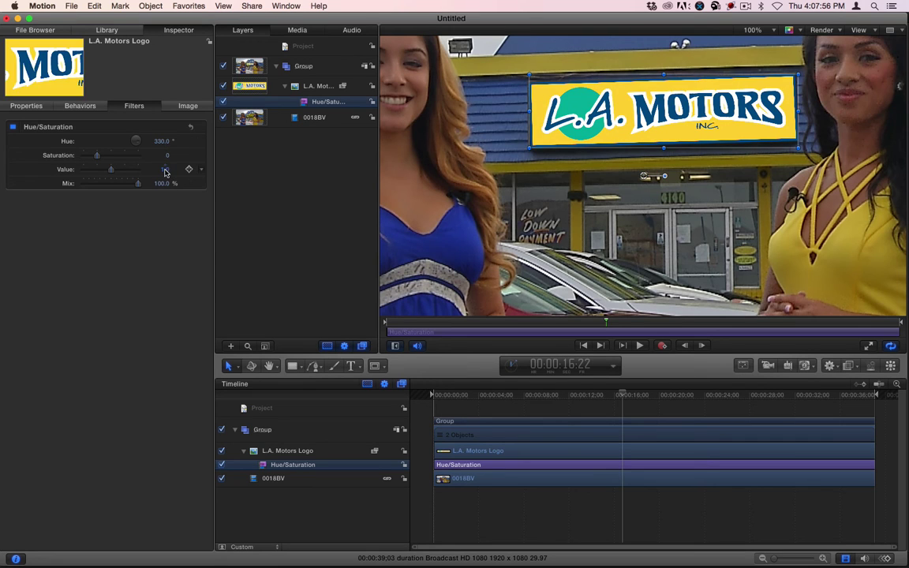
pyautogui.moveTo(148, 161); pyautogui.dragTo(108, 169)
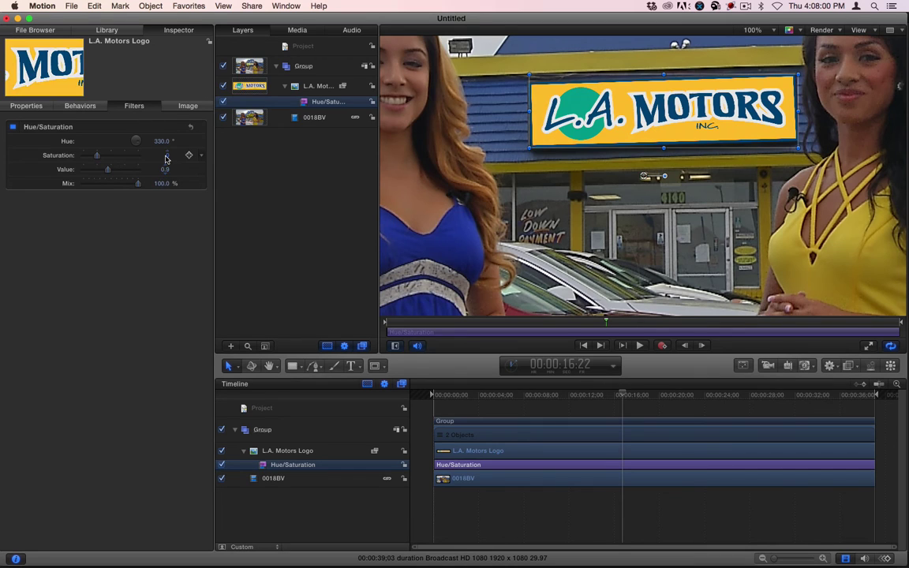
pyautogui.moveTo(166, 160); pyautogui.dragTo(158, 160)
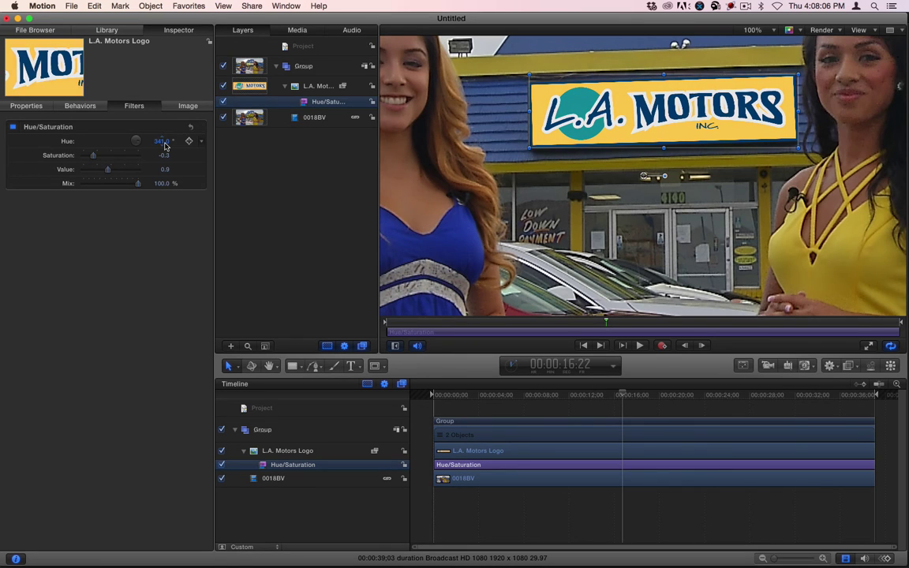
pyautogui.moveTo(164, 155)
pyautogui.mouseDown()
pyautogui.moveTo(148, 155)
pyautogui.moveTo(156, 168)
pyautogui.moveTo(168, 169)
pyautogui.moveTo(160, 168)
pyautogui.moveTo(164, 140)
pyautogui.mouseUp()
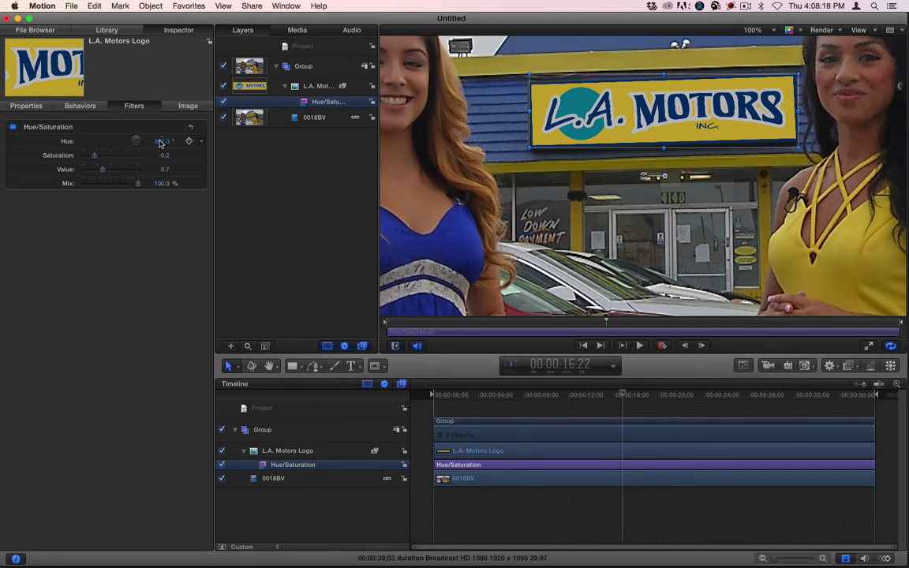
pyautogui.moveTo(160, 143); pyautogui.dragTo(162, 170)
# Fit the whole frame in view and scrub through the clip to check the sign against the two presenters, stopping at 00:00:25;18.
pyautogui.click(583, 401)
pyautogui.moveTo(582, 401); pyautogui.dragTo(559, 398)
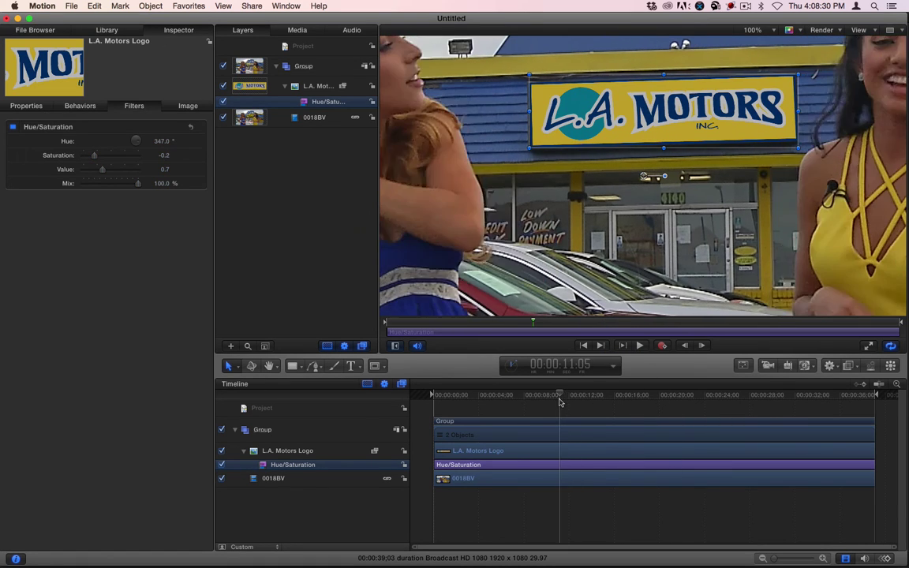
pyautogui.click(761, 31)
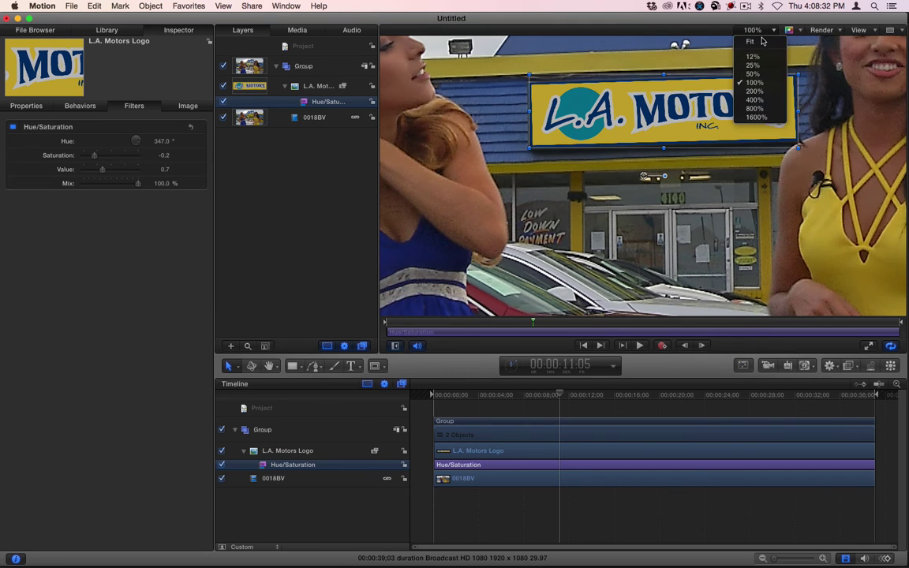
pyautogui.click(754, 36)
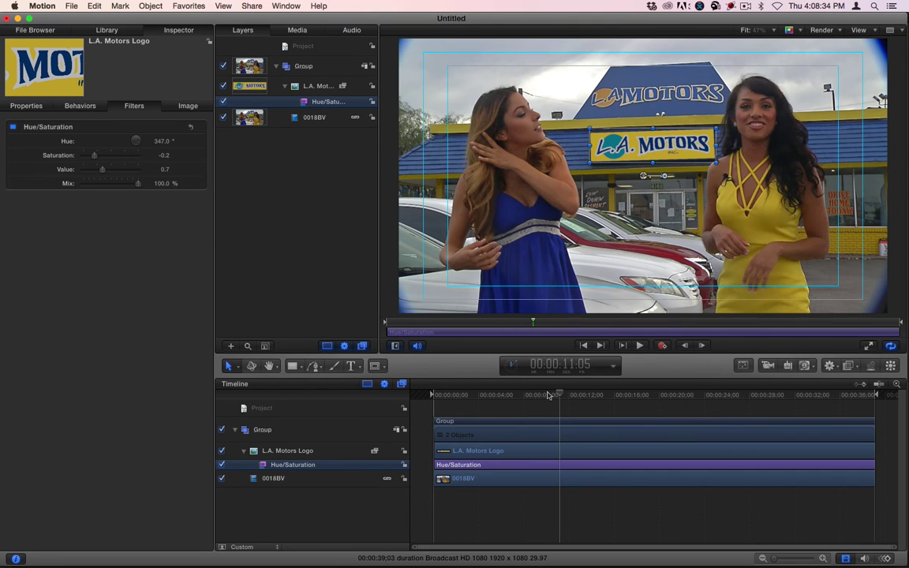
pyautogui.moveTo(559, 395); pyautogui.dragTo(740, 398)
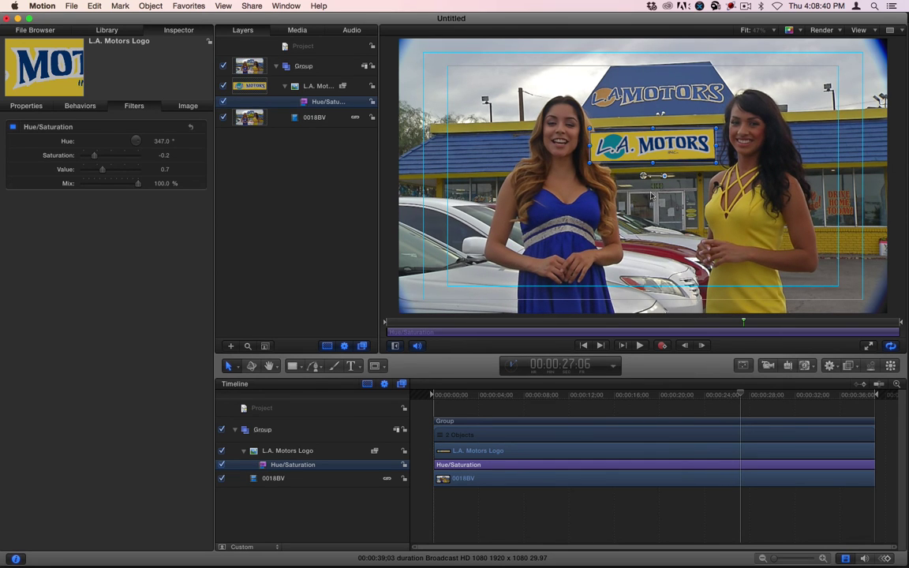
pyautogui.moveTo(704, 397); pyautogui.dragTo(722, 394)
# Duplicate clip 0018BV above the L.A. Motors Logo layer and apply the Keyer filter to the copy.
pyautogui.click(273, 481)
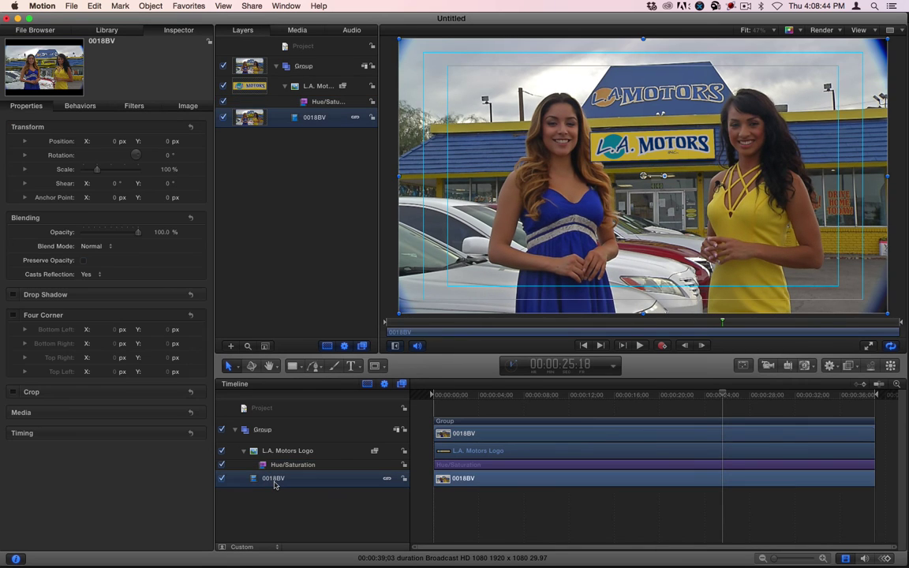
pyautogui.moveTo(274, 485); pyautogui.dragTo(273, 448)
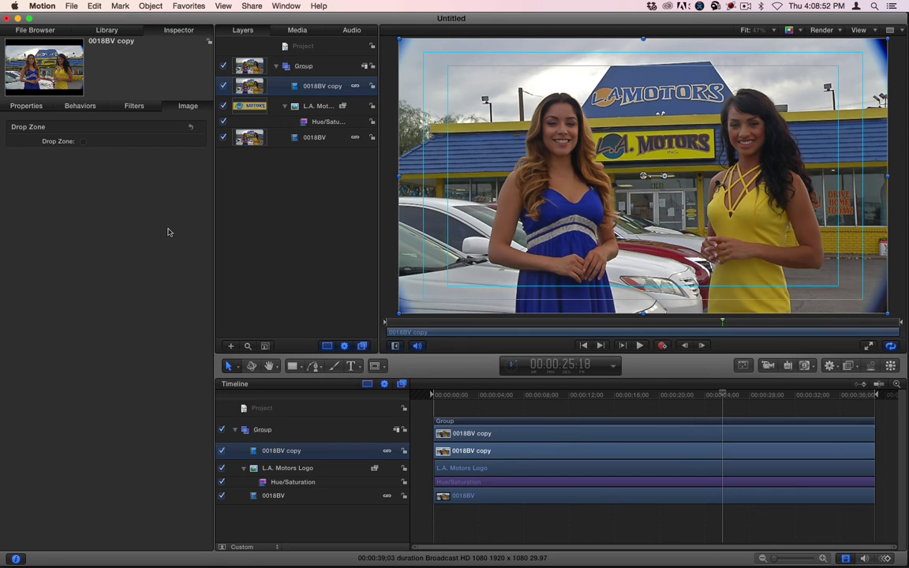
pyautogui.click(107, 30)
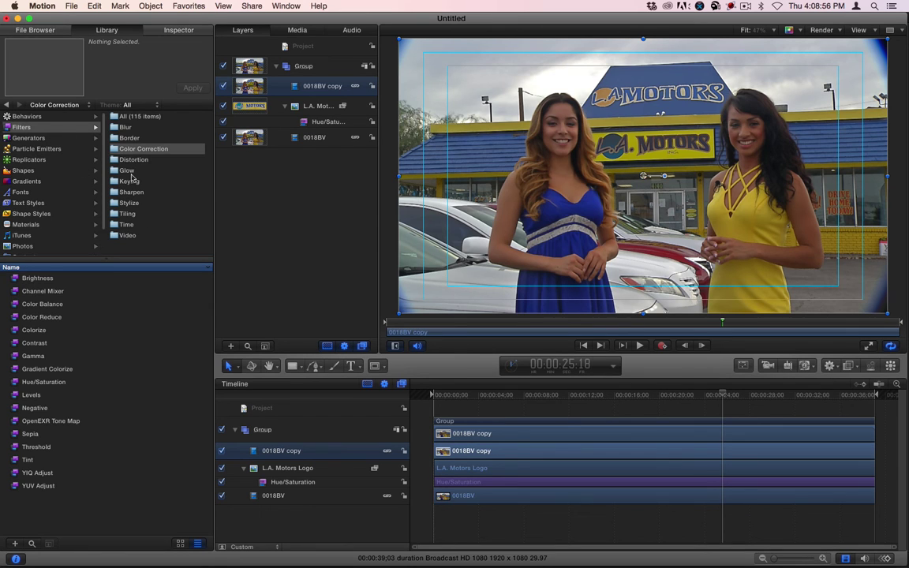
pyautogui.click(130, 181)
pyautogui.moveTo(32, 278); pyautogui.dragTo(295, 452)
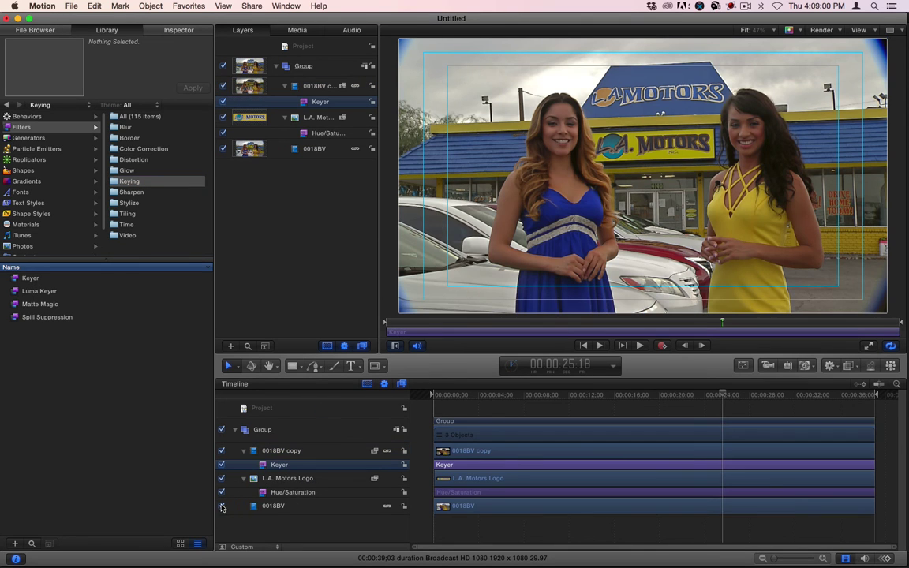
# Hide the original 0018BV and L.A. Motors Logo layers and show transparency as a checkerboard so only the keyed copy is displayed.
pyautogui.click(221, 507)
pyautogui.click(773, 30)
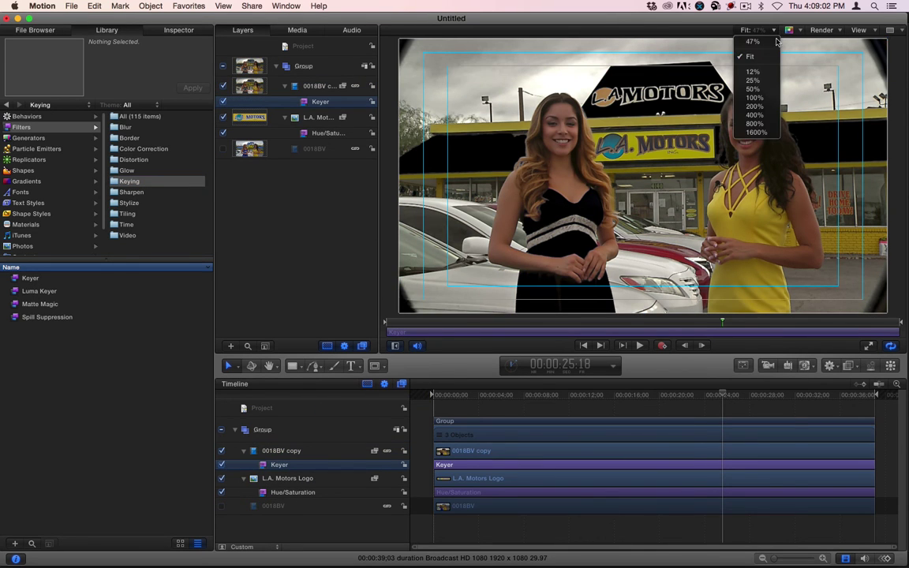
pyautogui.click(769, 42)
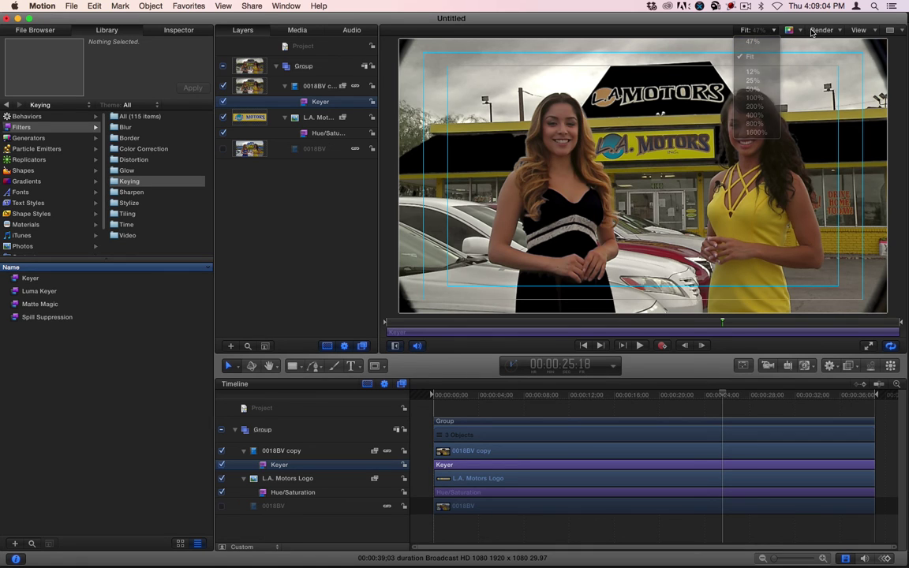
pyautogui.click(788, 30)
pyautogui.click(800, 51)
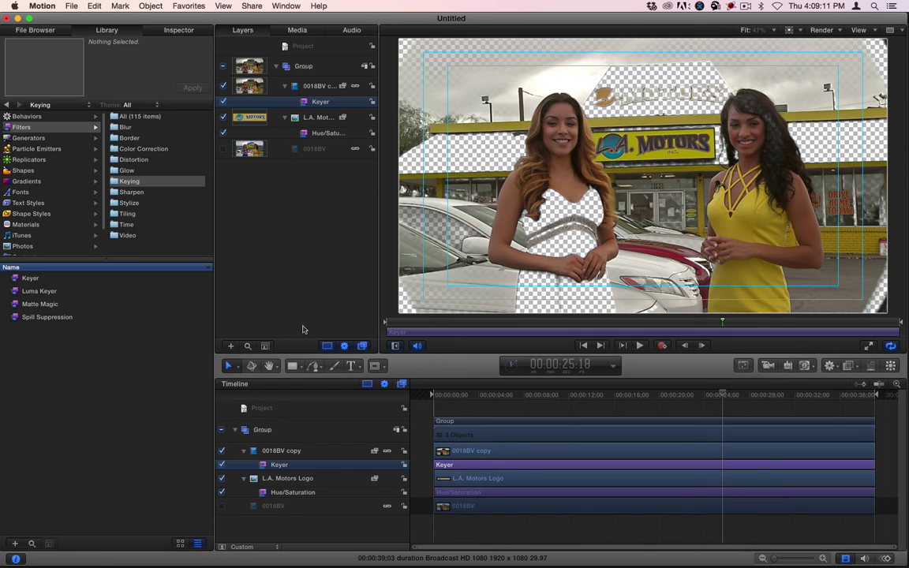
pyautogui.click(221, 478)
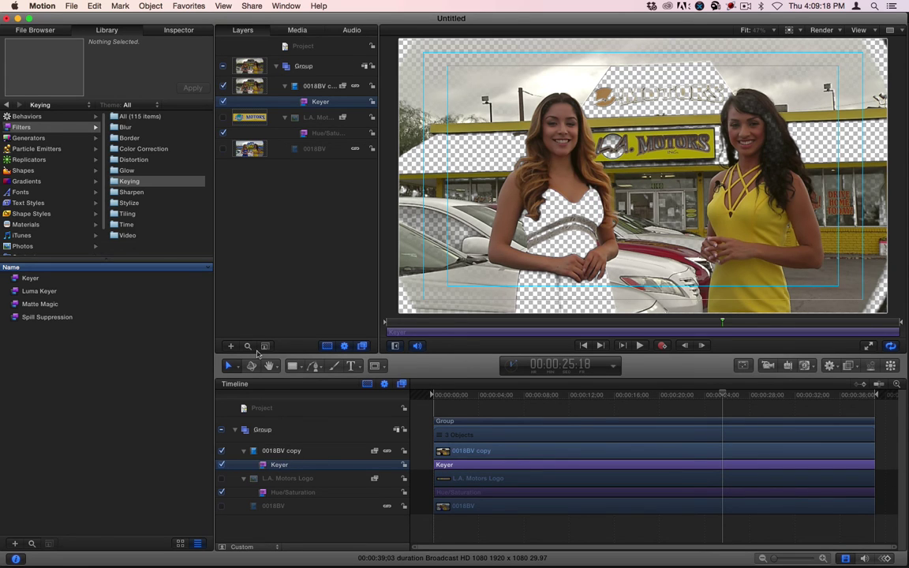
# Sample the blue-dress presenter's hair beside the sign as the Keyer colour and invert the key.
pyautogui.click(170, 29)
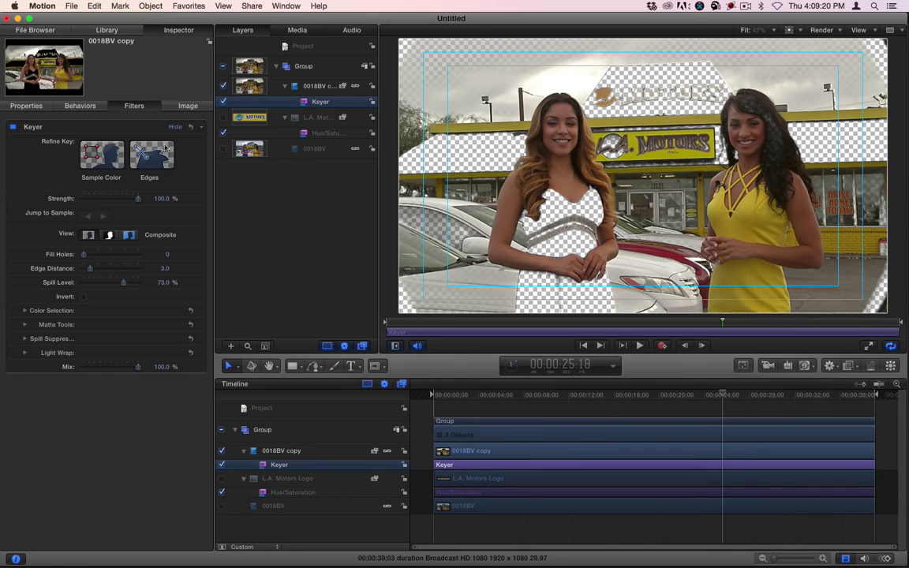
pyautogui.click(590, 150)
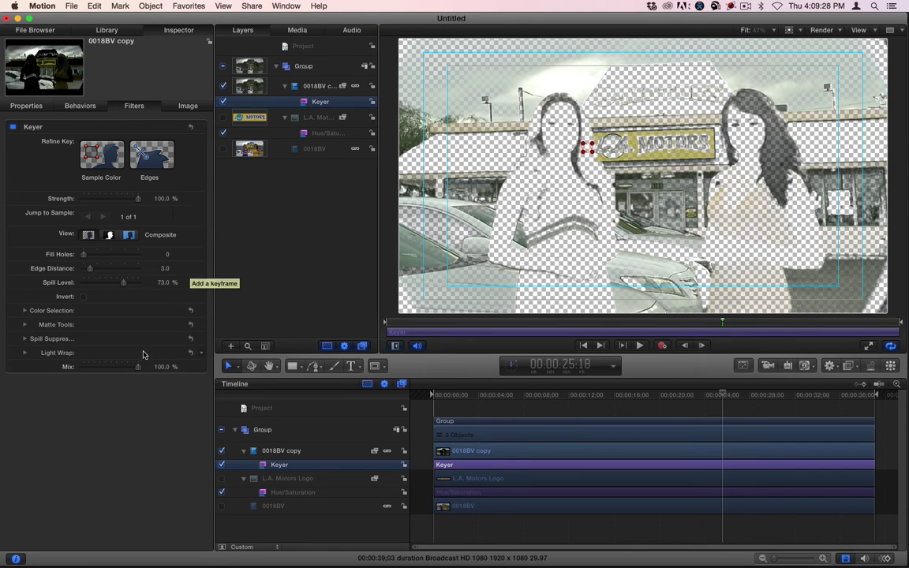
pyautogui.click(82, 296)
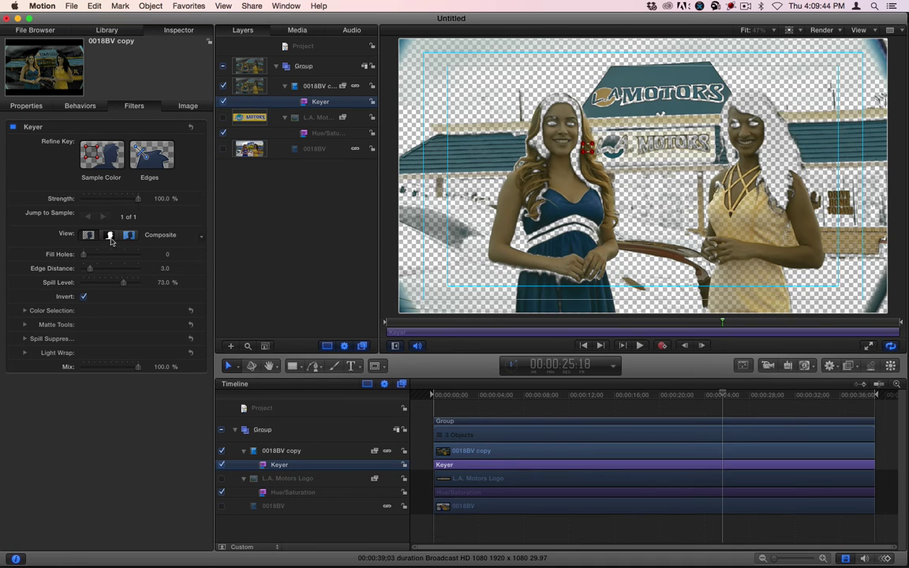
# Delete the hair colour sample from the Keyer on the 0018BV copy.
pyautogui.click(110, 159)
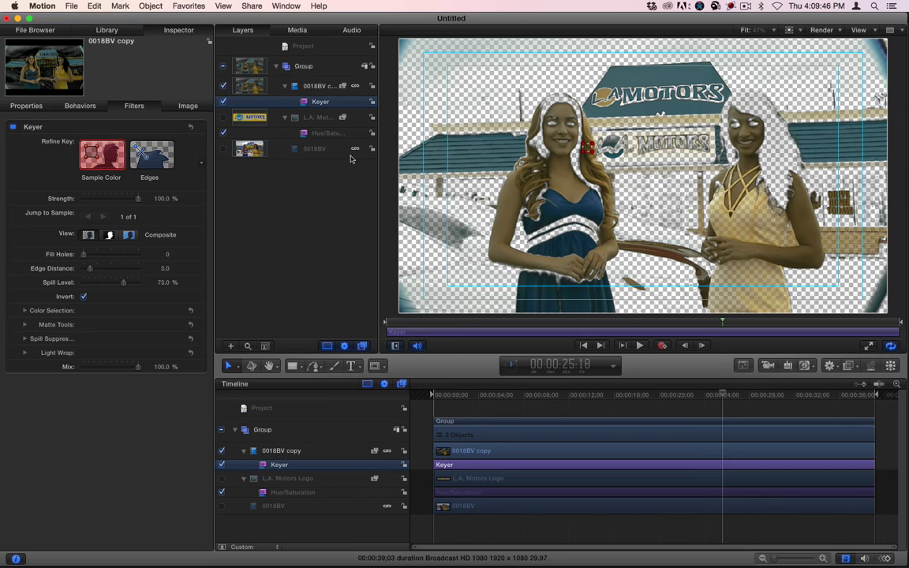
pyautogui.click(588, 149)
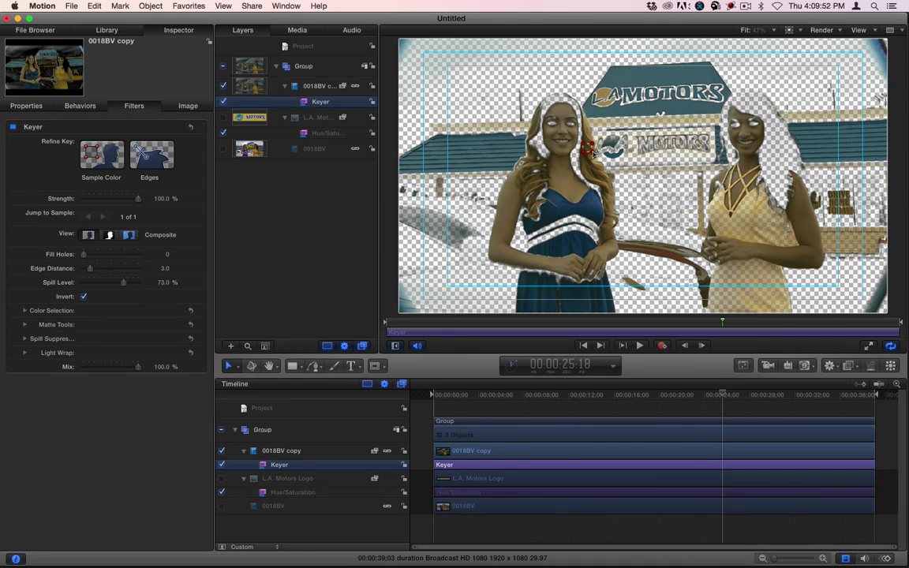
pyautogui.press('Delete')
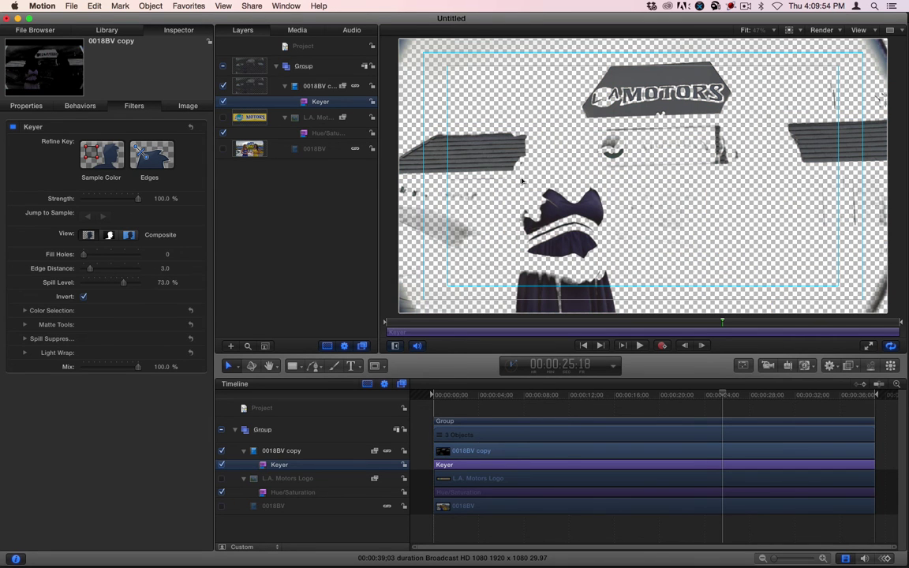
# Manually narrow the Keyer's chroma range to a blue-violet wedge and return the Color Selection graph to Scrub Boxes.
pyautogui.click(25, 310)
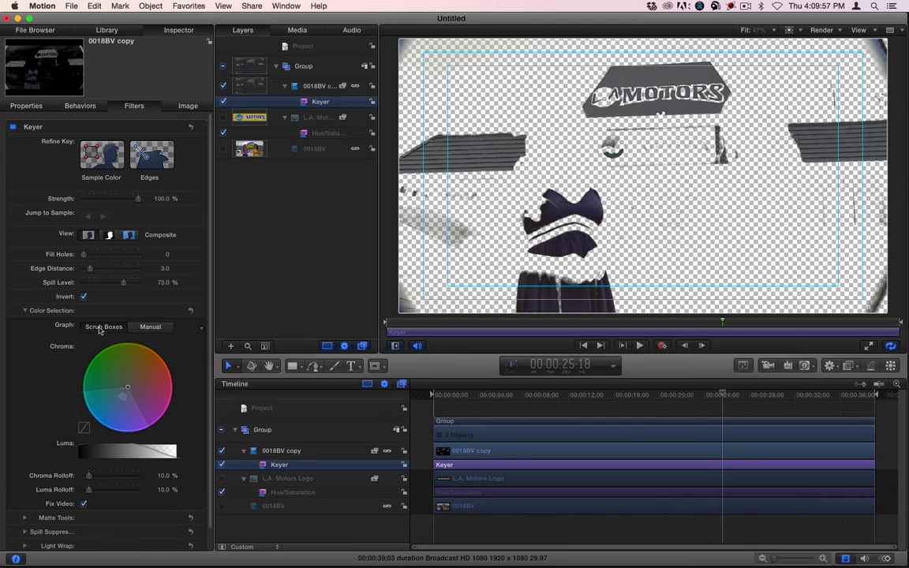
pyautogui.click(142, 328)
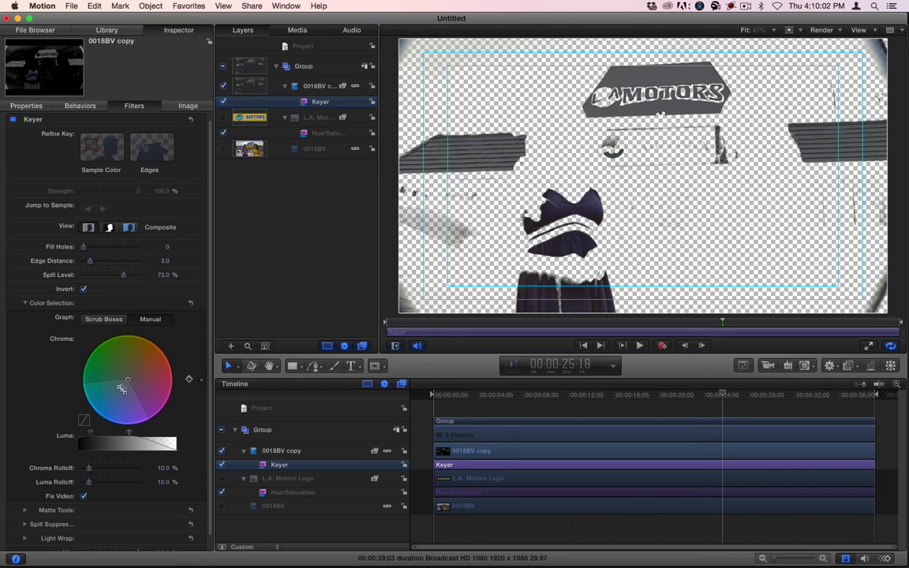
pyautogui.moveTo(118, 384)
pyautogui.mouseDown()
pyautogui.moveTo(141, 371)
pyautogui.moveTo(97, 380)
pyautogui.moveTo(153, 402)
pyautogui.moveTo(114, 416)
pyautogui.moveTo(131, 388)
pyautogui.moveTo(118, 347)
pyautogui.moveTo(128, 382)
pyautogui.mouseUp()
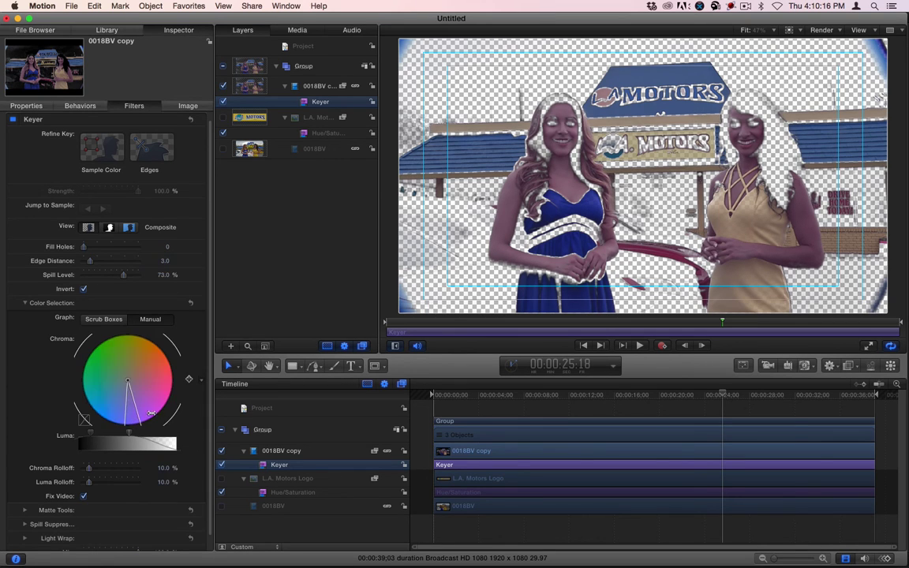
pyautogui.click(152, 318)
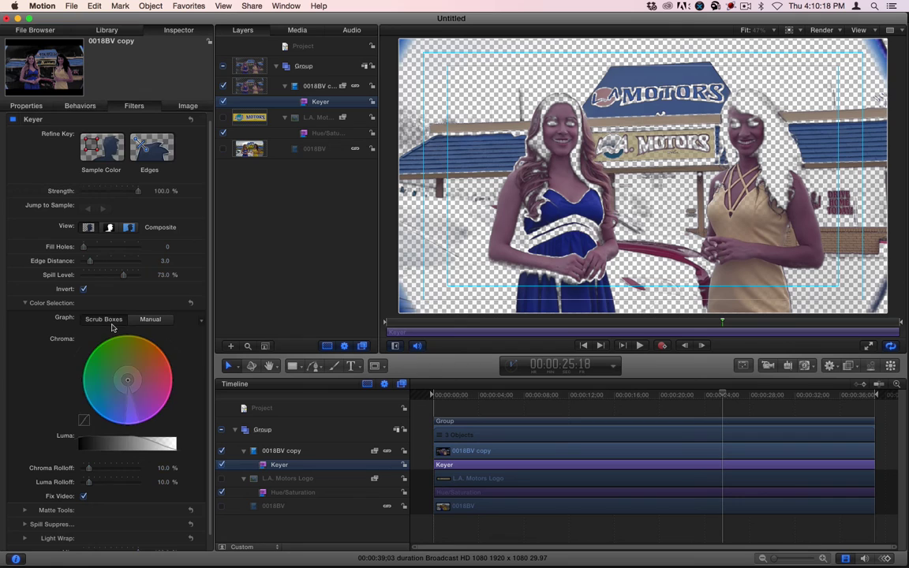
pyautogui.moveTo(127, 403); pyautogui.dragTo(125, 421)
pyautogui.scroll(-2, 46, 481)
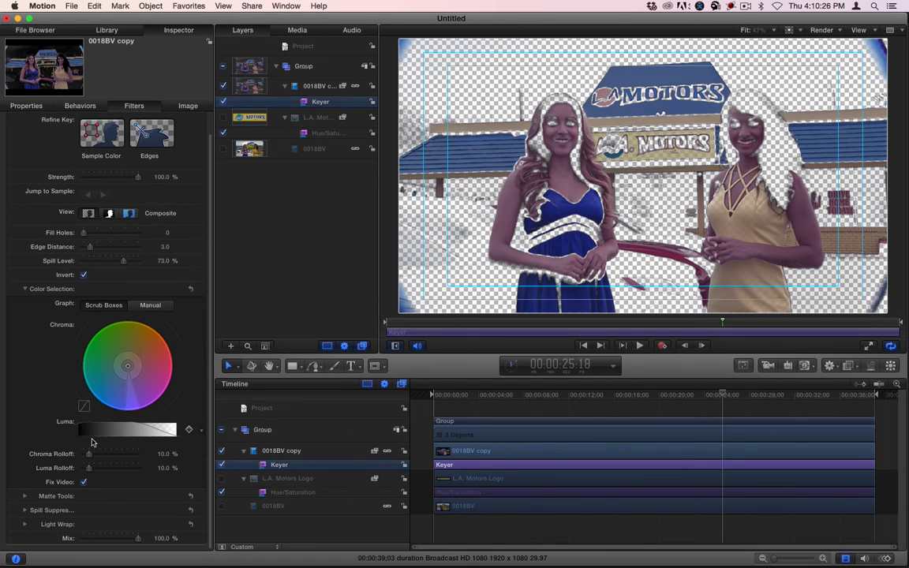
pyautogui.moveTo(177, 379)
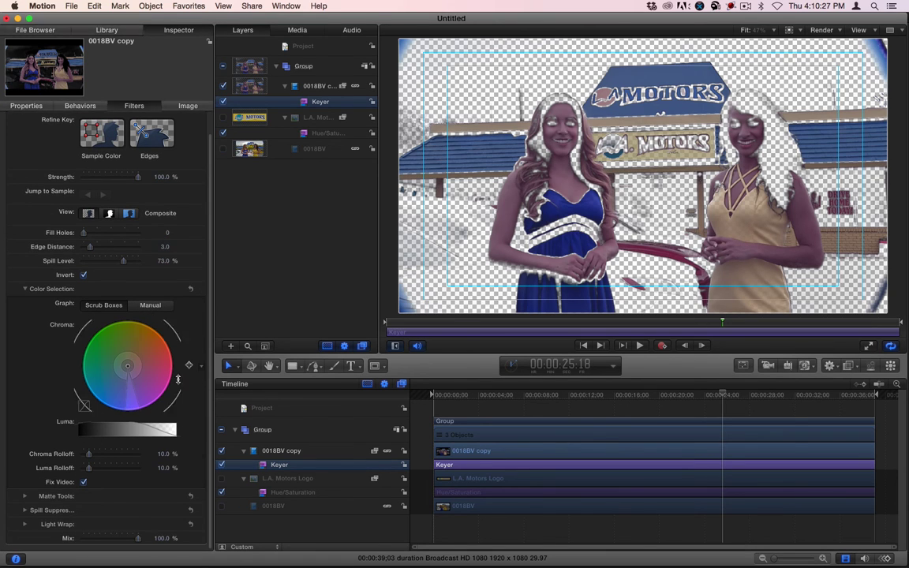
# Sample the blue-dress presenter's hair beside the sign again as the Keyer colour and select the 0018BV copy layer.
pyautogui.click(101, 134)
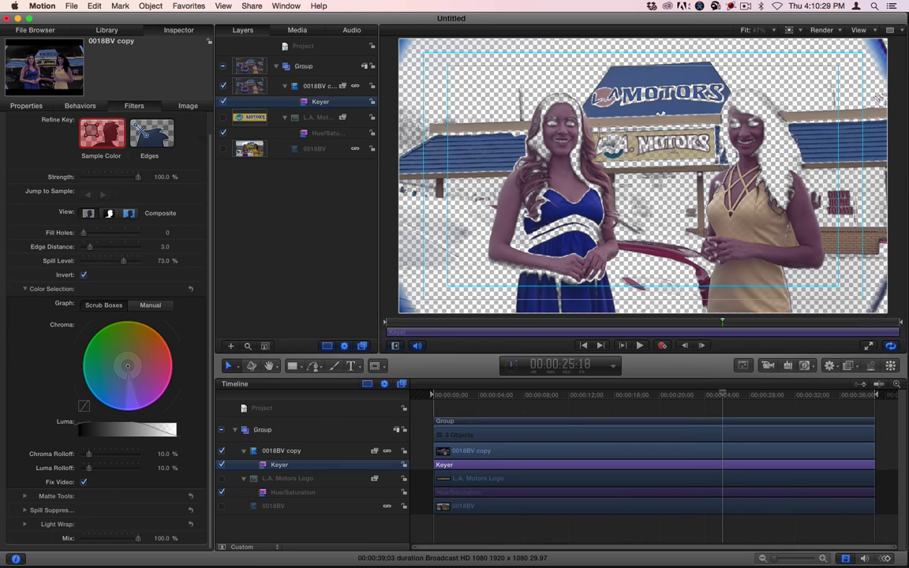
pyautogui.click(590, 154)
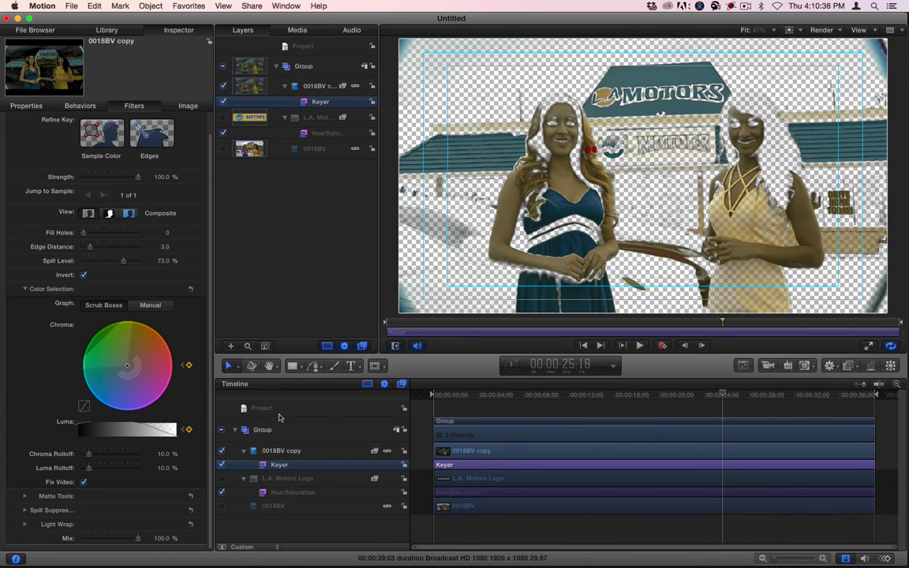
pyautogui.click(288, 450)
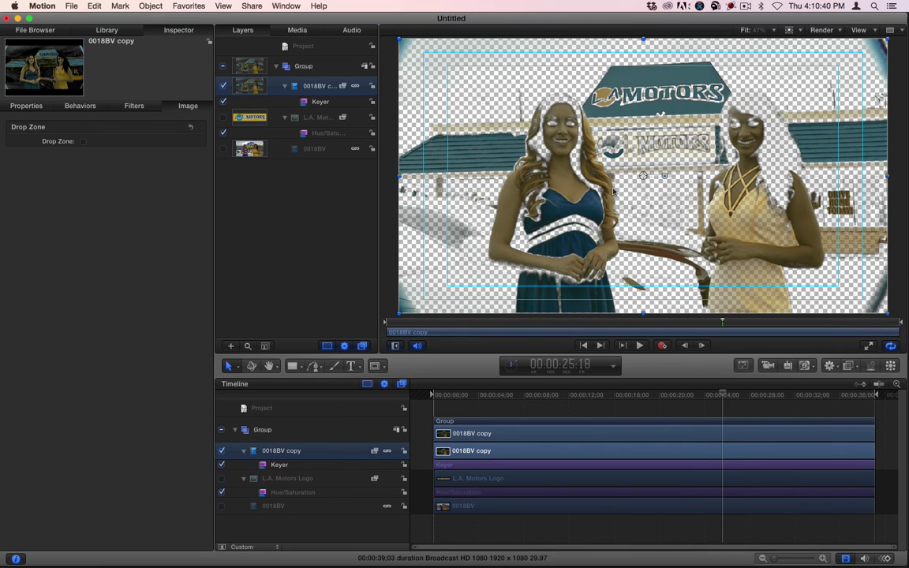
# Show the L.A. Motors Logo and original 0018BV layers and toggle the original and the keyed copy to compare the composite.
pyautogui.click(222, 505)
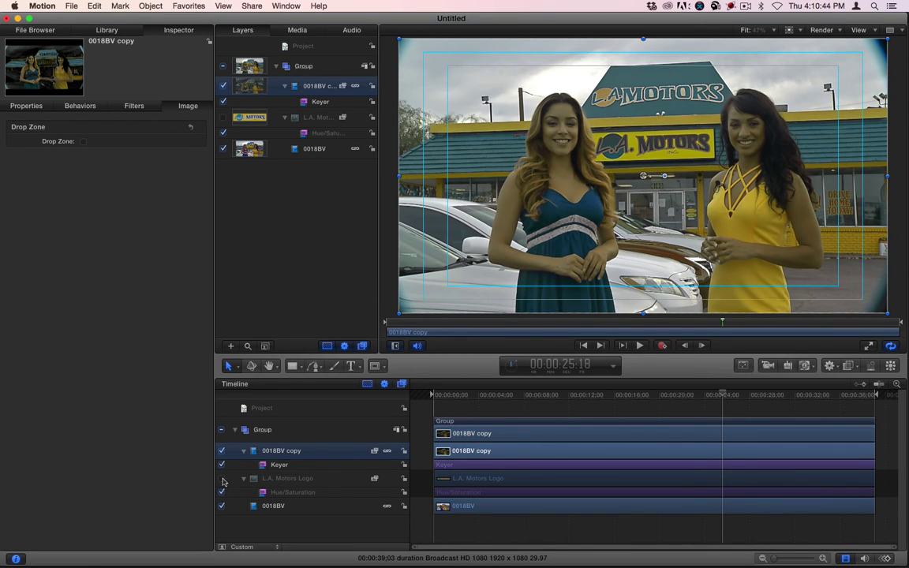
pyautogui.click(222, 479)
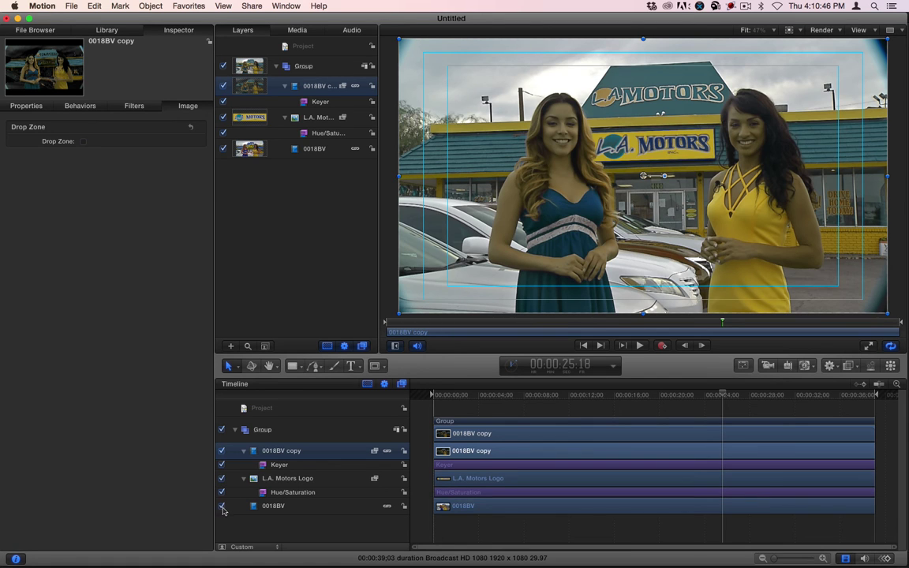
pyautogui.click(221, 507)
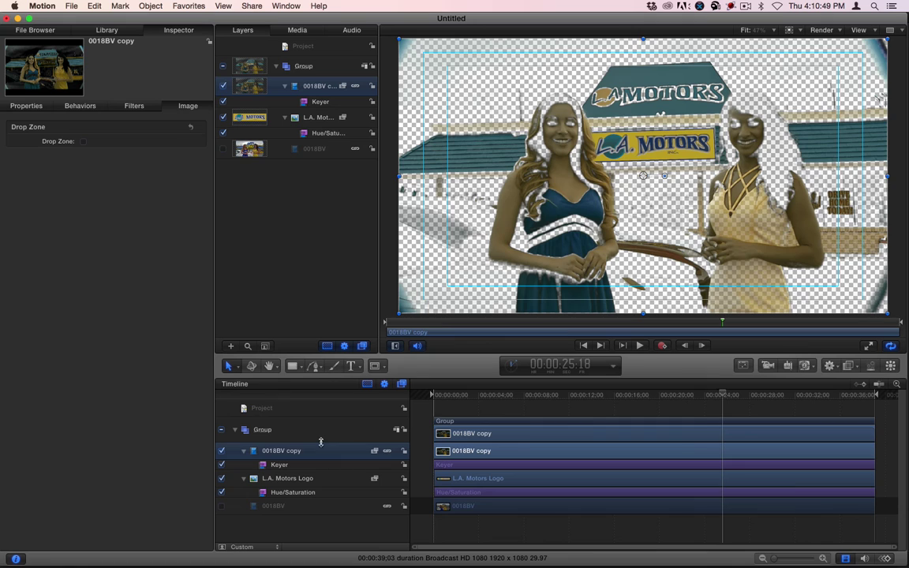
pyautogui.click(222, 506)
pyautogui.click(222, 451)
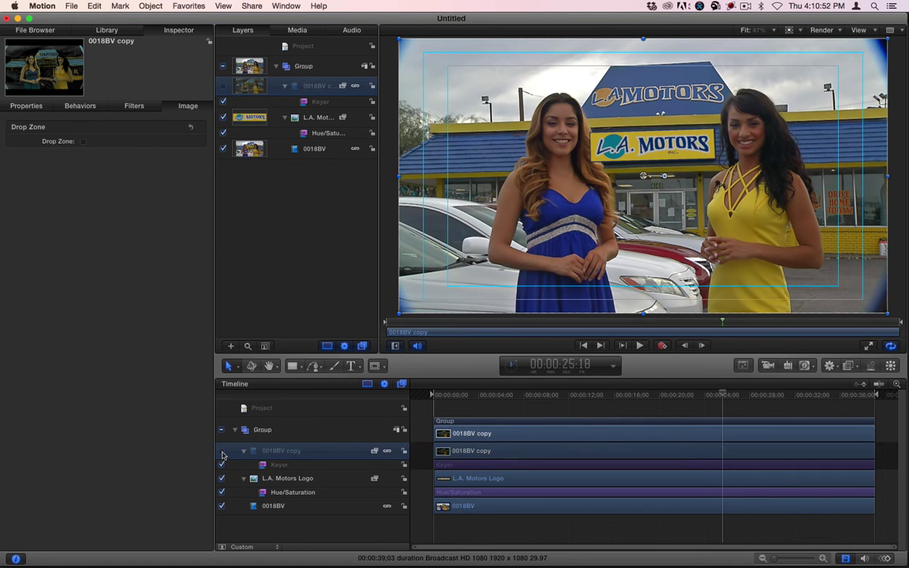
pyautogui.click(222, 450)
pyautogui.click(222, 450)
pyautogui.click(221, 450)
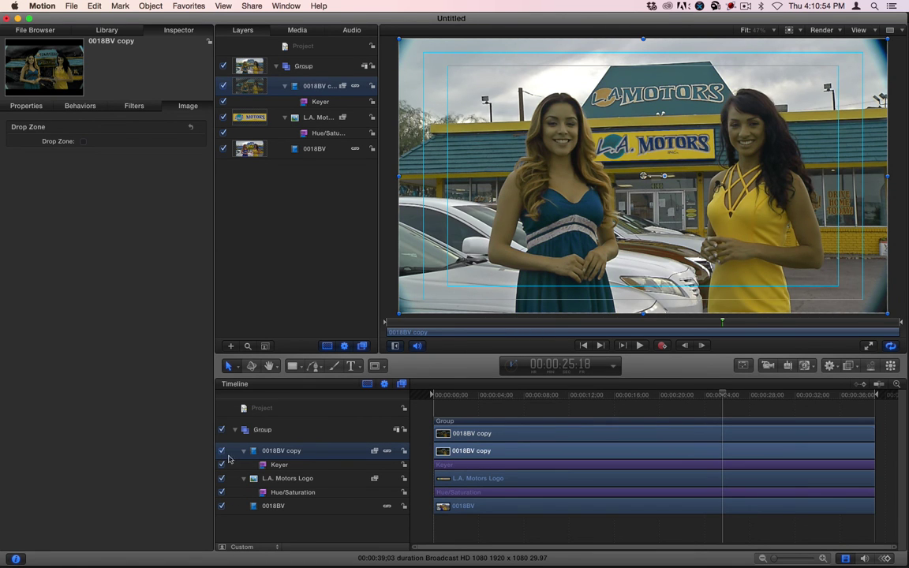
# Adjust the Keyer's chroma boundaries around the green range on the colour wheel, with the original 0018BV layer hidden.
pyautogui.click(280, 466)
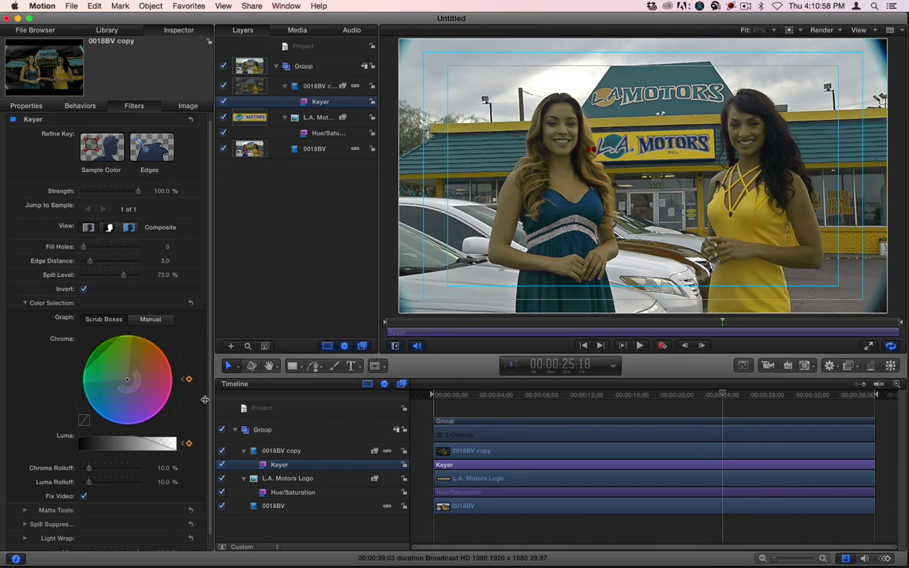
pyautogui.moveTo(116, 380)
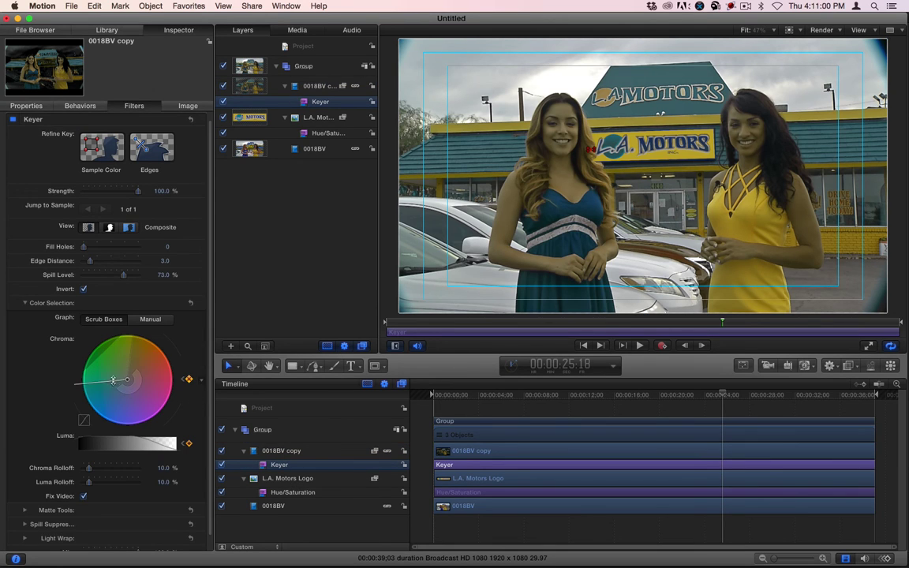
pyautogui.moveTo(116, 379); pyautogui.dragTo(95, 365)
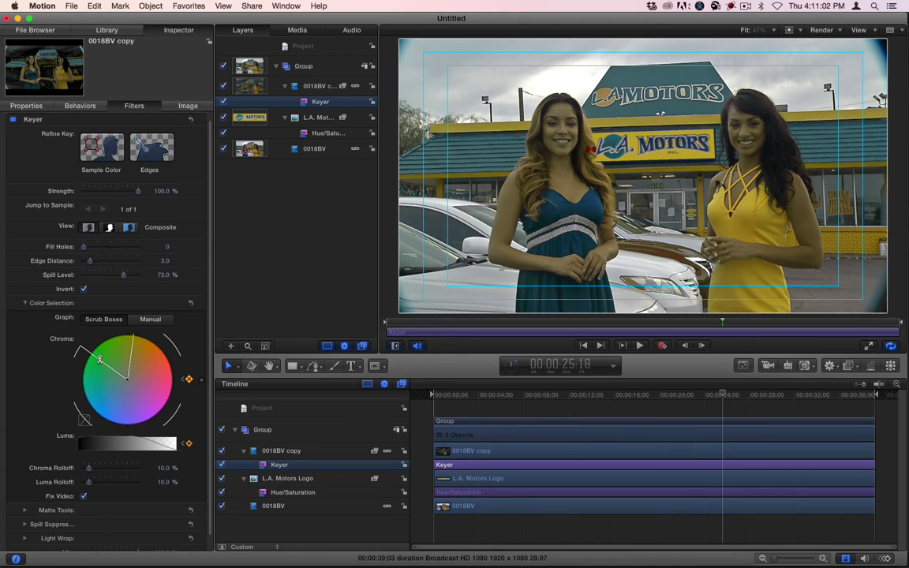
pyautogui.click(221, 506)
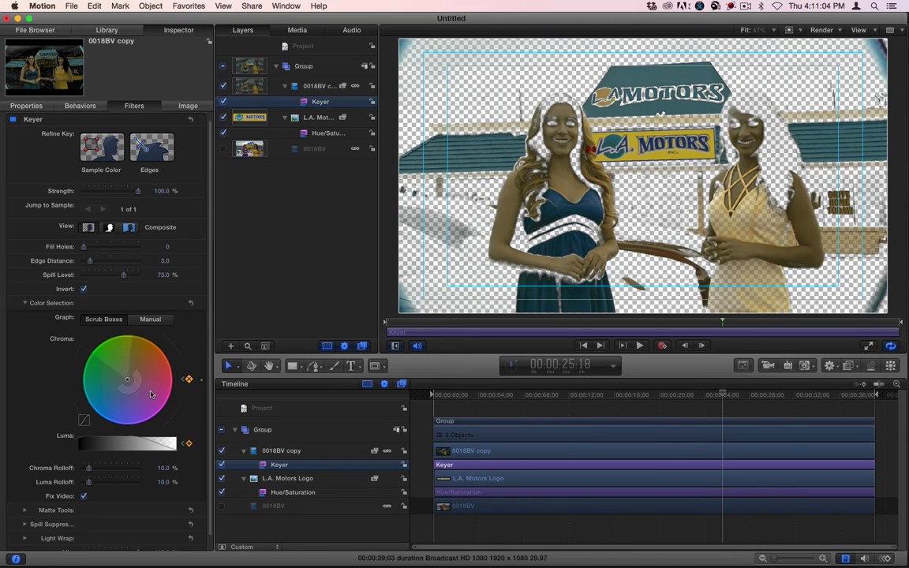
pyautogui.moveTo(118, 337); pyautogui.dragTo(91, 353)
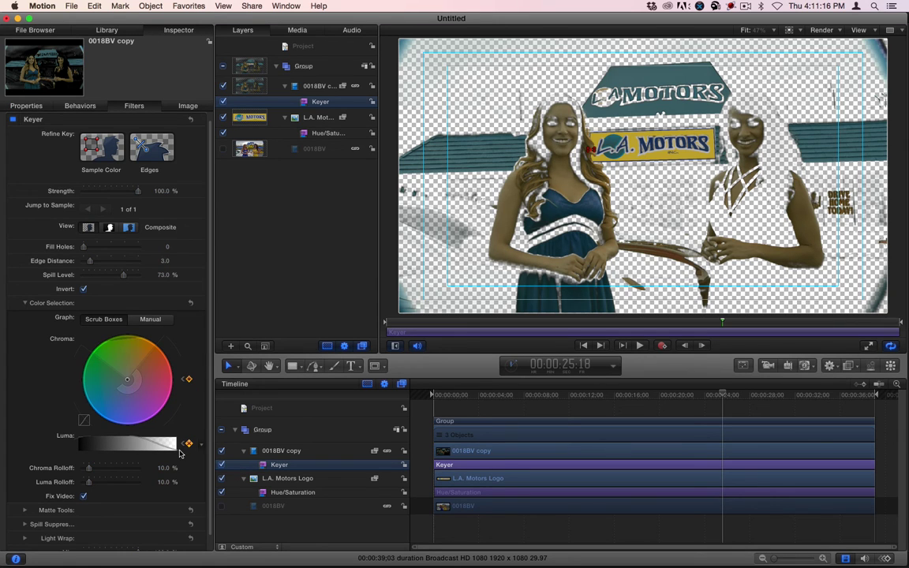
# Clear the Keyer's luma keyframe, set Chroma Rolloff to 0%, and turn off Fix Video and Invert.
pyautogui.click(187, 443)
pyautogui.moveTo(89, 471); pyautogui.dragTo(84, 497)
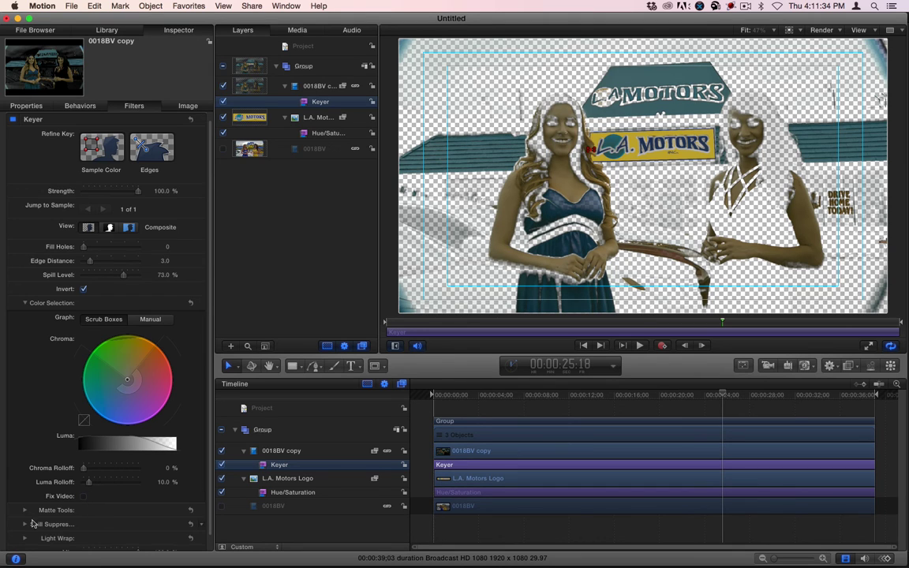
pyautogui.scroll(-2, 32, 513)
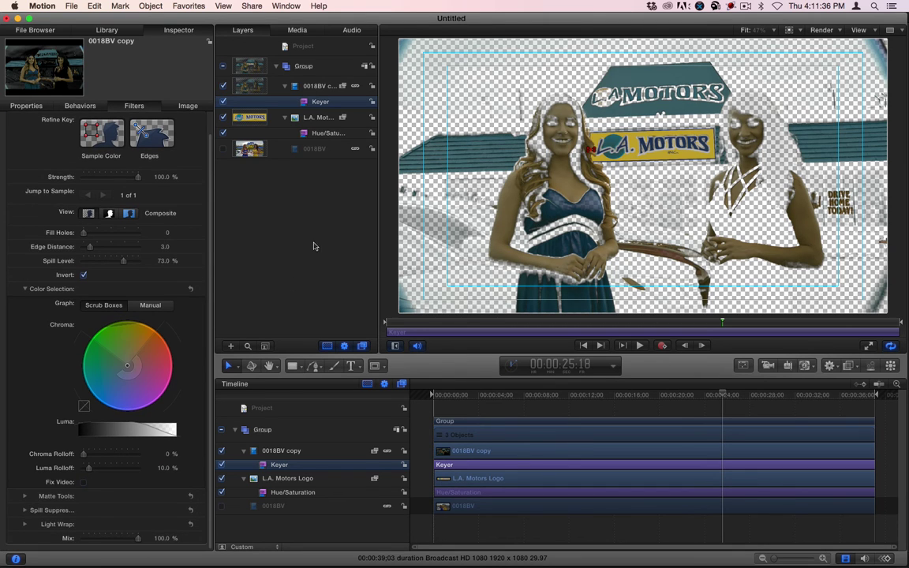
pyautogui.click(83, 275)
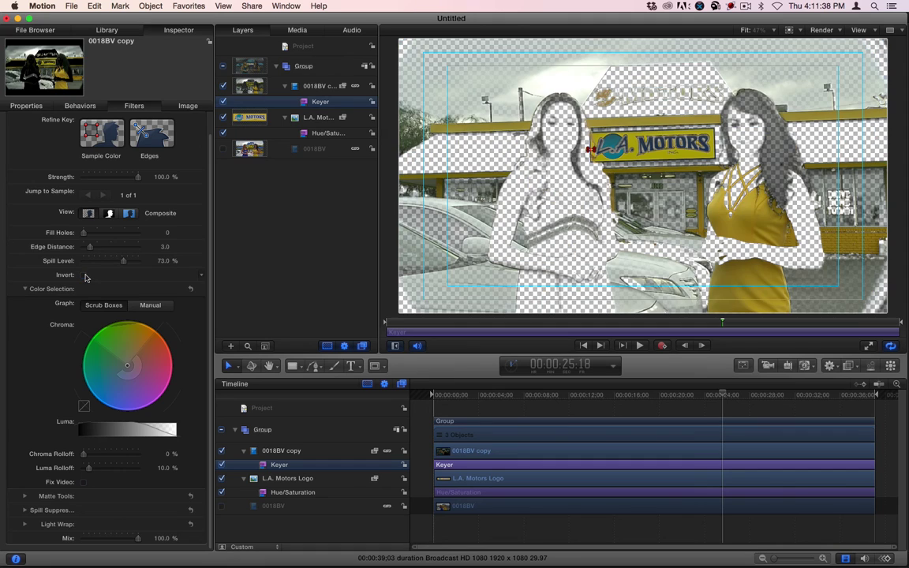
# Hide the L.A. Motors Logo layer and delete the hair colour sample from the Keyer on the 0018BV copy.
pyautogui.click(290, 465)
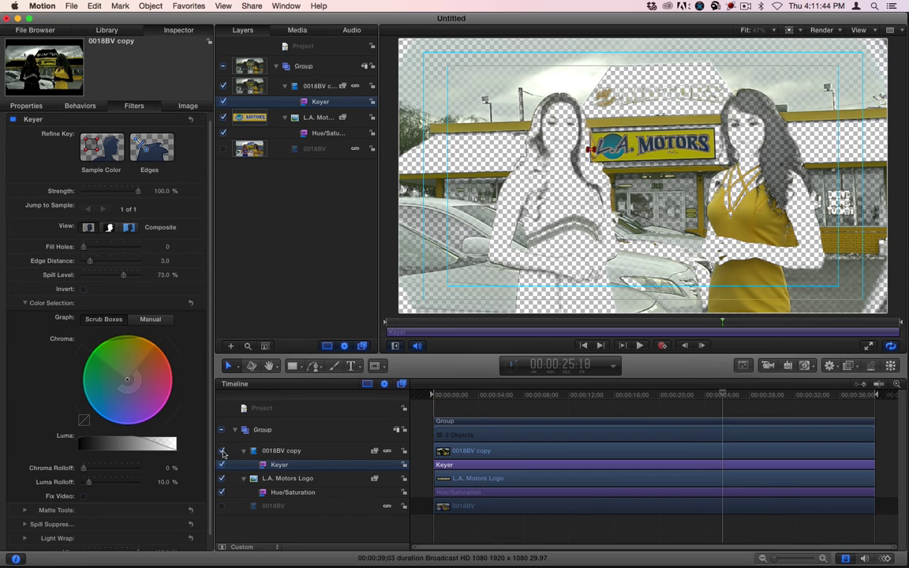
pyautogui.click(222, 478)
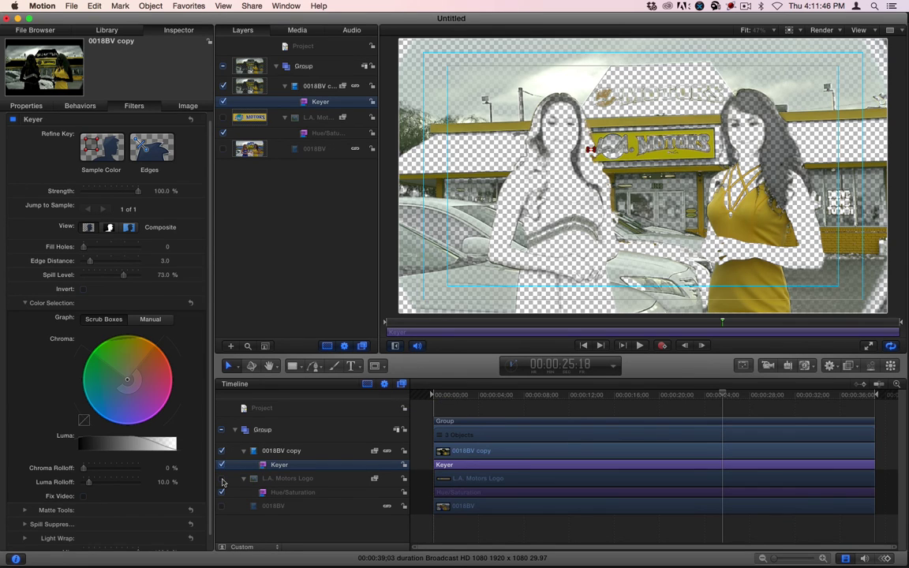
pyautogui.click(276, 451)
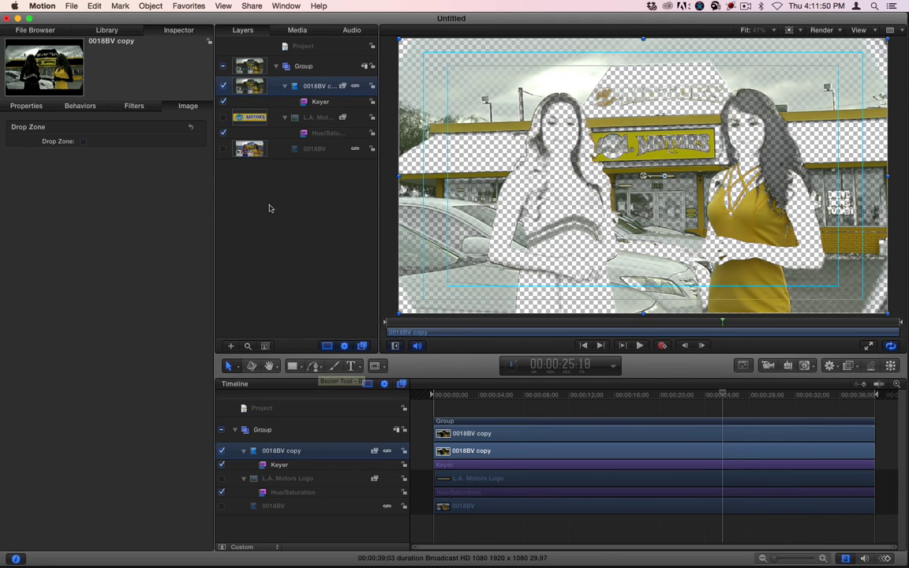
pyautogui.click(22, 106)
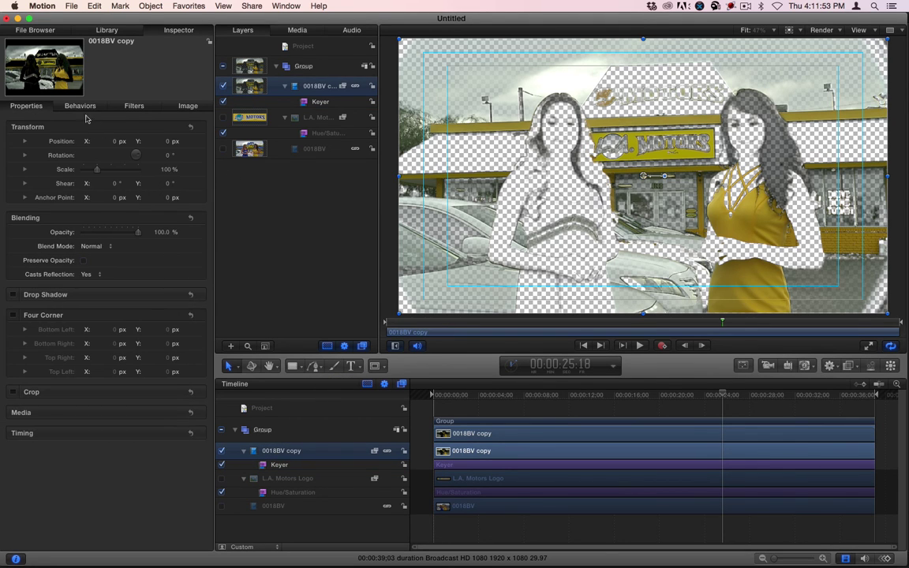
pyautogui.click(284, 464)
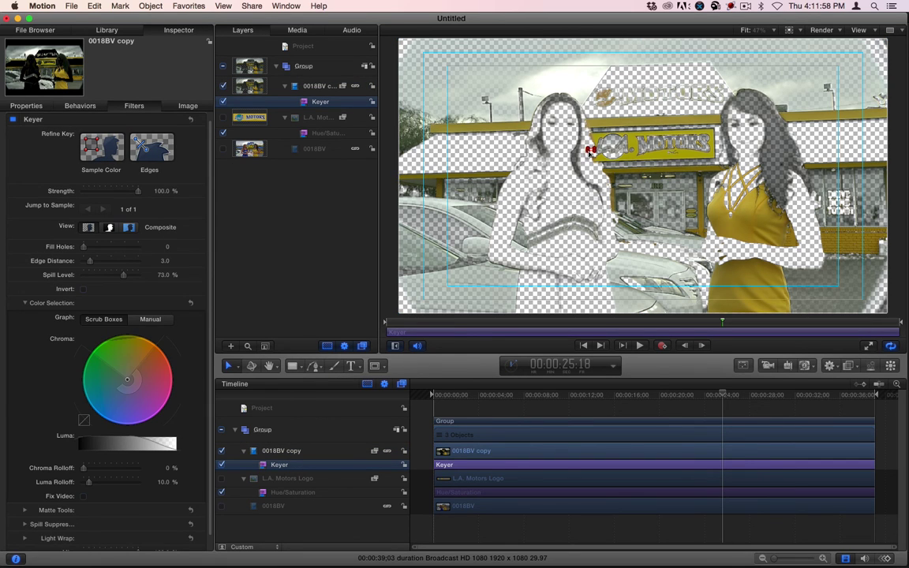
pyautogui.click(590, 150)
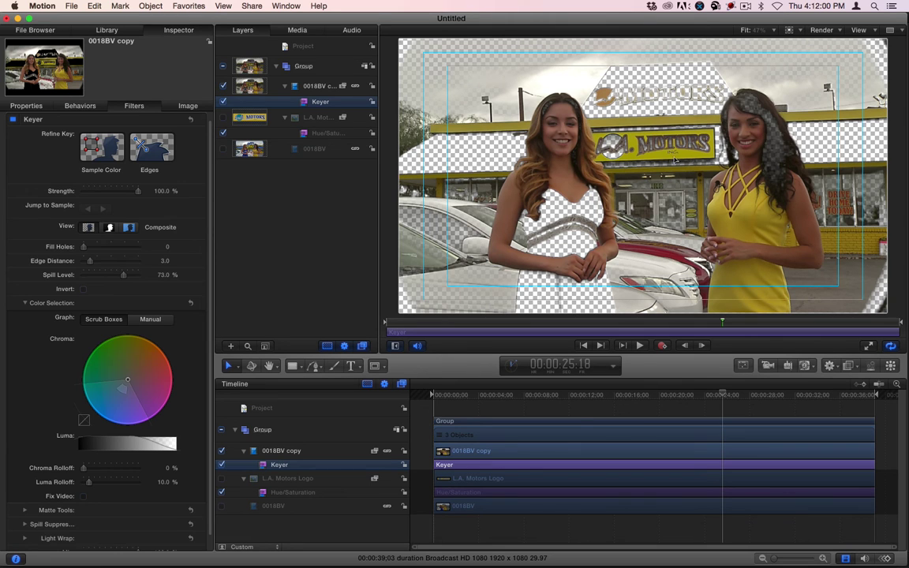
# Sample the storefront sign's yellow beside the L.A. lettering as the Keyer colour and show the original 0018BV layer.
pyautogui.click(93, 132)
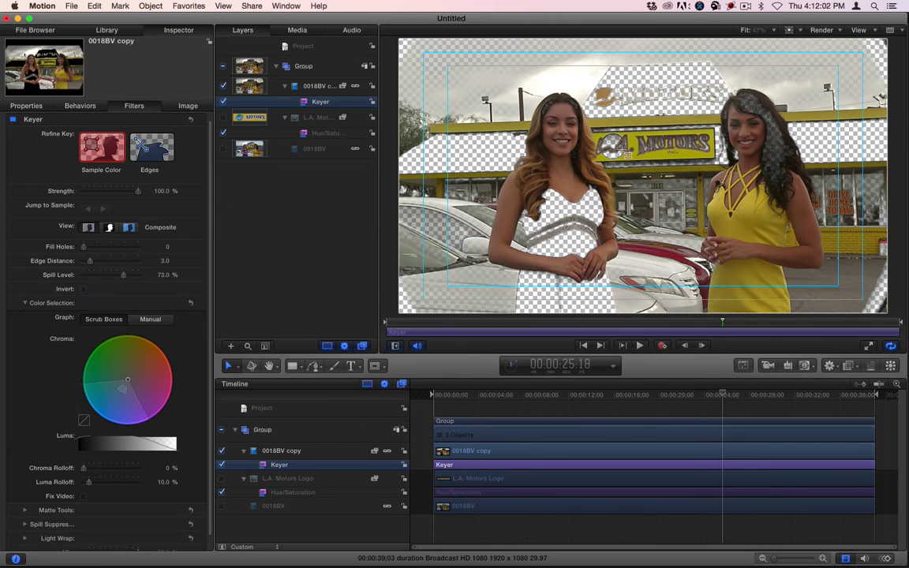
pyautogui.click(631, 138)
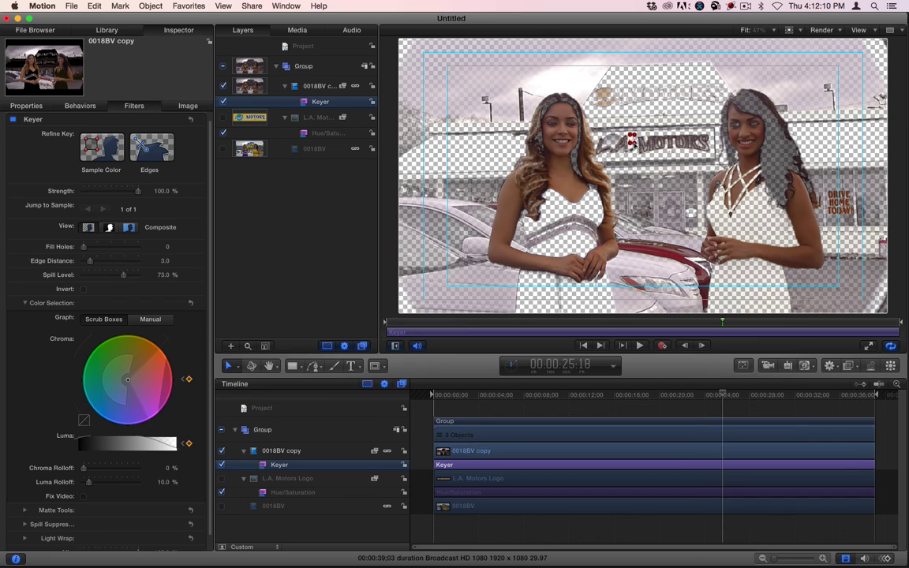
pyautogui.click(221, 505)
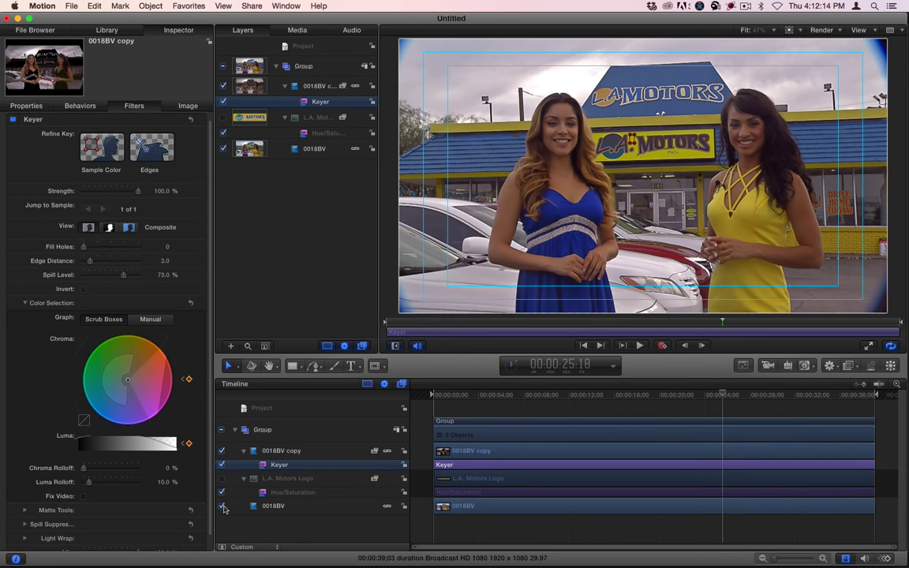
# Toggle the Keyer filter and the 0018BV copy layer off and on to compare the image with and without the key.
pyautogui.click(221, 464)
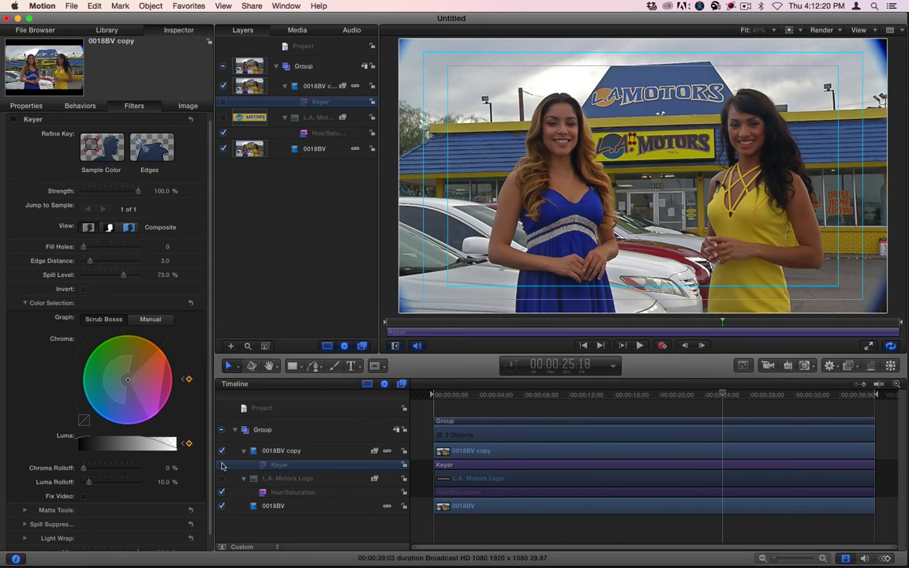
pyautogui.click(222, 464)
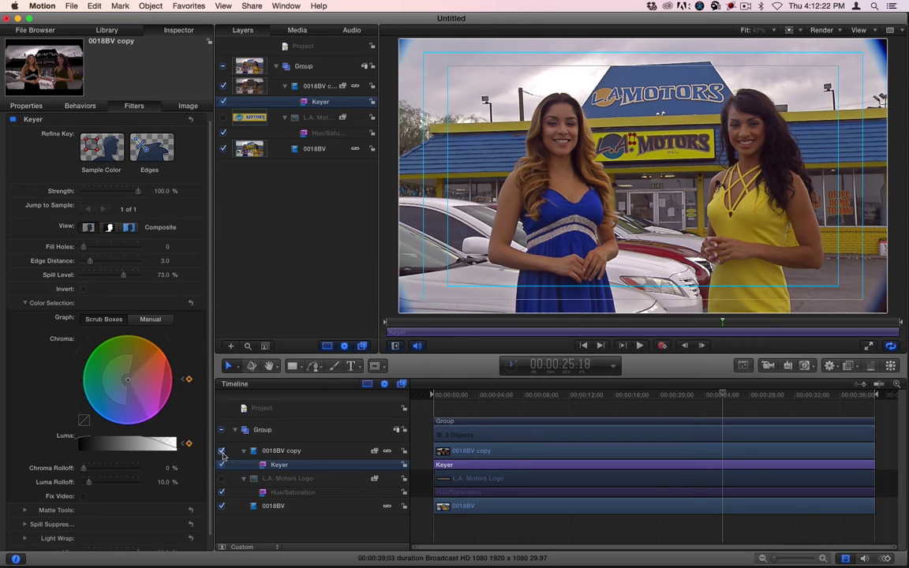
pyautogui.click(221, 451)
pyautogui.click(222, 450)
pyautogui.click(221, 451)
pyautogui.click(221, 451)
# Remove the Keyer's chroma and luma keyframes and copy the logo's Hue/Saturation filter onto the 0018BV copy layer.
pyautogui.click(188, 380)
pyautogui.click(189, 444)
pyautogui.moveTo(278, 495); pyautogui.dragTo(278, 456)
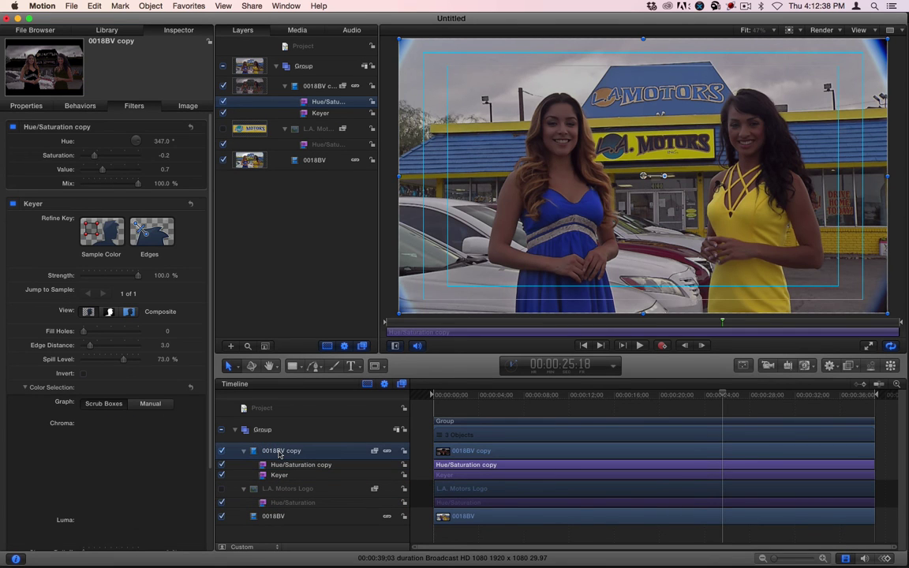
pyautogui.click(285, 466)
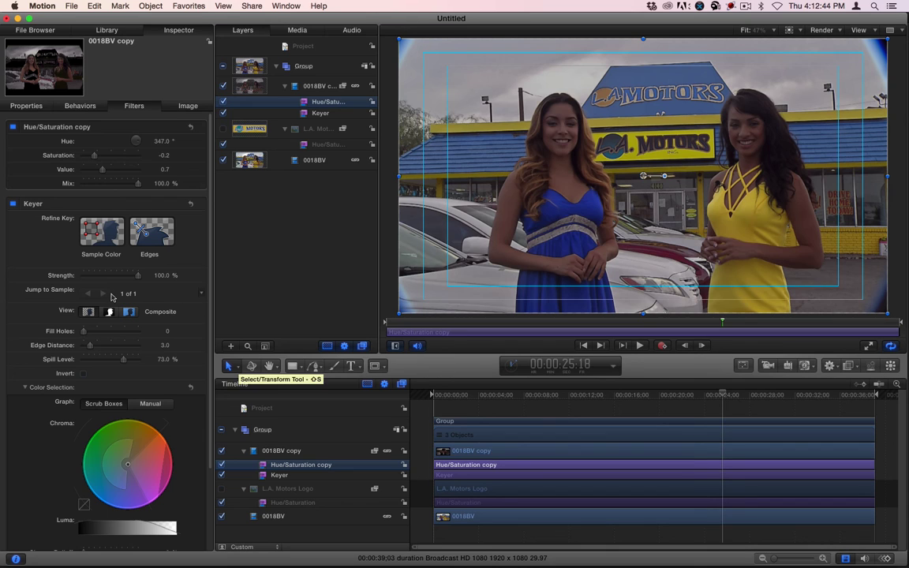
# Set the Hue/Saturation copy filter's hue to 0° and its value to 1.0.
pyautogui.doubleClick(162, 142)
pyautogui.write('0')
pyautogui.press('Return')
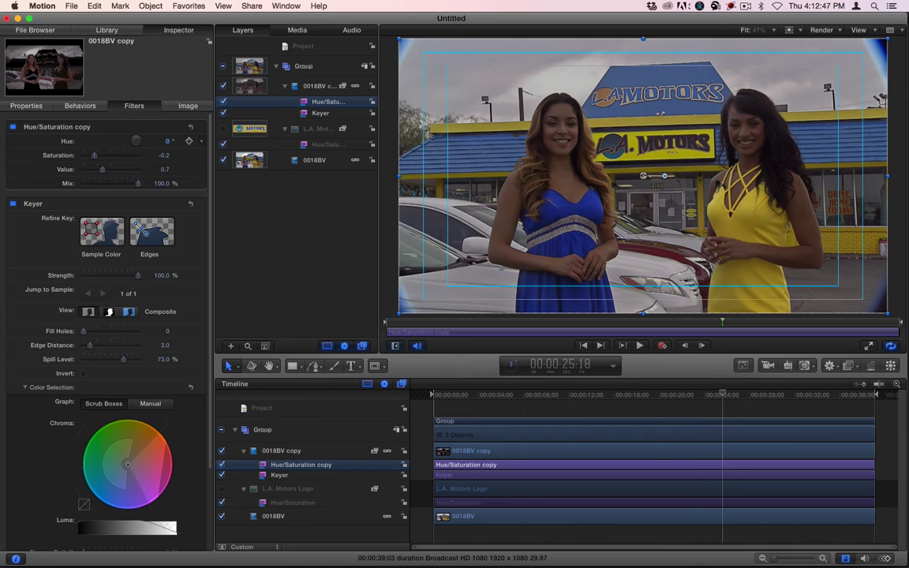
pyautogui.doubleClick(165, 169)
pyautogui.write('1')
pyautogui.press('Return')
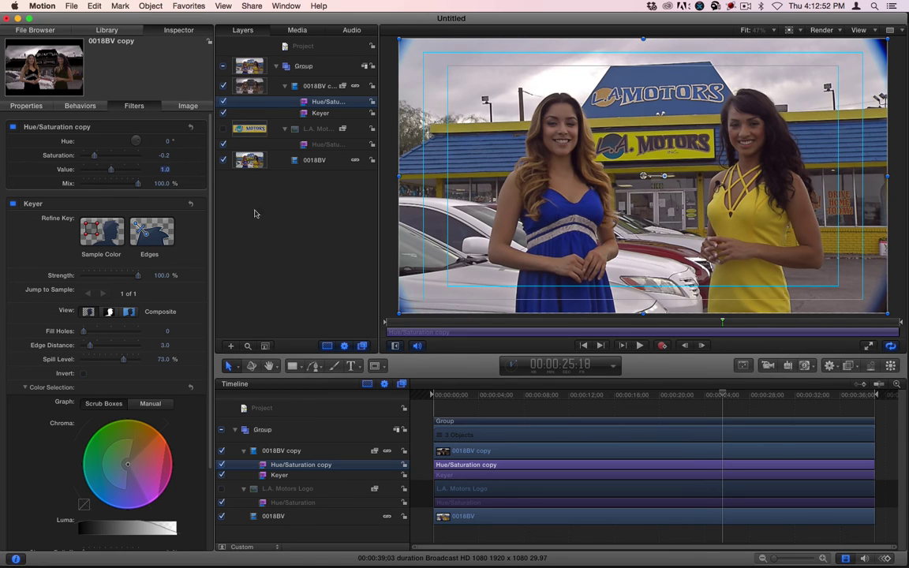
# Toggle the 0018BV copy layer off and on to compare its colours with the original footage.
pyautogui.click(222, 450)
pyautogui.click(222, 450)
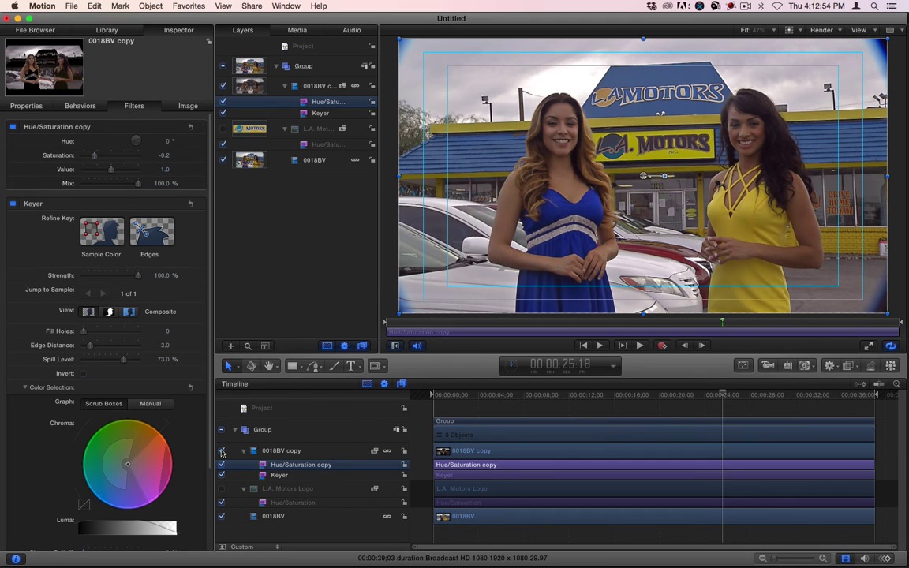
pyautogui.click(222, 450)
pyautogui.click(221, 450)
pyautogui.click(221, 450)
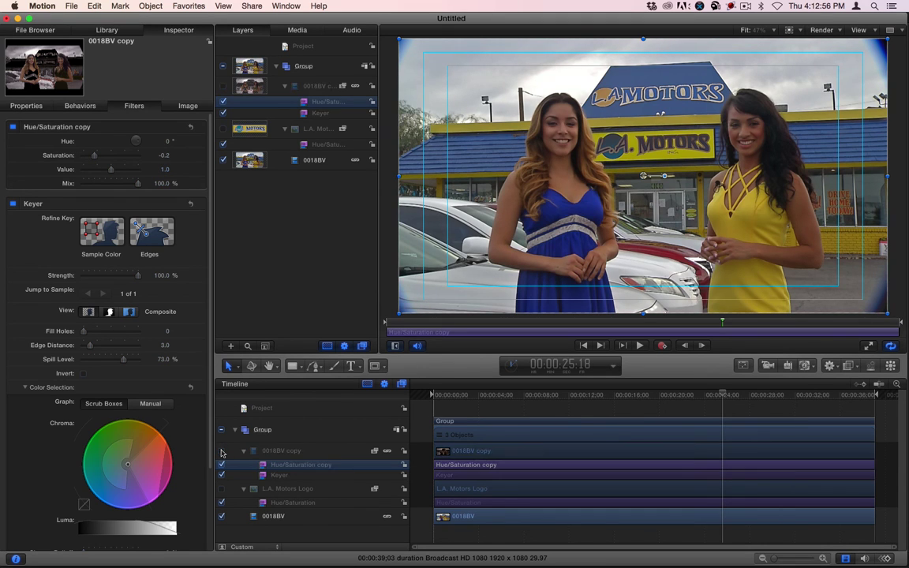
pyautogui.click(222, 450)
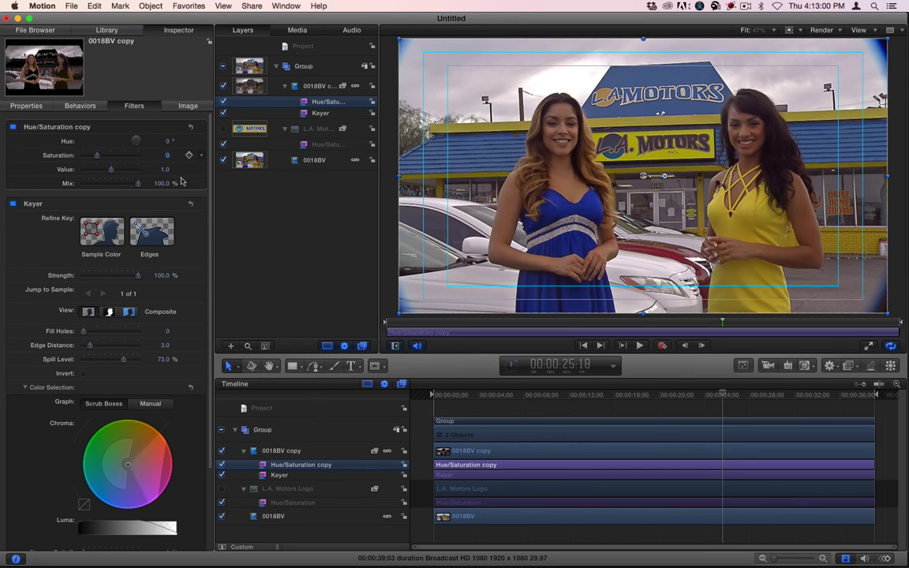
pyautogui.click(222, 465)
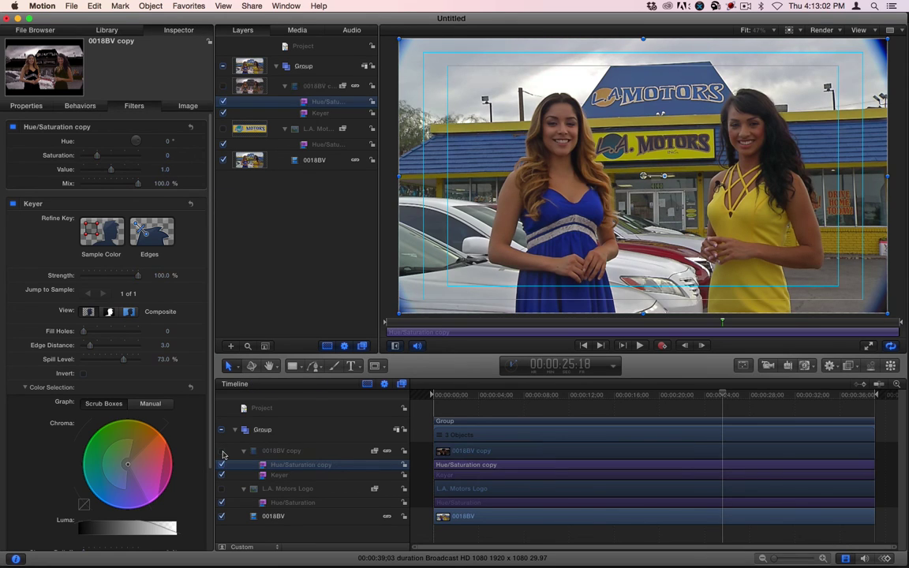
pyautogui.click(222, 465)
pyautogui.click(222, 450)
pyautogui.click(221, 450)
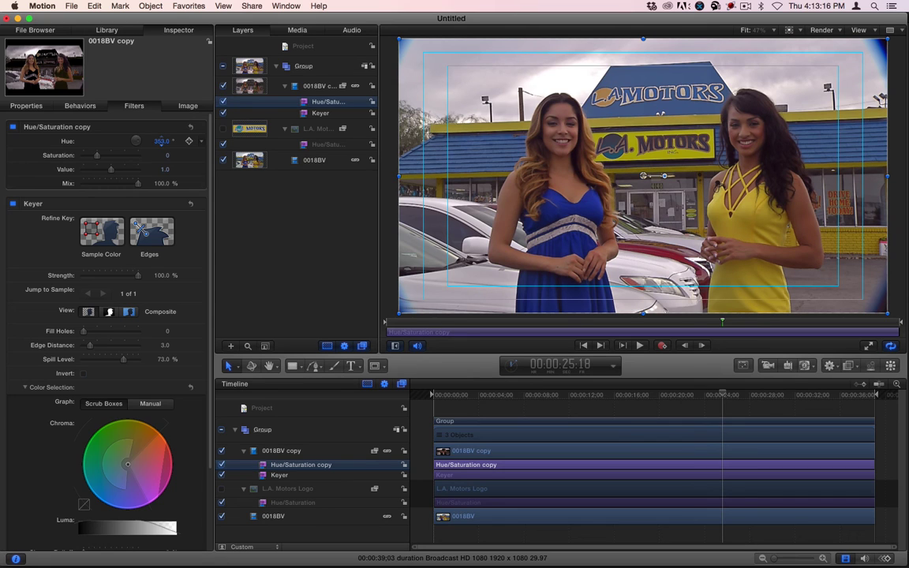
# Set the Hue/Saturation copy filter's hue to 355° and compare the image with the 0018BV copy layer hidden and shown.
pyautogui.press('Return')
pyautogui.click(160, 141)
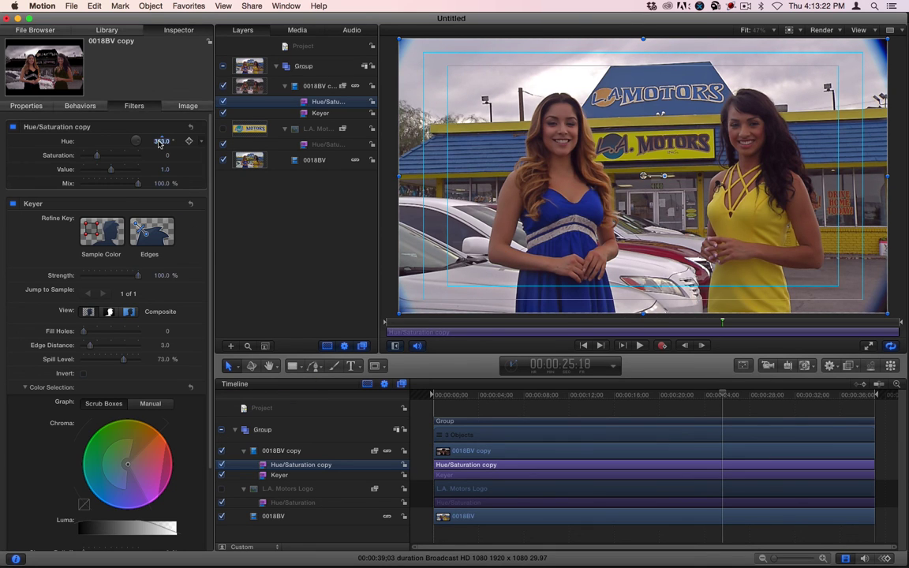
pyautogui.write('355')
pyautogui.press('Return')
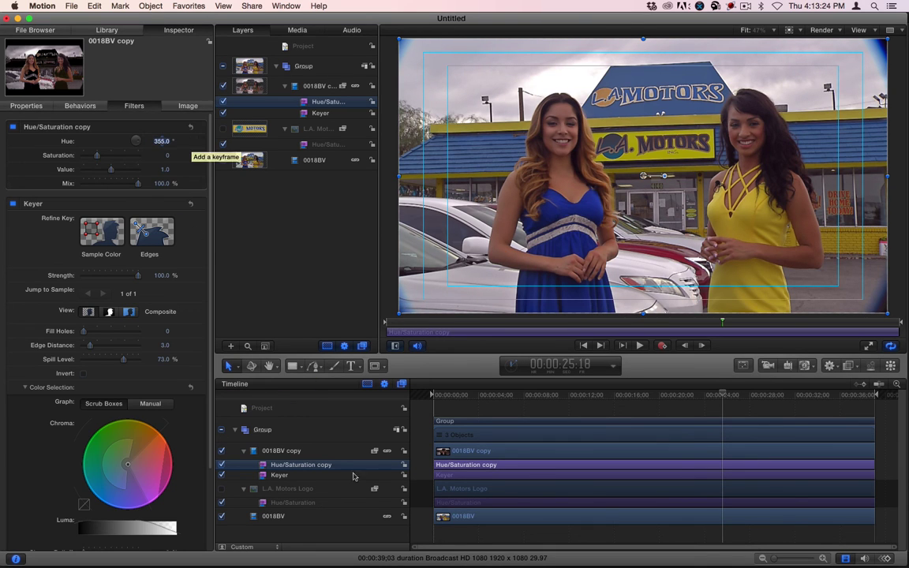
pyautogui.click(223, 451)
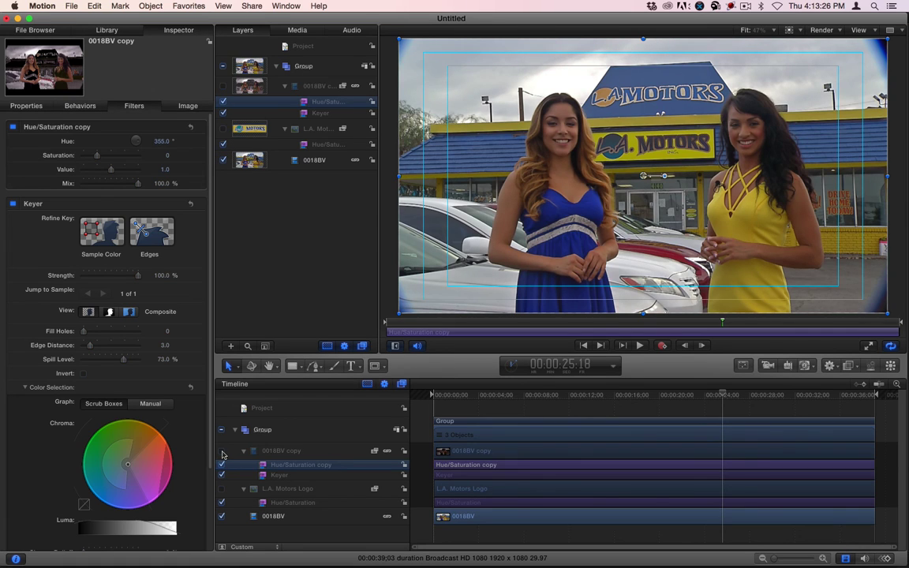
pyautogui.click(223, 451)
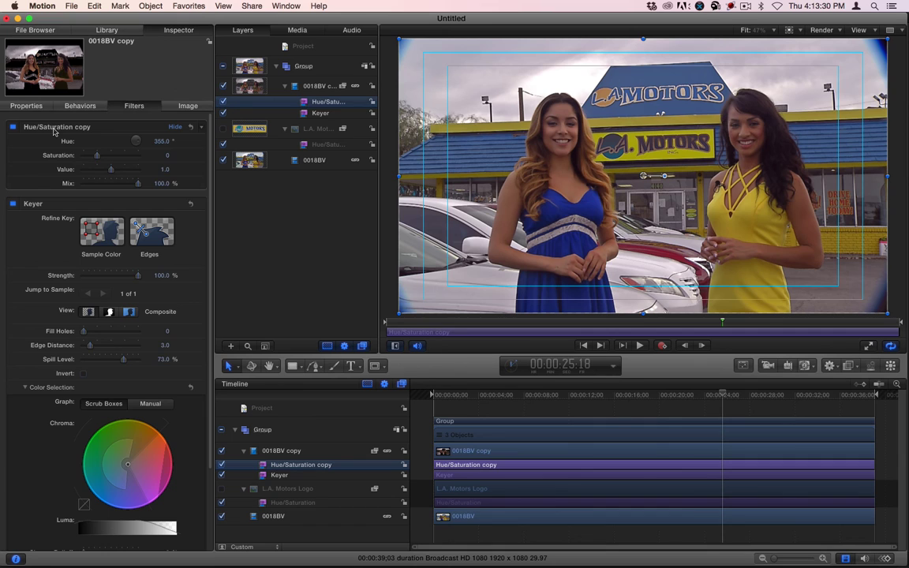
# Delete the Hue/Saturation copy filter from the 0018BV copy layer.
pyautogui.click(279, 475)
pyautogui.click(284, 464)
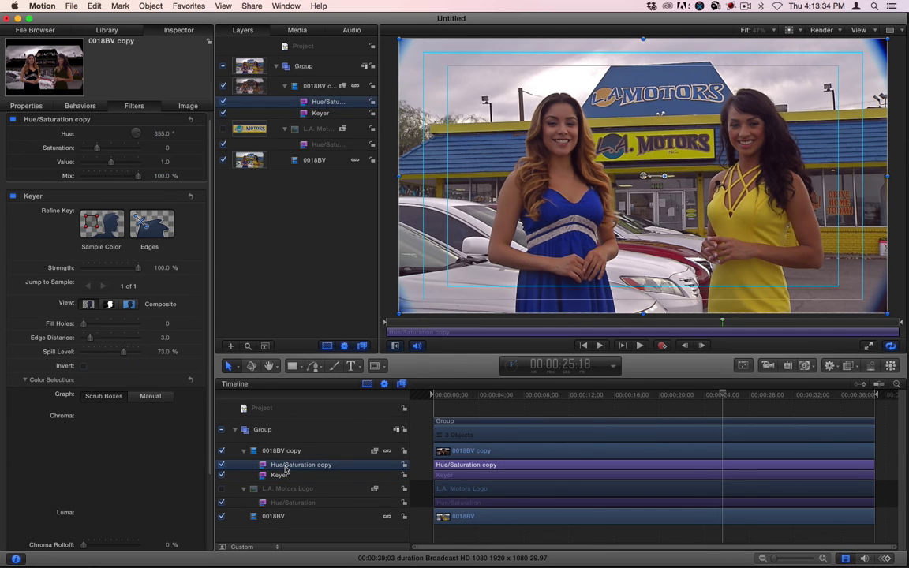
pyautogui.press('Delete')
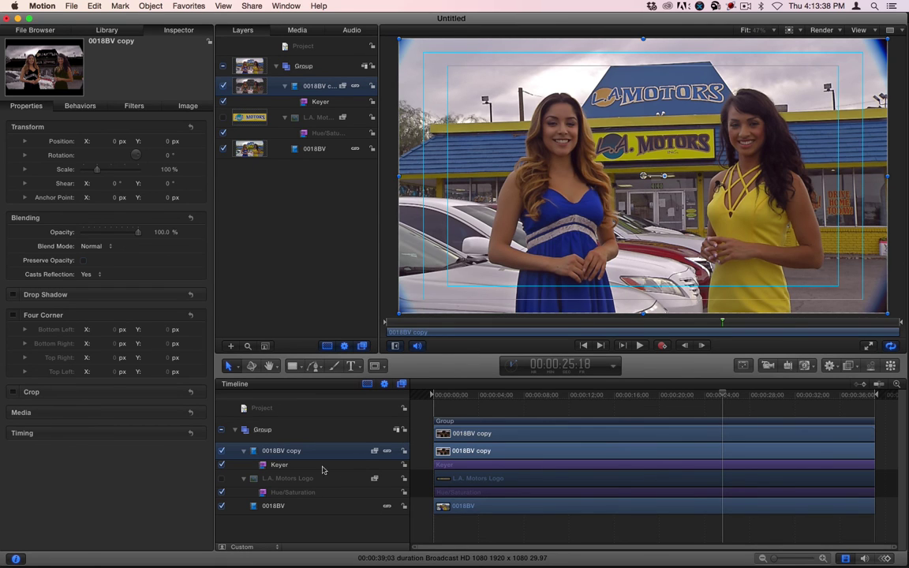
# Show the L.A. Motors Logo layer and scrub to 00:00:04;21 to check the presenters' hands near the sign.
pyautogui.click(300, 481)
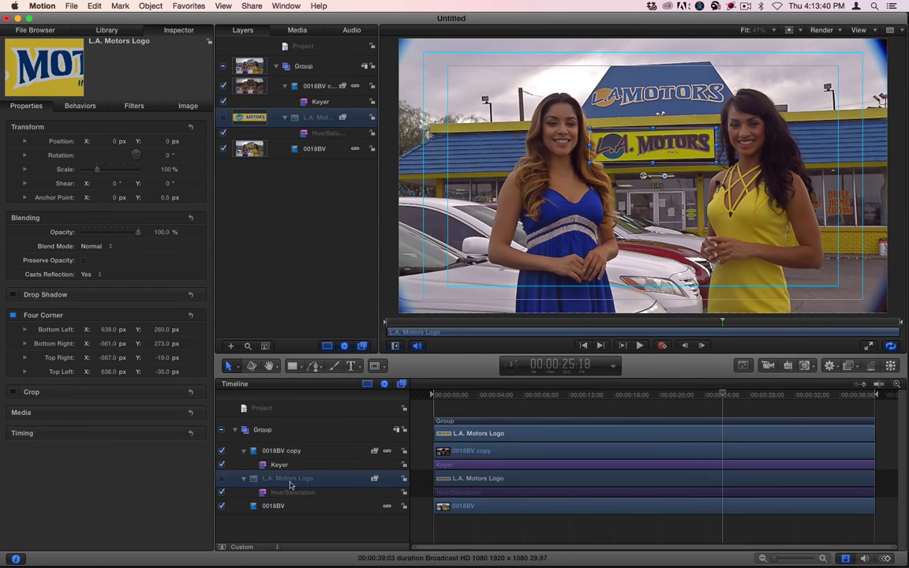
pyautogui.click(221, 479)
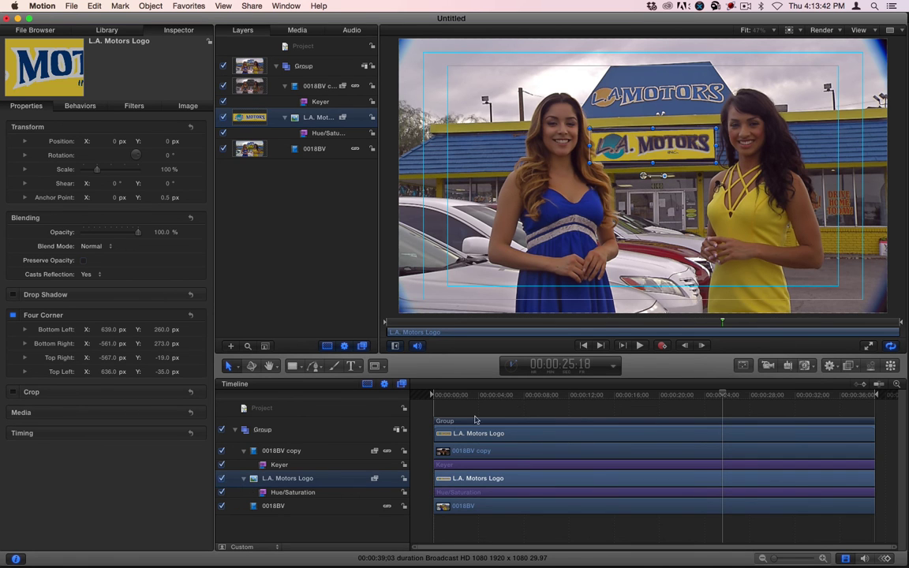
pyautogui.click(509, 395)
pyautogui.moveTo(513, 397); pyautogui.dragTo(487, 396)
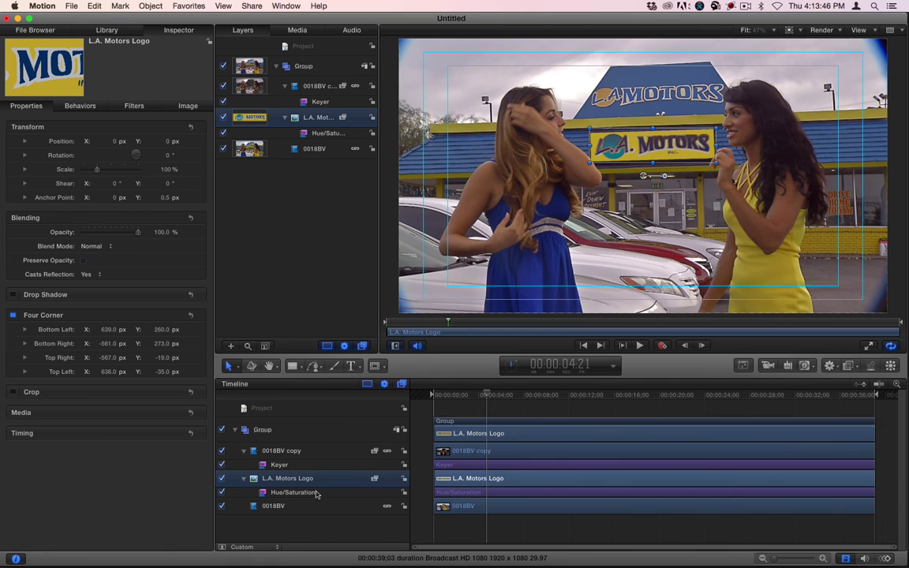
# Hide the 0018BV and L.A. Motors Logo layers and scrub to 00:00:24;13 to inspect the keyed copy alone.
pyautogui.click(281, 464)
pyautogui.click(221, 506)
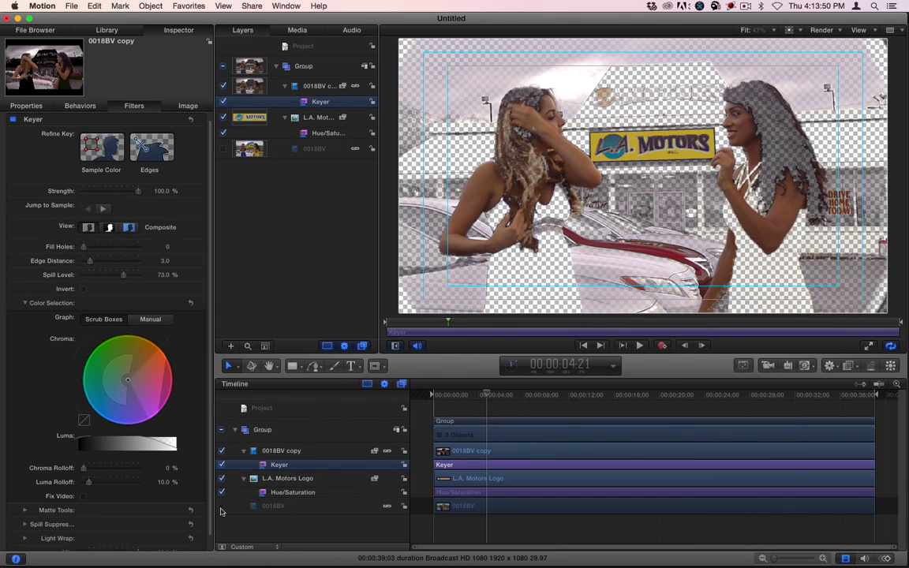
pyautogui.click(221, 478)
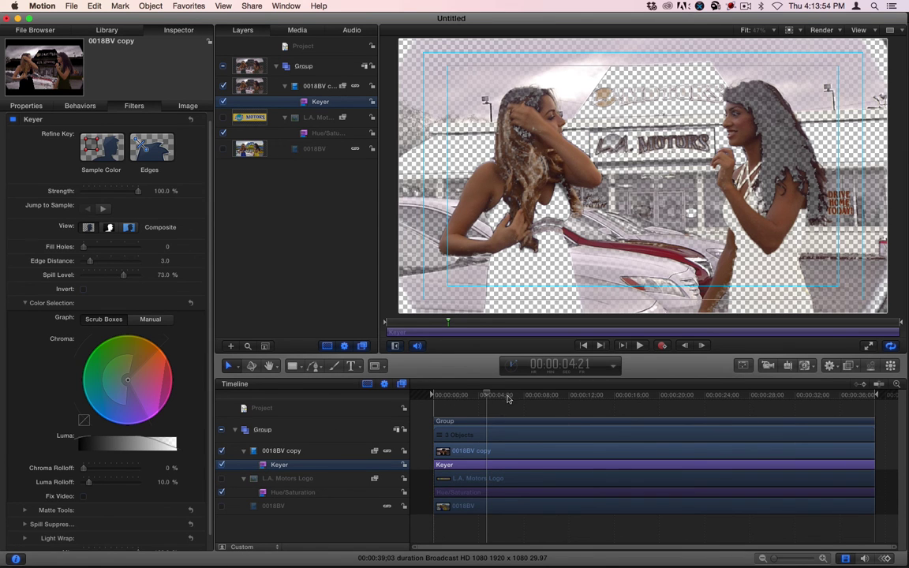
pyautogui.click(551, 395)
pyautogui.moveTo(552, 394); pyautogui.dragTo(708, 394)
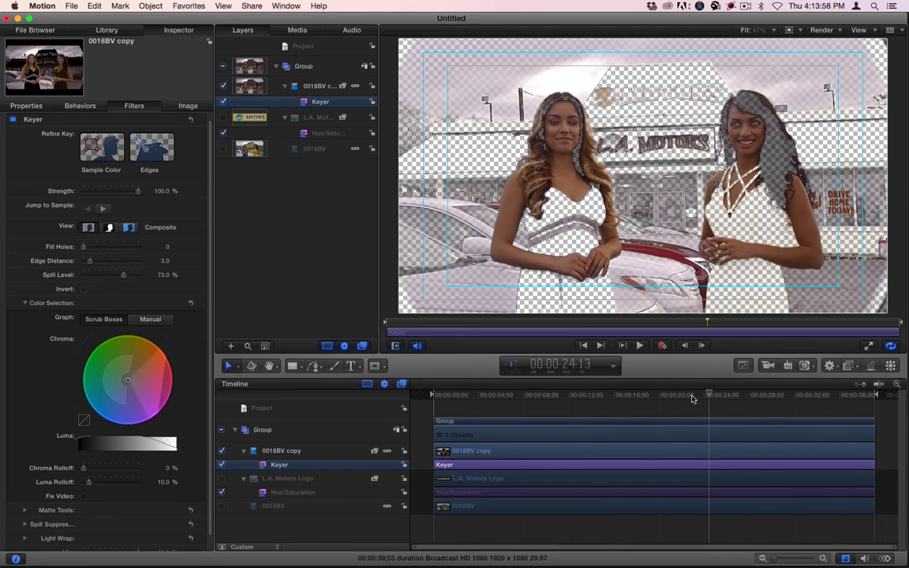
# Delete the Keyer filter from the 0018BV copy layer and apply the Luma Keyer filter to it instead.
pyautogui.click(288, 466)
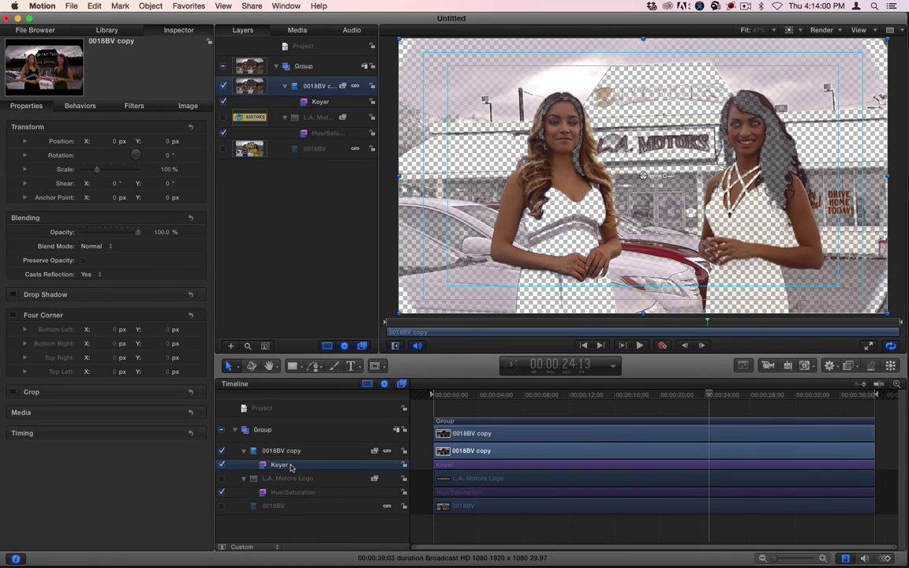
pyautogui.press('Delete')
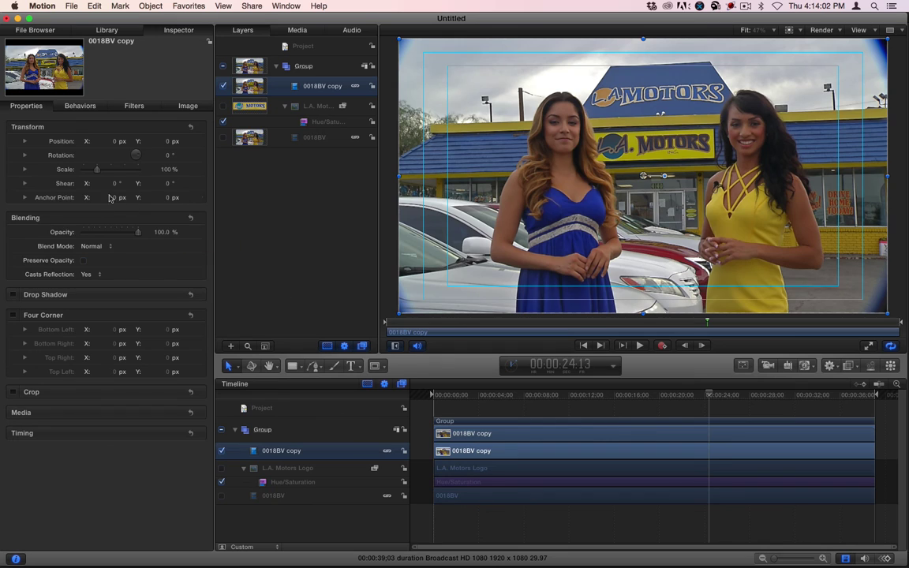
pyautogui.click(107, 30)
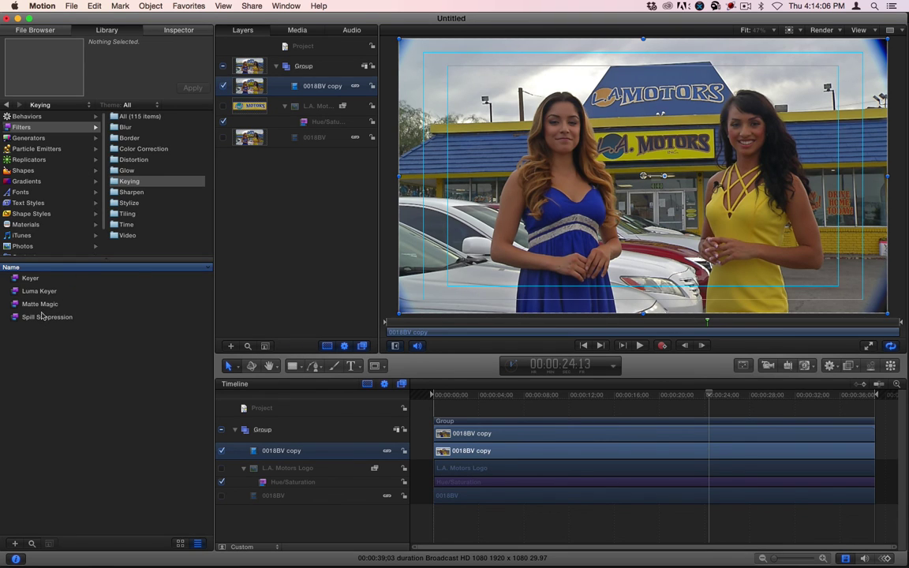
pyautogui.moveTo(30, 291); pyautogui.dragTo(294, 451)
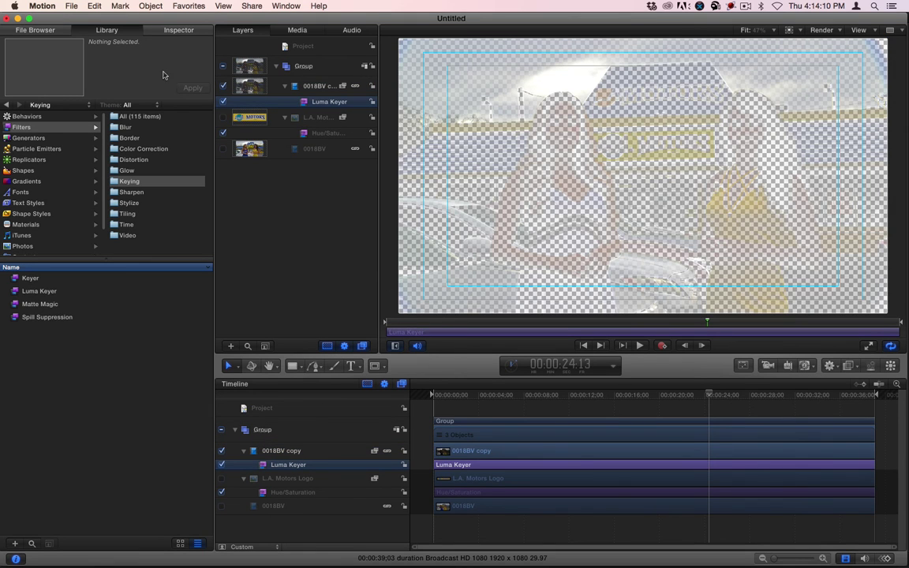
# Narrow the Luma Keyer's luma range to the dark tones and set its Luma Rolloff to 23.53%.
pyautogui.click(168, 33)
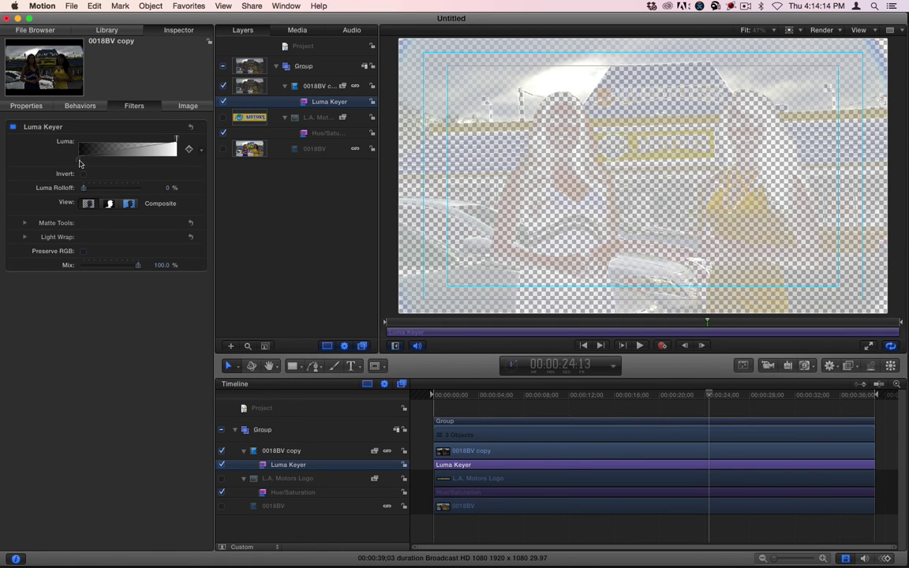
pyautogui.moveTo(89, 163); pyautogui.dragTo(118, 156)
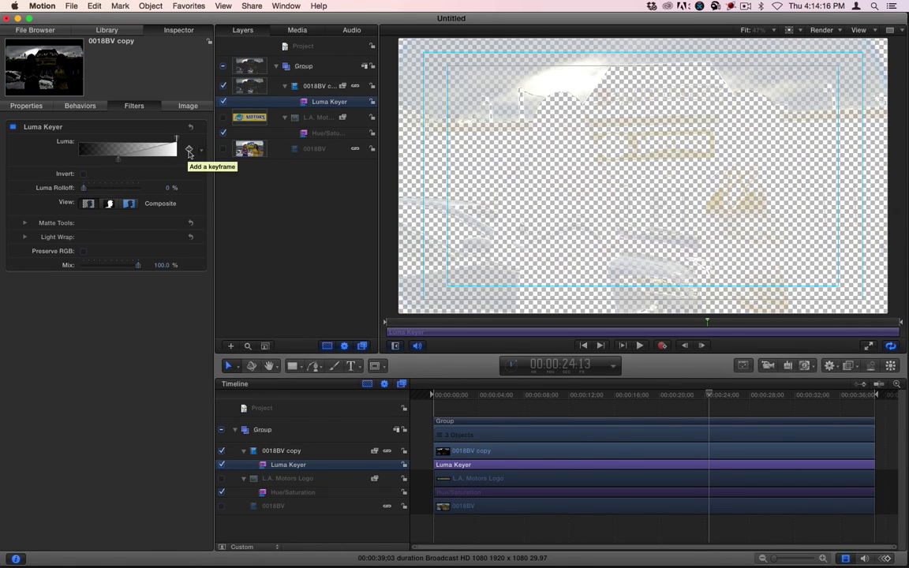
pyautogui.moveTo(177, 141); pyautogui.dragTo(76, 168)
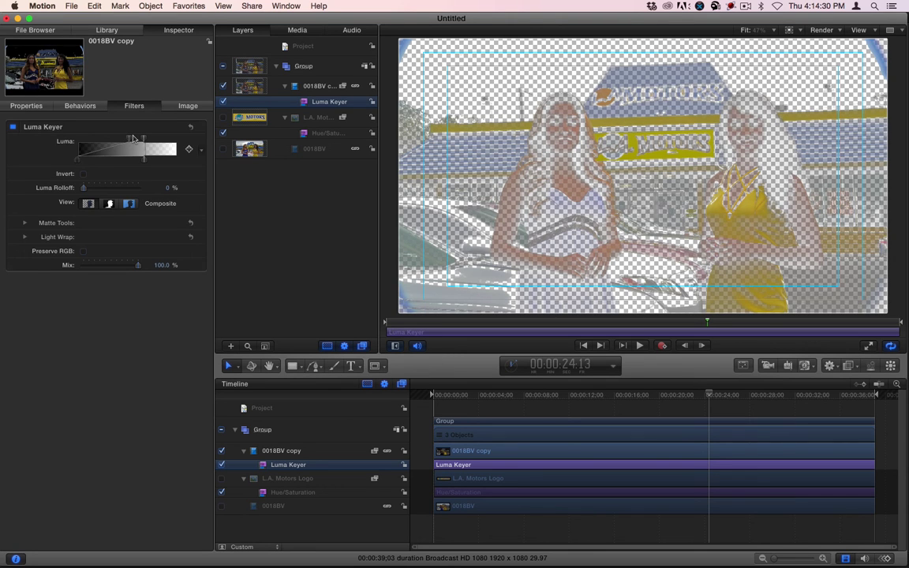
pyautogui.moveTo(129, 140); pyautogui.dragTo(86, 161)
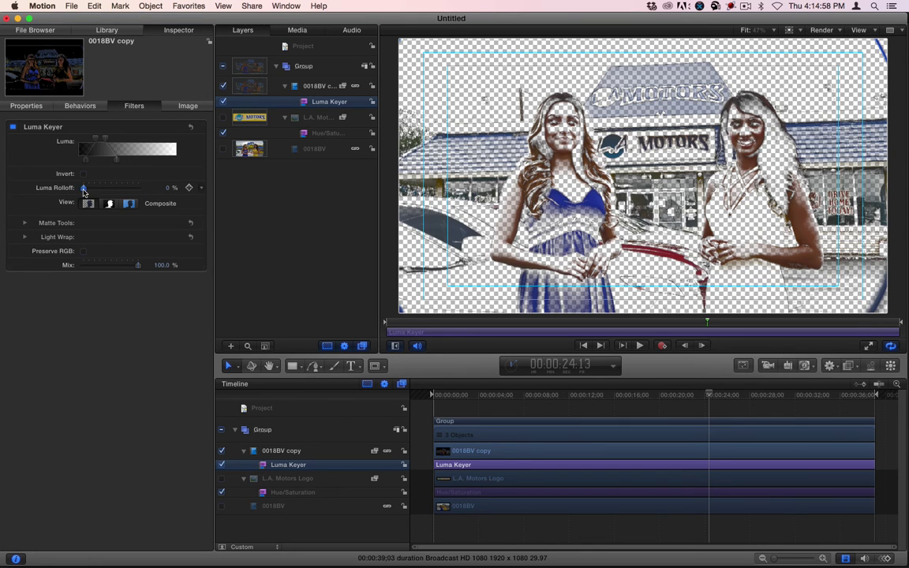
pyautogui.moveTo(83, 188)
pyautogui.mouseDown()
pyautogui.moveTo(132, 183)
pyautogui.moveTo(79, 186)
pyautogui.moveTo(98, 184)
pyautogui.mouseUp()
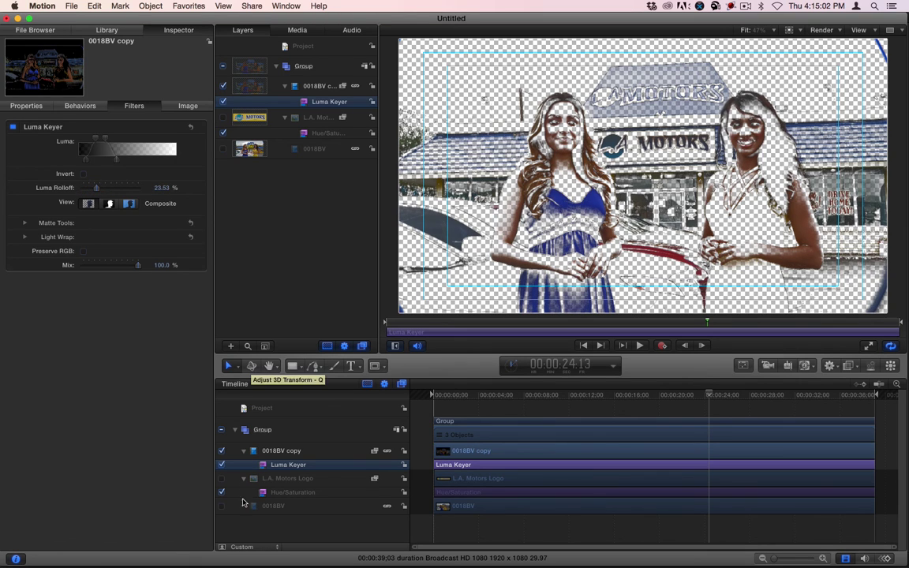
# Temporarily show the original 0018BV and L.A. Motors Logo layers to check the luma key in the composite.
pyautogui.click(222, 505)
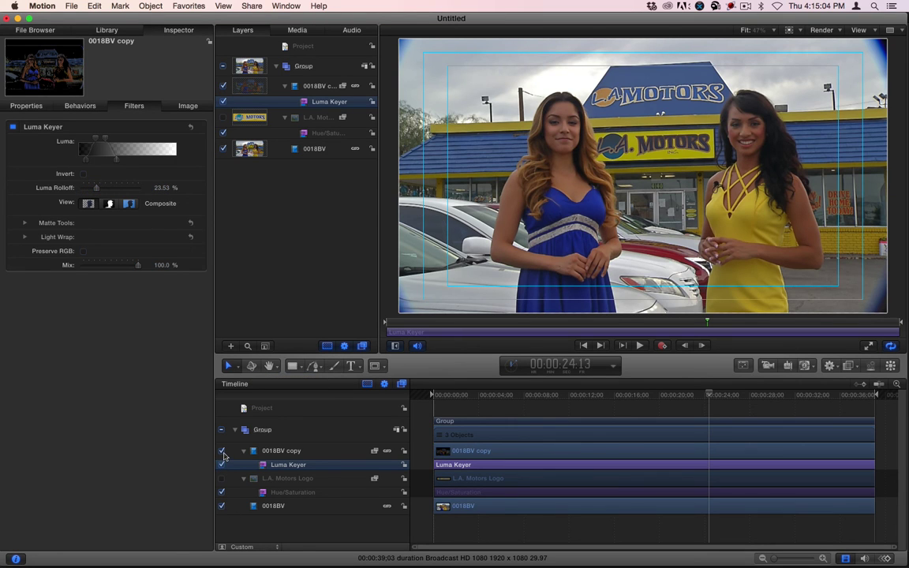
pyautogui.click(221, 451)
pyautogui.click(222, 479)
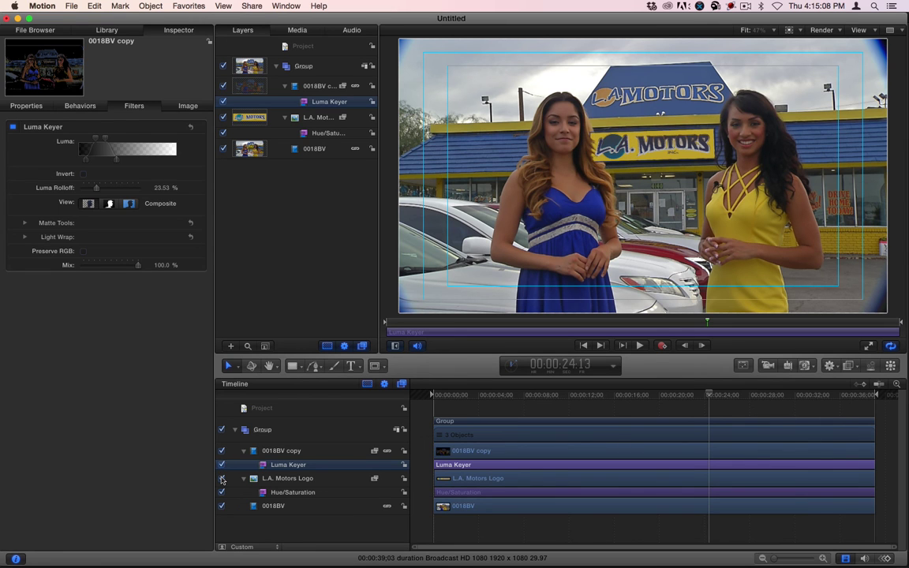
pyautogui.click(222, 478)
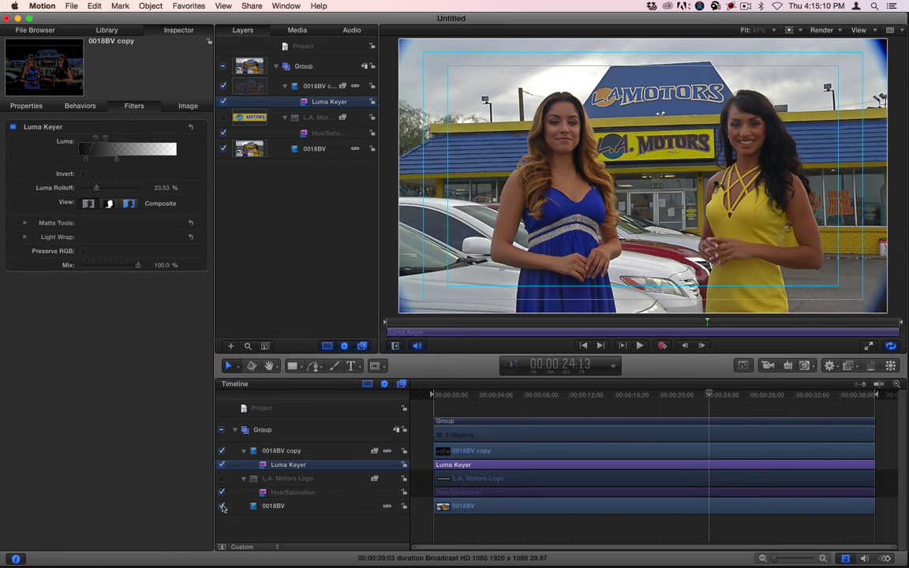
pyautogui.click(221, 506)
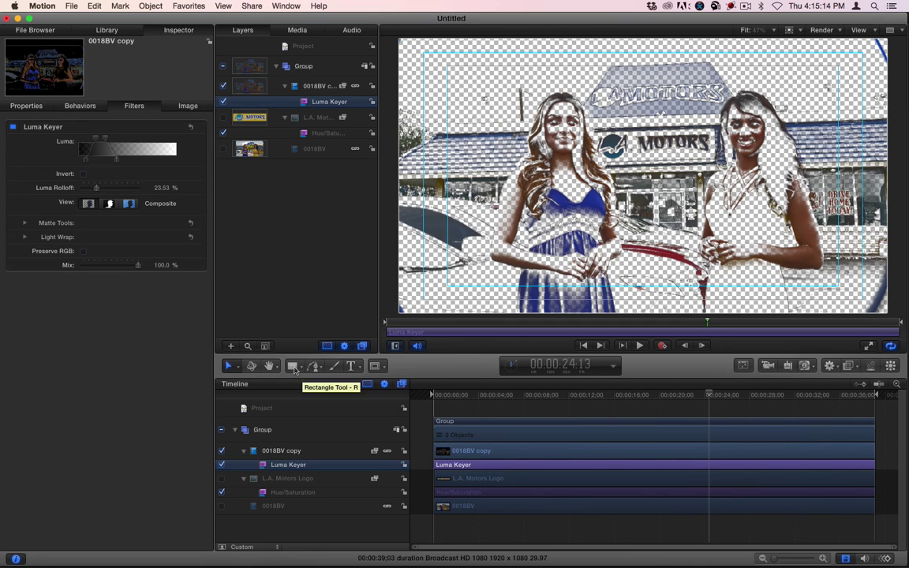
# Draw a white rectangle over the storefront sign at about X 95, Y 90 px and extend its start to the project's beginning.
pyautogui.click(294, 368)
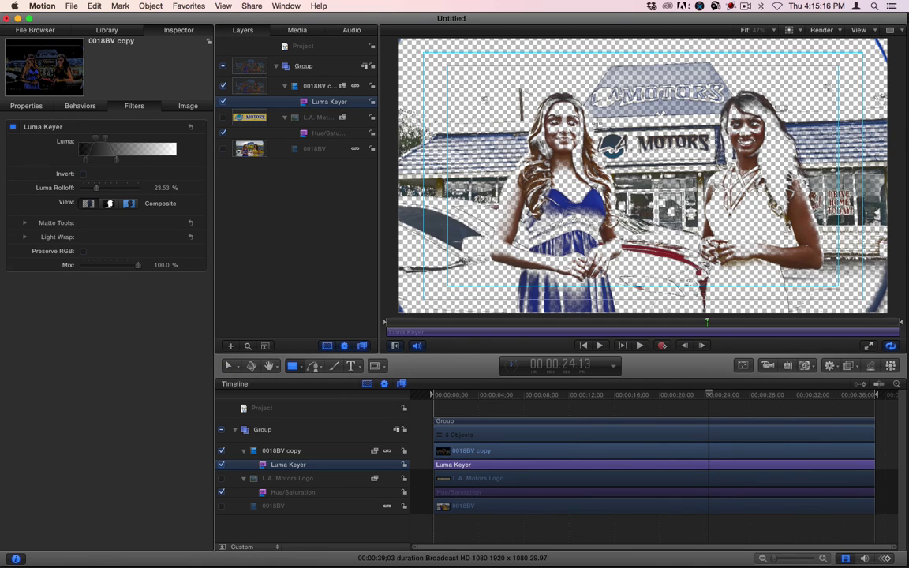
pyautogui.moveTo(532, 107); pyautogui.dragTo(739, 181)
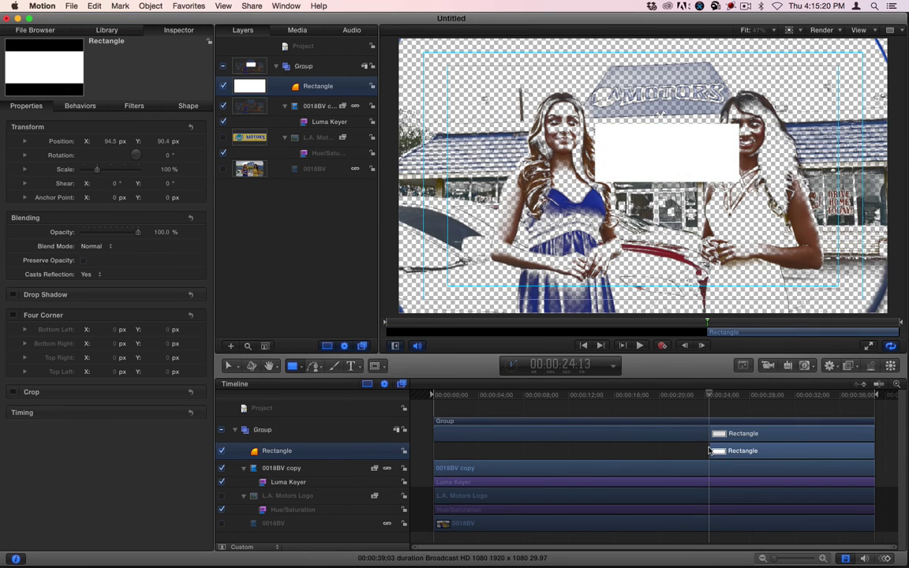
pyautogui.moveTo(711, 434); pyautogui.dragTo(433, 436)
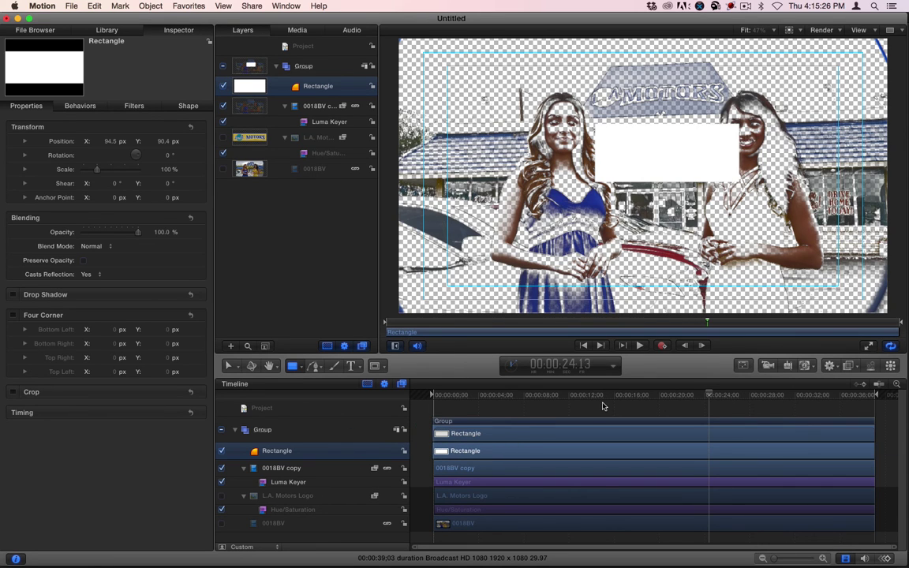
# Delete the white rectangle over the storefront sign and turn the L.A. Motors Logo layer back on.
pyautogui.click(270, 468)
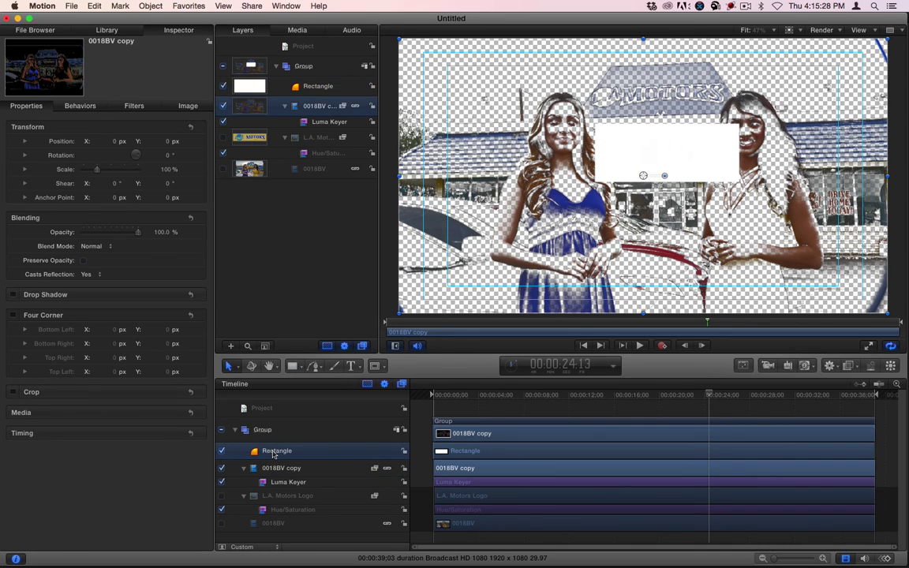
pyautogui.click(274, 453)
pyautogui.press('Delete')
pyautogui.click(285, 479)
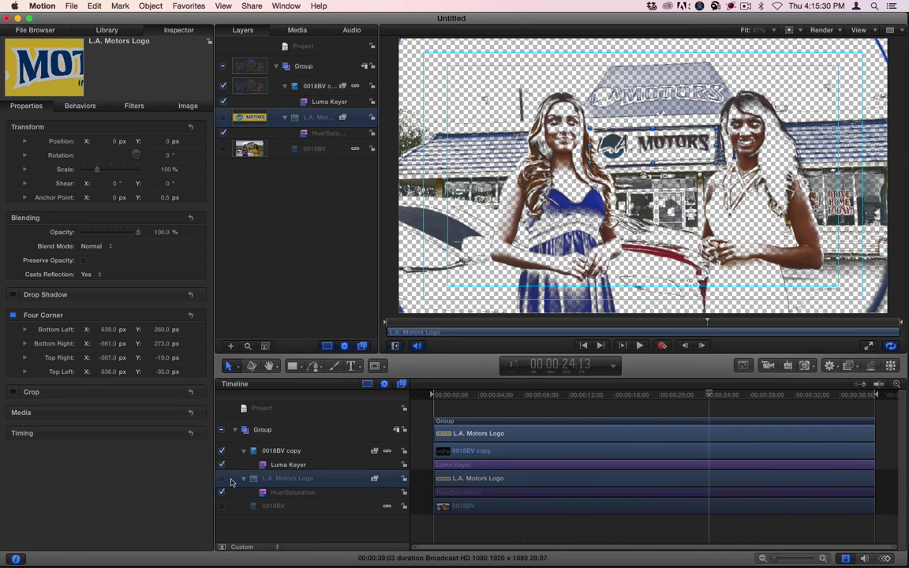
pyautogui.click(221, 478)
# Add an image mask to the 0018BV copy layer.
pyautogui.click(280, 453)
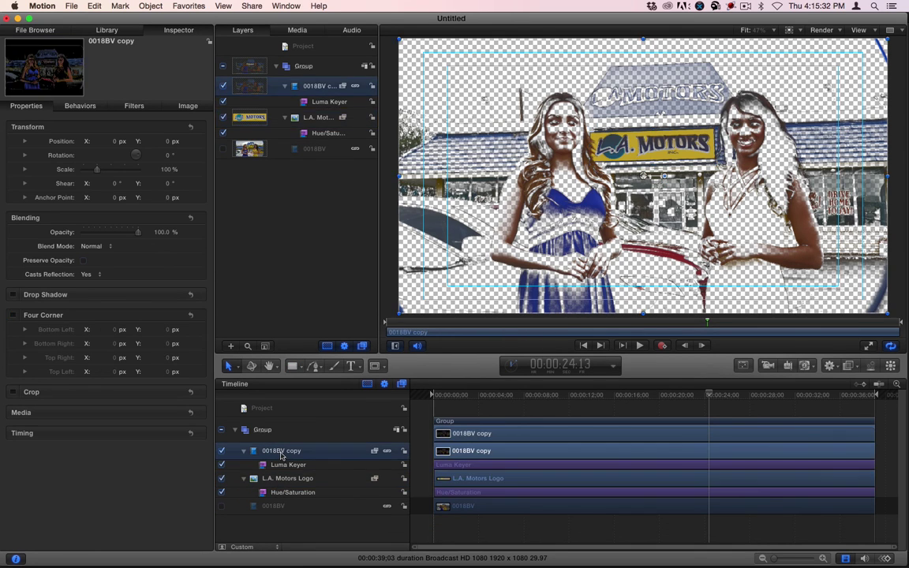
pyautogui.rightClick(281, 453)
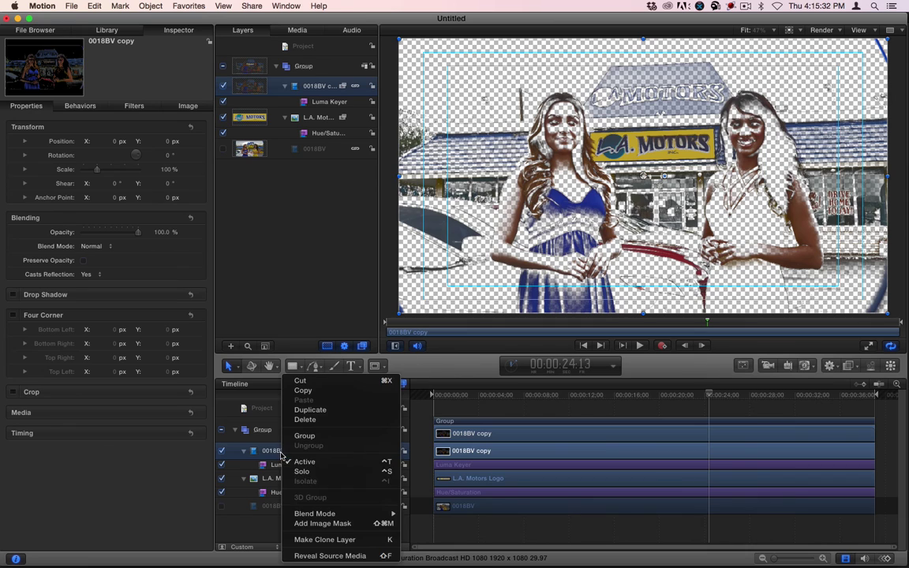
pyautogui.click(331, 523)
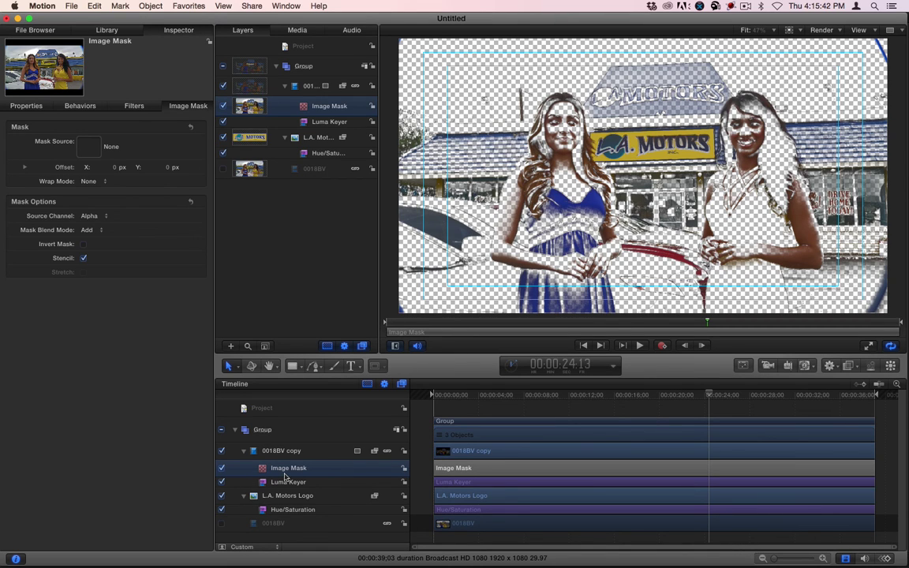
# Duplicate the L.A. Motors Logo layer and hide the original logo.
pyautogui.click(286, 498)
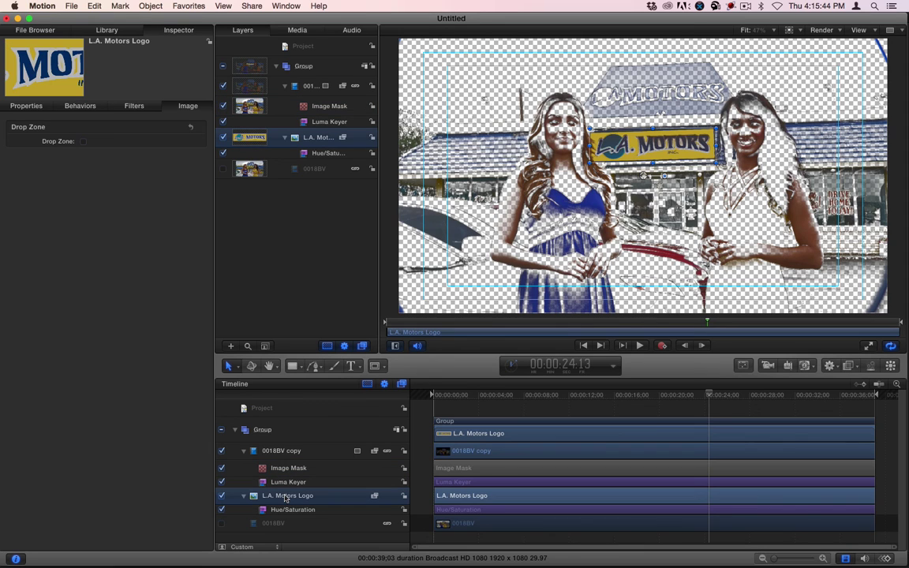
pyautogui.press('super+d')
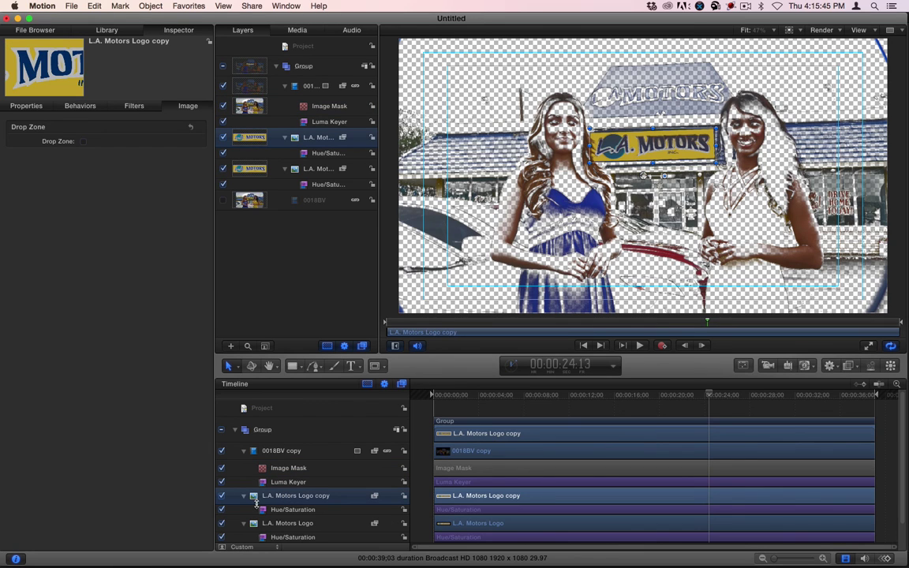
pyautogui.click(221, 523)
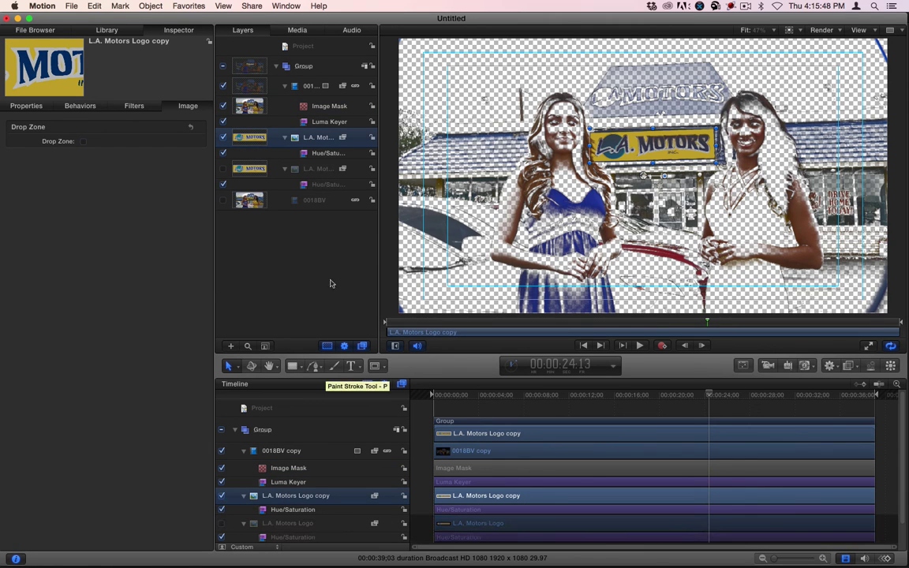
# Crop the L.A. Motors Logo copy's right side by 460 so only a narrow strip at the sign's left end is left.
pyautogui.click(29, 105)
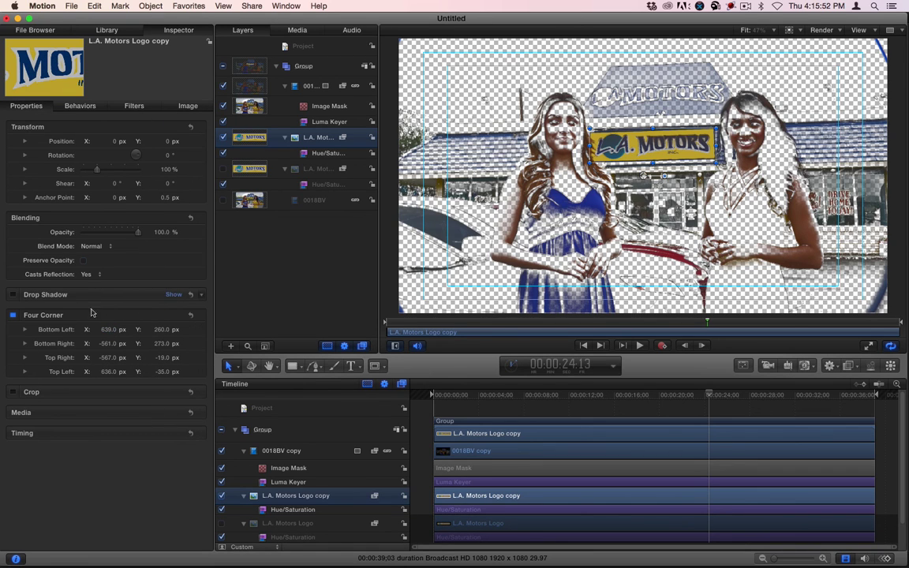
pyautogui.click(173, 392)
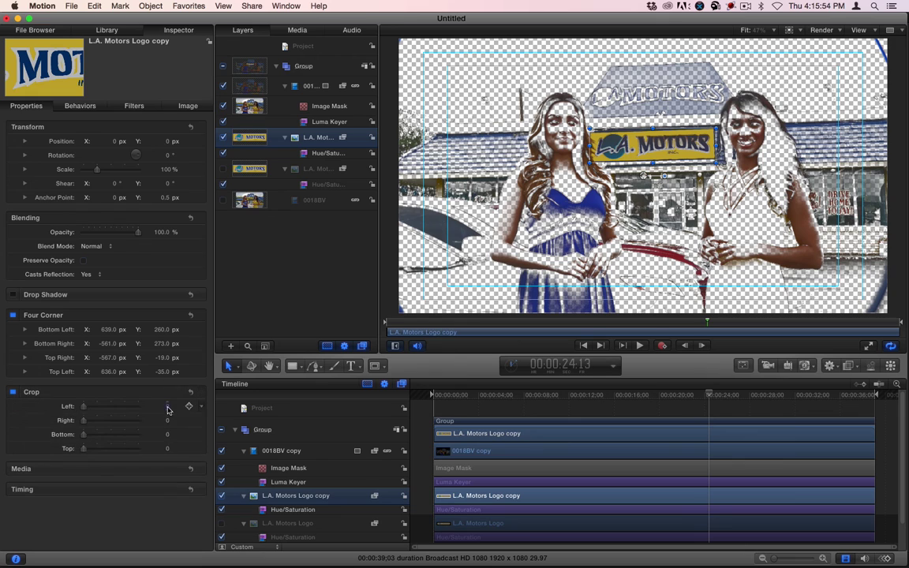
pyautogui.moveTo(167, 420); pyautogui.dragTo(264, 421)
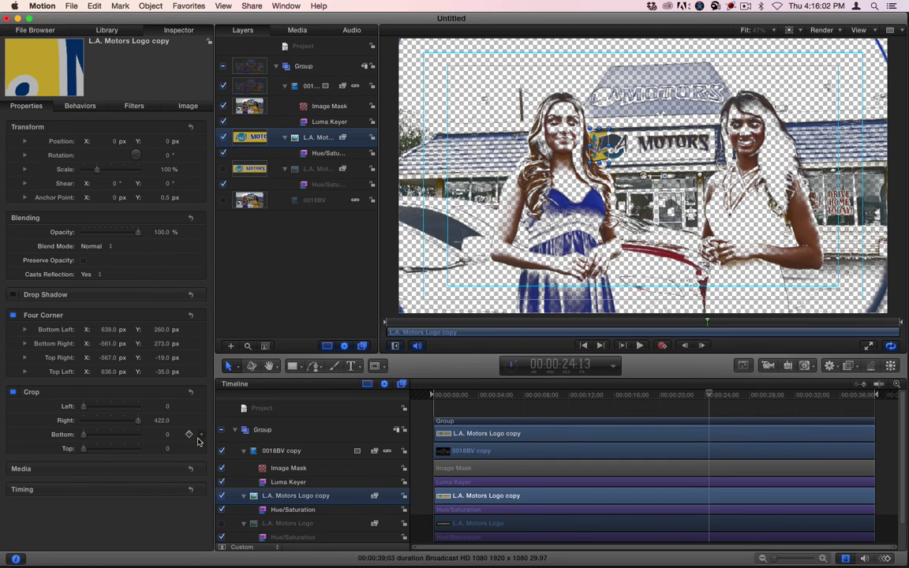
pyautogui.moveTo(162, 420); pyautogui.dragTo(162, 441)
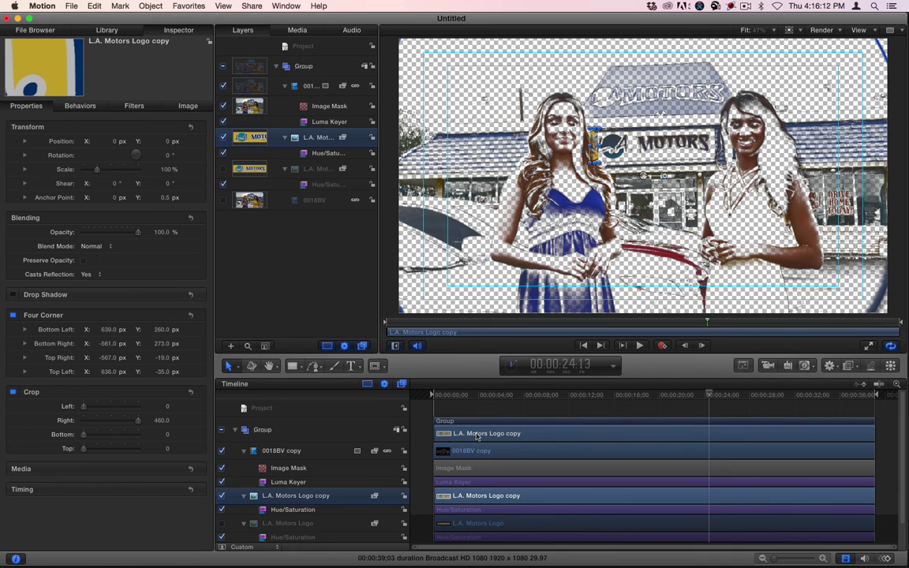
# Go to 00:00:13:23 and make the original L.A. Motors Logo layer visible again.
pyautogui.moveTo(669, 394); pyautogui.dragTo(588, 394)
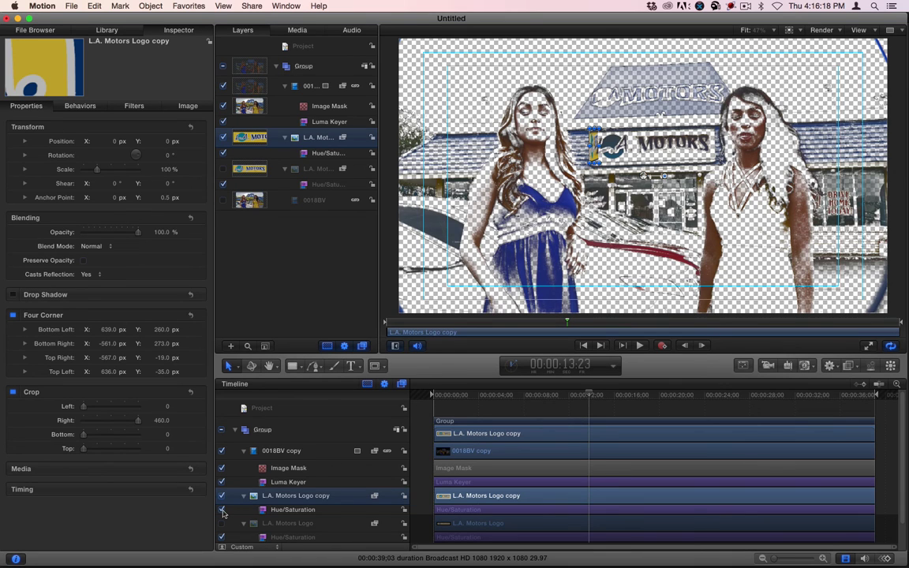
pyautogui.scroll(-2, 345, 499)
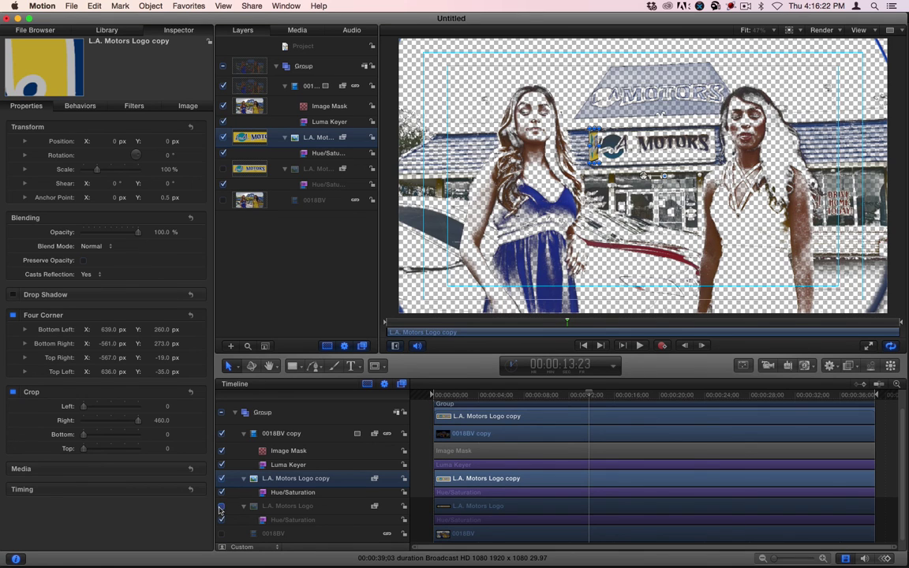
pyautogui.click(222, 506)
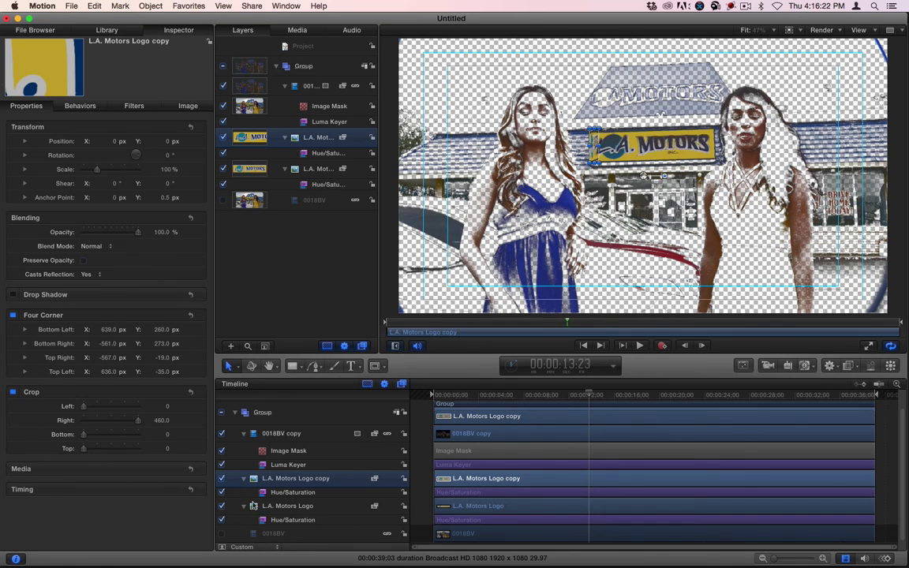
# Set the L.A. Motors Logo copy as the Image Mask's source on 0018BV copy, briefly trying the inverted mask and switching it back off.
pyautogui.click(289, 450)
pyautogui.moveTo(277, 479)
pyautogui.mouseDown()
pyautogui.moveTo(163, 214)
pyautogui.moveTo(202, 355)
pyautogui.moveTo(278, 489)
pyautogui.moveTo(285, 471)
pyautogui.mouseUp()
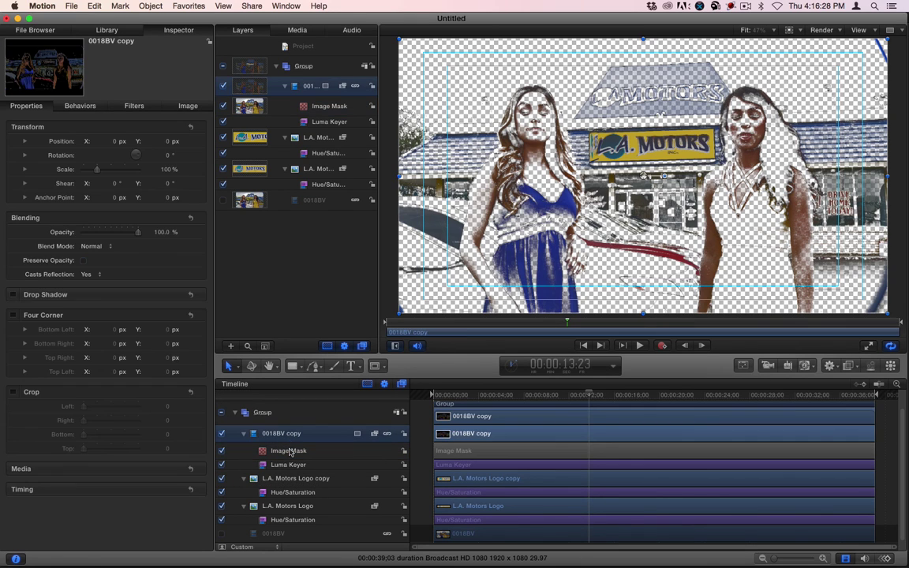
pyautogui.click(188, 105)
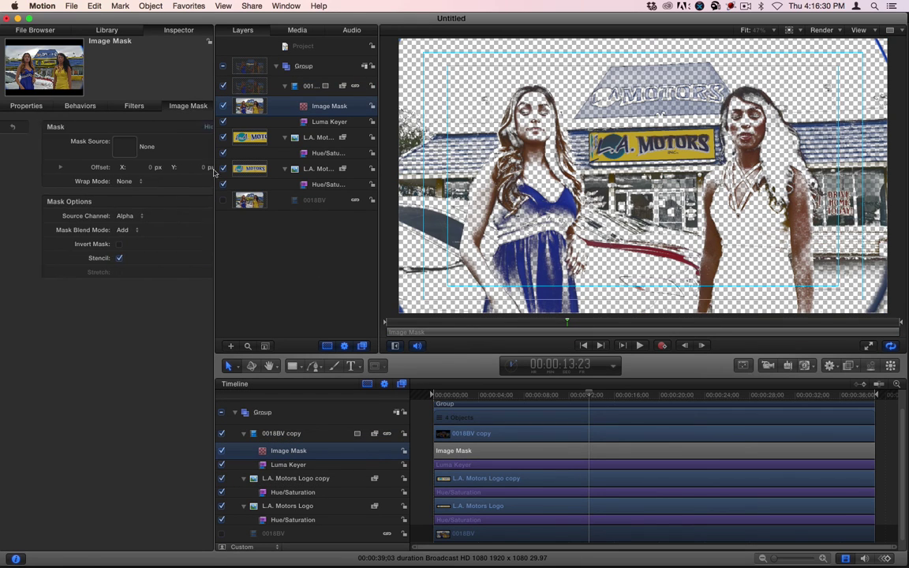
pyautogui.moveTo(278, 478); pyautogui.dragTo(92, 146)
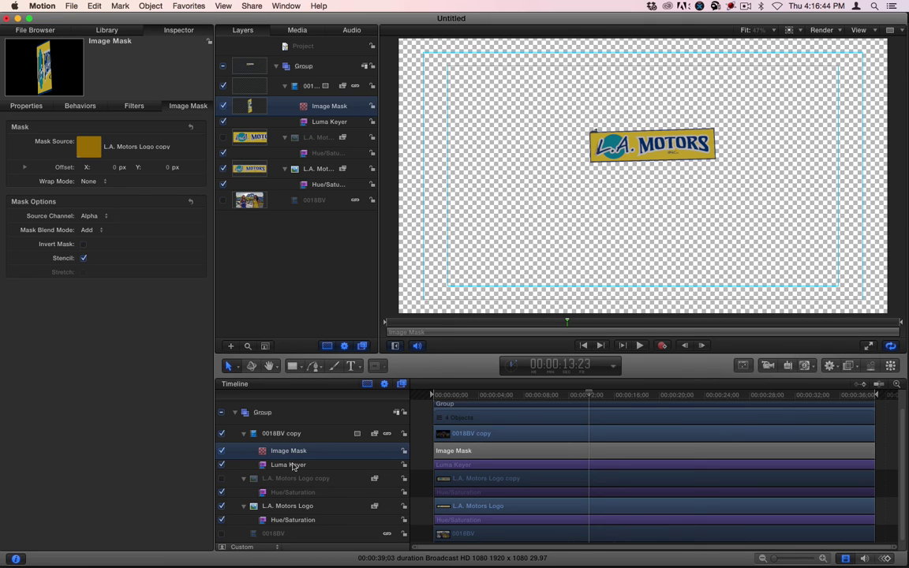
pyautogui.click(83, 245)
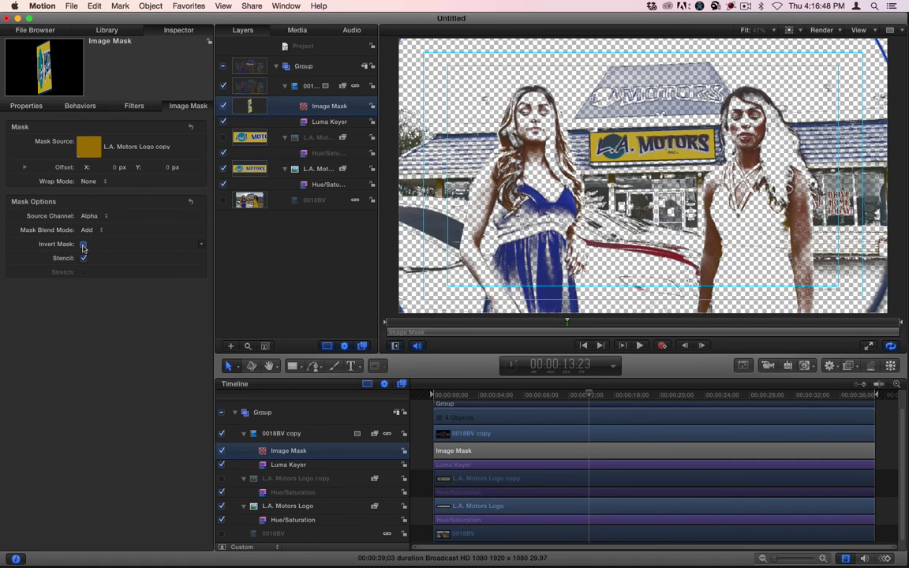
pyautogui.click(84, 245)
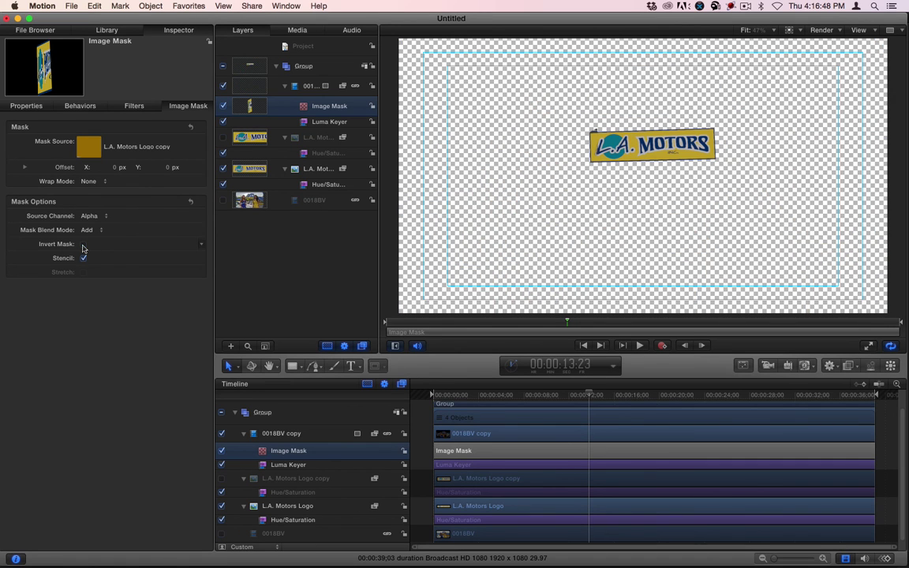
# Widen the Luma Keyer's luma range from black into the light tones and check the masked strip up to 00:00:27:09.
pyautogui.click(294, 464)
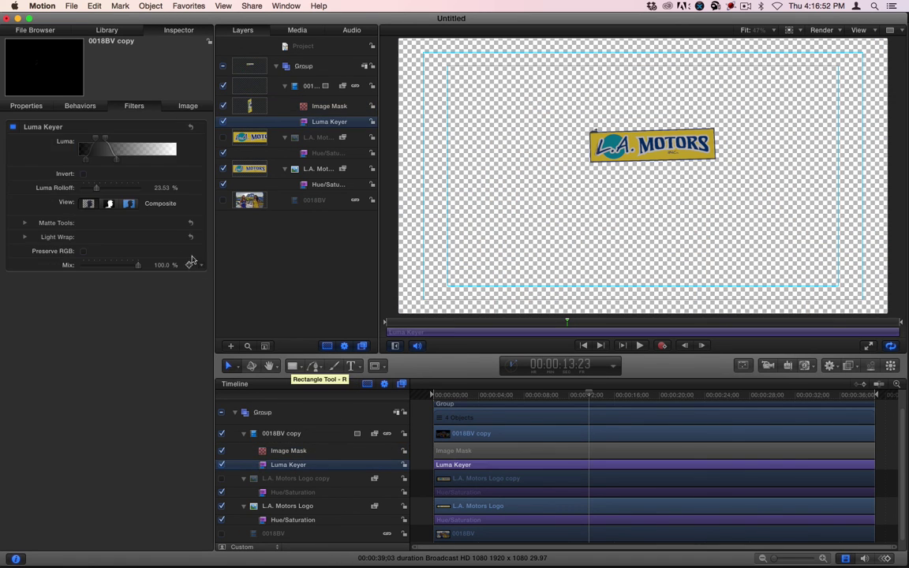
pyautogui.moveTo(114, 157); pyautogui.dragTo(82, 146)
pyautogui.moveTo(615, 394); pyautogui.dragTo(741, 401)
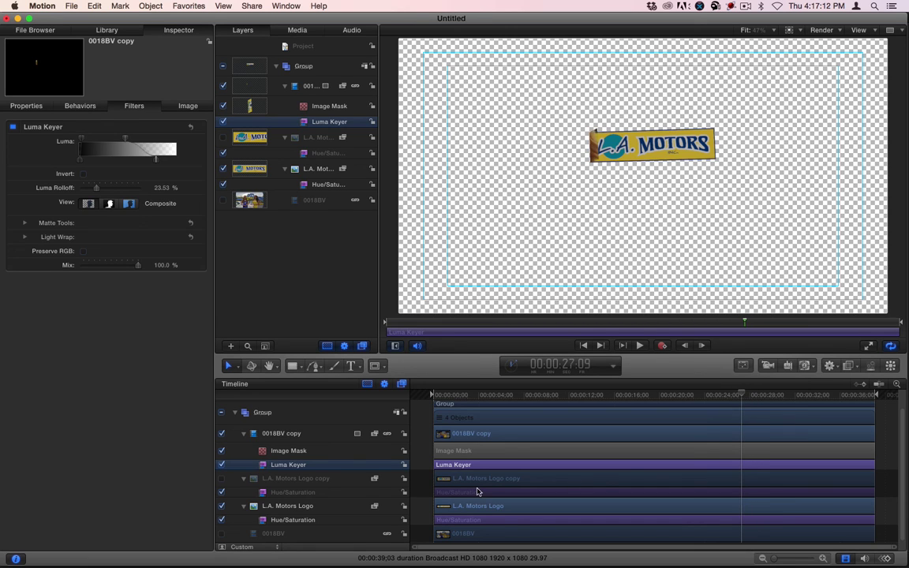
# Turn the original 0018BV layer back on and play the composite from 00:00:21:23 to check the presenter over the sign.
pyautogui.click(221, 533)
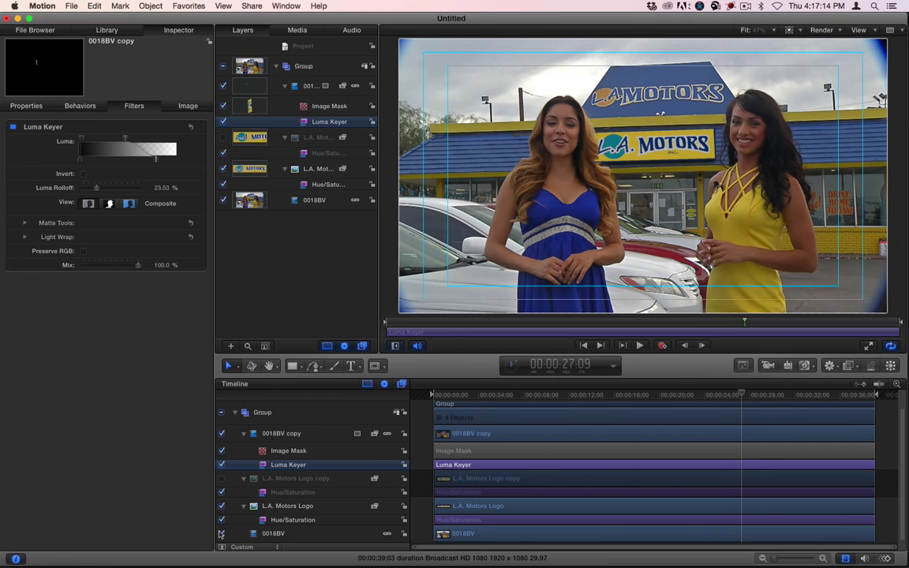
pyautogui.moveTo(742, 394); pyautogui.dragTo(679, 392)
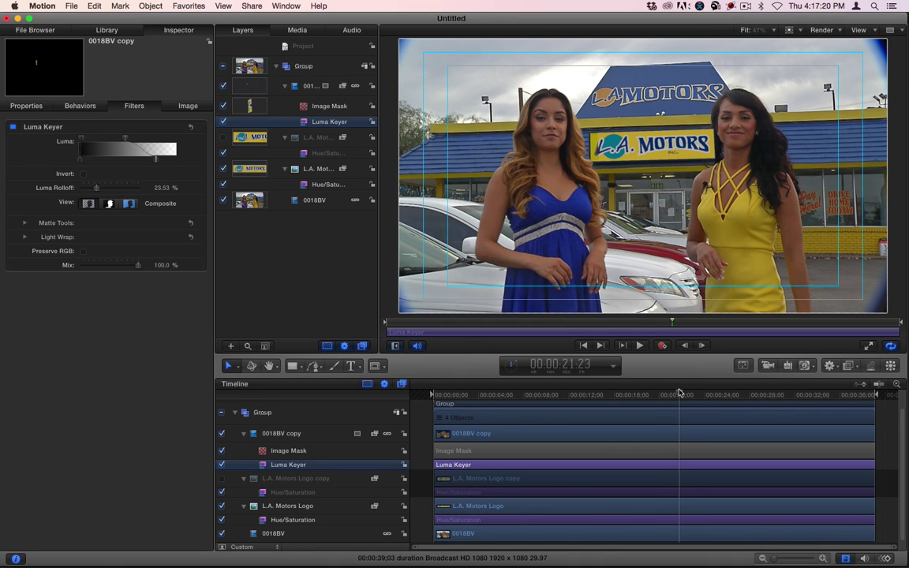
pyautogui.press('space')
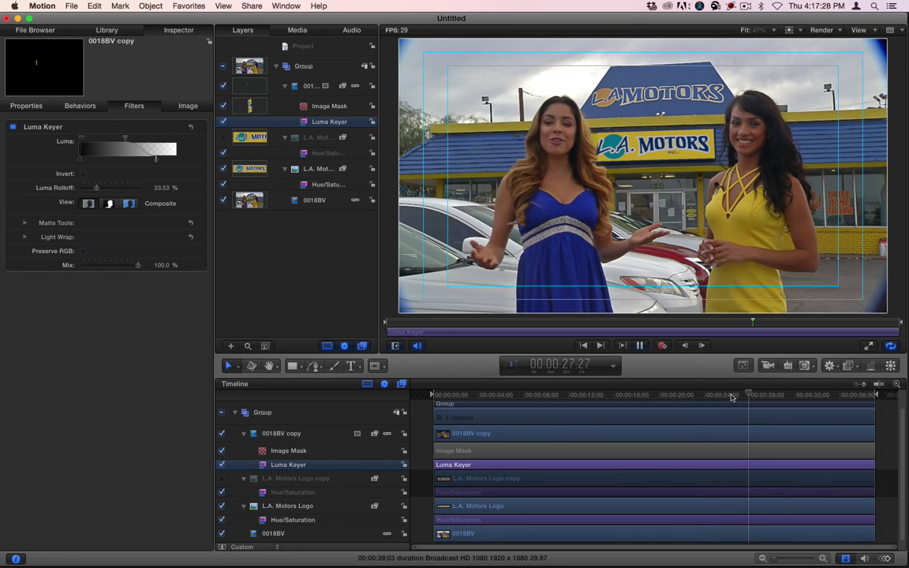
pyautogui.press('space')
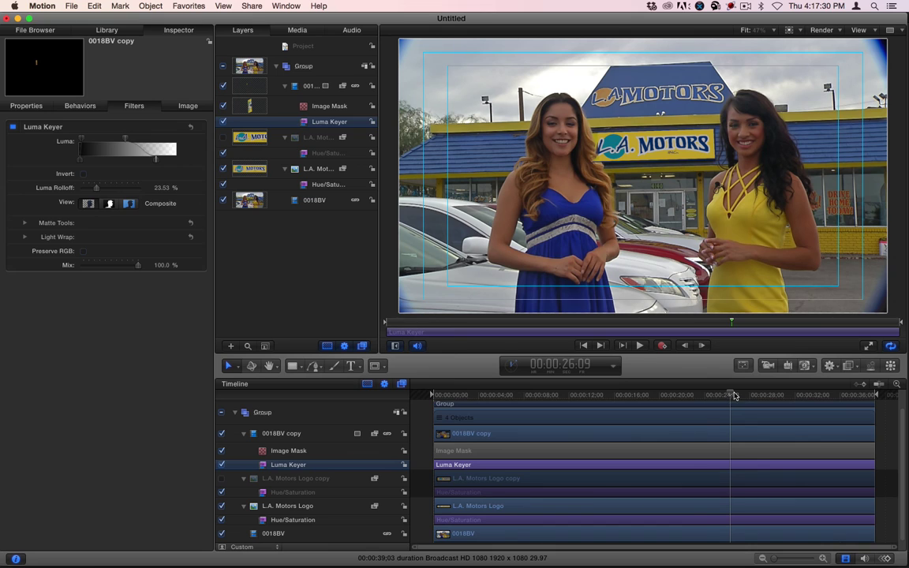
pyautogui.click(71, 4)
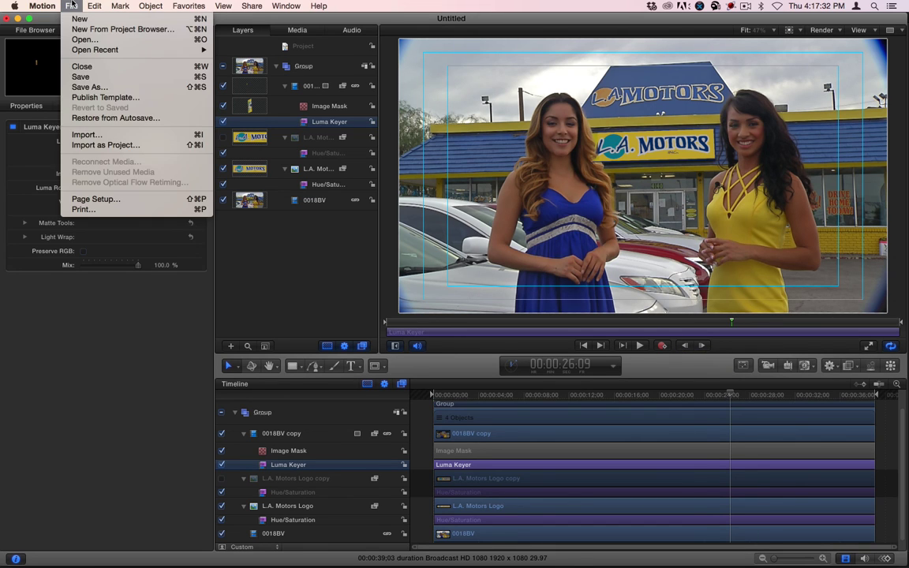
pyautogui.click(71, 5)
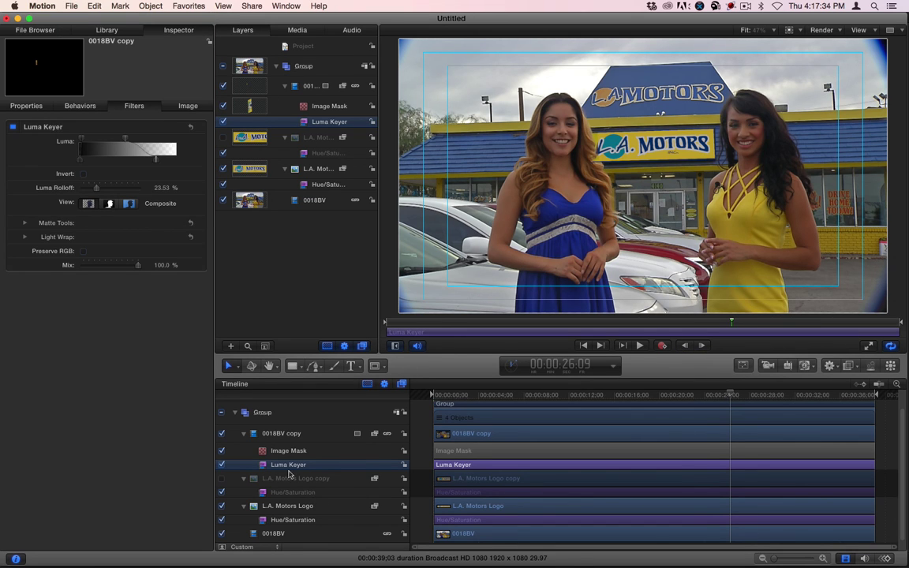
# Disable all four 0018BV copy audio tracks plus the 0018BV 2 and 0018BV 3 tracks.
pyautogui.click(289, 435)
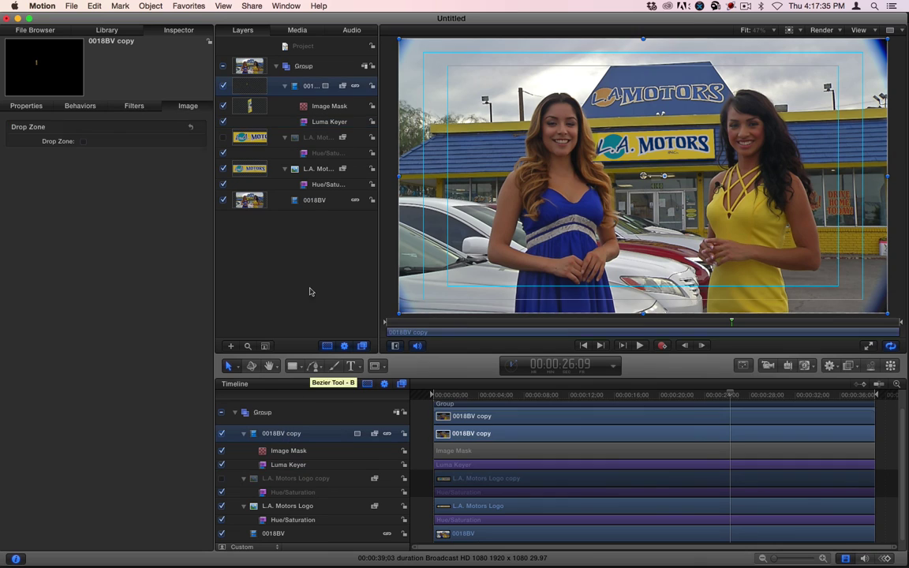
pyautogui.click(351, 30)
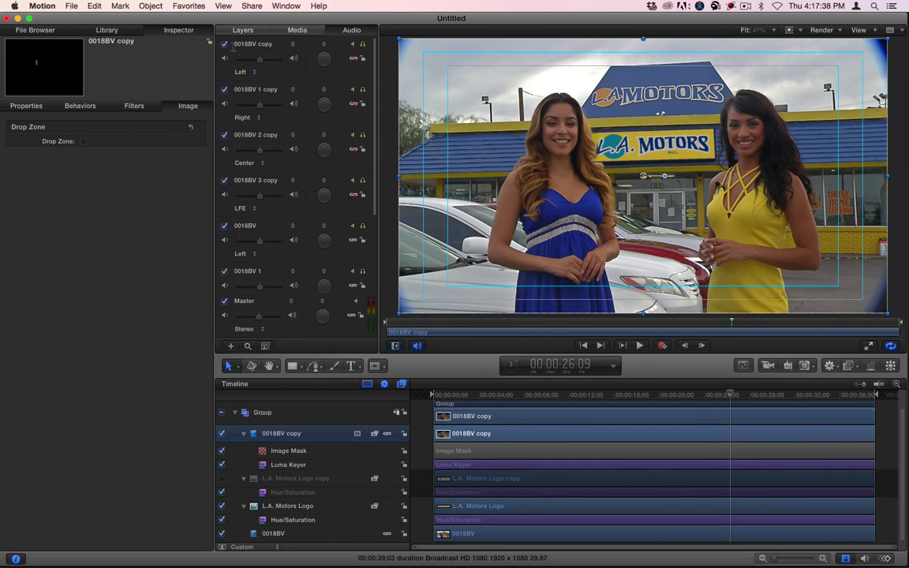
pyautogui.moveTo(223, 51); pyautogui.dragTo(240, 206)
pyautogui.scroll(-3, 240, 231)
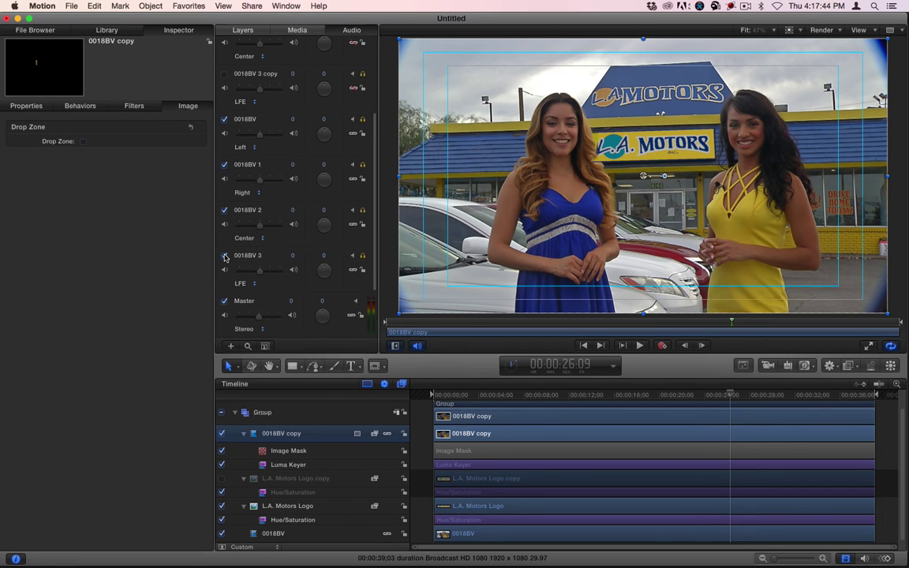
pyautogui.click(224, 255)
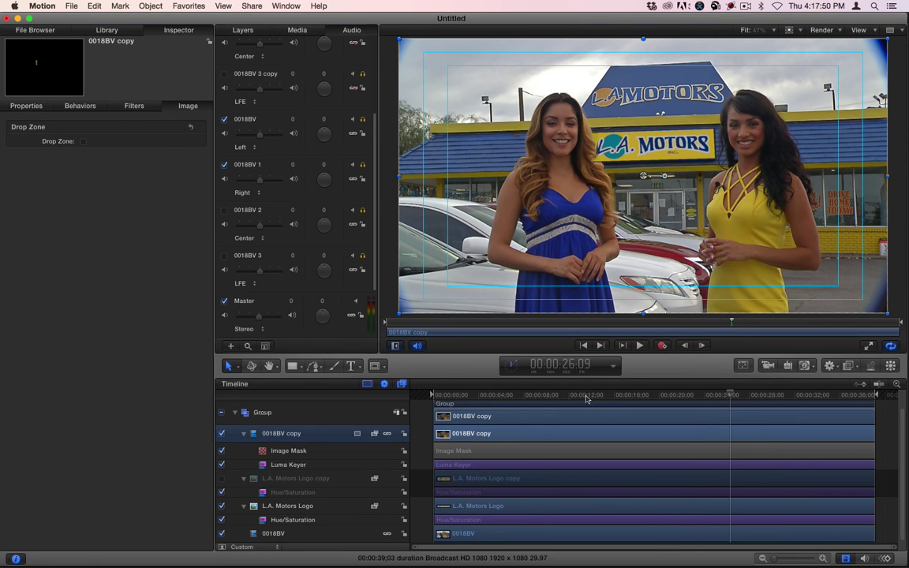
# Play the composite from the project's start and check the sign replacement again at 00:00:19:15.
pyautogui.moveTo(588, 396); pyautogui.dragTo(431, 405)
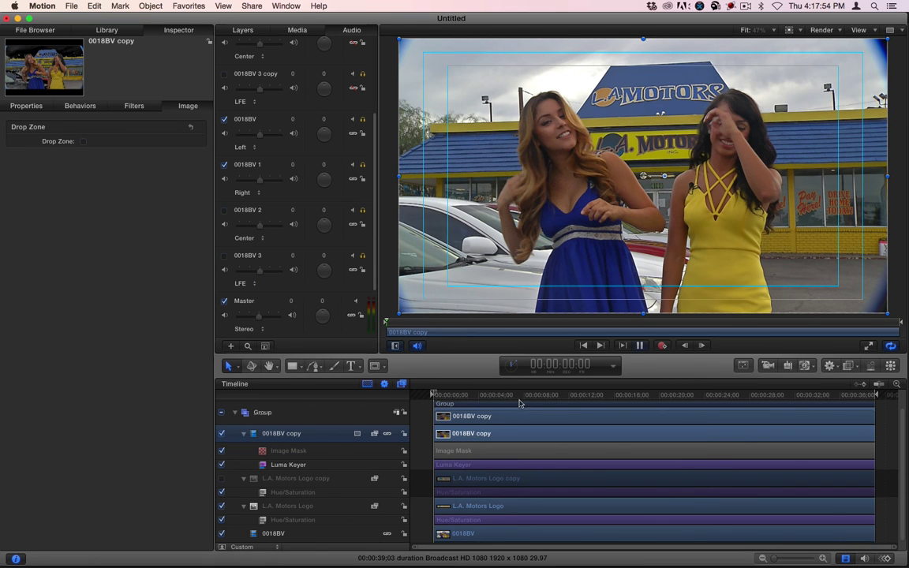
pyautogui.press('space')
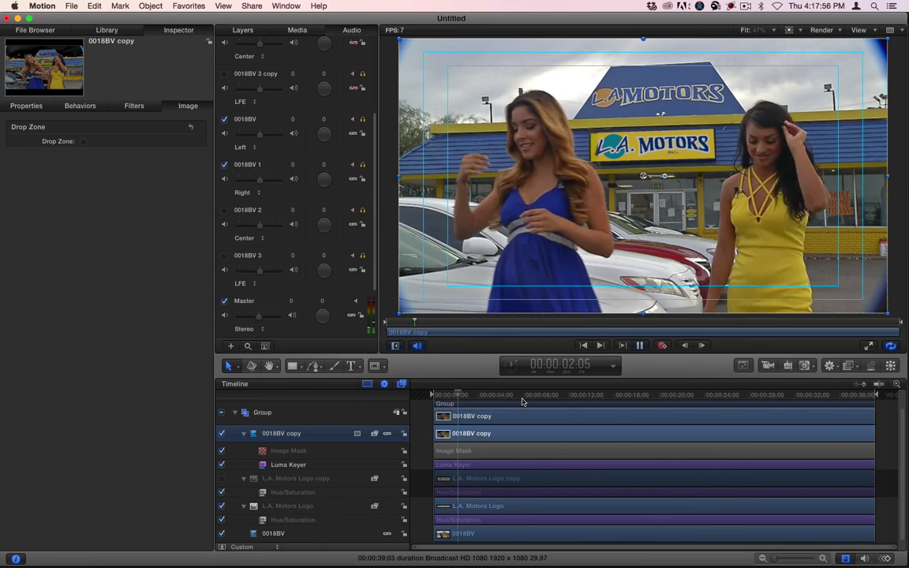
pyautogui.press('space')
pyautogui.click(652, 396)
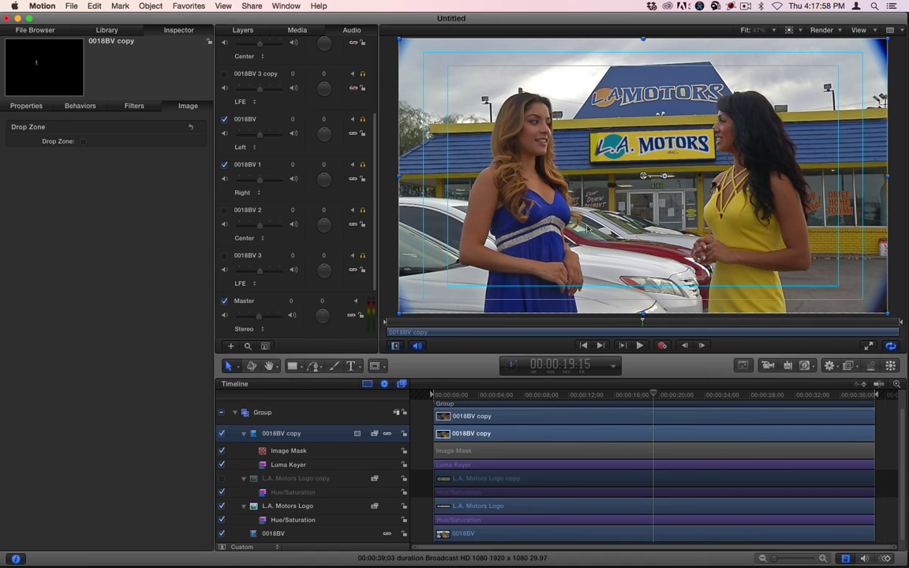
# Export the composite as an Apple ProRes 422 movie with Color only into the L.A. Motors folder, naming it after the presenter's hair.
pyautogui.press('super+e')
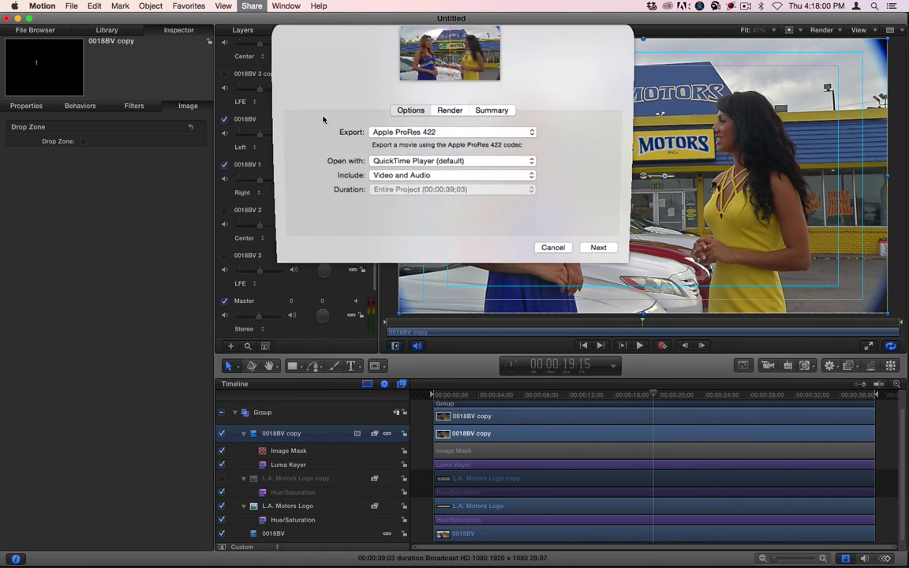
pyautogui.click(454, 167)
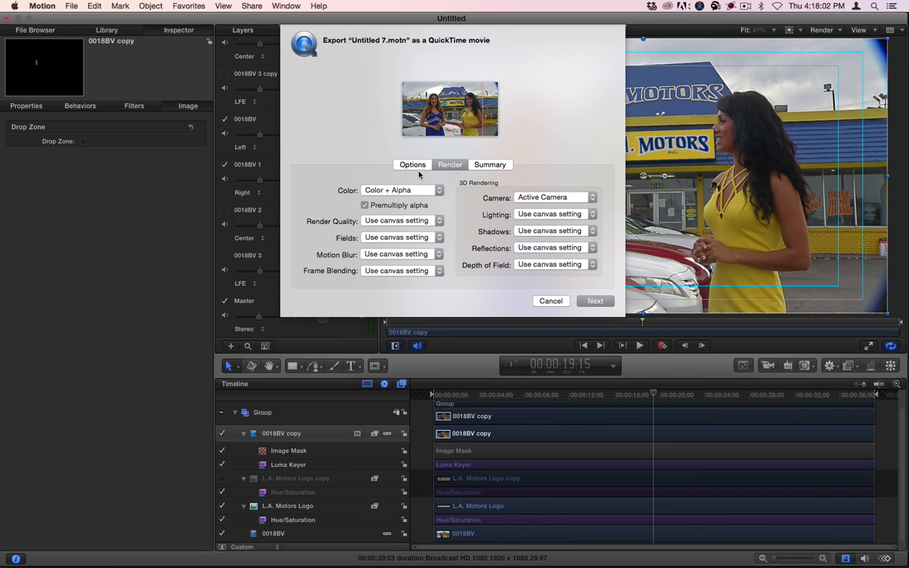
pyautogui.click(398, 190)
pyautogui.click(372, 170)
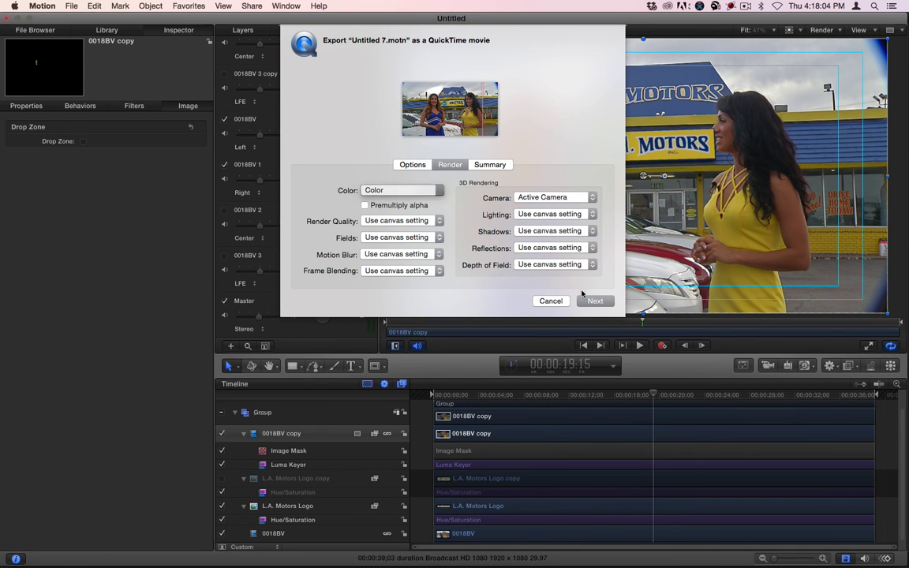
pyautogui.click(596, 301)
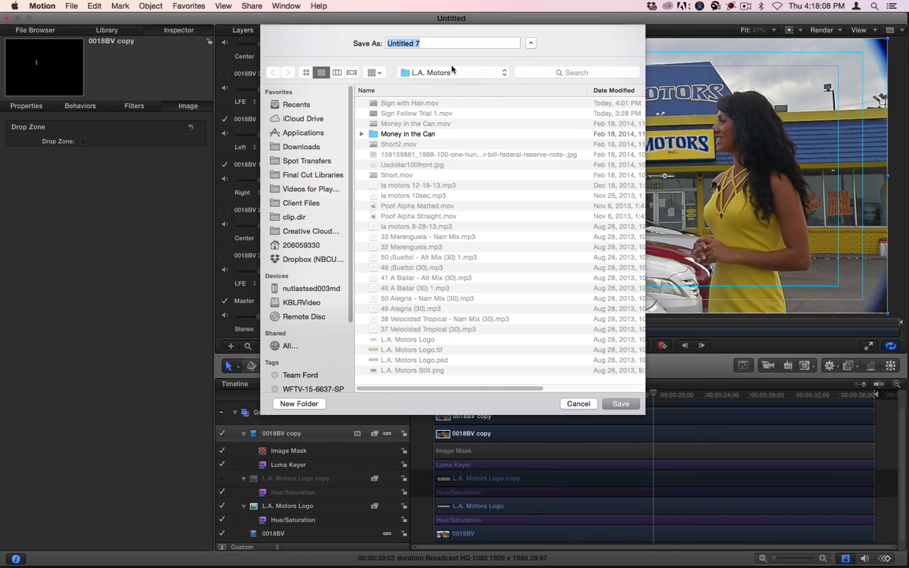
pyautogui.write('Sign with Idania')
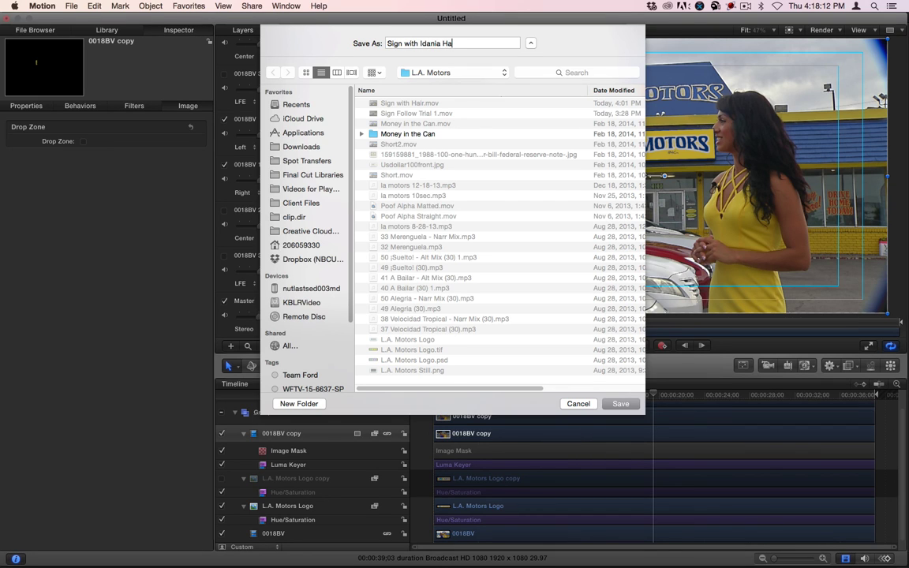
pyautogui.press('Return')
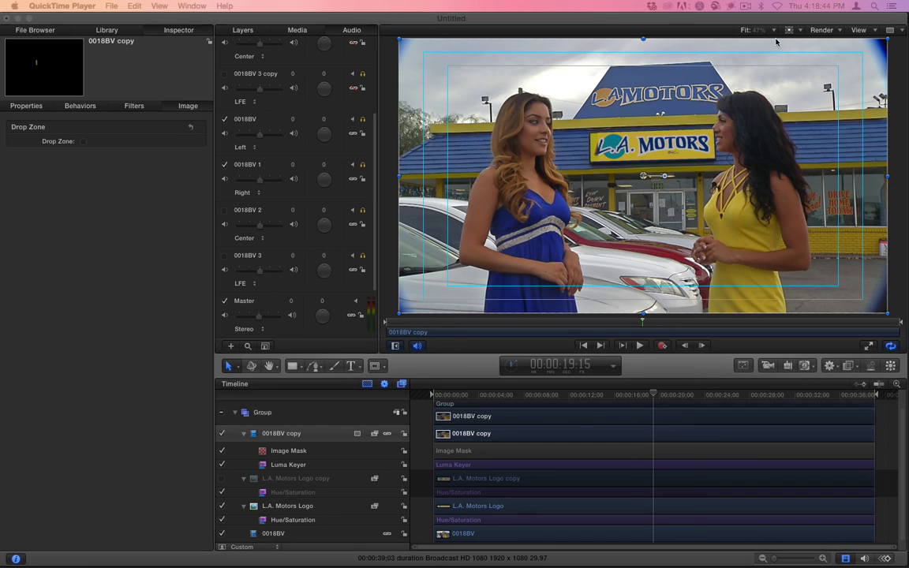
# Switch to Final Cut Pro and import the newly exported sign movie from the L.A. Motors folder into the 09-22-2015 event.
pyautogui.click(628, 17)
pyautogui.press('super+i')
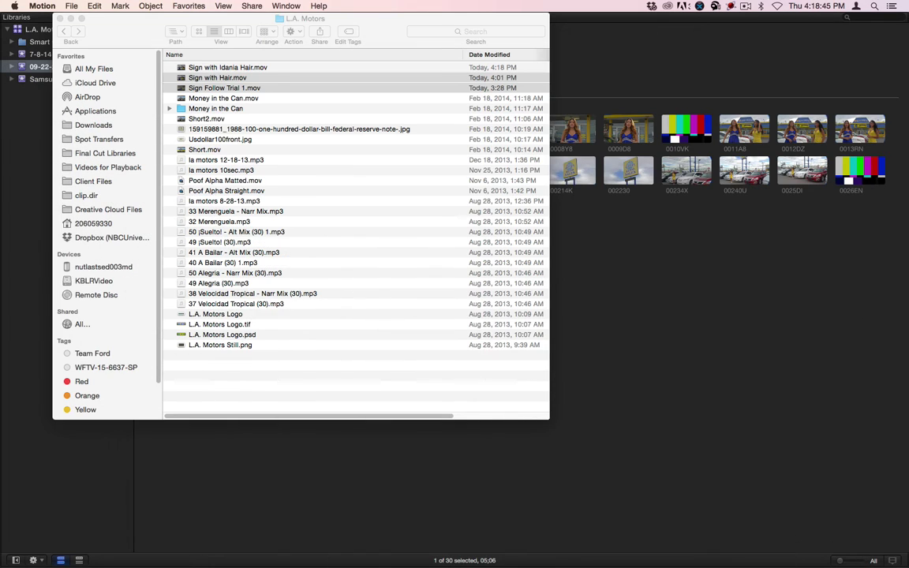
pyautogui.click(727, 272)
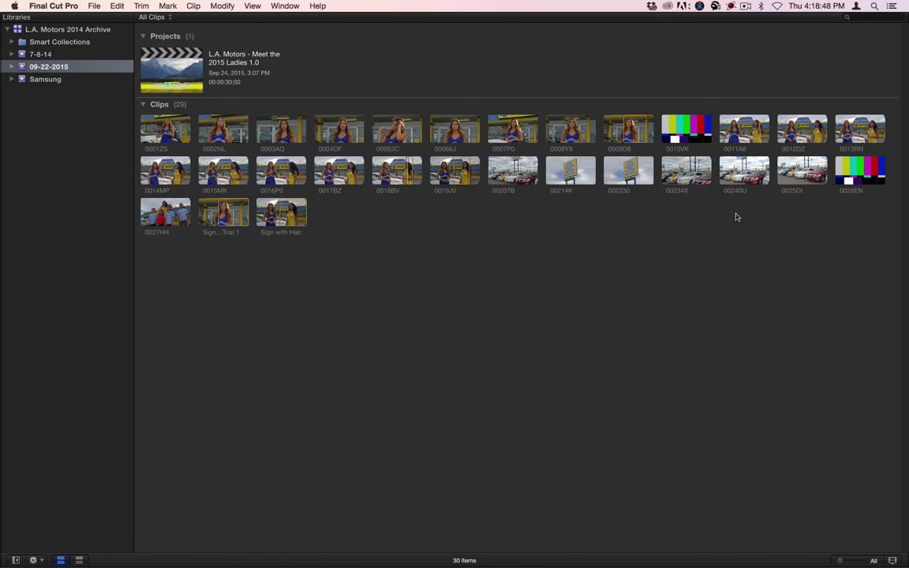
pyautogui.moveTo(372, 565)
pyautogui.click(96, 545)
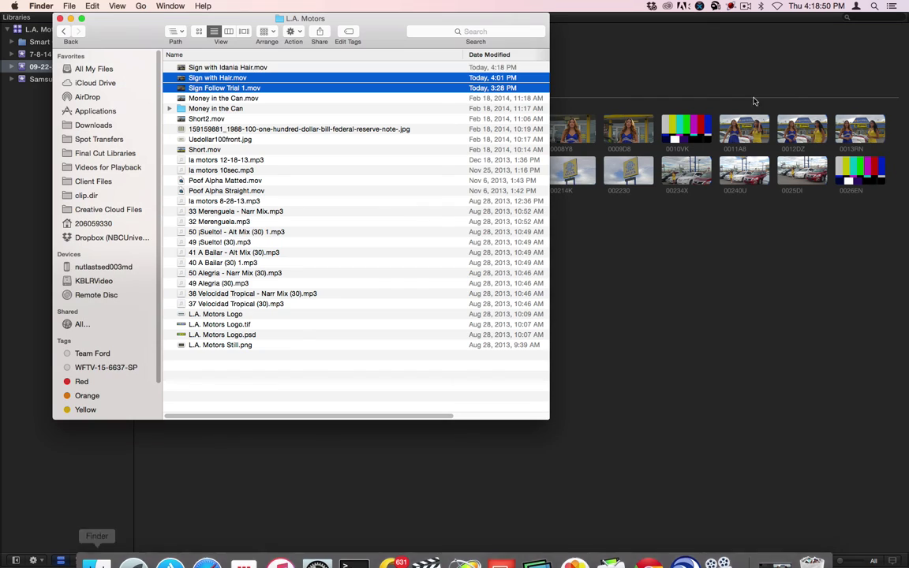
pyautogui.moveTo(229, 67); pyautogui.dragTo(588, 320)
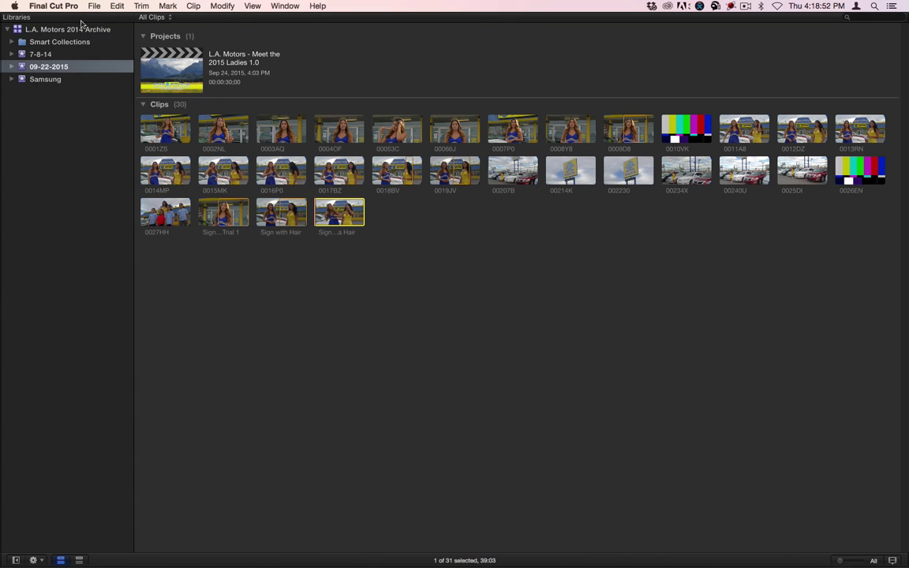
# Replace the 0018BV clip in the Meet the 2015 Ladies 1.0 timeline with the newly imported sign clip, using Replace from Start.
pyautogui.keyDown('super'); pyautogui.click(347, 219); pyautogui.keyUp('super')
pyautogui.click(342, 211)
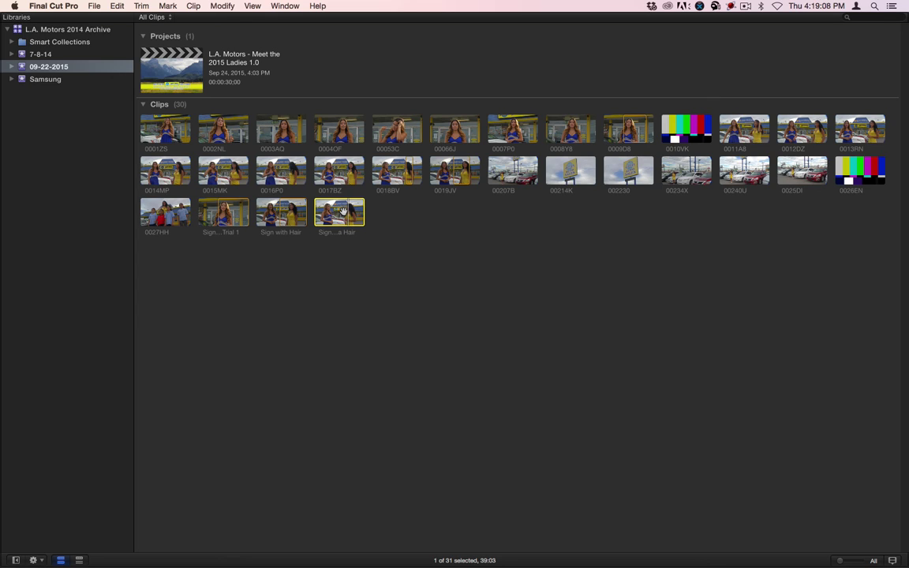
pyautogui.press('i')
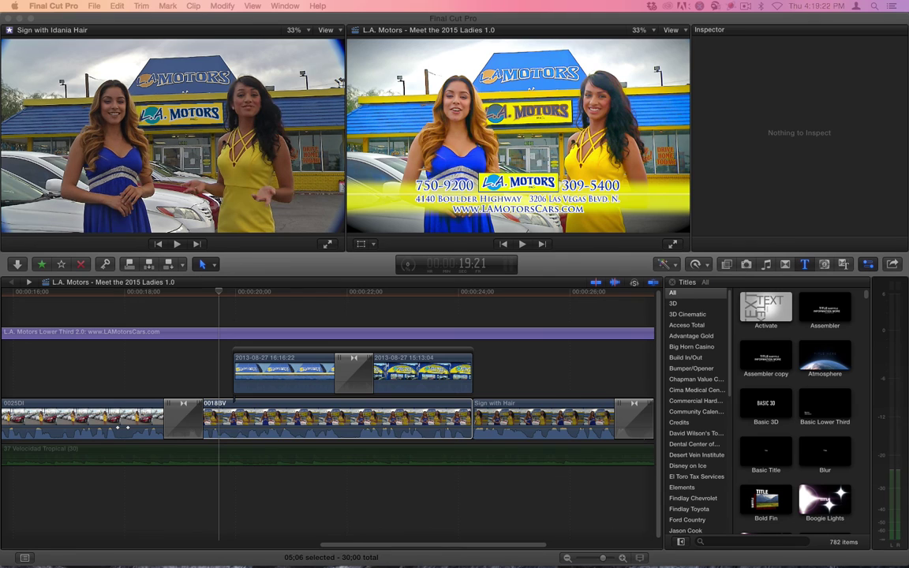
pyautogui.click(541, 388)
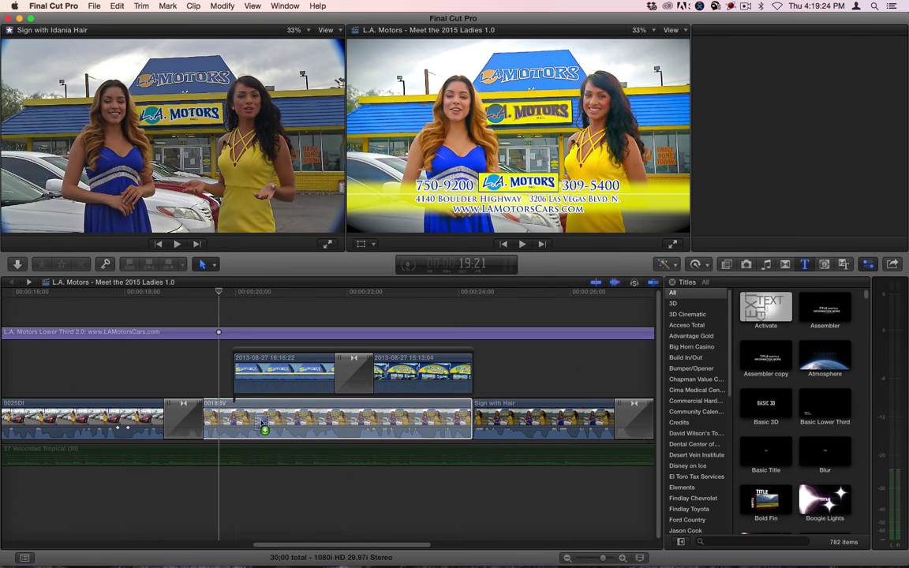
pyautogui.moveTo(261, 424); pyautogui.dragTo(263, 422)
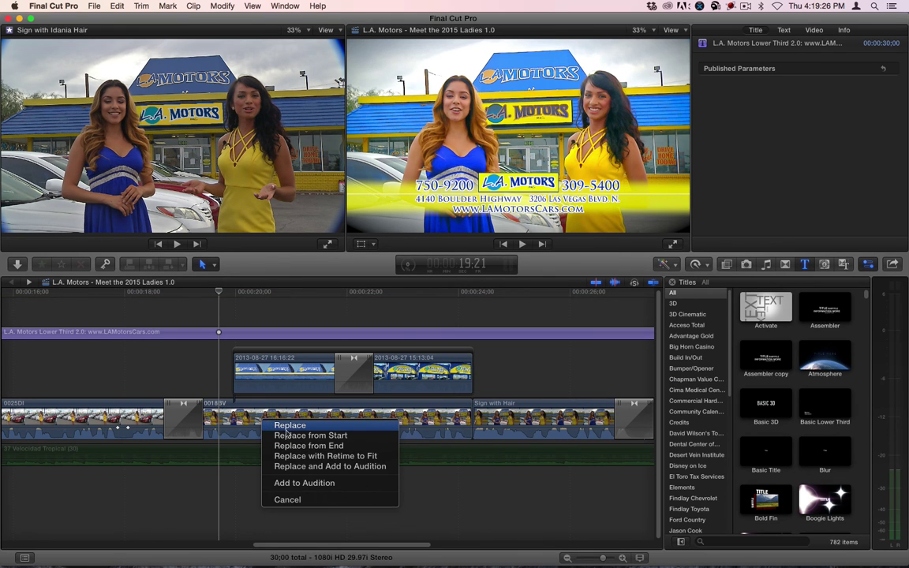
pyautogui.click(287, 435)
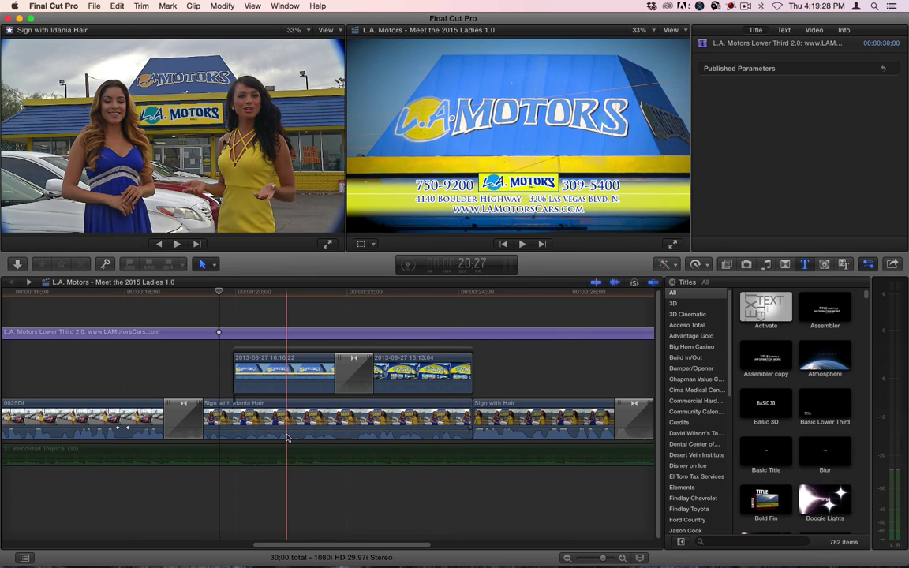
# Slip the replacement clip's footage within its timeline slot with the Trim tool, and return to the Select tool.
pyautogui.press('t')
pyautogui.click(267, 420)
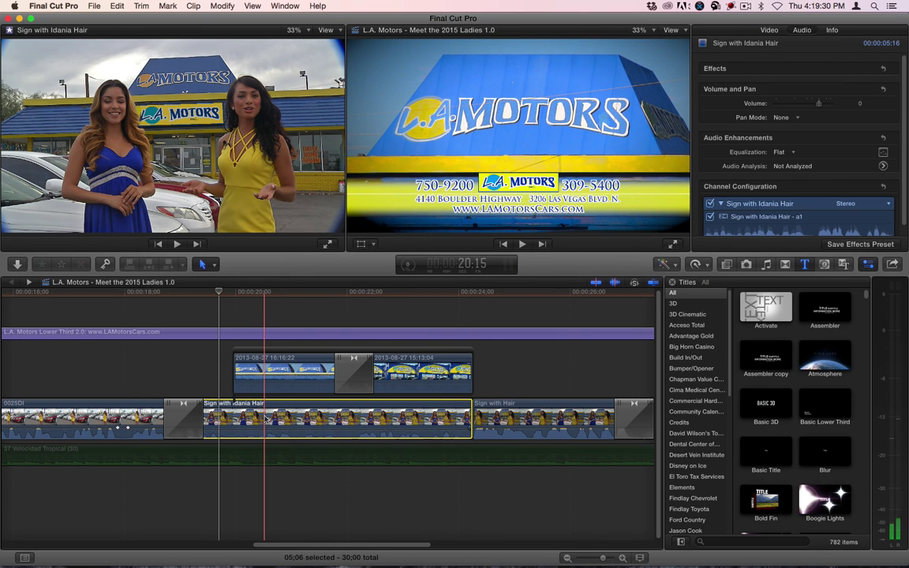
pyautogui.moveTo(268, 421); pyautogui.dragTo(280, 418)
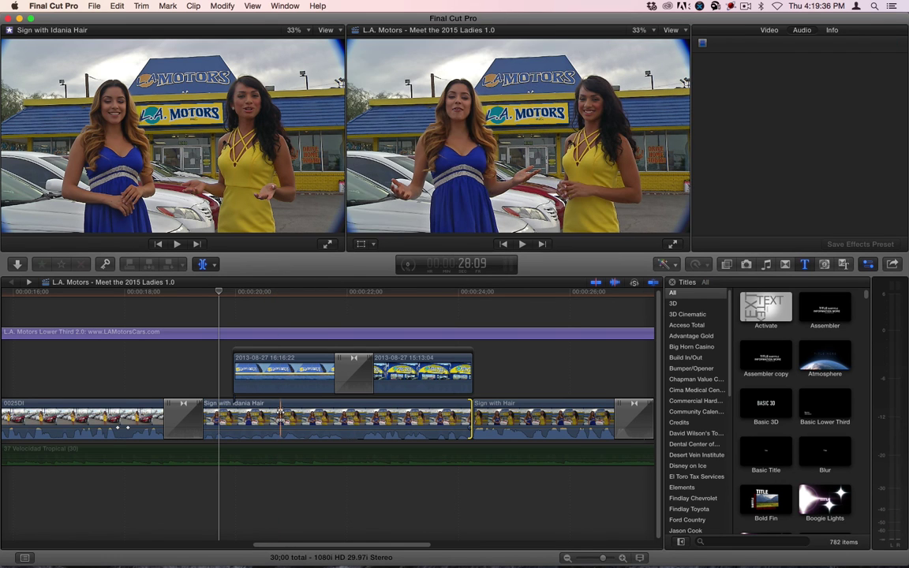
pyautogui.press('a')
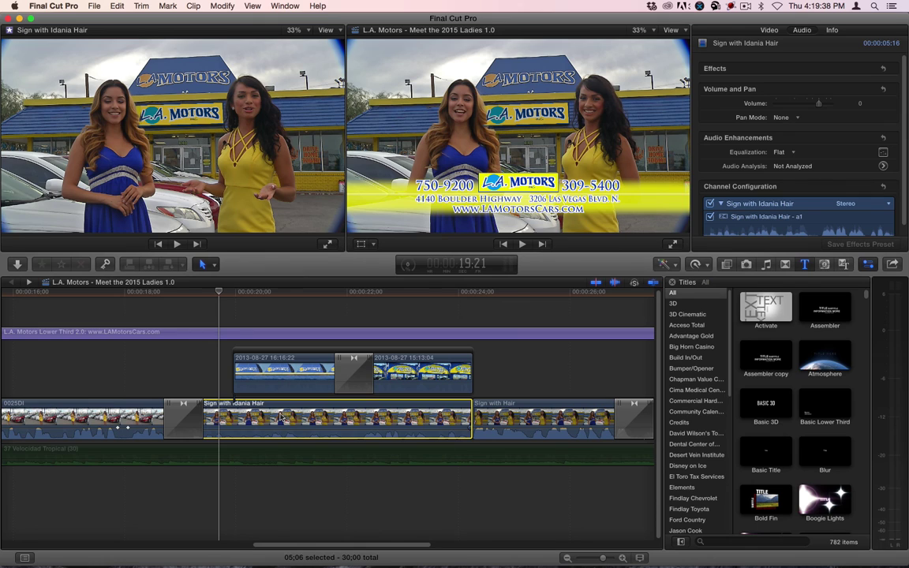
# Paste the 0018BV clip's video Effects and its audio Effects, Volume and EQ attributes onto the replacement clip.
pyautogui.press('super+shift+v')
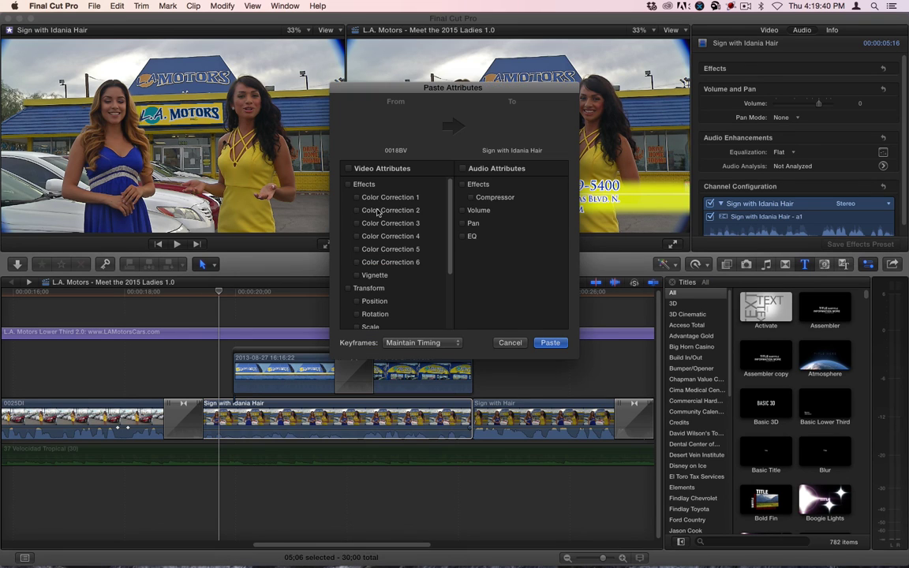
pyautogui.click(462, 184)
pyautogui.click(462, 210)
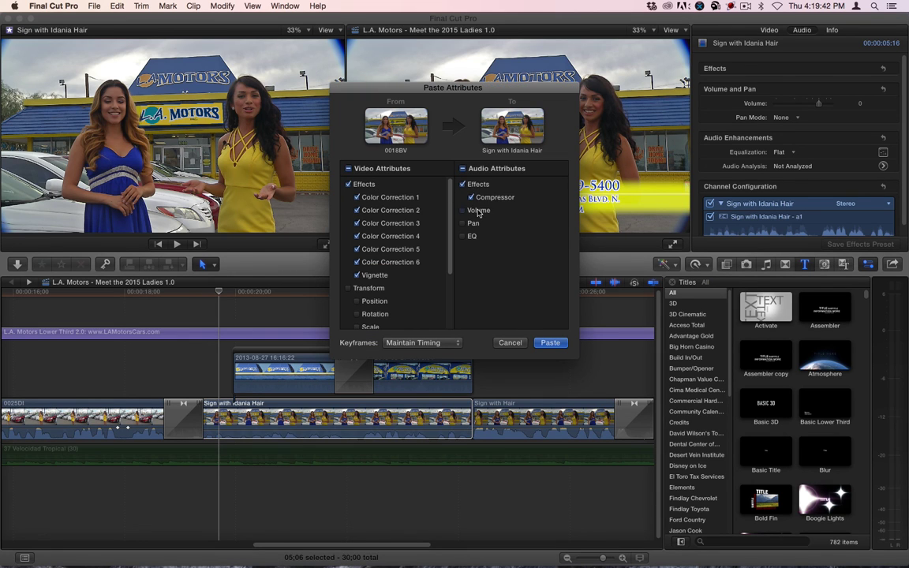
pyautogui.click(462, 236)
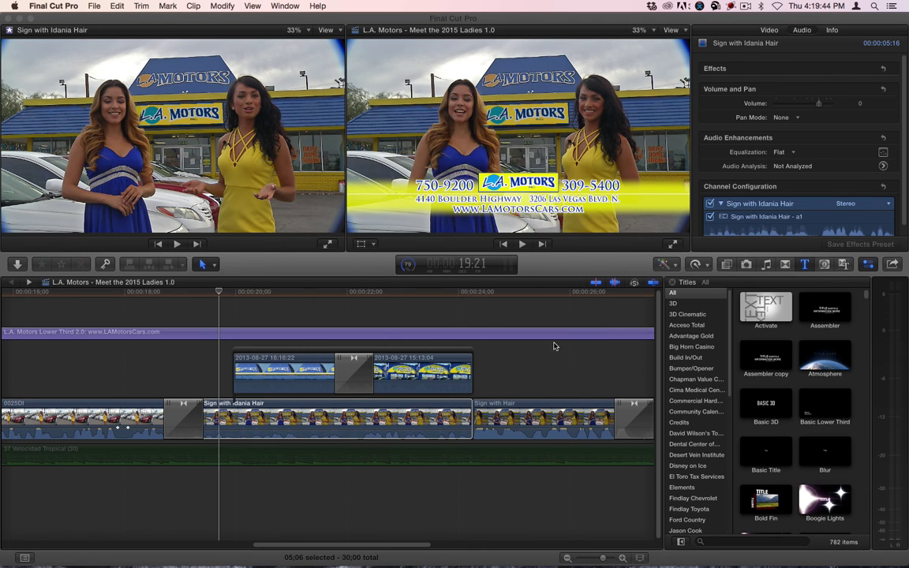
pyautogui.click(551, 343)
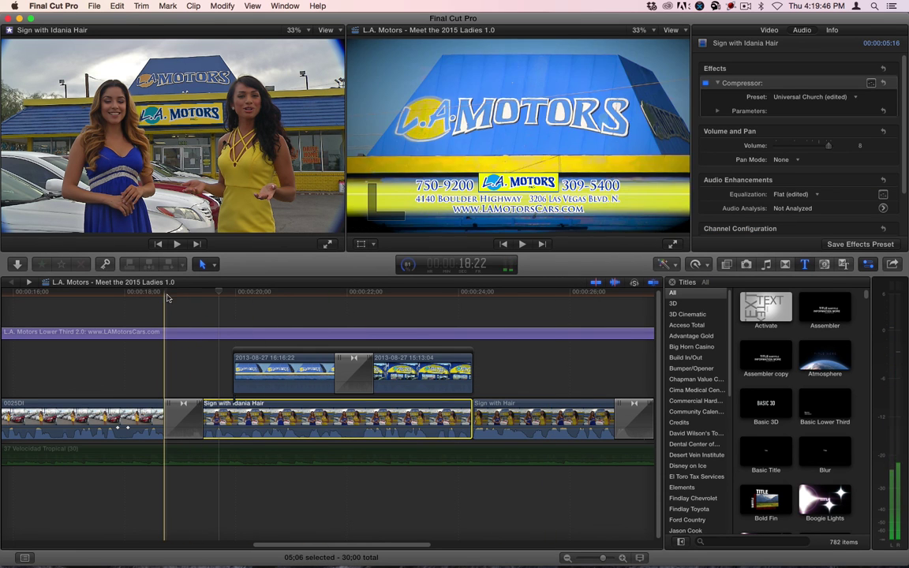
# Set the replacement clip's audio channel configuration to Dual Mono.
pyautogui.click(353, 331)
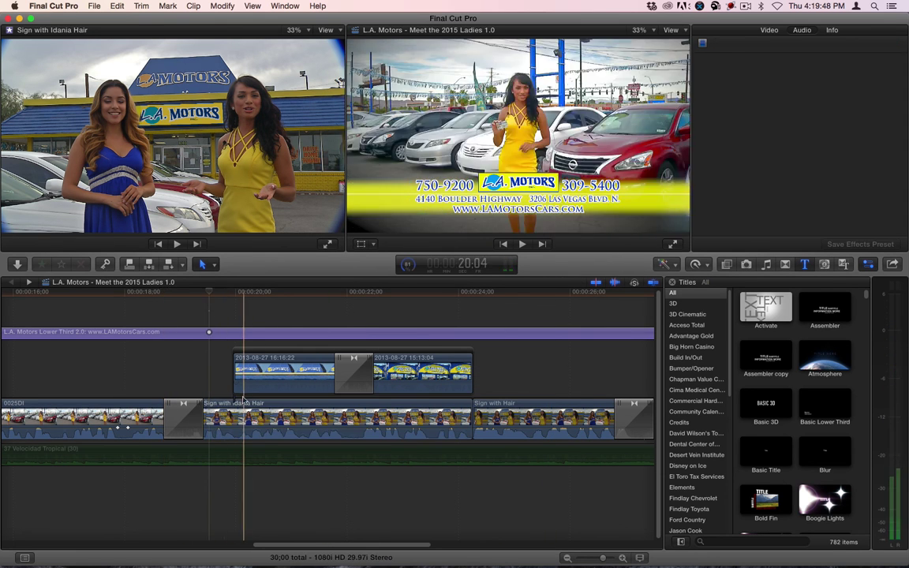
pyautogui.press('super+z')
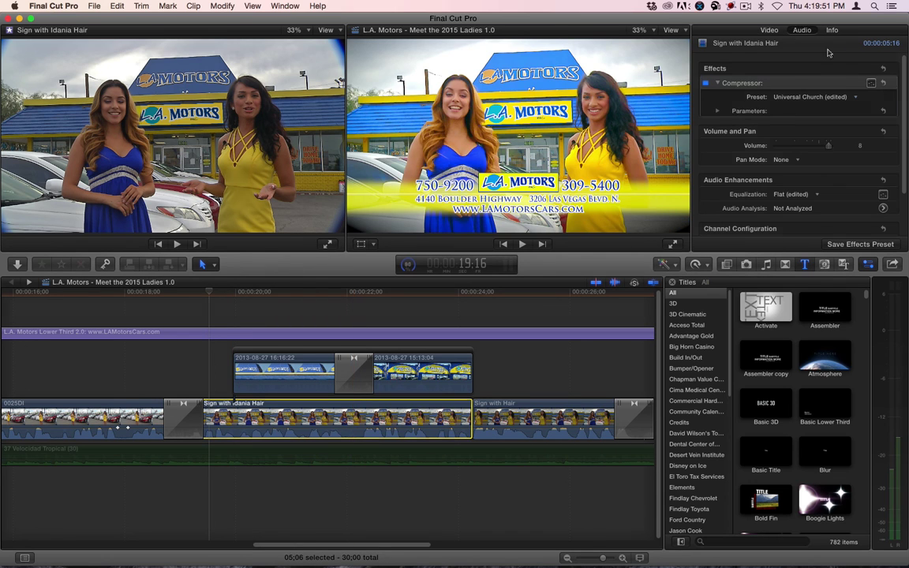
pyautogui.scroll(-2, 801, 176)
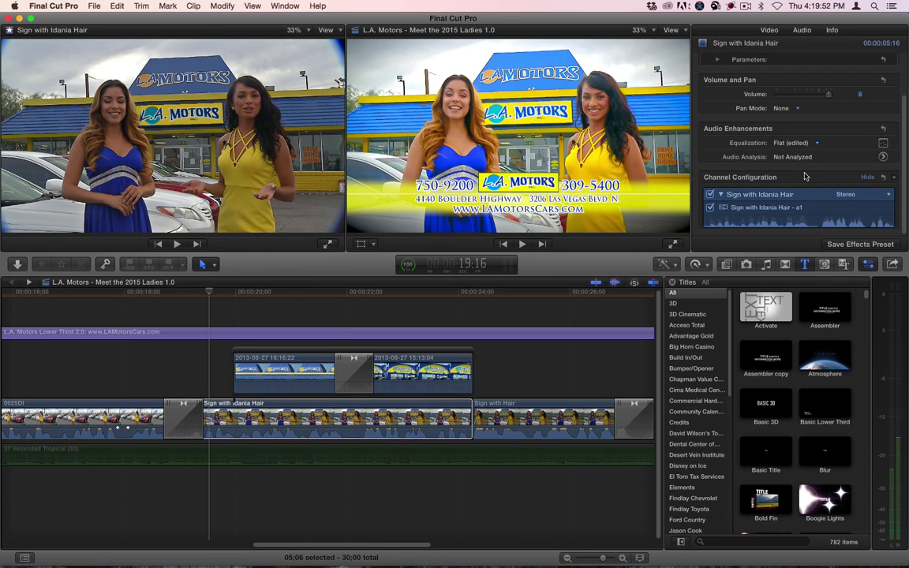
pyautogui.click(862, 194)
pyautogui.click(863, 206)
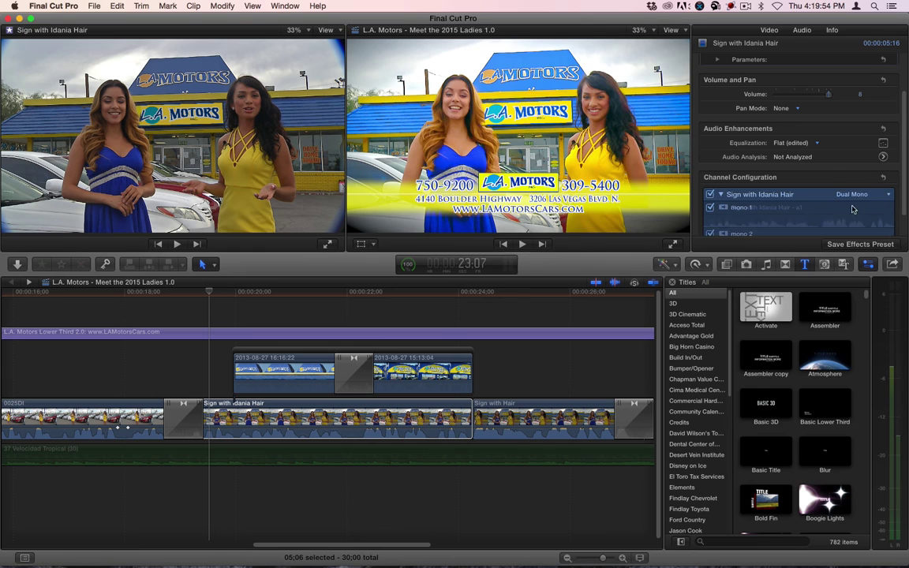
pyautogui.scroll(-1, 812, 155)
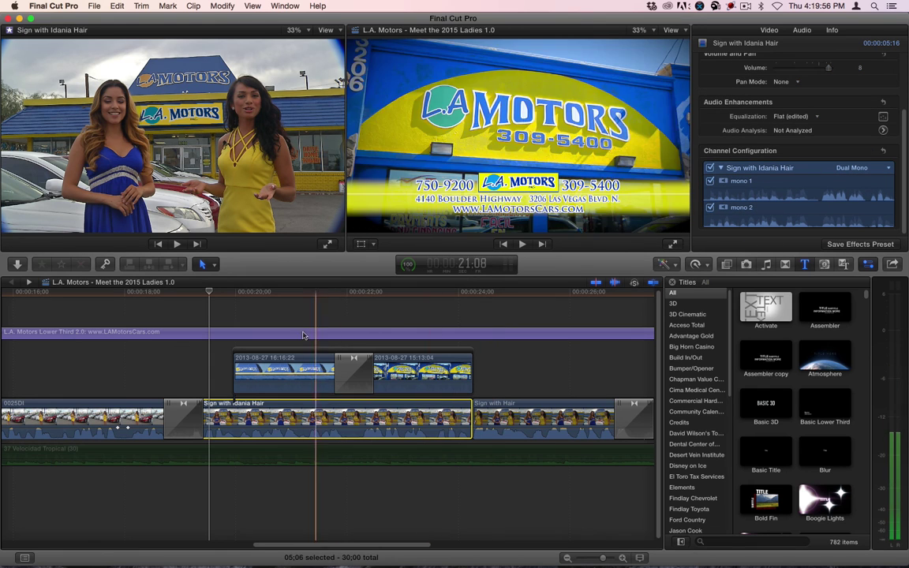
# Play the edit from 18:22 and again from slightly earlier, through the replacement clip to 25:27, to check picture and sound.
pyautogui.click(165, 296)
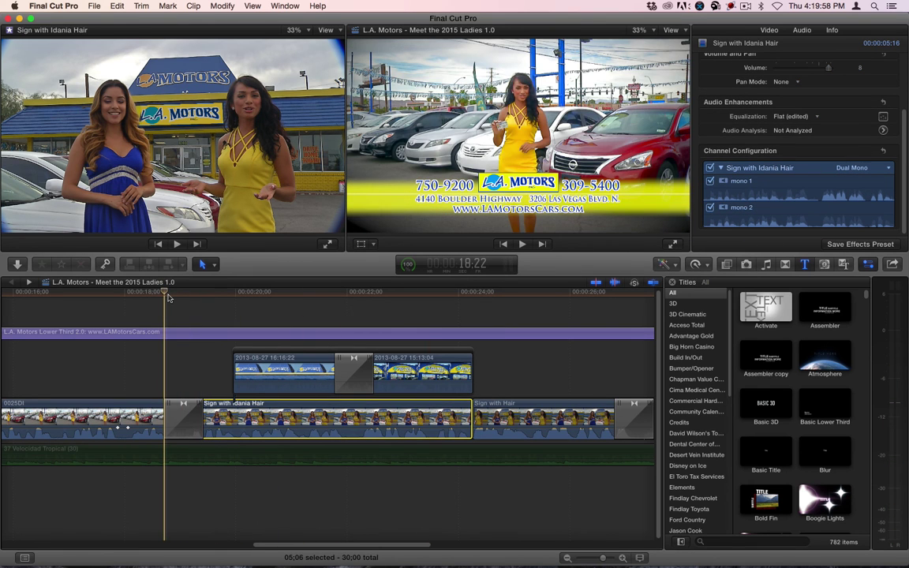
pyautogui.press('space')
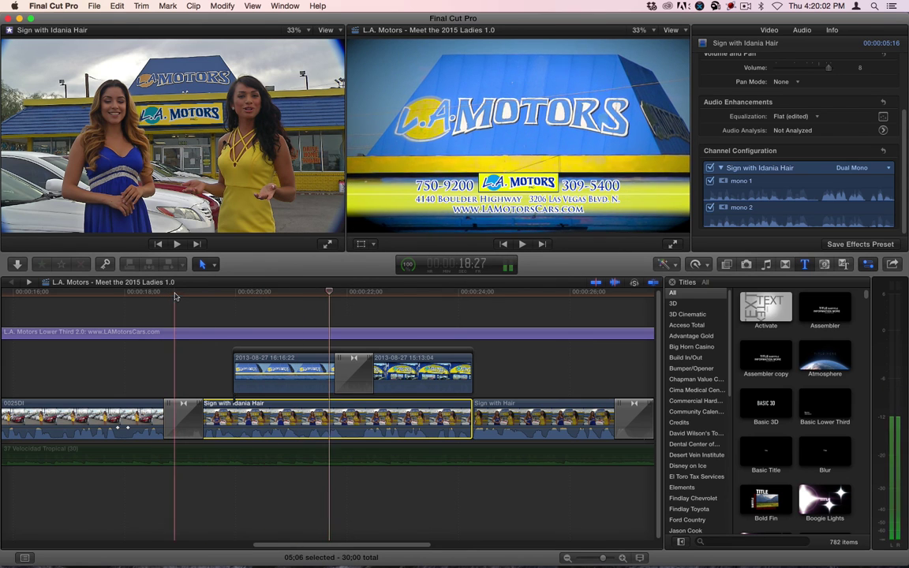
pyautogui.click(117, 296)
pyautogui.press('space')
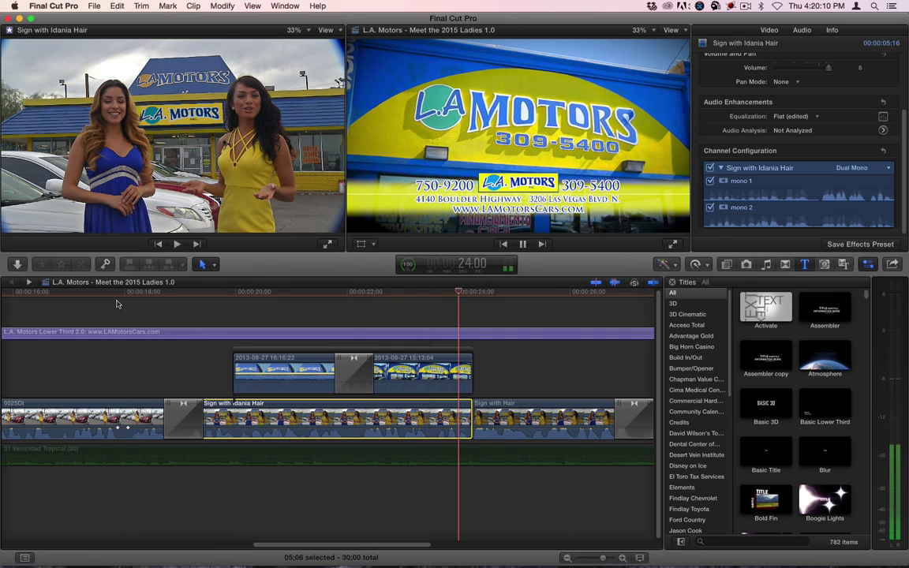
pyautogui.press('space')
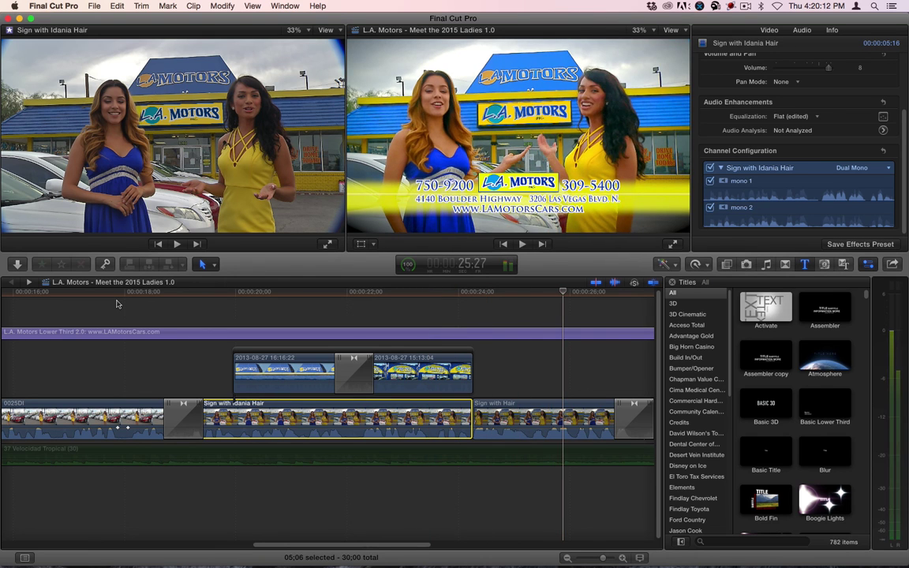
# Set the Sign with Hair clip's audio channel configuration to Dual Mono and place the playhead at 24:08.
pyautogui.click(541, 418)
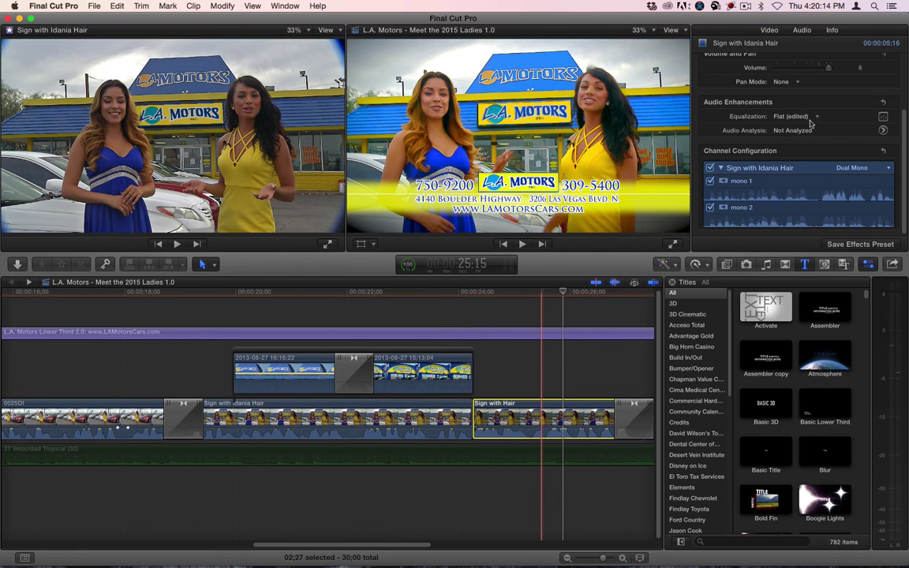
pyautogui.scroll(-3, 843, 144)
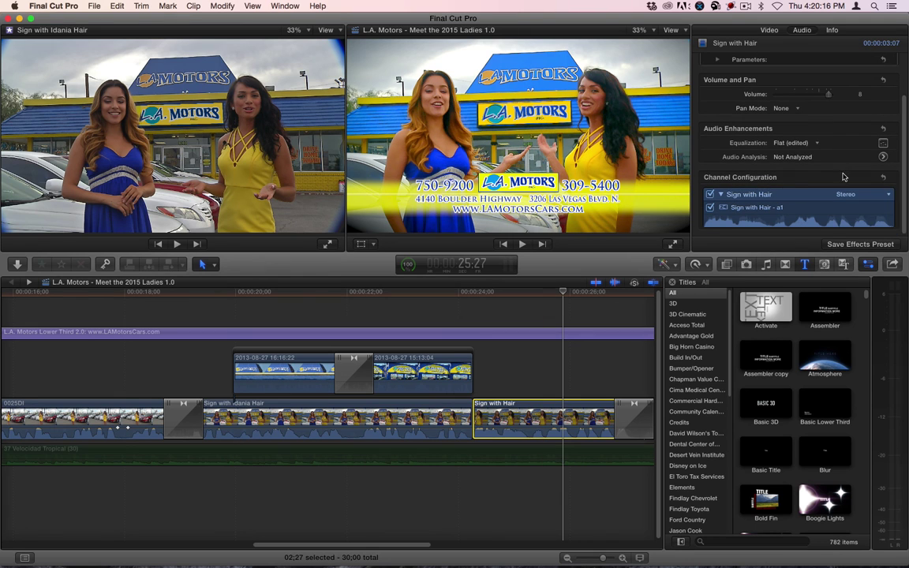
pyautogui.click(855, 194)
pyautogui.click(864, 205)
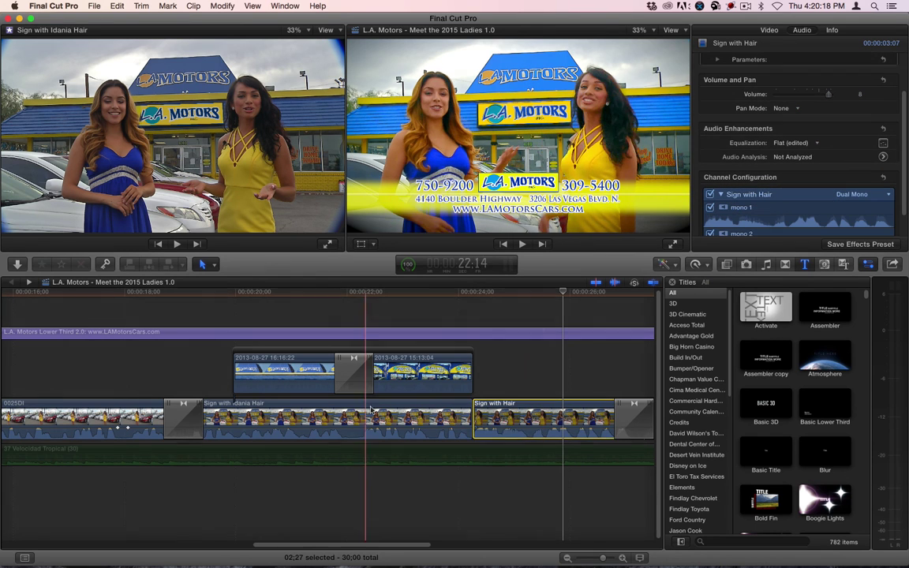
pyautogui.click(474, 292)
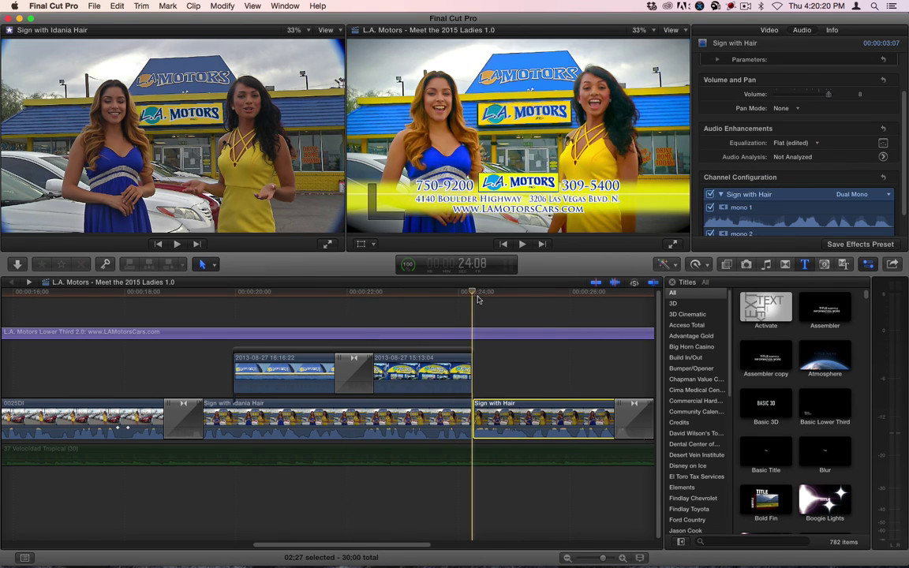
# Play the edit from 24:08, and play the closing clip of the commercial from 27:24 to check its picture and sound.
pyautogui.press('space')
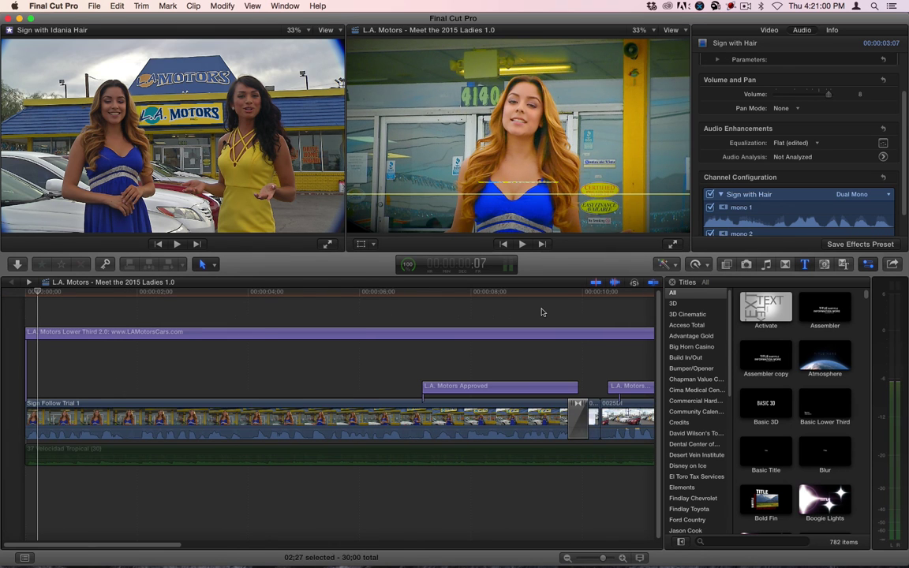
pyautogui.press('End')
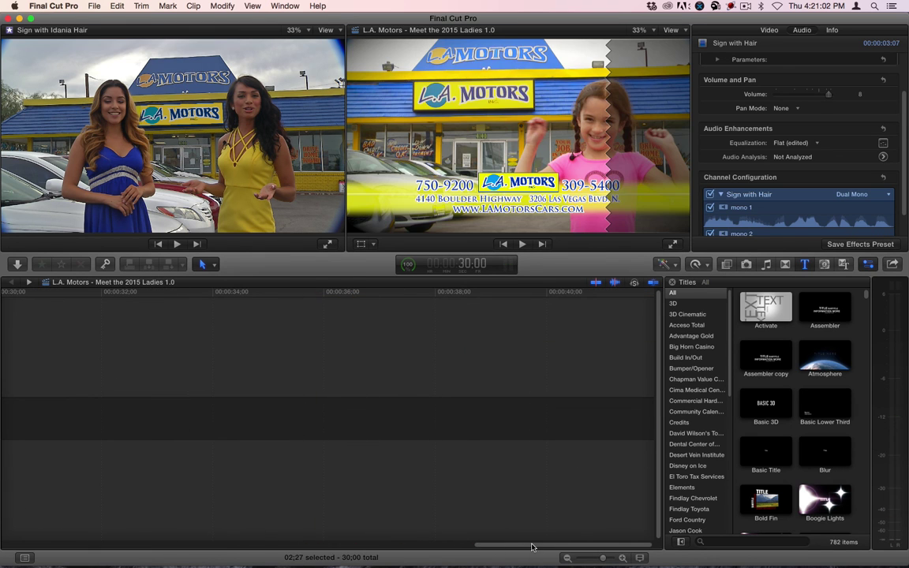
pyautogui.hscroll(-5, 370, 336)
pyautogui.click(177, 339)
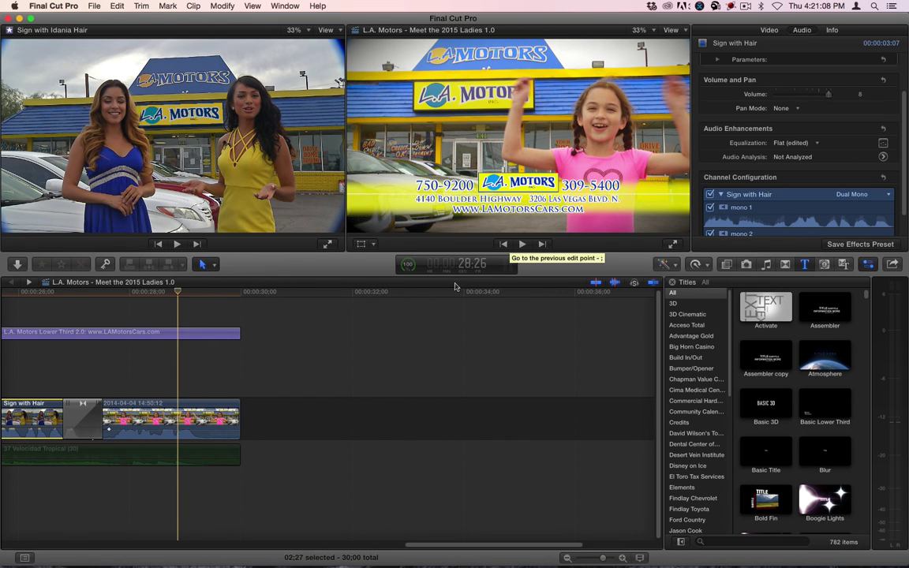
pyautogui.click(119, 298)
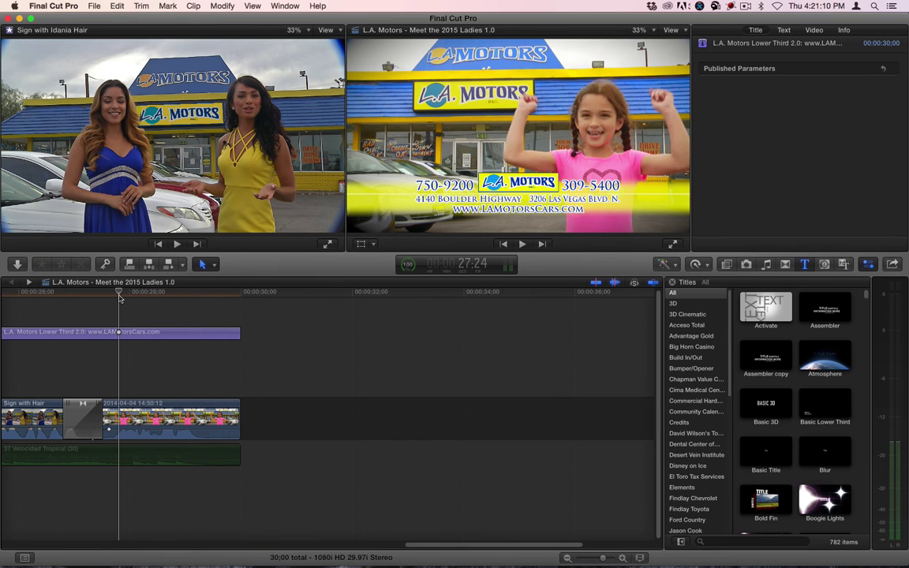
pyautogui.press('space')
# Select the 37 Velocidad Tropical (30) music clip and place the playhead at 2:18 near the start of the commercial.
pyautogui.click(175, 456)
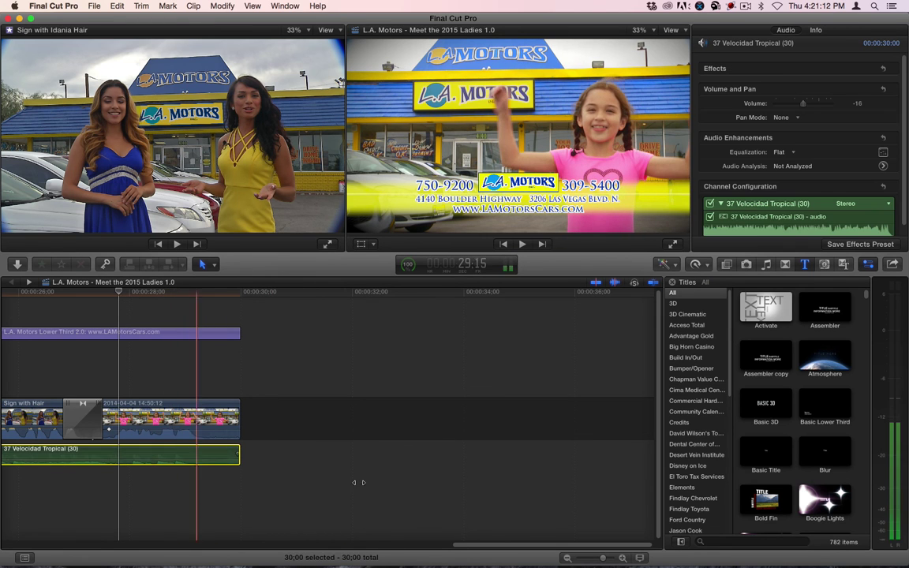
pyautogui.moveTo(505, 544); pyautogui.dragTo(40, 534)
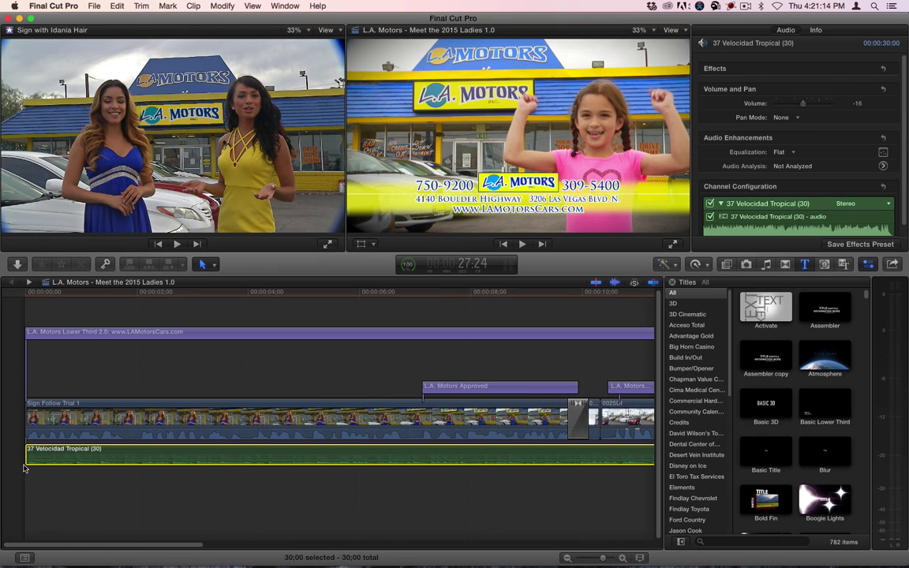
pyautogui.click(171, 292)
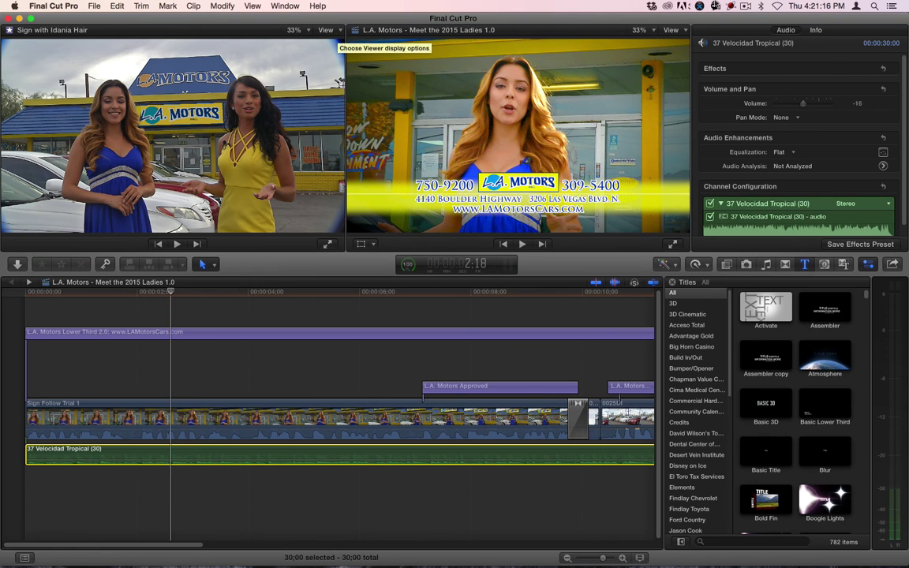